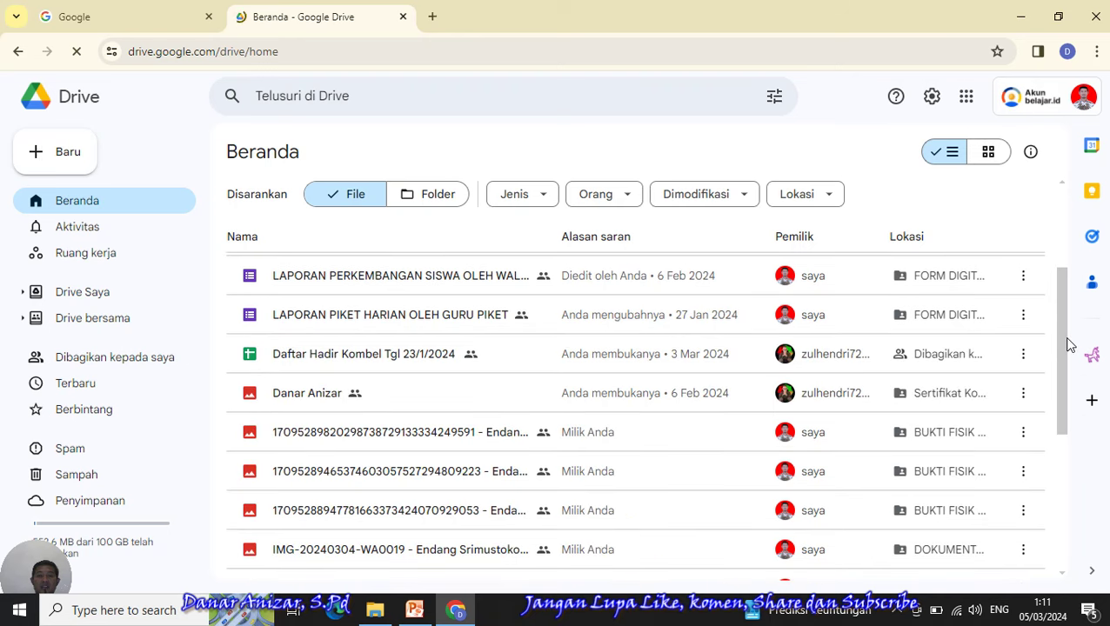
- Create a new Drive folder named 'UJI COBA' using the New menu
scroll(1058, 263, up, 3)
scroll(1067, 344, down, 2)
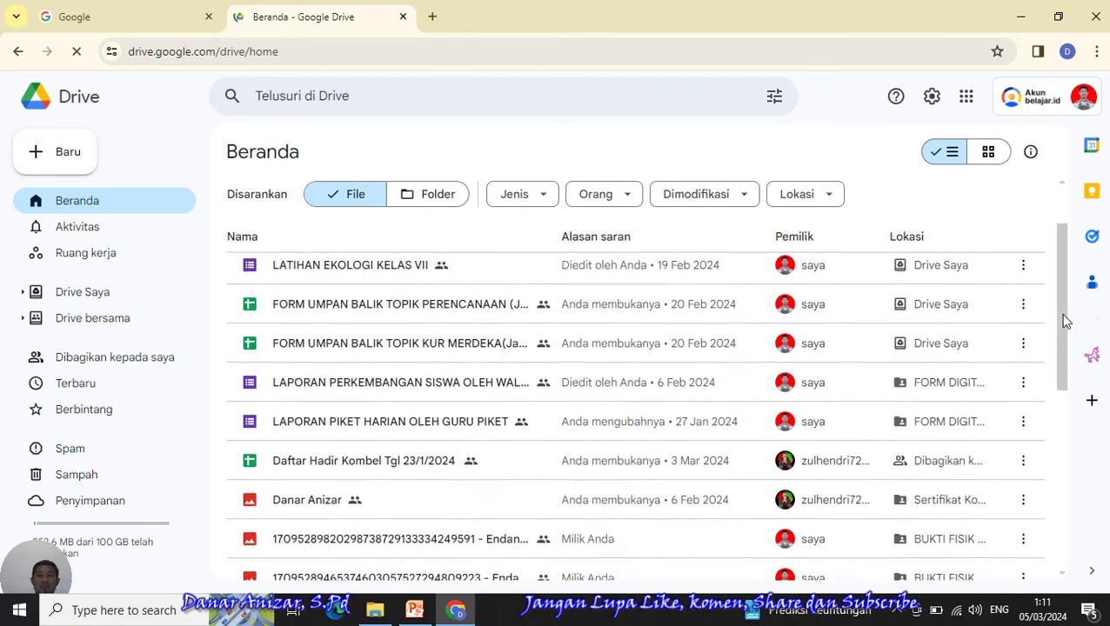
scroll(1066, 289, up, 3)
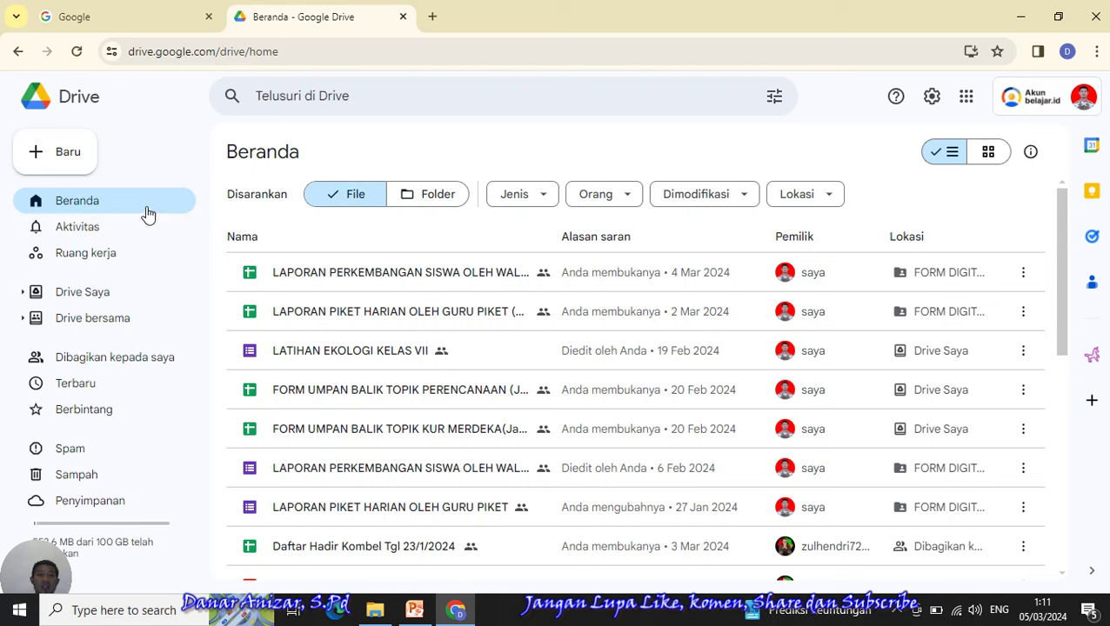
click(77, 170)
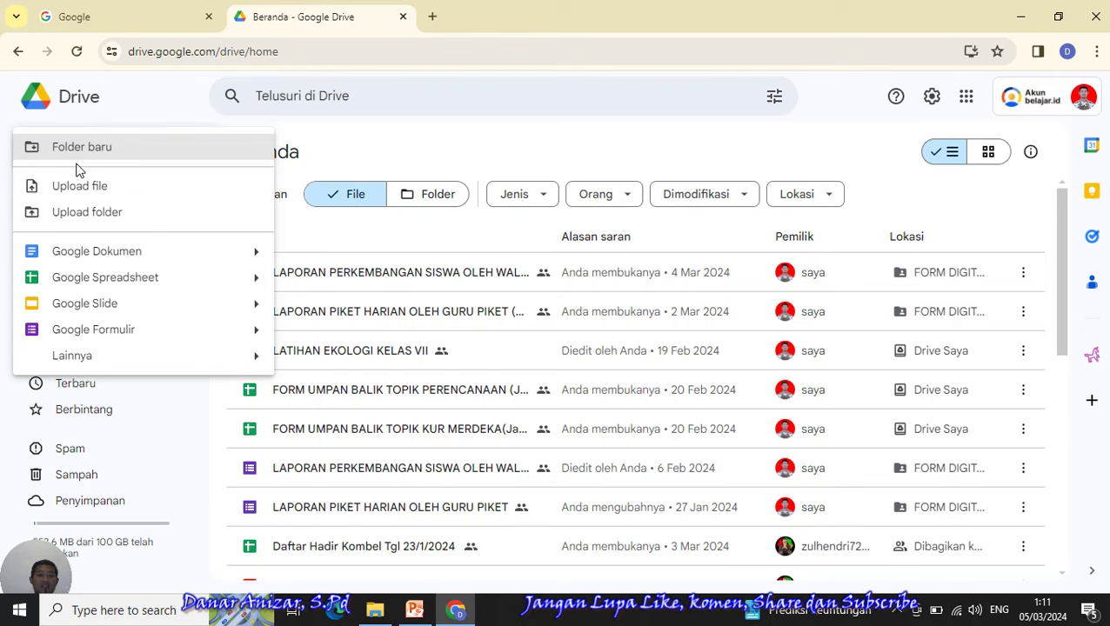
click(102, 156)
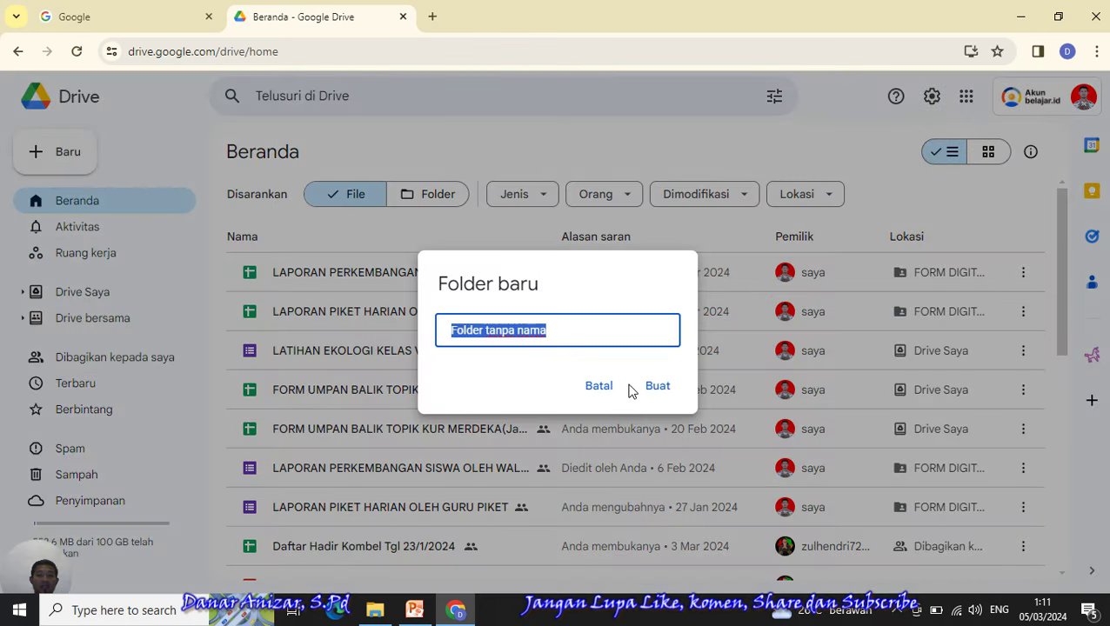
click(600, 387)
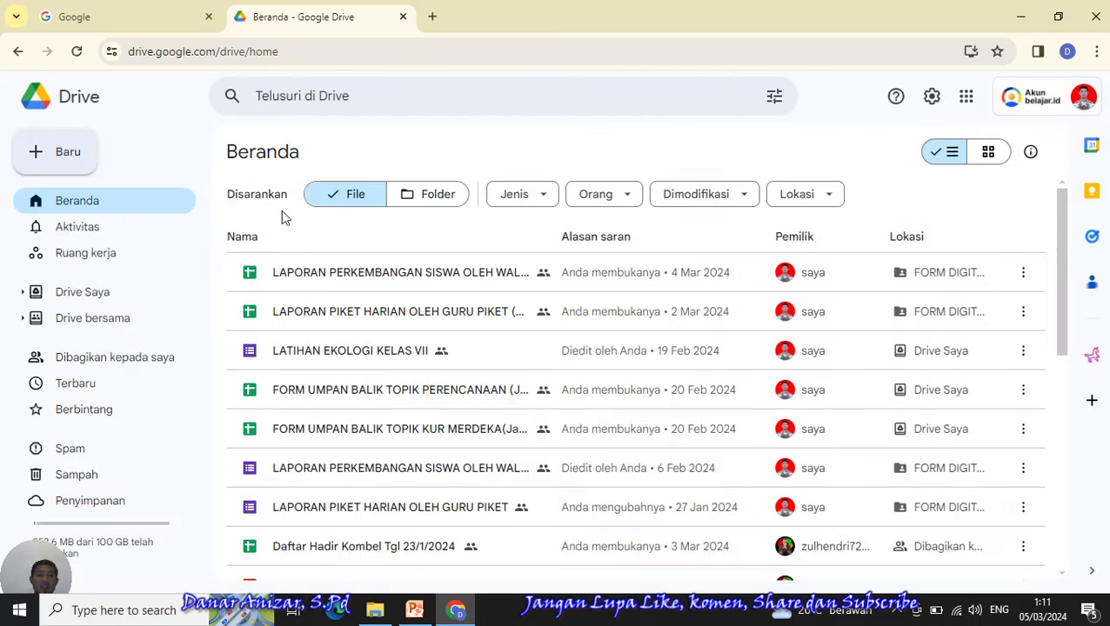
click(64, 160)
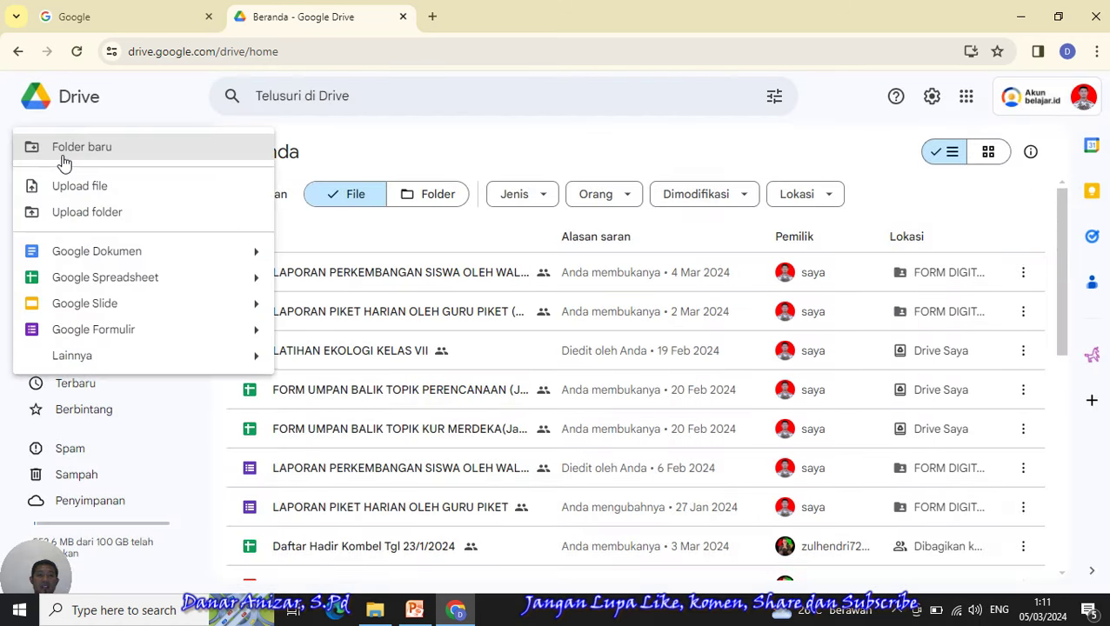
click(111, 155)
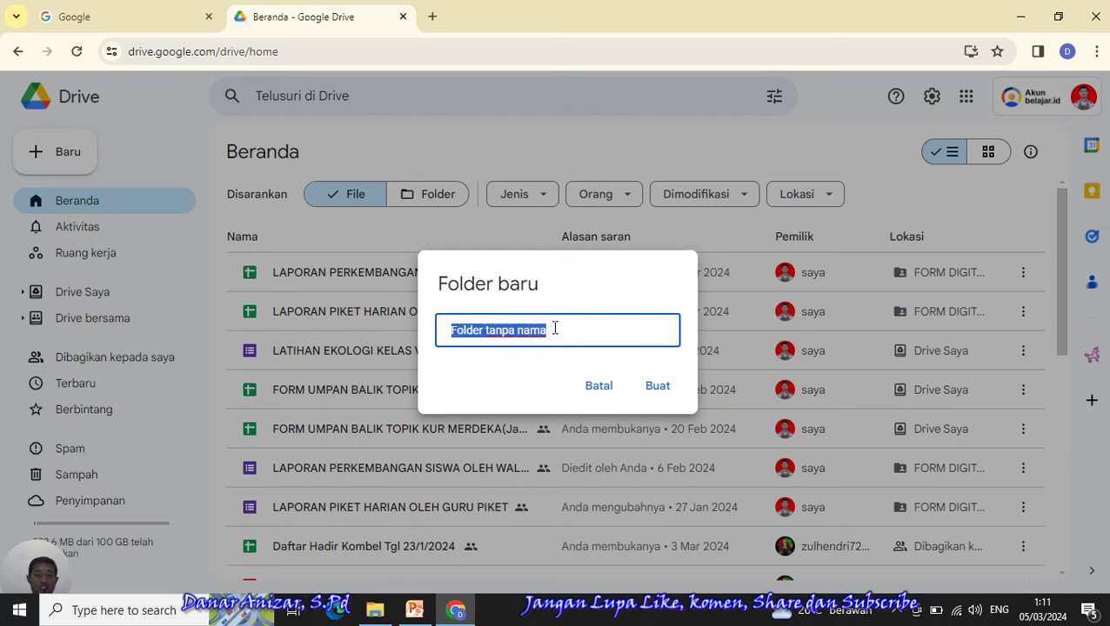
text(u)
key(BackSpace)
key(BackSpace)
key(BackSpace)
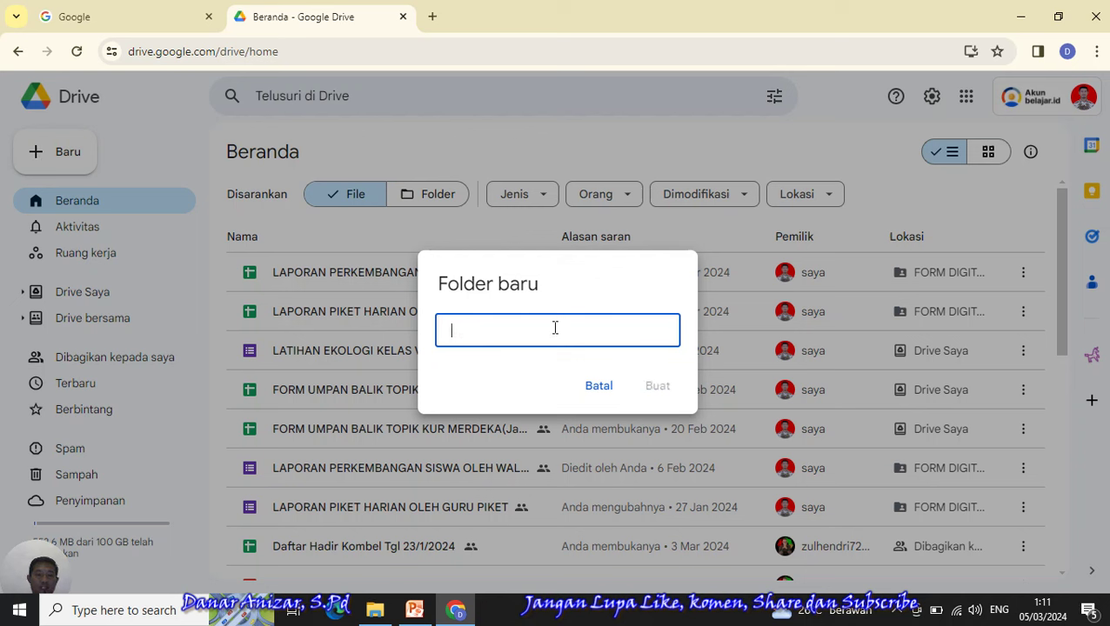
text(UJI COBA)
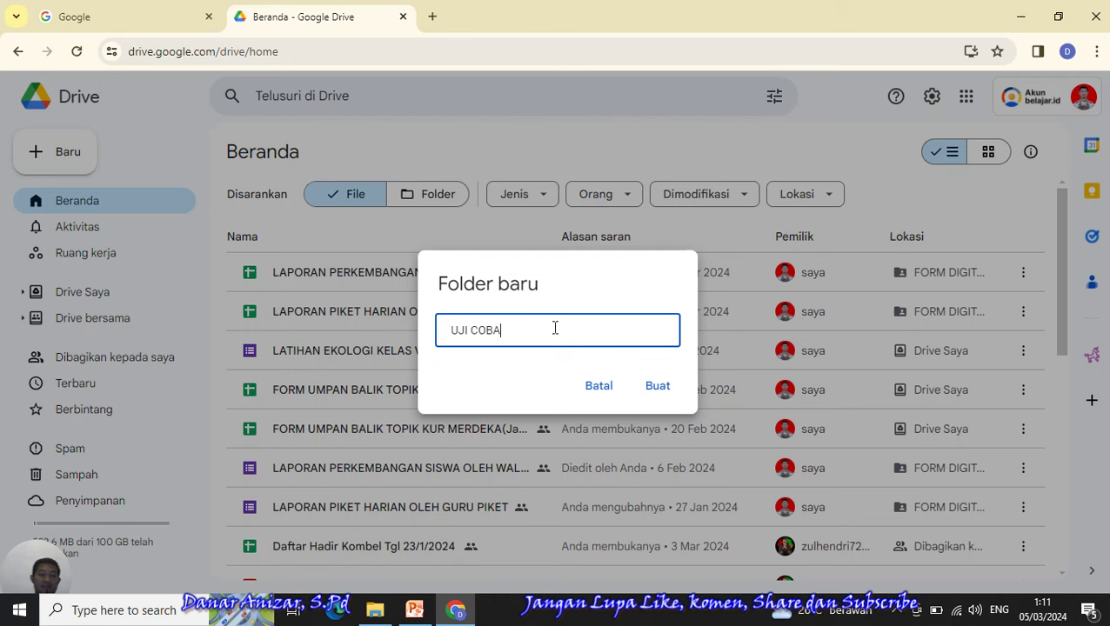
click(657, 388)
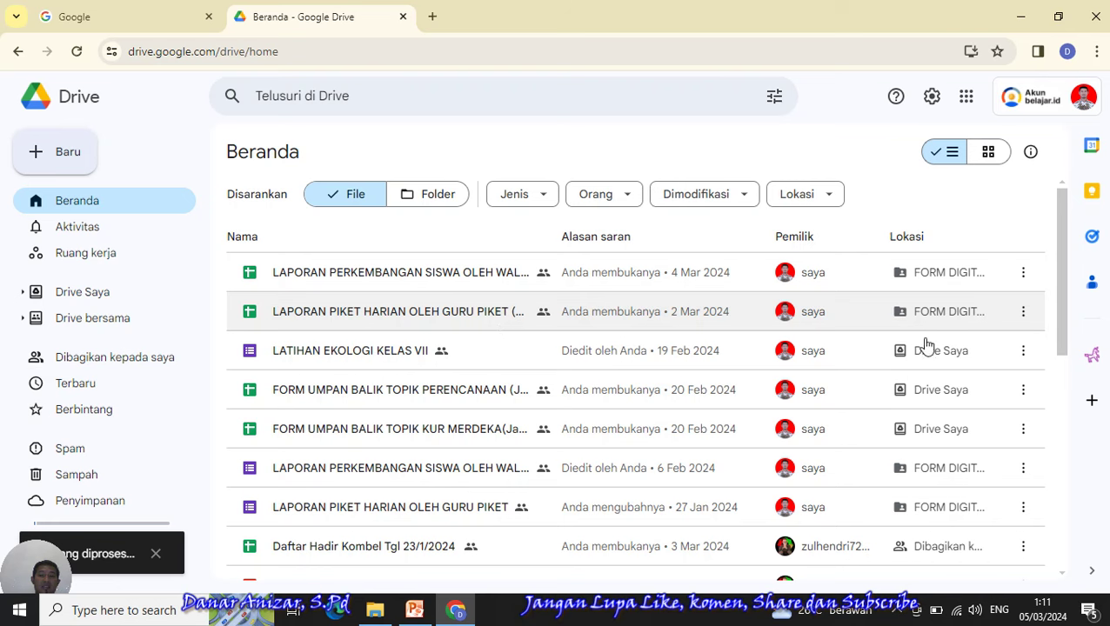
- Inside the UJI COBA folder, create a blank Google Form and confirm creating and sharing it there
drag(1064, 324, 1072, 445)
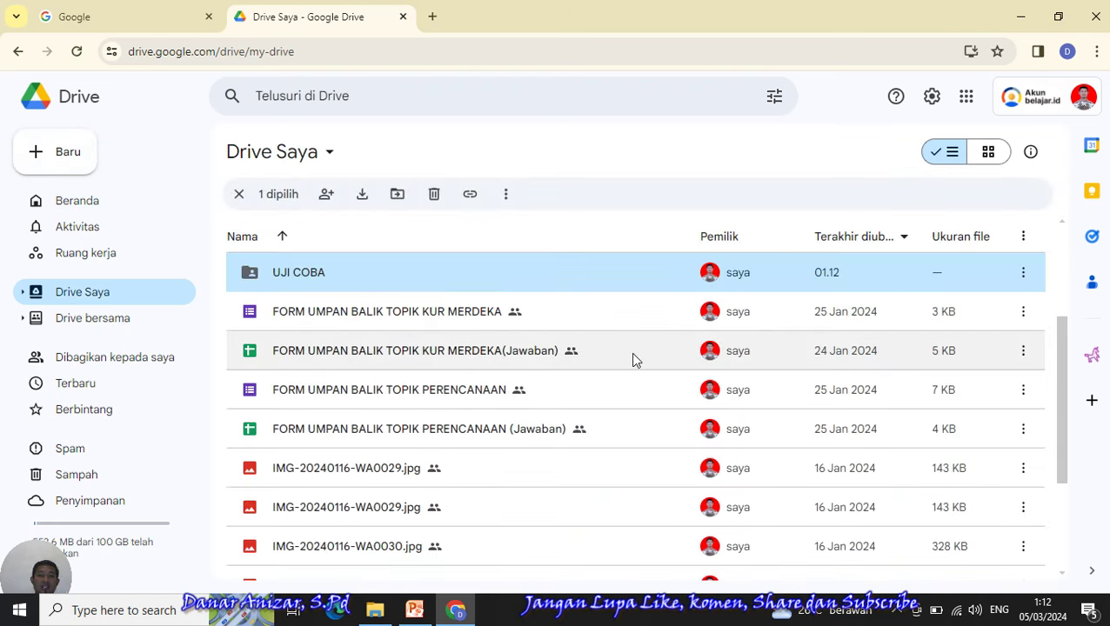
double_click(316, 277)
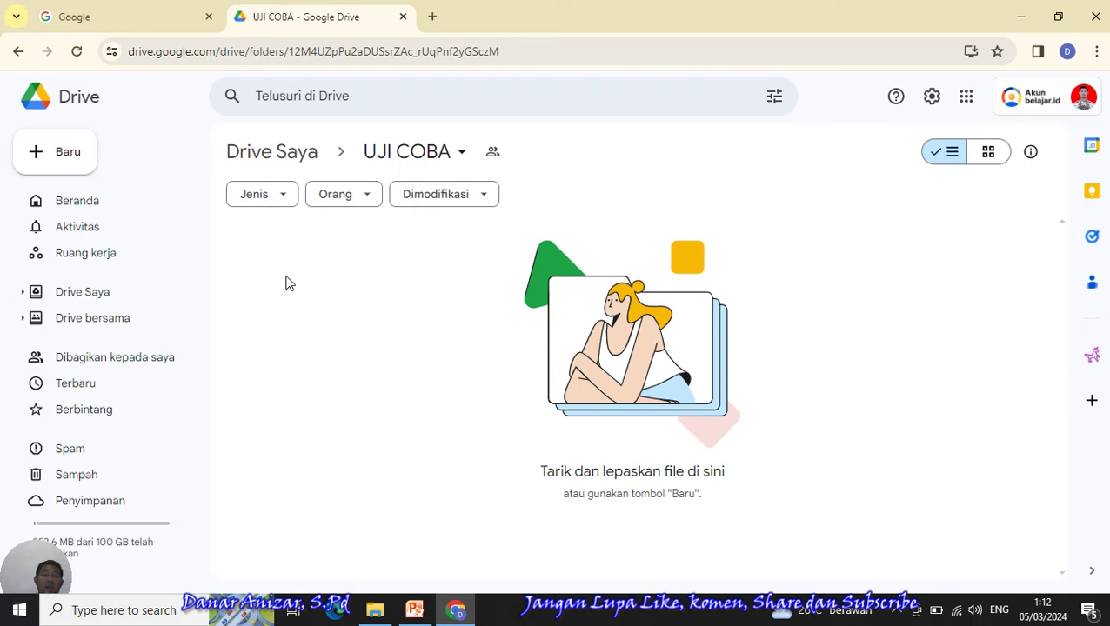
click(57, 164)
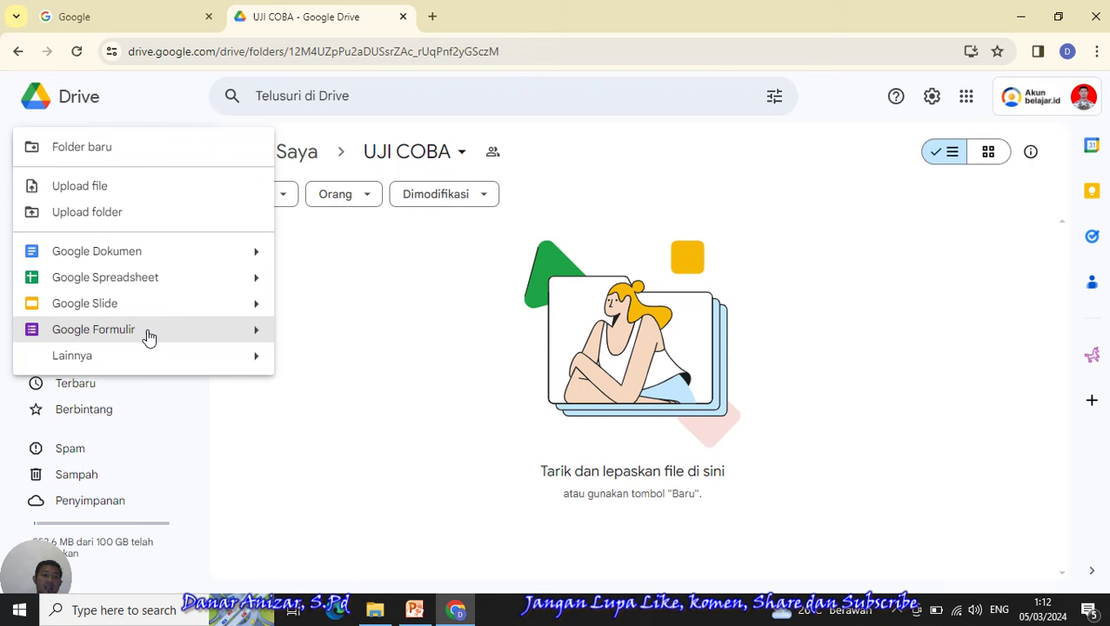
click(256, 334)
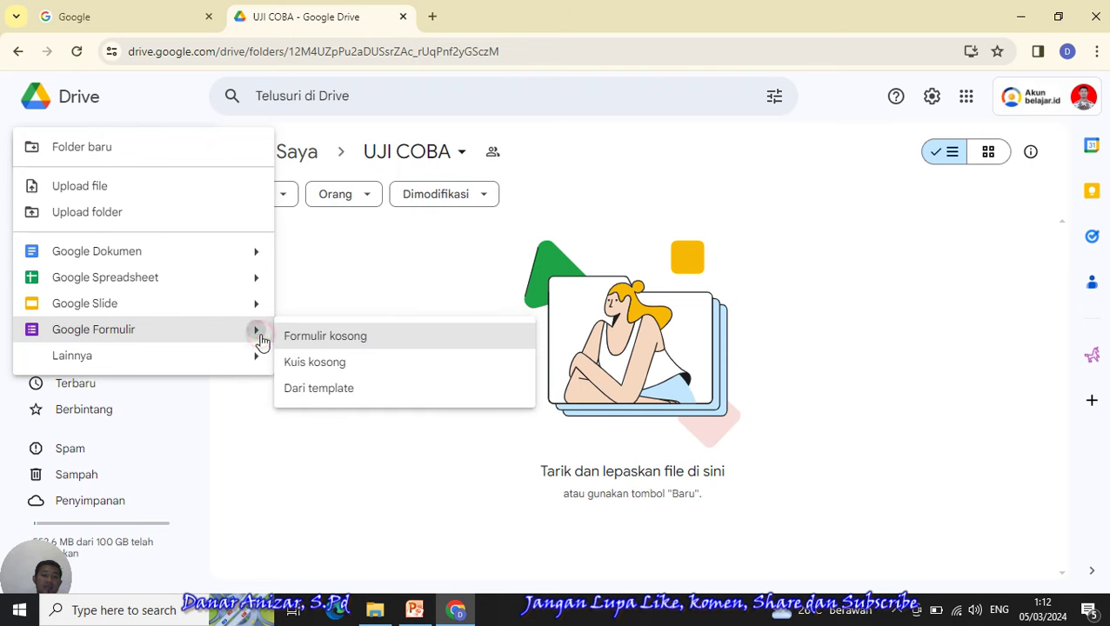
click(352, 345)
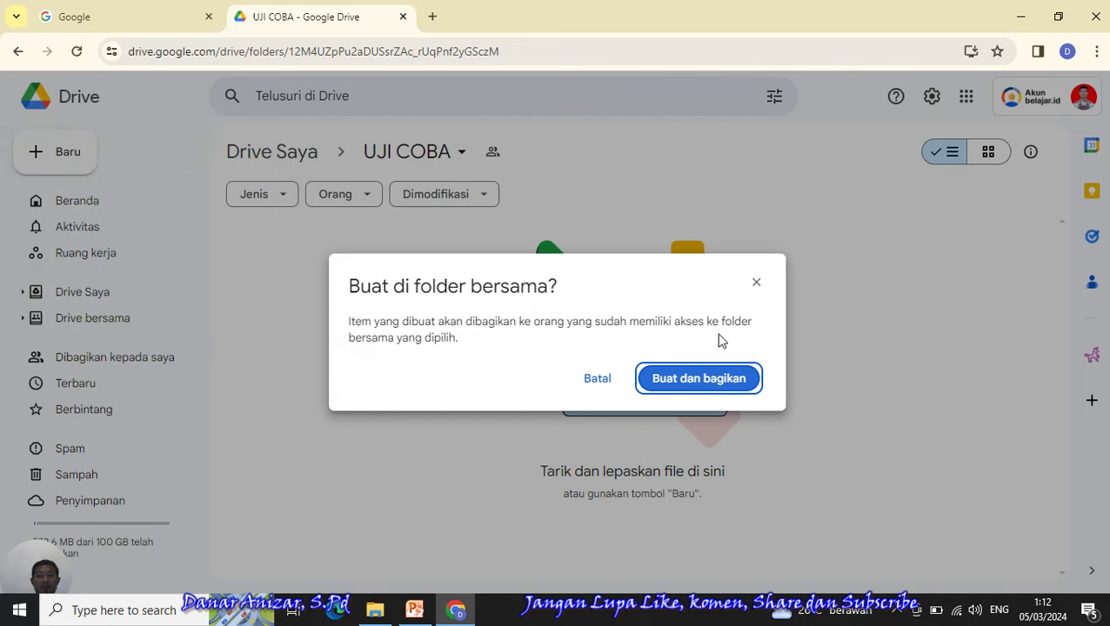
click(759, 285)
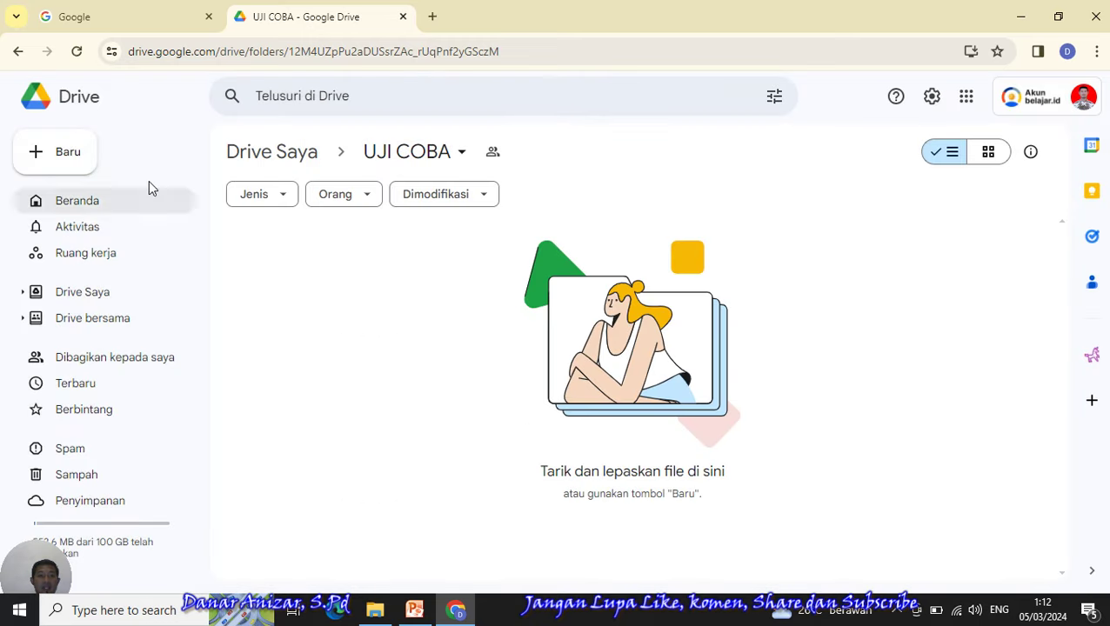
click(70, 158)
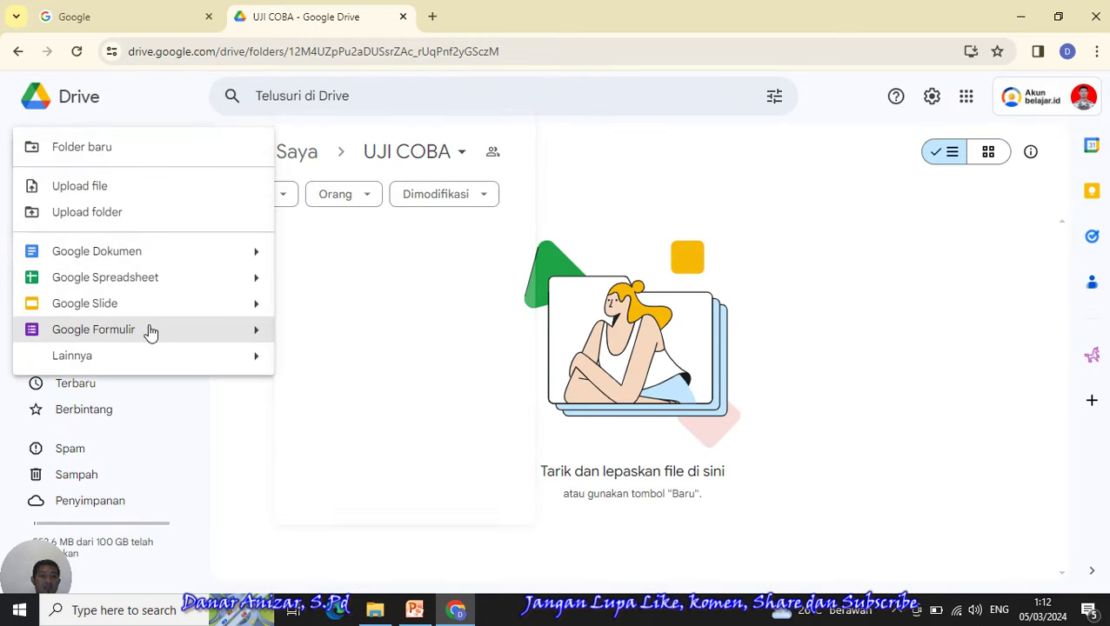
mouse_move(263, 339)
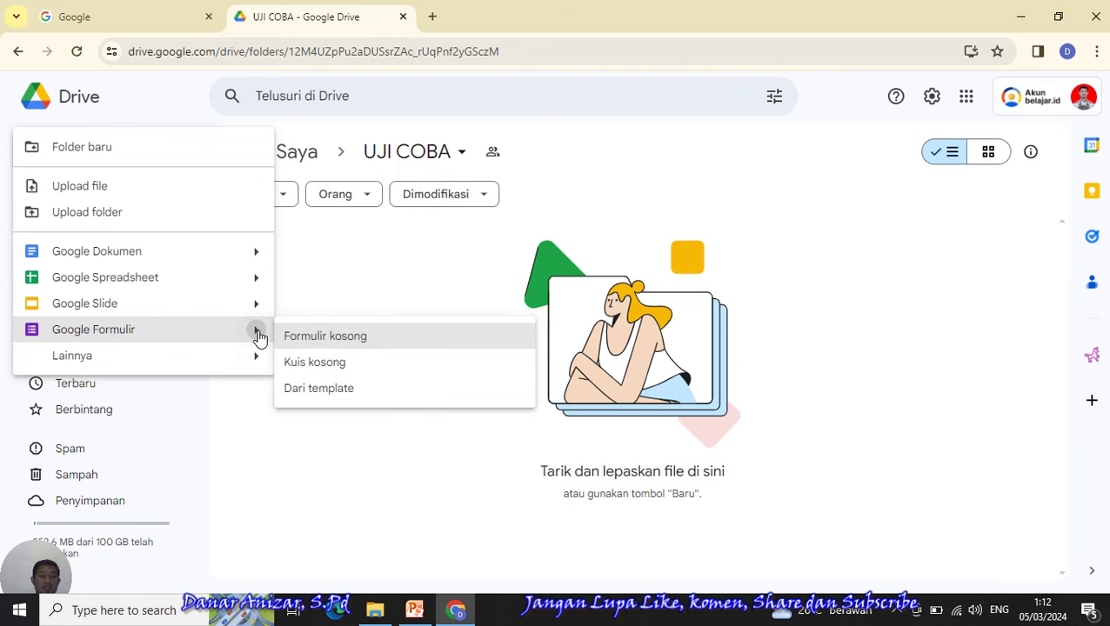
click(324, 337)
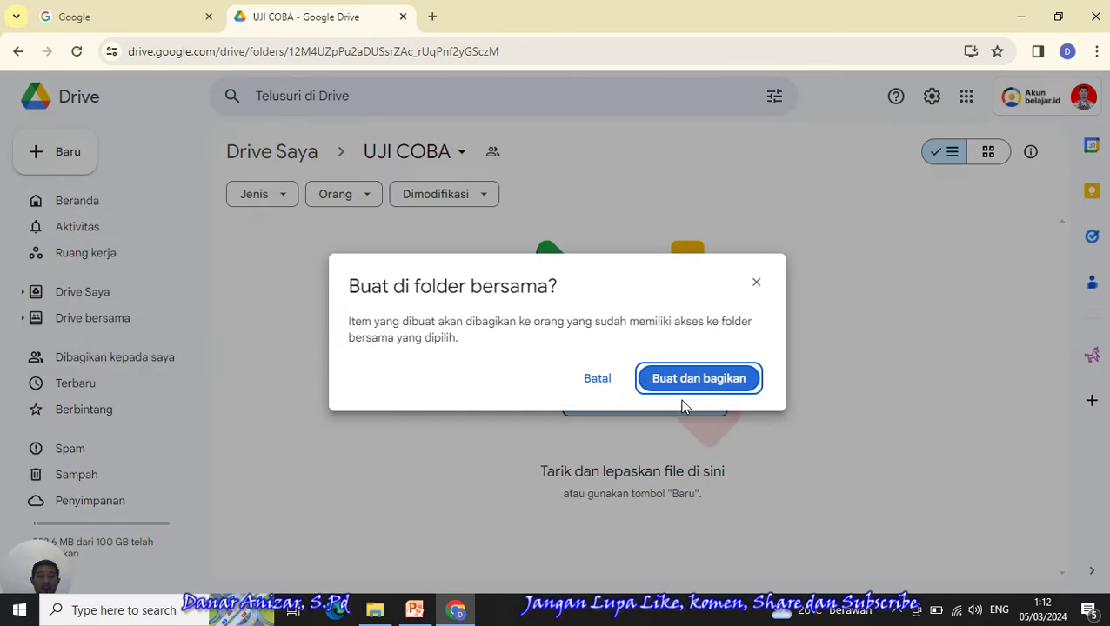
click(684, 388)
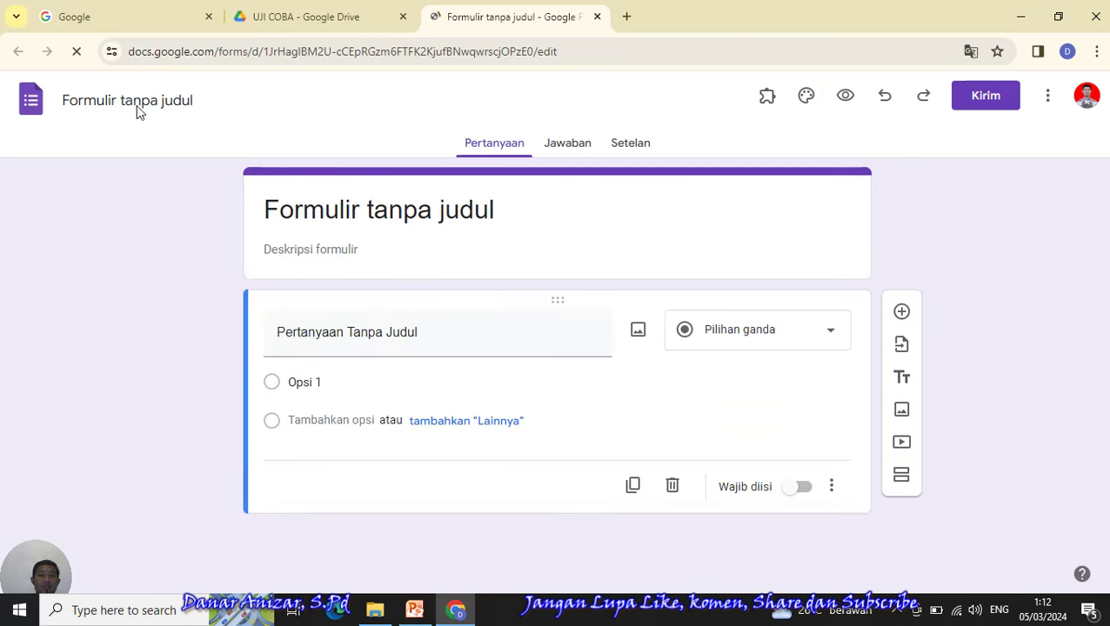
- Edit the form title text, typing and undoing changes to the default title
click(499, 210)
drag(499, 210, 258, 210)
text(U)
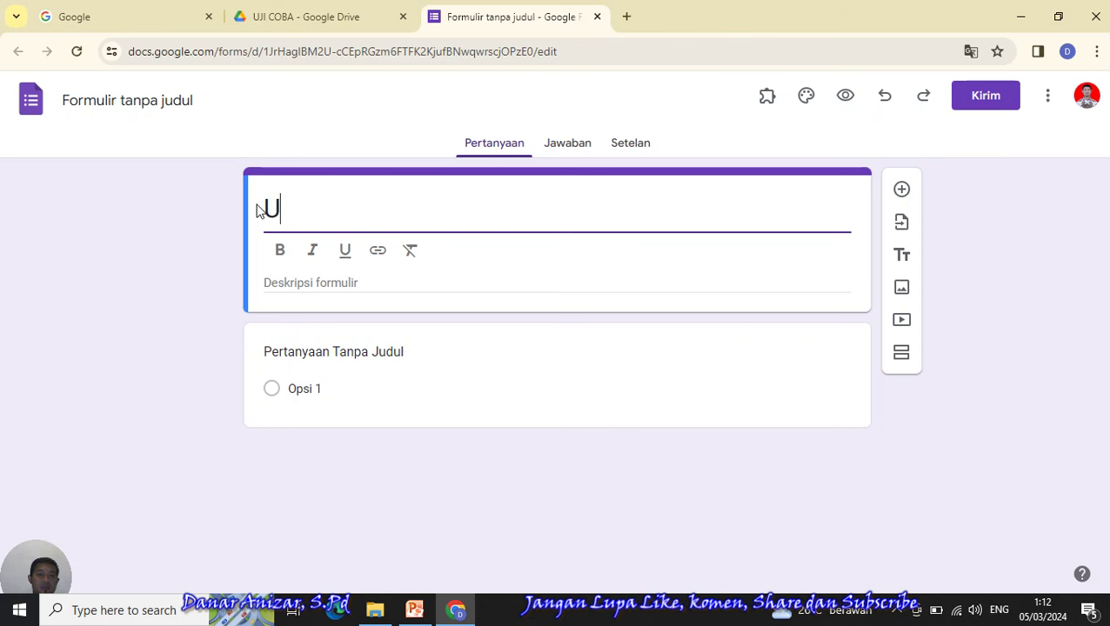
key(BackSpace)
key(ctrl+z)
text(QU)
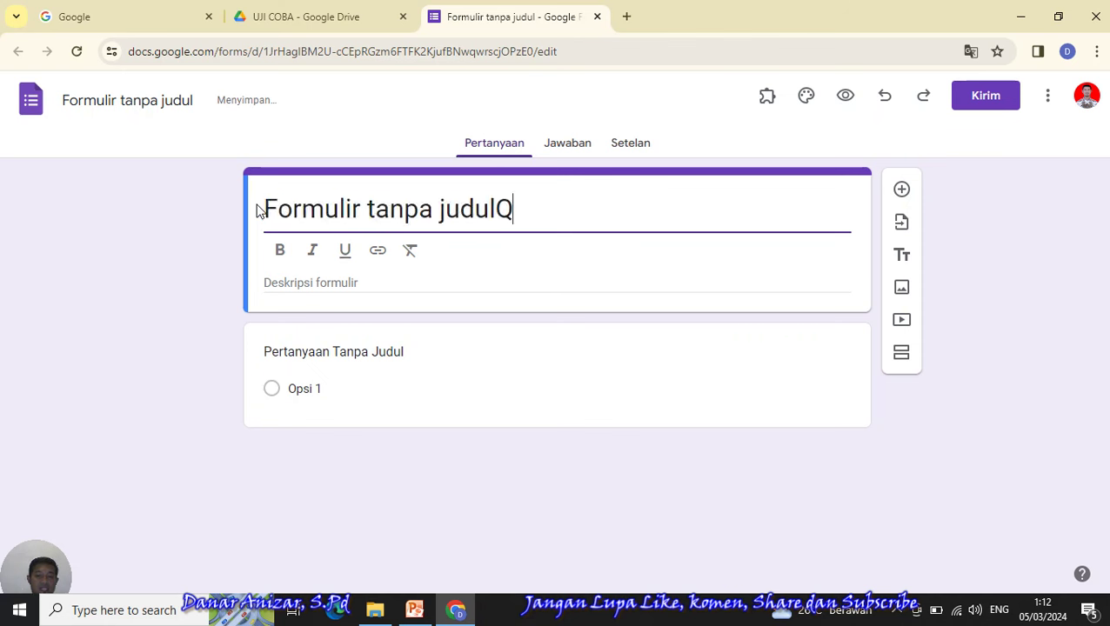
key(BackSpace)
key(BackSpace)
key(BackSpace)
key(BackSpace)
key(BackSpace)
key(BackSpace)
key(BackSpace)
key(BackSpace)
key(BackSpace)
key(BackSpace)
key(BackSpace)
key(BackSpace)
key(BackSpace)
key(BackSpace)
key(BackSpace)
key(BackSpace)
key(BackSpace)
key(BackSpace)
key(BackSpace)
key(BackSpace)
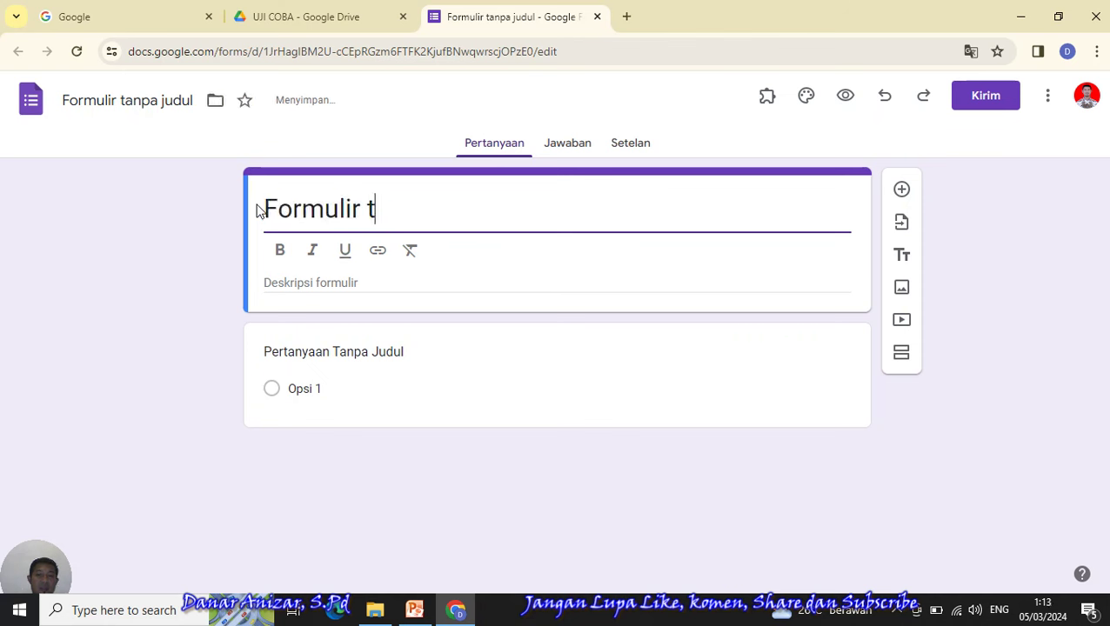
key(ctrl+z)
text(QUIZ)
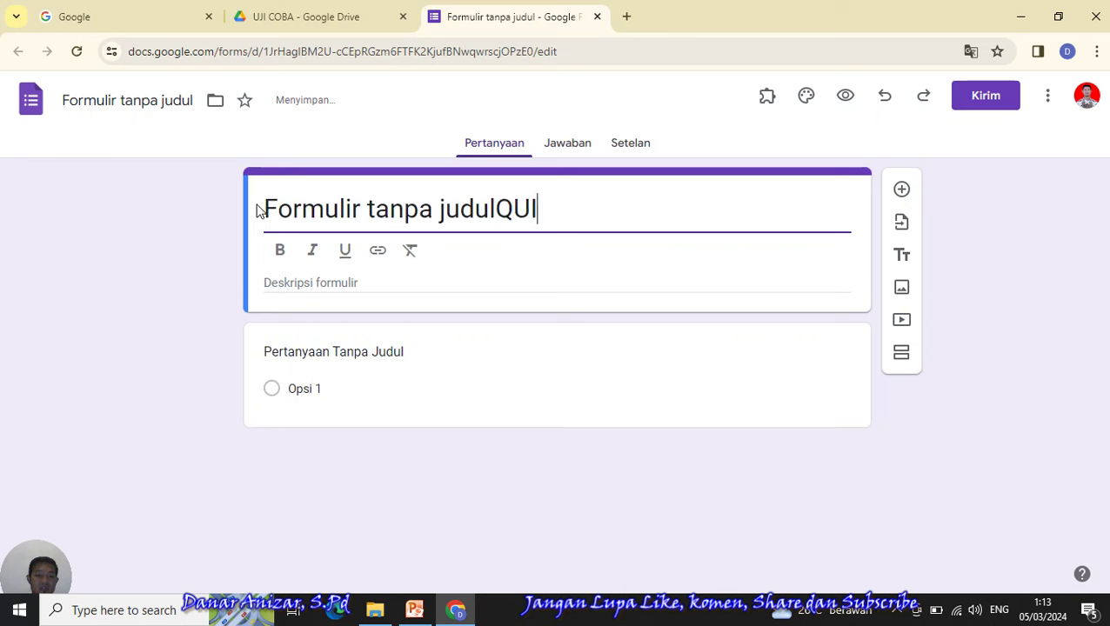
key(BackSpace)
key(BackSpace)
key(BackSpace)
key(BackSpace)
key(BackSpace)
key(BackSpace)
key(BackSpace)
key(BackSpace)
key(BackSpace)
key(BackSpace)
key(BackSpace)
key(BackSpace)
key(BackSpace)
key(BackSpace)
key(BackSpace)
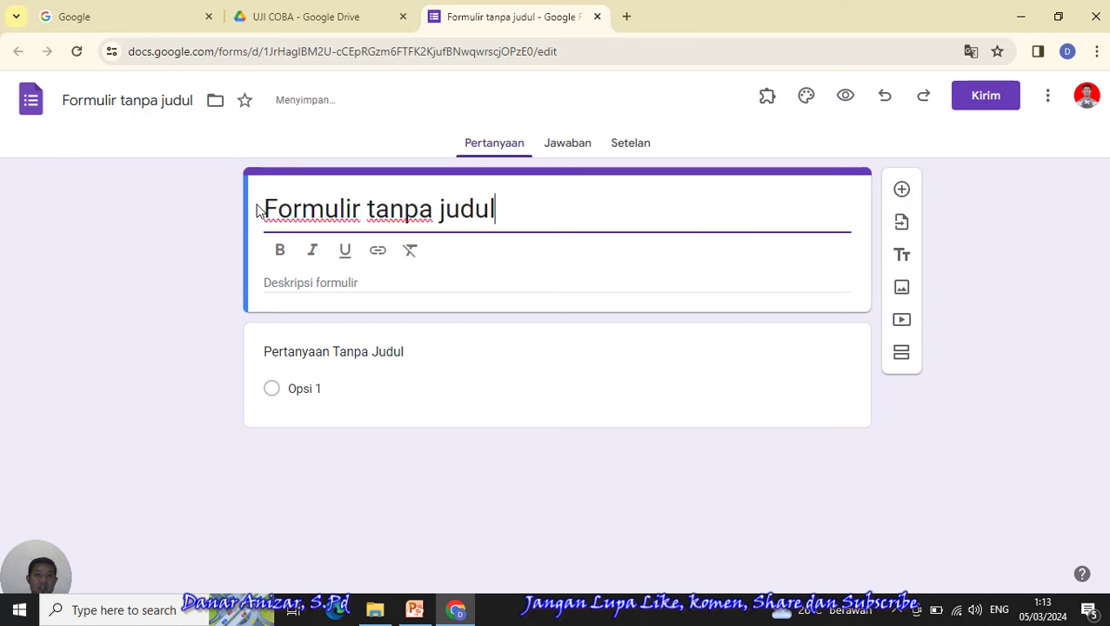
key(BackSpace)
key(BackSpace)
key(BackSpace)
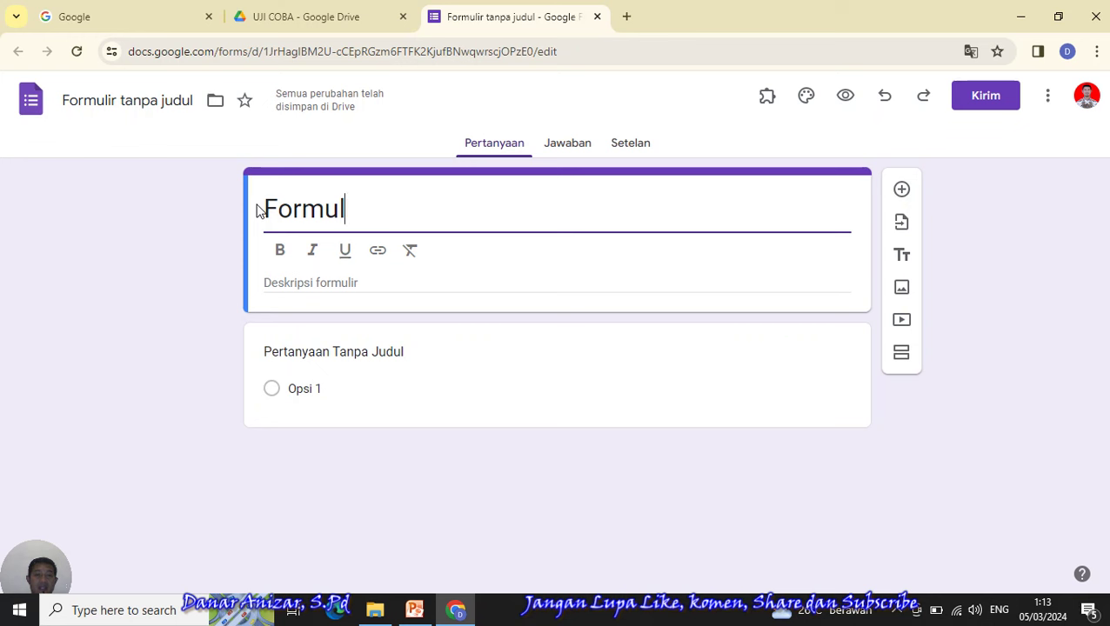
key(BackSpace)
key(BackSpace)
key(BackSpace)
key(BackSpace)
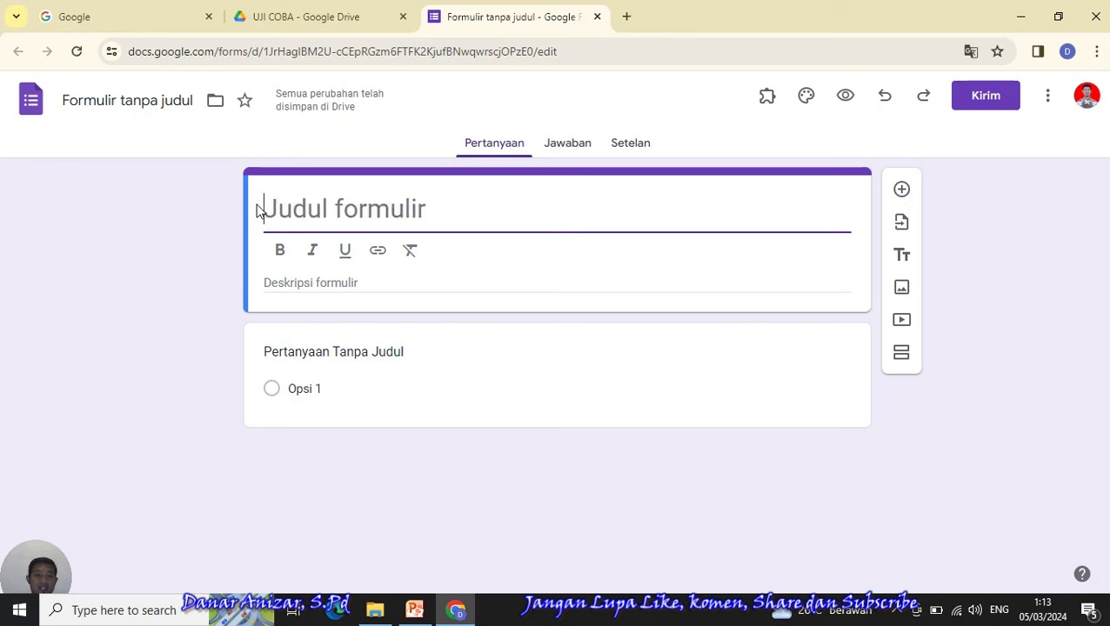
key(ctrl+z)
key(ctrl+z)
key(ctrl+z)
key(ctrl+z)
key(ctrl+z)
key(BackSpace)
key(BackSpace)
key(BackSpace)
key(BackSpace)
key(BackSpace)
key(BackSpace)
key(BackSpace)
key(BackSpace)
key(BackSpace)
key(BackSpace)
key(BackSpace)
key(BackSpace)
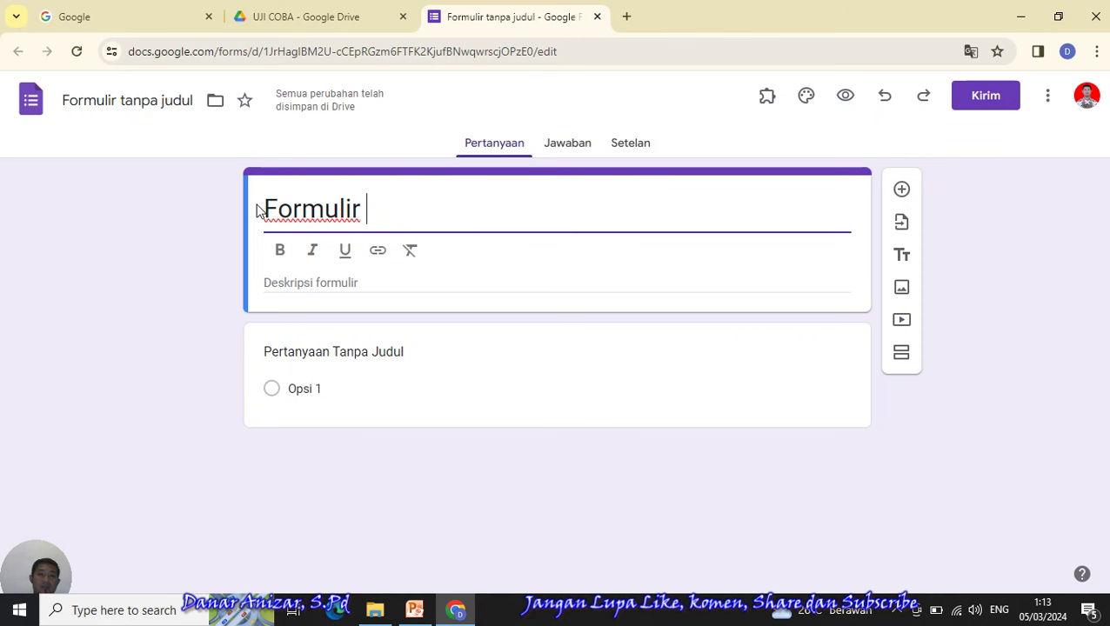
- Rename the form file to 'QUIZ UJI COBA'
click(165, 98)
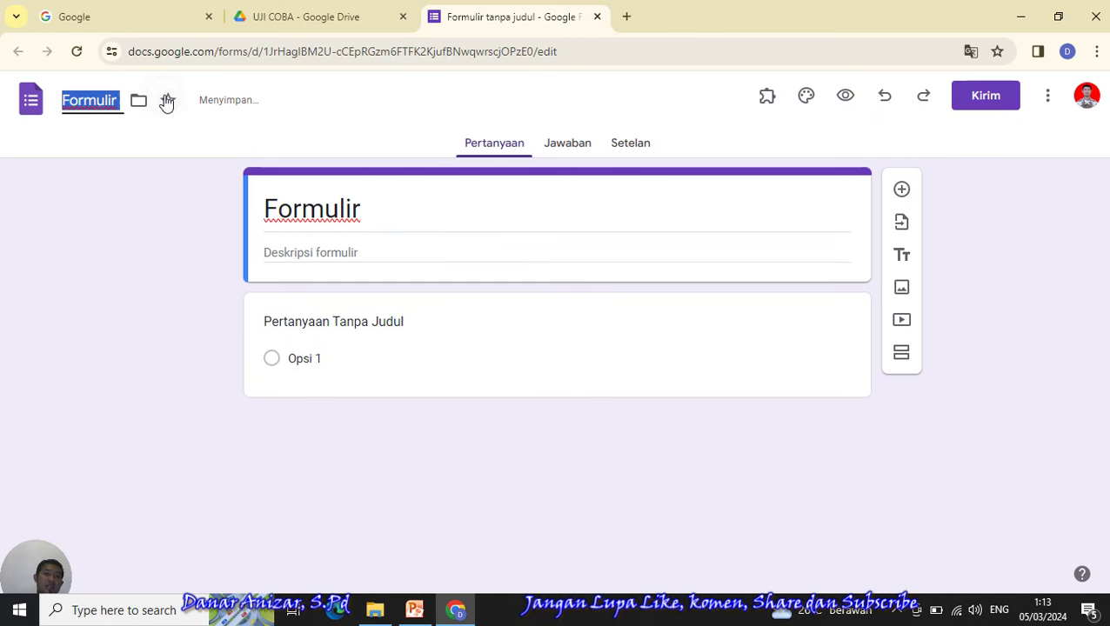
text(QUIZ)
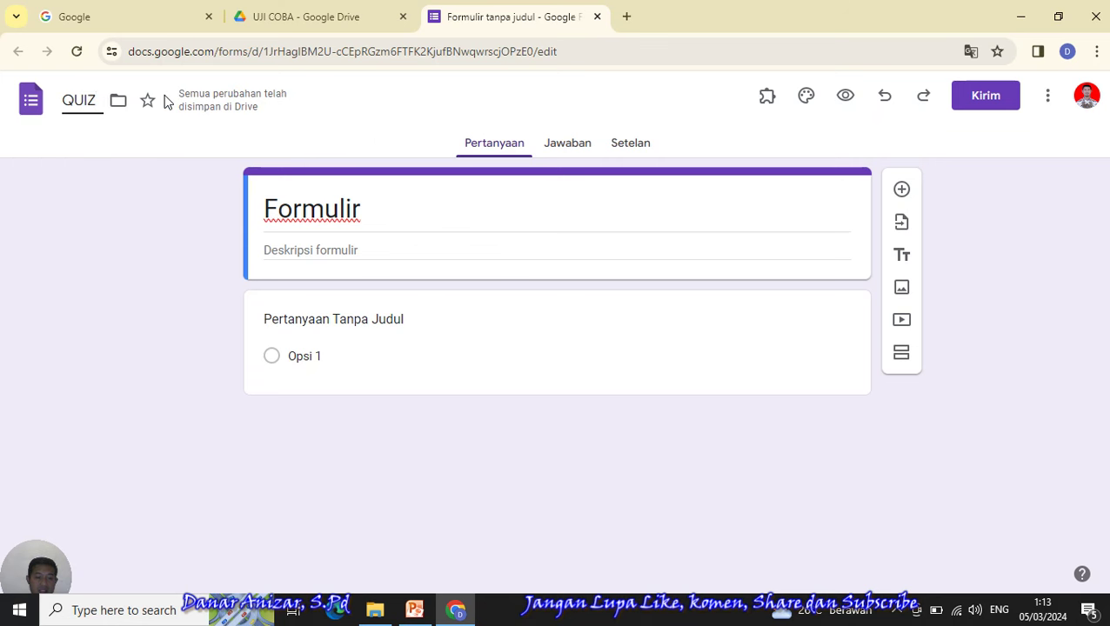
text( UC)
key(BackSpace)
text(JI)
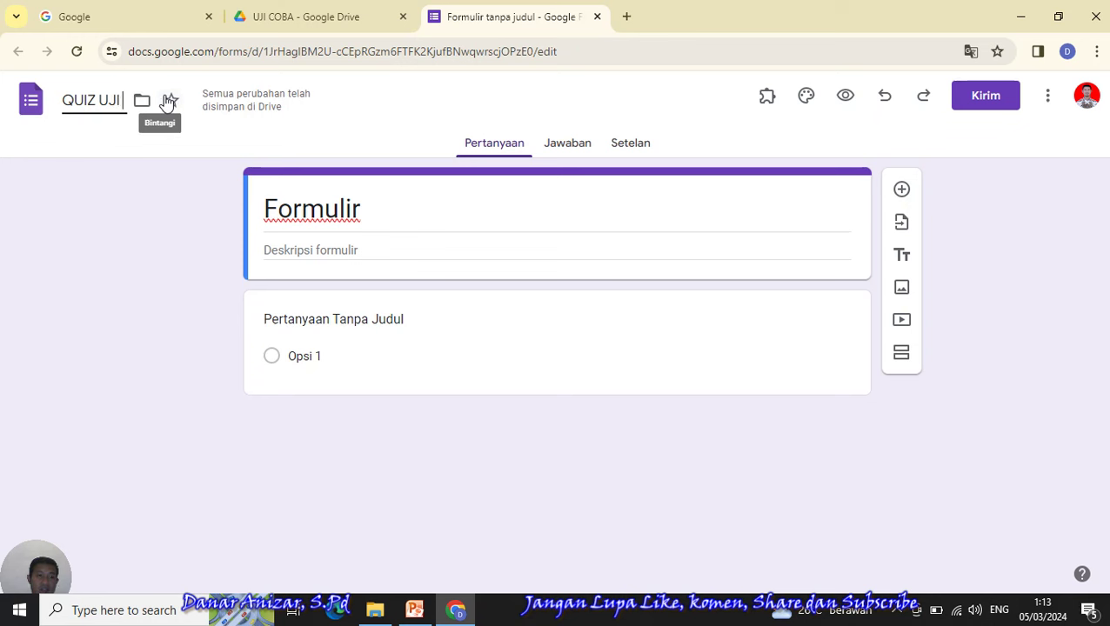
text( COBA)
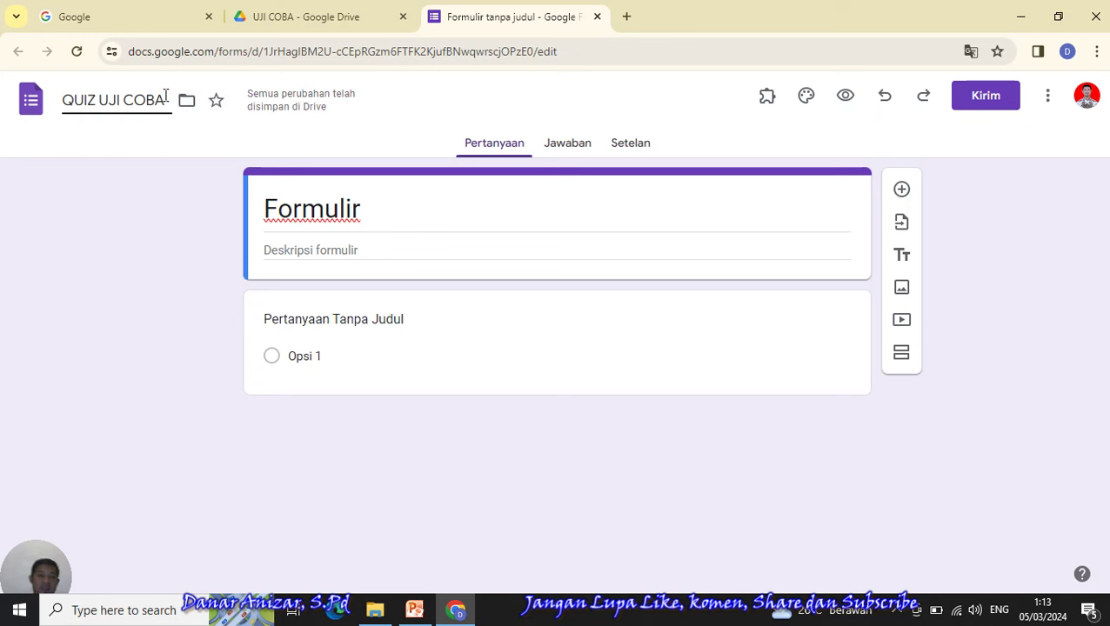
- Replace the form's main title with 'QUIZ UJI COBA'
click(366, 210)
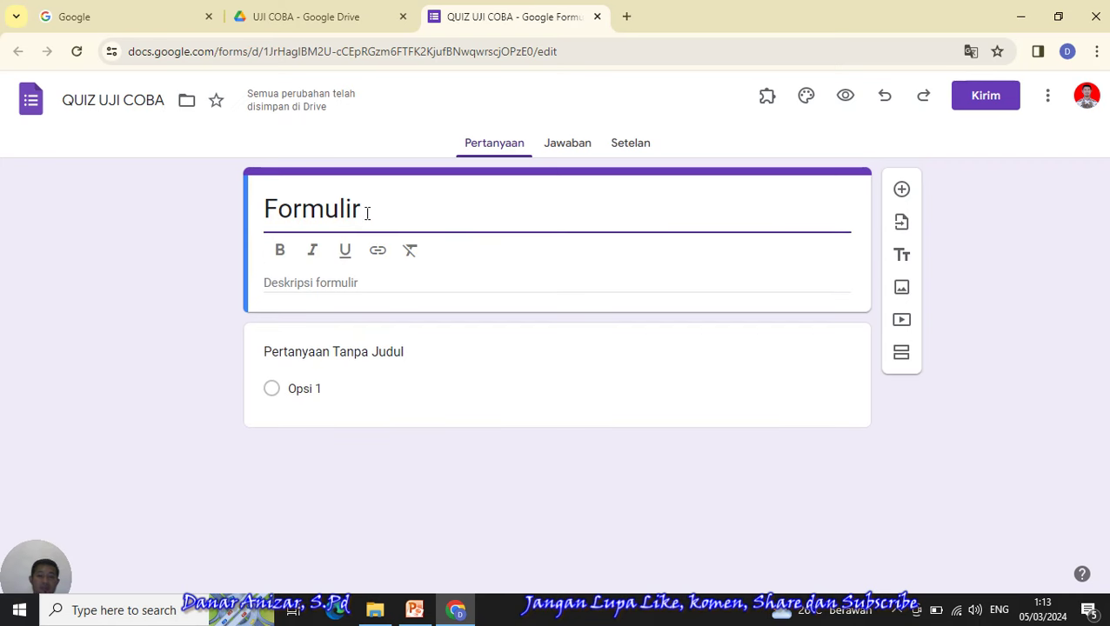
key(BackSpace)
key(BackSpace)
key(BackSpace)
key(BackSpace)
key(BackSpace)
key(BackSpace)
key(BackSpace)
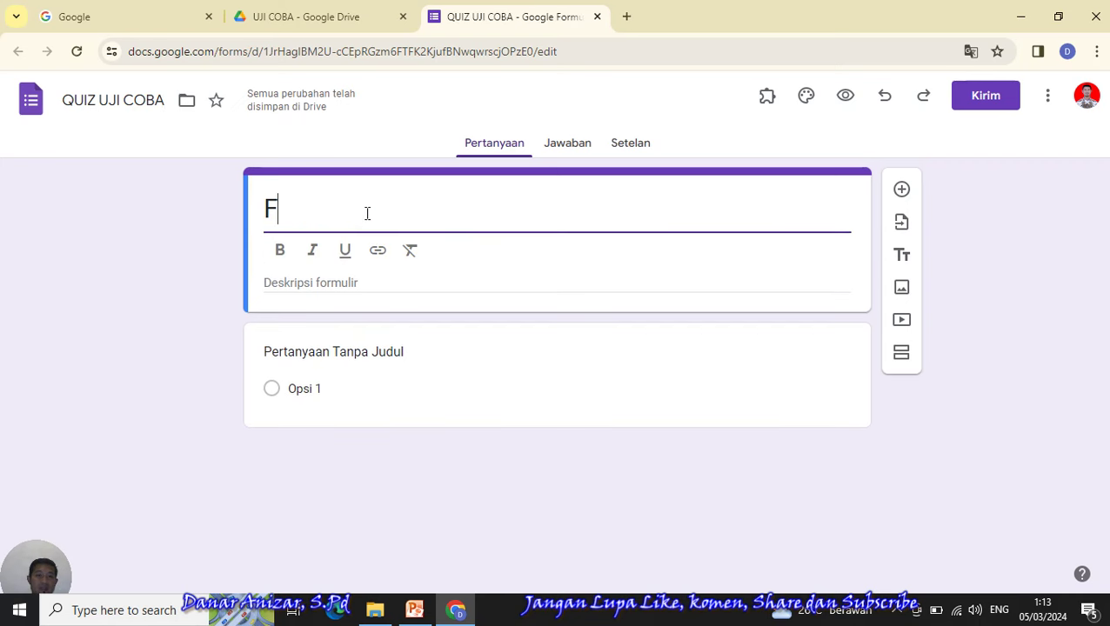
text(QUIZ UJI COBA)
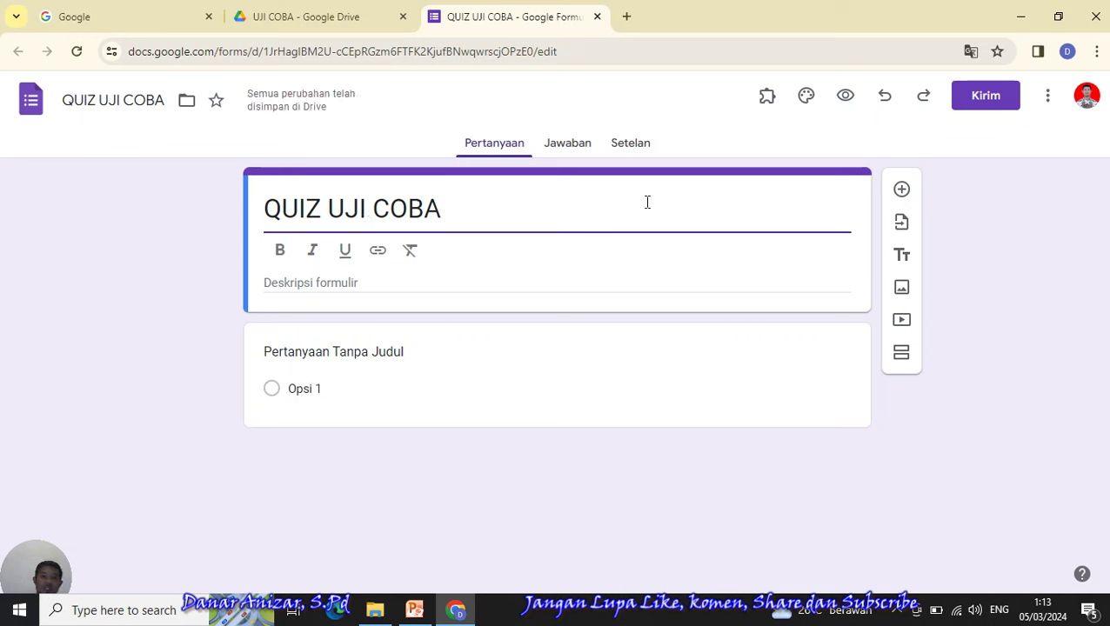
click(413, 280)
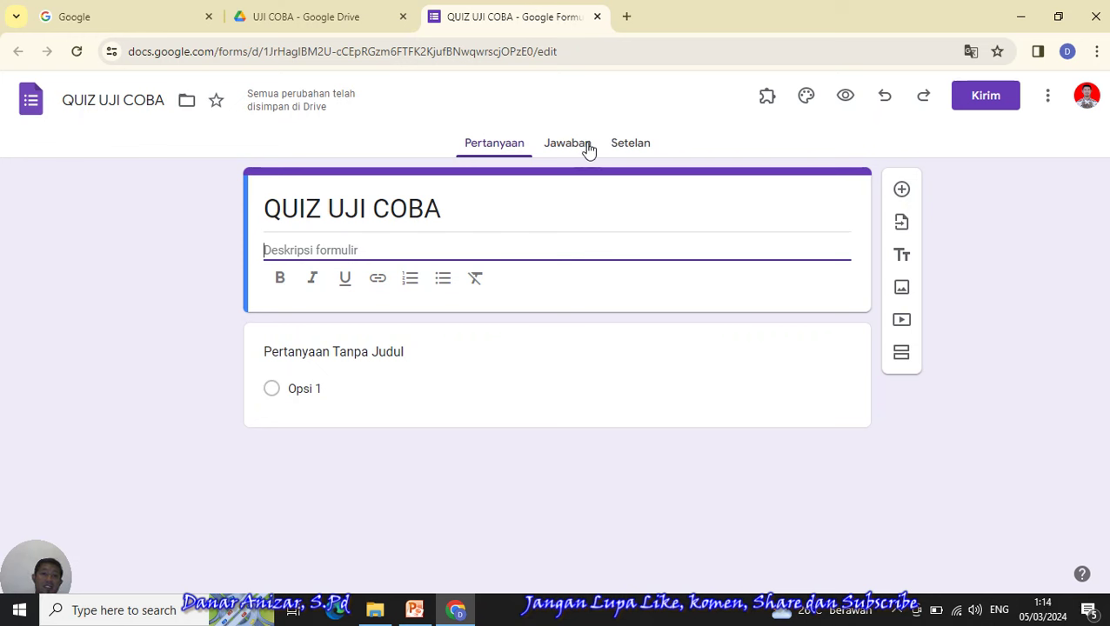
- Title the first question 'NAMA', make it short-answer and required
click(343, 355)
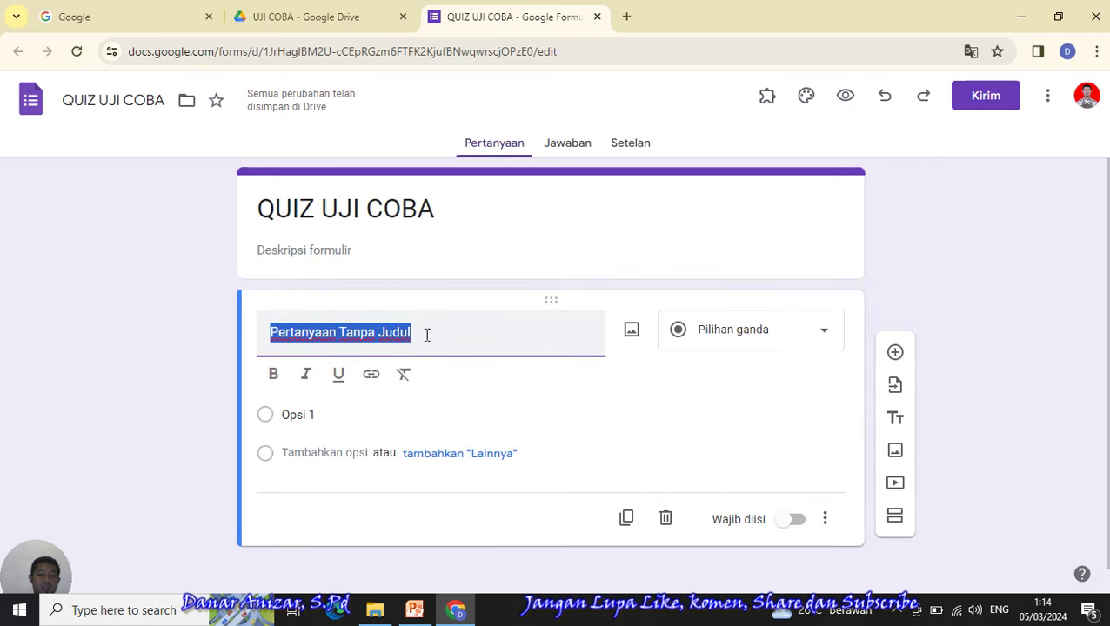
text(NAMA)
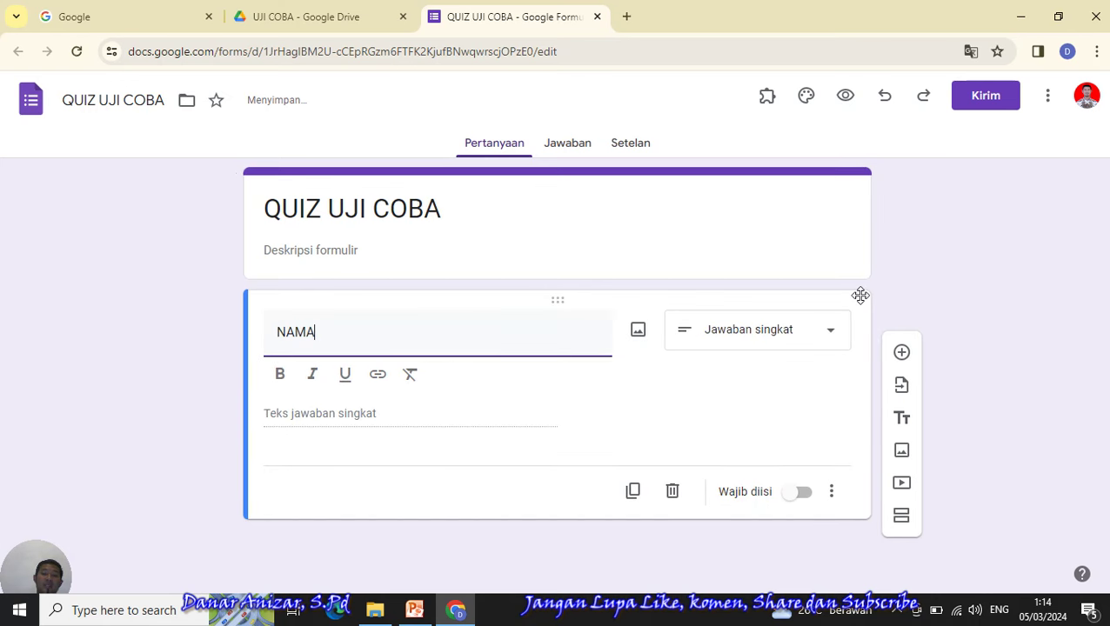
click(806, 341)
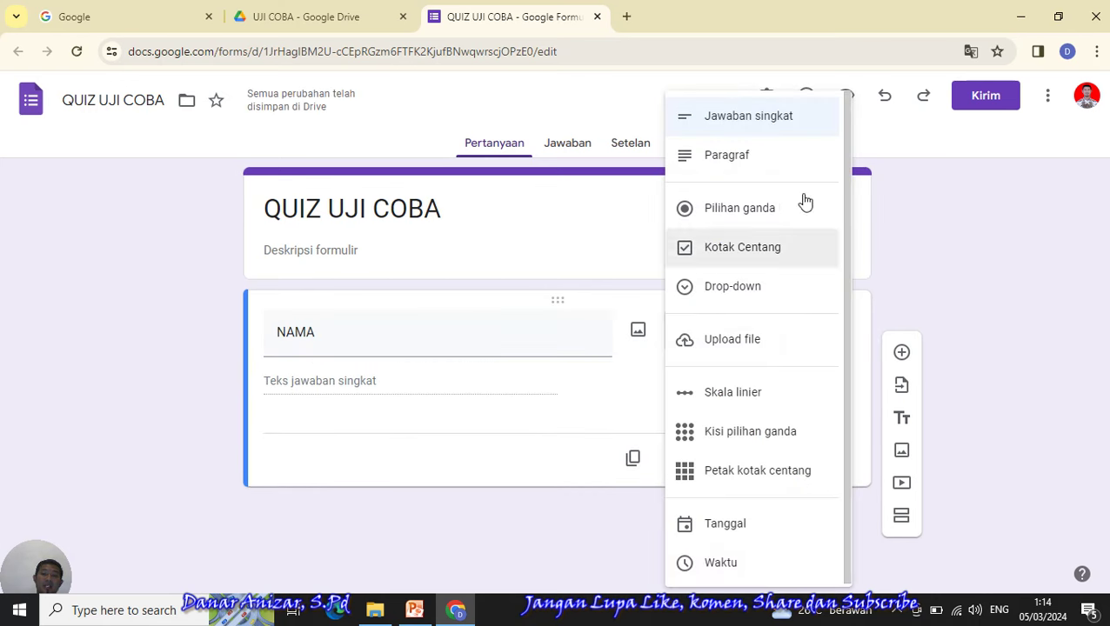
click(778, 122)
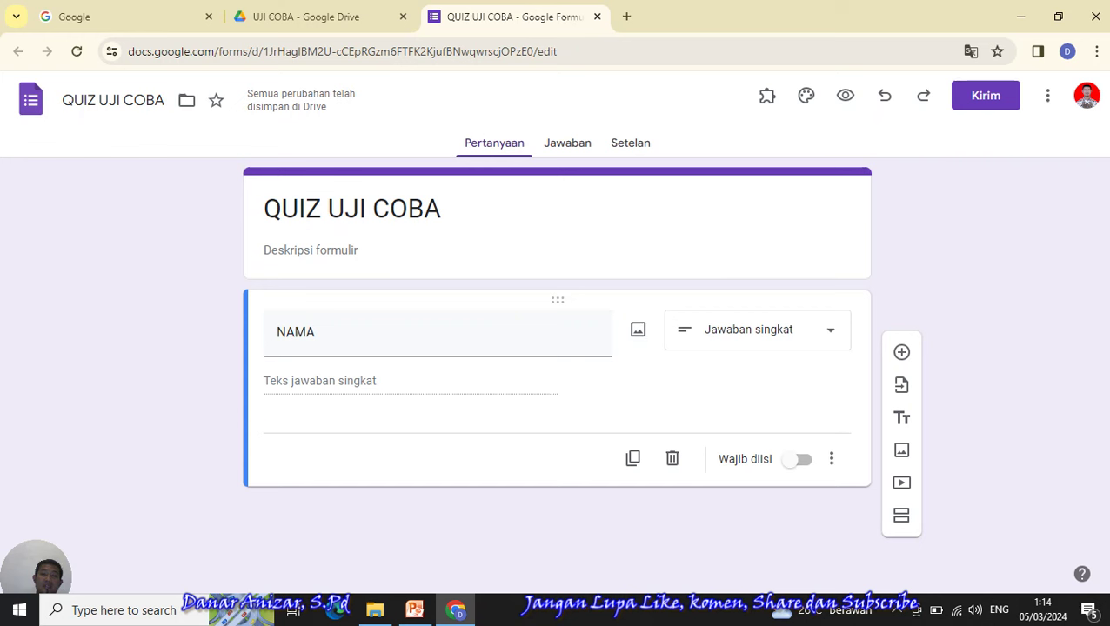
click(802, 461)
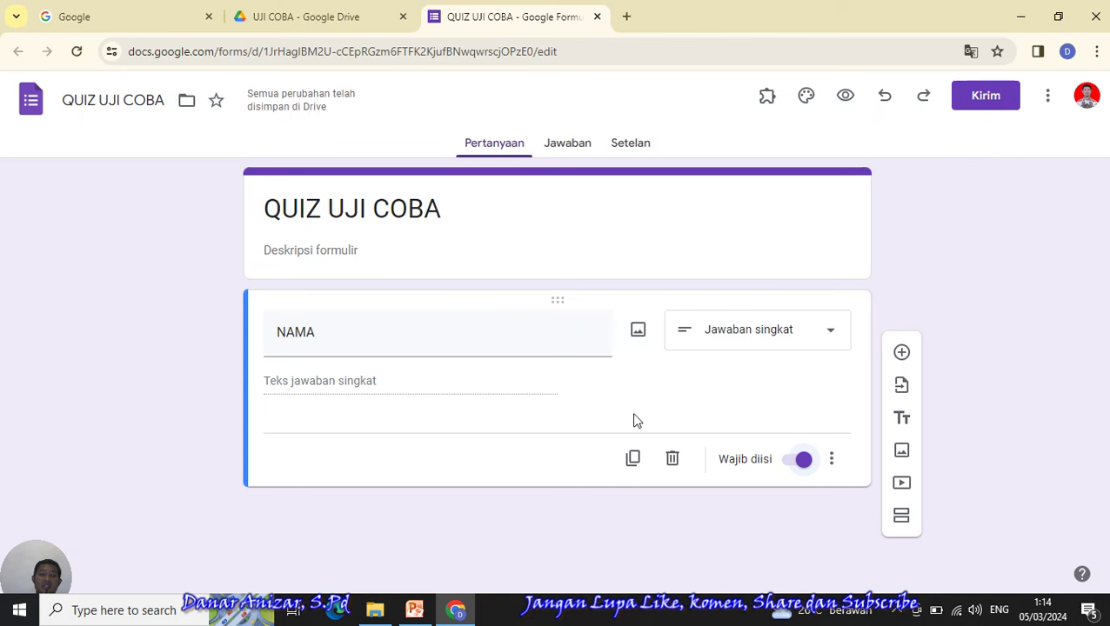
- Duplicate the NAMA question and retitle the copy 'KELAS'
click(634, 458)
drag(318, 461, 230, 450)
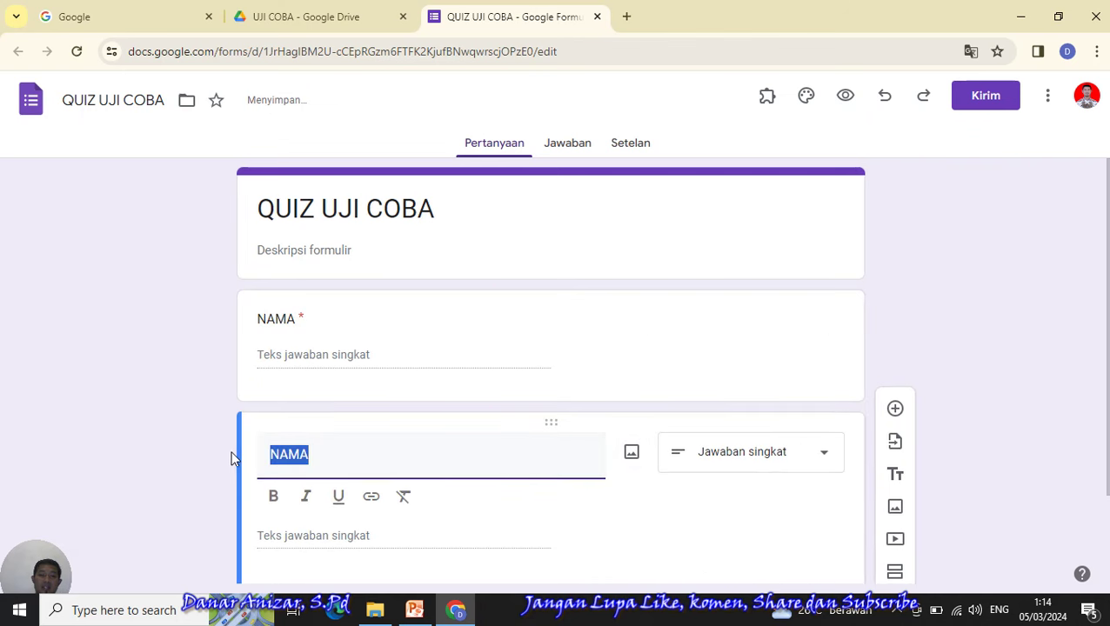
text(KELAS)
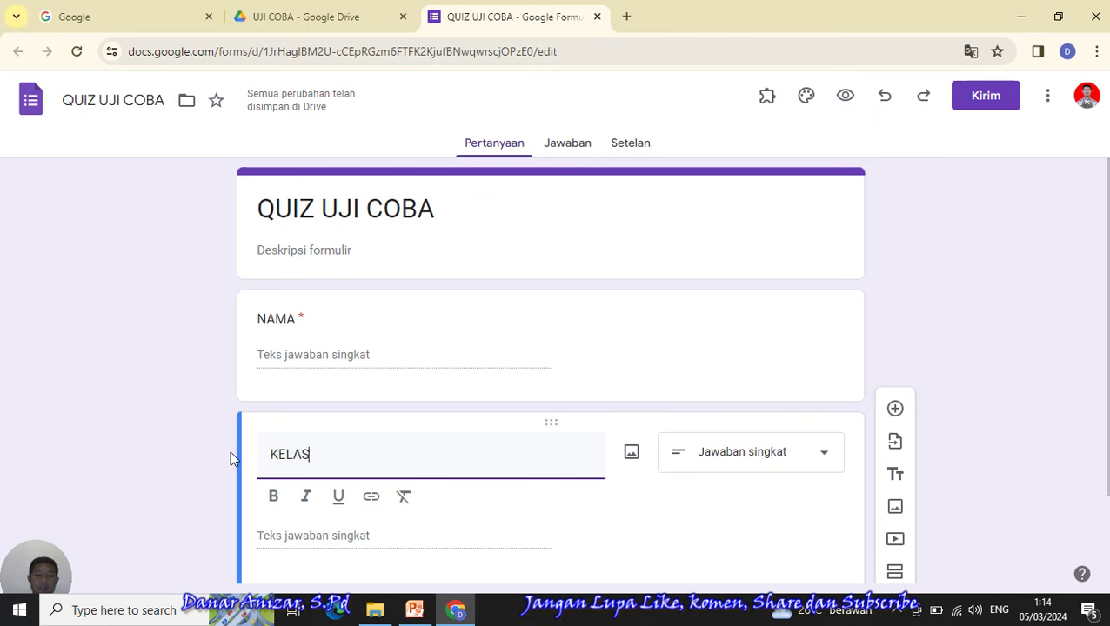
- Switch KELAS to Pilihan ganda and enter the options VII.A, VII.B and VII.C
click(824, 463)
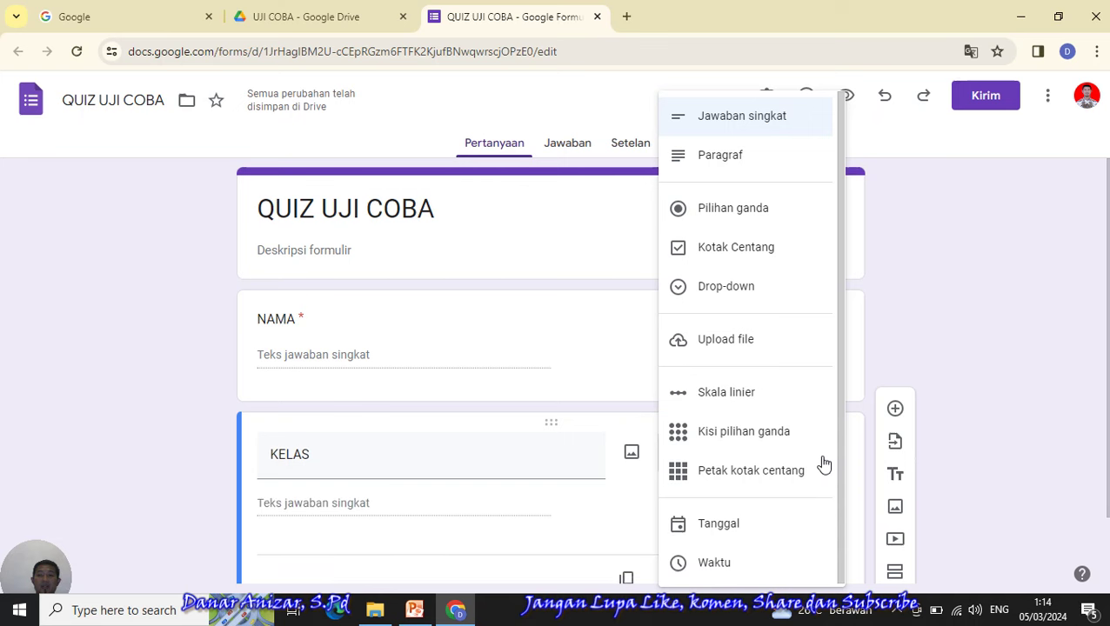
click(727, 218)
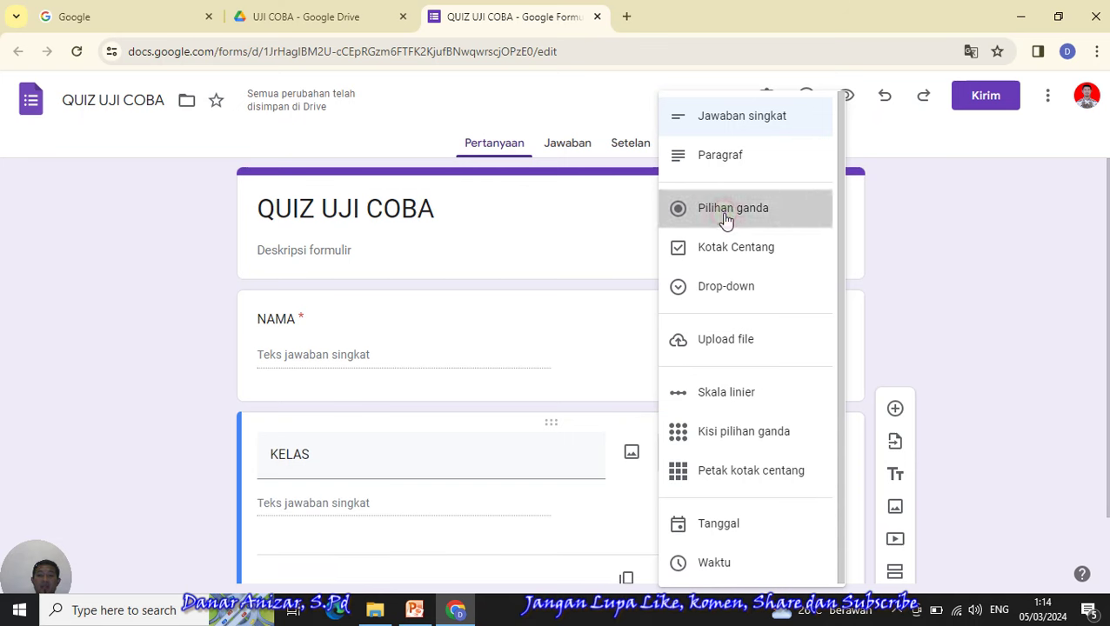
click(310, 512)
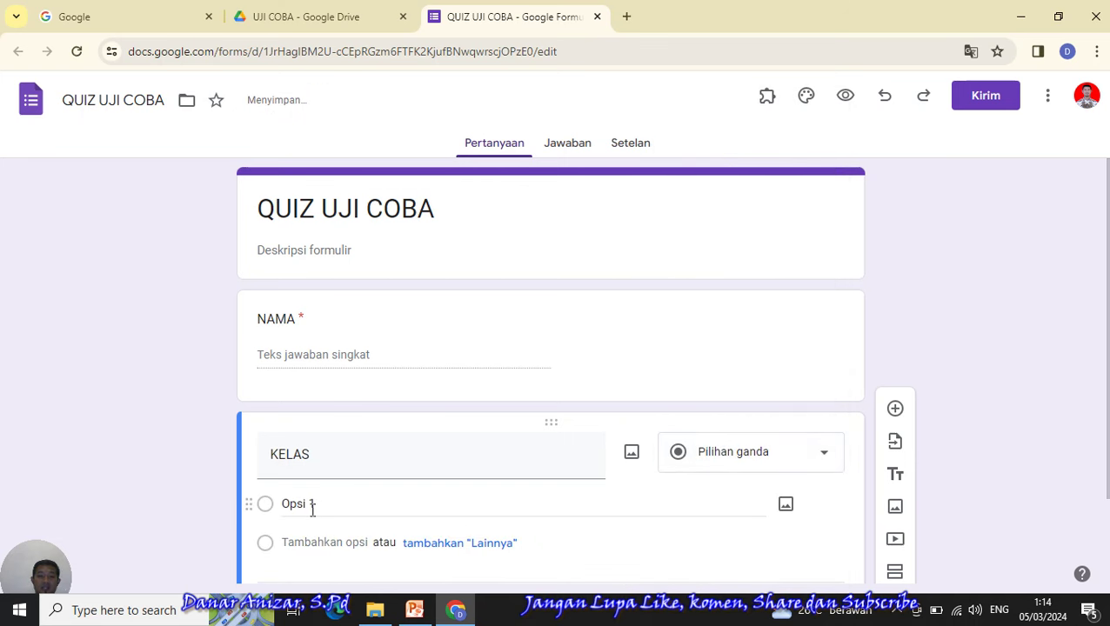
triple_click(318, 505)
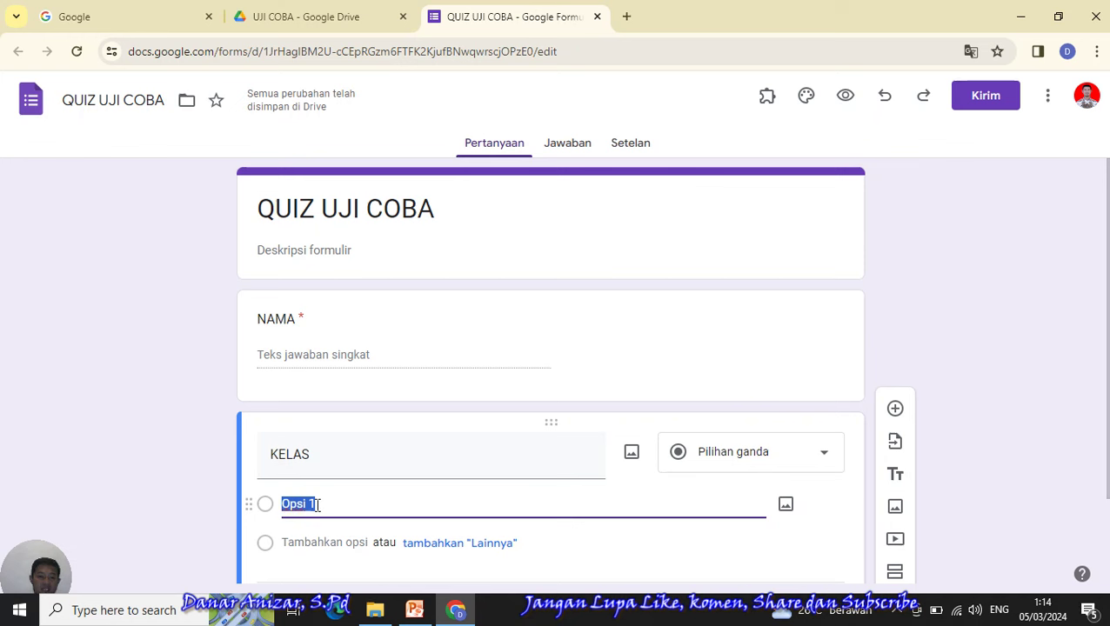
text(VII.A)
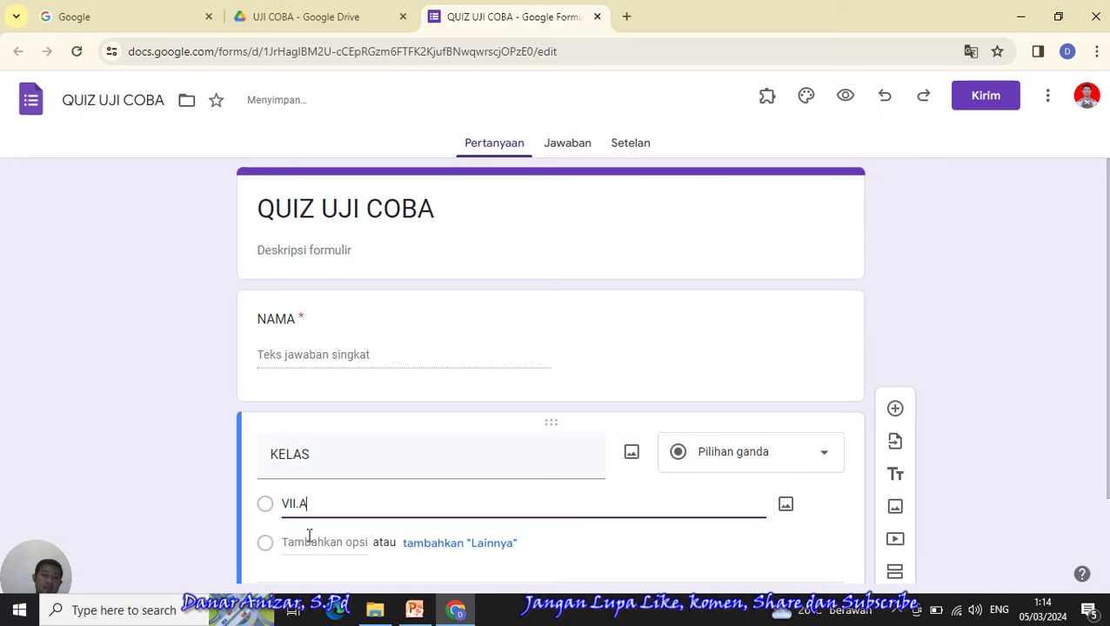
click(304, 543)
text(V)
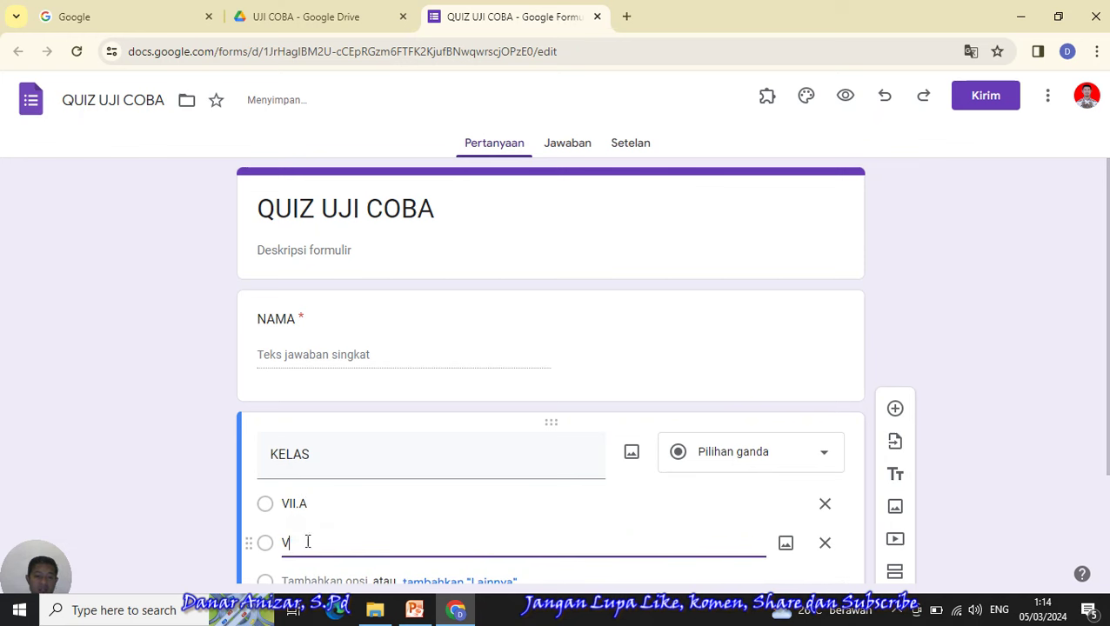
text(II.B)
click(294, 580)
text(VII.C)
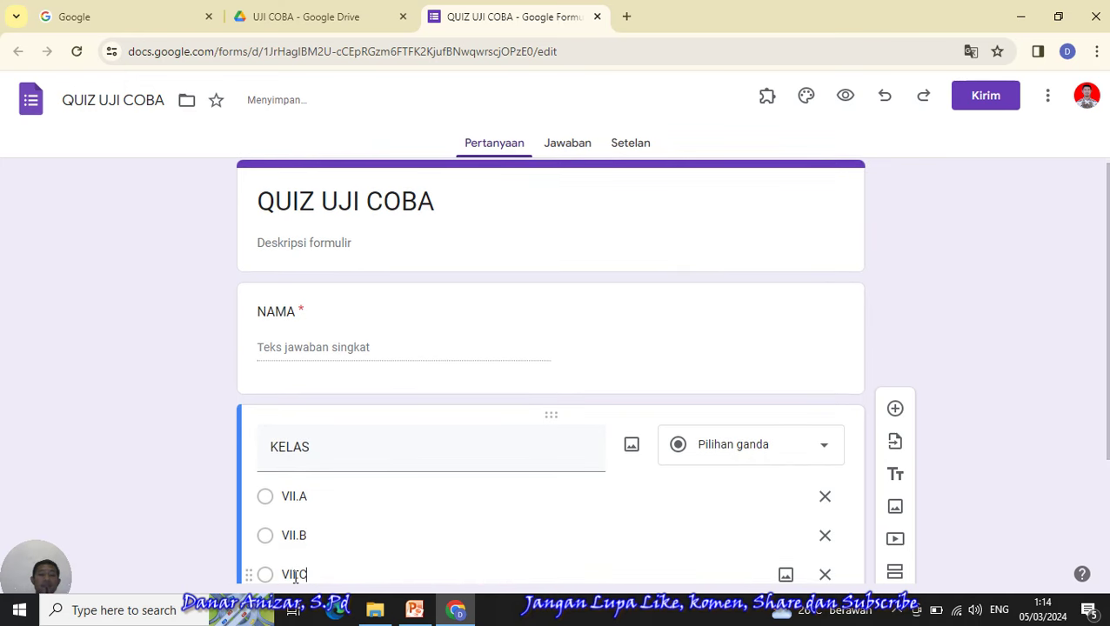
scroll(825, 429, down, 2)
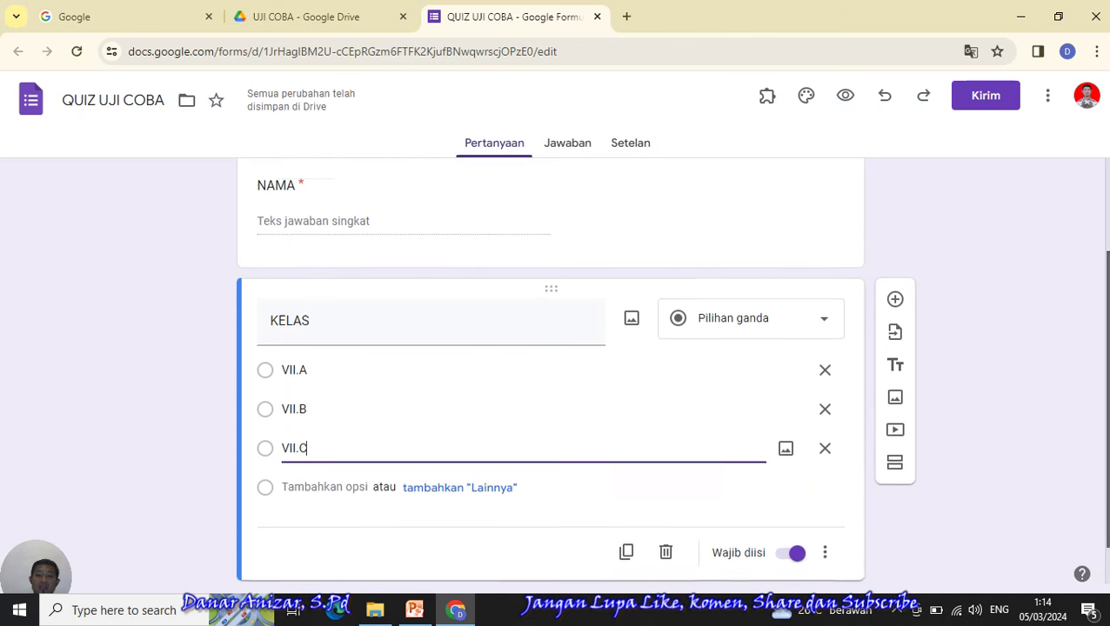
scroll(551, 392, down, 1)
click(1031, 383)
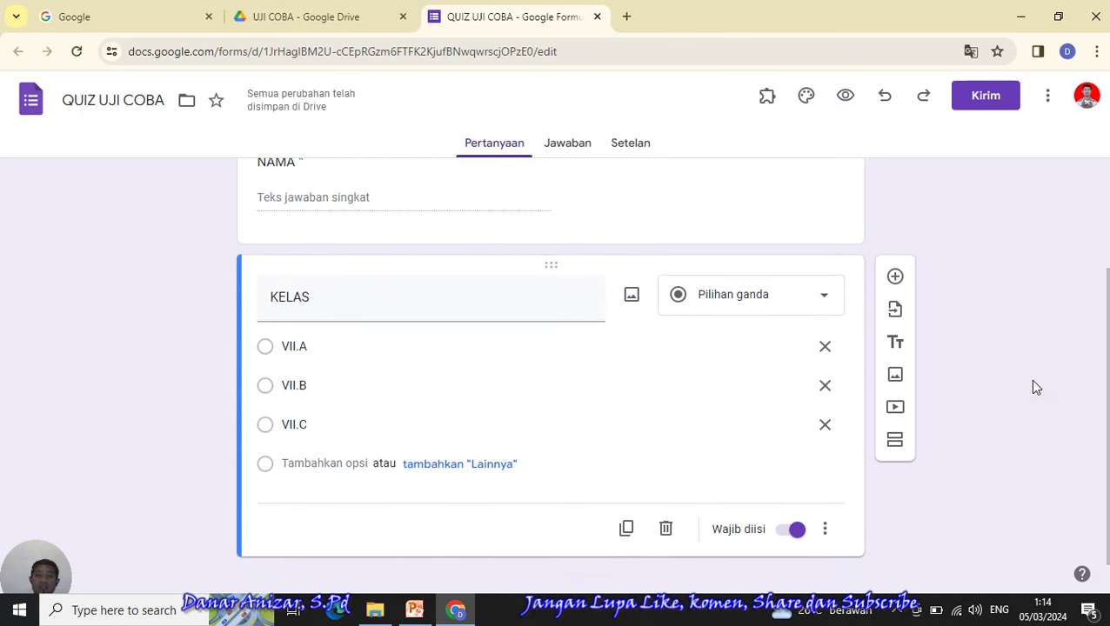
mouse_move(1107, 389)
mouse_down()
mouse_move(1103, 301)
mouse_move(1096, 430)
mouse_move(1103, 287)
mouse_move(1101, 384)
mouse_up()
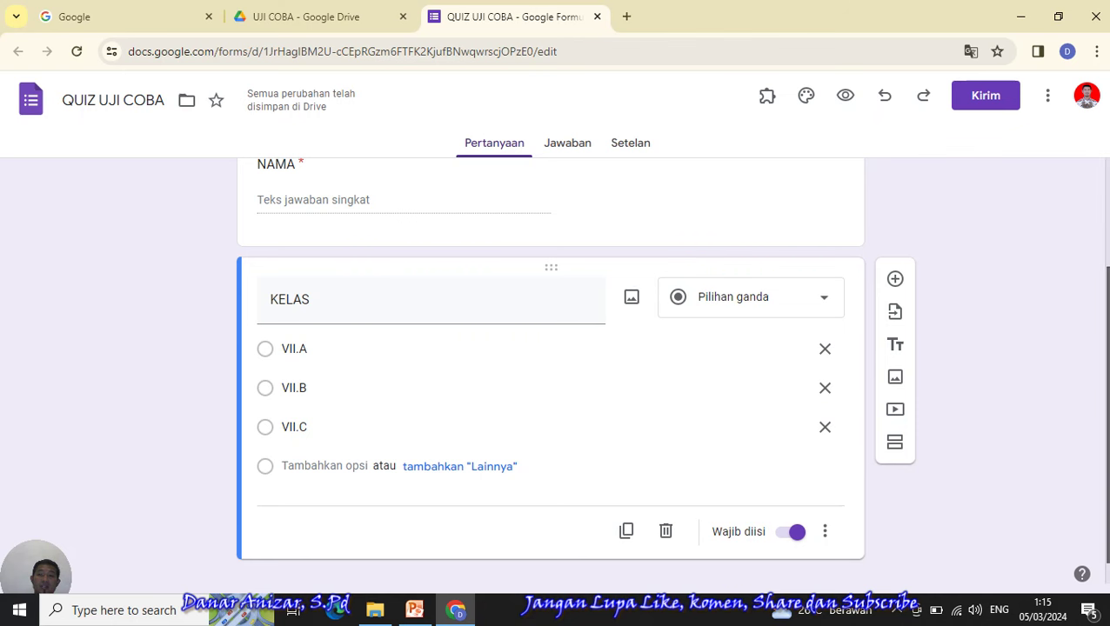
drag(1098, 360, 1108, 409)
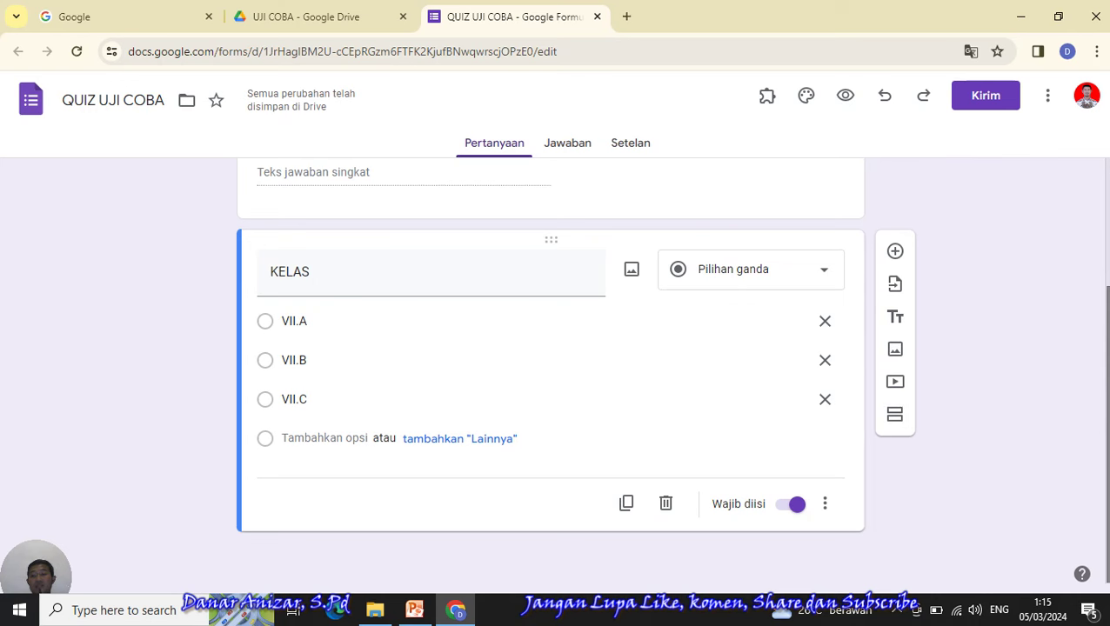
scroll(550, 370, up, 3)
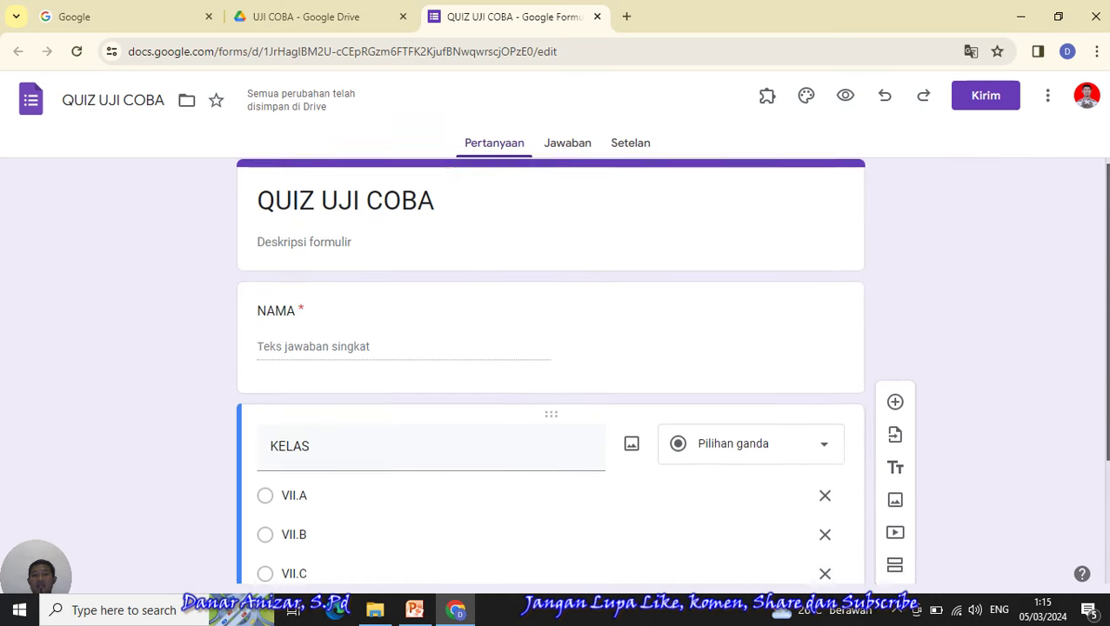
scroll(549, 370, down, 1)
scroll(550, 370, up, 2)
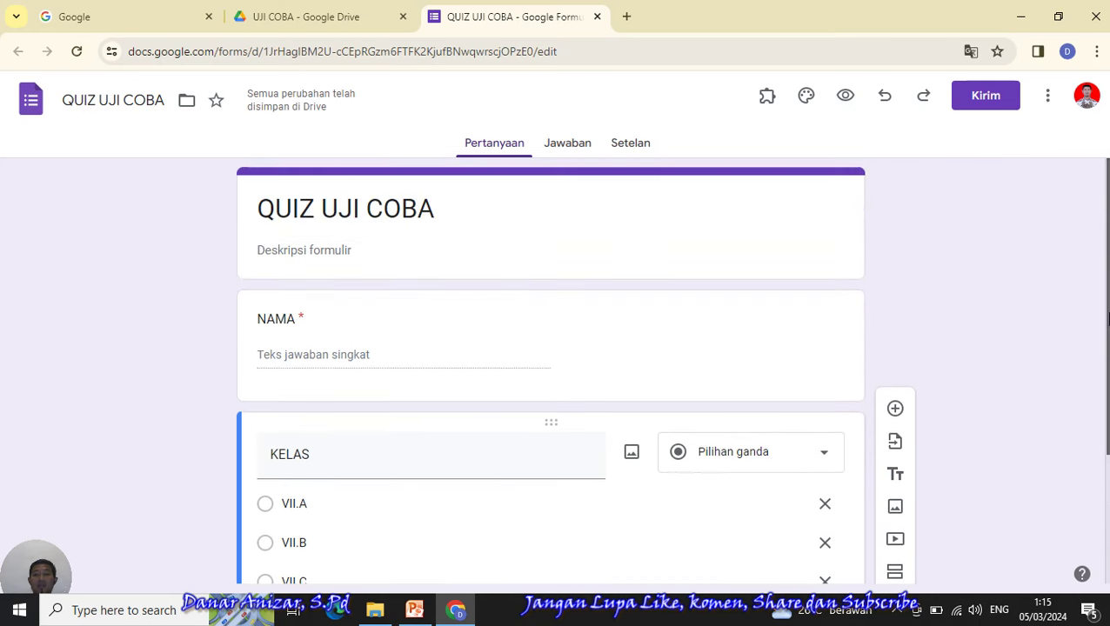
scroll(550, 370, down, 2)
scroll(550, 370, down, 1)
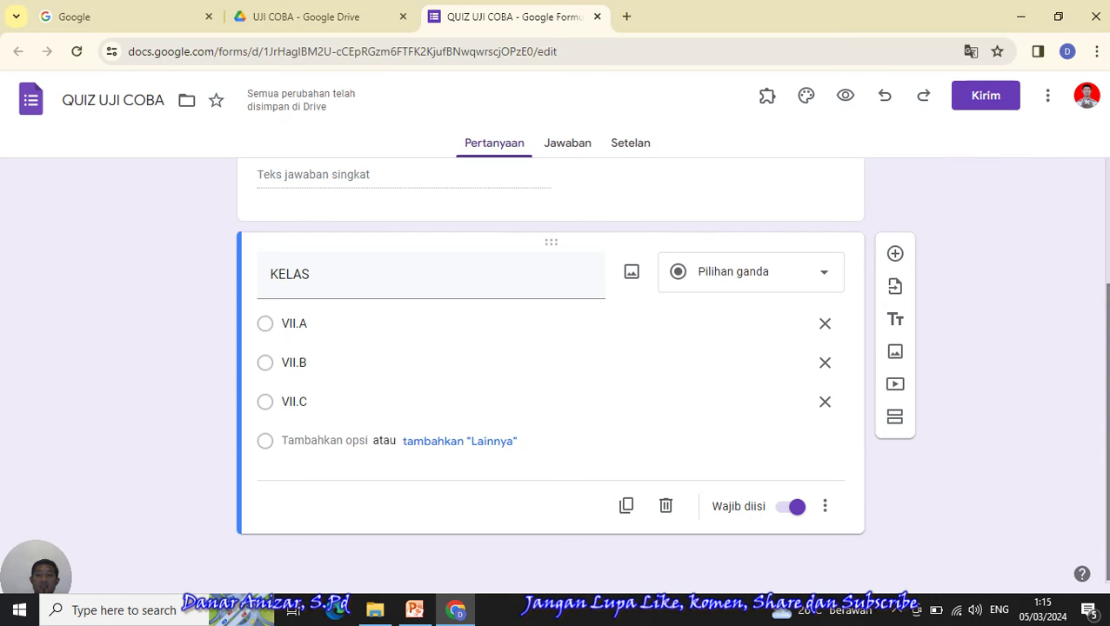
scroll(1103, 392, up, 2)
scroll(1102, 392, down, 2)
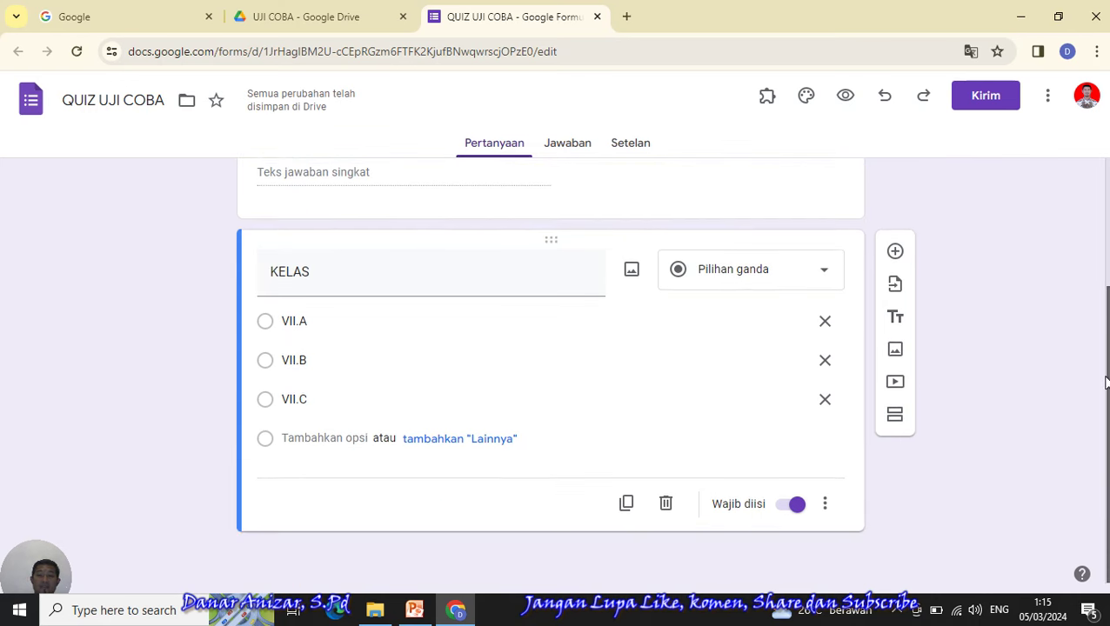
- Duplicate the KELAS question and retitle the copy 'PASWORD'
click(627, 508)
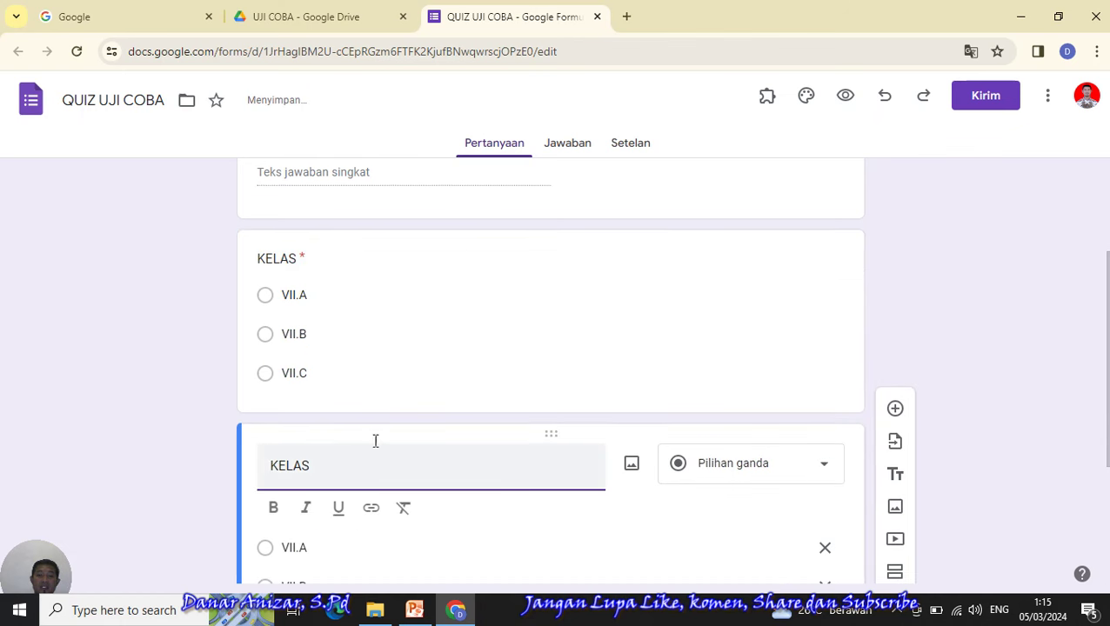
click(328, 462)
drag(328, 462, 253, 461)
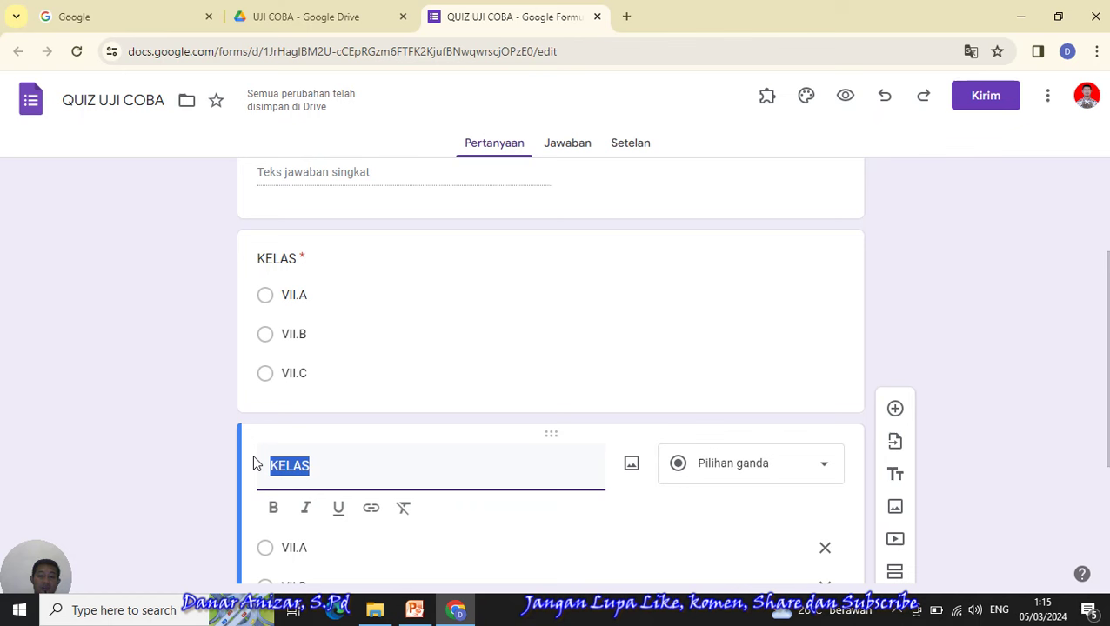
text(PASWORD)
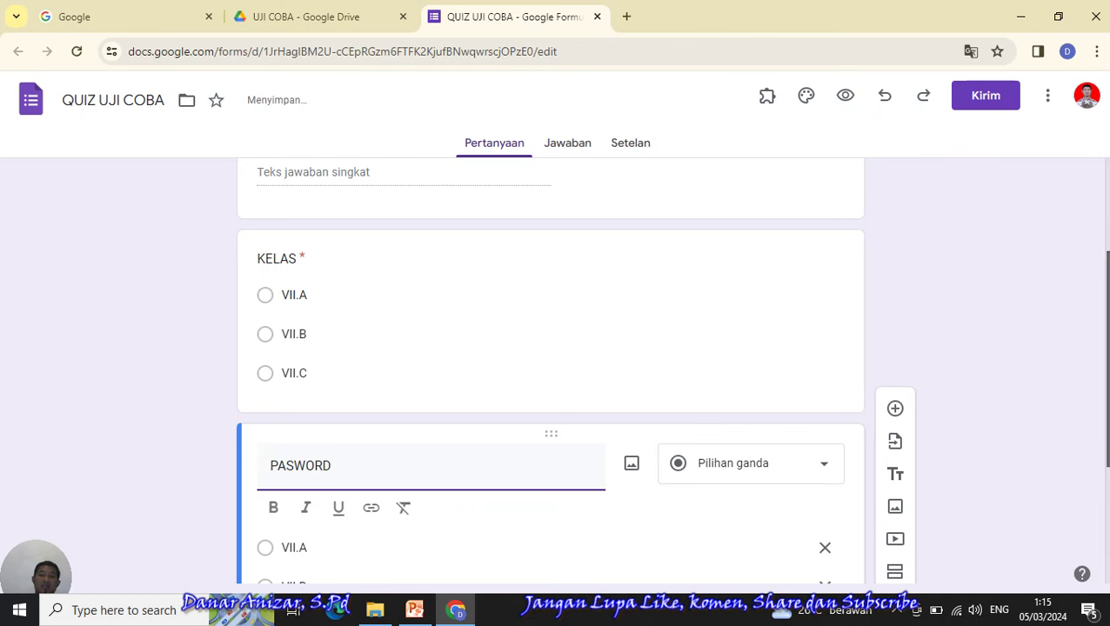
- Delete the VII.C and VII.B options and make PASWORD a short-answer question
scroll(252, 454, down, 3)
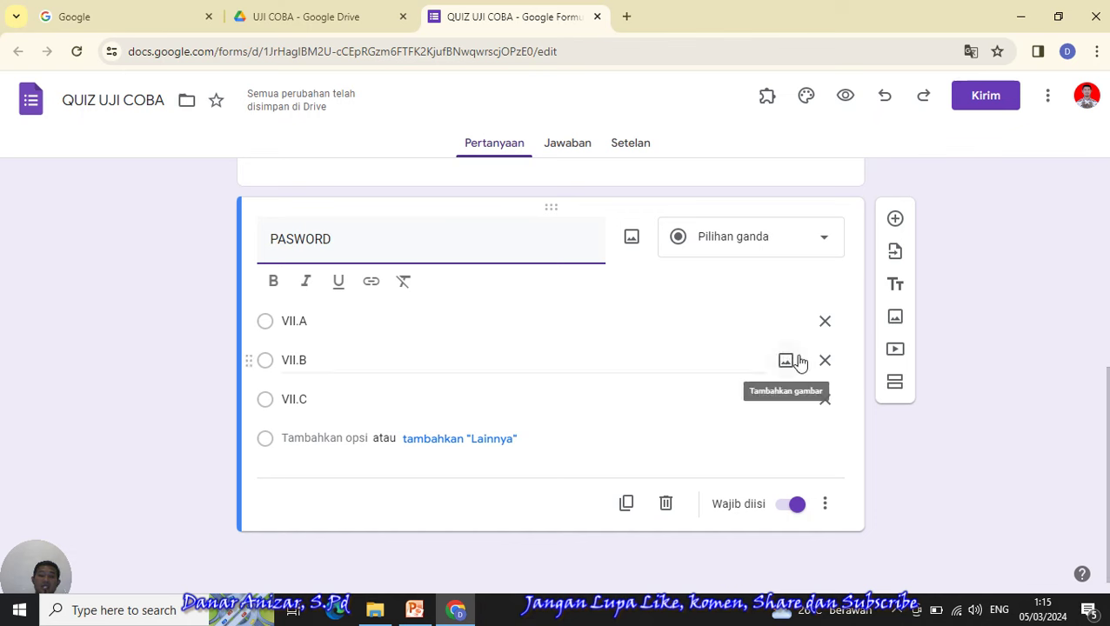
click(822, 400)
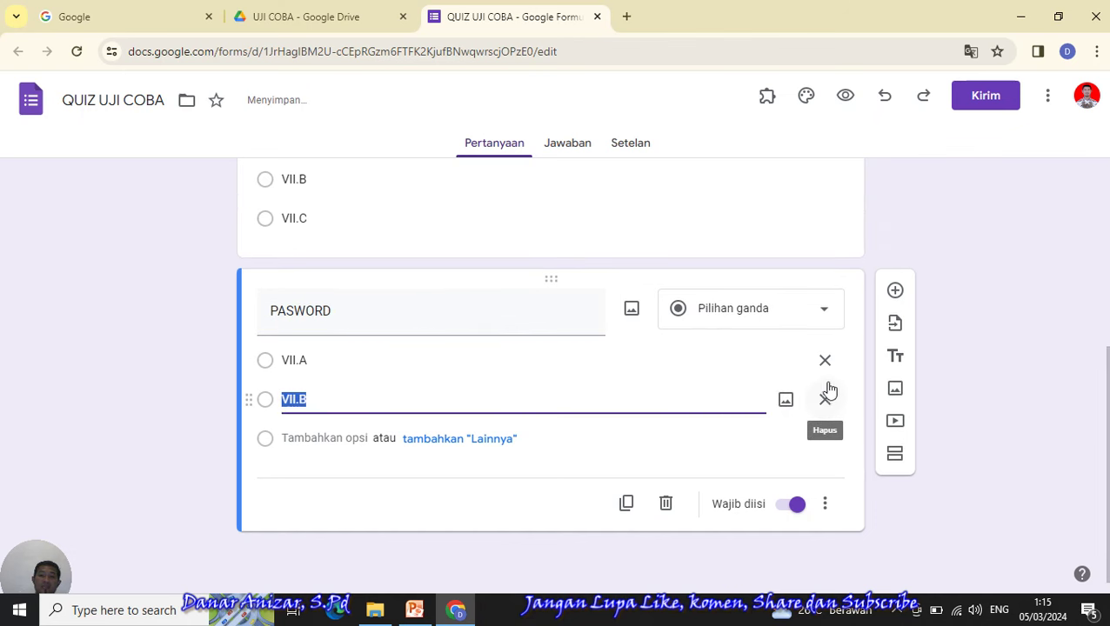
click(823, 400)
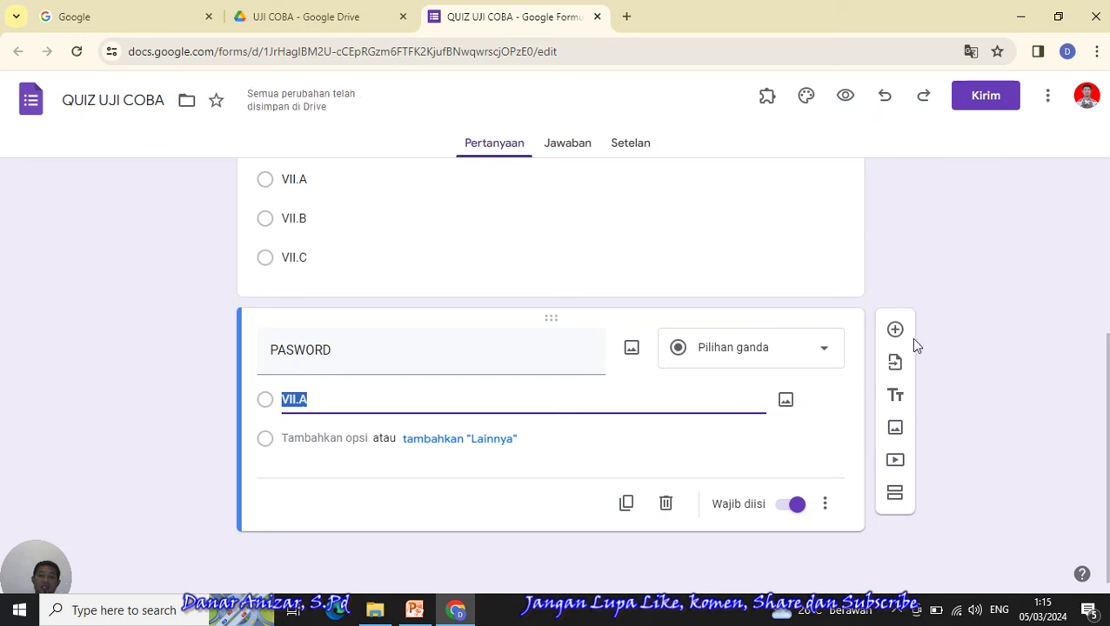
click(818, 350)
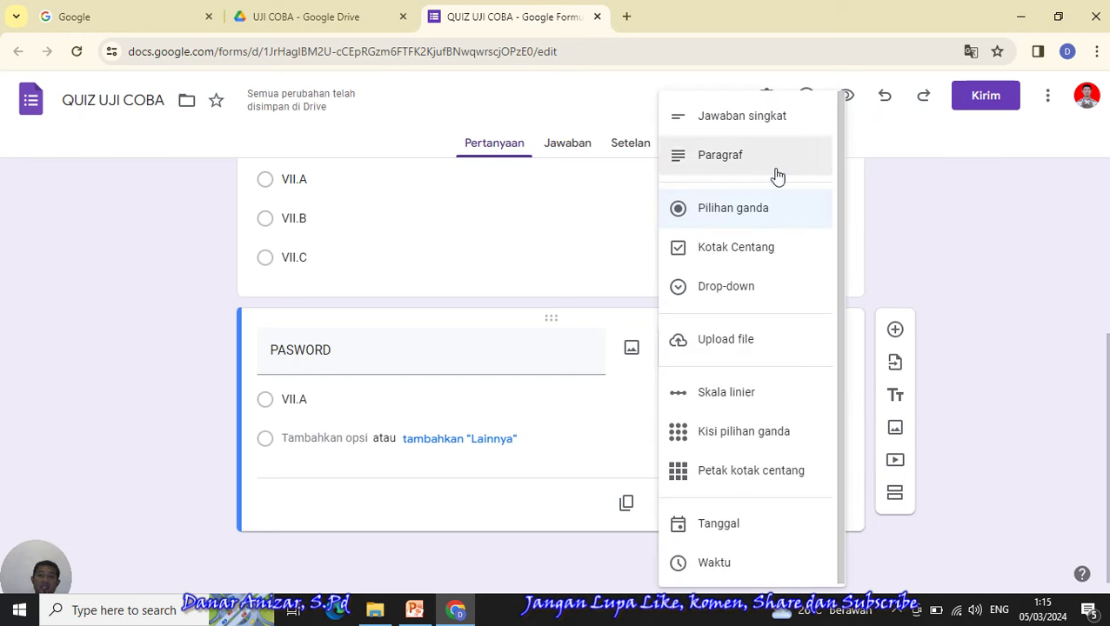
click(746, 127)
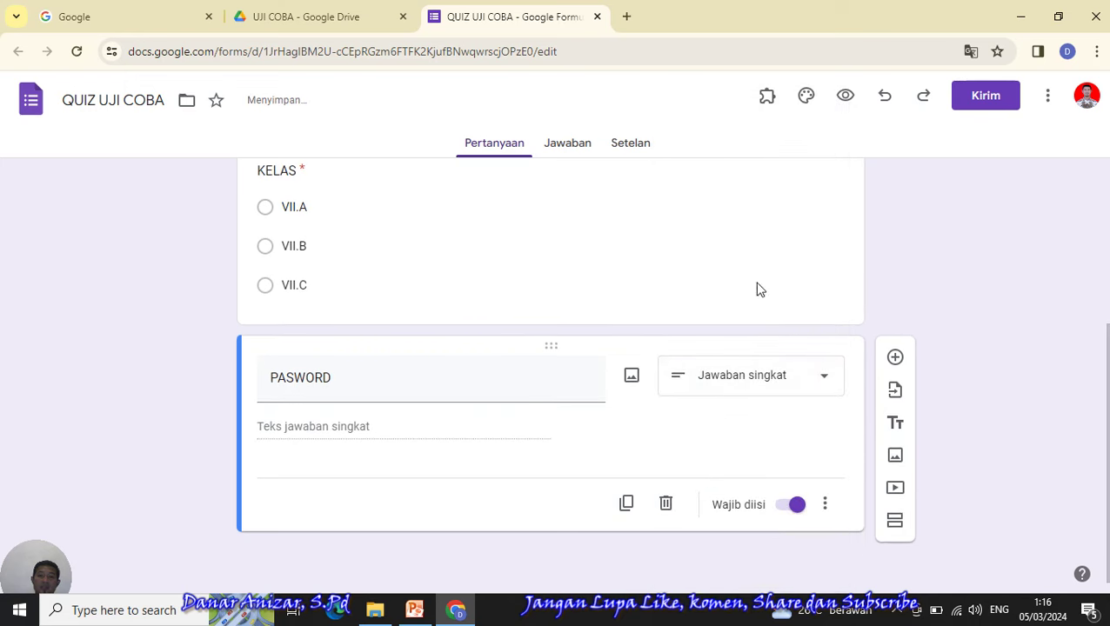
- Turn on response validation for the PASWORD question
click(827, 507)
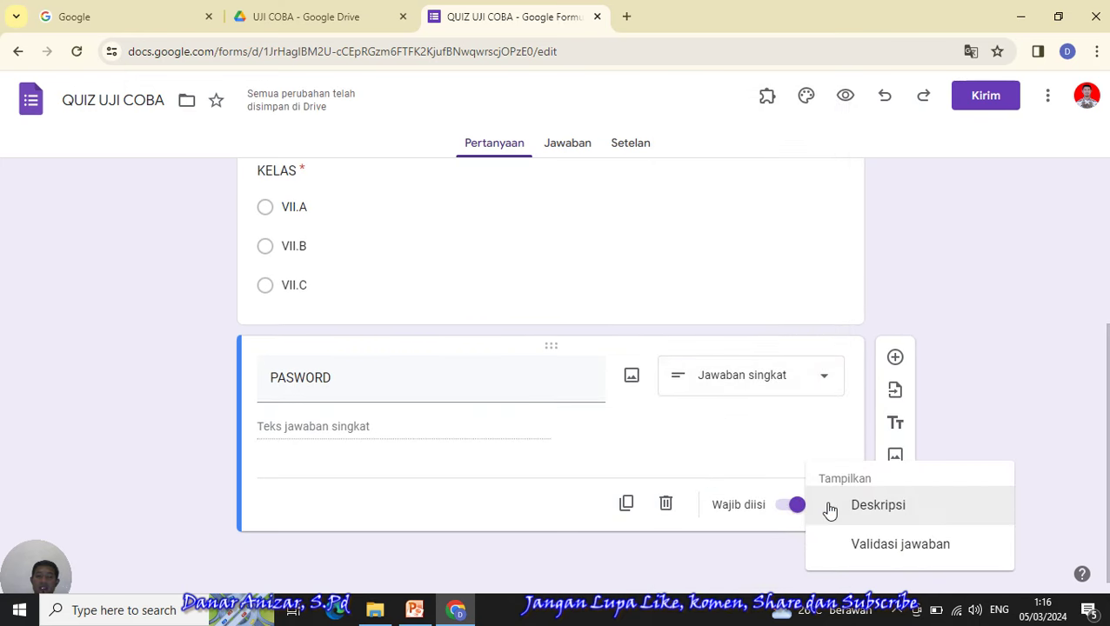
click(894, 545)
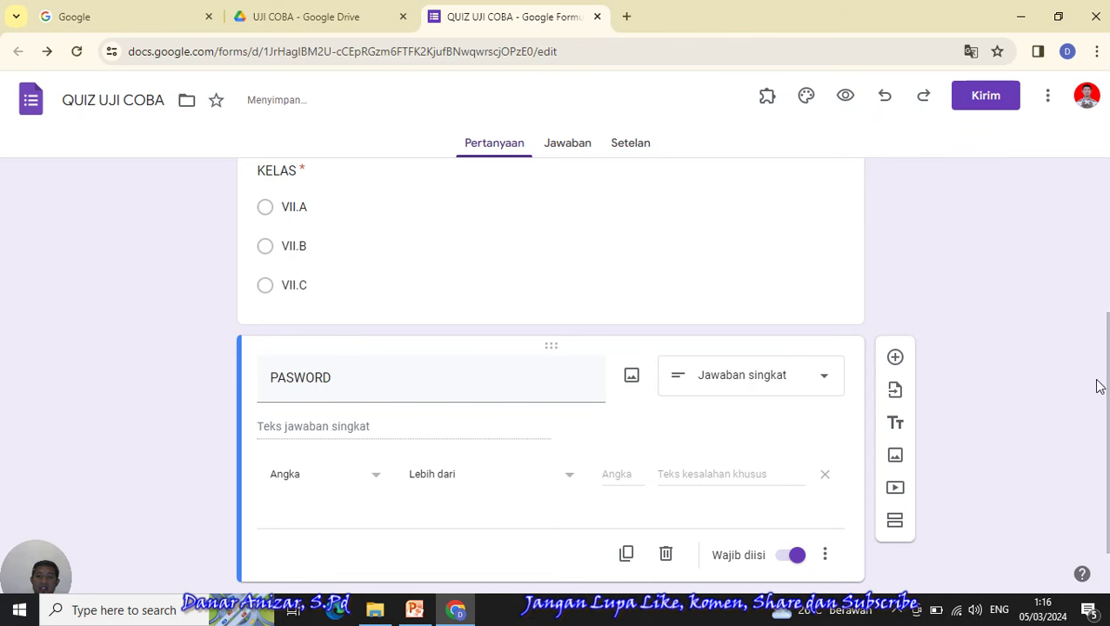
scroll(1098, 386, down, 1)
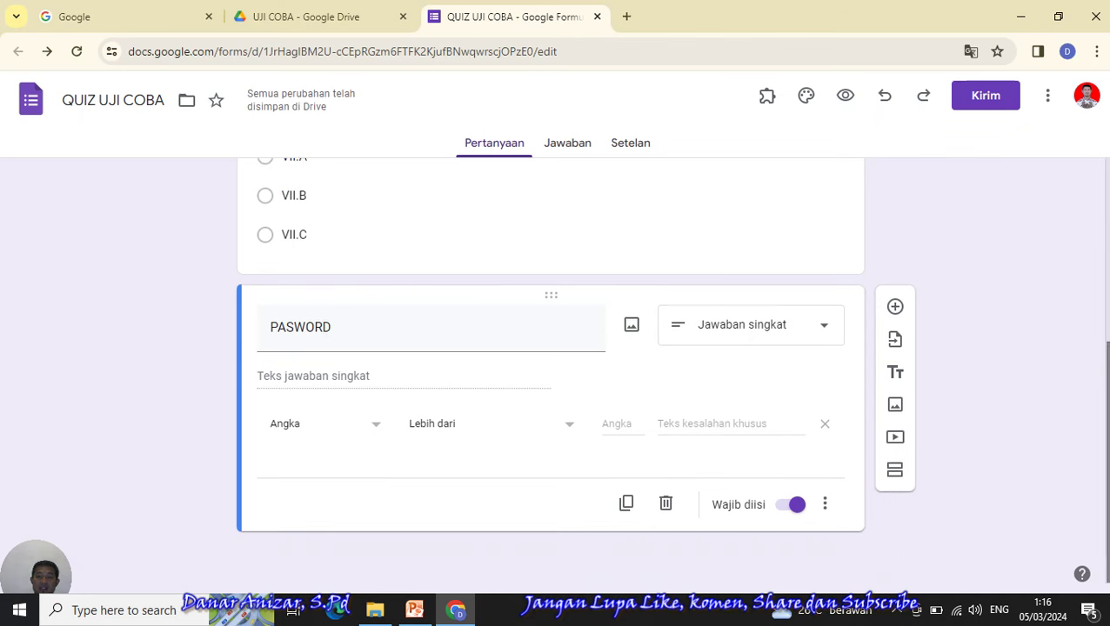
click(824, 505)
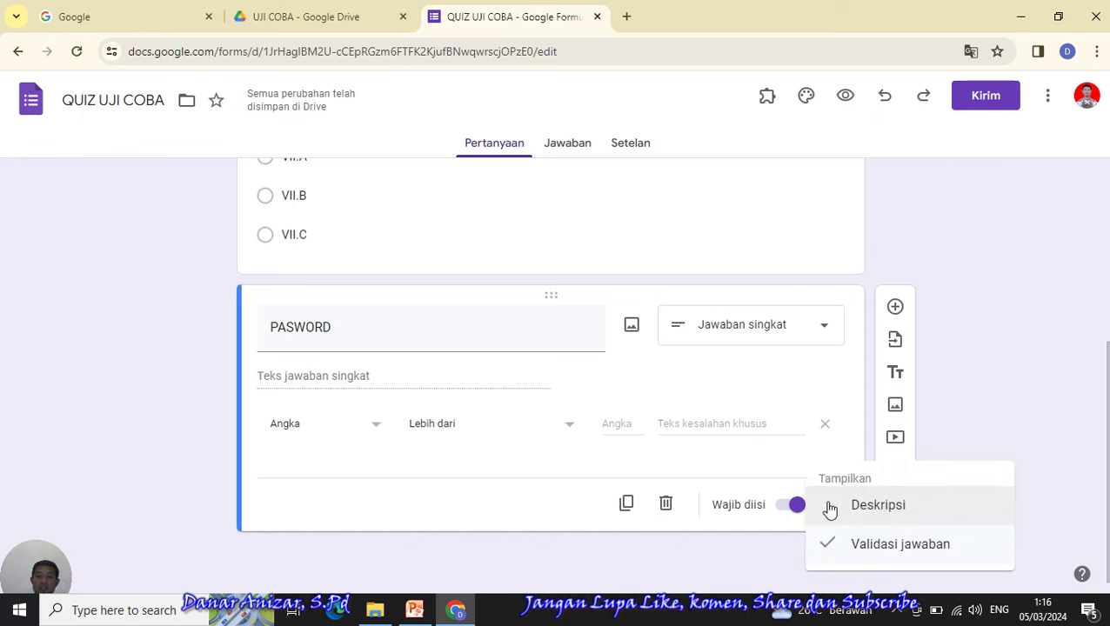
click(371, 429)
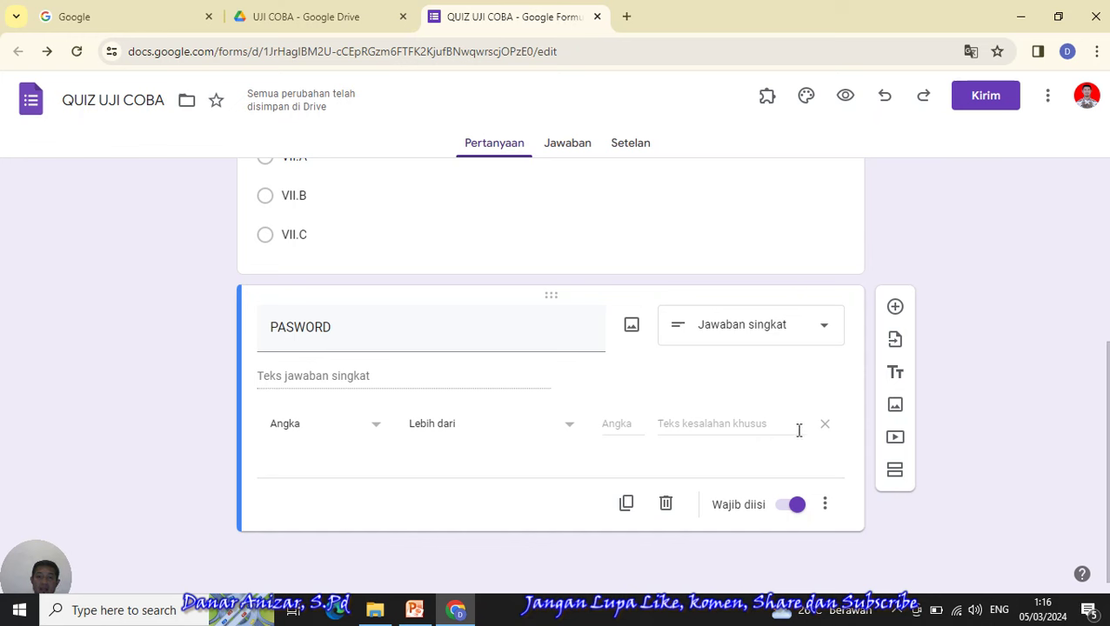
- Set the validation rule to Teks with the Berisi condition
click(699, 424)
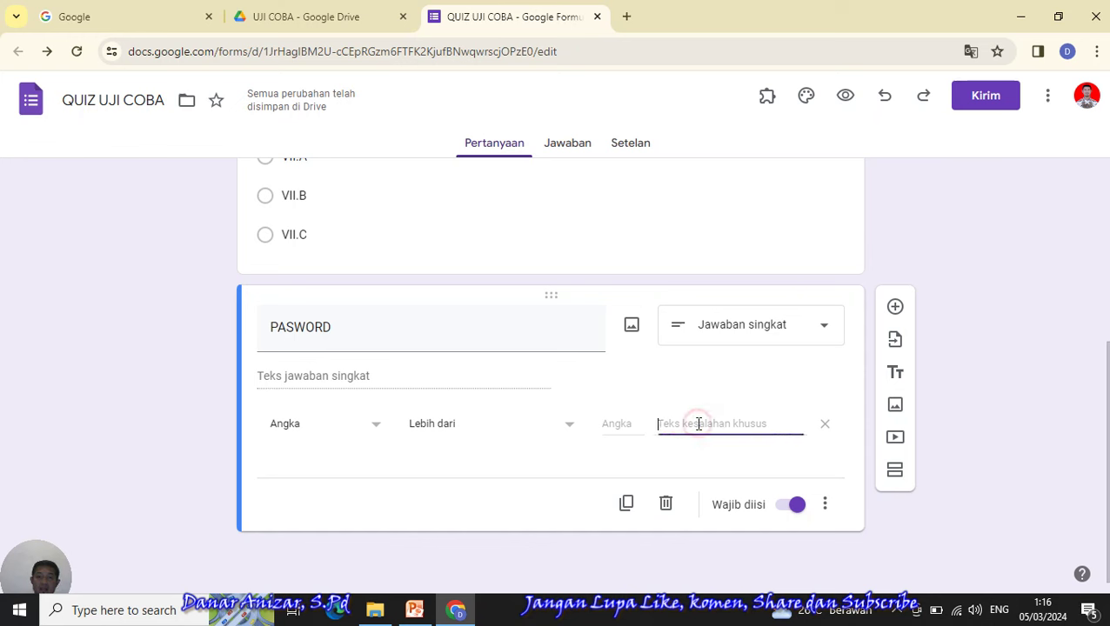
click(617, 424)
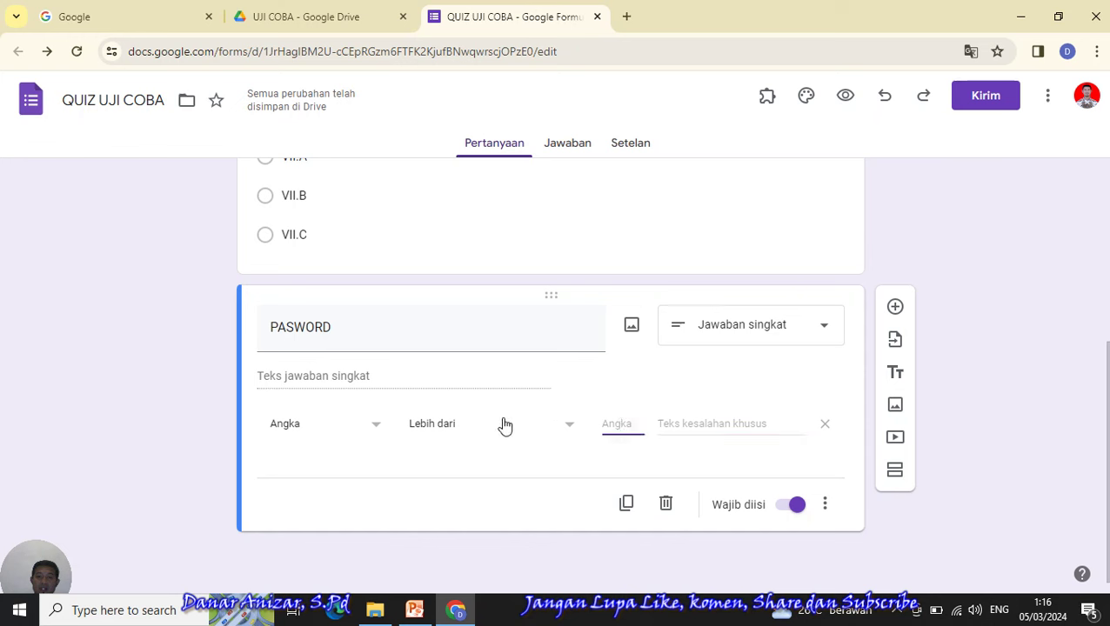
click(446, 423)
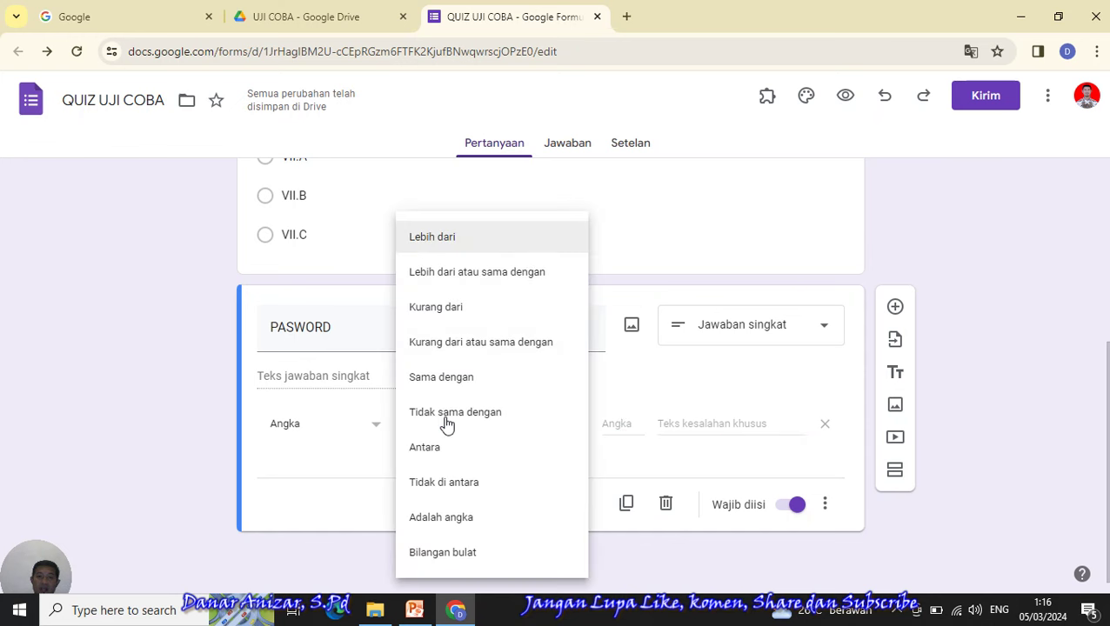
click(369, 430)
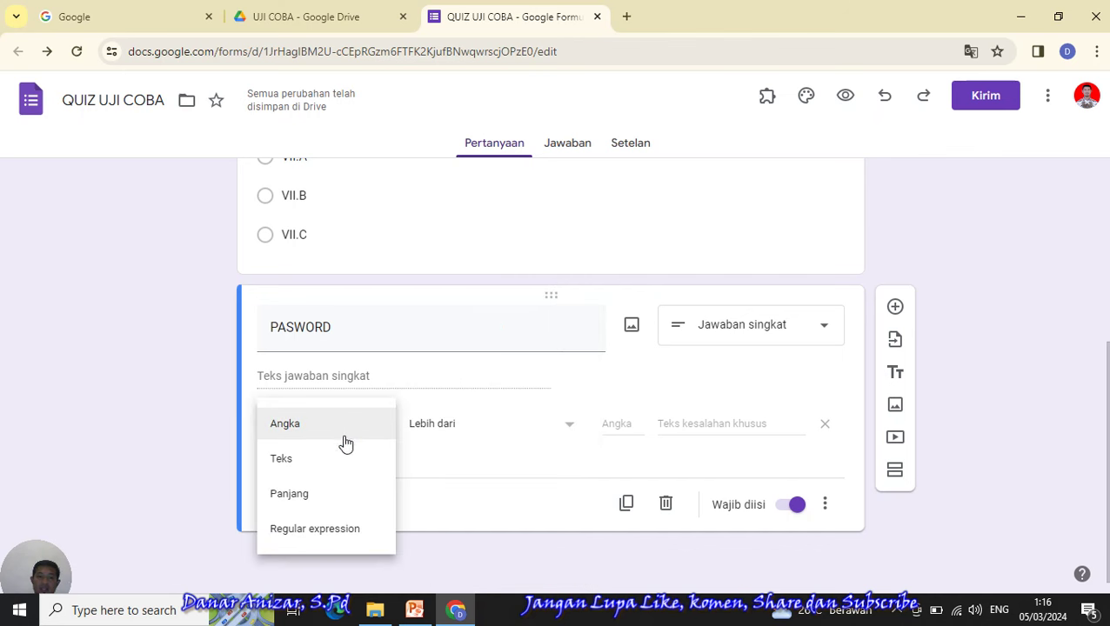
click(288, 461)
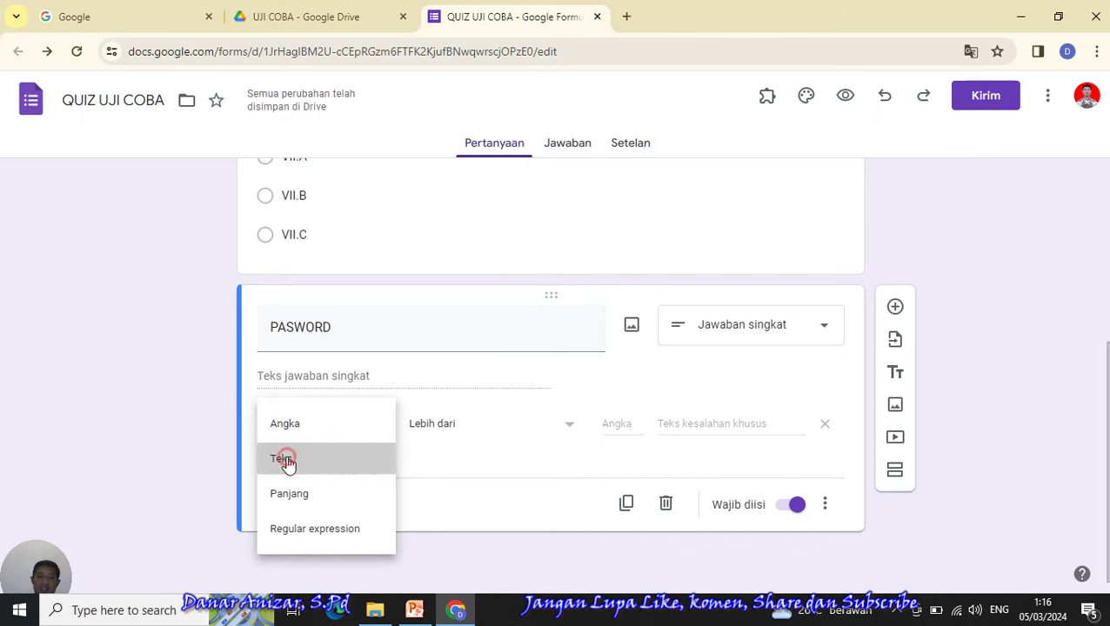
click(458, 433)
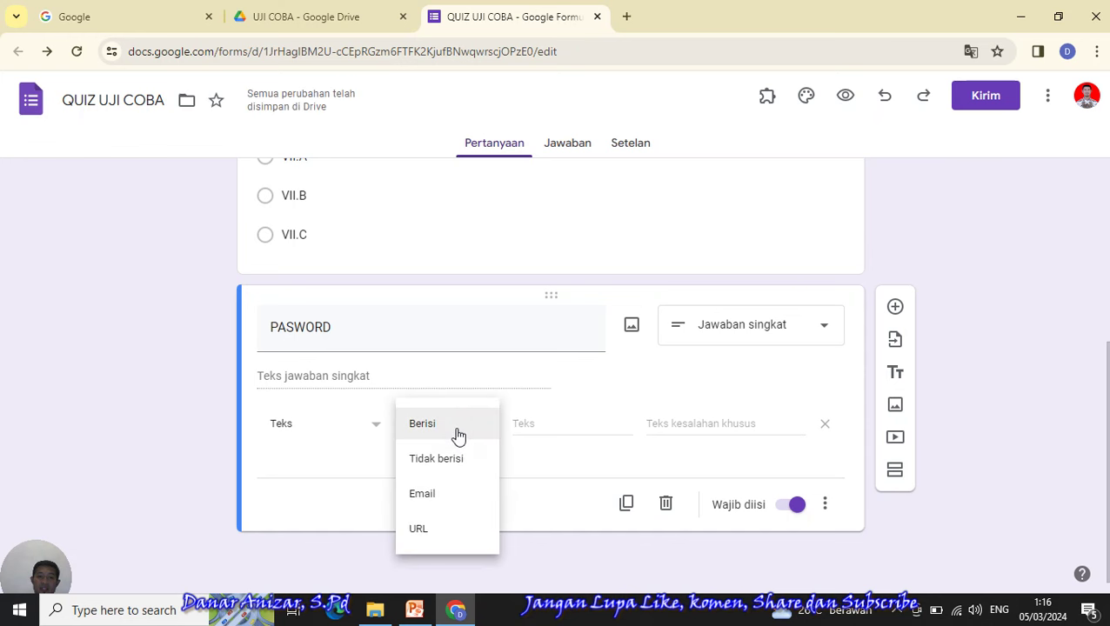
click(528, 426)
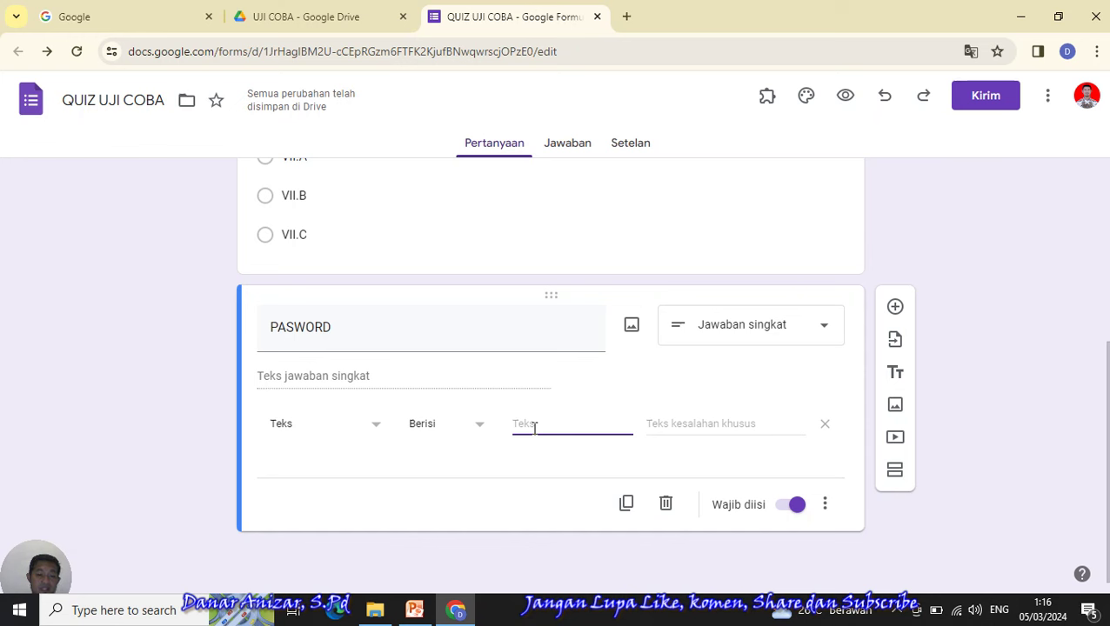
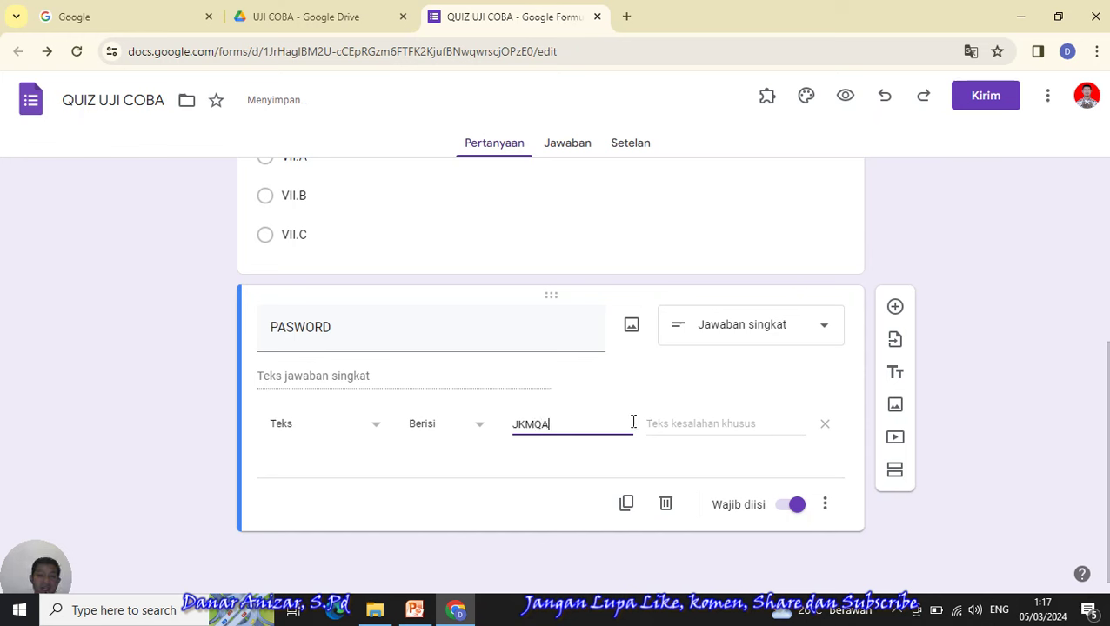
- Enter the required access code in the Berisi field and the error message 'HARUS HURUF KAPITAL'
click(709, 426)
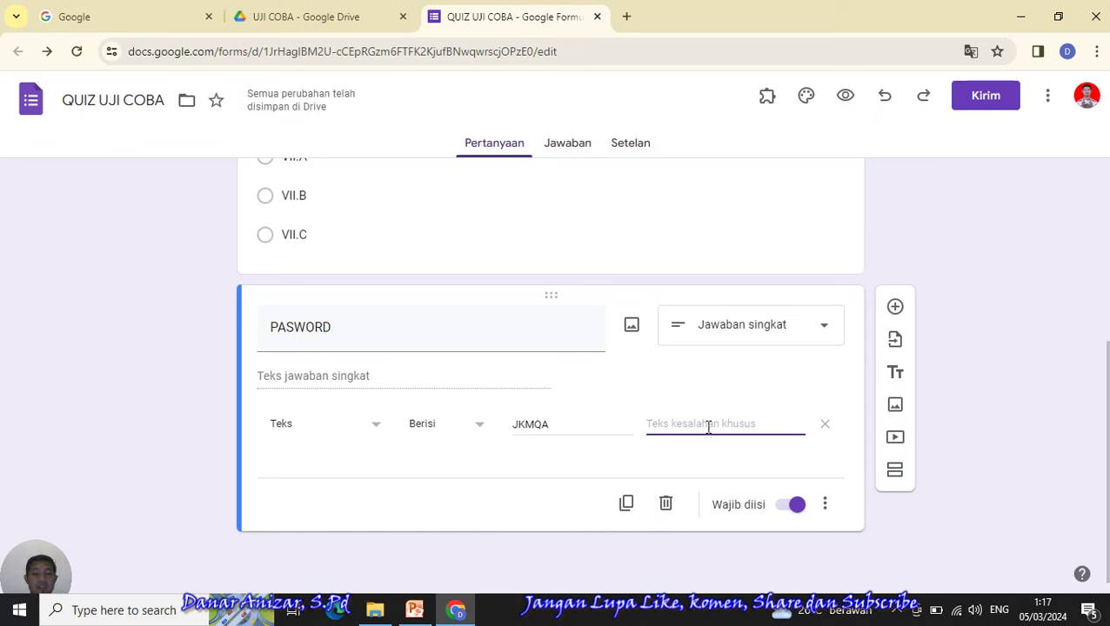
text(HA)
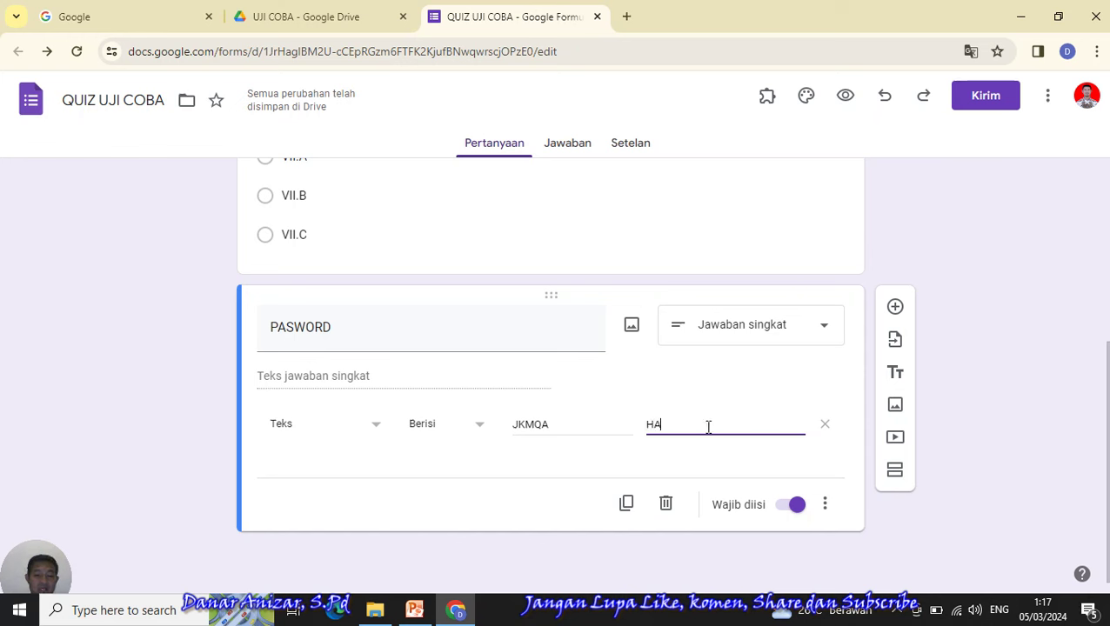
text(RUS HURUF)
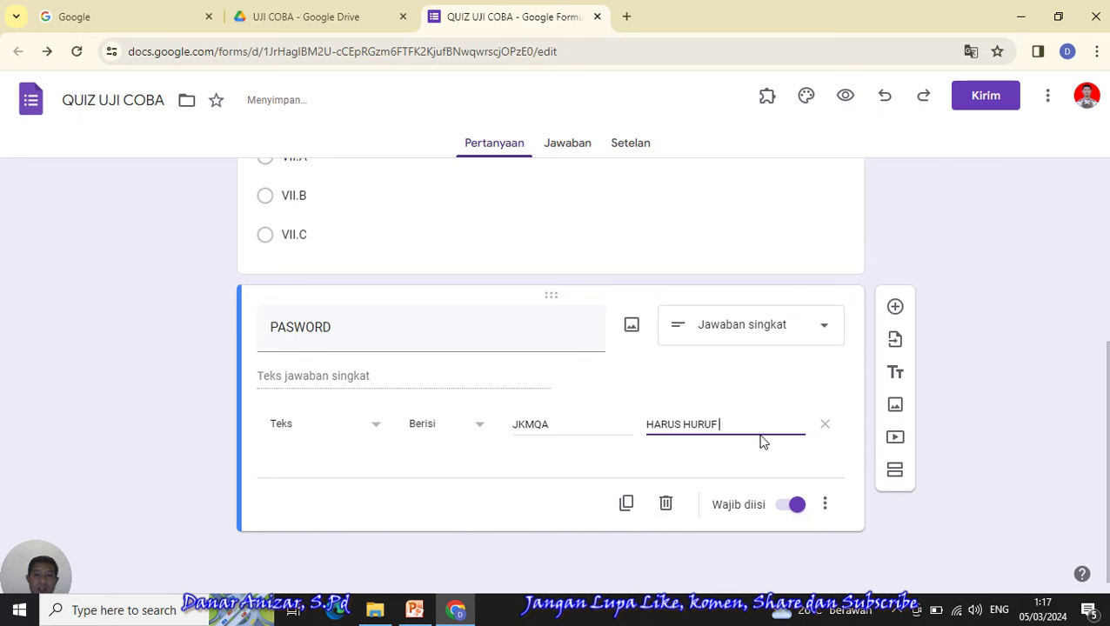
text( KAPITAL)
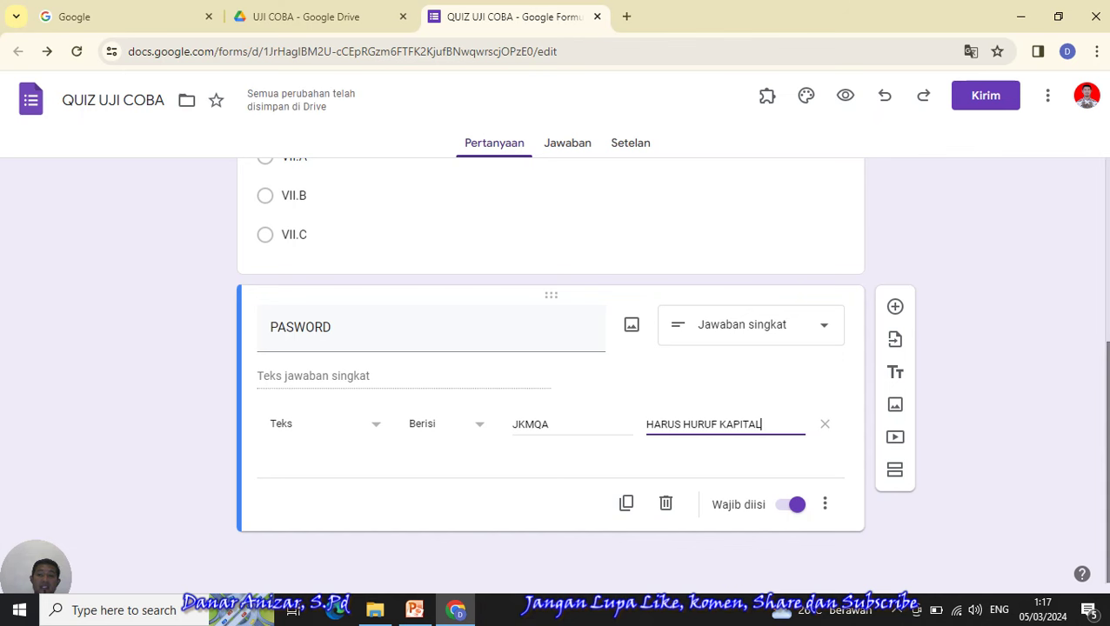
scroll(551, 370, up, 1)
scroll(550, 369, down, 1)
scroll(548, 420, up, 1)
scroll(1002, 421, up, 4)
scroll(1002, 421, down, 4)
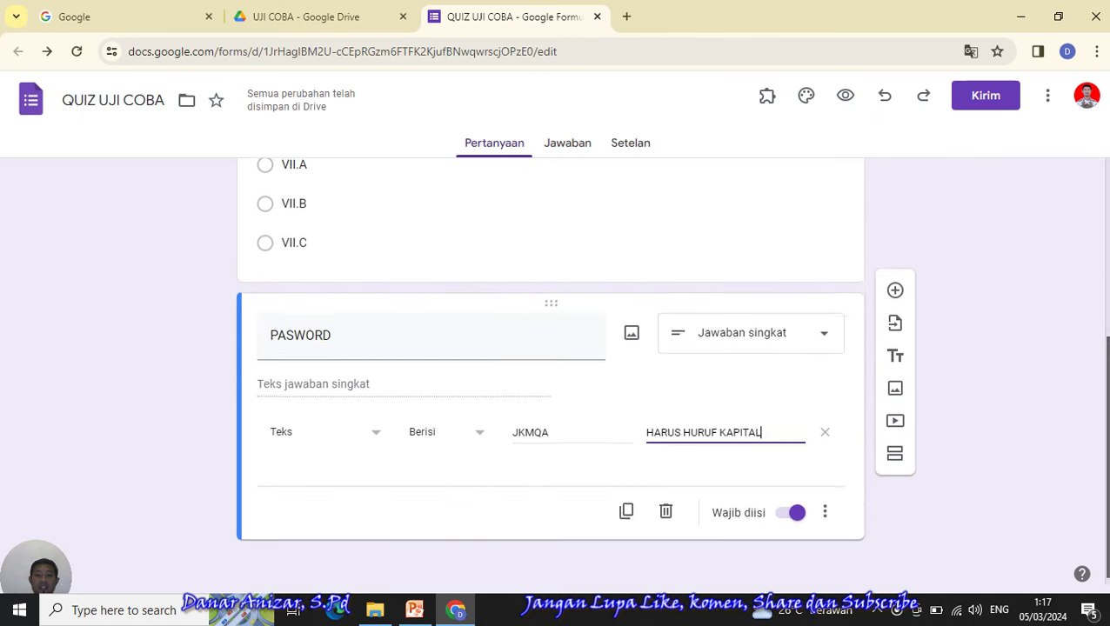
click(947, 423)
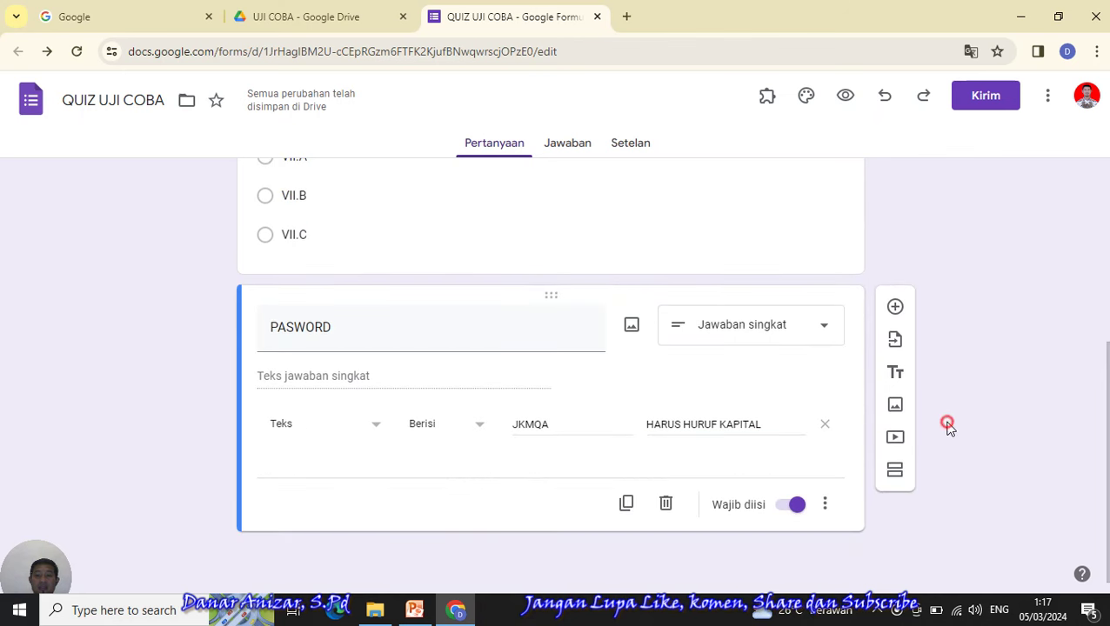
click(896, 474)
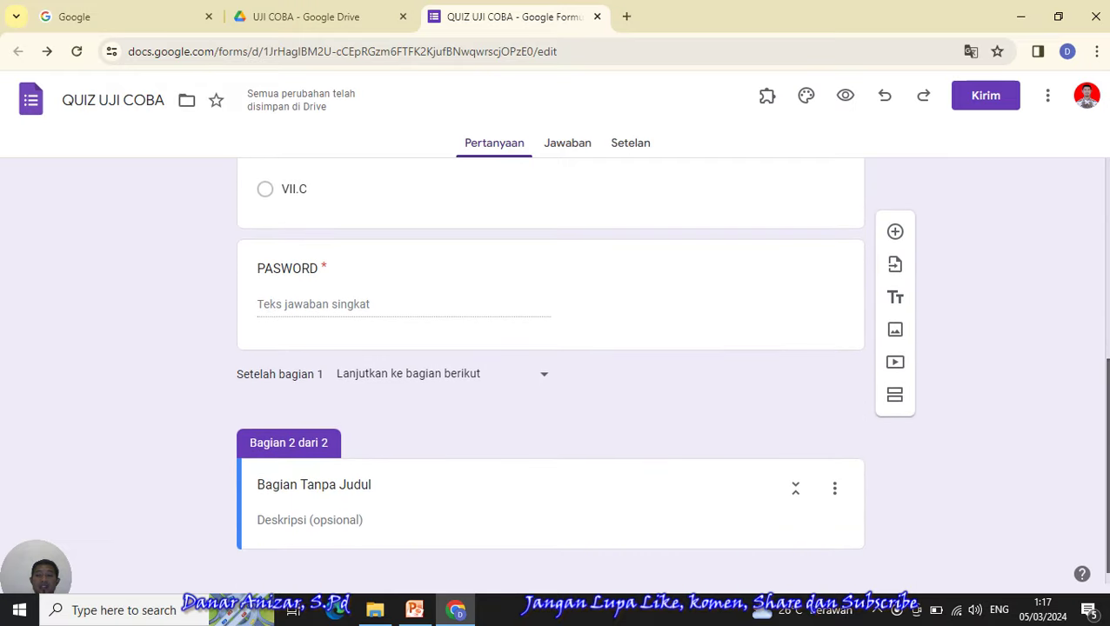
scroll(549, 365, up, 10)
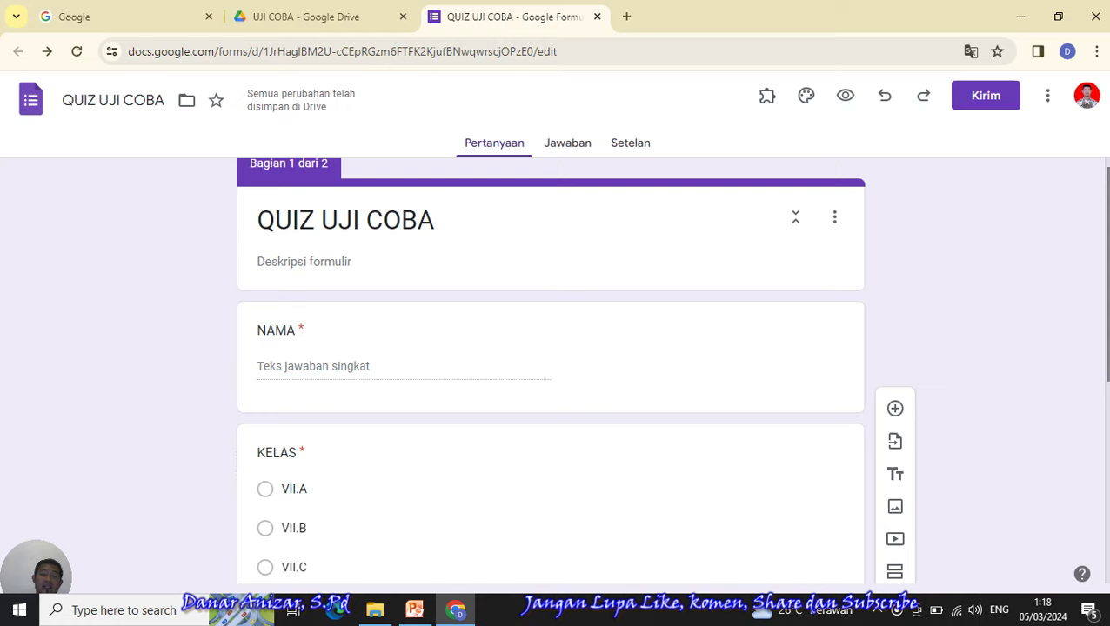
scroll(550, 374, down, 3)
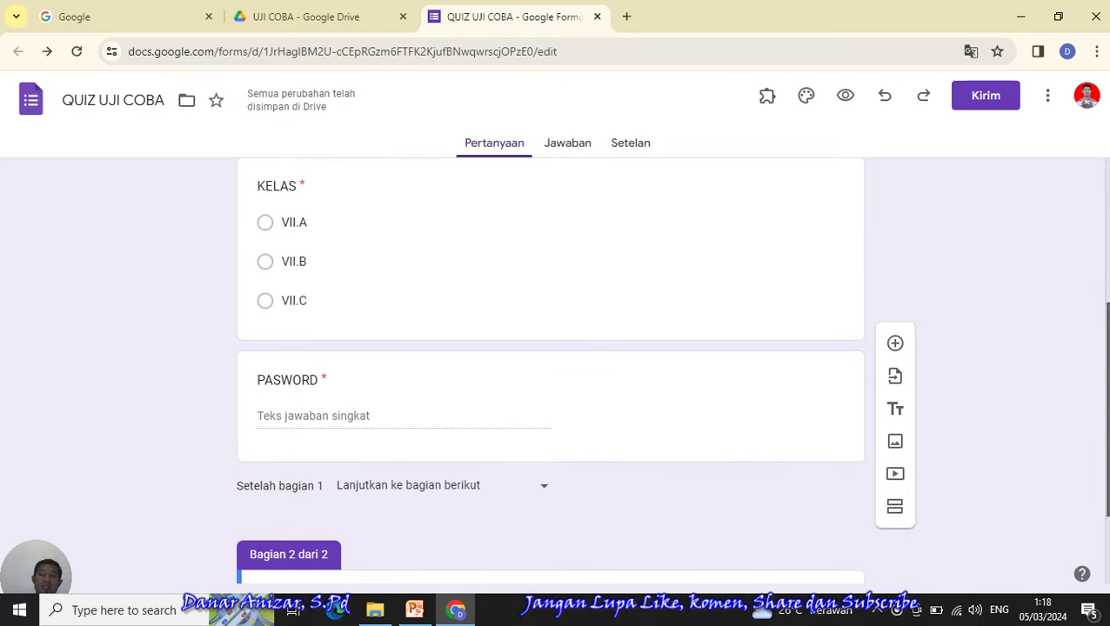
scroll(550, 374, down, 1)
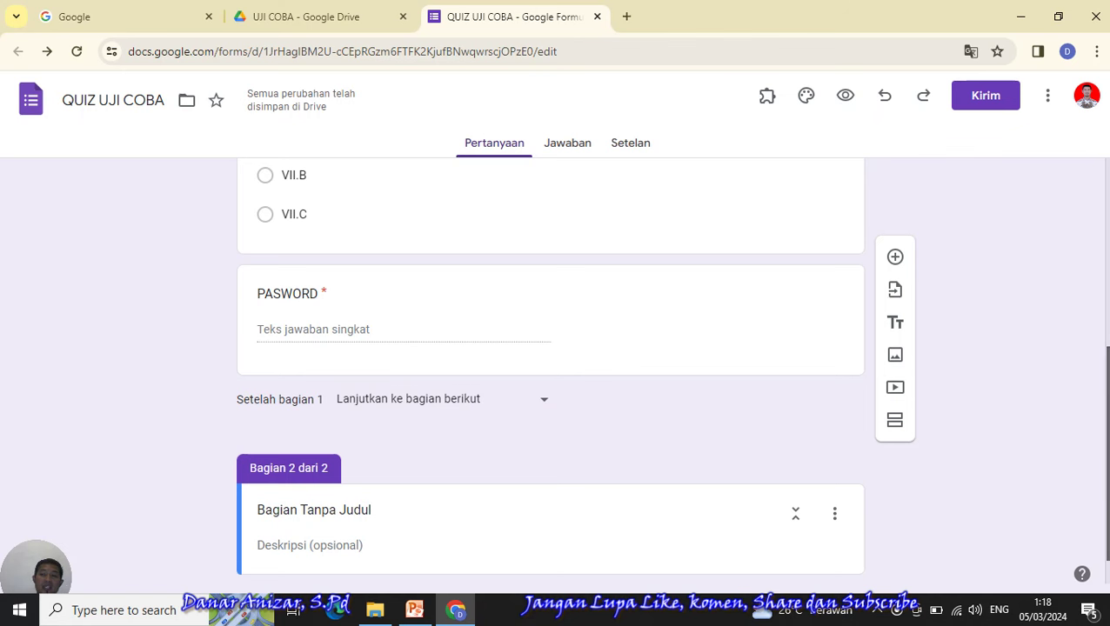
scroll(550, 374, down, 1)
scroll(550, 374, up, 2)
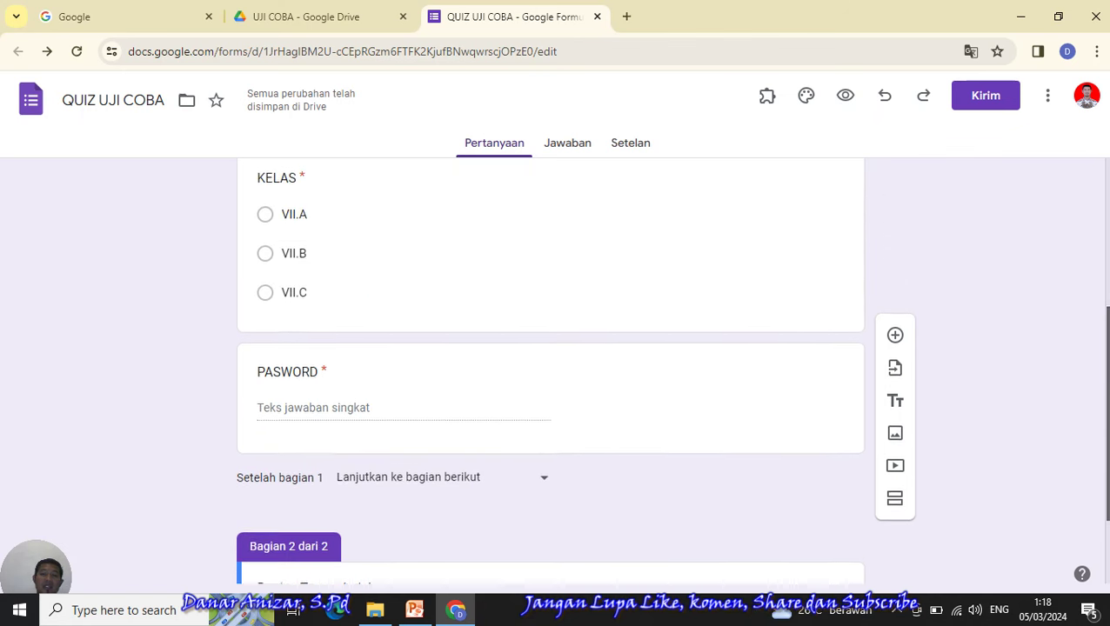
scroll(549, 374, down, 1)
scroll(1107, 457, down, 1)
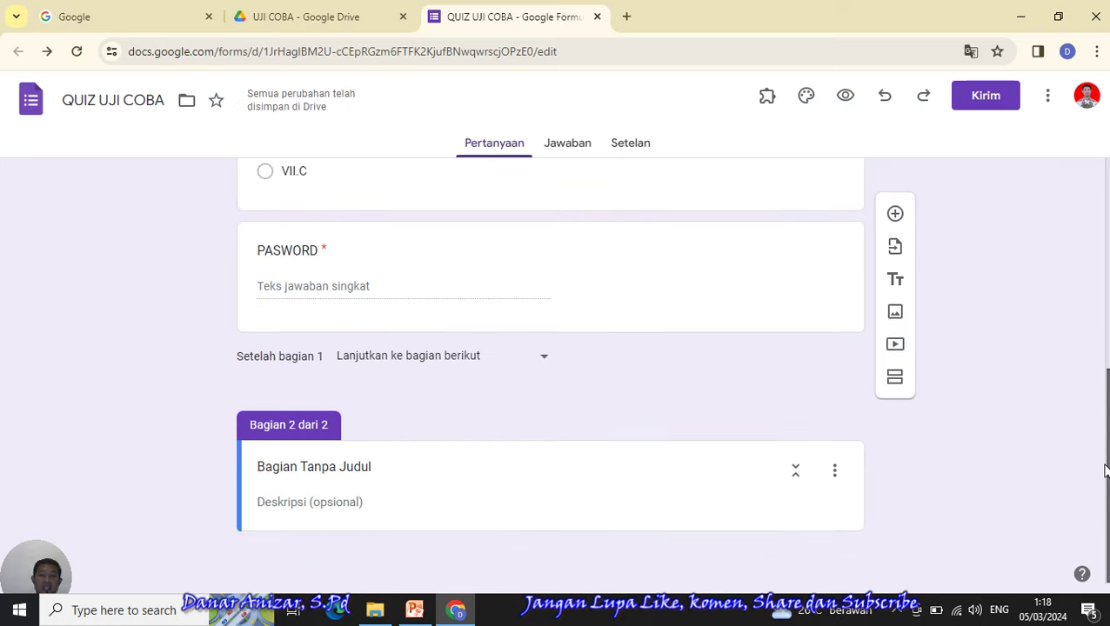
scroll(550, 374, up, 1)
scroll(550, 374, down, 1)
scroll(550, 374, up, 3)
scroll(550, 374, down, 3)
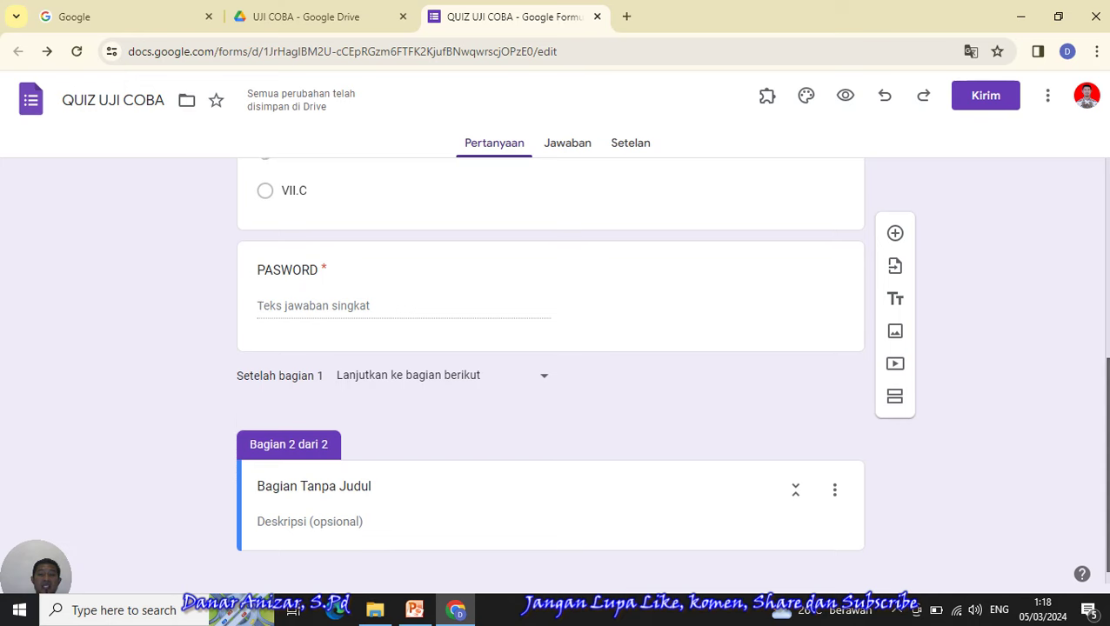
scroll(549, 374, up, 2)
scroll(550, 374, down, 2)
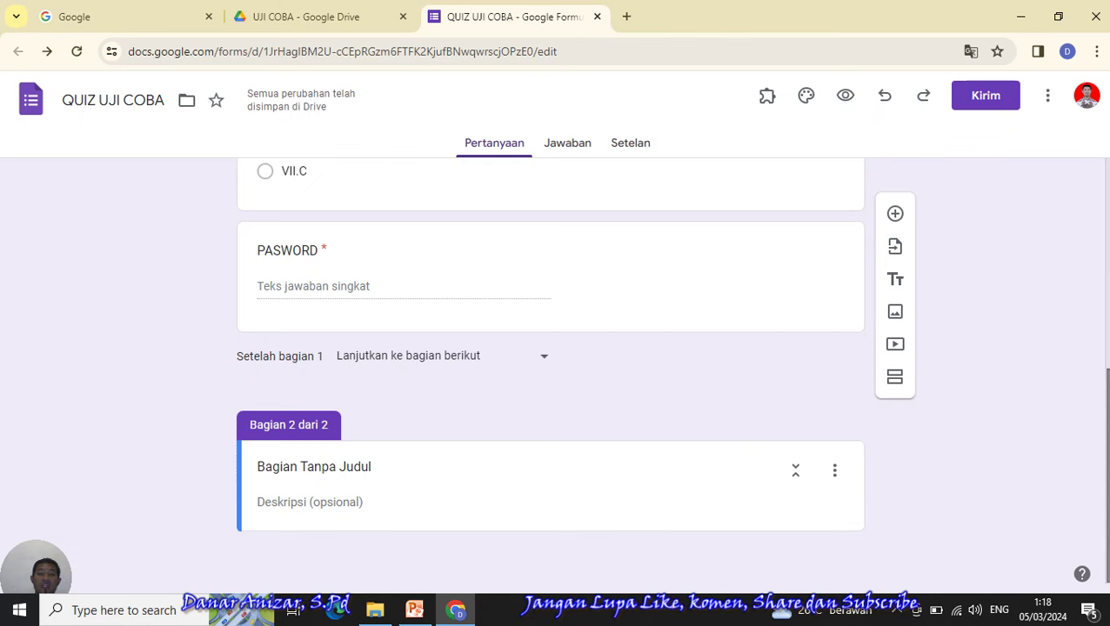
scroll(550, 374, up, 2)
scroll(550, 374, down, 2)
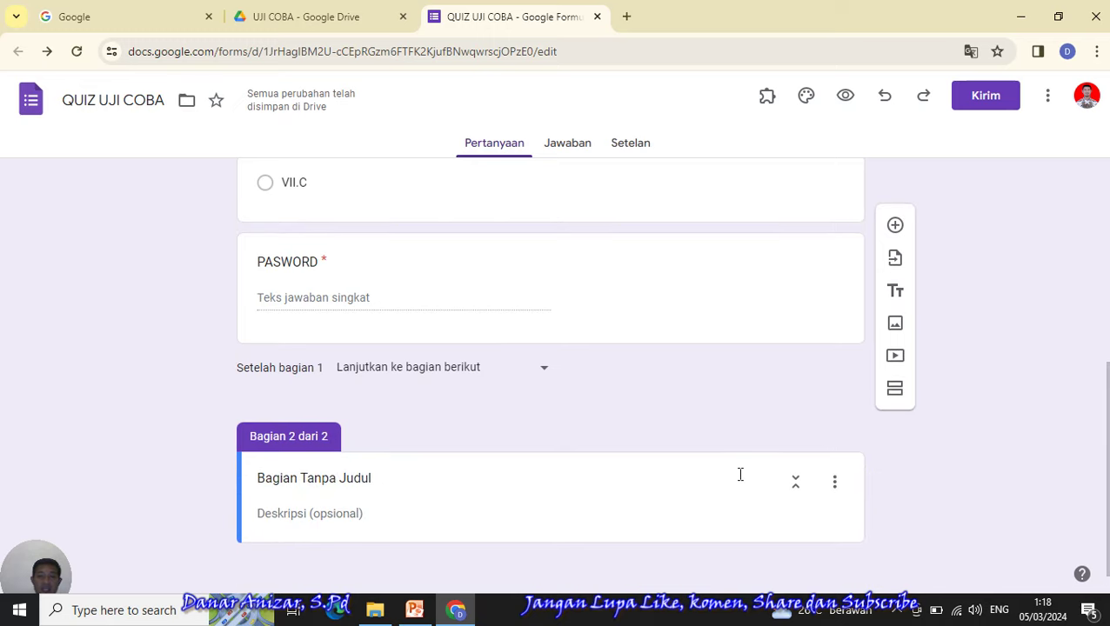
drag(1105, 426, 1101, 237)
scroll(550, 369, down, 5)
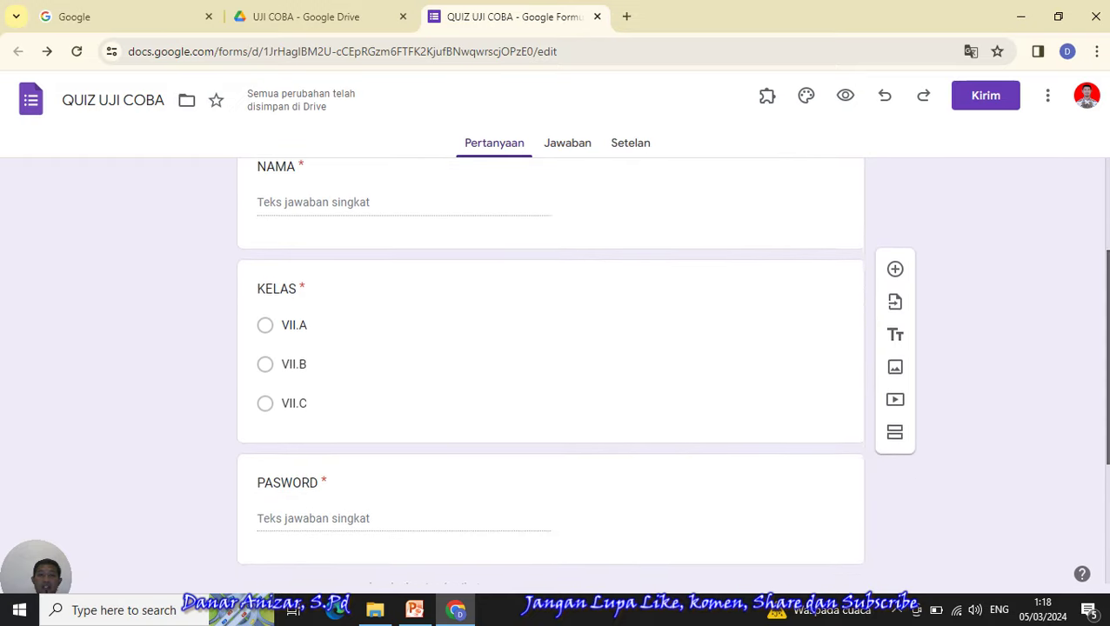
scroll(550, 370, down, 2)
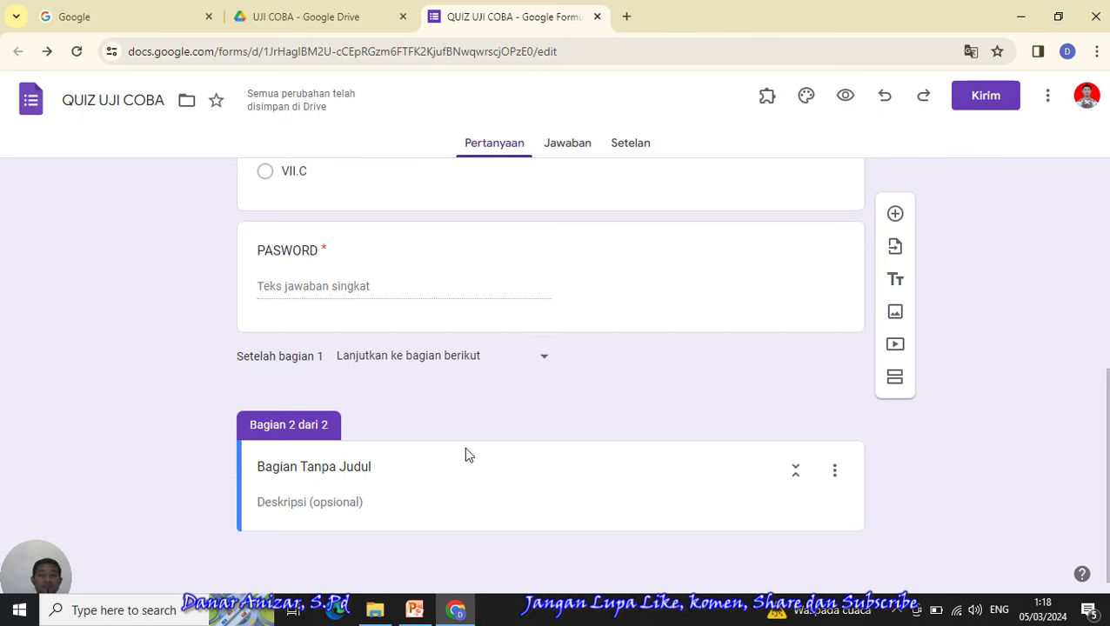
- Retitle section 2 'SOAL UJI COBA' and add a new blank question beneath it
click(353, 467)
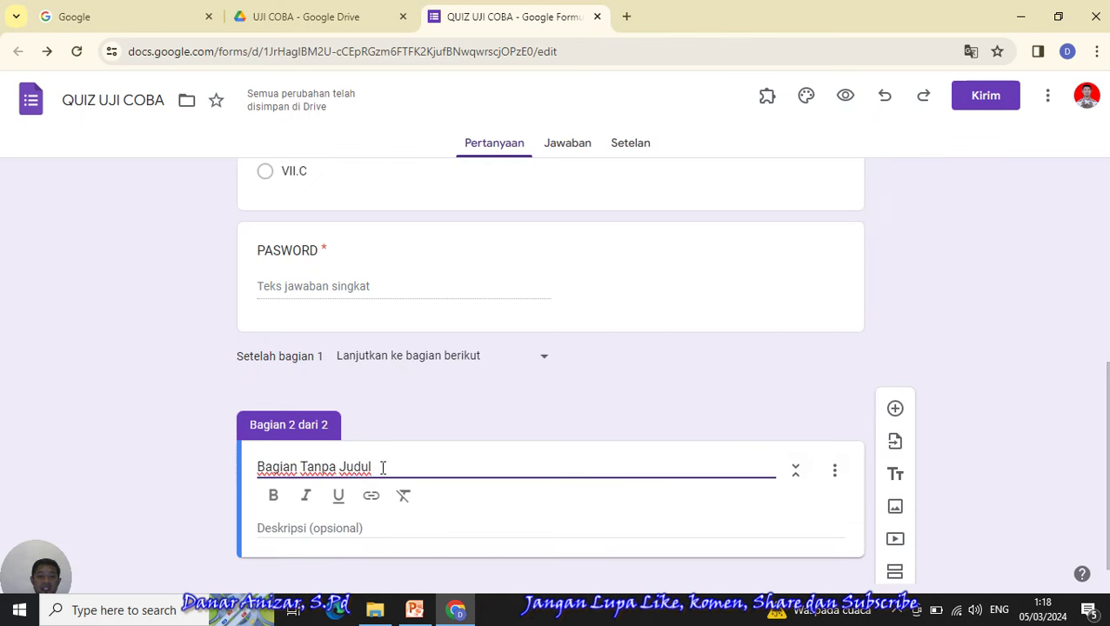
drag(381, 467, 224, 468)
text(SOAL UJI COBA)
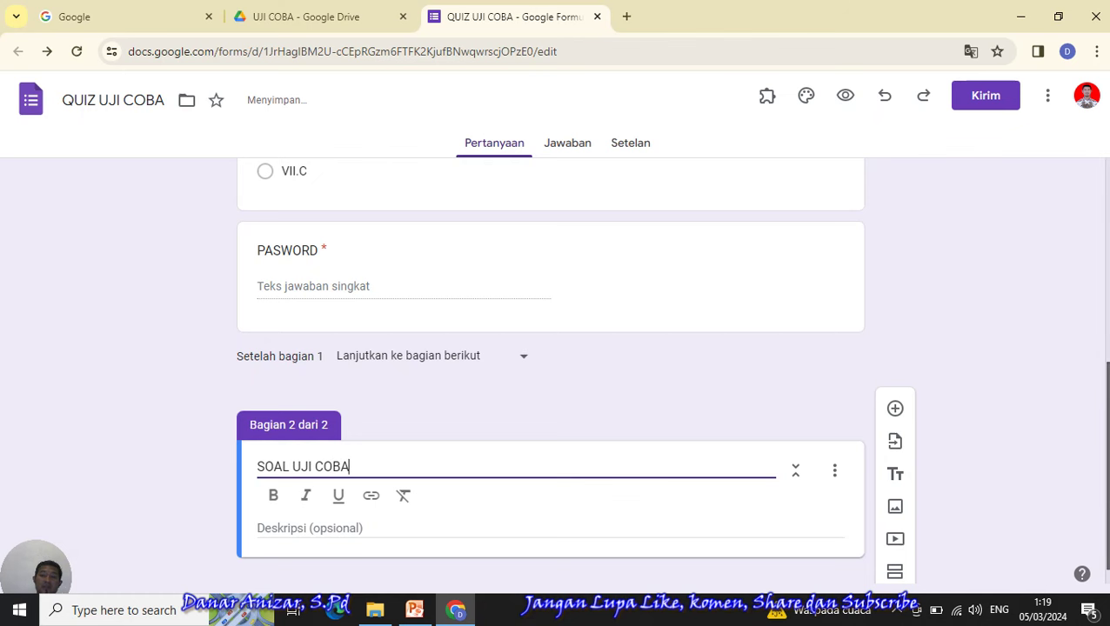
scroll(1107, 507, down, 1)
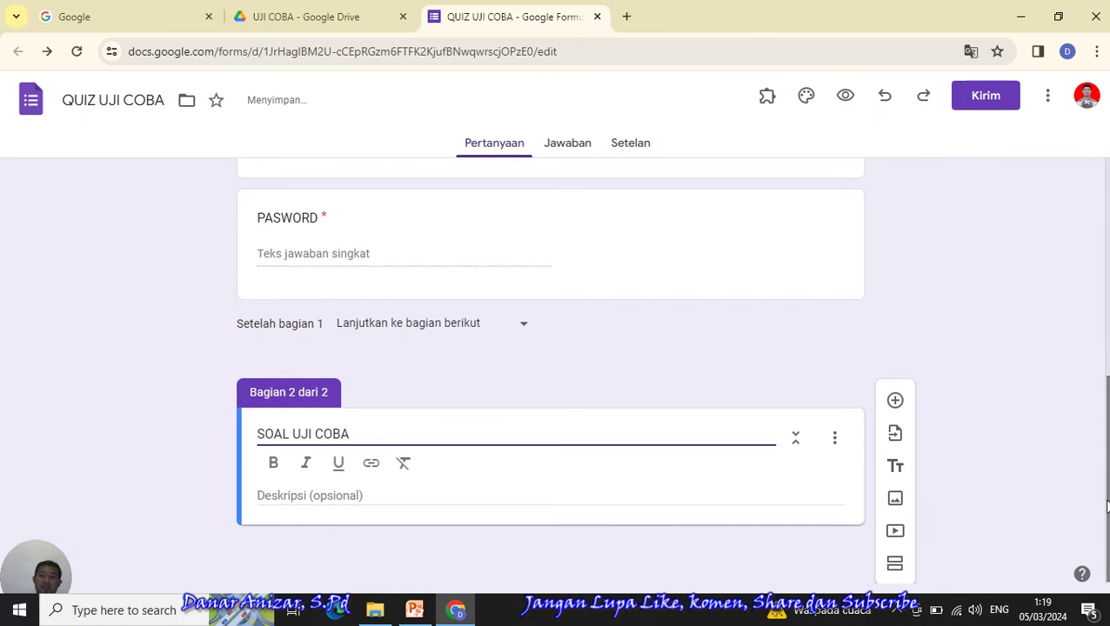
click(895, 402)
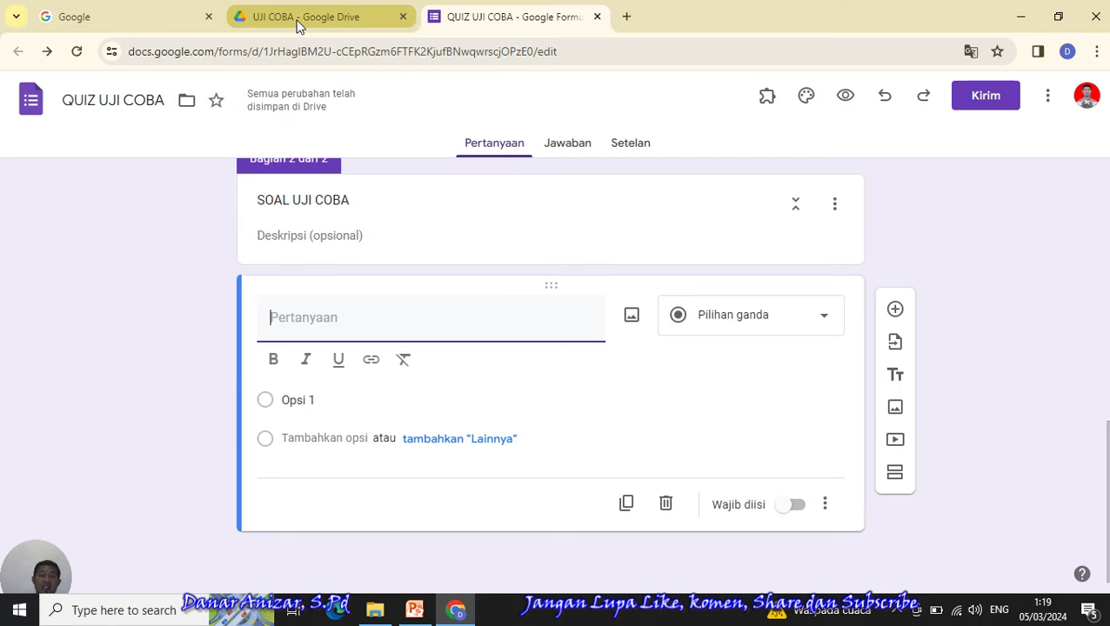
- On the Google tab, search for 'soal dan jawaban matematika'
click(105, 16)
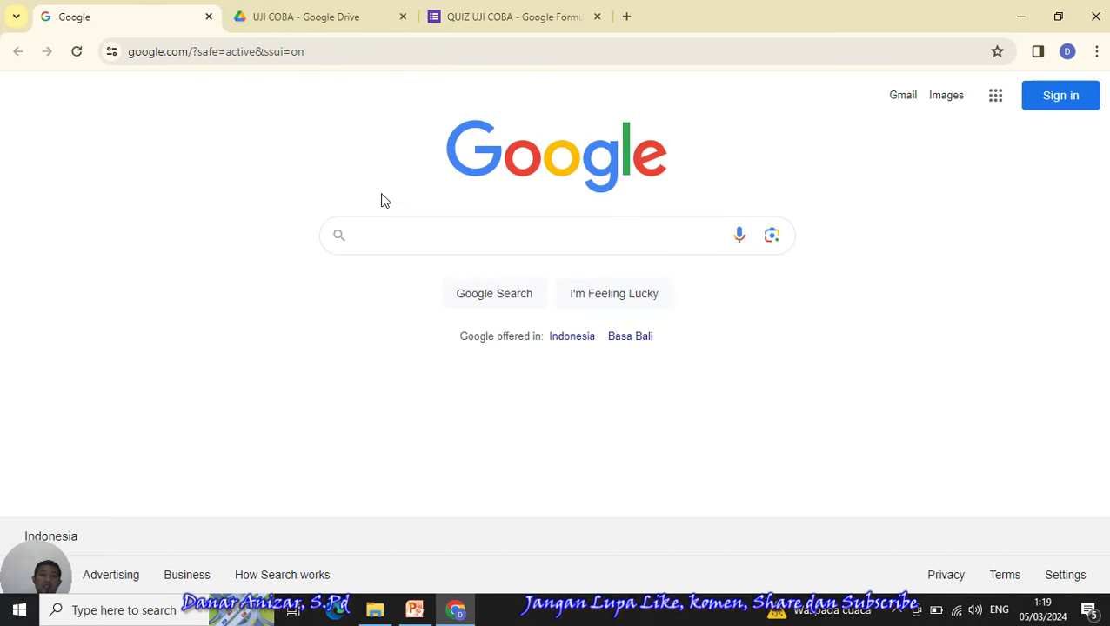
click(381, 238)
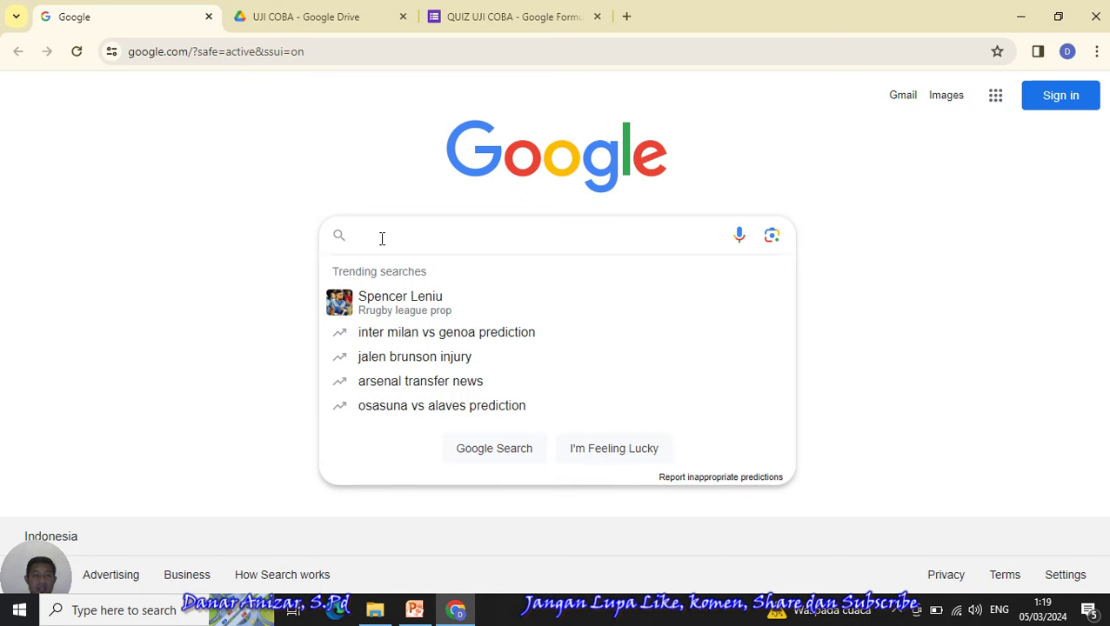
text(SOAL)
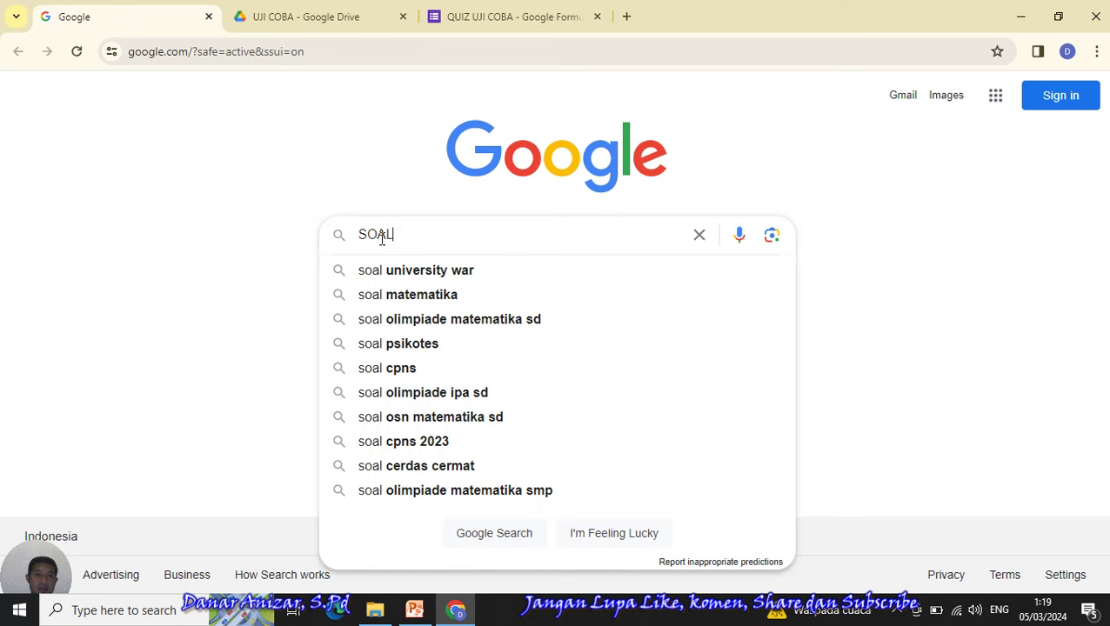
text( dan jawaban)
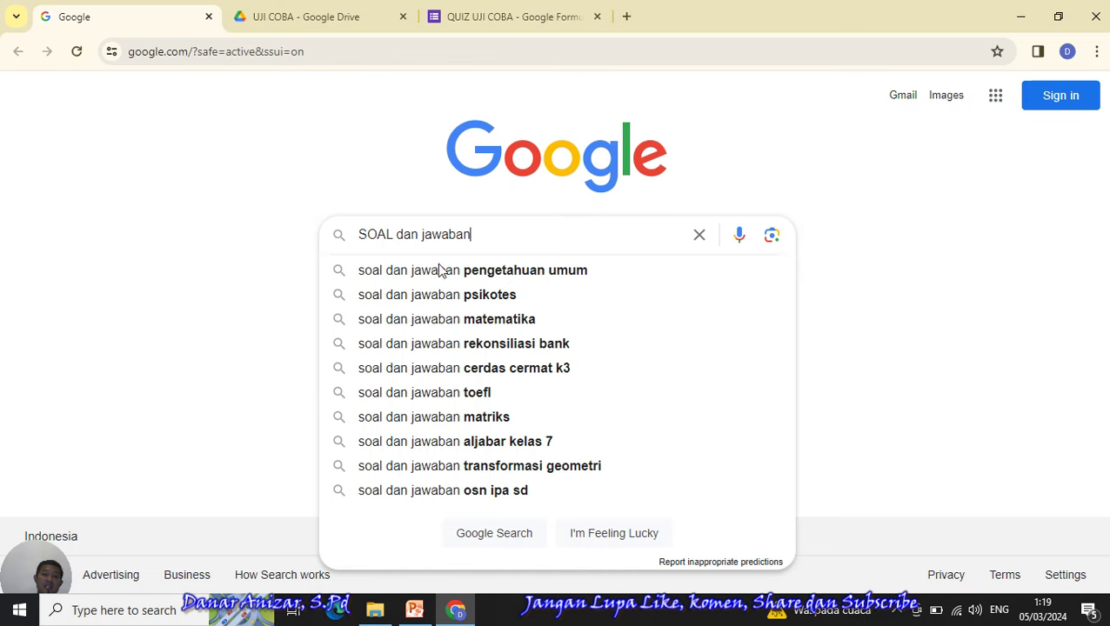
click(519, 320)
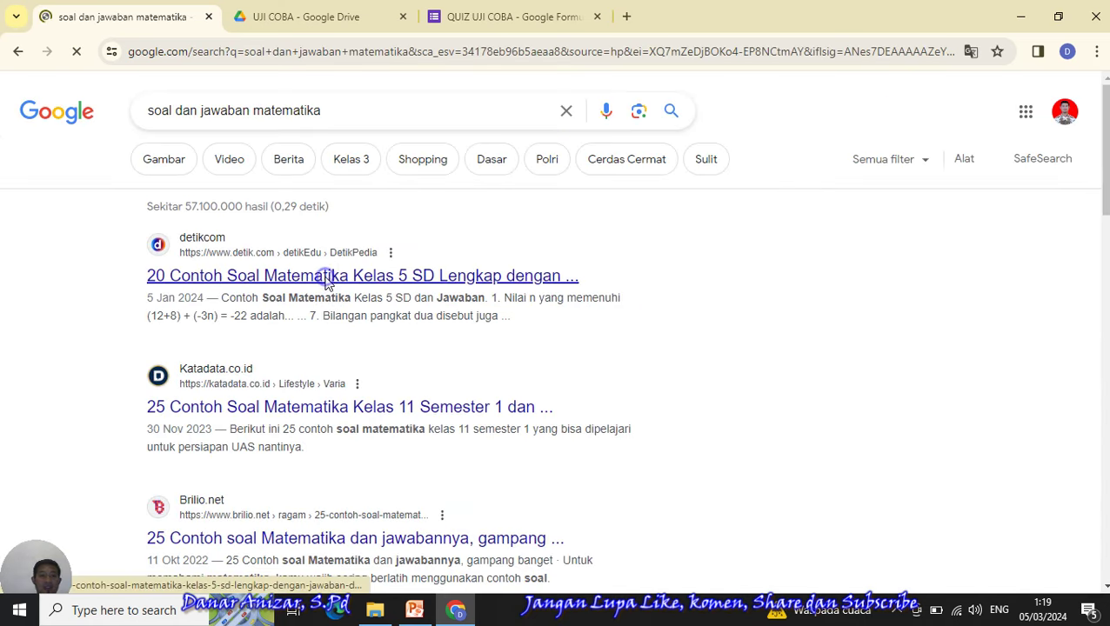
- Open the detikEdu math questions article in a new tab and switch to it
right_click(323, 280)
click(371, 297)
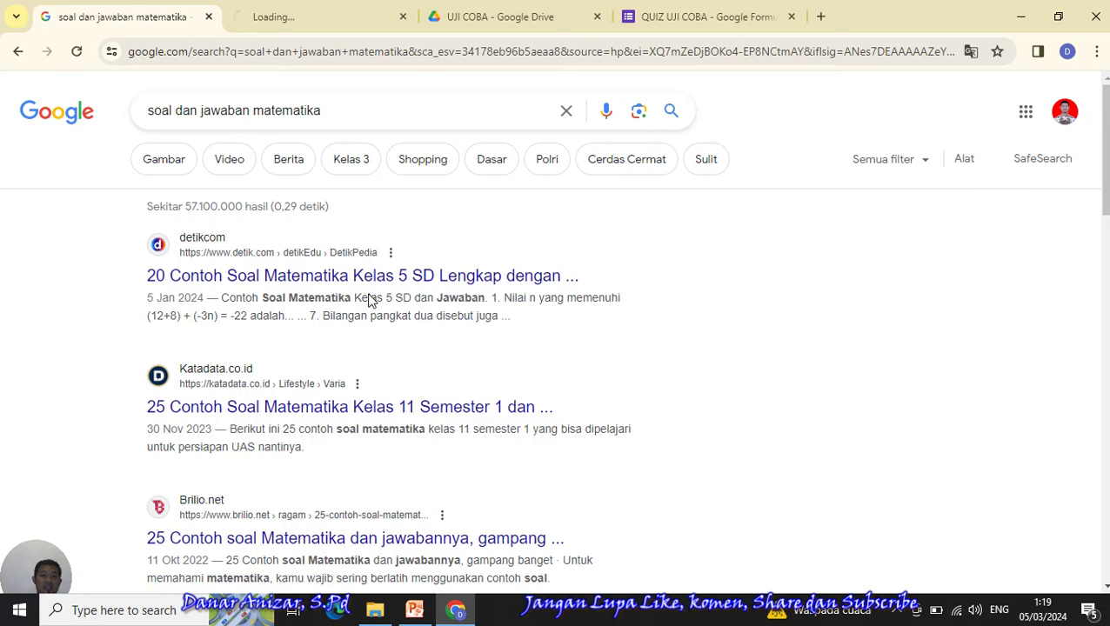
click(330, 17)
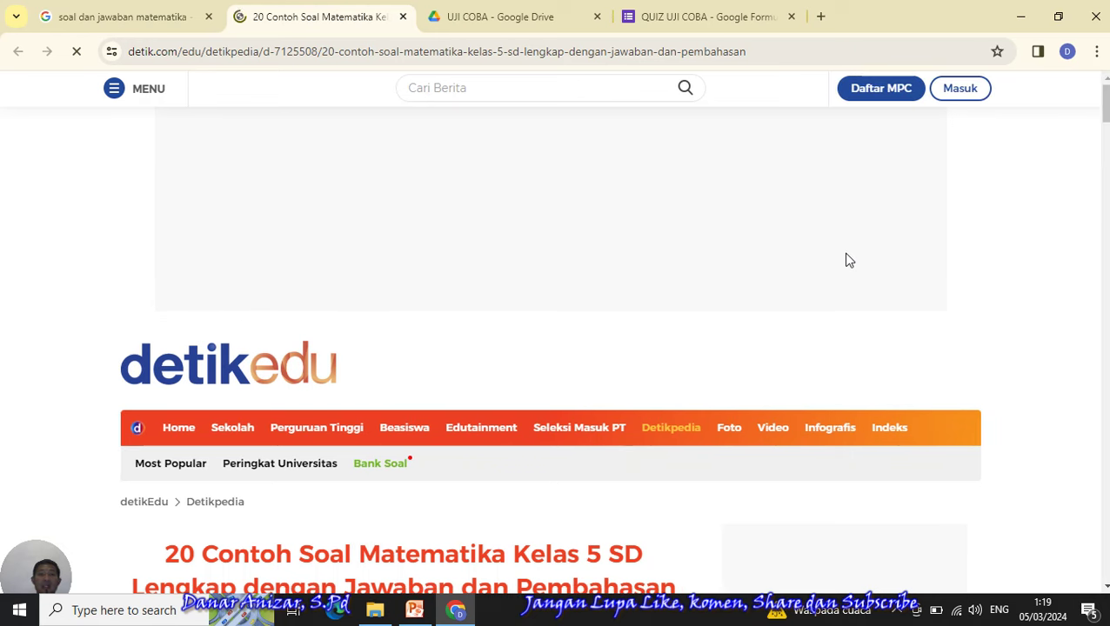
- Read the detikEdu article's first sample math questions and answers, then return to the UJI COBA Drive folder
click(688, 18)
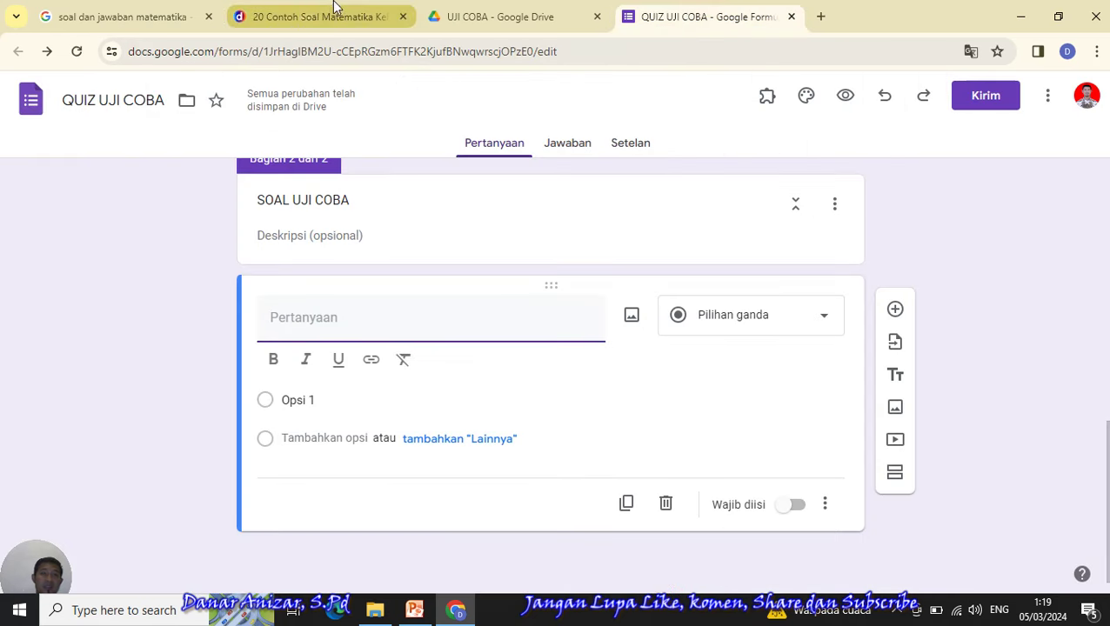
click(302, 18)
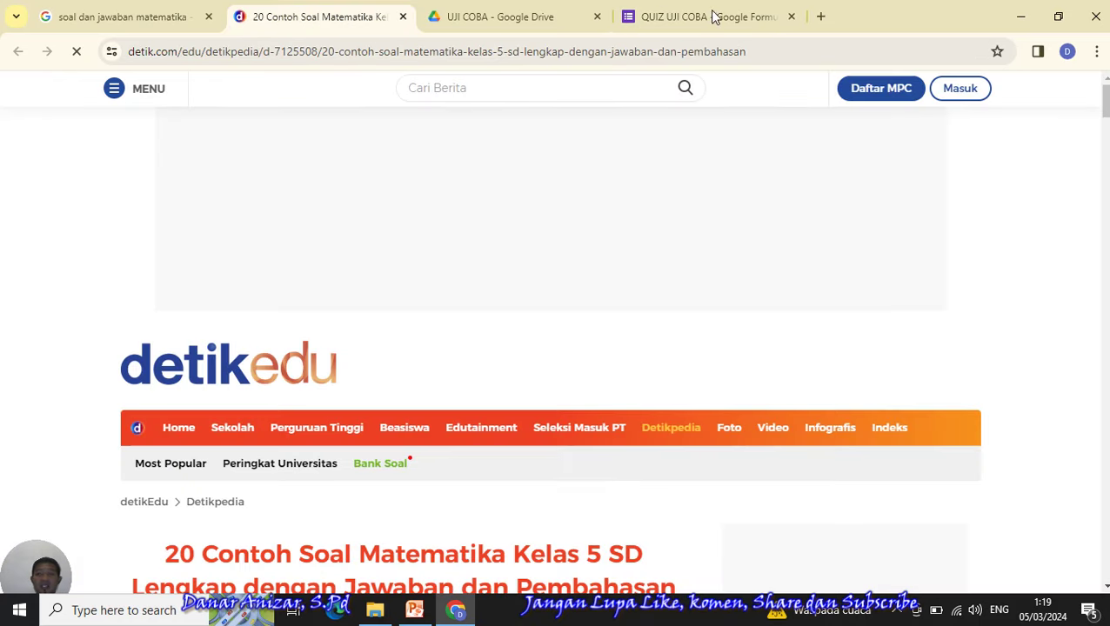
scroll(1105, 100, down, 15)
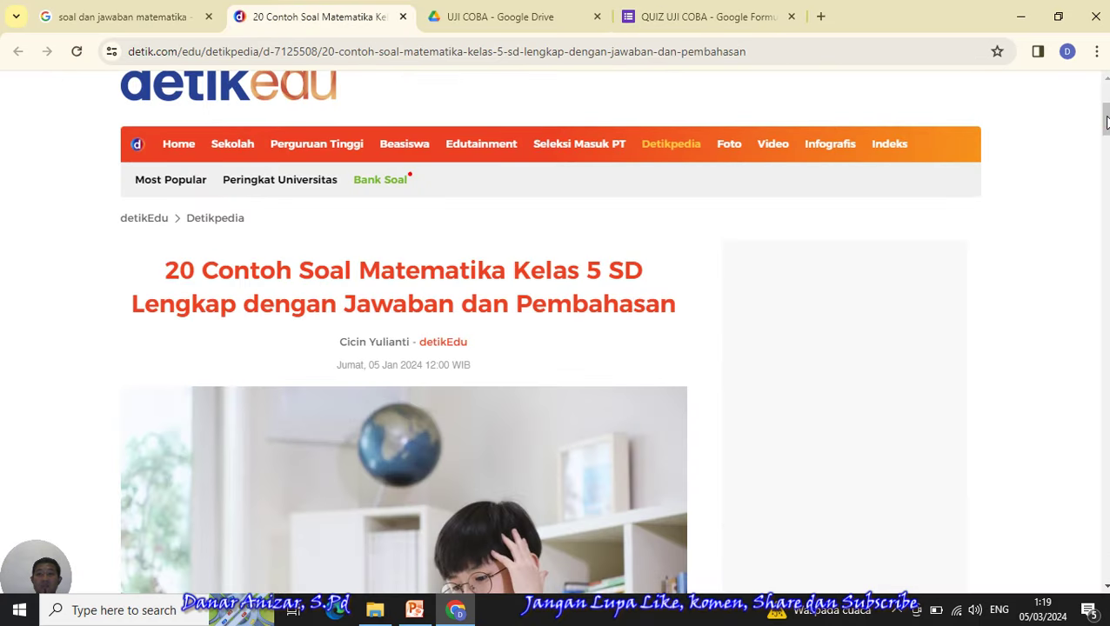
scroll(556, 348, down, 5)
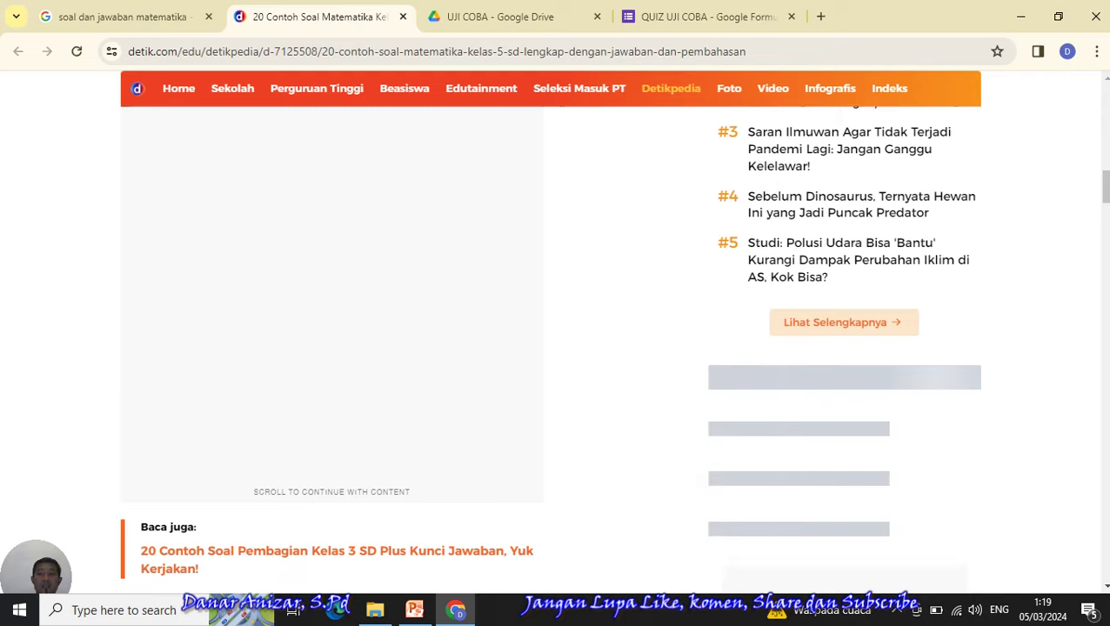
scroll(557, 365, down, 3)
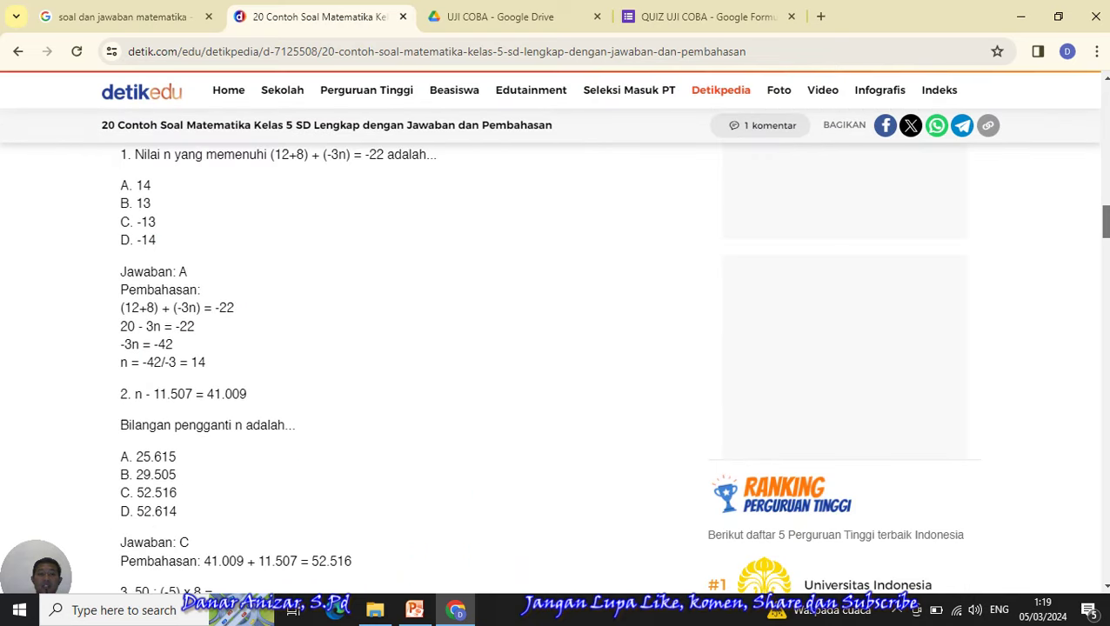
scroll(556, 366, up, 3)
scroll(556, 366, down, 2)
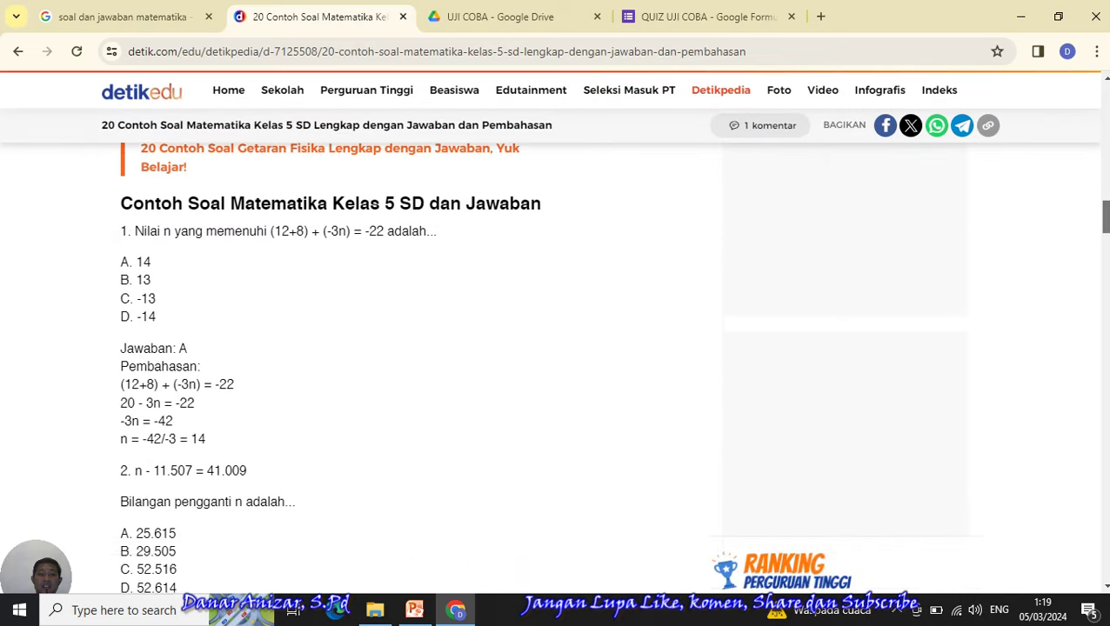
scroll(556, 365, up, 1)
drag(1106, 219, 1106, 220)
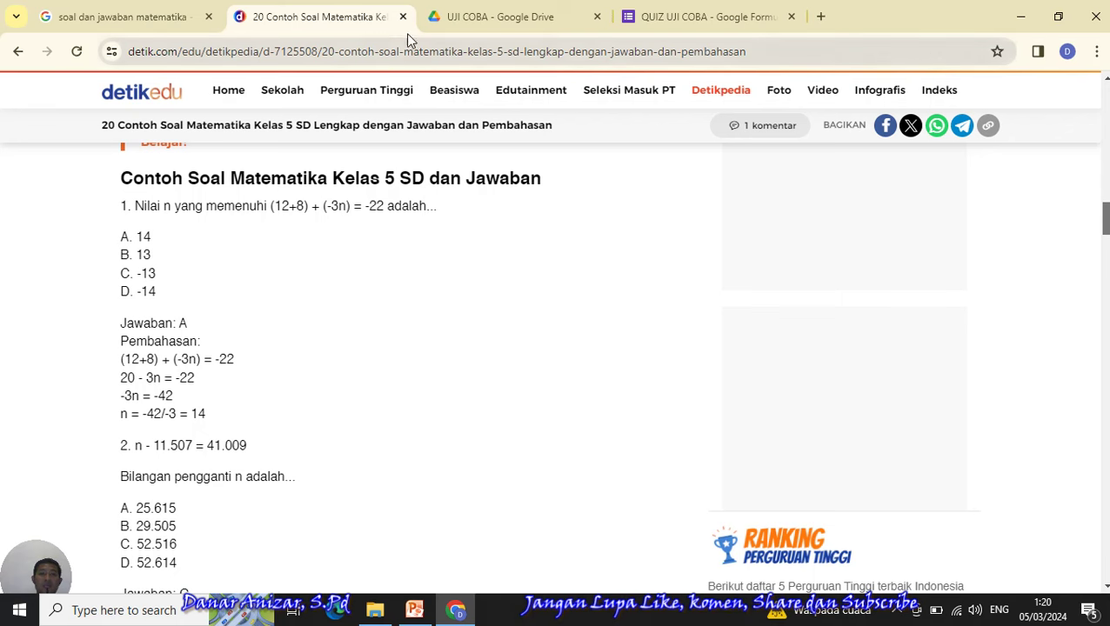
click(471, 18)
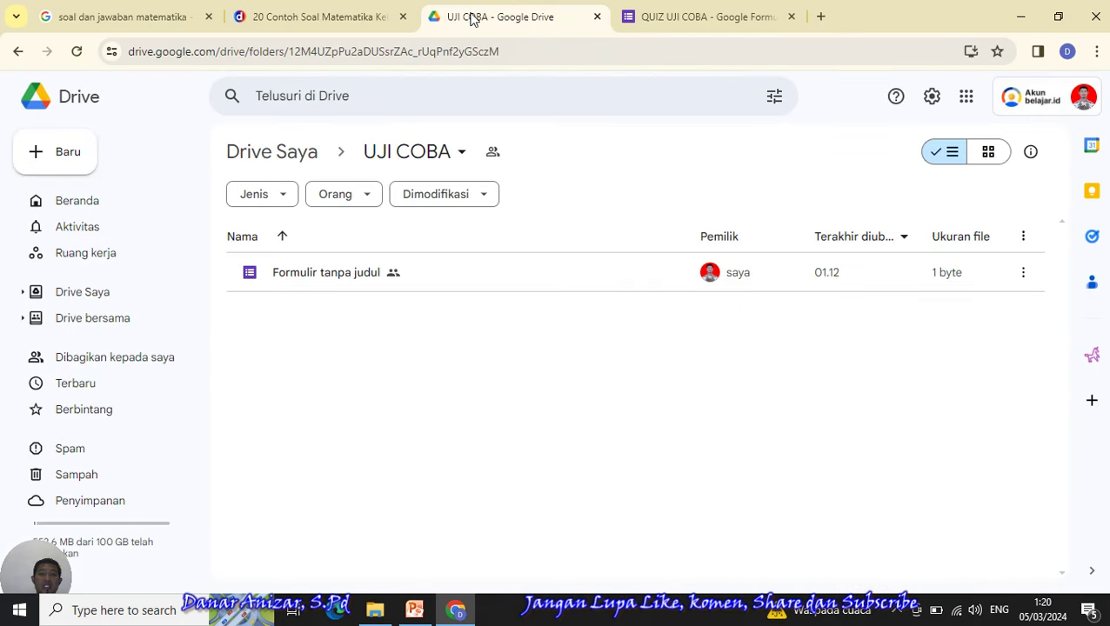
click(668, 18)
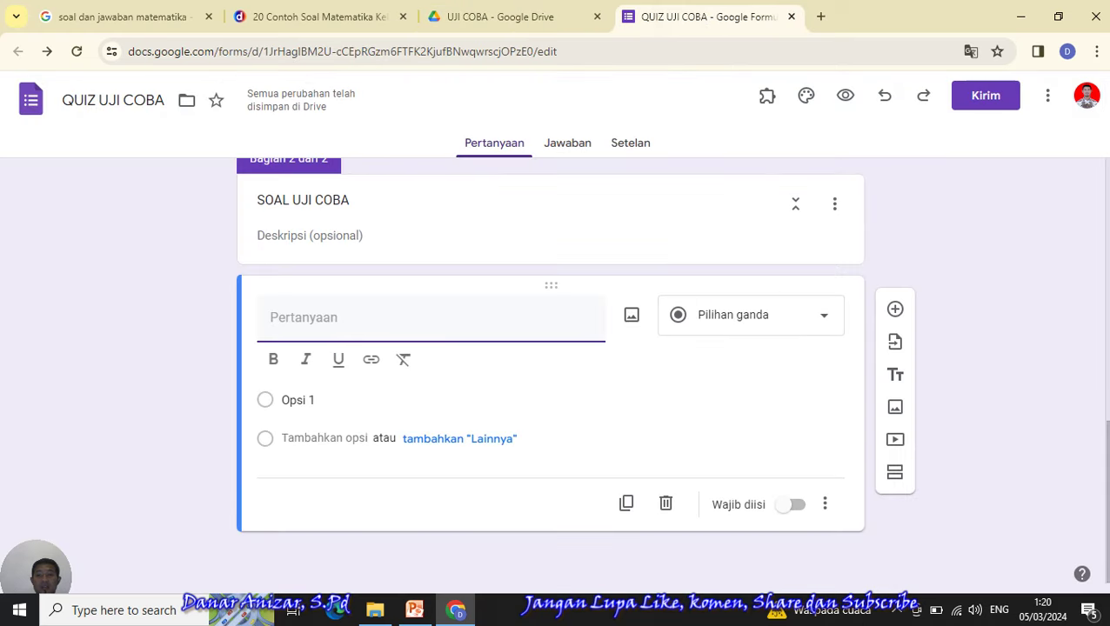
scroll(550, 370, up, 2)
scroll(550, 370, down, 1)
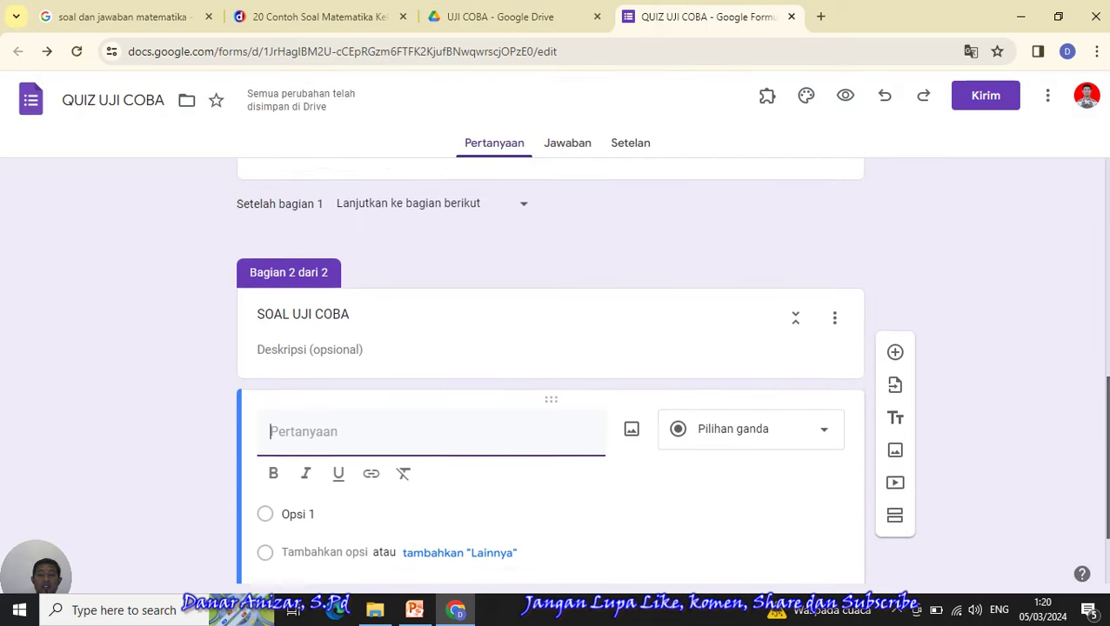
scroll(550, 370, up, 3)
scroll(550, 370, down, 3)
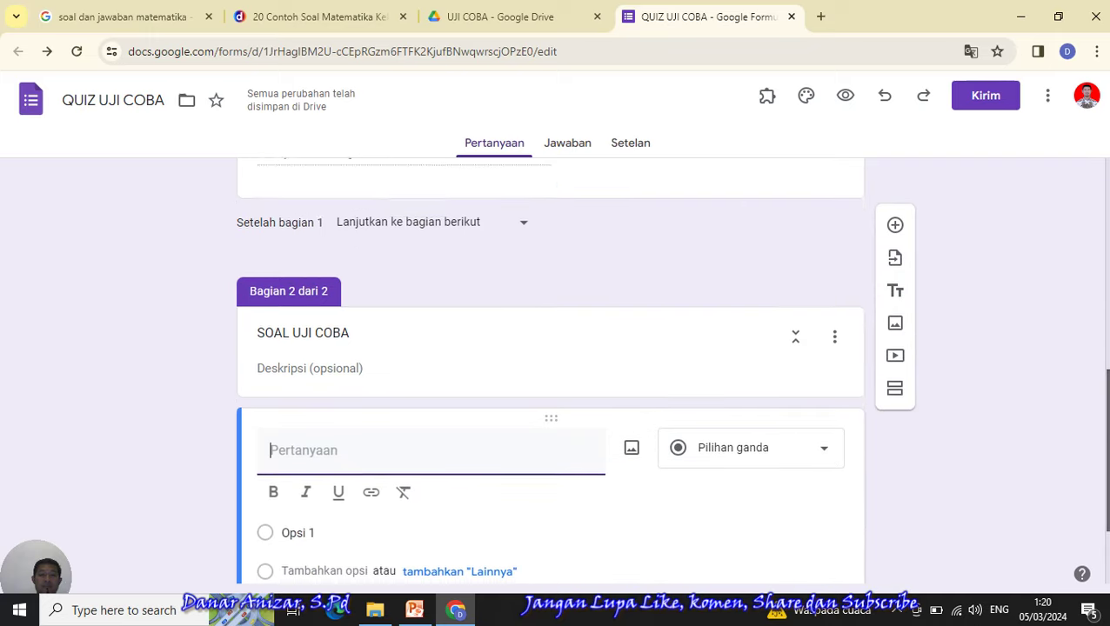
scroll(549, 370, up, 4)
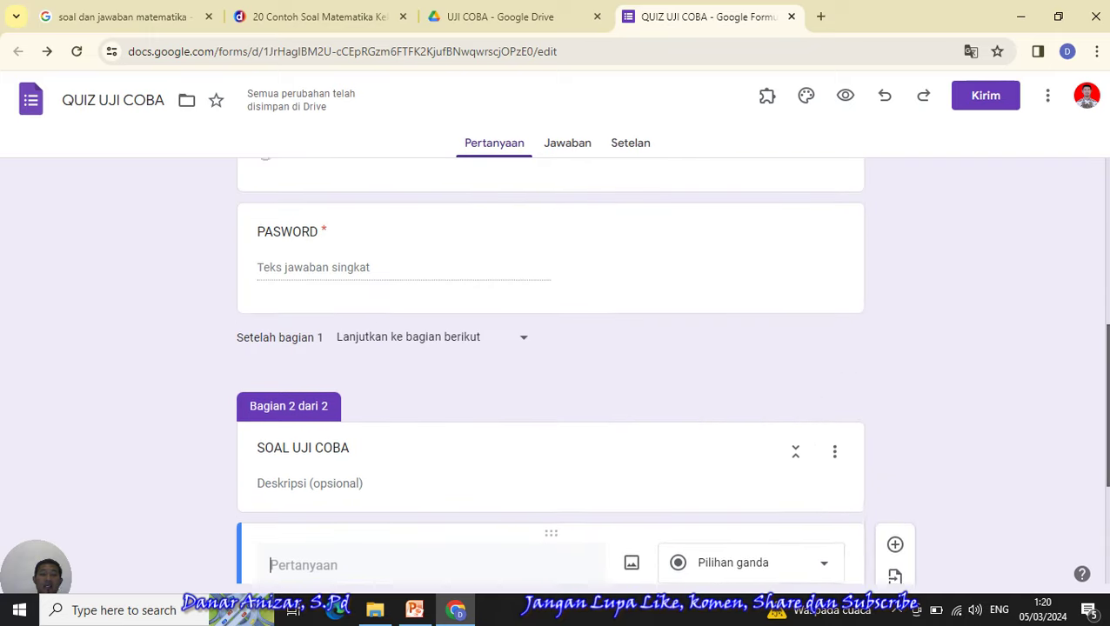
scroll(550, 370, down, 2)
scroll(550, 370, down, 2)
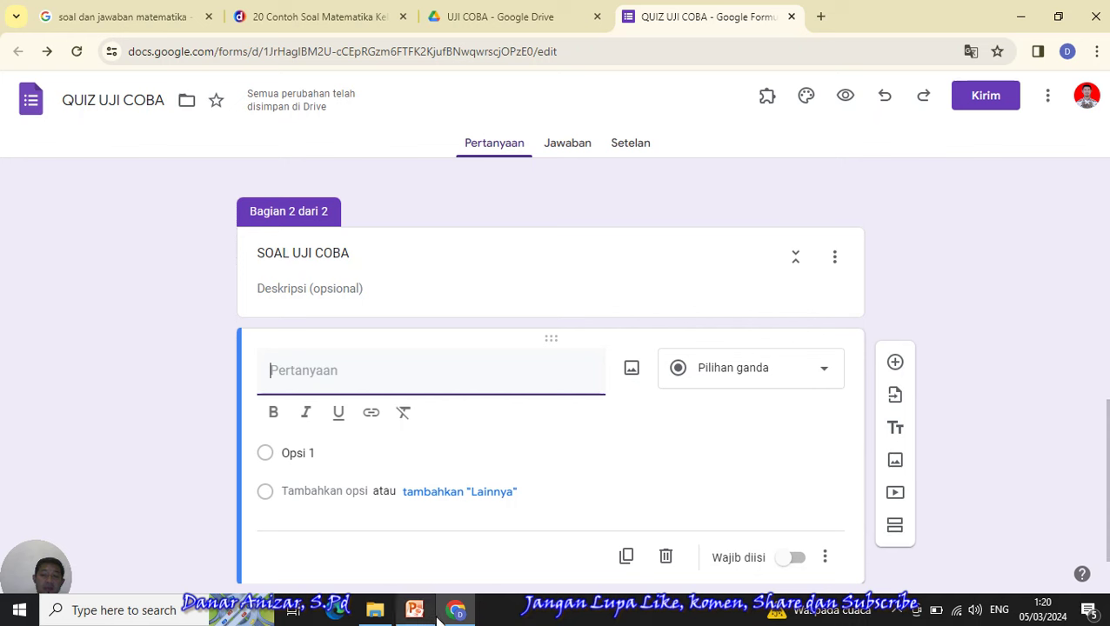
- Read through the Kelas 5 SD math article's sample questions as far as question 14
click(302, 10)
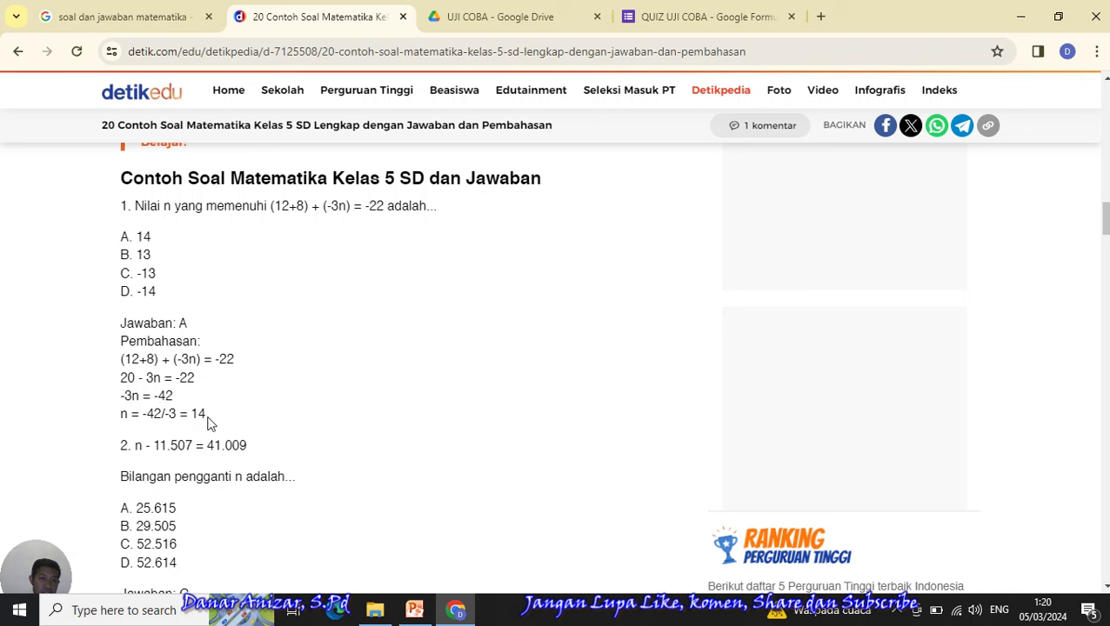
drag(207, 416, 139, 376)
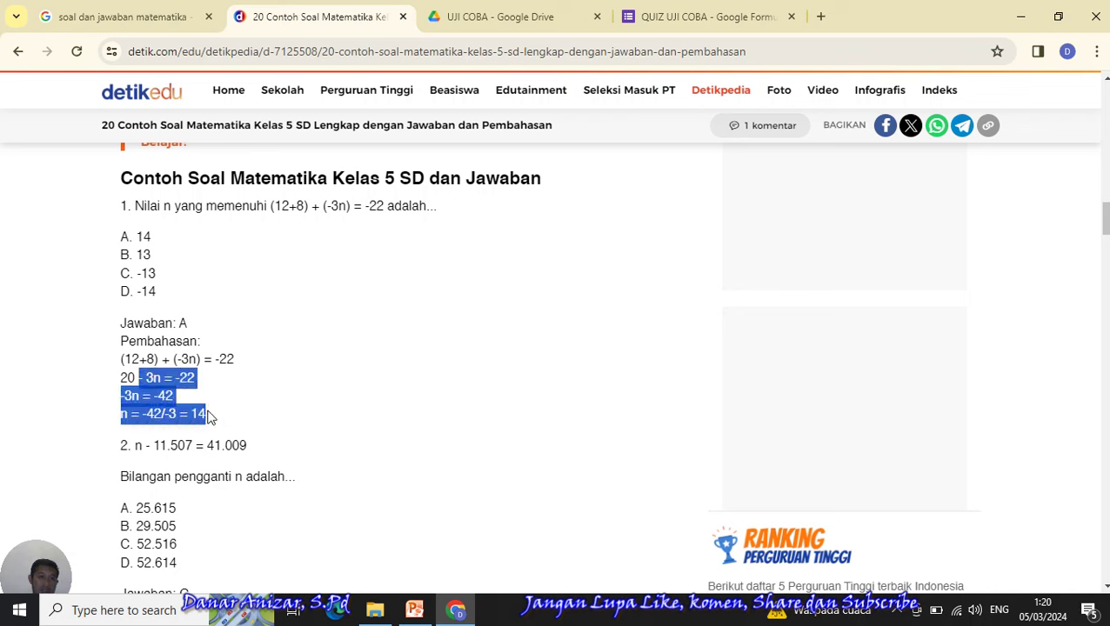
click(349, 205)
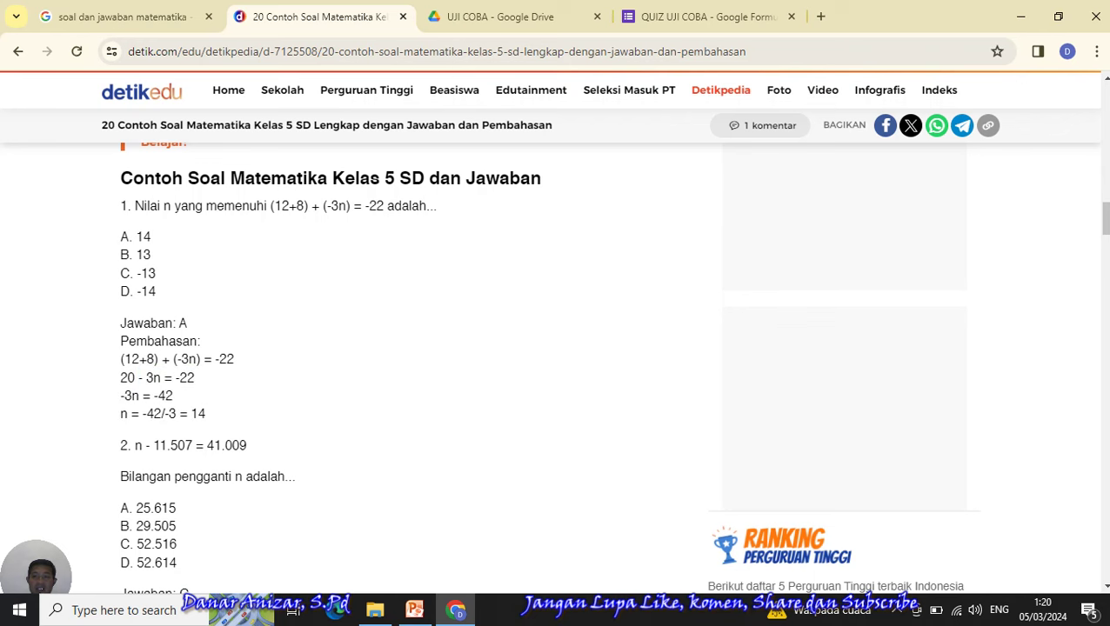
scroll(548, 365, down, 6)
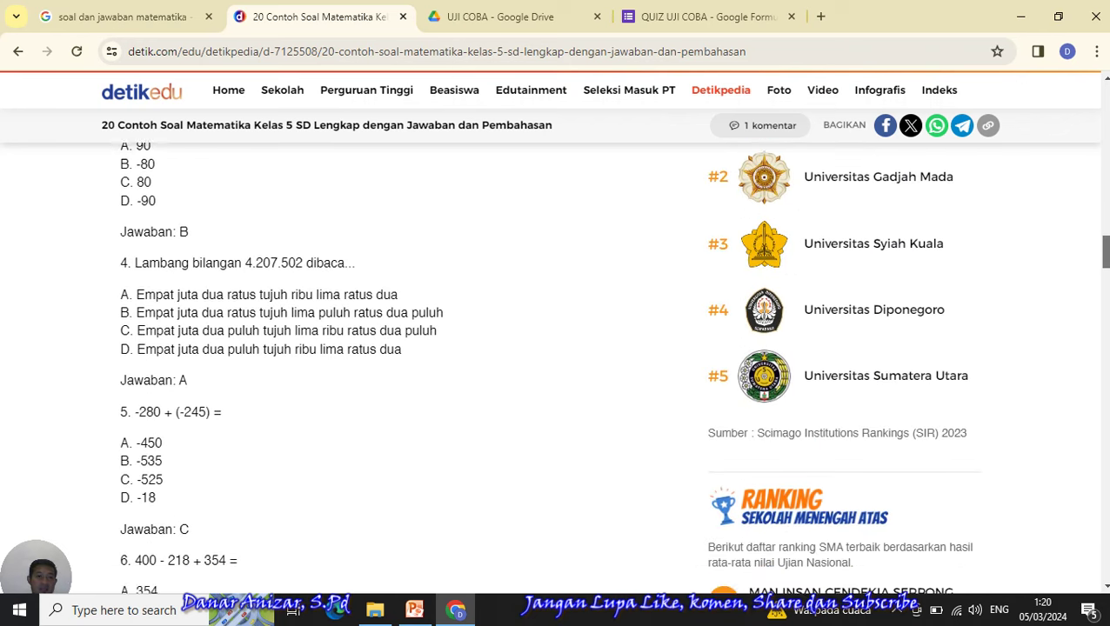
scroll(548, 366, down, 5)
scroll(548, 366, down, 4)
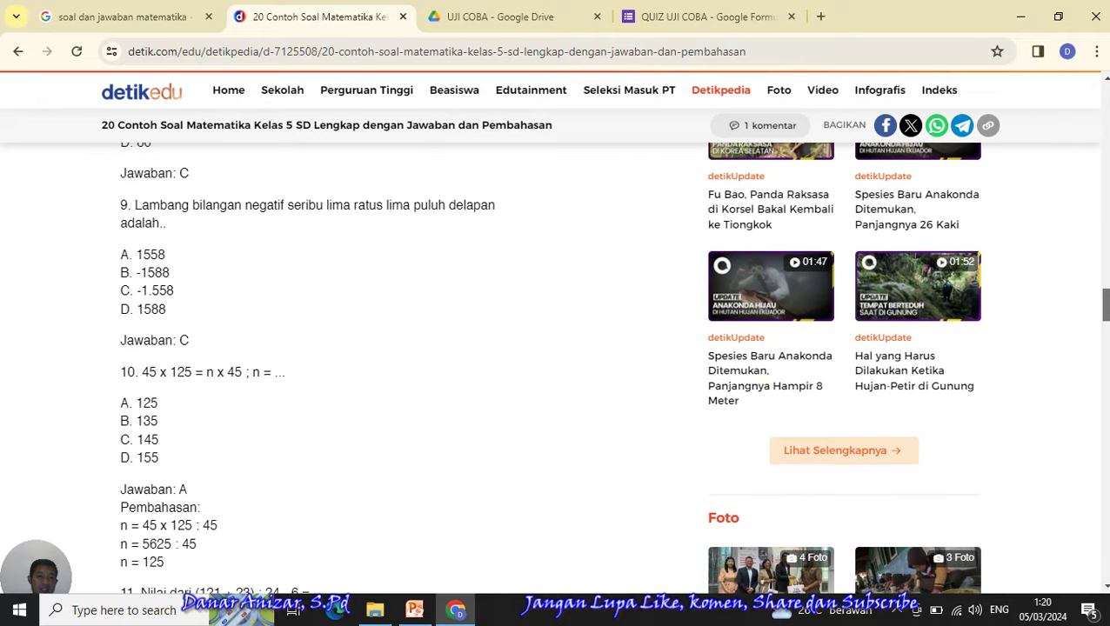
scroll(548, 365, down, 2)
scroll(548, 365, down, 7)
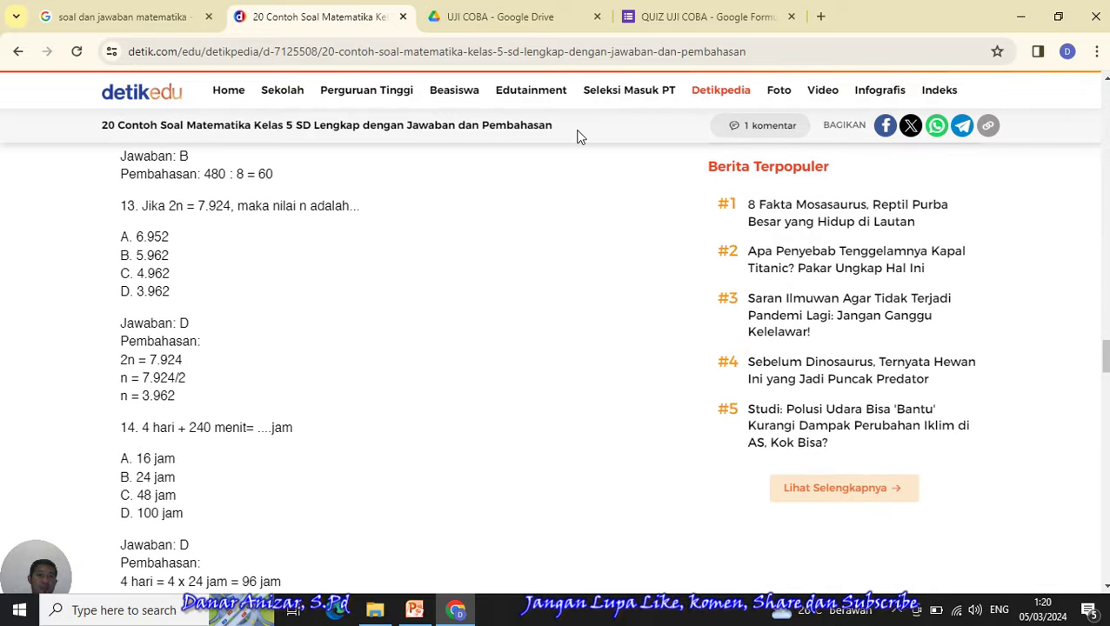
- Refine the math search with 'smp' and open the first result, the Kelas 7 PAS article, in a new tab
click(139, 16)
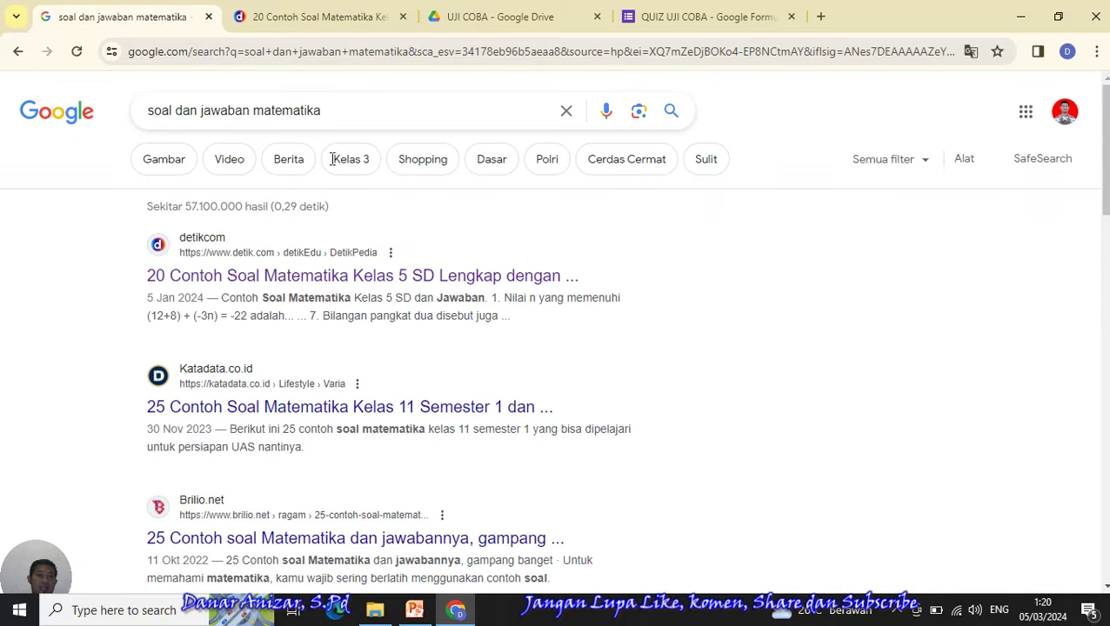
click(363, 111)
text(smp)
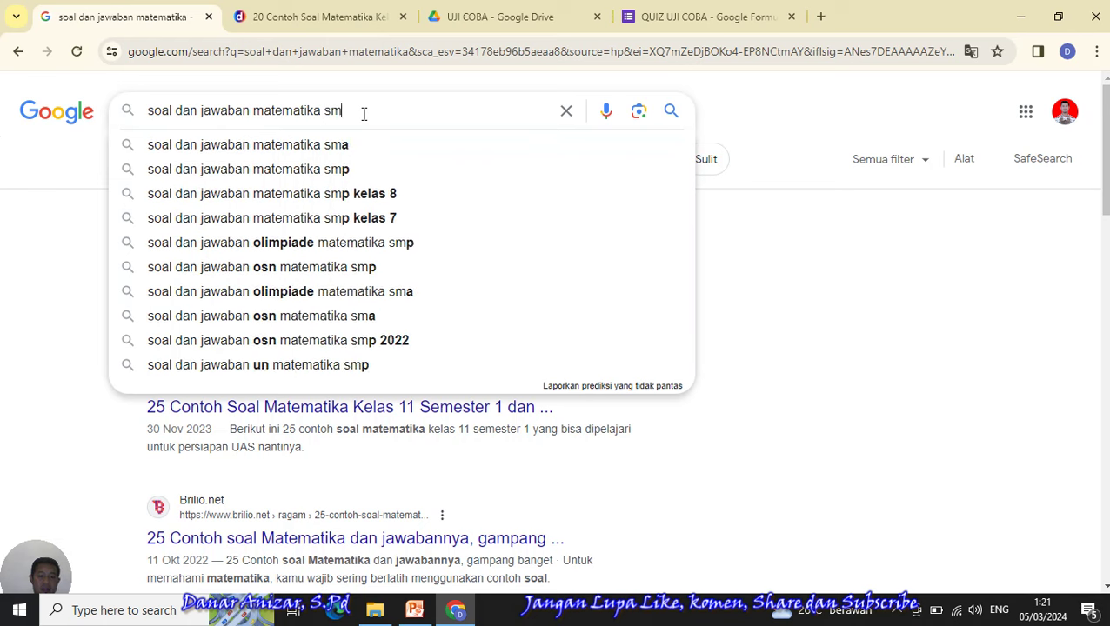
key(Return)
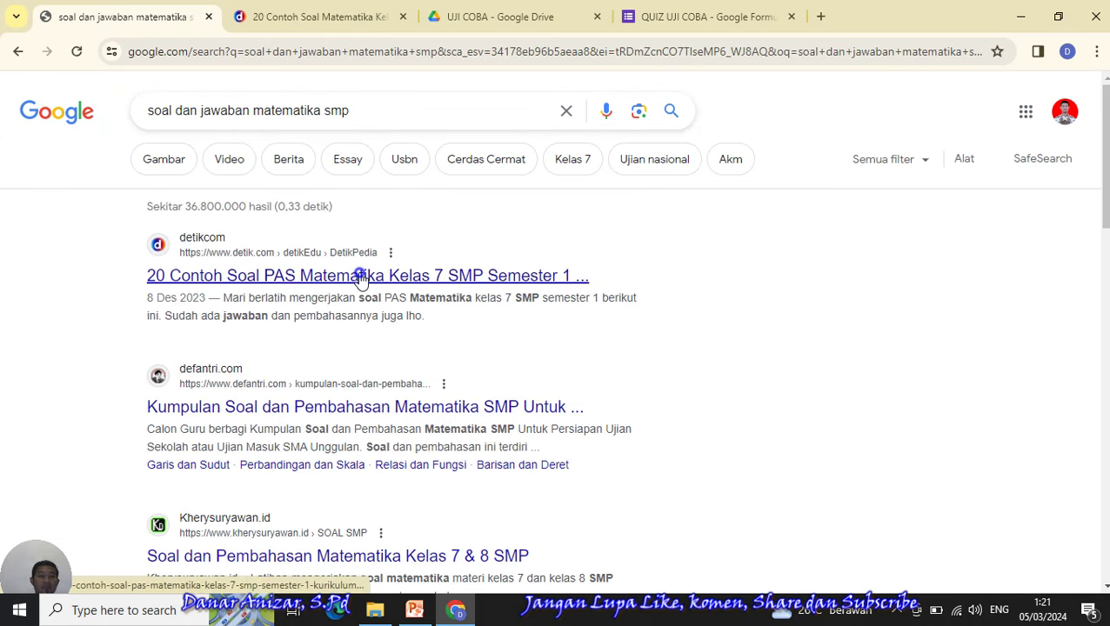
right_click(361, 277)
click(389, 290)
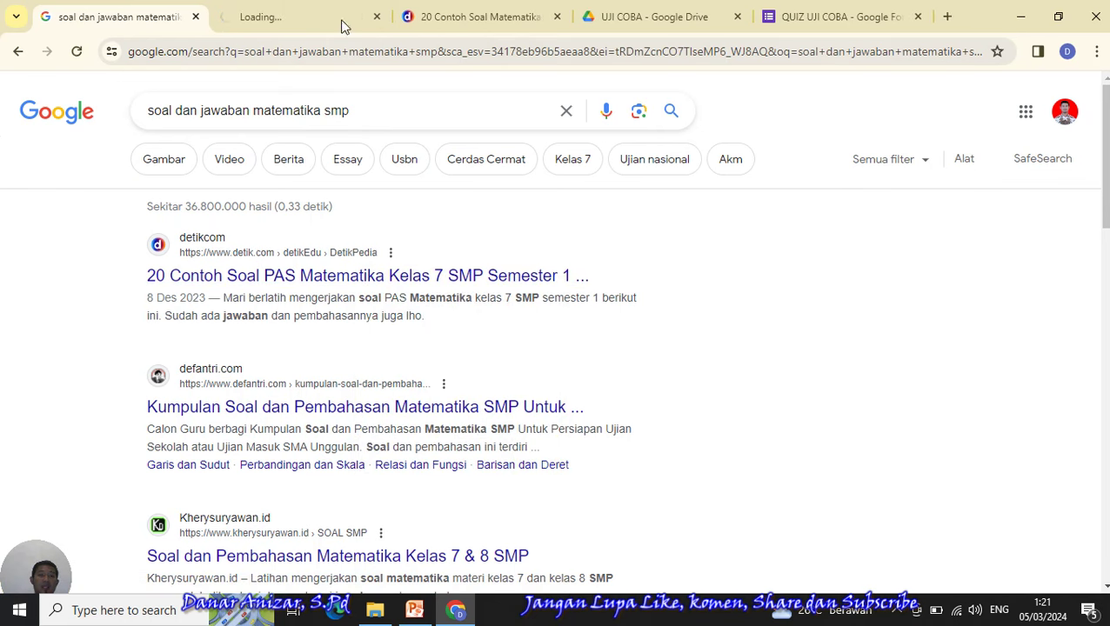
click(272, 28)
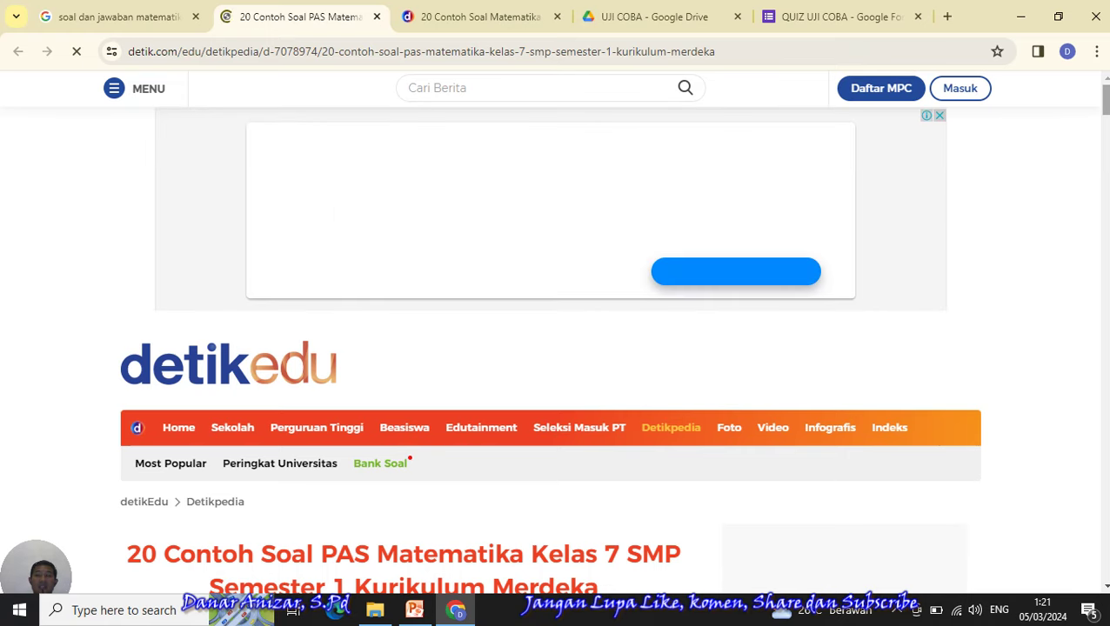
- Scroll the Kelas 7 article down to question 14 and copy its text
scroll(404, 348, down, 4)
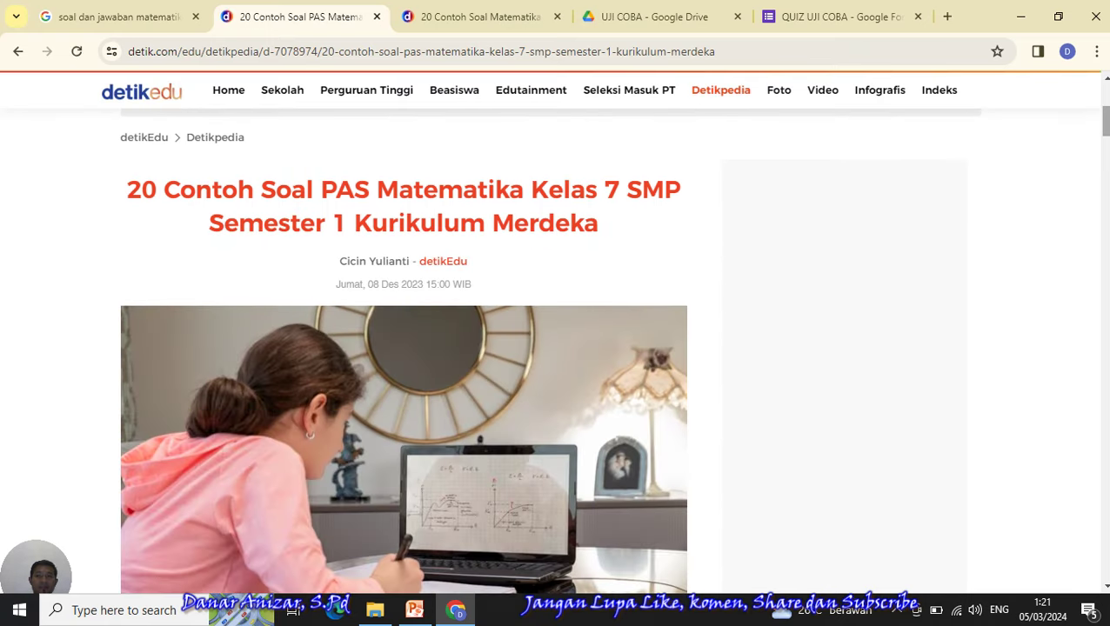
scroll(403, 348, down, 2)
scroll(404, 348, down, 2)
scroll(557, 348, down, 6)
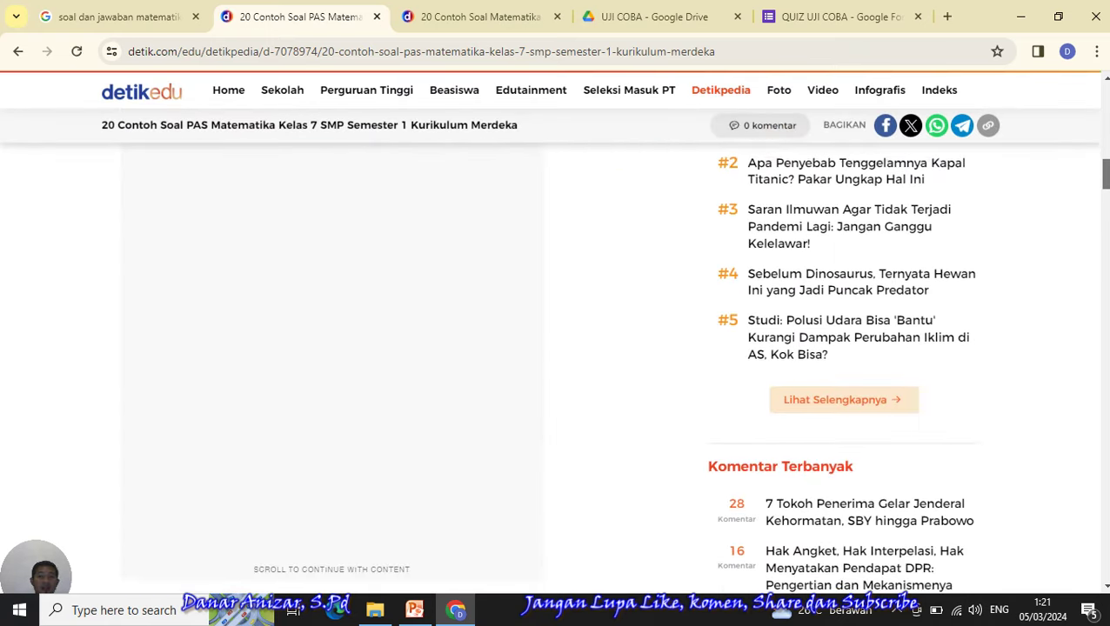
scroll(556, 348, down, 5)
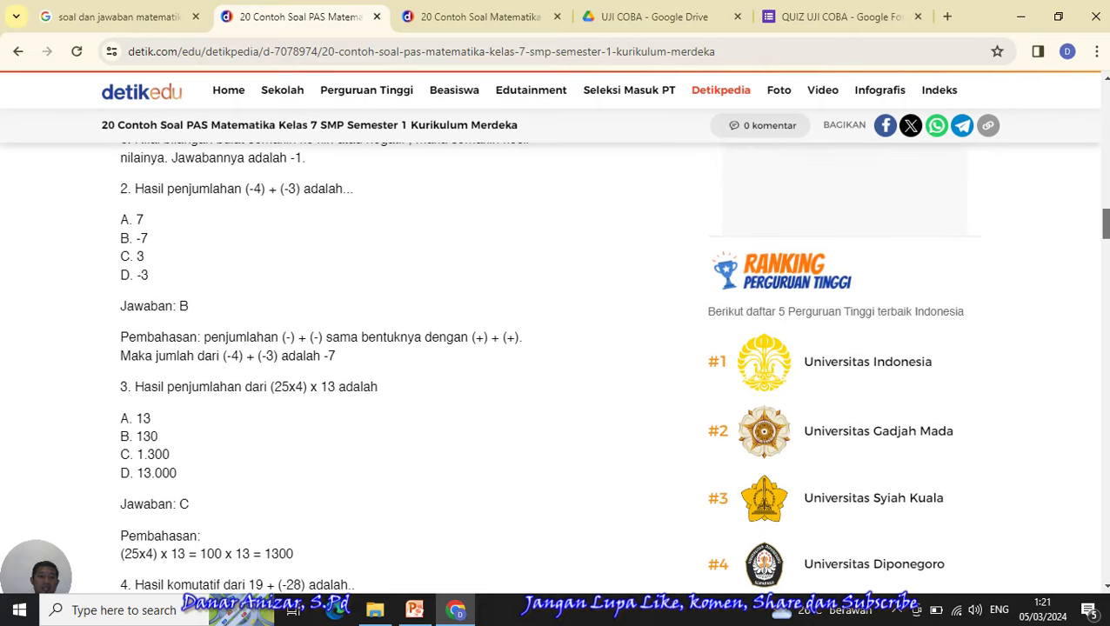
scroll(557, 348, down, 5)
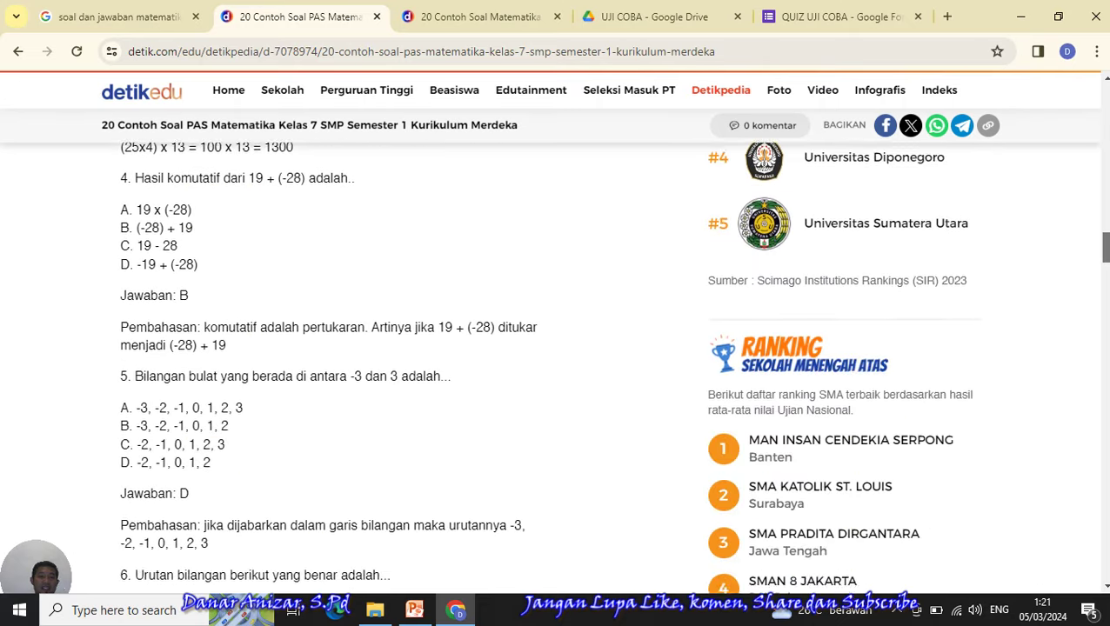
scroll(556, 348, down, 1)
scroll(557, 348, down, 1)
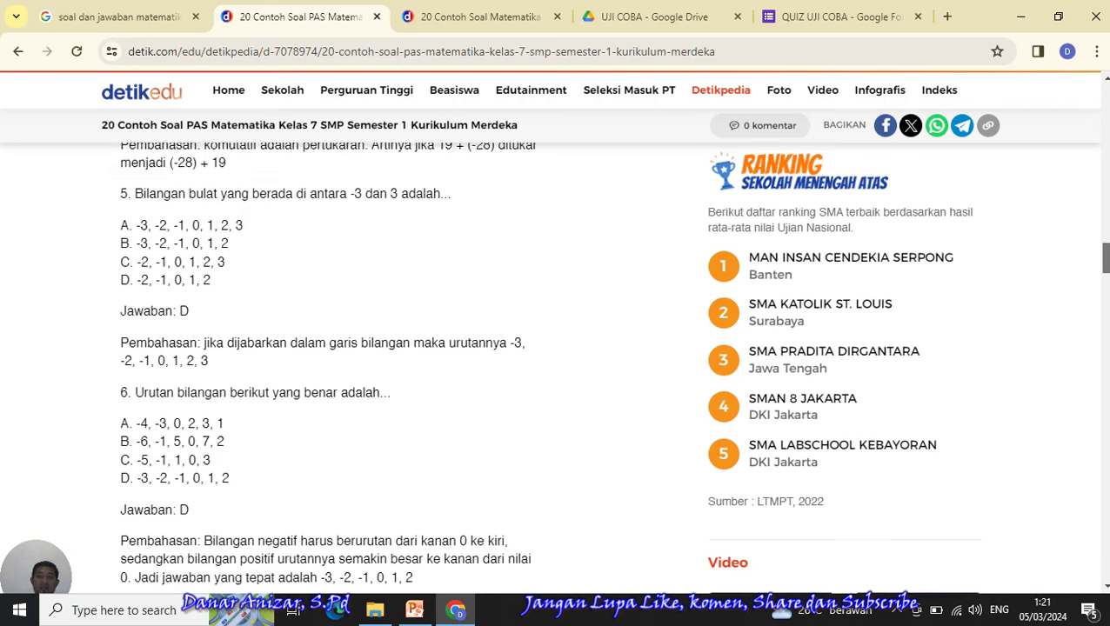
scroll(557, 348, down, 4)
scroll(1106, 311, down, 5)
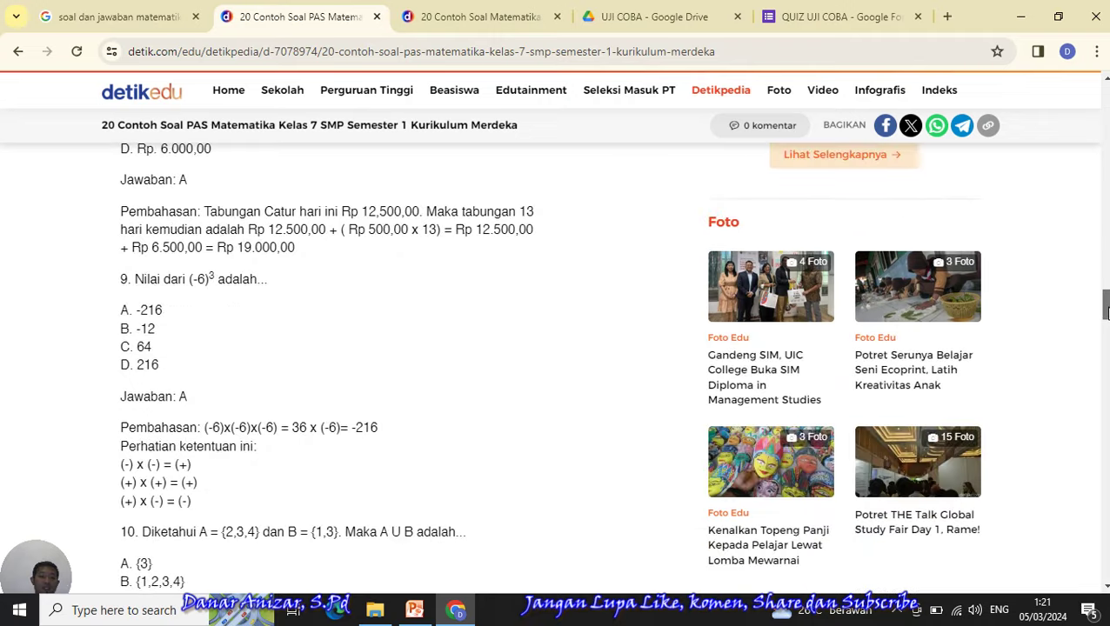
scroll(1106, 311, down, 1)
drag(1106, 312, 1104, 374)
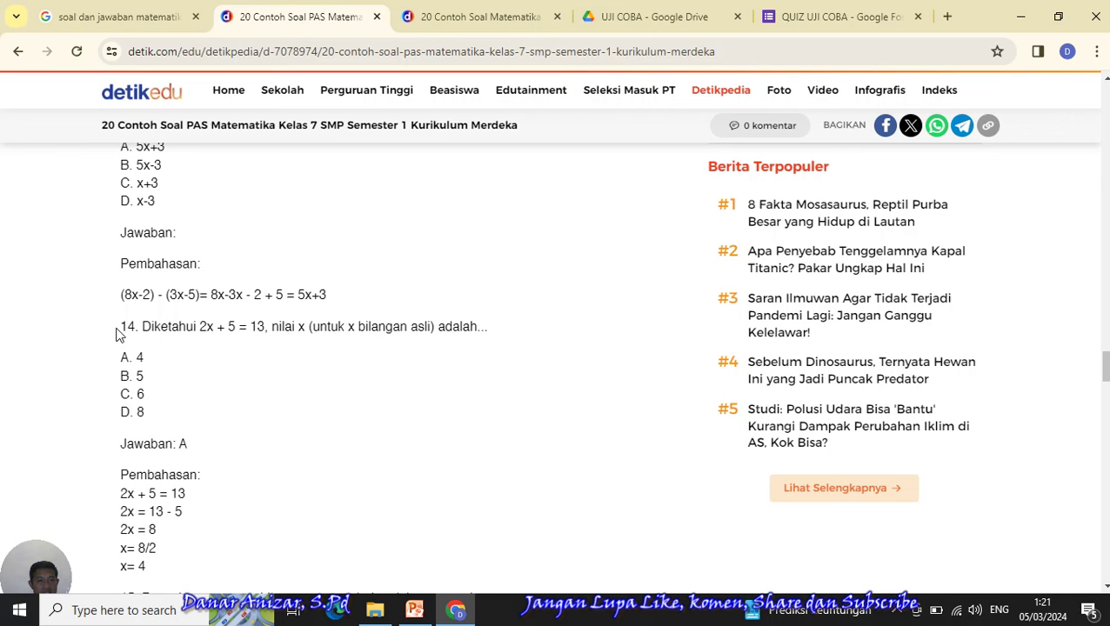
drag(140, 326, 505, 342)
click(506, 342)
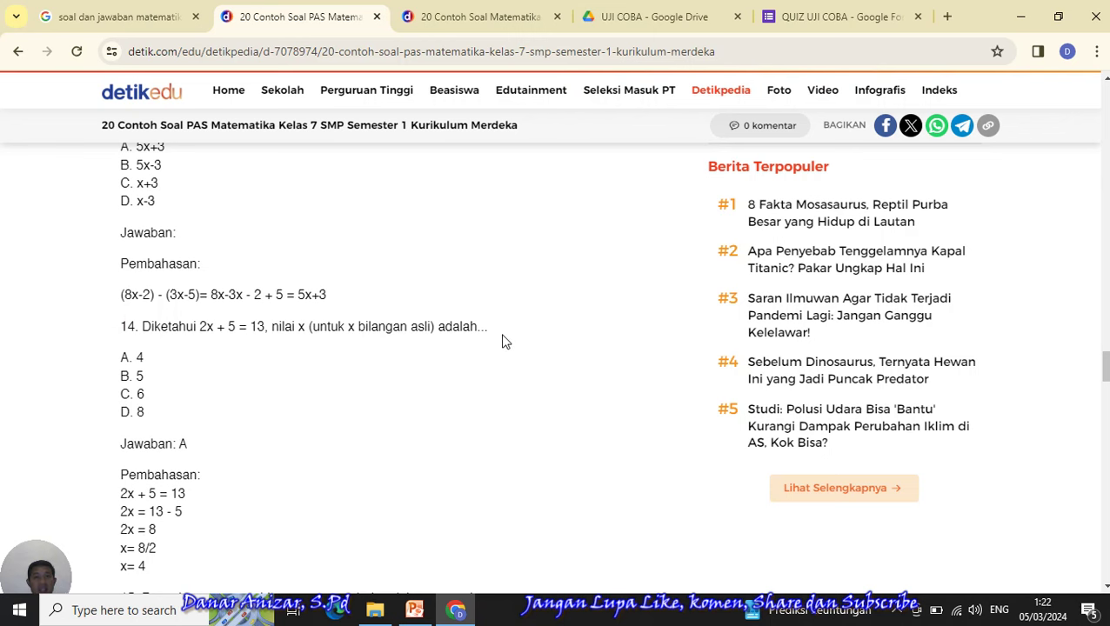
click(808, 17)
- Paste question 14 (2x + 5 = 13) into the question field and delete the detikEdu credit, links and empty lines
click(330, 371)
text(Diketahui 2x + 5 = 13, nilai x (untuk x bilangan asli) adalah...  Baca artikel detikedu, "20 Contoh Soal PAS Matematika Kelas 7 SMP Semester 1 Kurikulum Merdeka" selengkapnya https://www.detik.com/edu/detikpedia/d-7078974/20-contoh-soal-pas-matematika-kelas-7-smp-semester-1-kurikulum-merdeka.  Download Apps Detikcom Sekarang https://apps.detik.com/detik/)
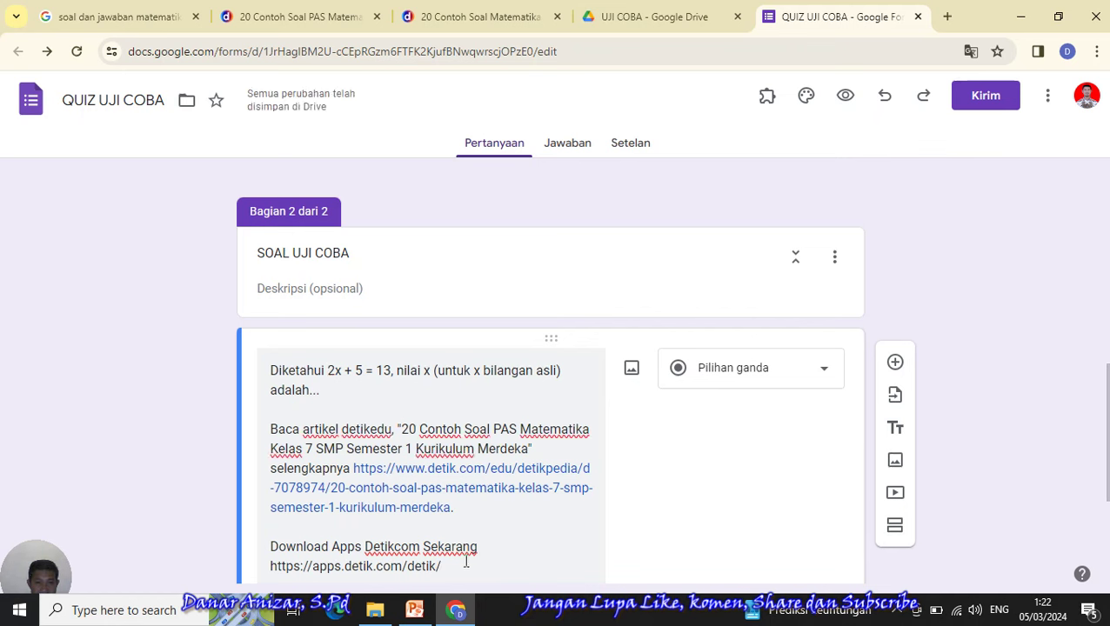
drag(451, 567, 268, 429)
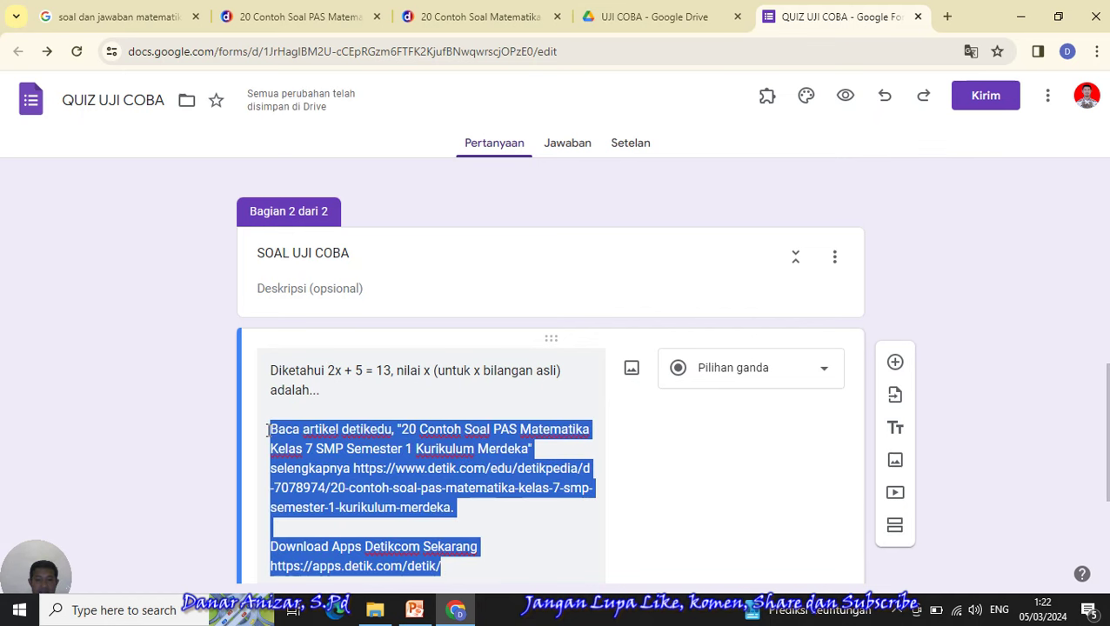
key(BackSpace)
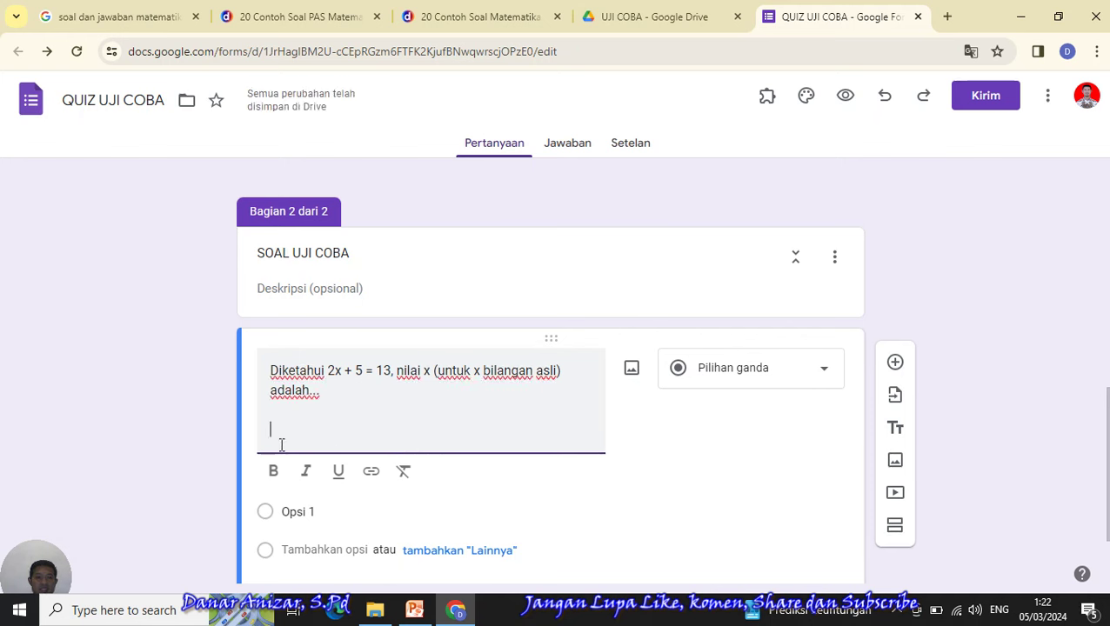
key(BackSpace)
key(BackSpace)
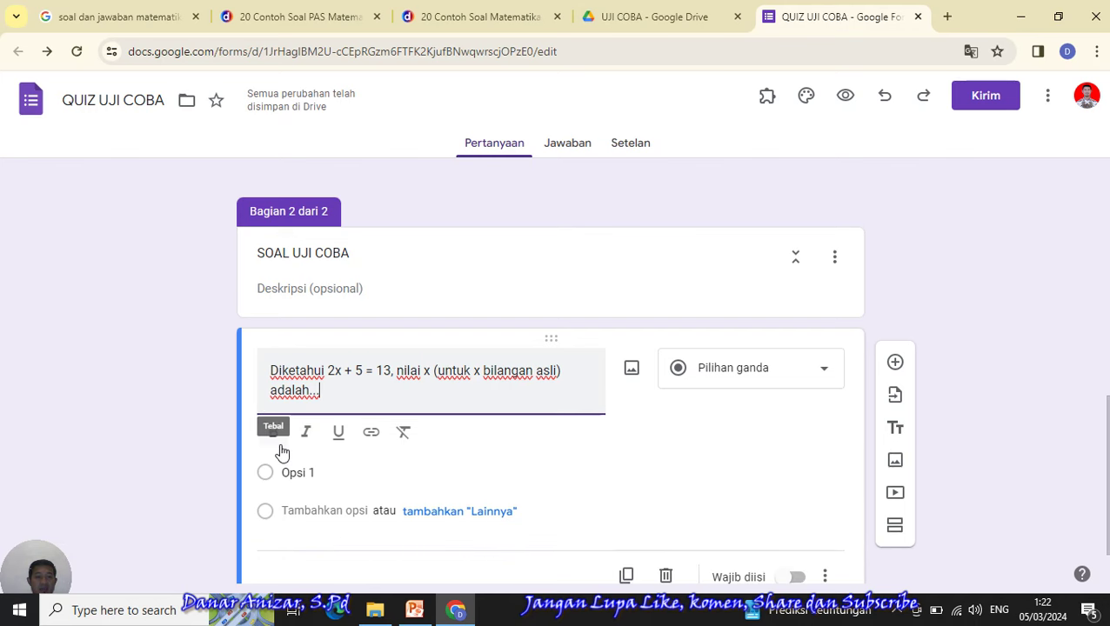
click(278, 27)
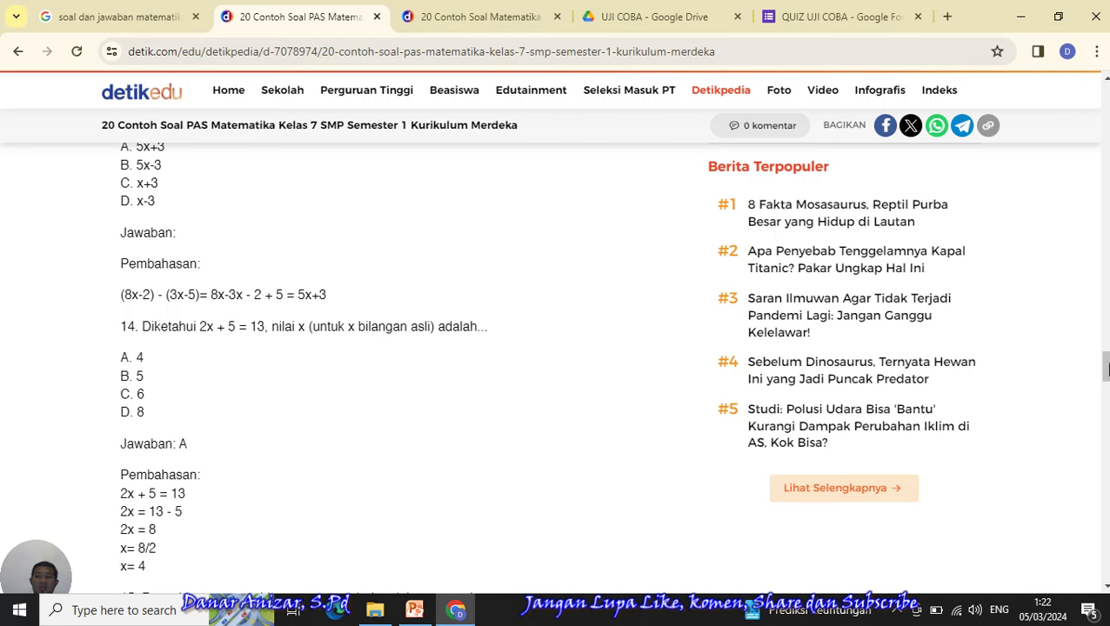
- Scroll the Kelas 7 PAS article, then bring up the Windows taskbar search
drag(1107, 377, 1106, 233)
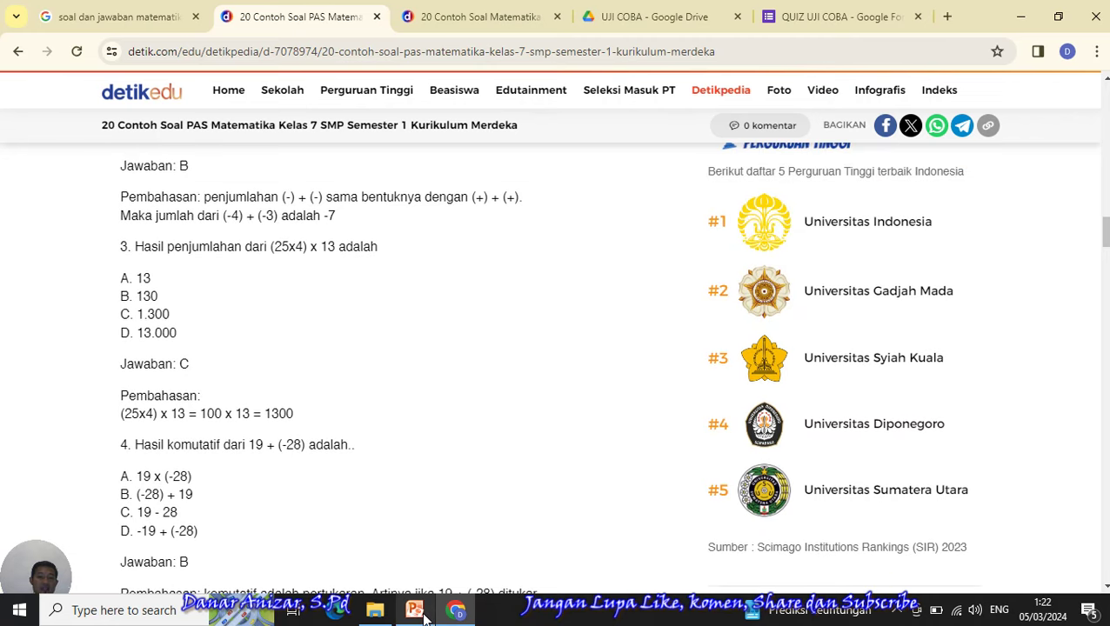
click(162, 615)
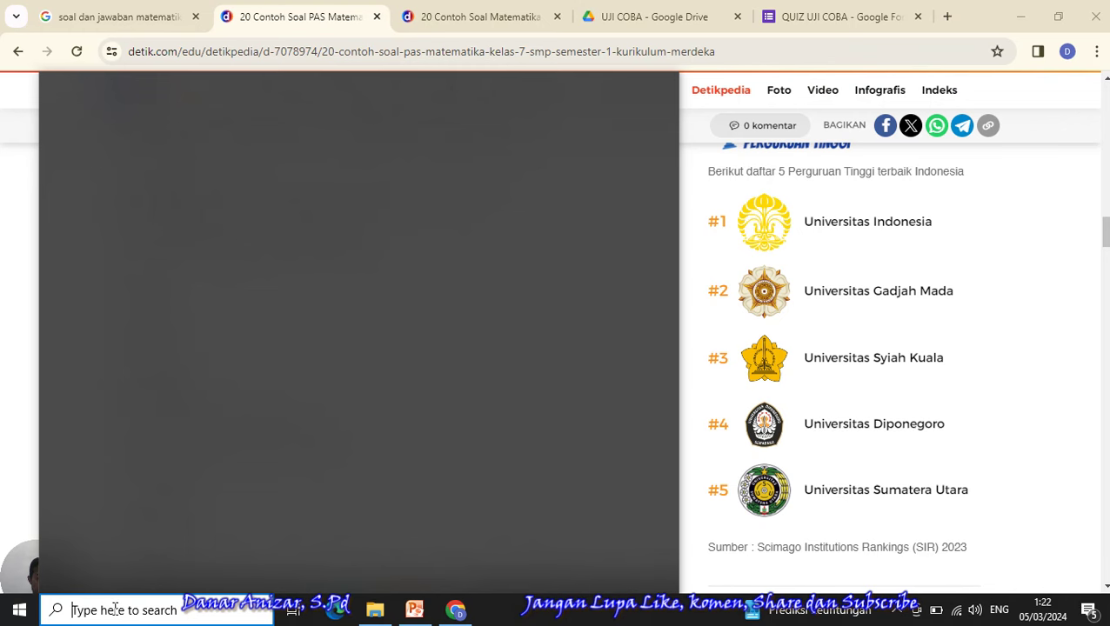
- Launch Snipping Tool and scroll the article to question 10 on A U B with options A–D
text(snipo)
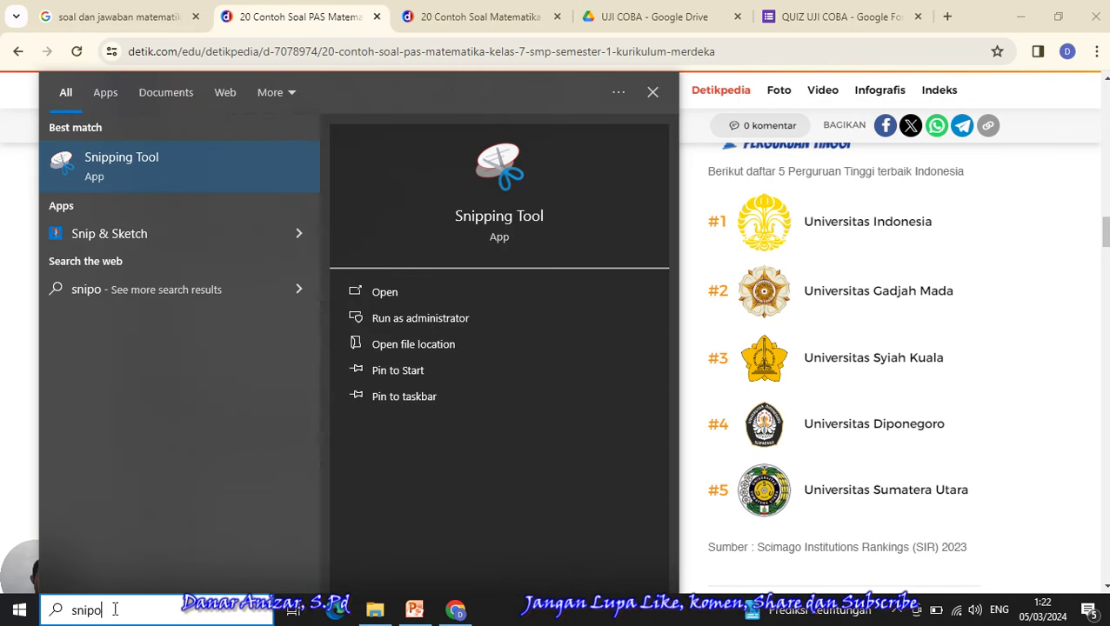
click(106, 173)
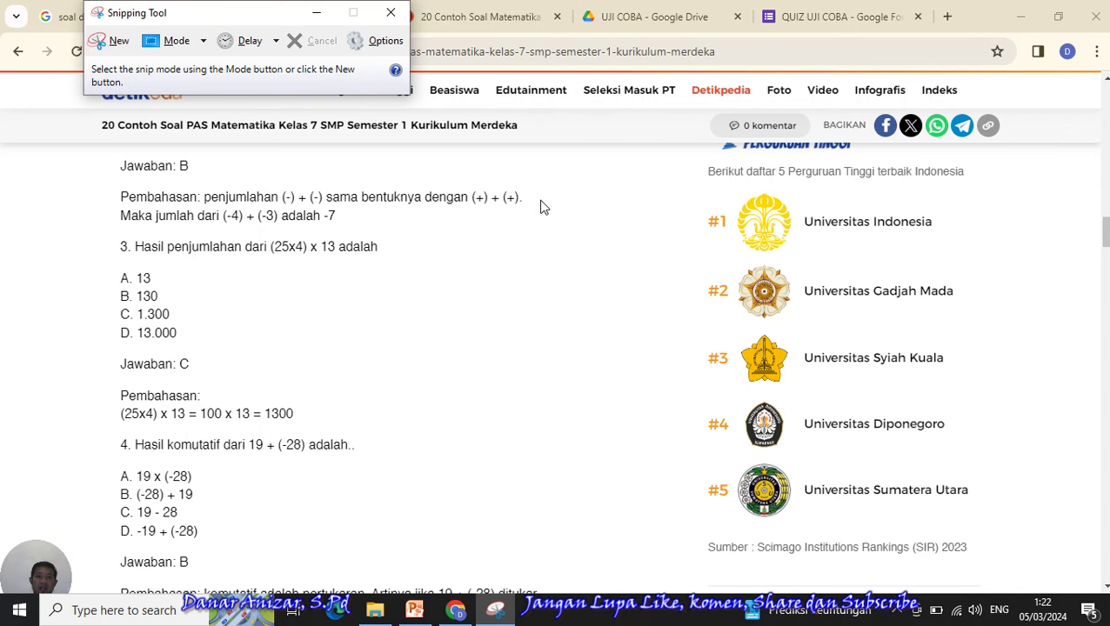
scroll(548, 365, down, 5)
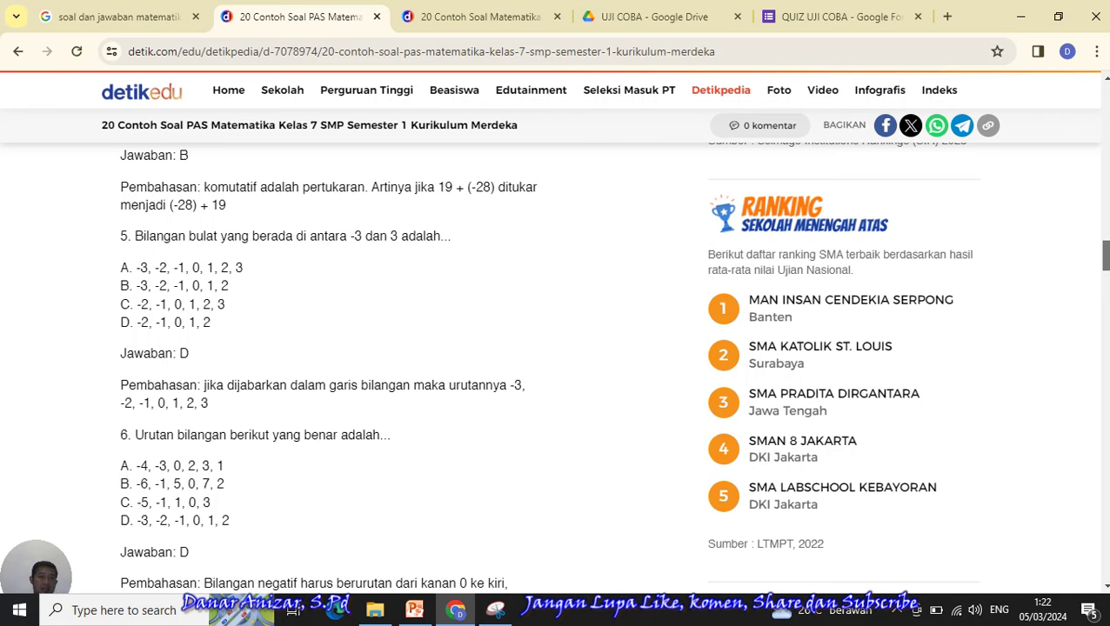
scroll(556, 366, down, 3)
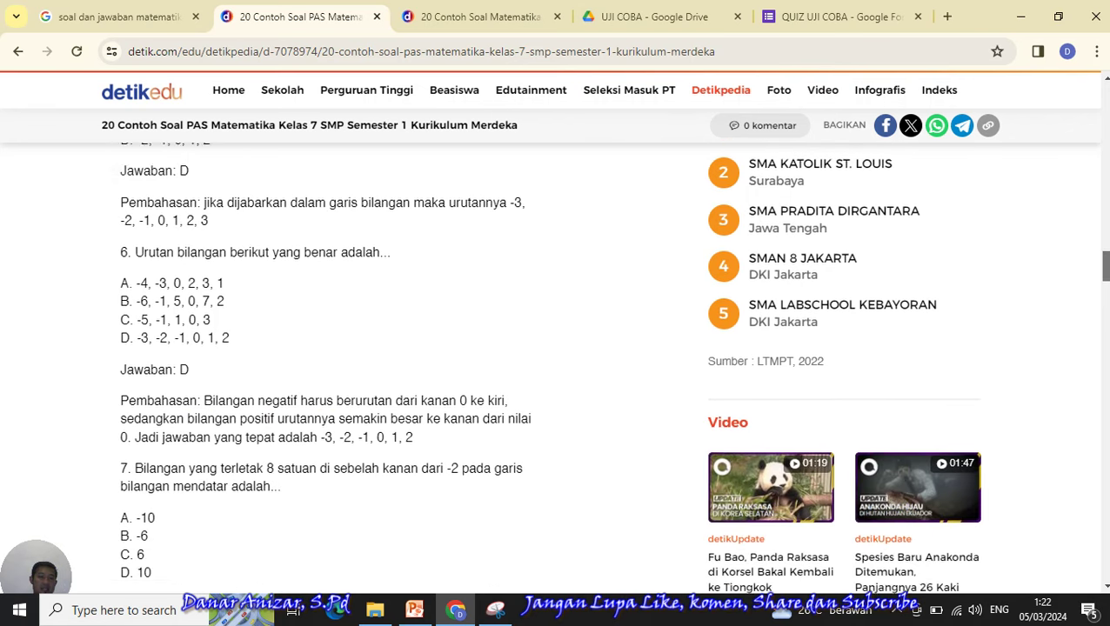
scroll(557, 366, down, 3)
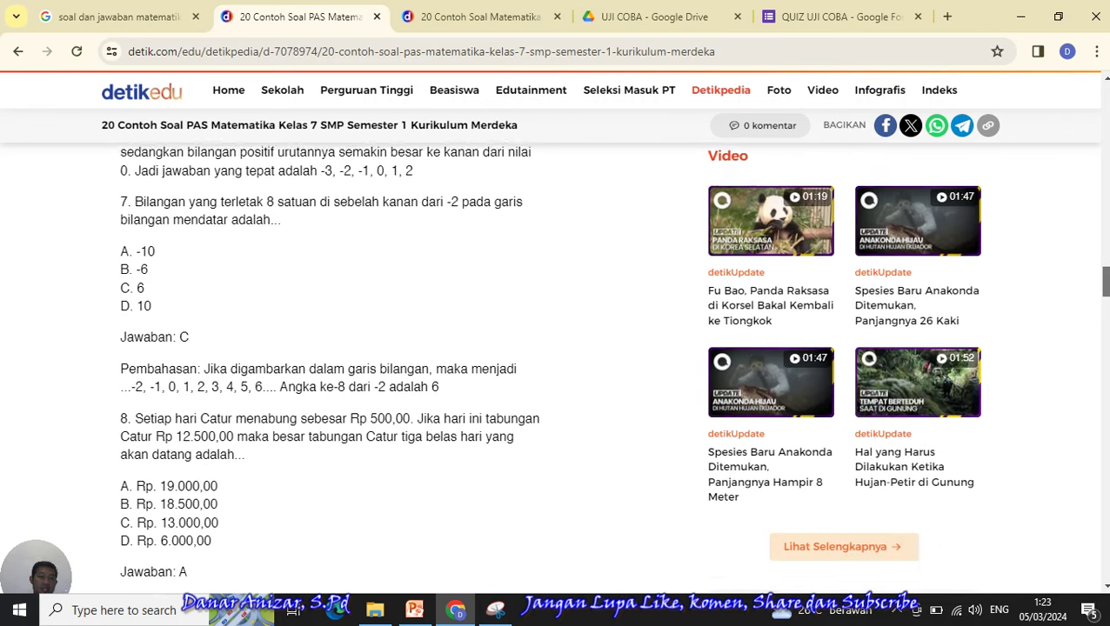
scroll(557, 365, down, 1)
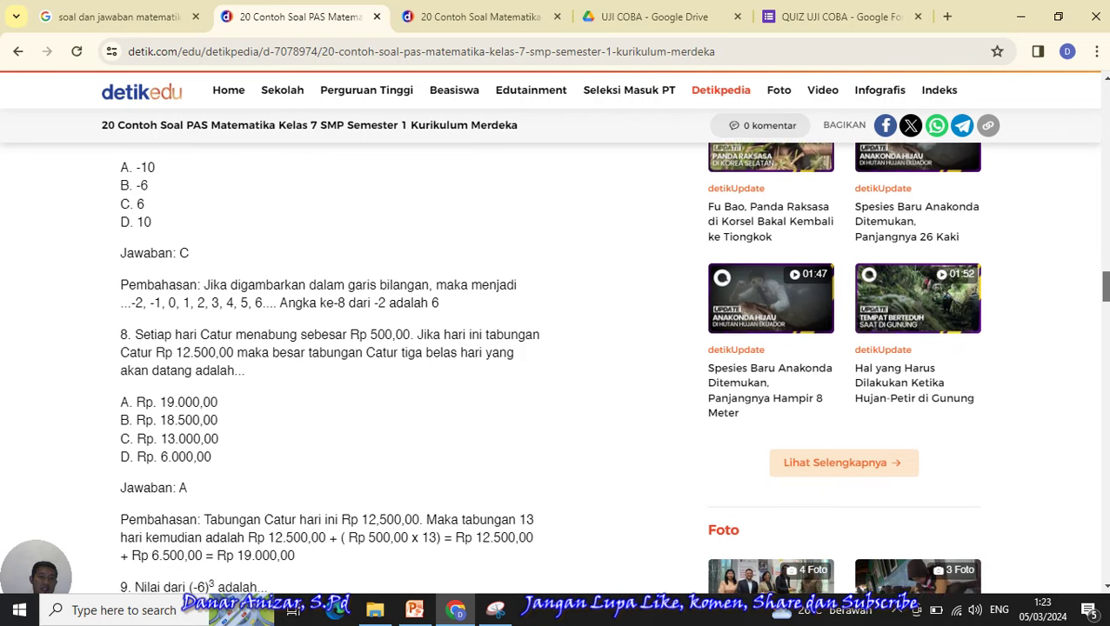
scroll(557, 366, down, 3)
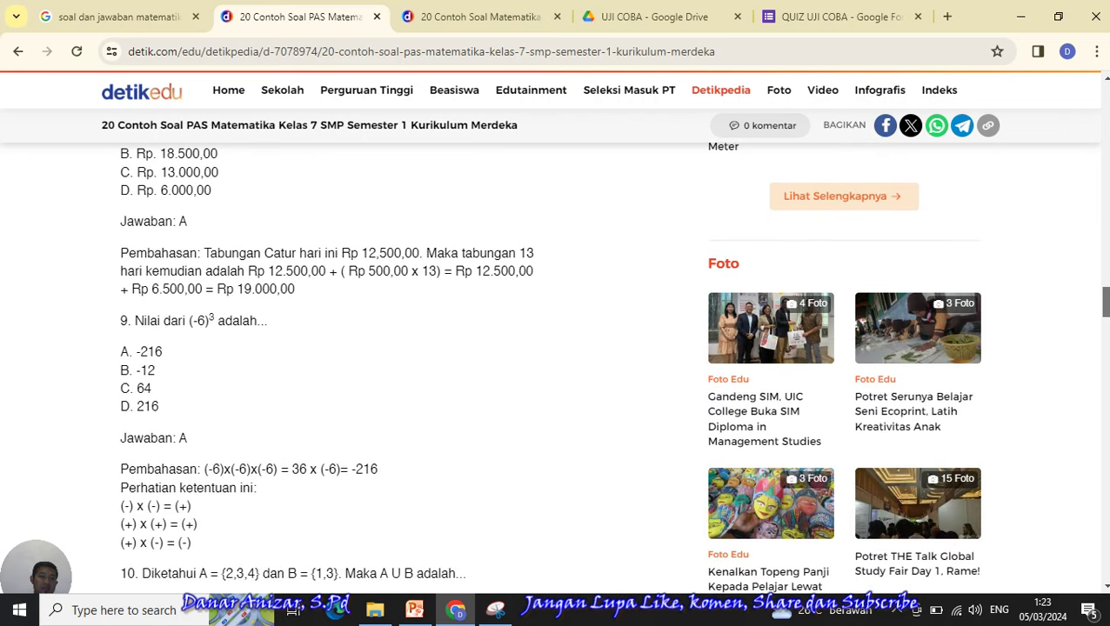
scroll(557, 365, down, 3)
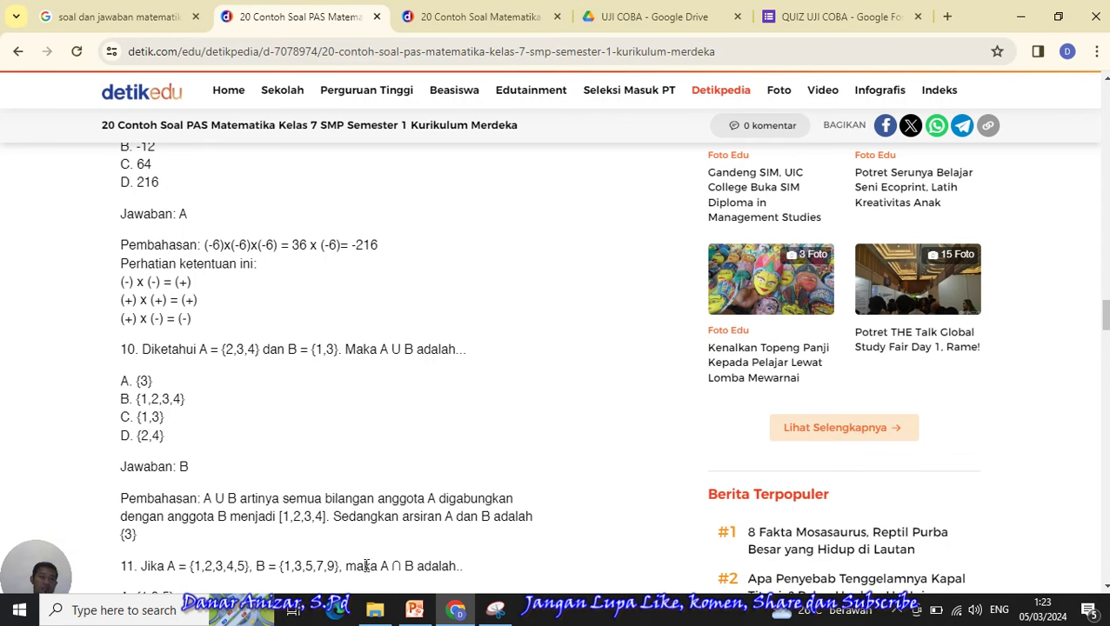
- Snip question 10 with its four answer choices and save the image as 10 in Pictures
click(496, 610)
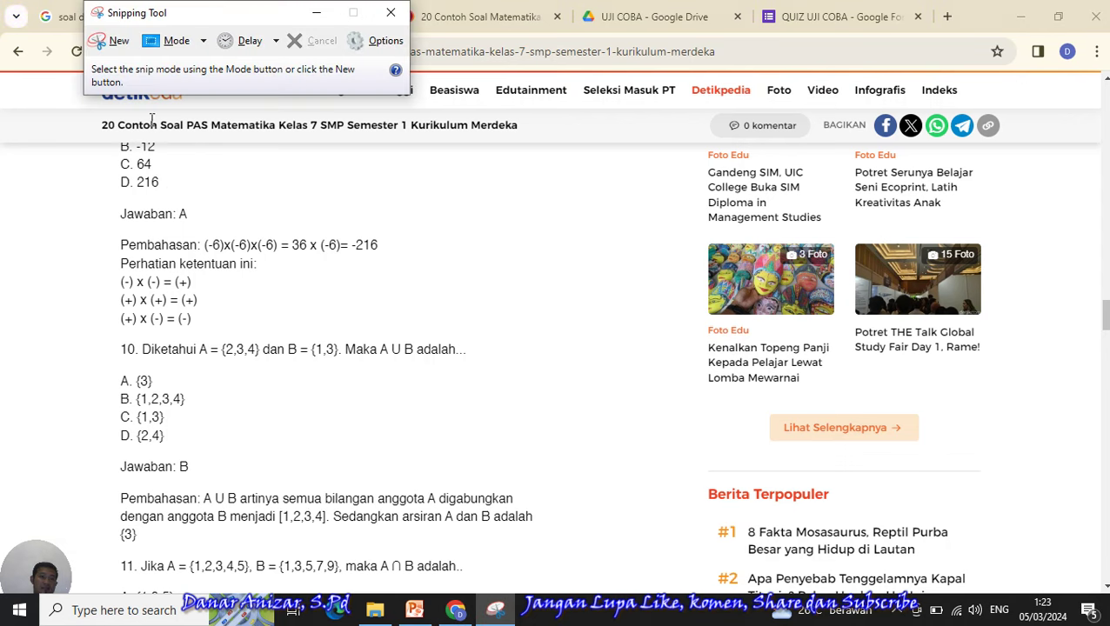
click(114, 43)
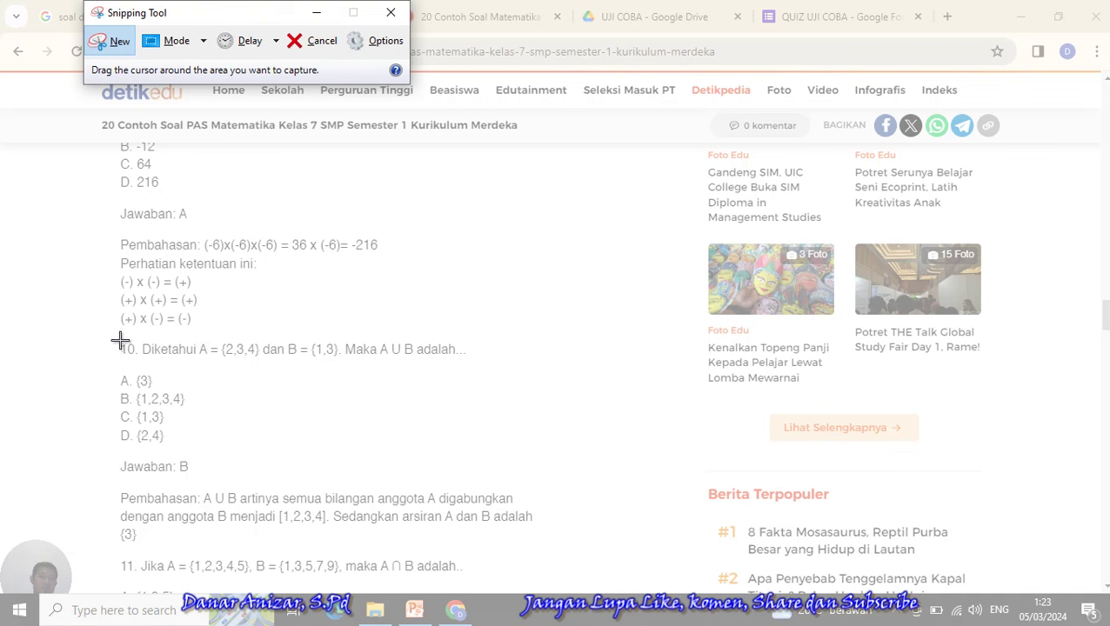
drag(120, 341, 498, 452)
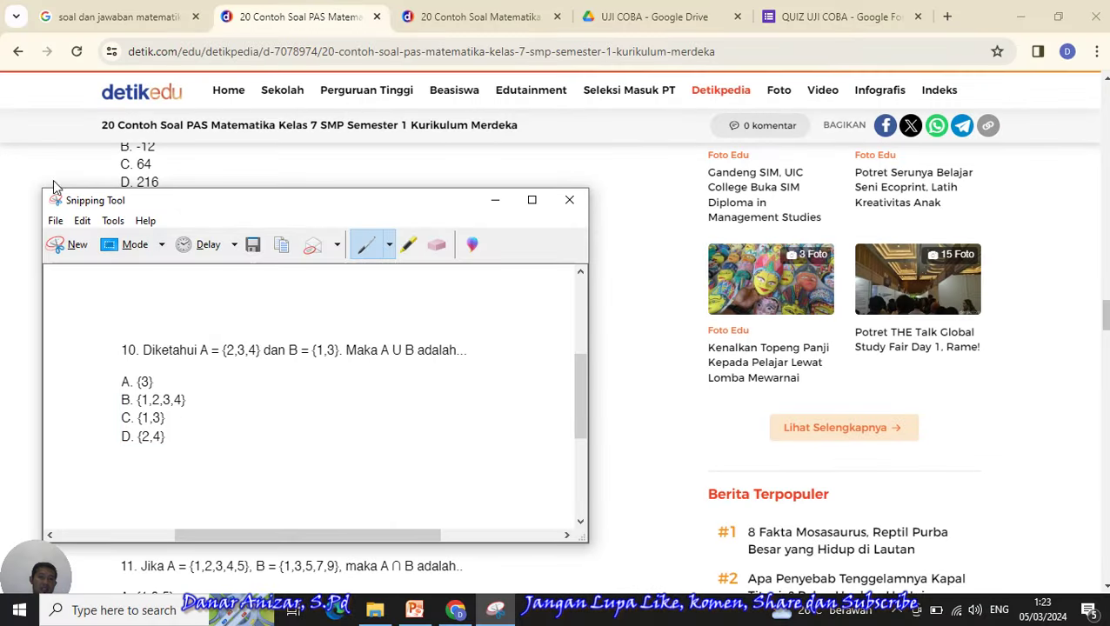
click(56, 221)
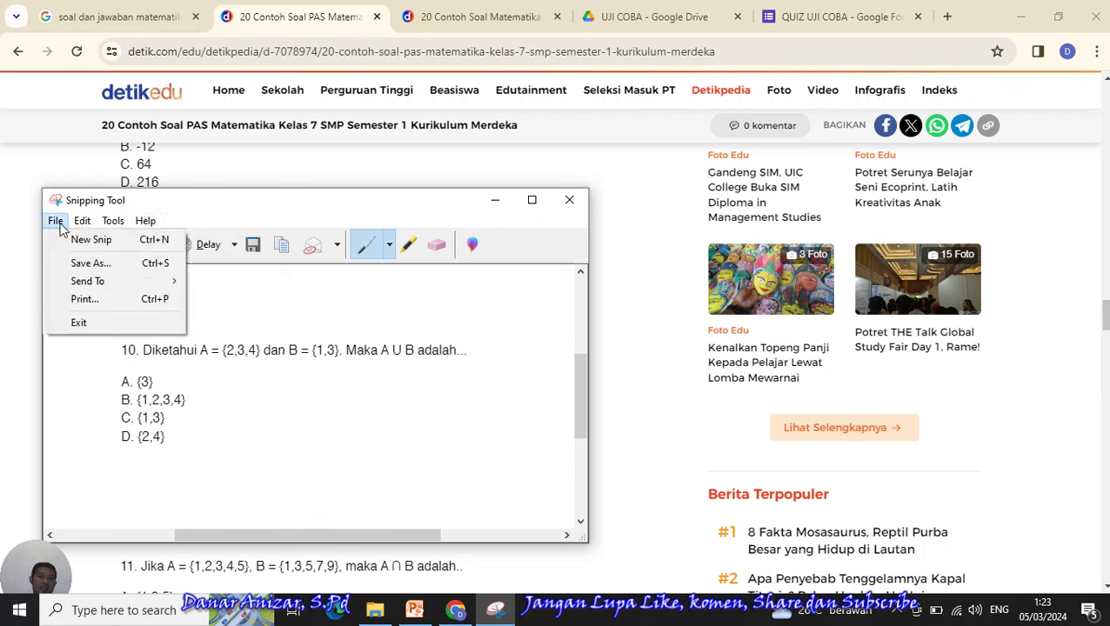
click(70, 271)
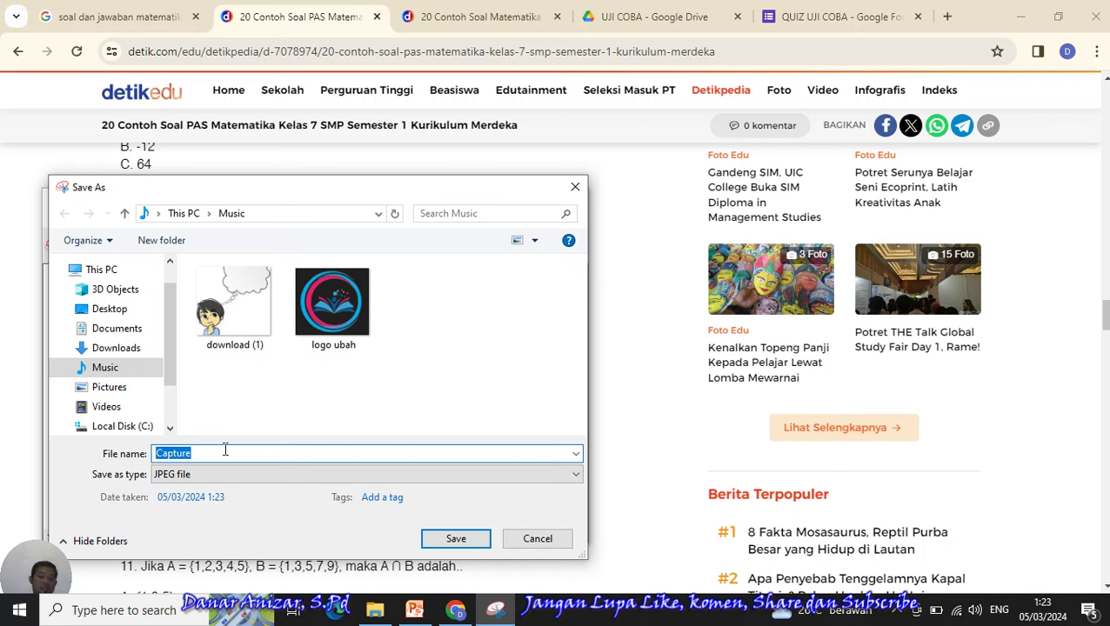
text(10)
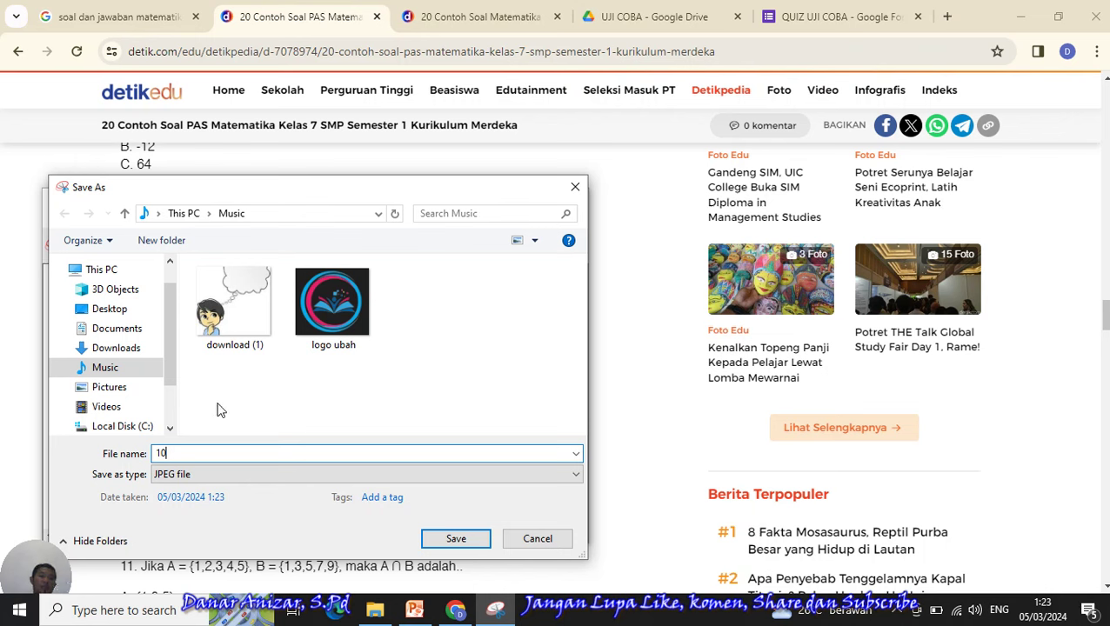
click(119, 389)
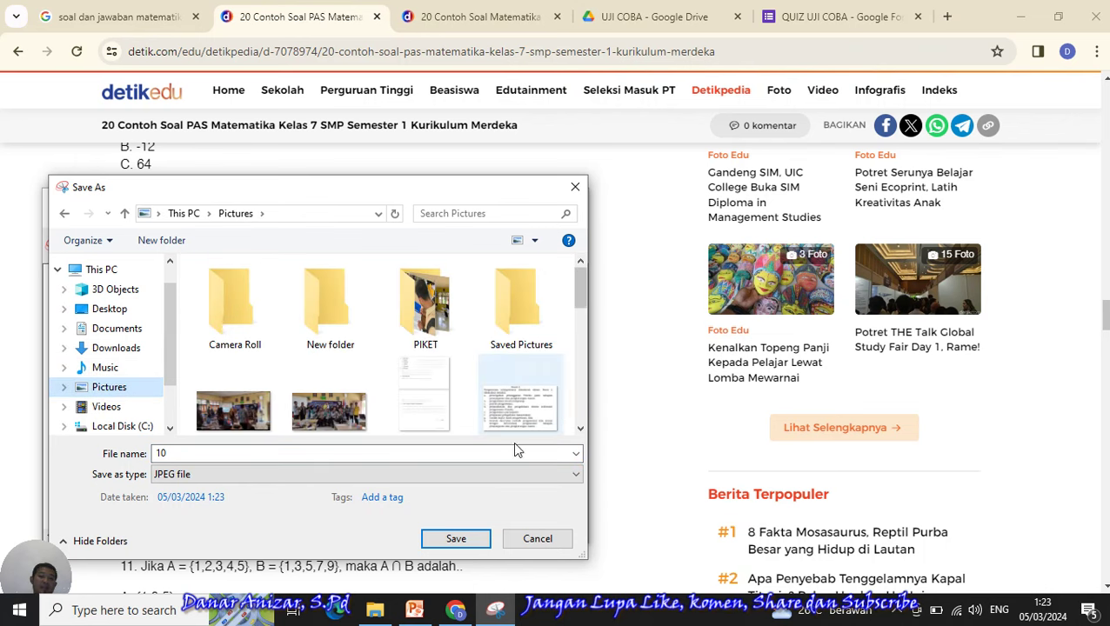
click(455, 538)
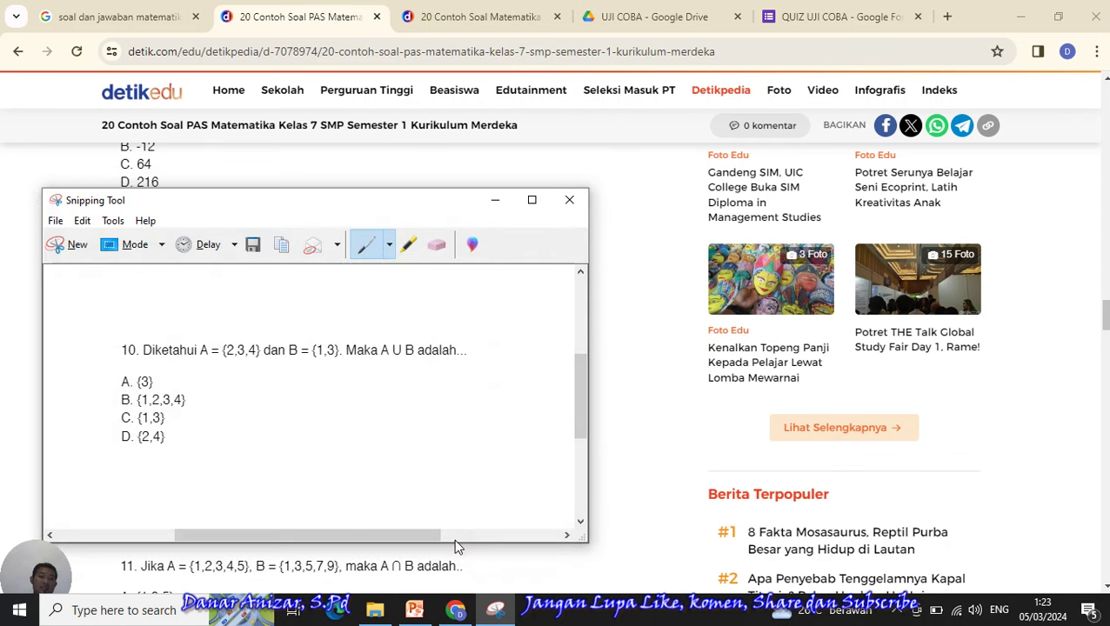
click(570, 202)
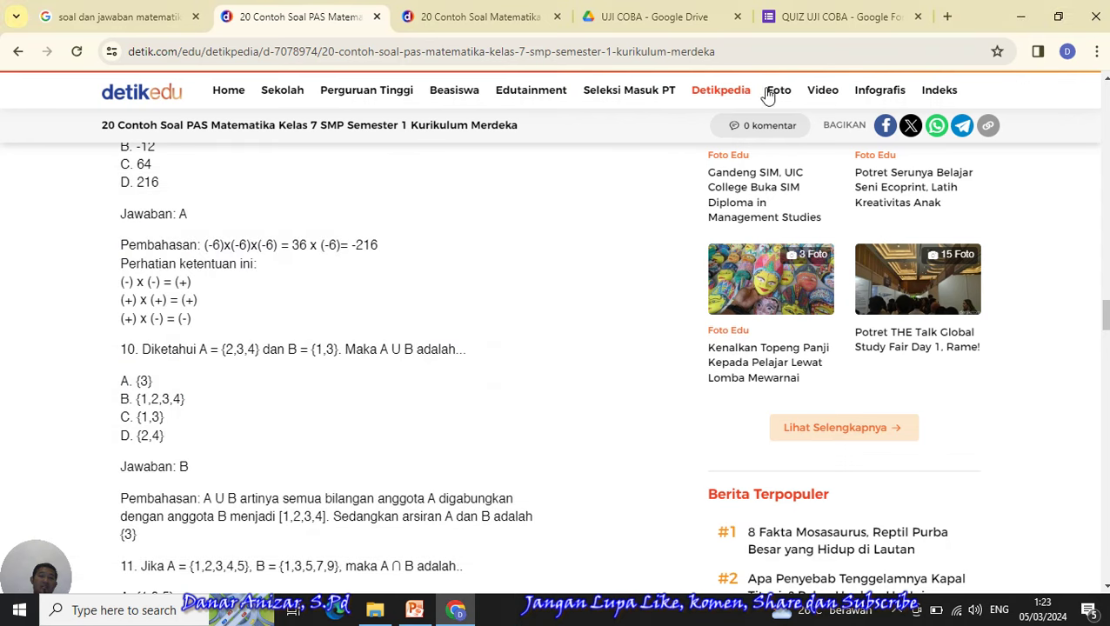
- Delete the 2x + 5 = 13 question text and bring up the insert-image dialog for that question
click(795, 22)
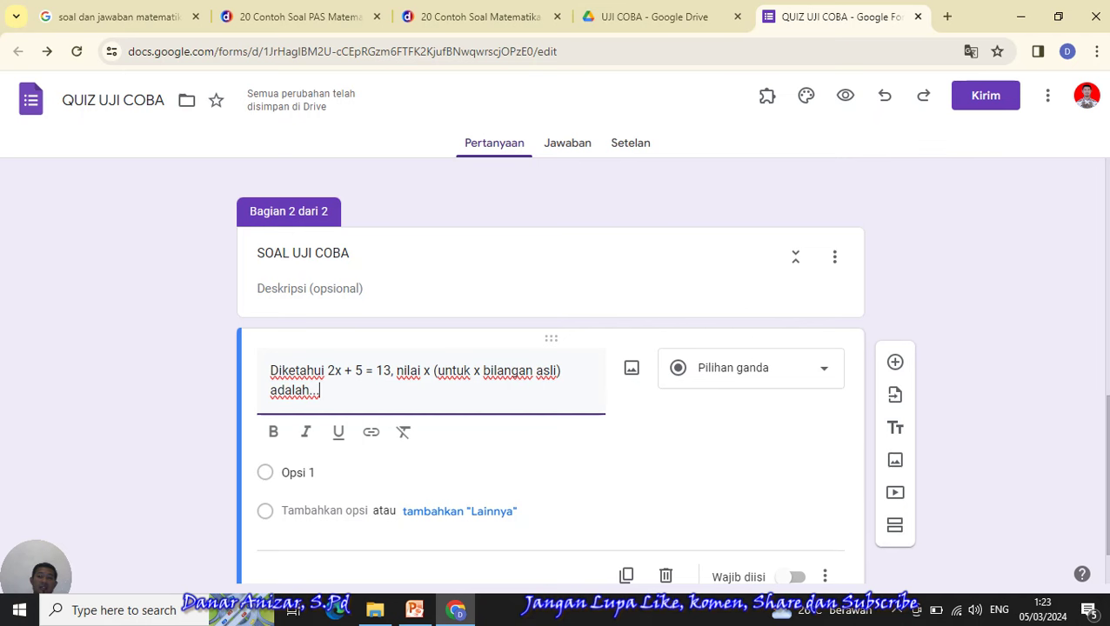
scroll(763, 386, down, 1)
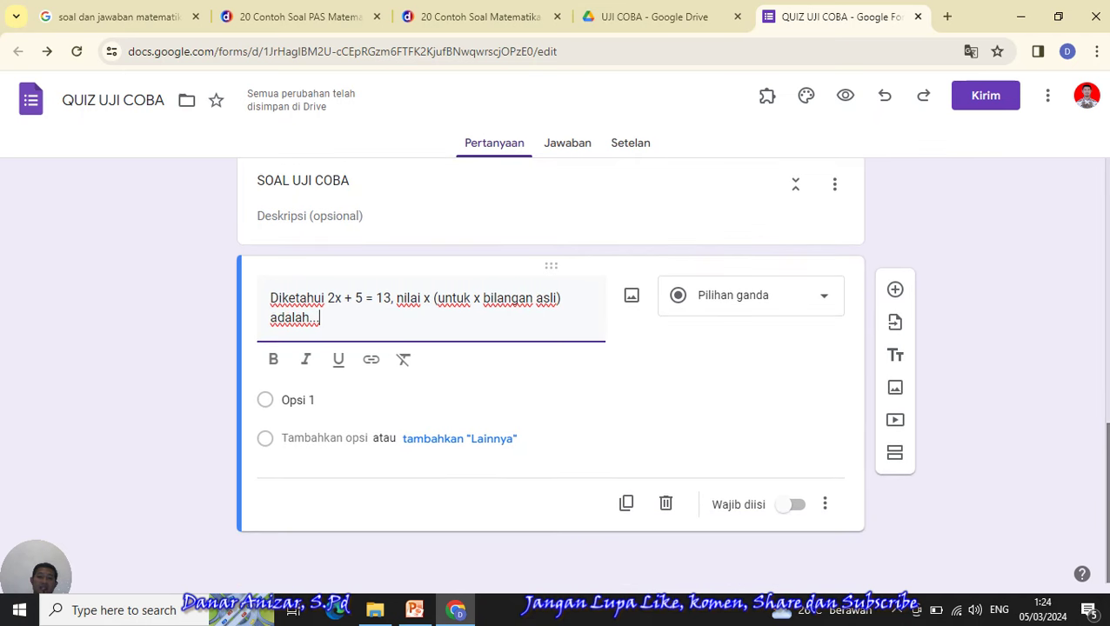
drag(362, 327, 252, 307)
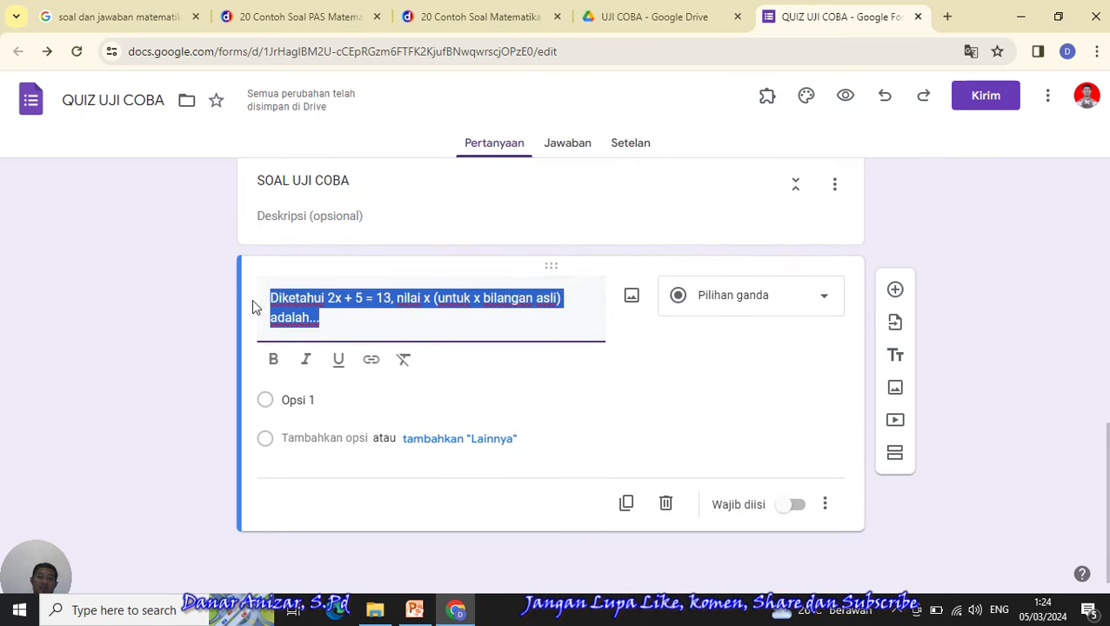
key(BackSpace)
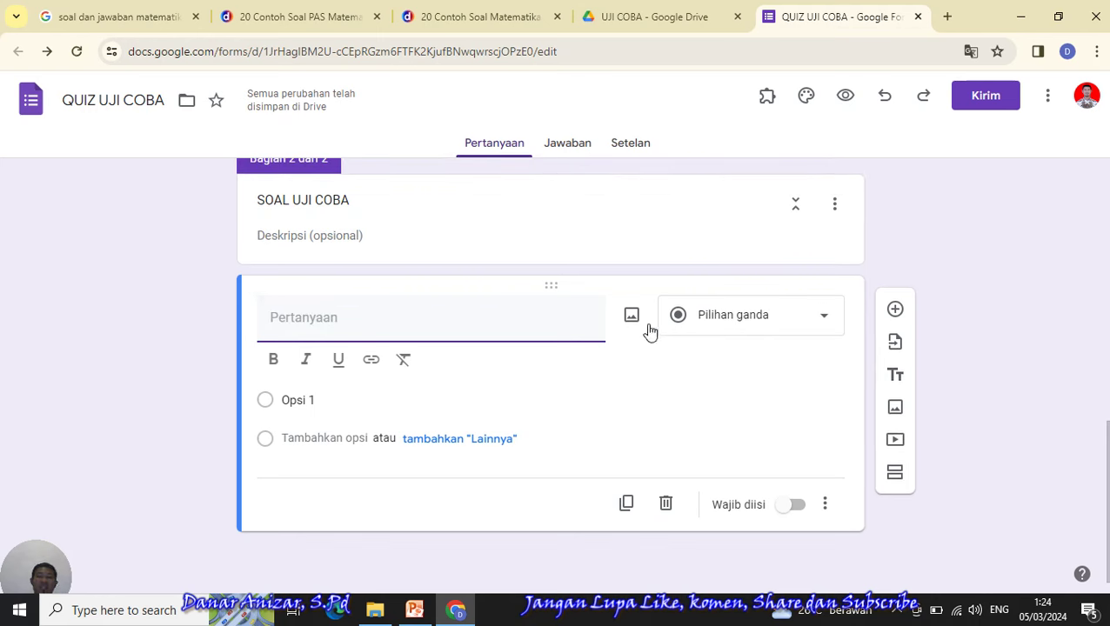
click(633, 318)
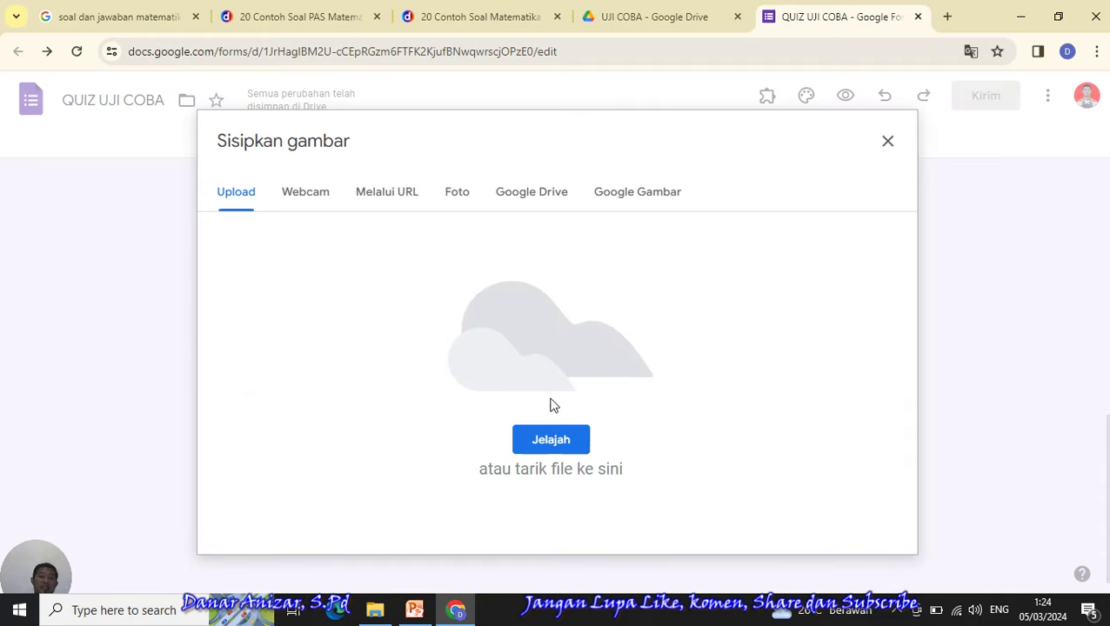
- Upload image file 10 from the Pictures folder into the question
click(548, 446)
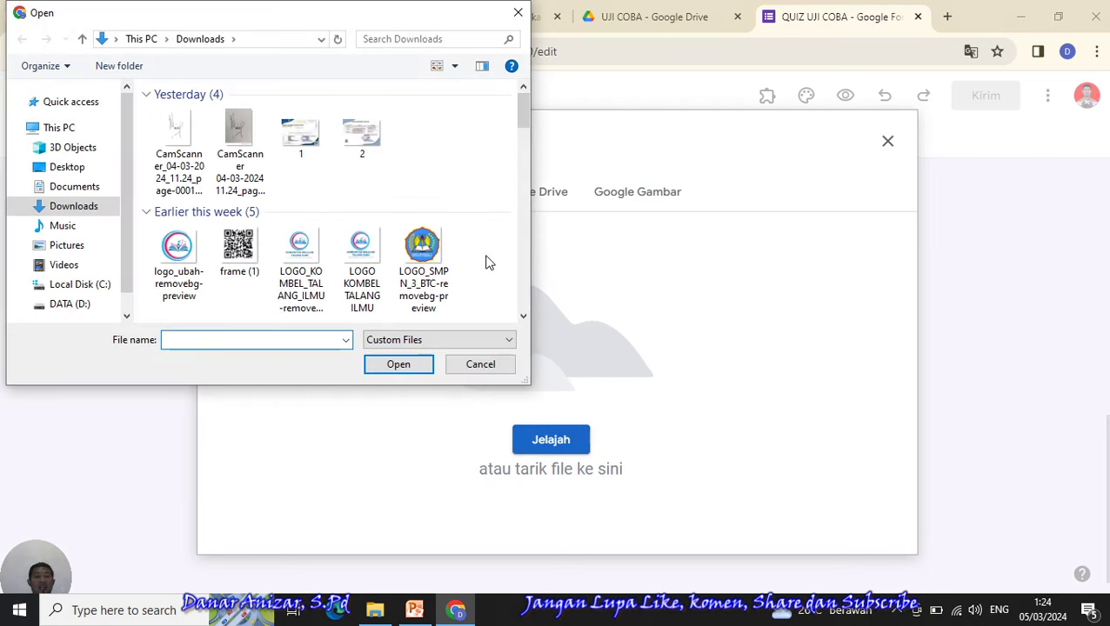
click(66, 251)
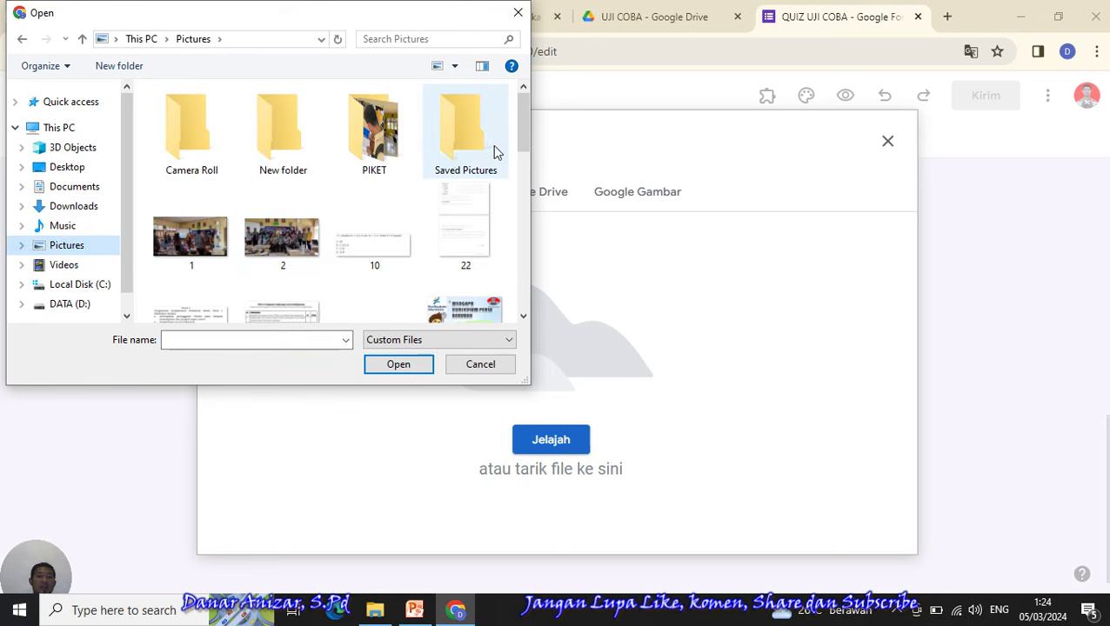
drag(526, 141, 524, 153)
click(354, 202)
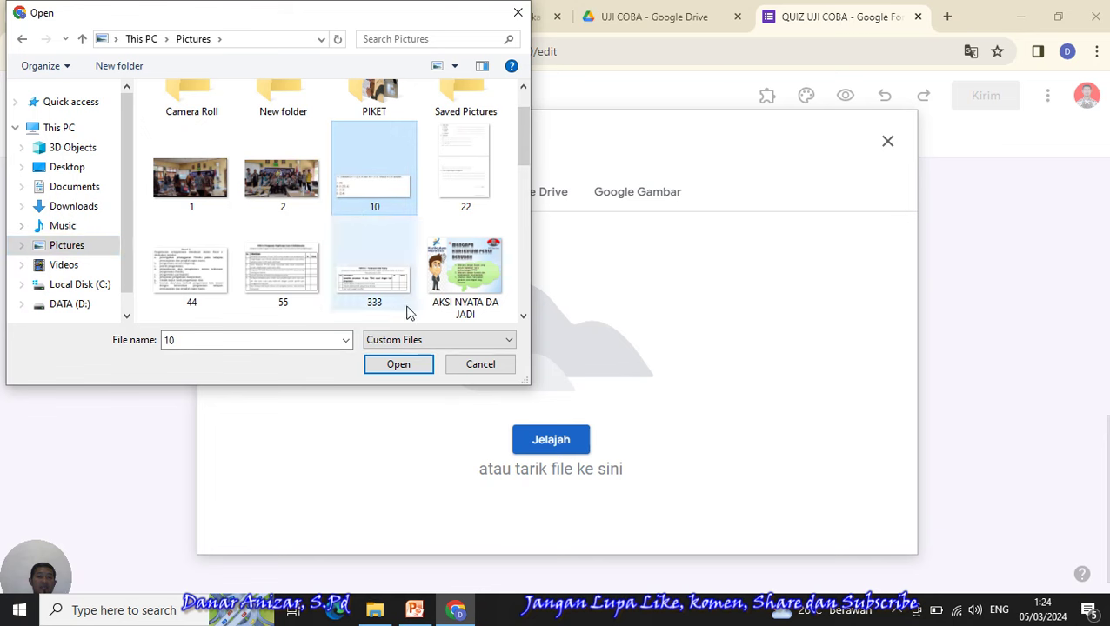
click(398, 366)
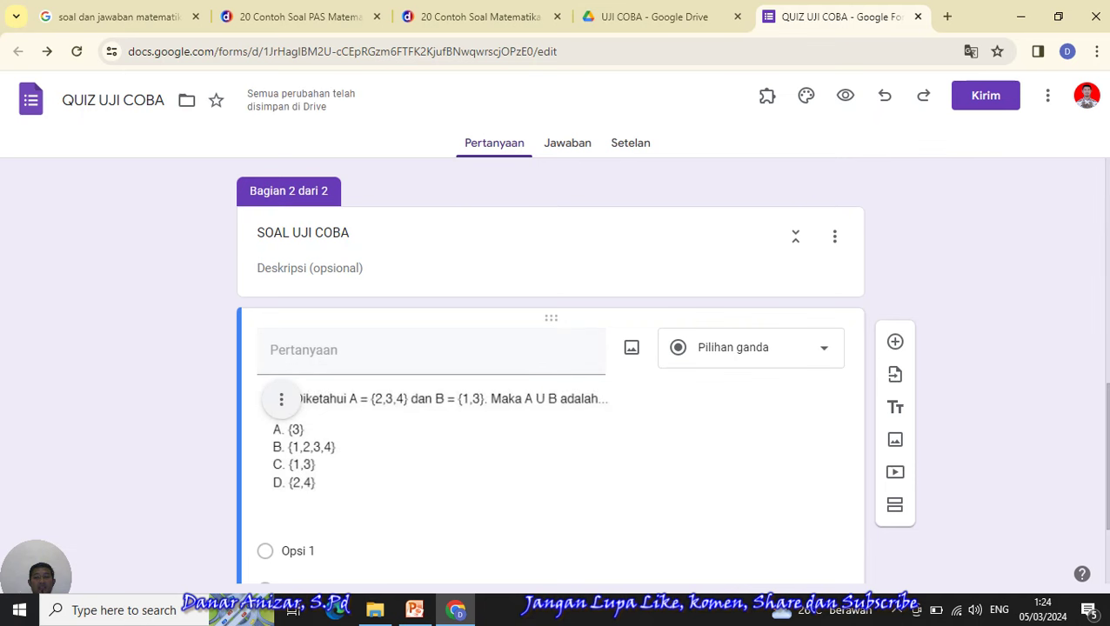
- Replace Opsi 1 with A and add answer options B, C and D
scroll(1103, 418, down, 1)
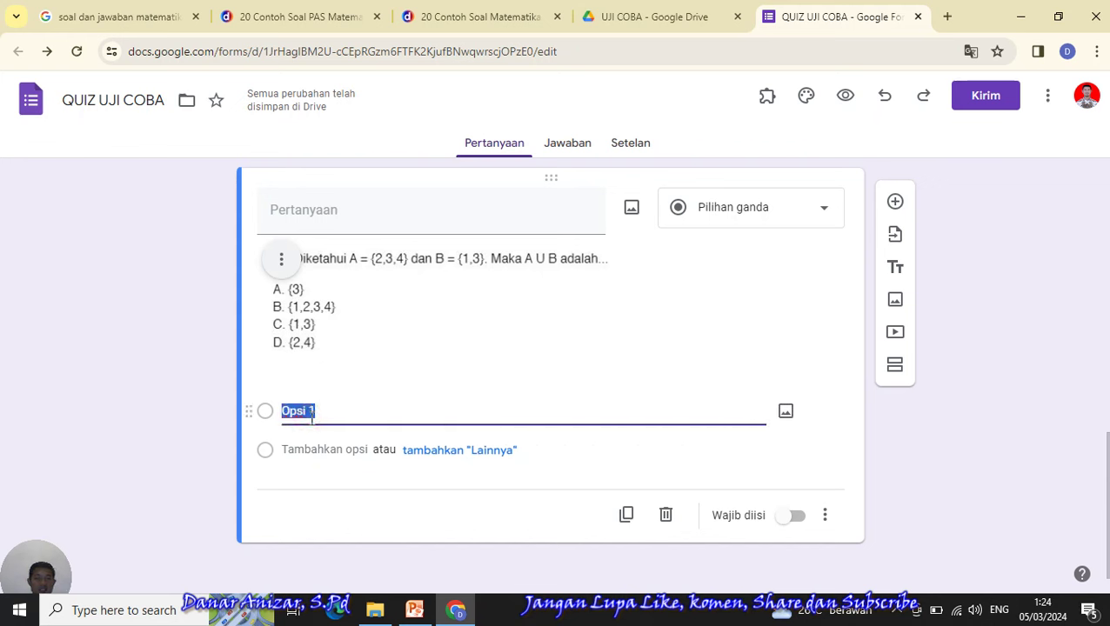
text(a)
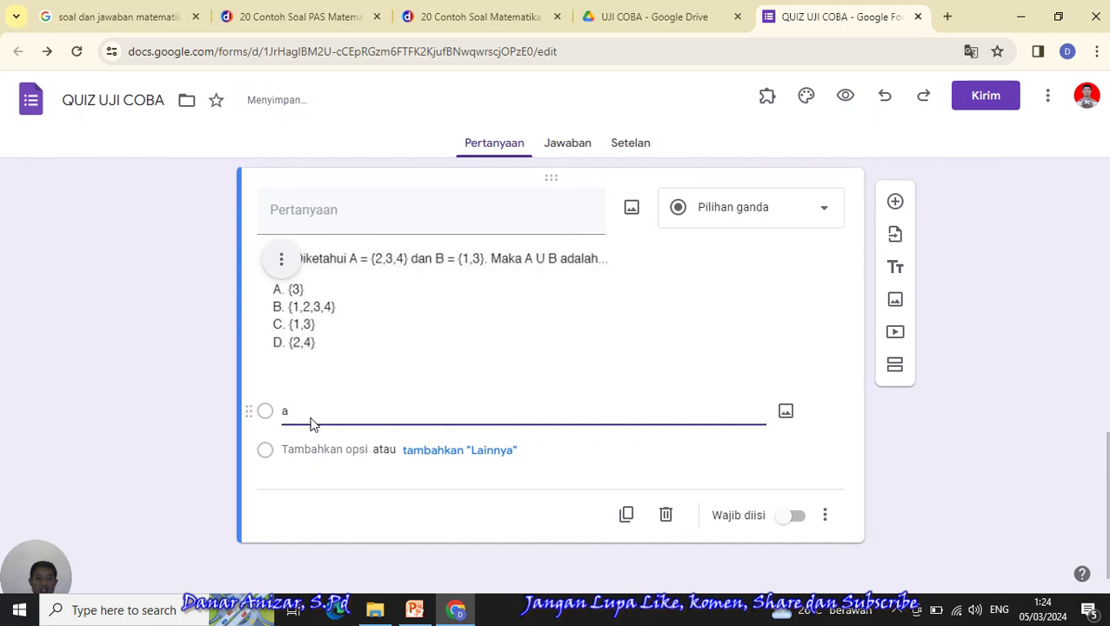
key(Return)
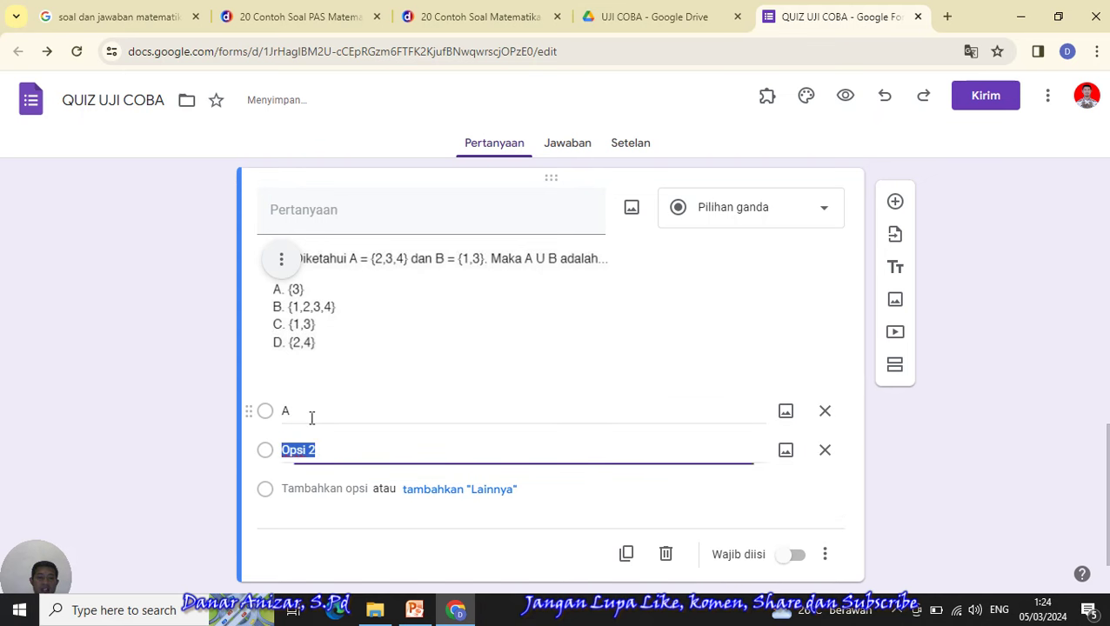
text(B)
key(Return)
text(C)
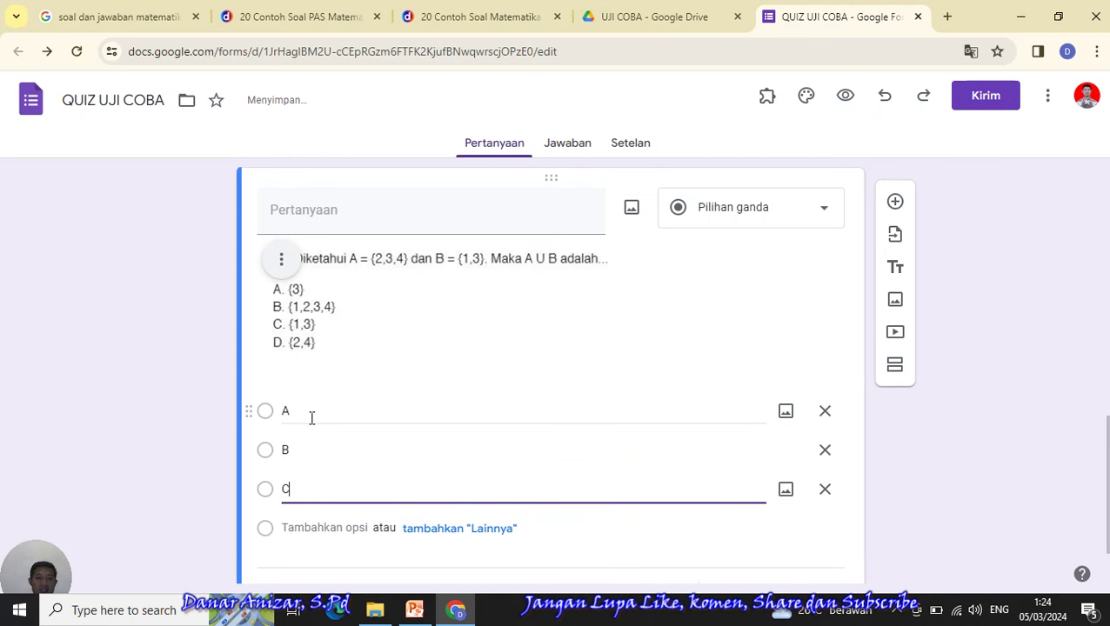
click(951, 406)
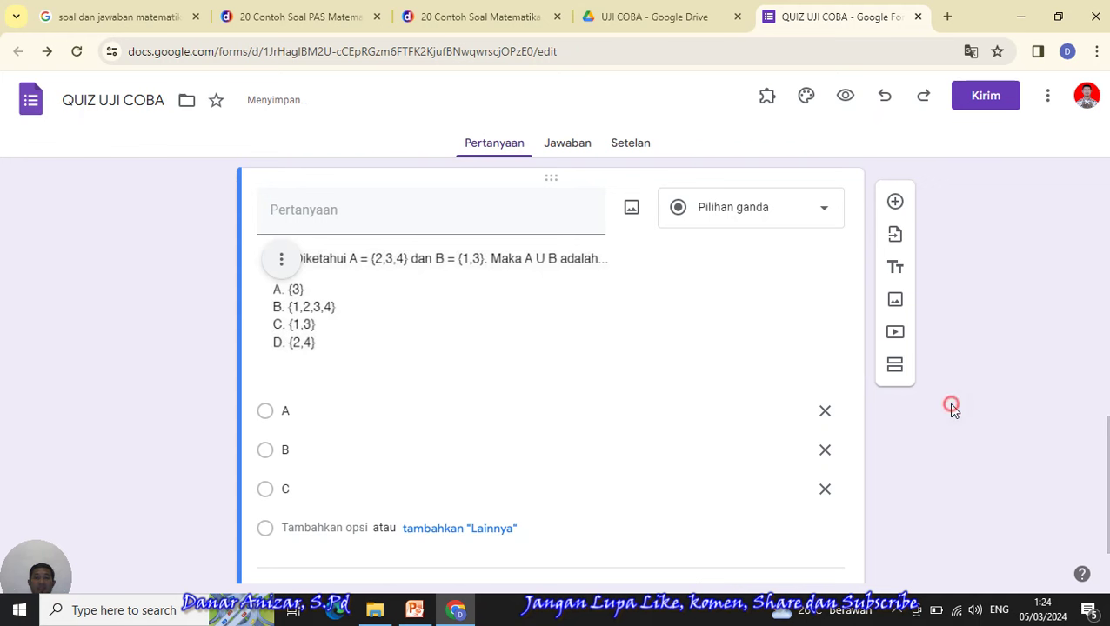
click(317, 528)
text(D)
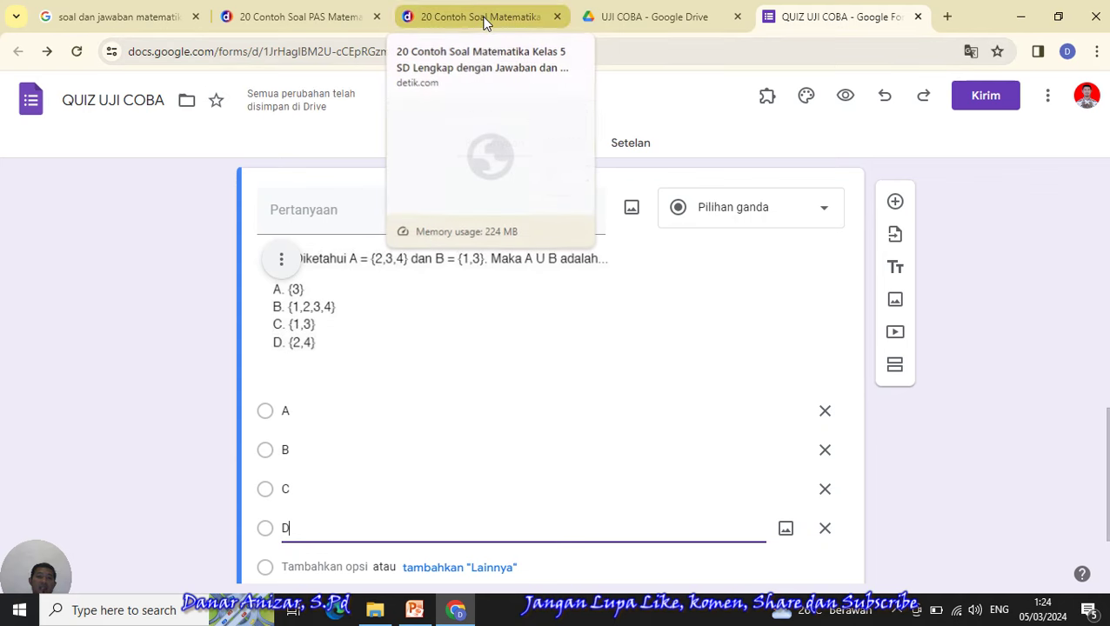
scroll(549, 369, up, 2)
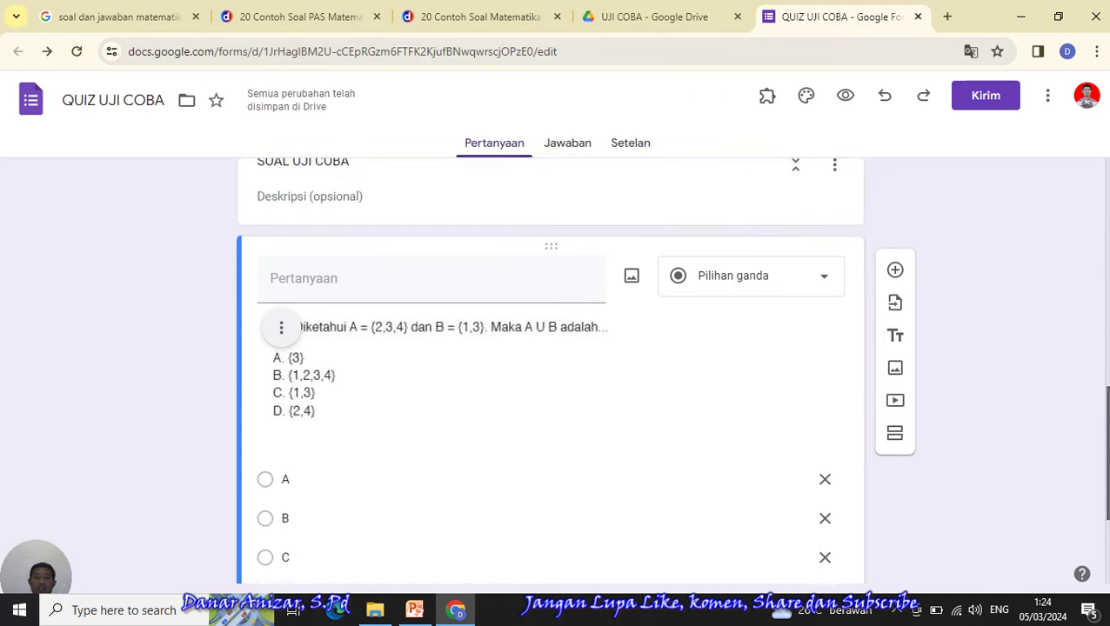
- Change the Google search query to 'soal dan jawaban PKN' and run it
click(120, 17)
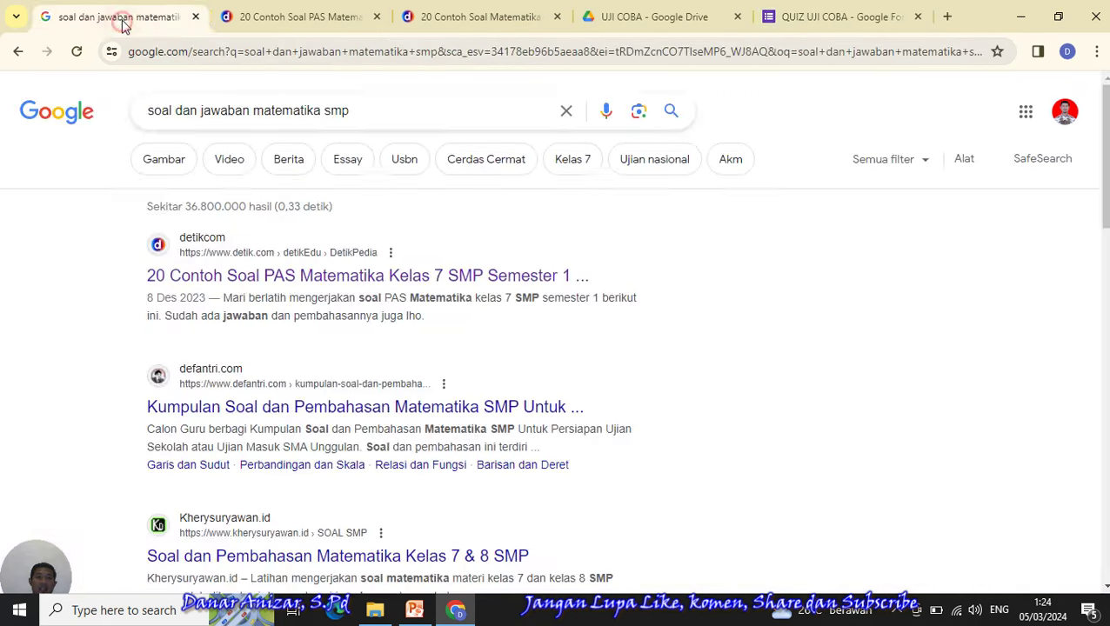
click(356, 111)
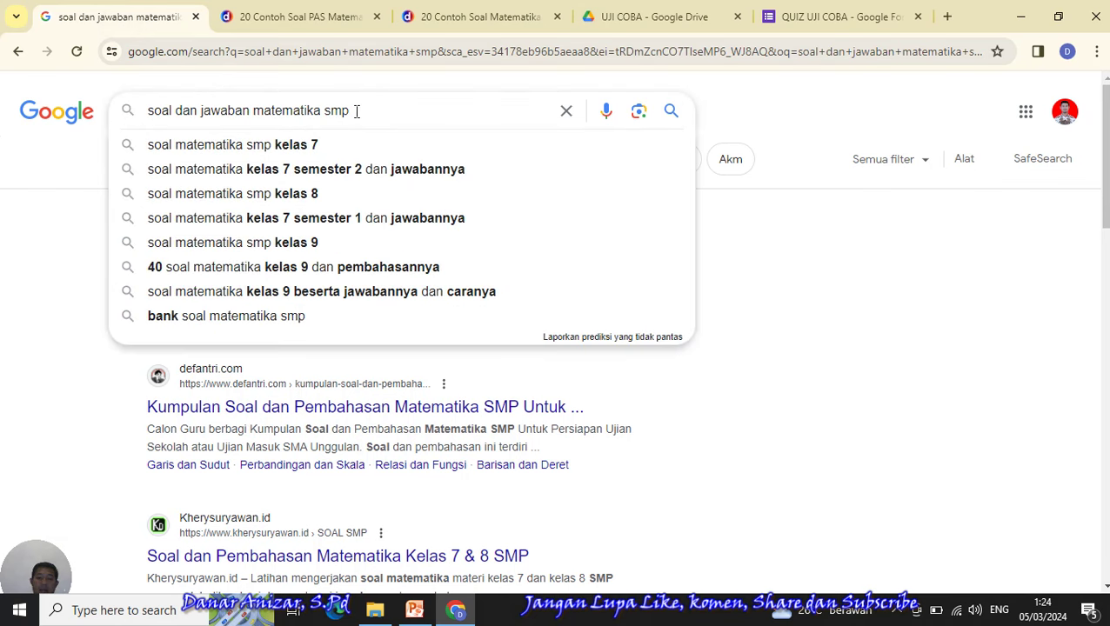
key(BackSpace)
key(BackSpace)
key(BackSpace)
key(BackSpace)
key(BackSpace)
key(BackSpace)
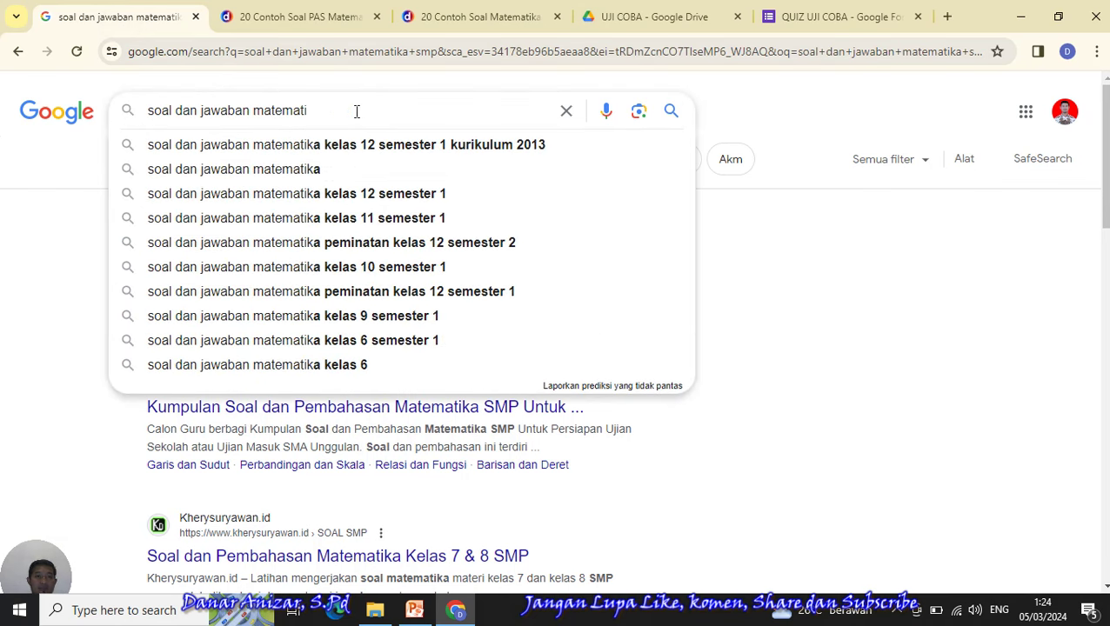
key(BackSpace)
key(BackSpace)
key(BackSpace)
key(BackSpace)
key(BackSpace)
key(BackSpace)
key(BackSpace)
key(BackSpace)
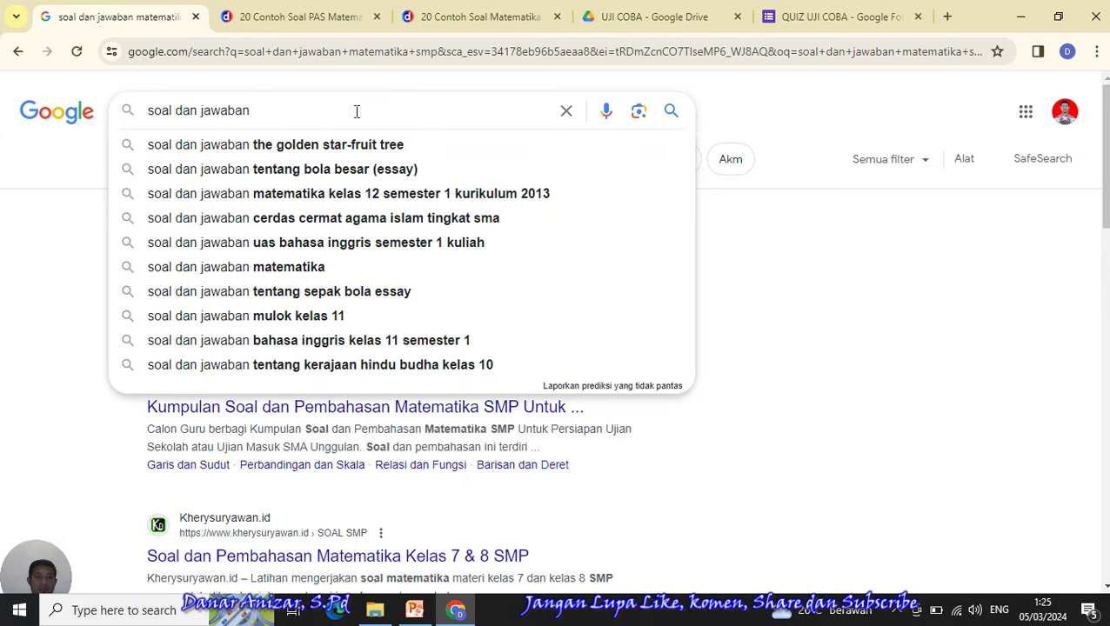
text(PKN)
key(Return)
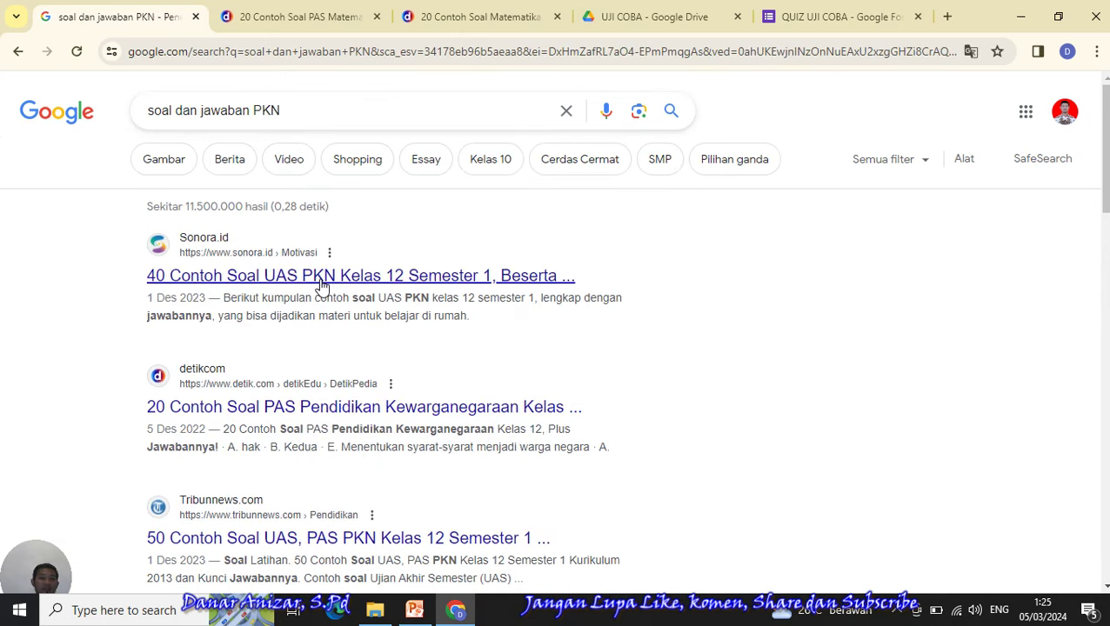
- Open the sonora.id article of 40 Kelas 12 PKN UAS questions in a new tab and view it
right_click(321, 287)
click(350, 298)
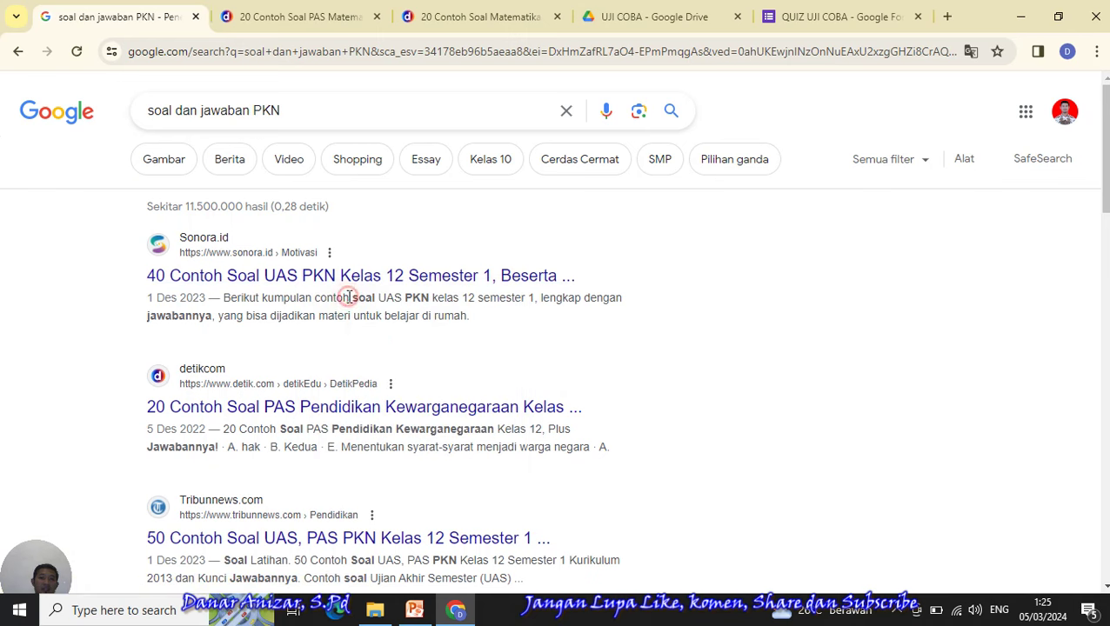
click(550, 19)
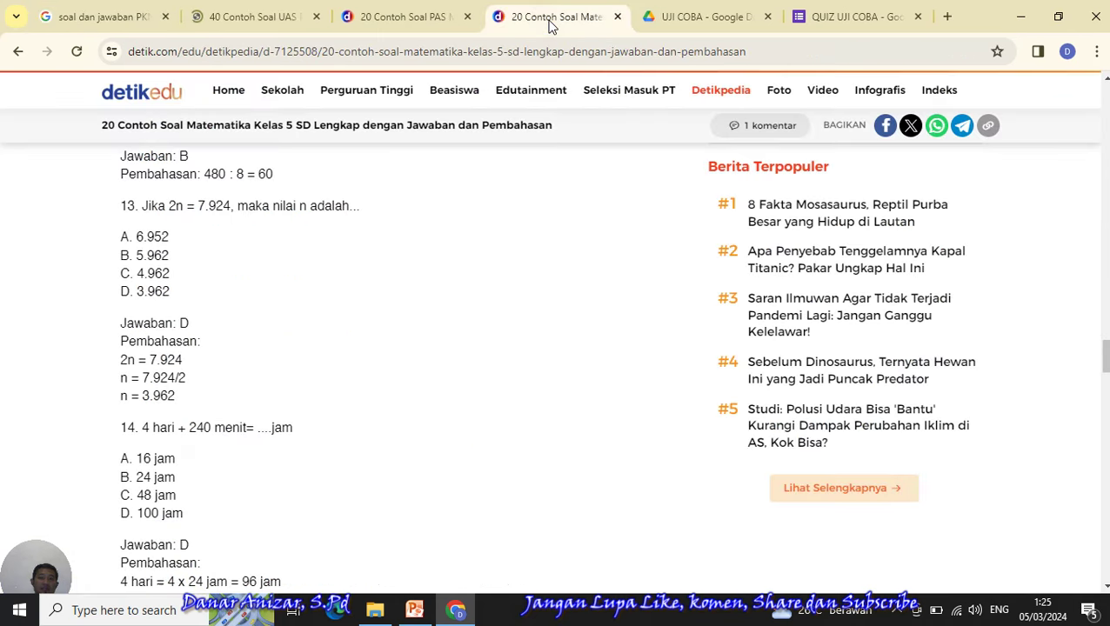
click(430, 20)
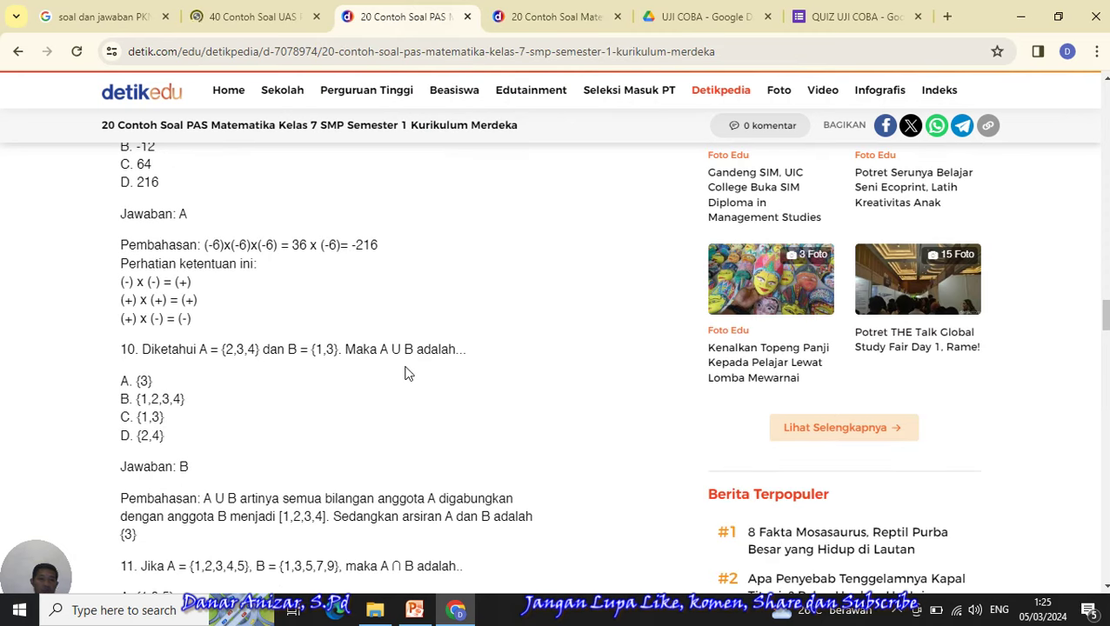
click(237, 7)
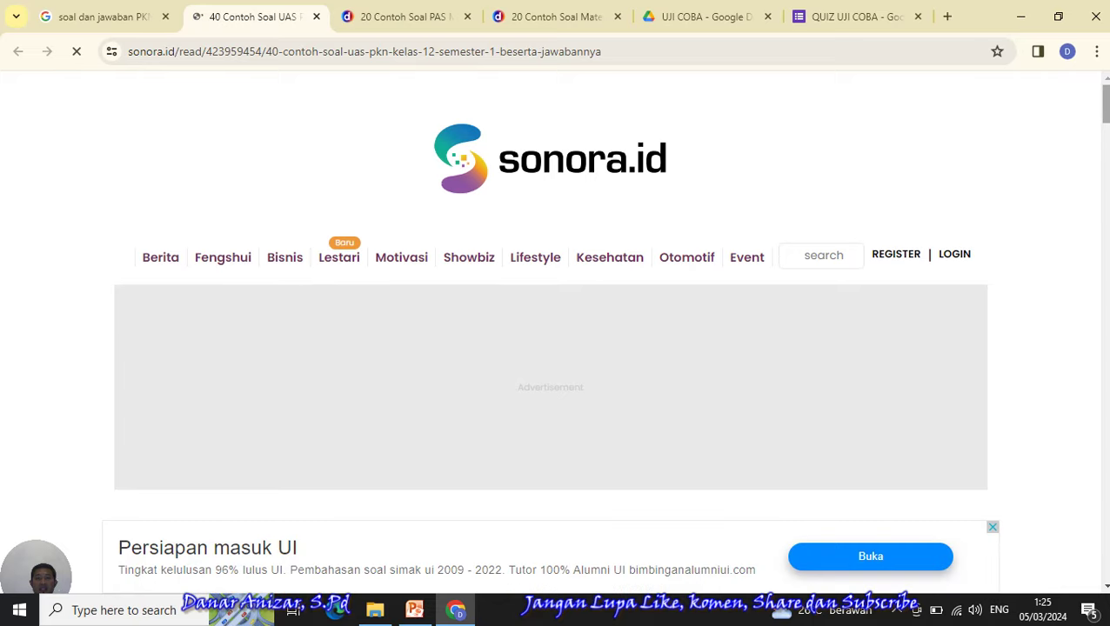
- Copy PKN question 1, 'Pancasila menjadi norma dasar negara', from sonora.id and return to the form
scroll(551, 348, down, 3)
scroll(550, 348, down, 5)
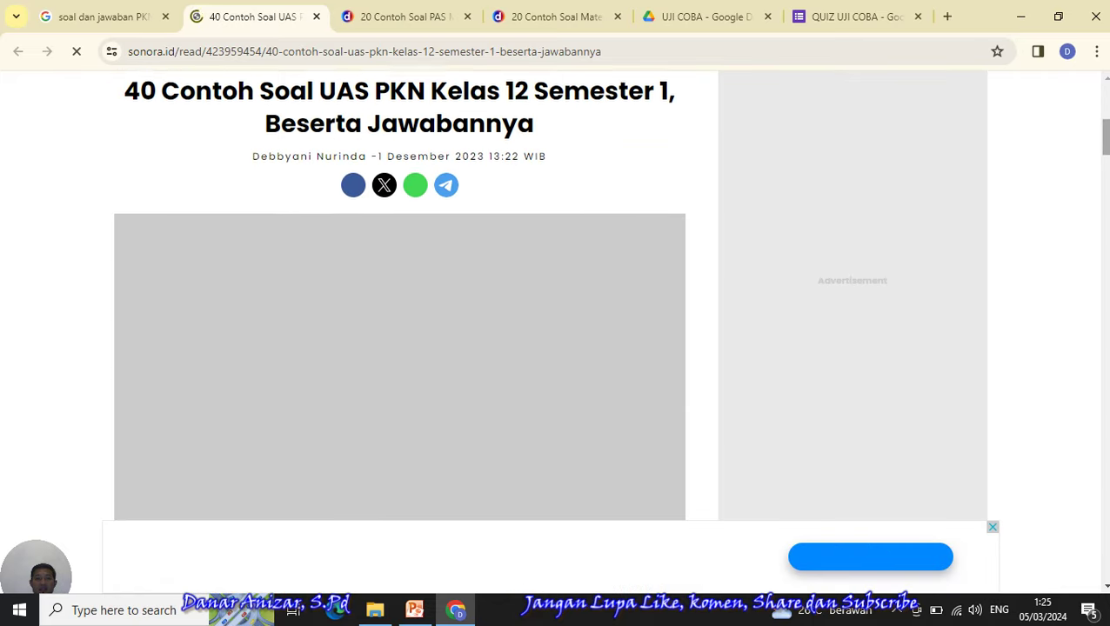
scroll(551, 348, down, 7)
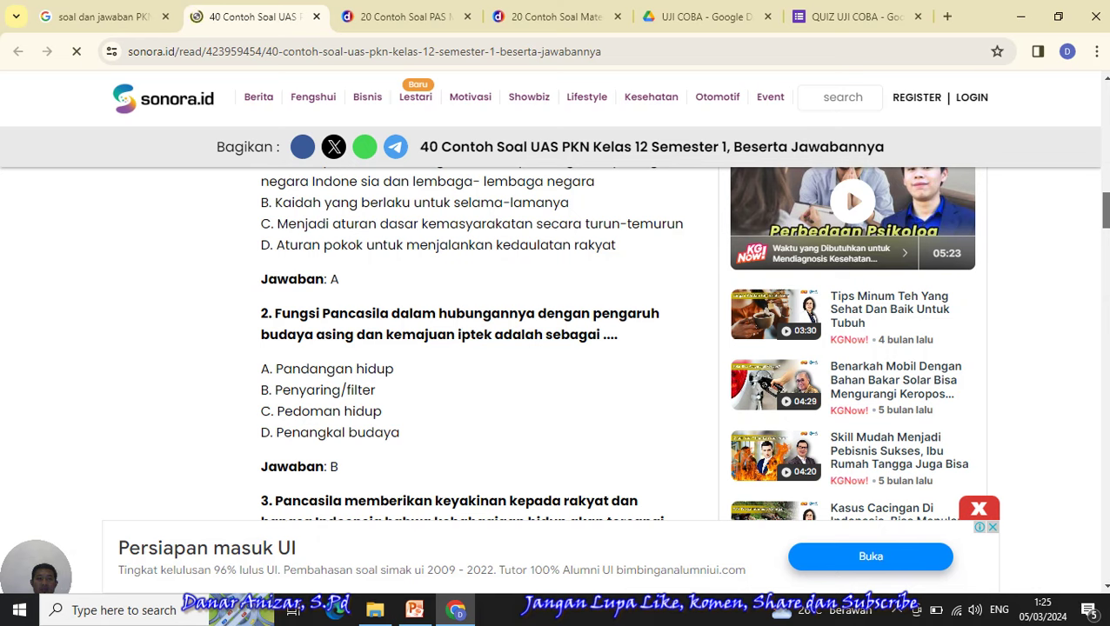
scroll(551, 348, up, 1)
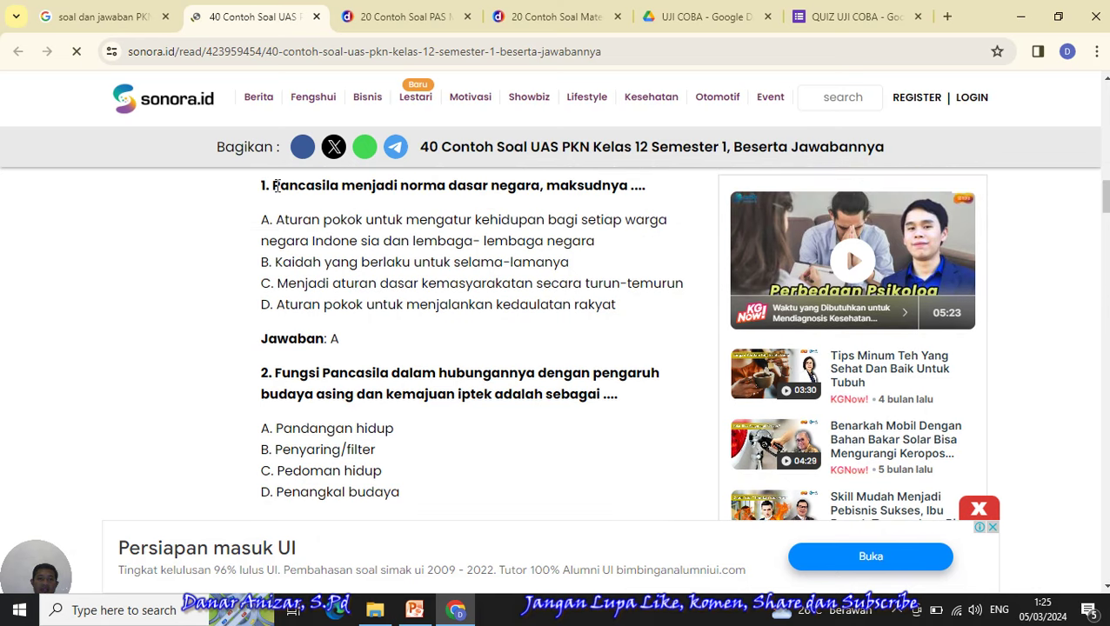
drag(272, 186, 655, 189)
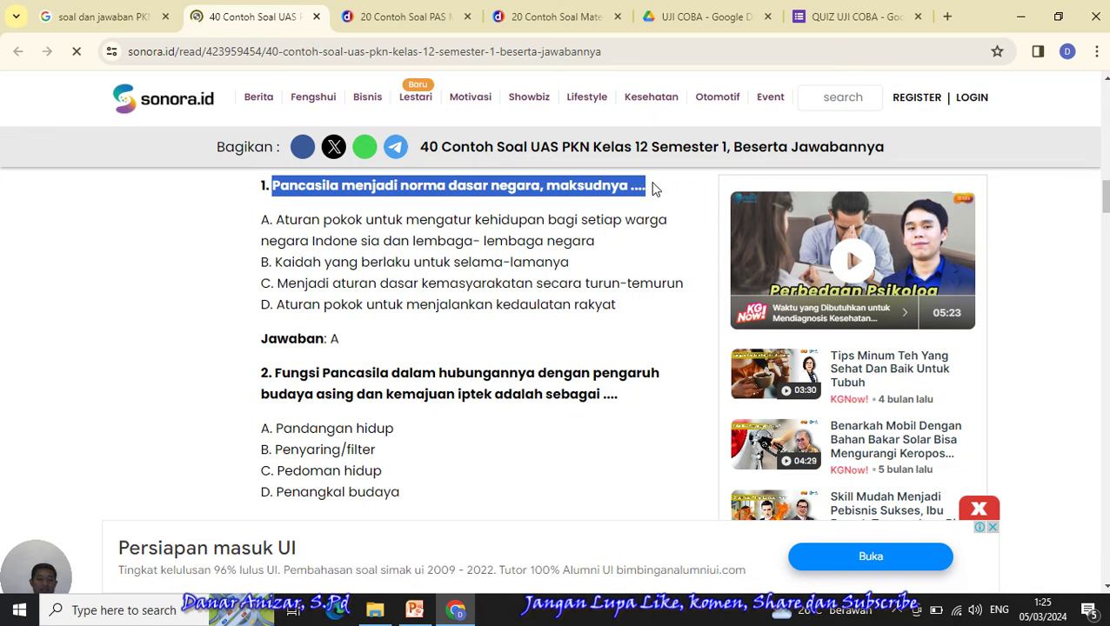
click(842, 17)
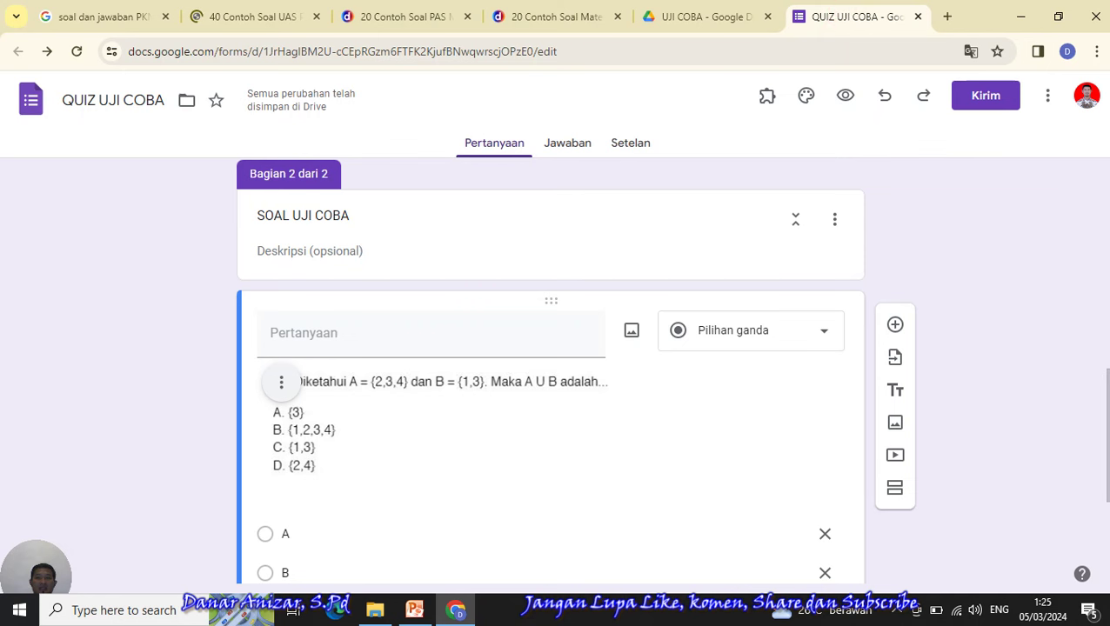
- Duplicate the math question and paste in the Pancasila question text, deleting the article credit
scroll(1035, 293, down, 2)
click(627, 556)
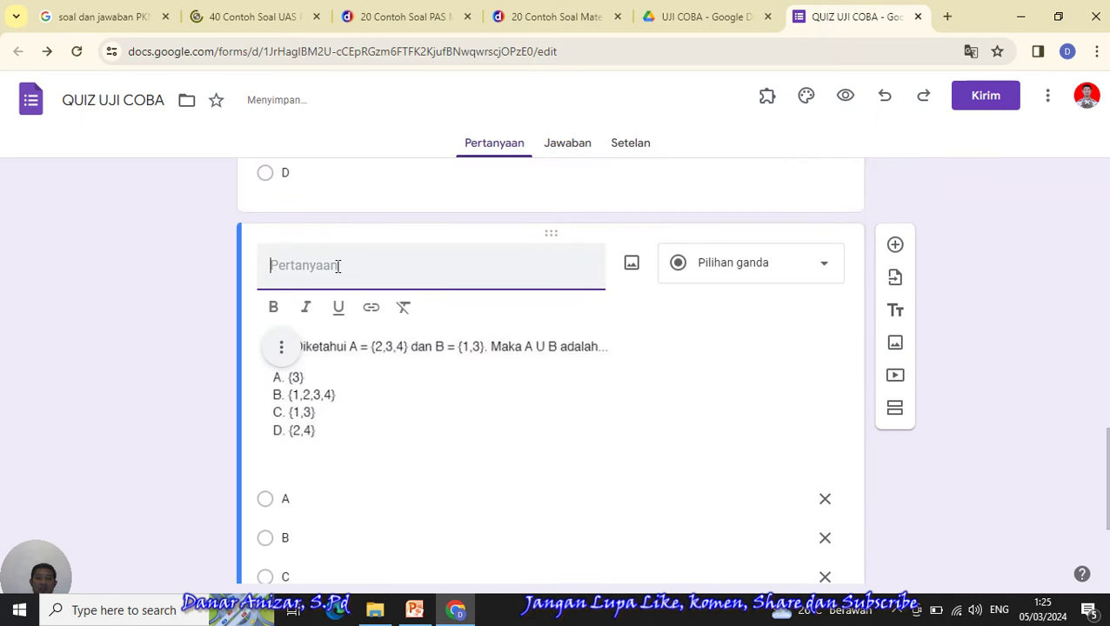
key(ctrl+v)
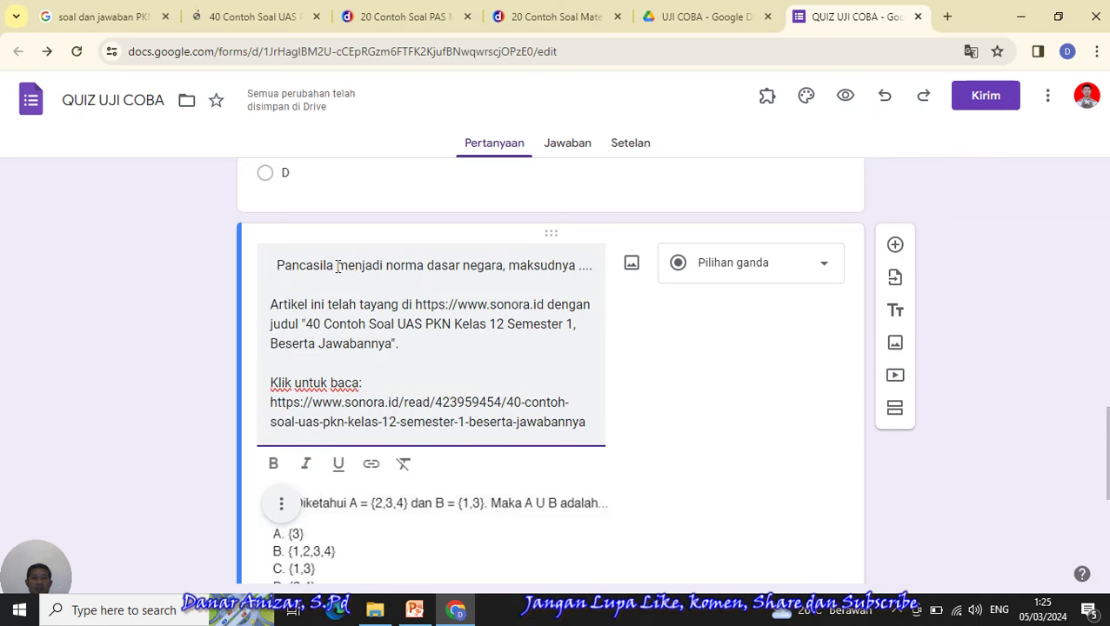
drag(588, 422, 268, 306)
key(BackSpace)
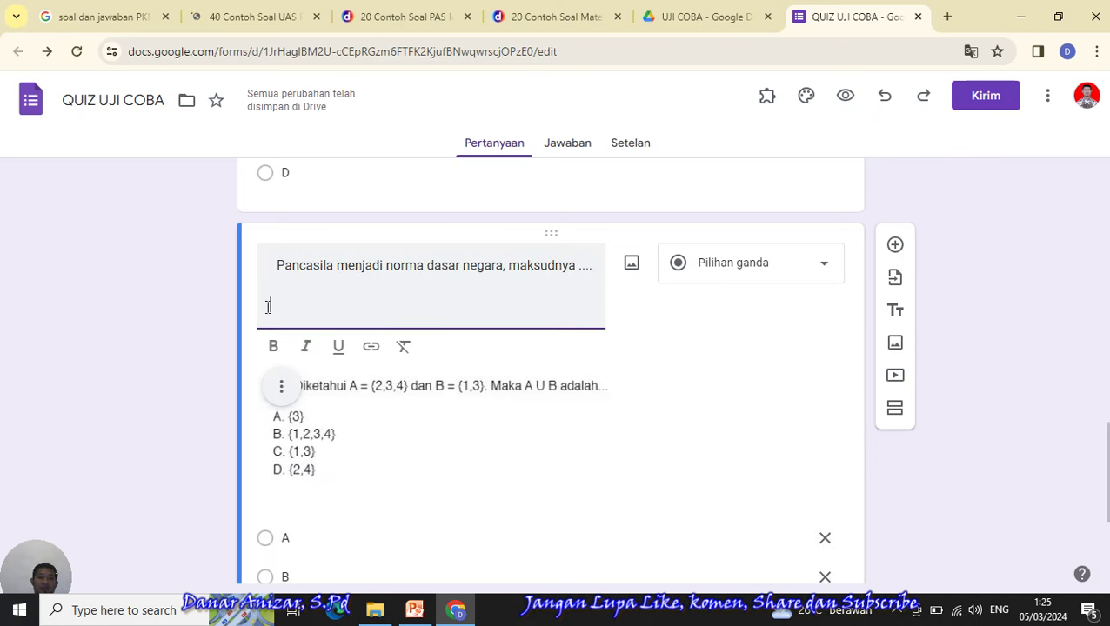
- Delete the copied math image from the new Pancasila question
click(282, 389)
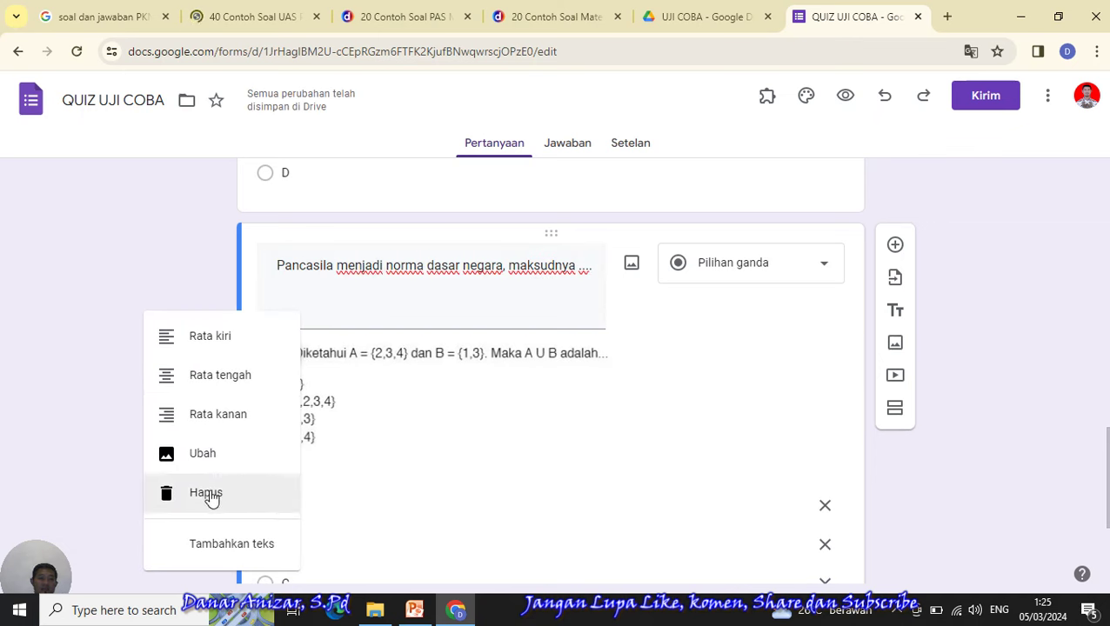
click(689, 320)
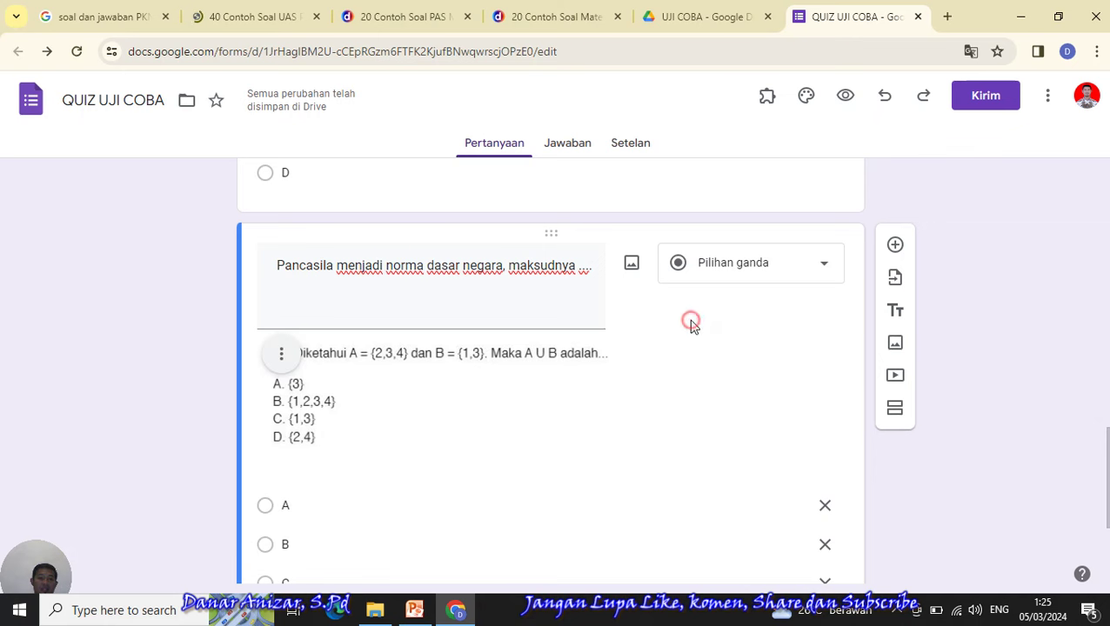
click(282, 354)
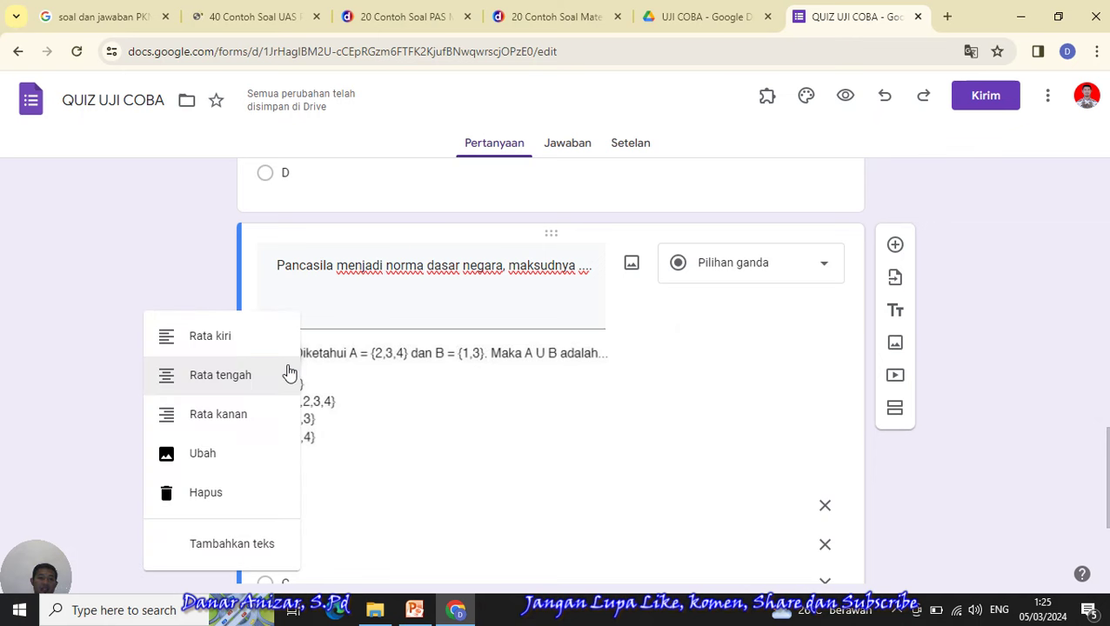
click(205, 495)
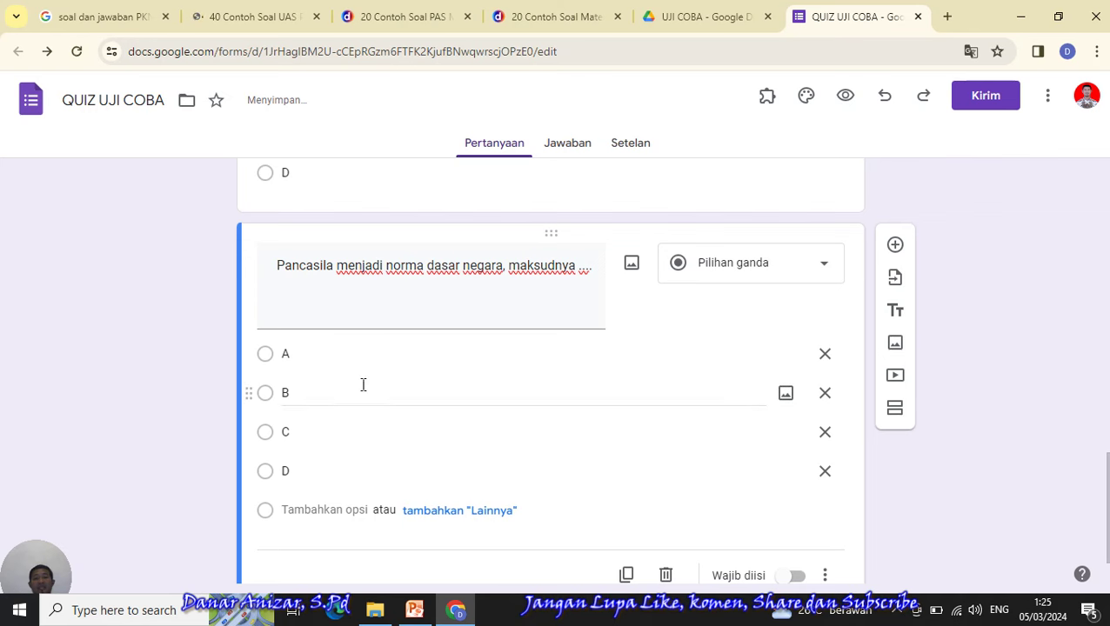
- Dismiss the sonora.id ad and notification prompt, then select question 1's answer options A–D
click(232, 9)
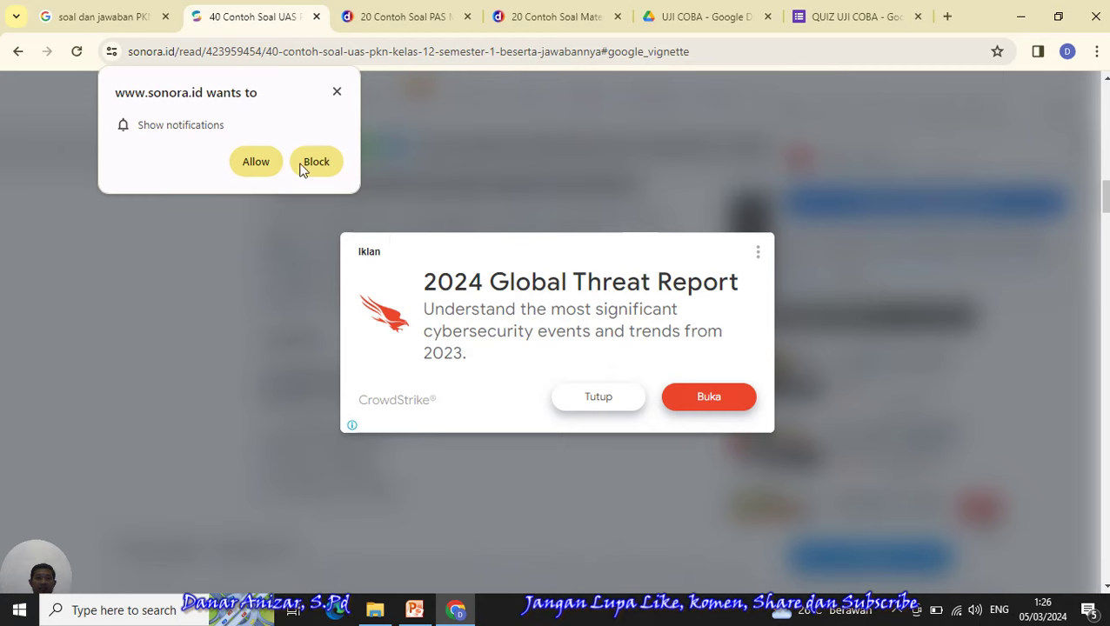
key(alt+Left)
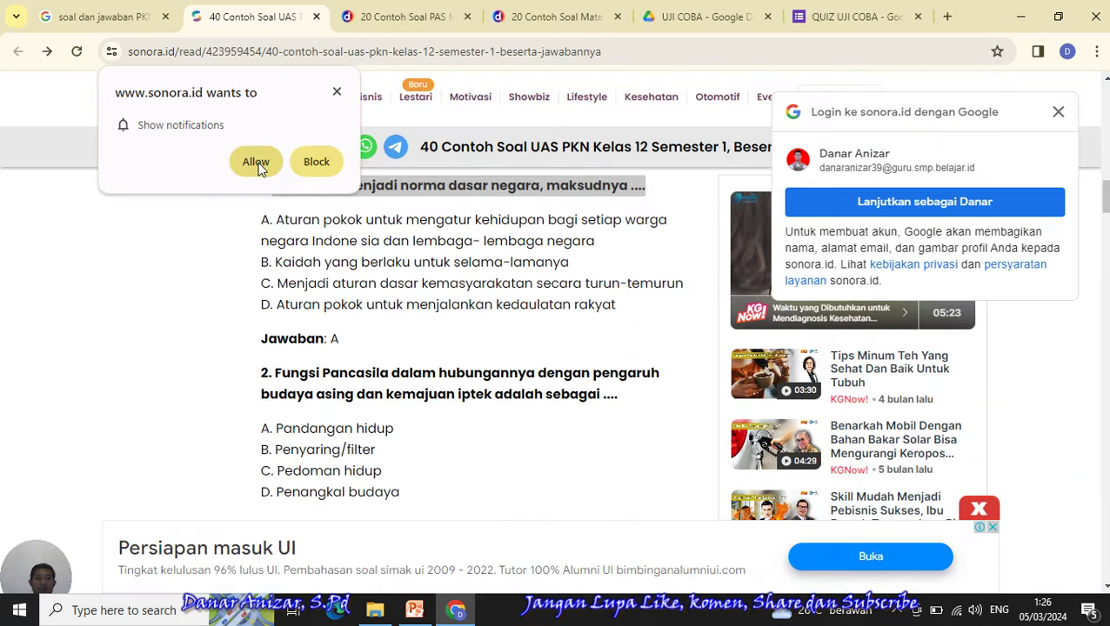
click(255, 163)
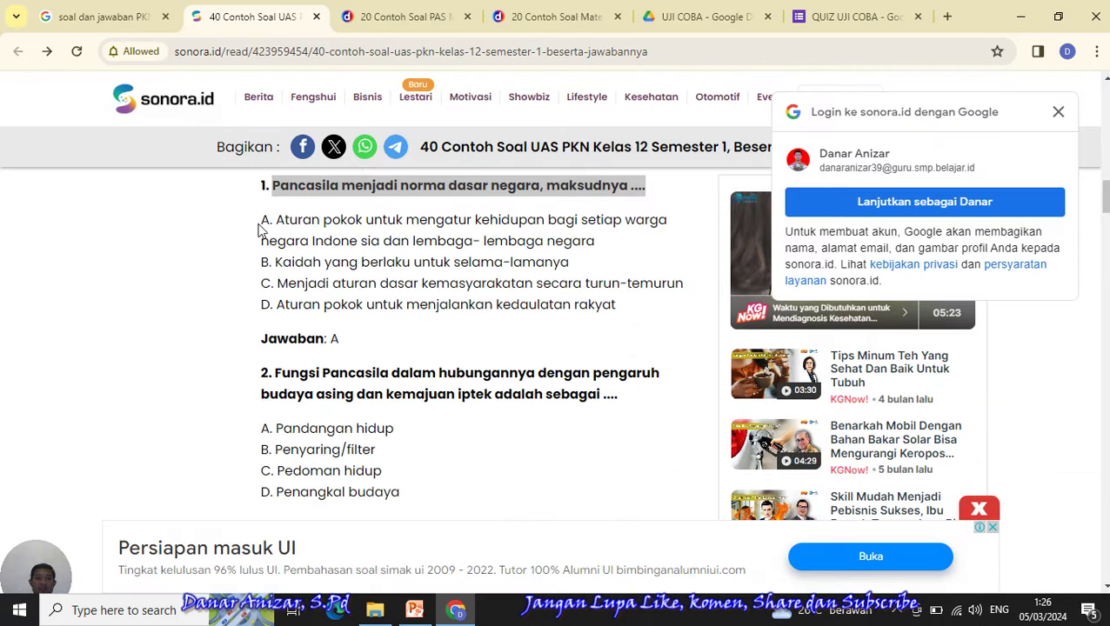
drag(264, 225, 630, 320)
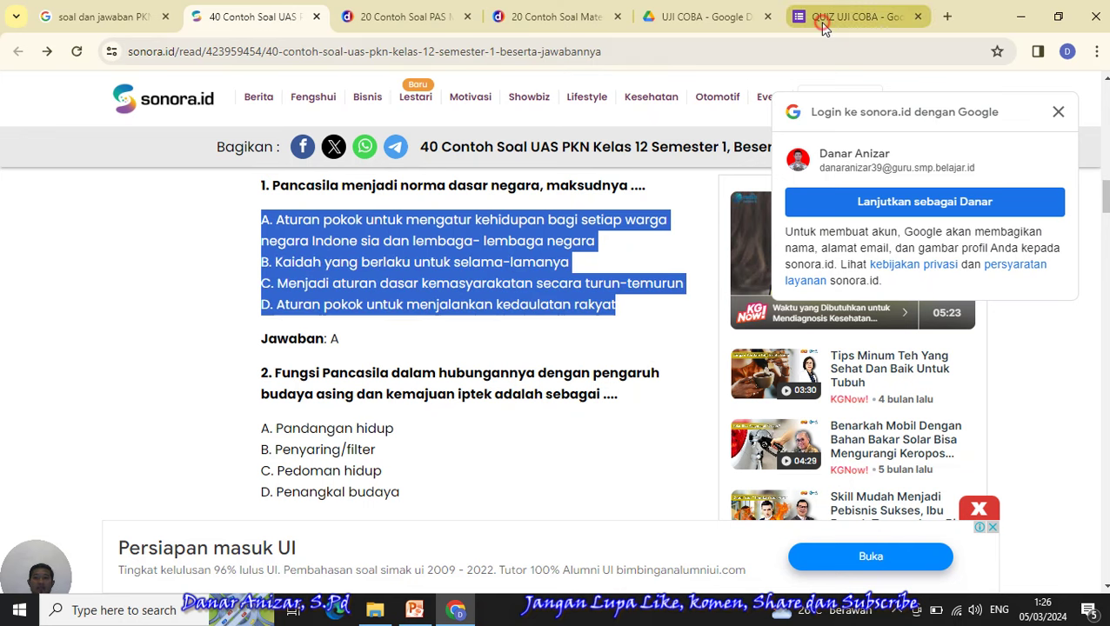
click(854, 17)
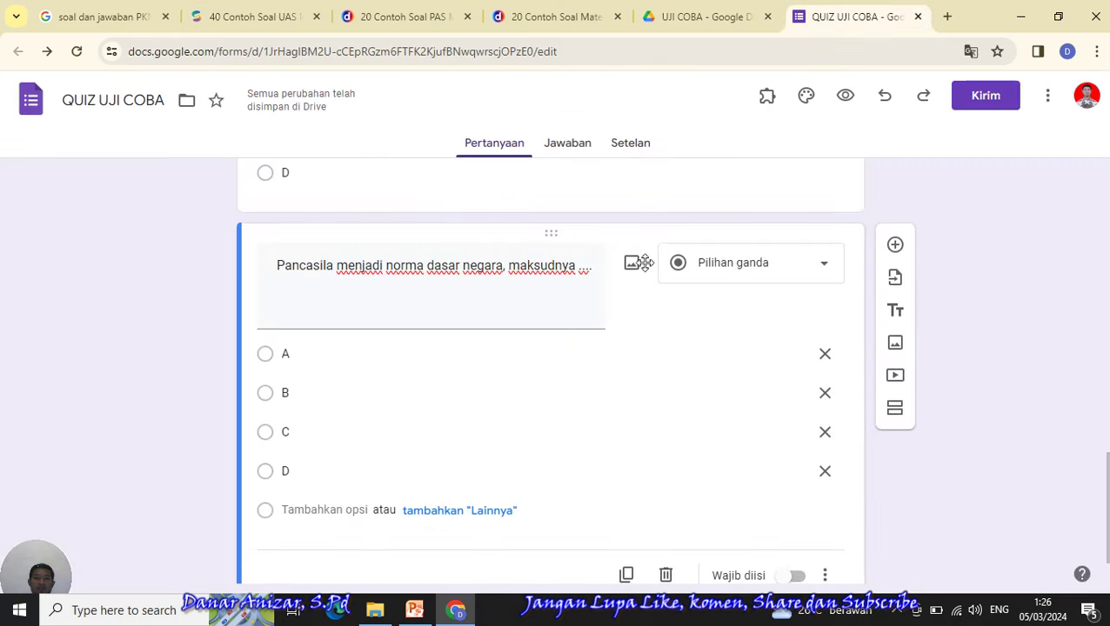
- Delete the extra answer options and pasted article lines, leaving one empty Pancasila answer option
click(827, 471)
click(827, 438)
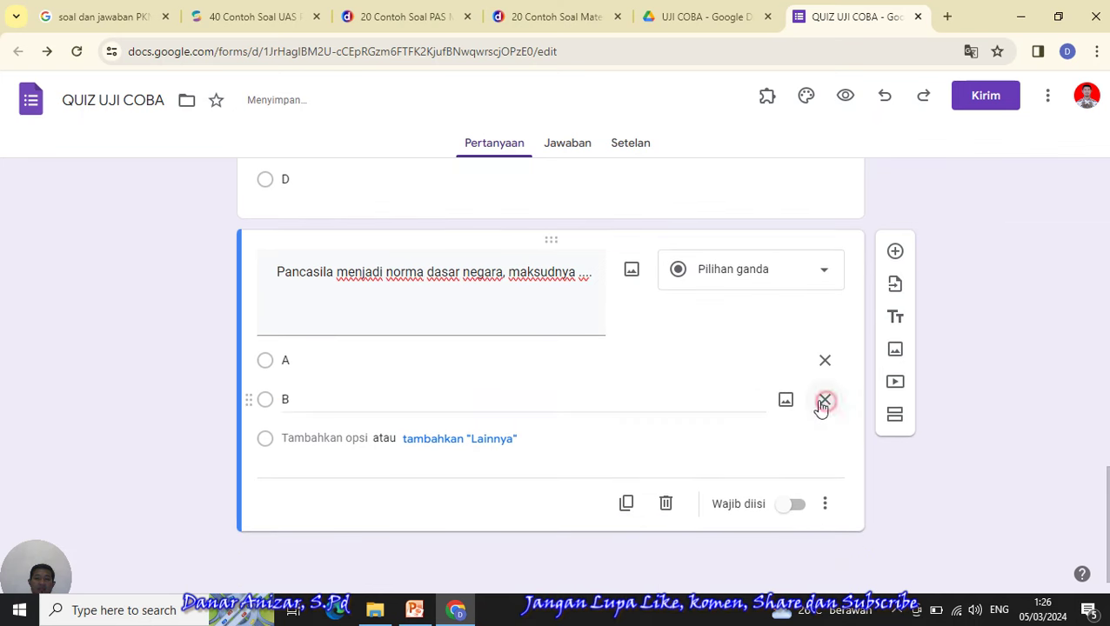
click(823, 405)
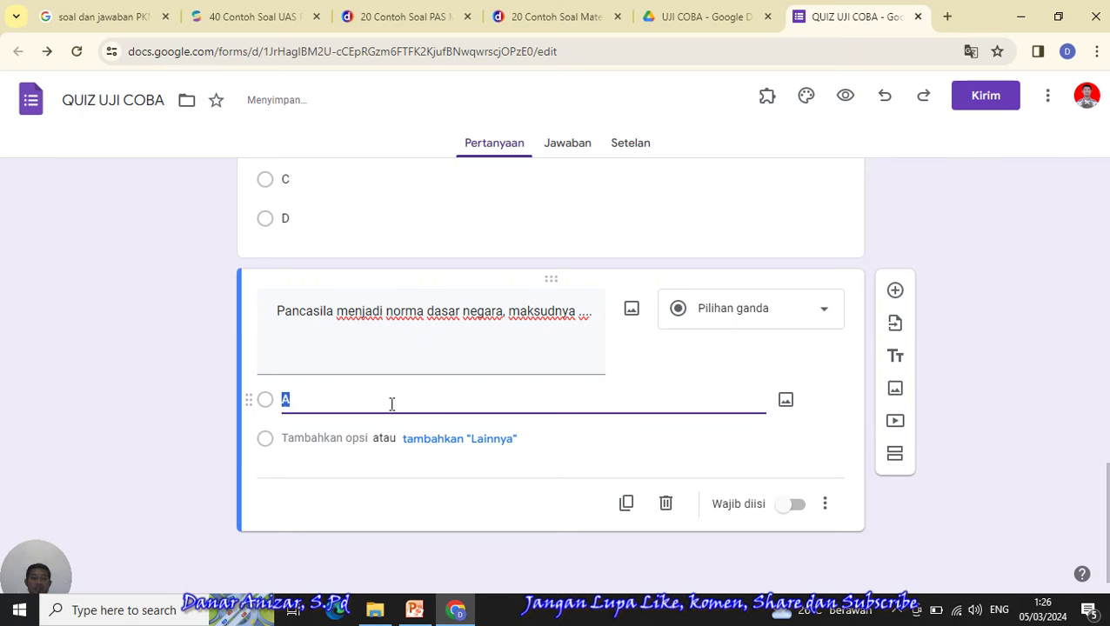
key(ctrl+v)
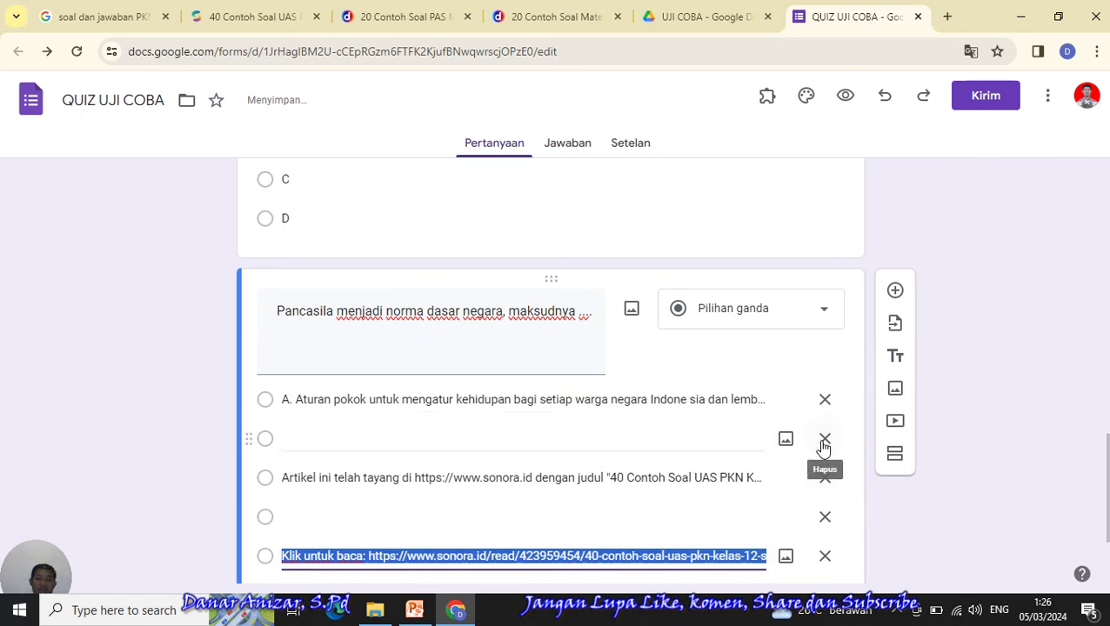
click(824, 439)
click(829, 483)
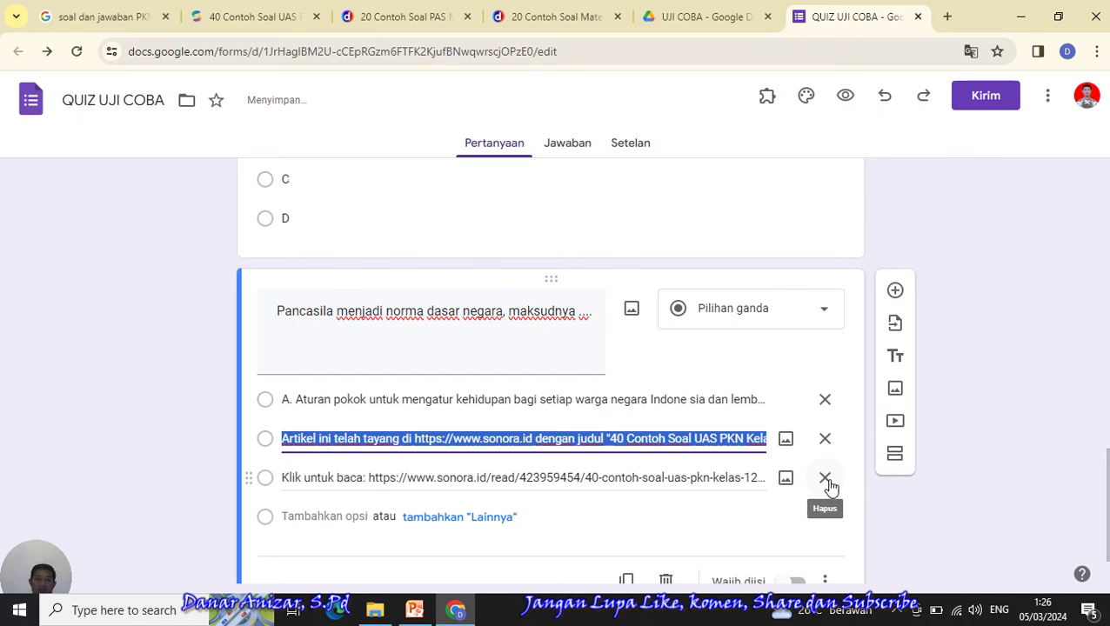
click(824, 439)
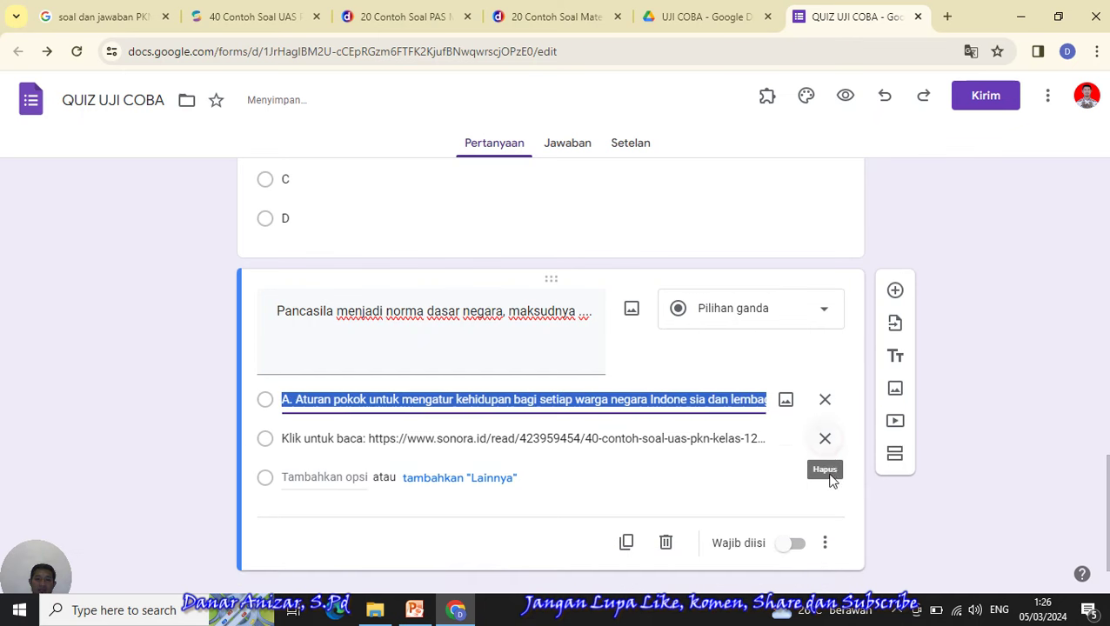
click(824, 441)
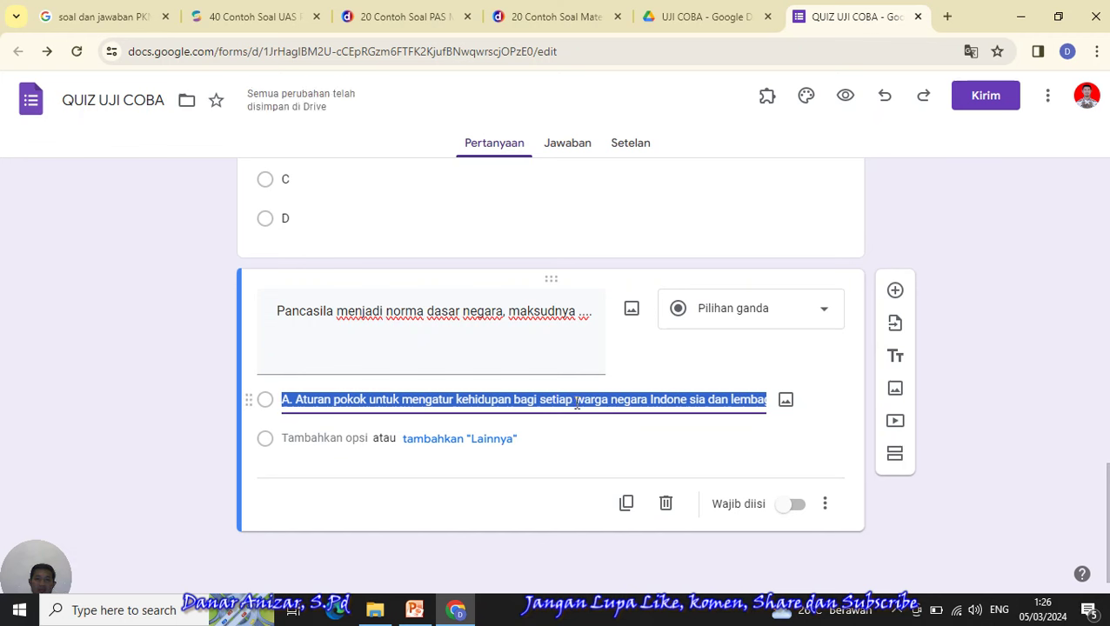
key(BackSpace)
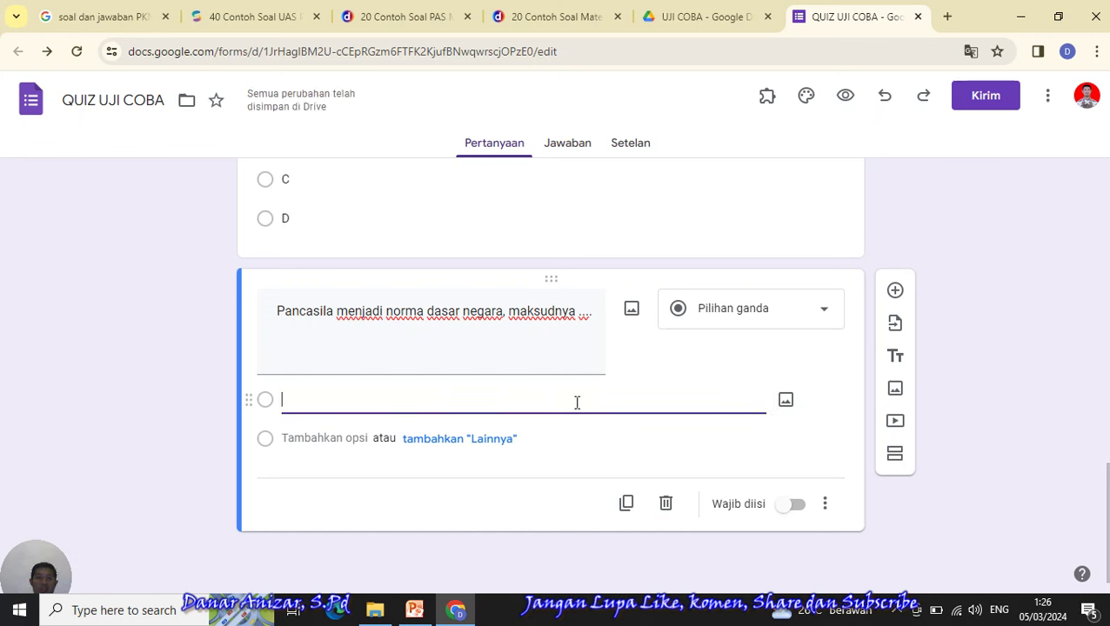
- Highlight answer A's full text in the sonora.id article, then return to the quiz form
click(237, 26)
click(393, 256)
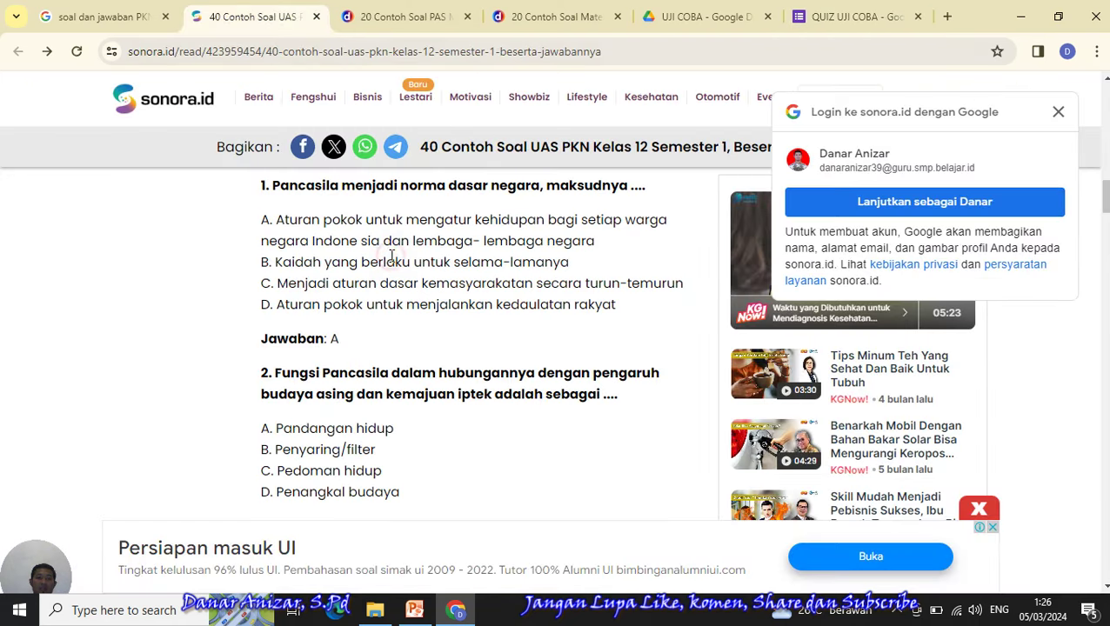
drag(262, 219, 609, 242)
key(ctrl+c)
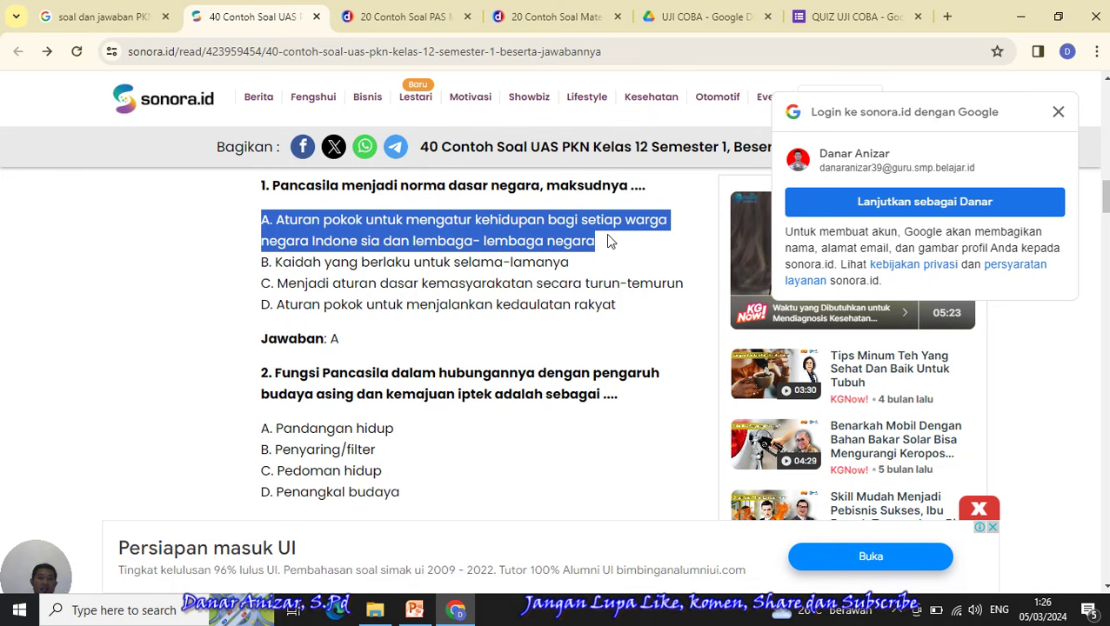
click(856, 12)
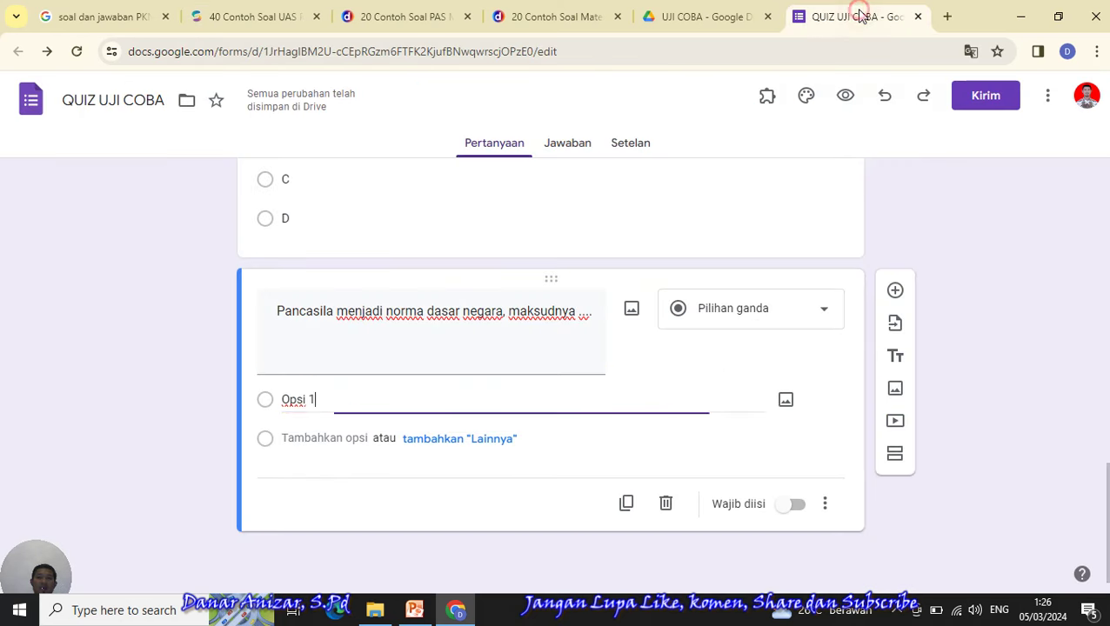
- Paste answer A over Opsi 1 and remove the extra pasted link, blank and credit options
drag(332, 404, 284, 404)
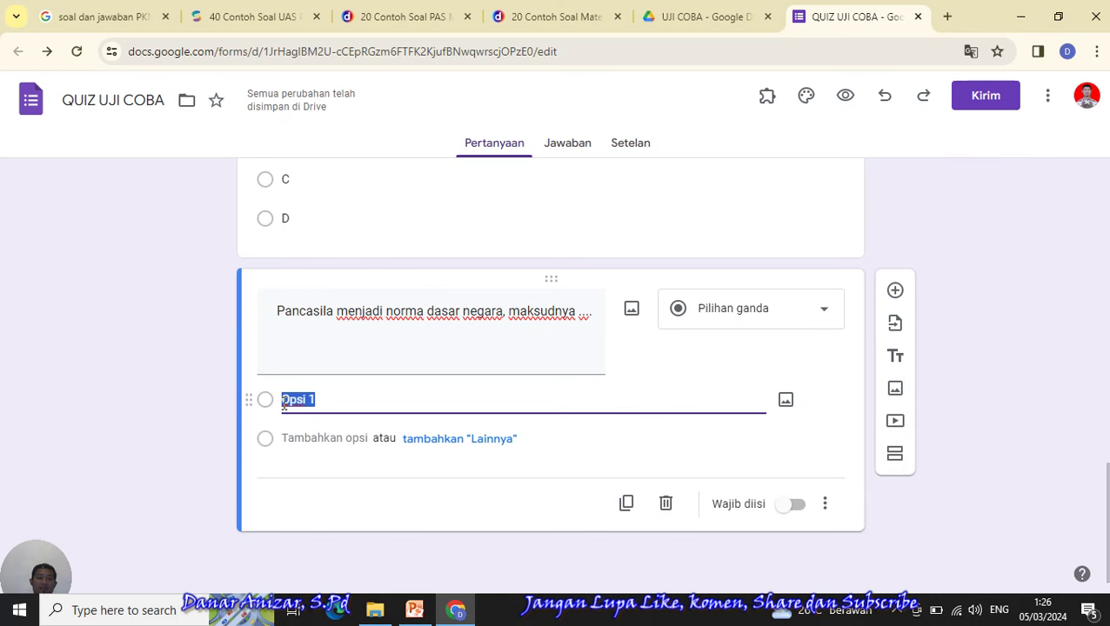
right_click(284, 405)
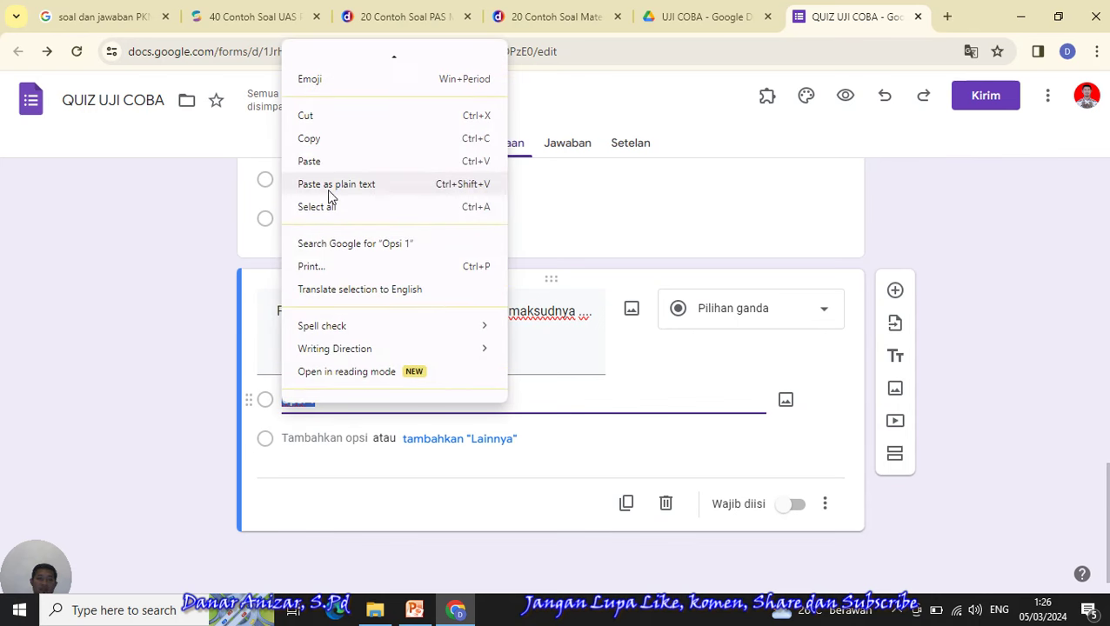
click(320, 164)
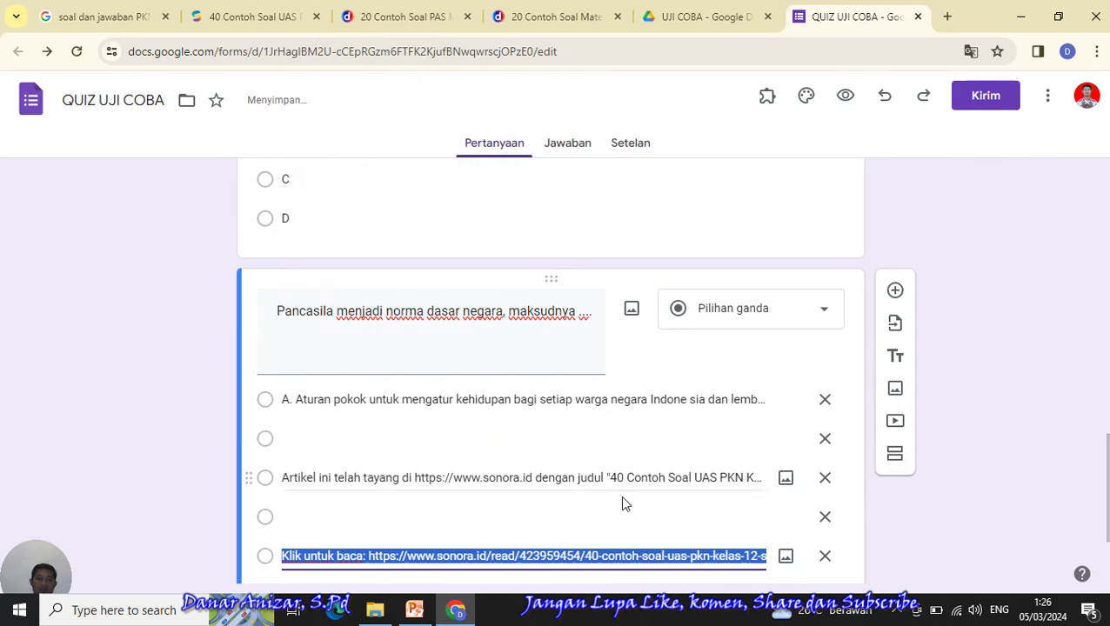
click(825, 556)
click(825, 517)
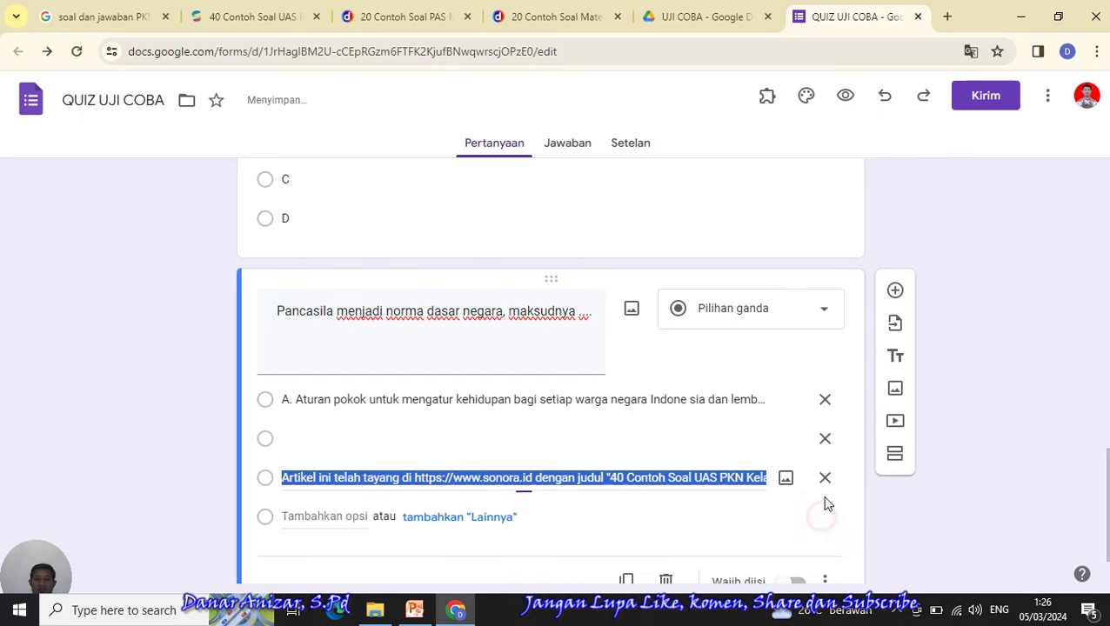
click(825, 477)
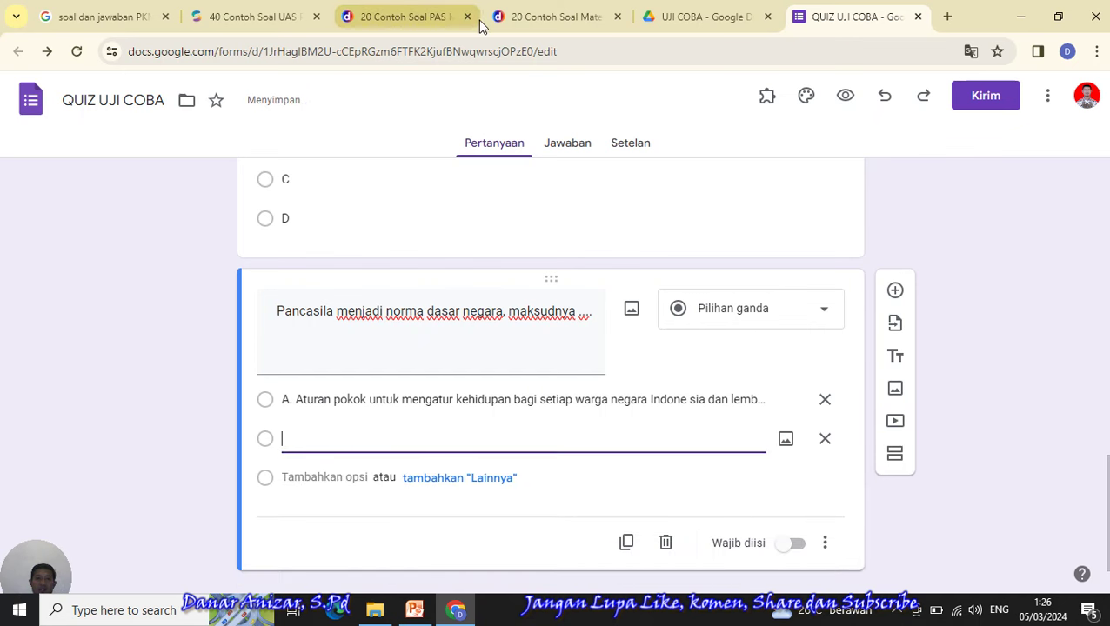
- Copy answer B from sonora.id, paste it over Opsi 2, and remove the extra pasted lines
click(223, 17)
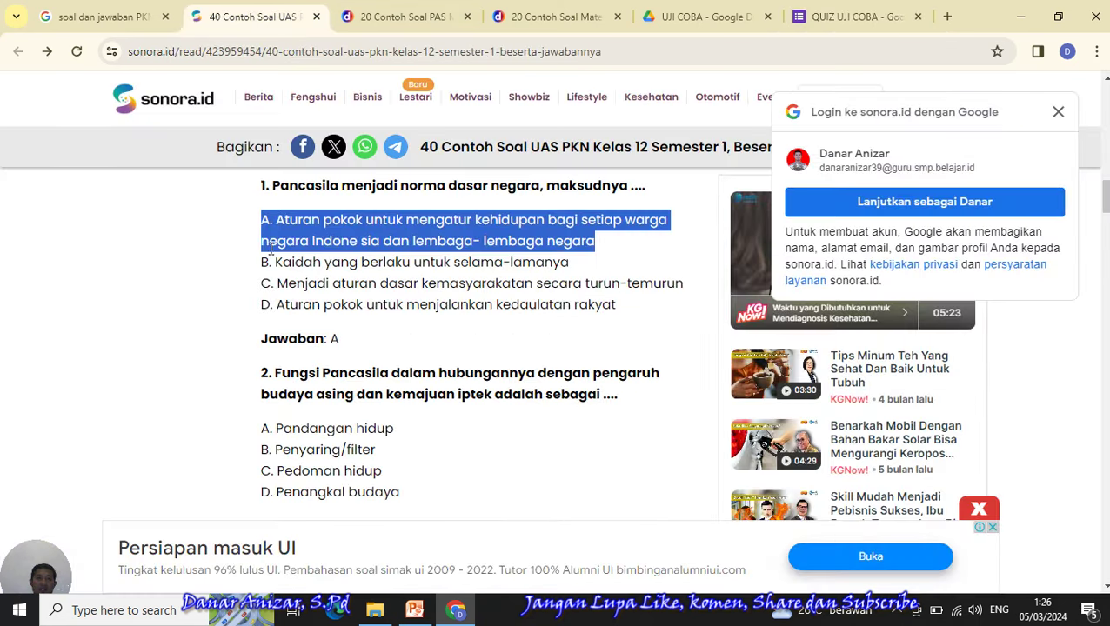
drag(261, 265, 580, 272)
right_click(476, 261)
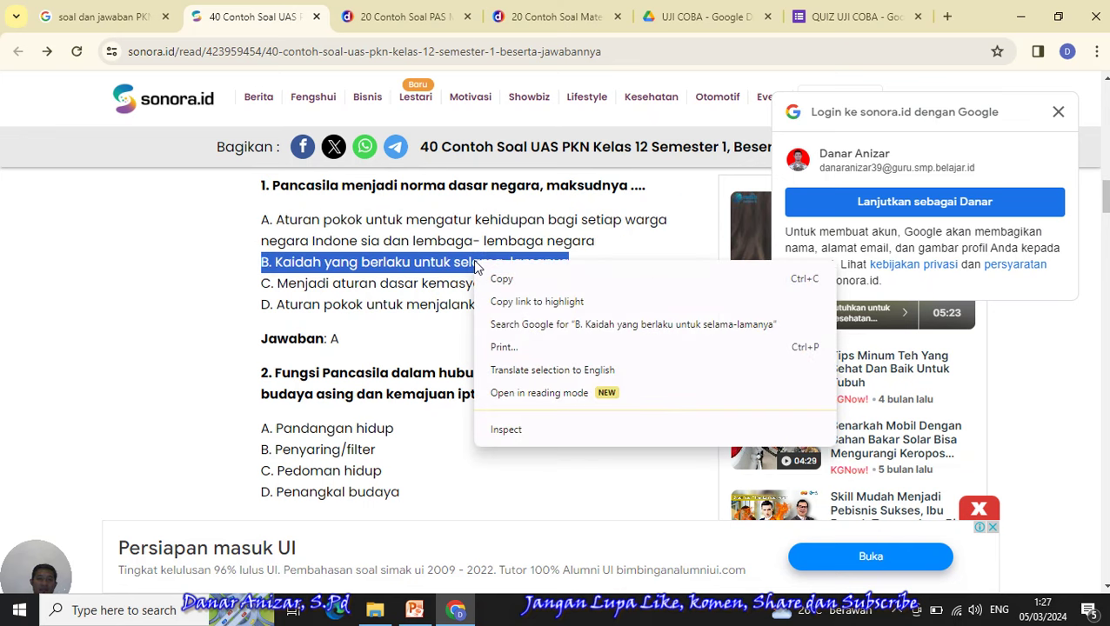
click(492, 279)
click(807, 25)
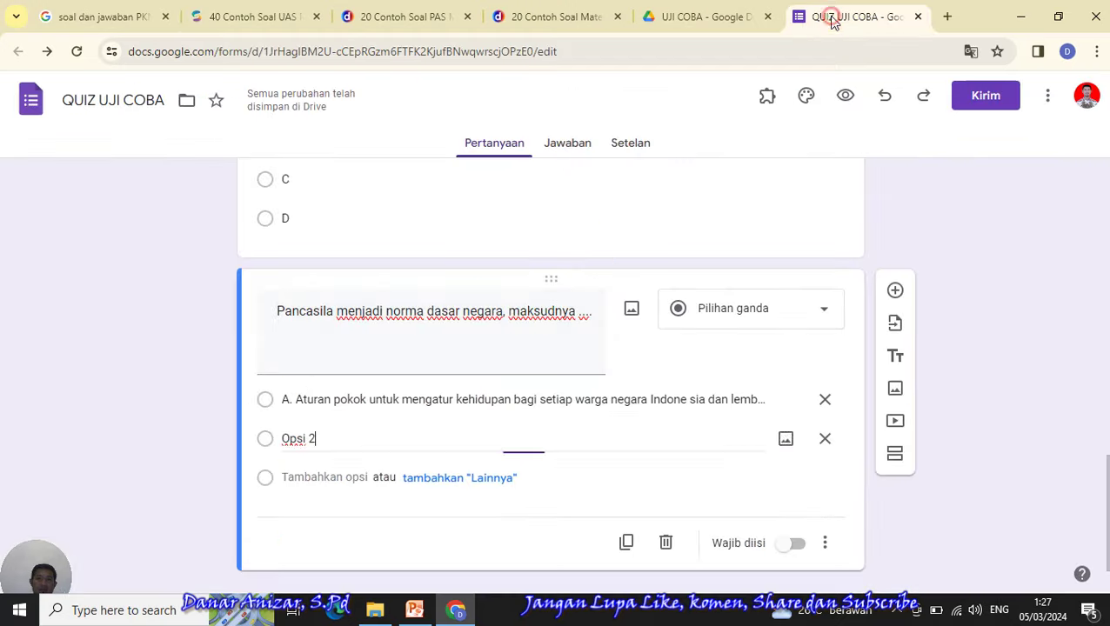
double_click(324, 436)
drag(307, 439, 281, 439)
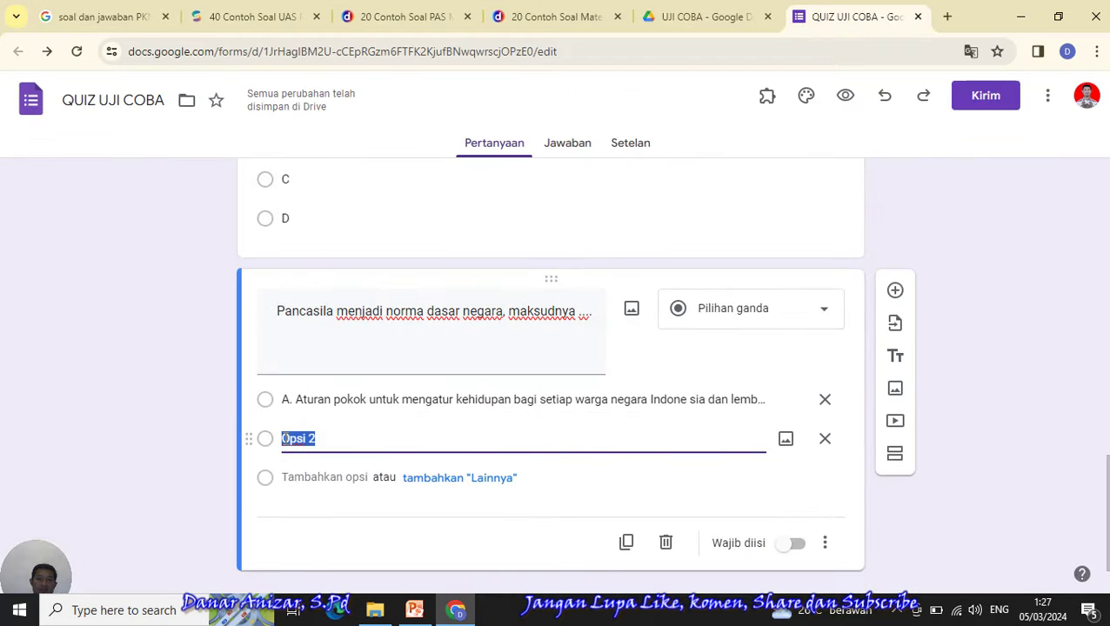
right_click(283, 439)
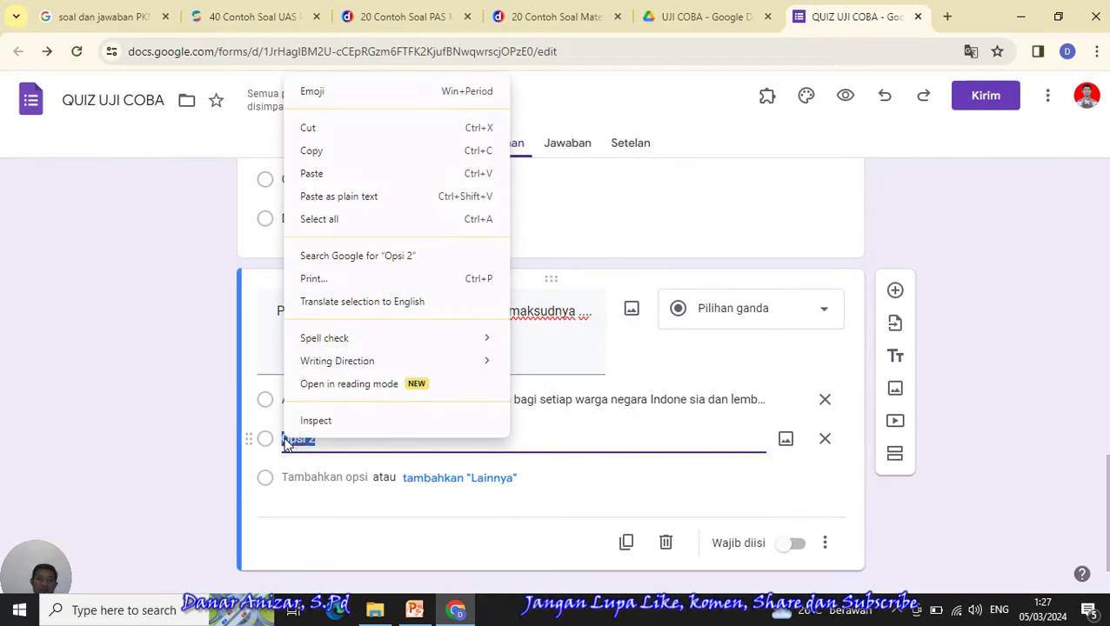
click(332, 179)
click(825, 399)
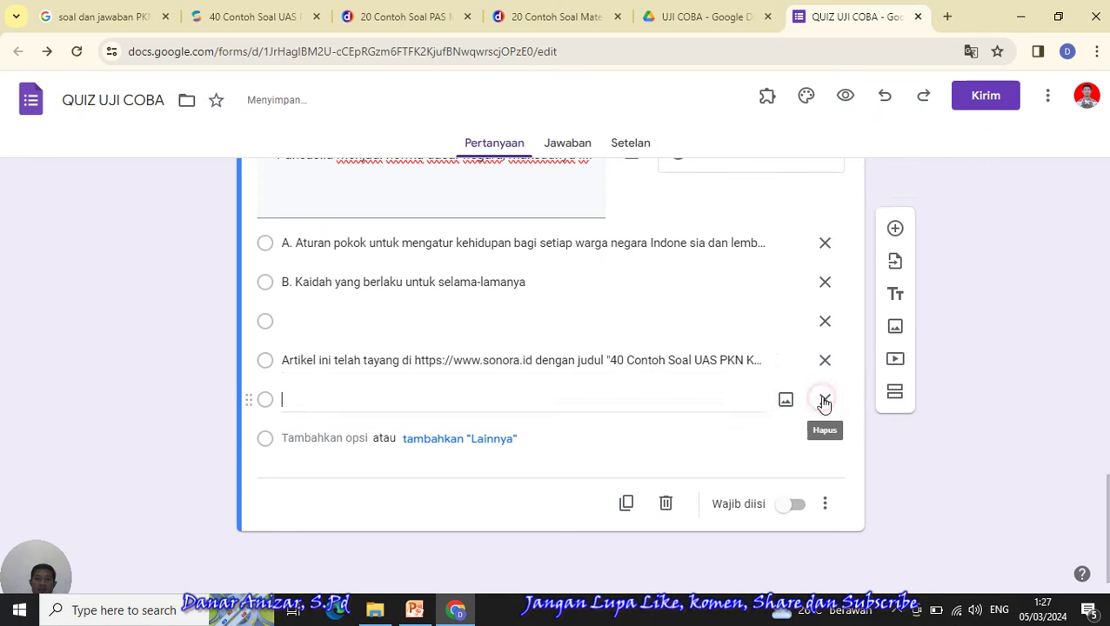
click(827, 401)
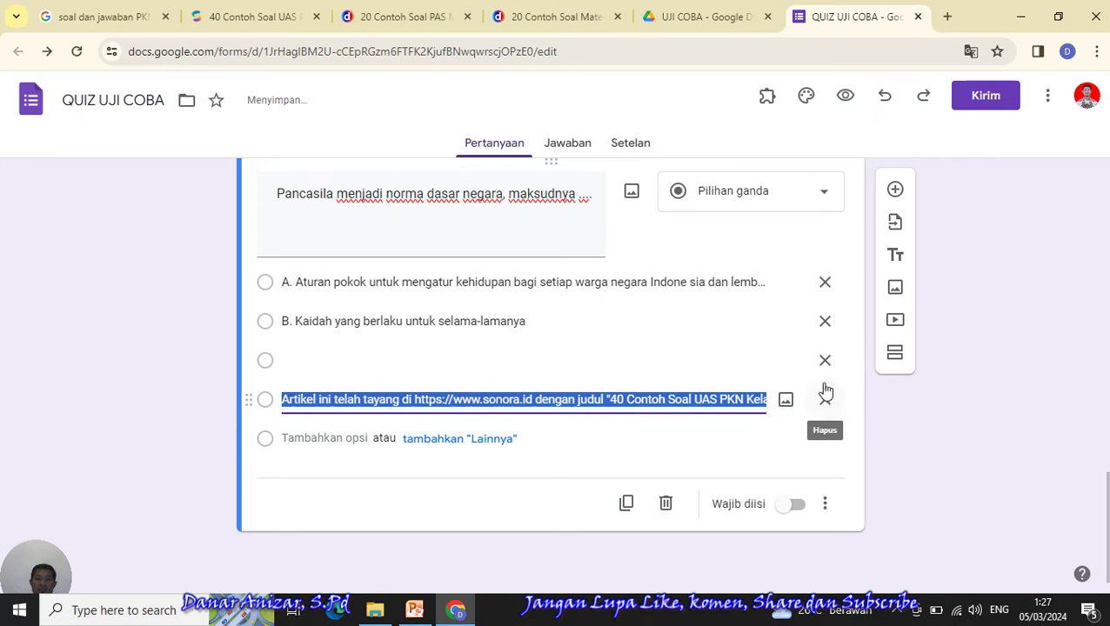
click(825, 400)
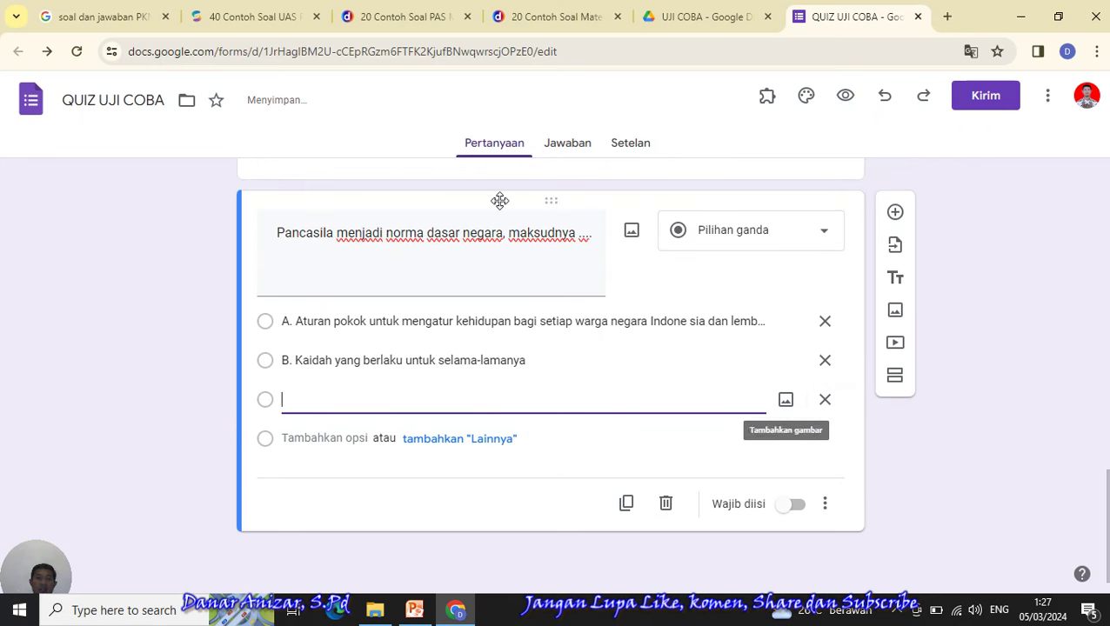
- Copy answer C from the article, paste it over Opsi 3, and delete the extra lines
click(250, 19)
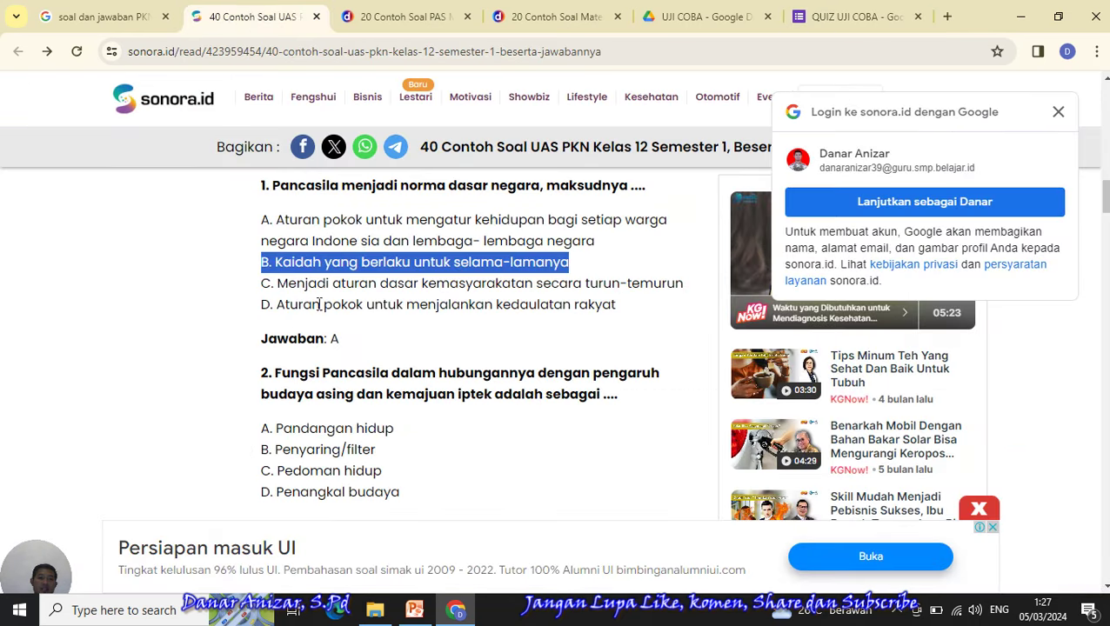
drag(262, 283, 685, 297)
right_click(555, 279)
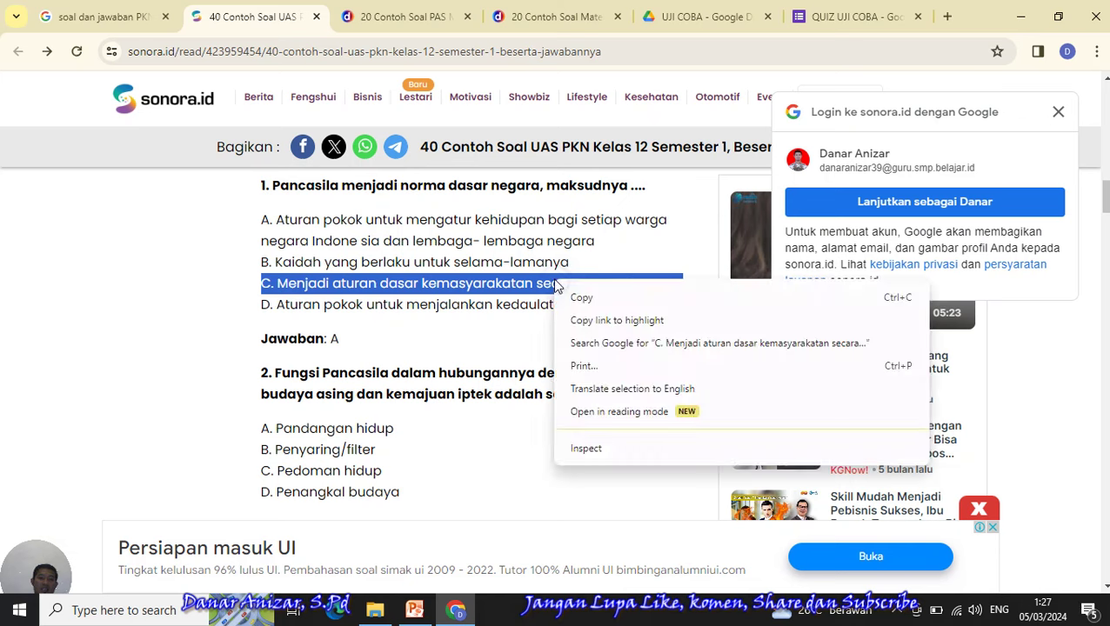
click(598, 300)
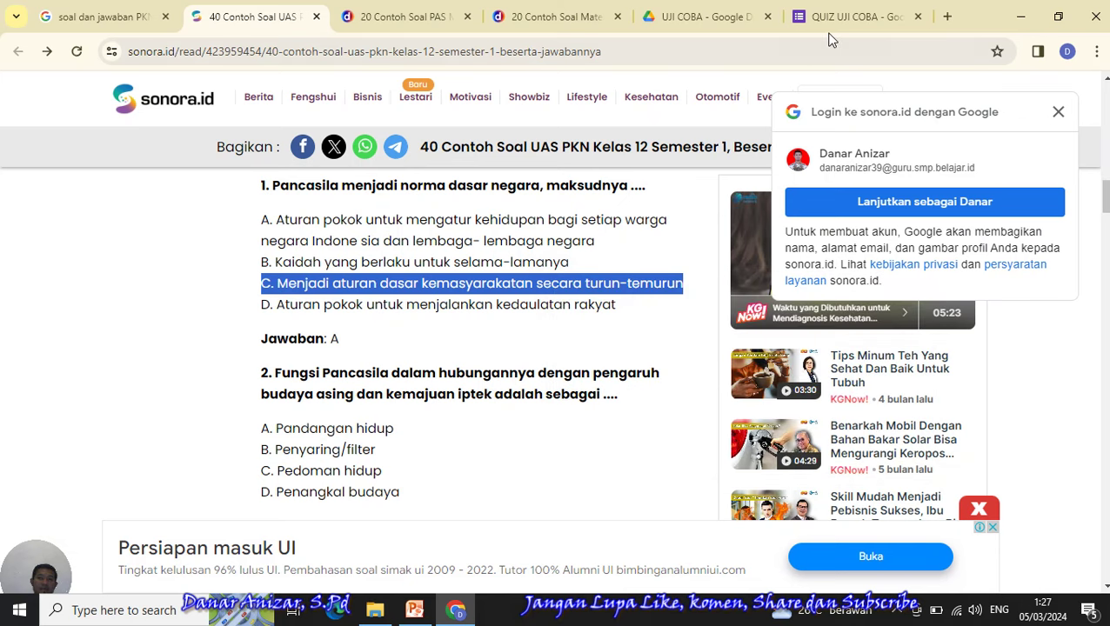
click(848, 17)
drag(364, 400, 275, 406)
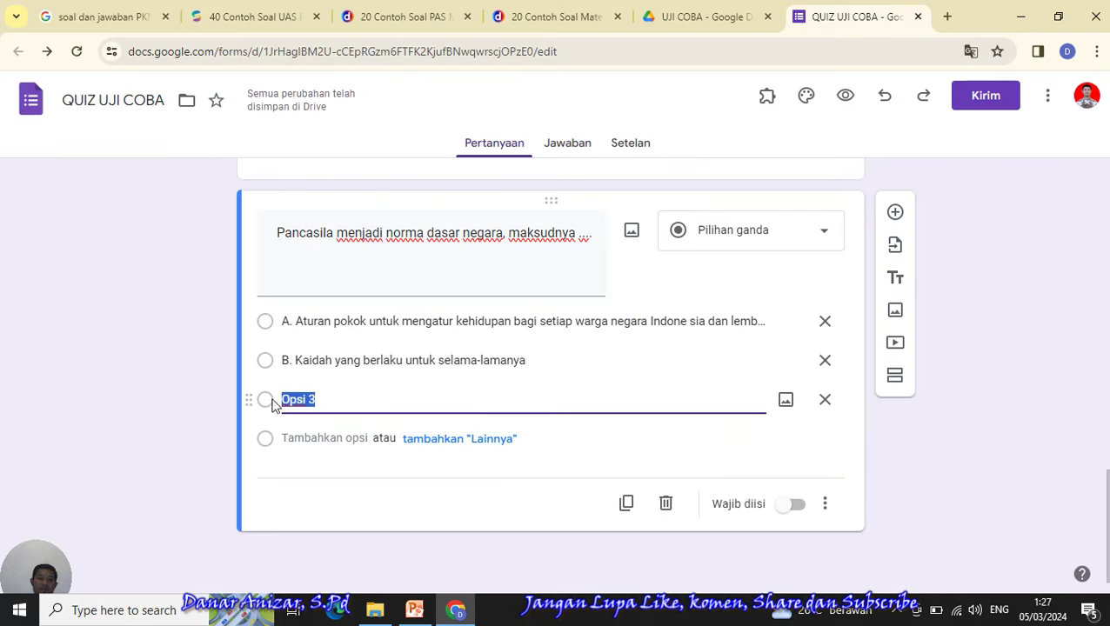
right_click(300, 399)
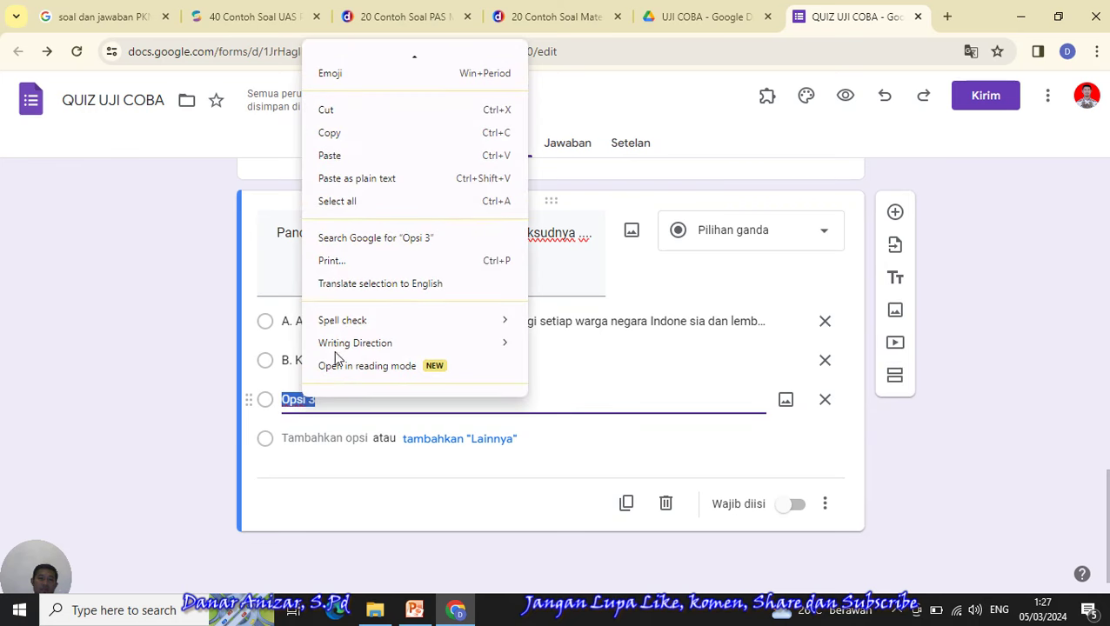
click(356, 158)
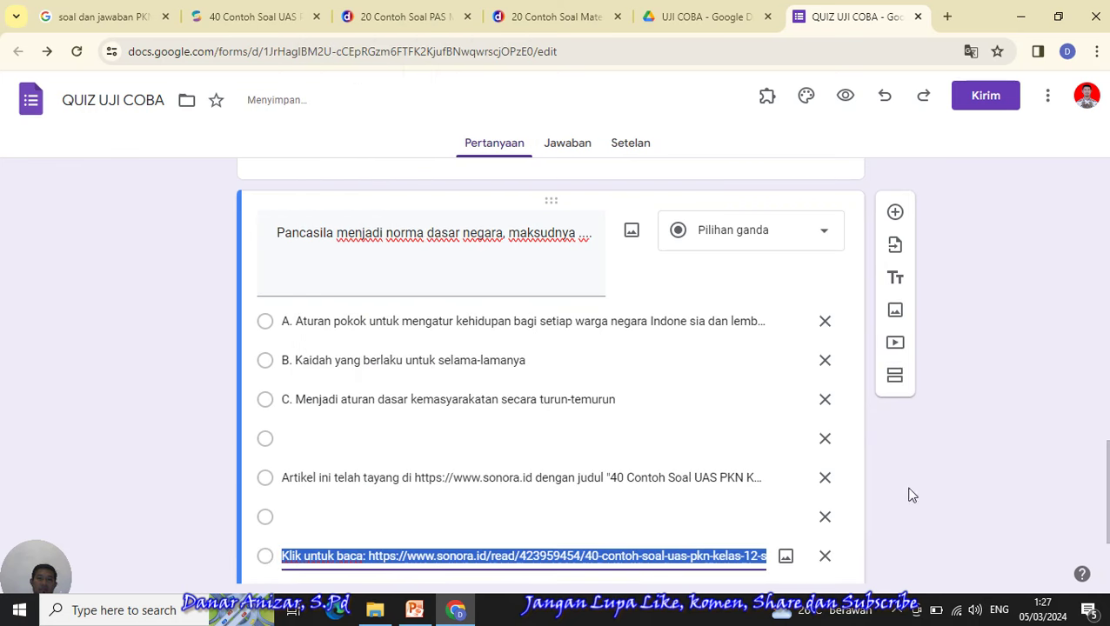
click(826, 557)
click(824, 517)
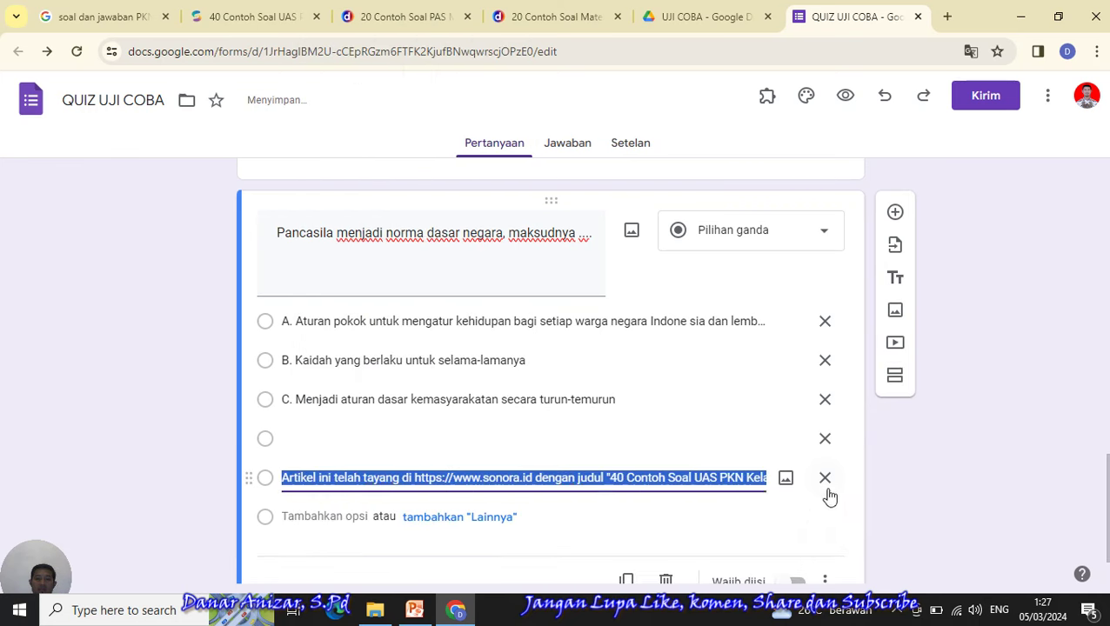
click(825, 477)
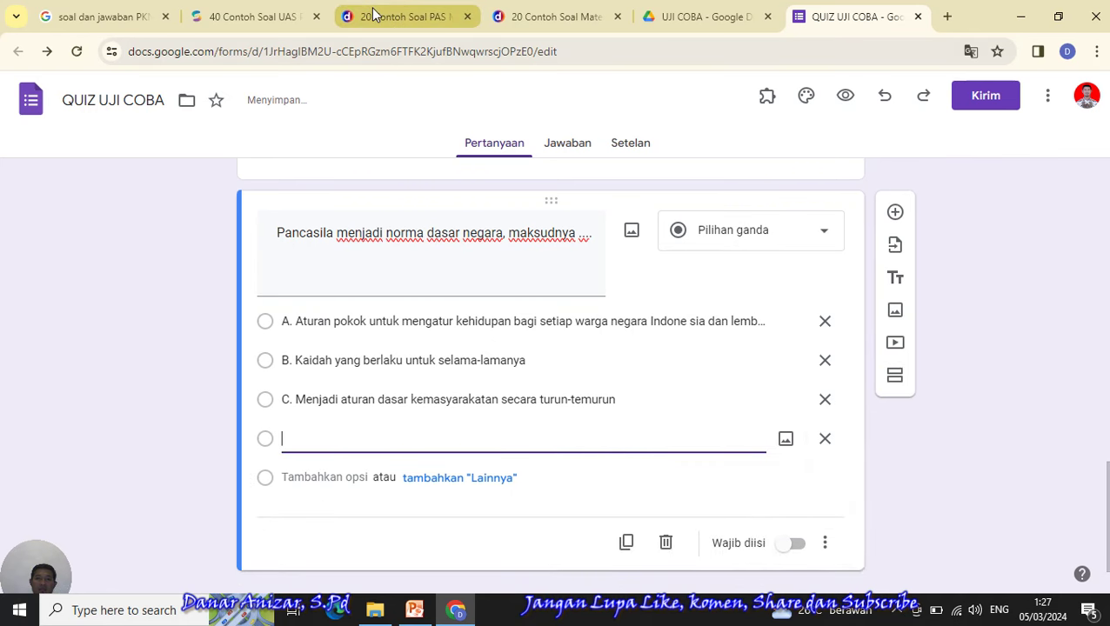
- Paste 'D. Aturan pokok untuk menjalankan kedaulatan rakyat' over Opsi 4 and clear the extra options
click(261, 16)
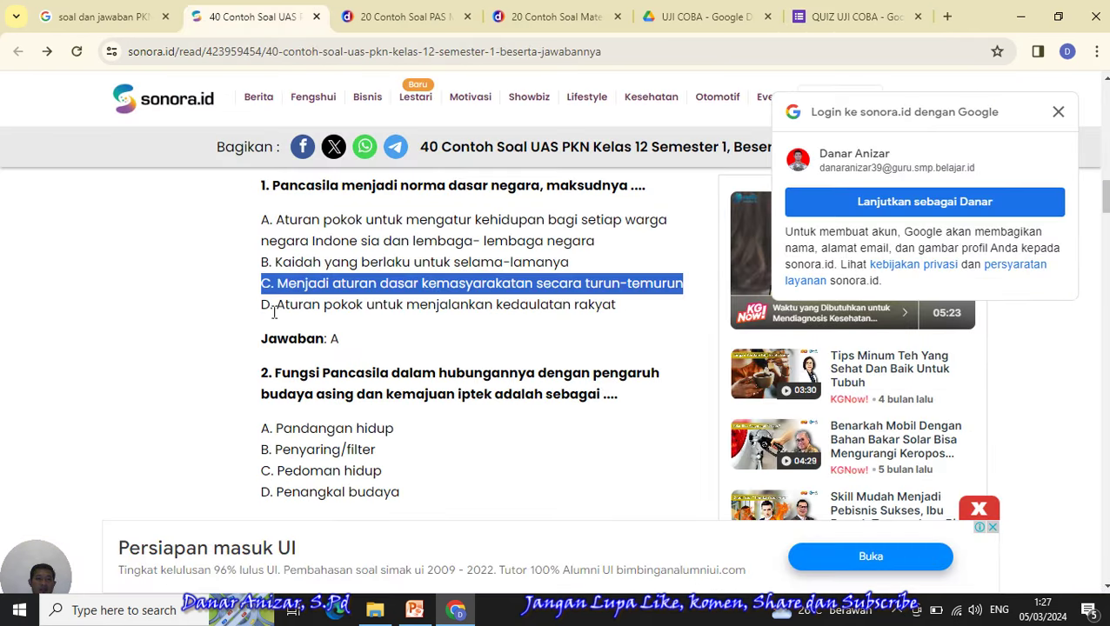
drag(261, 309, 623, 312)
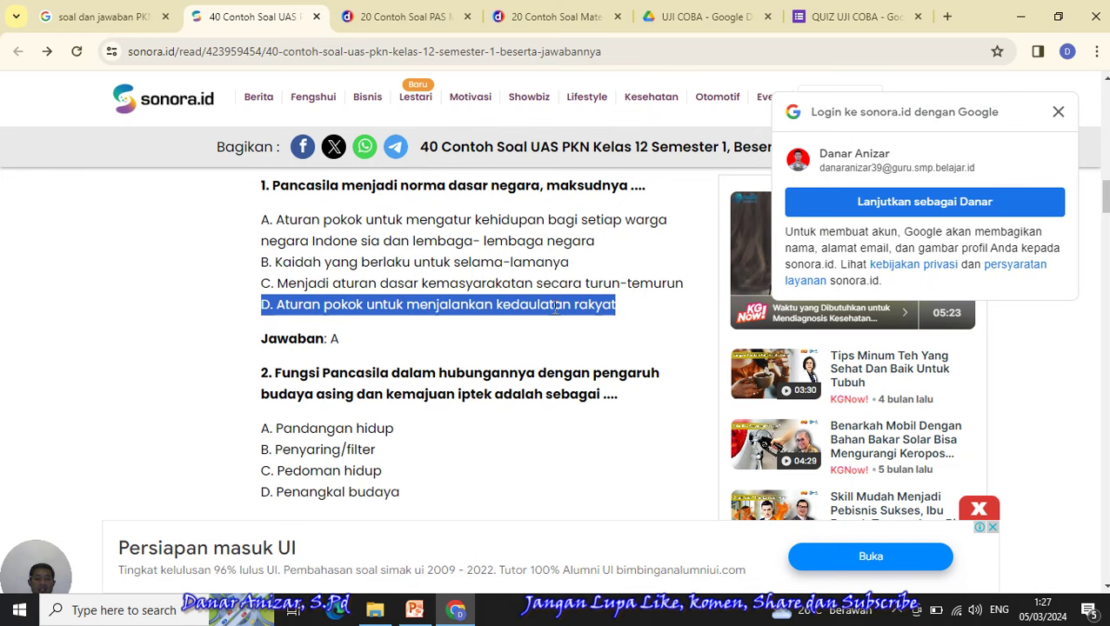
click(854, 13)
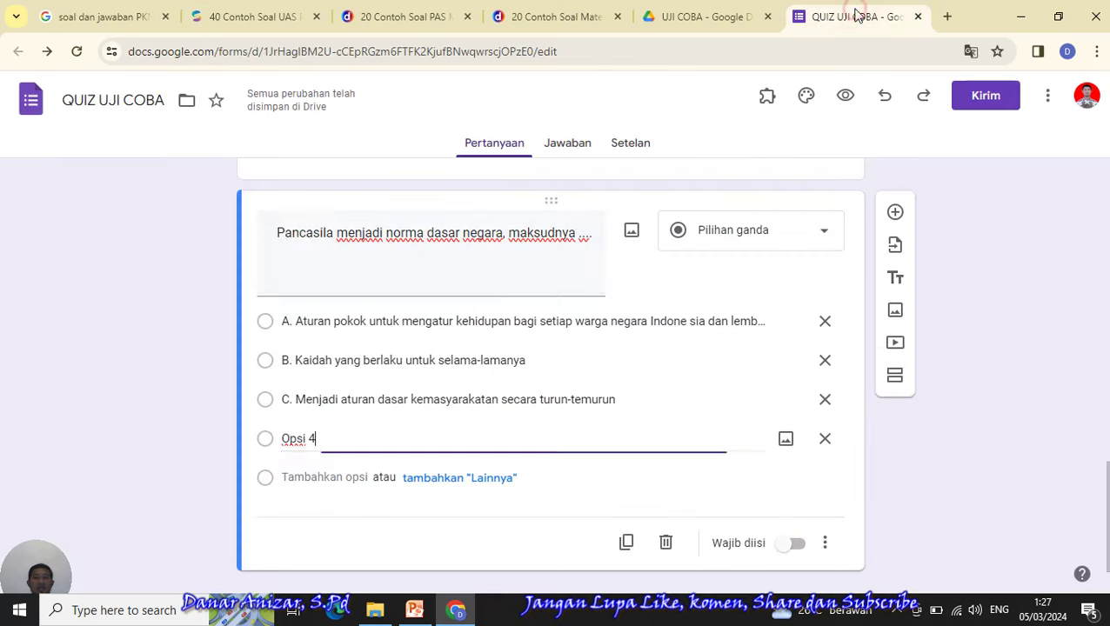
drag(320, 439, 275, 444)
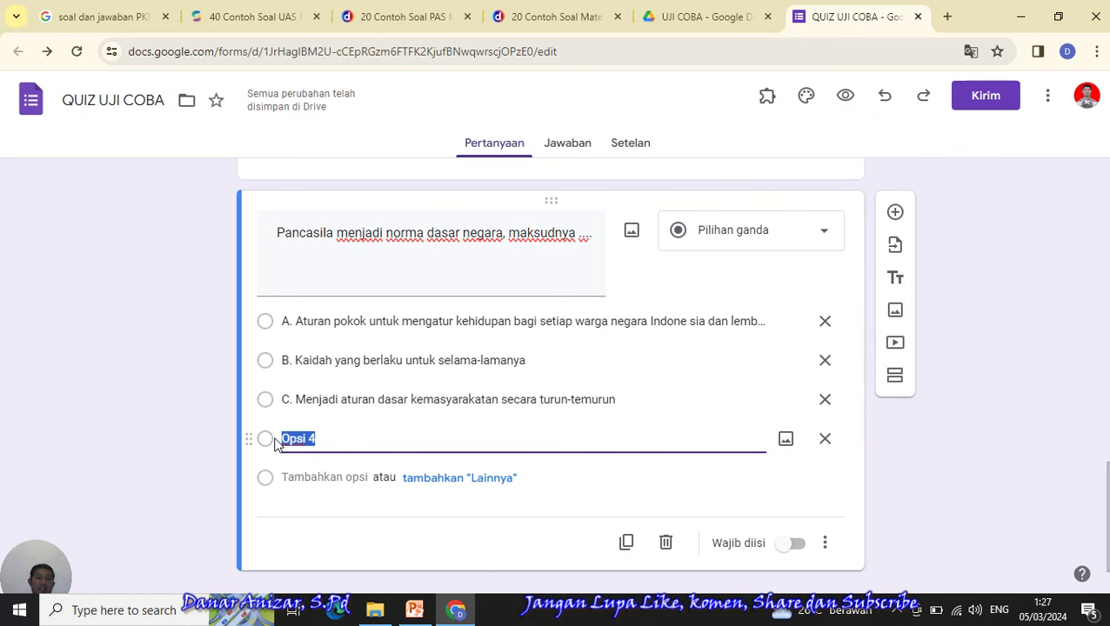
key(ctrl+v)
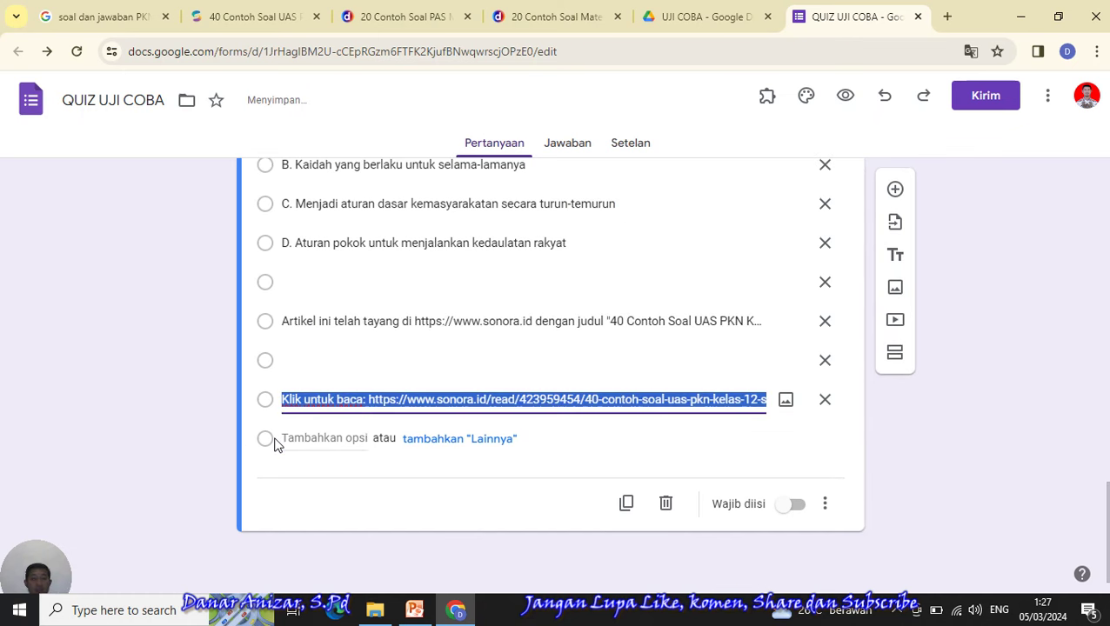
click(826, 400)
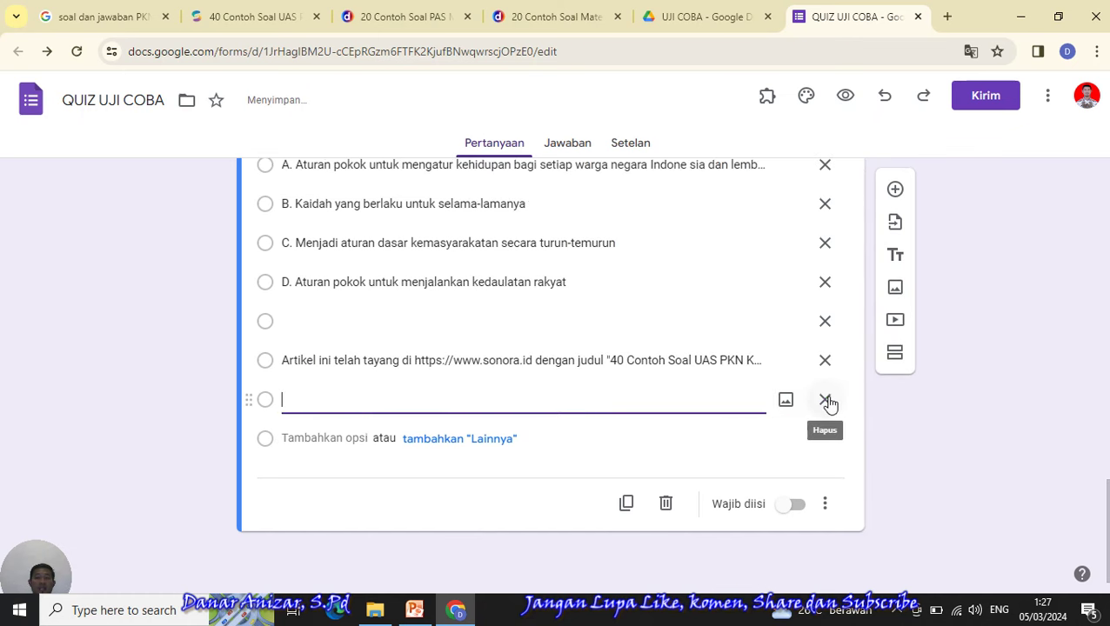
click(828, 400)
click(827, 400)
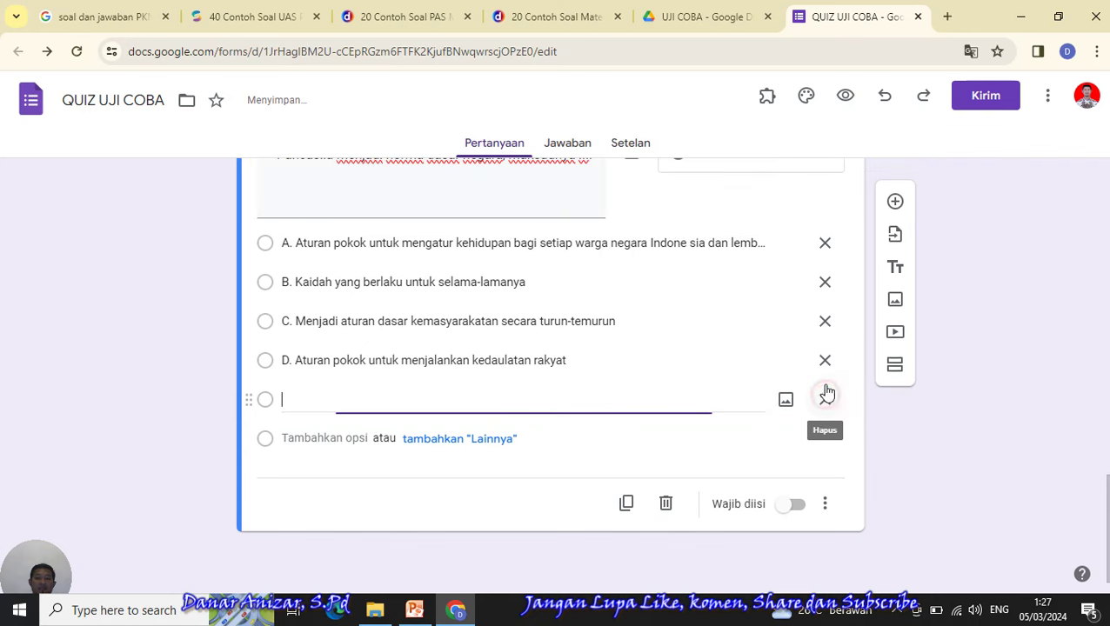
click(827, 400)
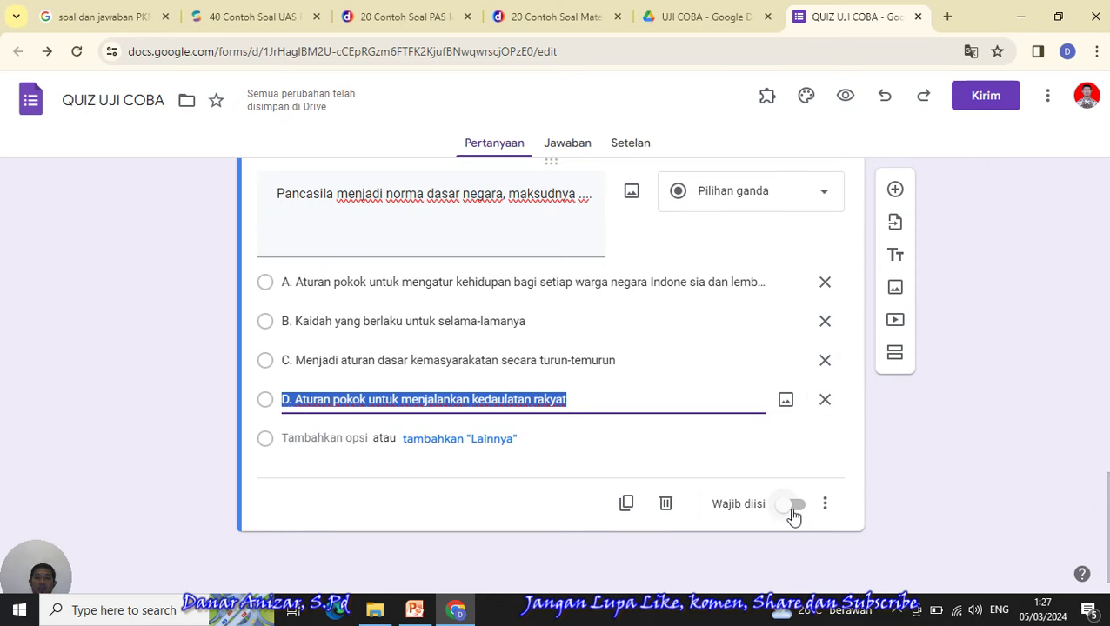
- Switch on Wajib diisi for the Pancasila question and for question 10 (A U B image)
click(791, 508)
drag(1107, 513, 1106, 392)
scroll(1107, 474, up, 3)
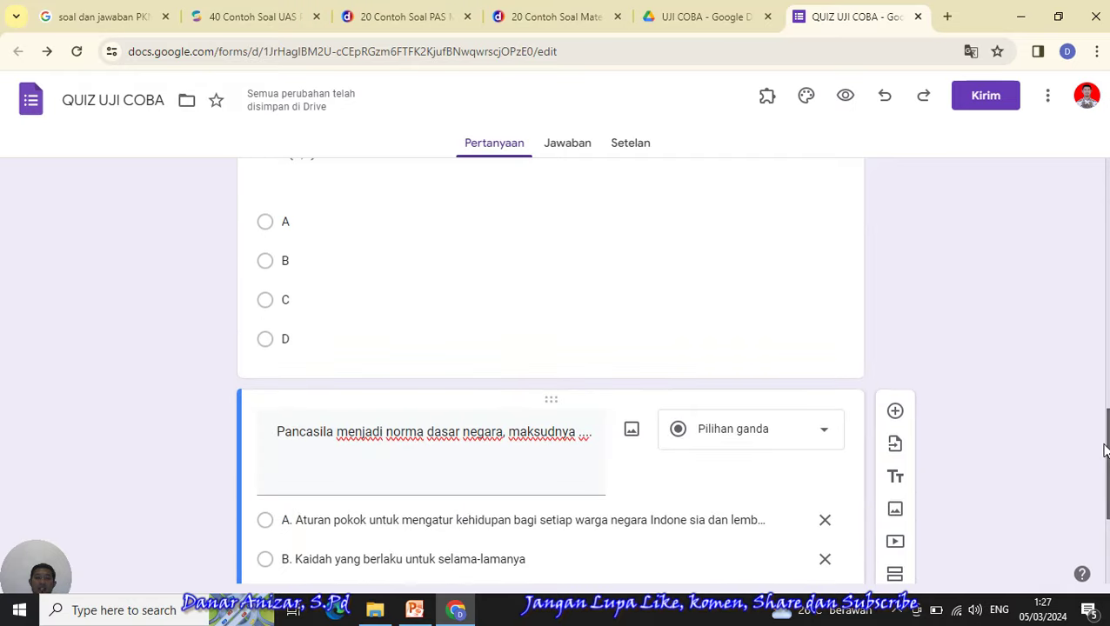
click(748, 363)
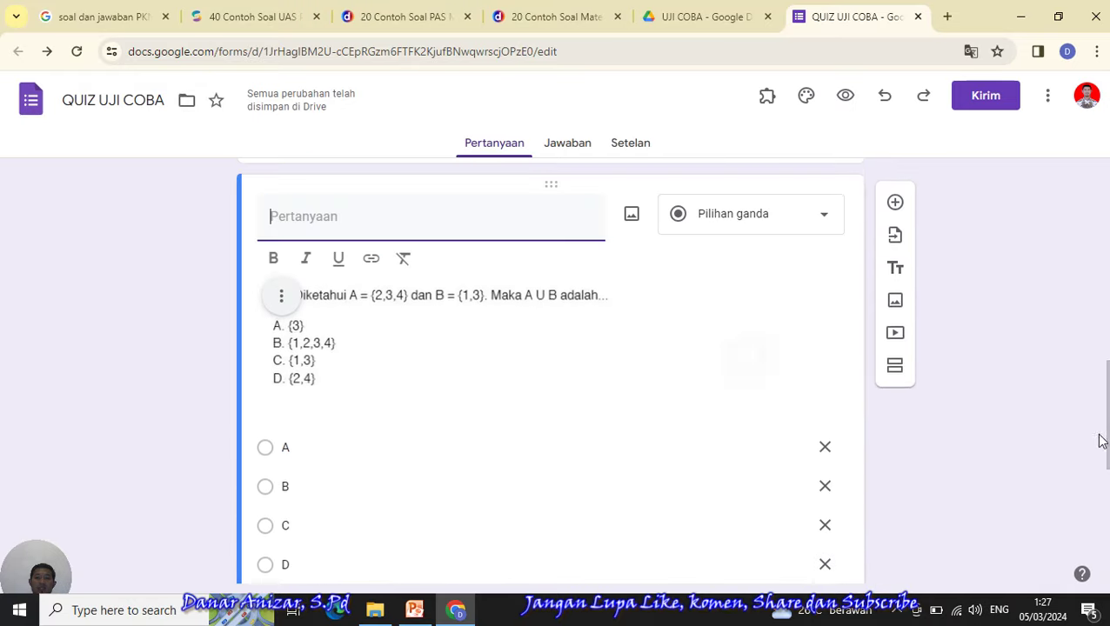
scroll(1102, 441, down, 4)
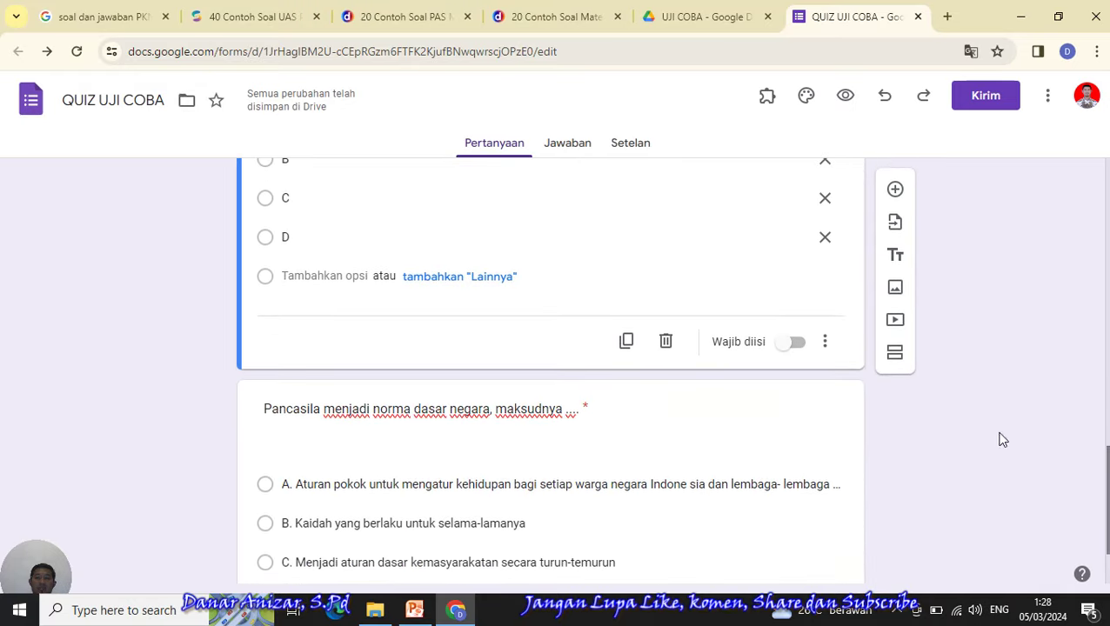
click(795, 350)
scroll(804, 350, down, 1)
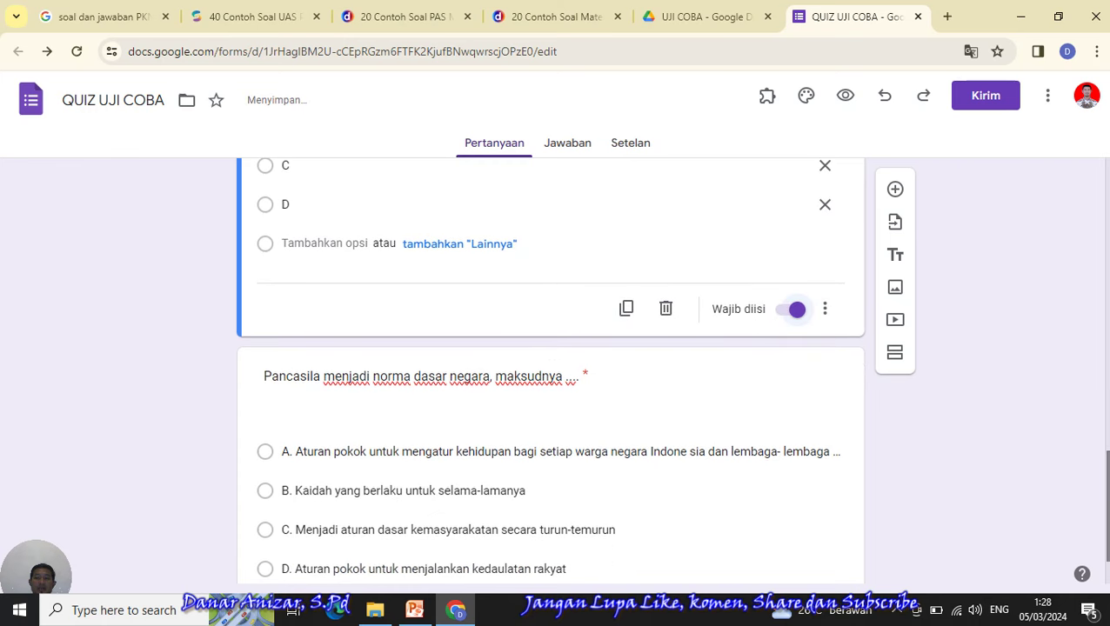
scroll(1105, 487, down, 1)
scroll(1105, 487, up, 2)
scroll(1104, 488, up, 9)
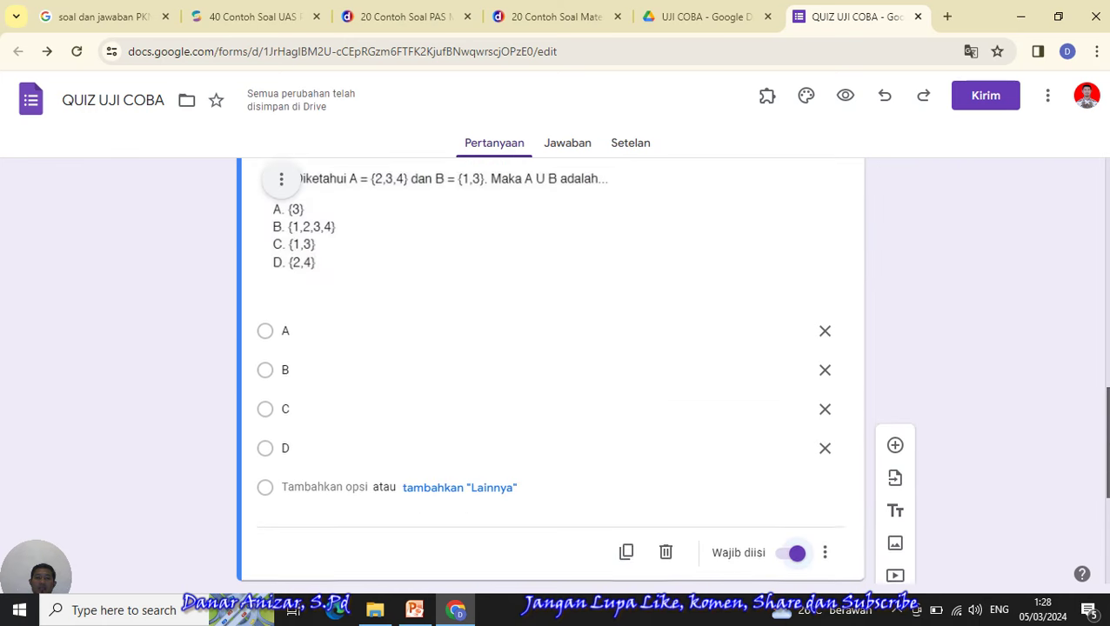
scroll(1040, 213, up, 3)
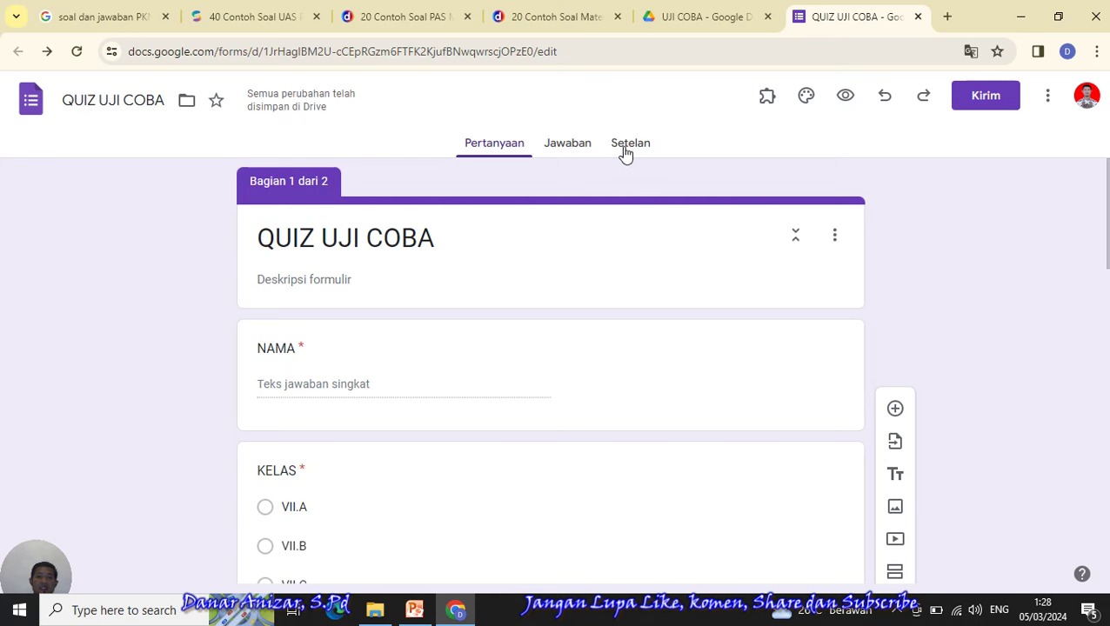
- In Setelan, switch on 'Jadikan ini sebagai kuis' and review the quiz options below
click(624, 154)
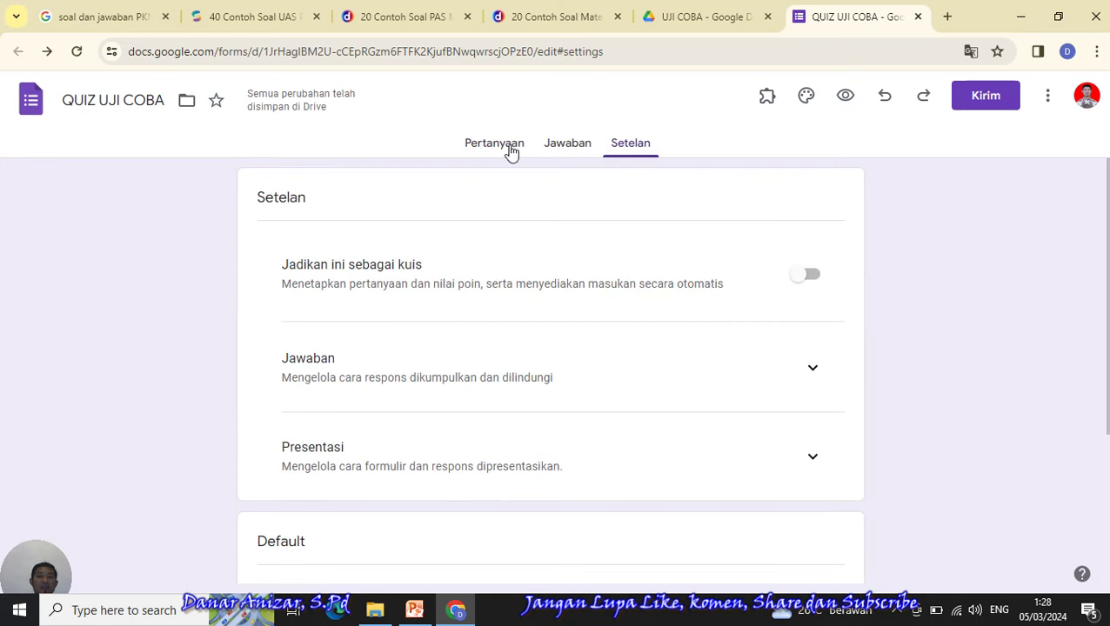
click(510, 149)
mouse_move(1106, 217)
mouse_down()
mouse_move(1107, 287)
mouse_move(1108, 222)
mouse_up()
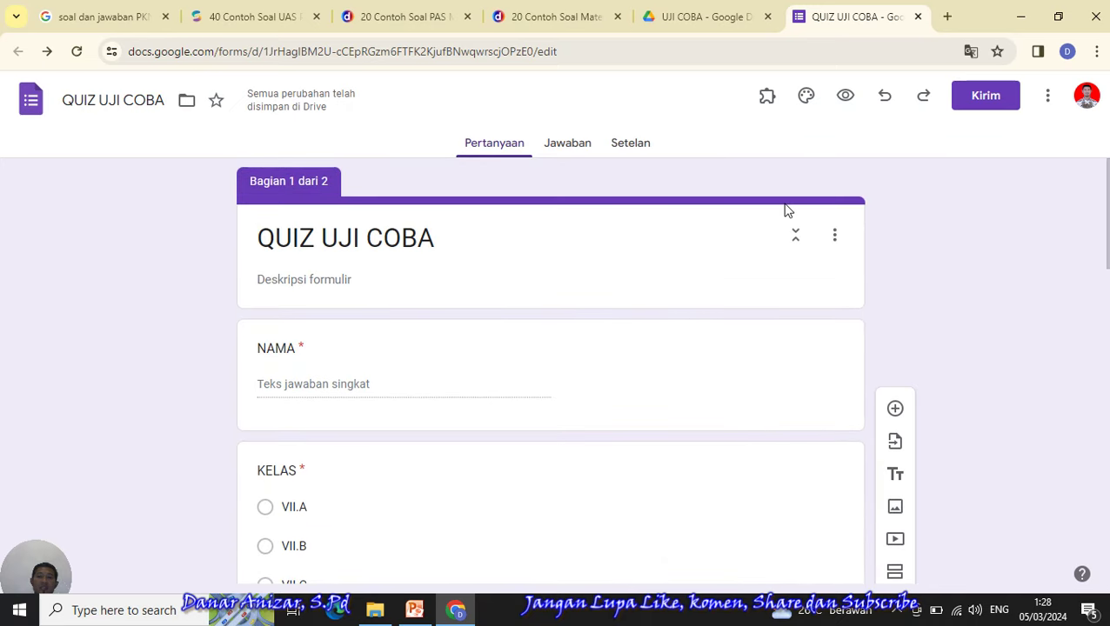
click(632, 153)
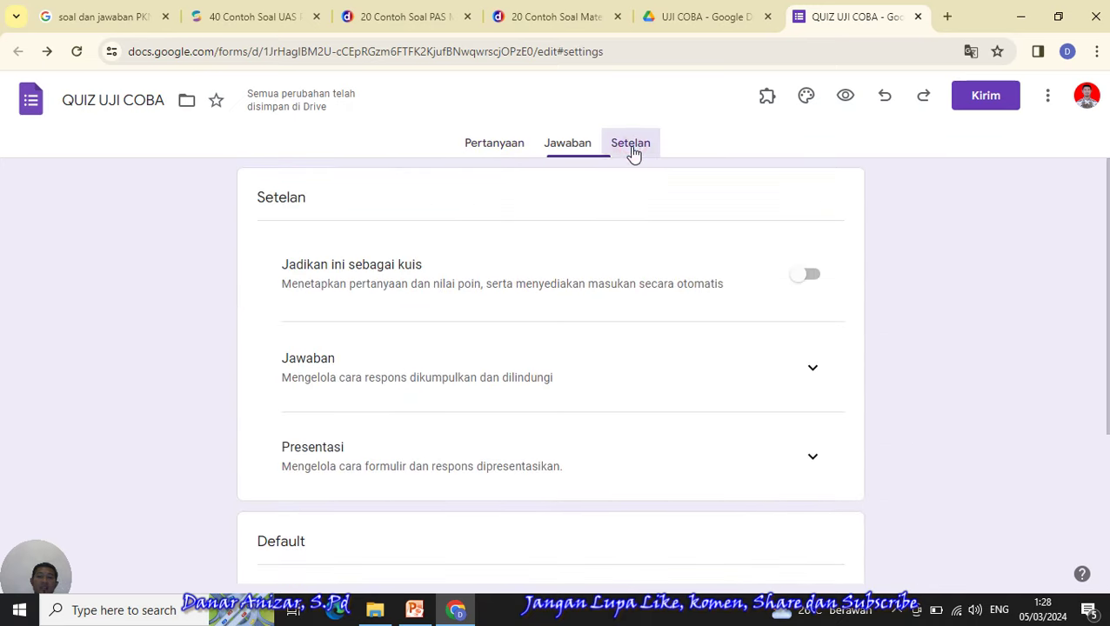
click(805, 280)
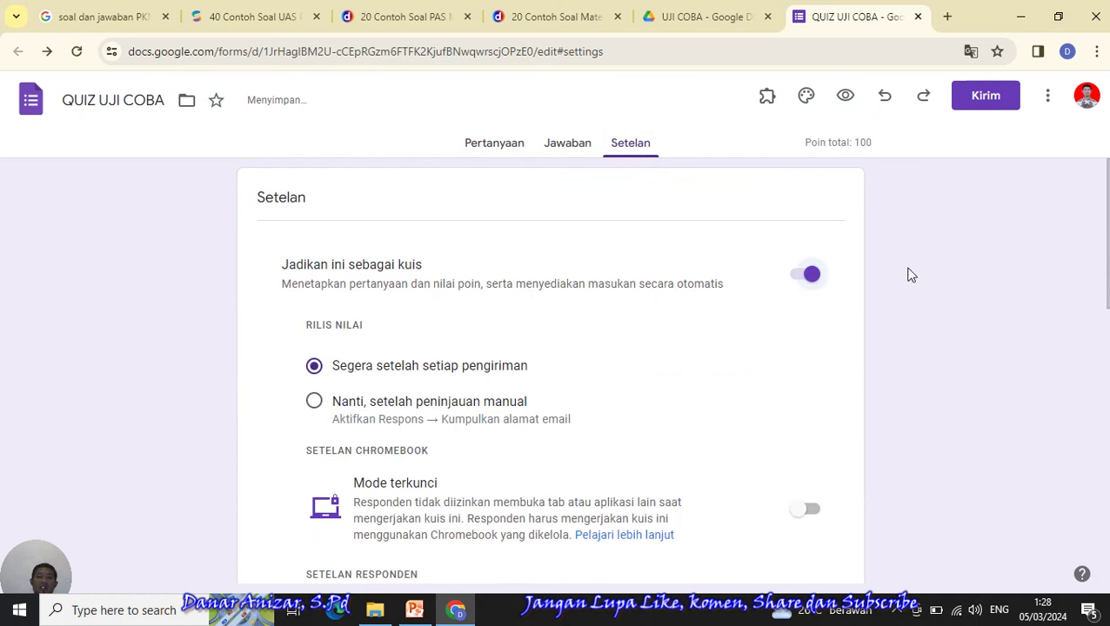
scroll(909, 275, down, 2)
scroll(671, 367, down, 2)
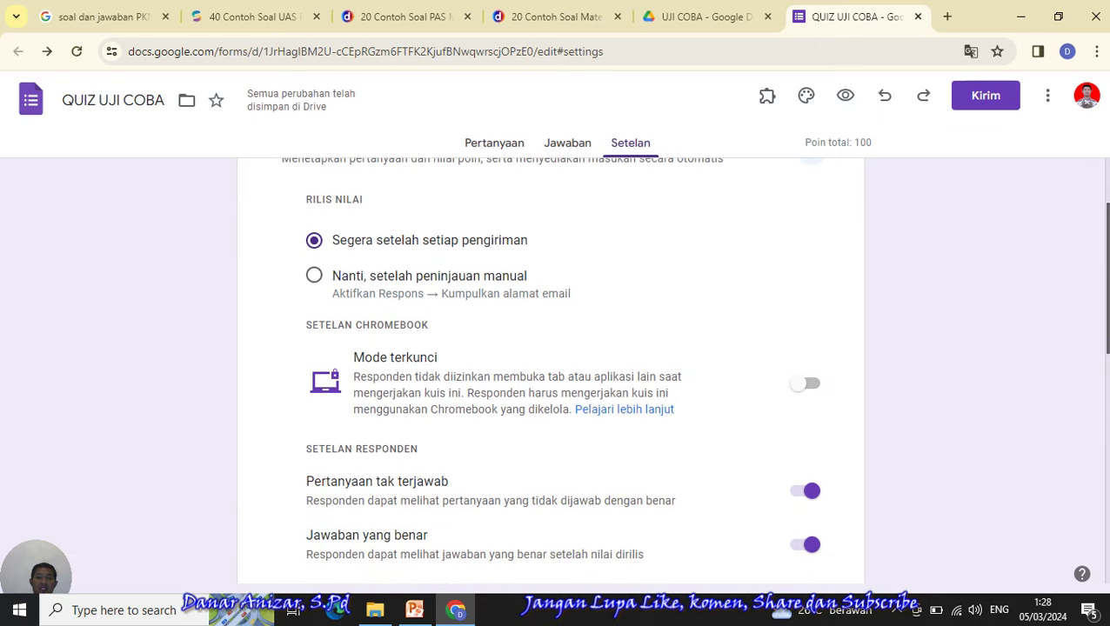
scroll(557, 365, down, 1)
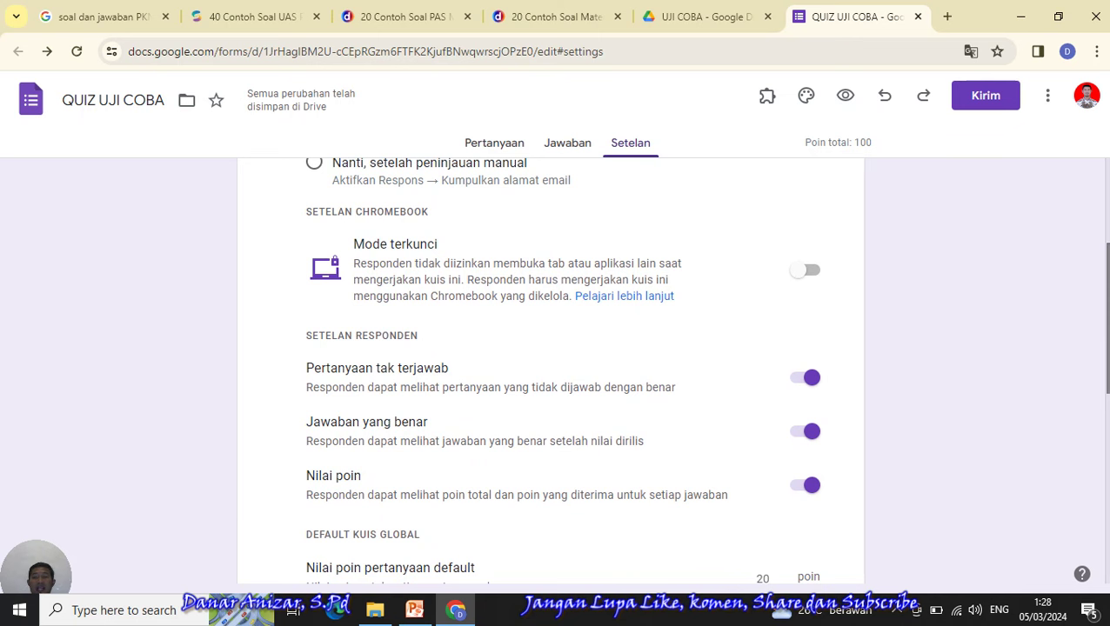
scroll(562, 369, down, 1)
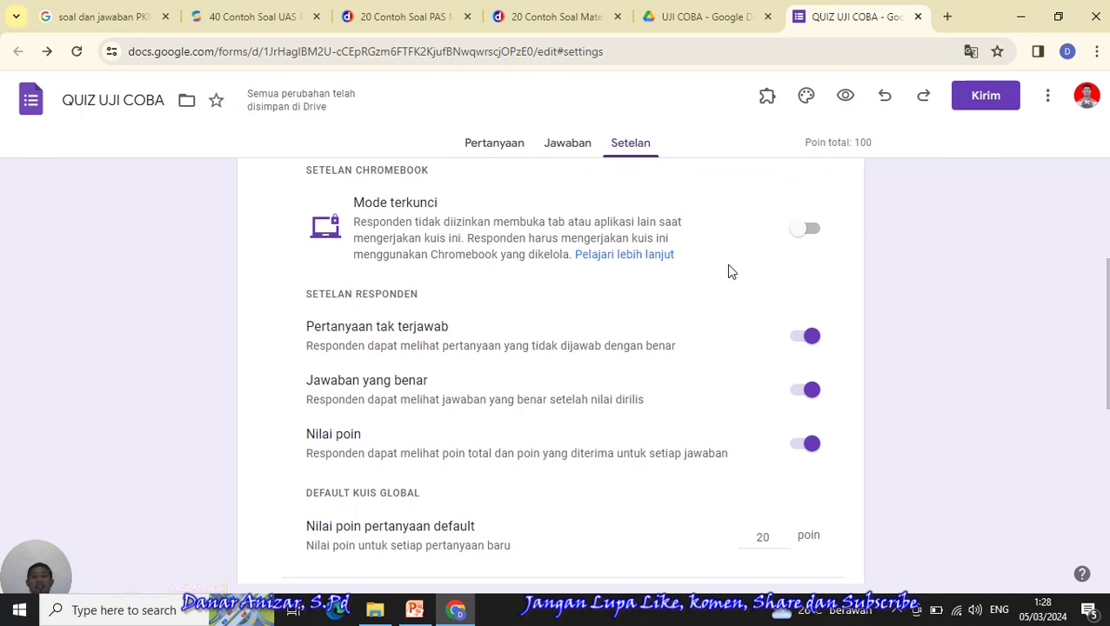
- Enable Mode terkunci (locked mode) under Setelan Chromebook in the quiz settings
click(809, 232)
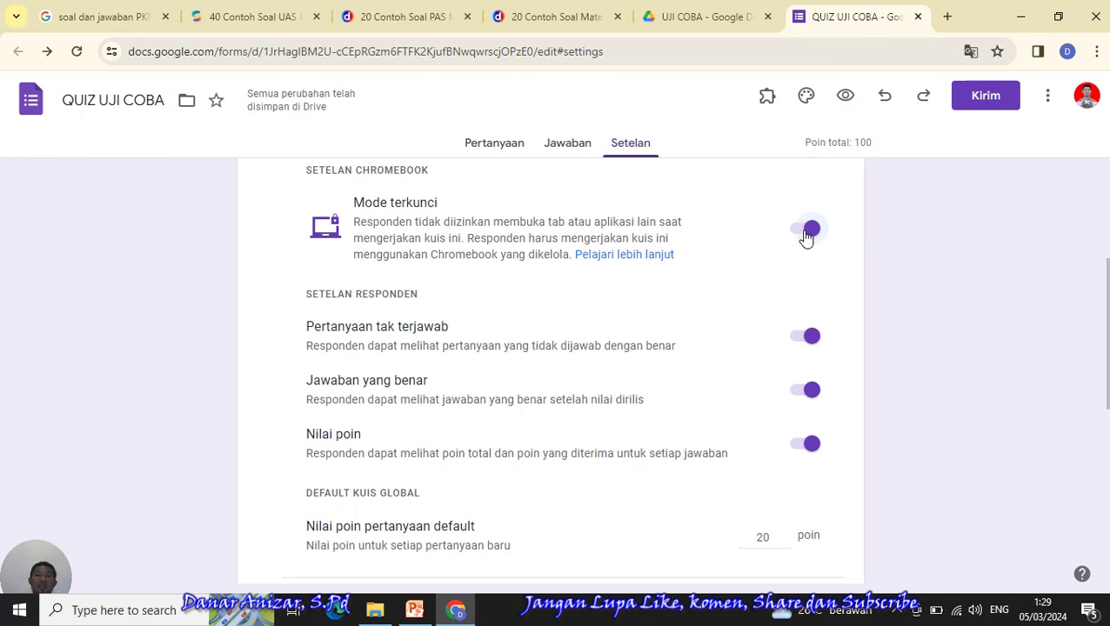
click(808, 230)
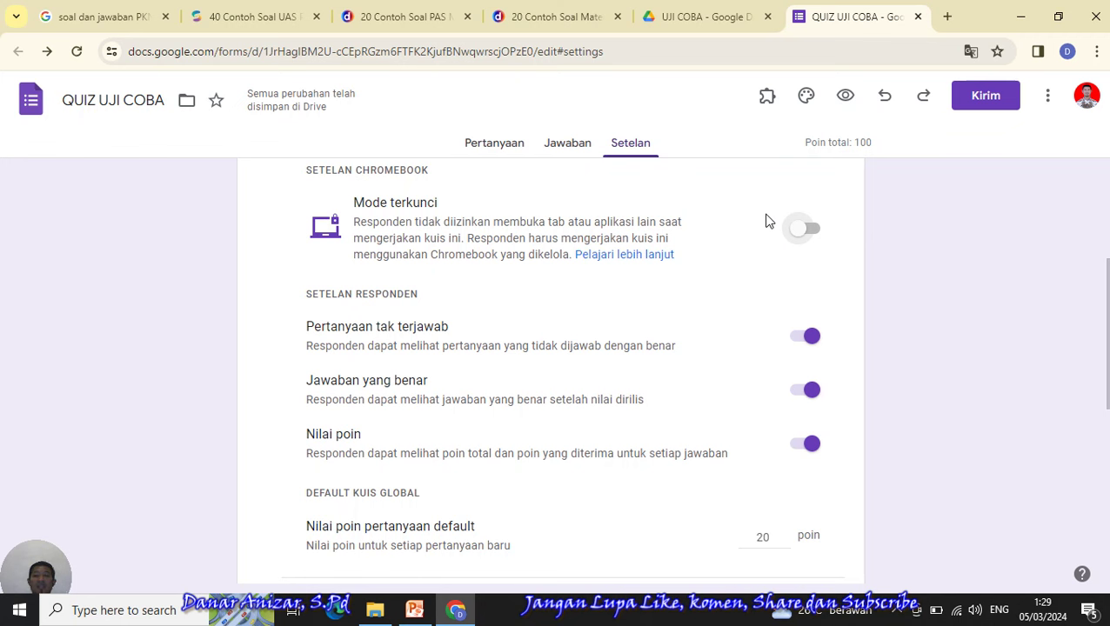
click(816, 232)
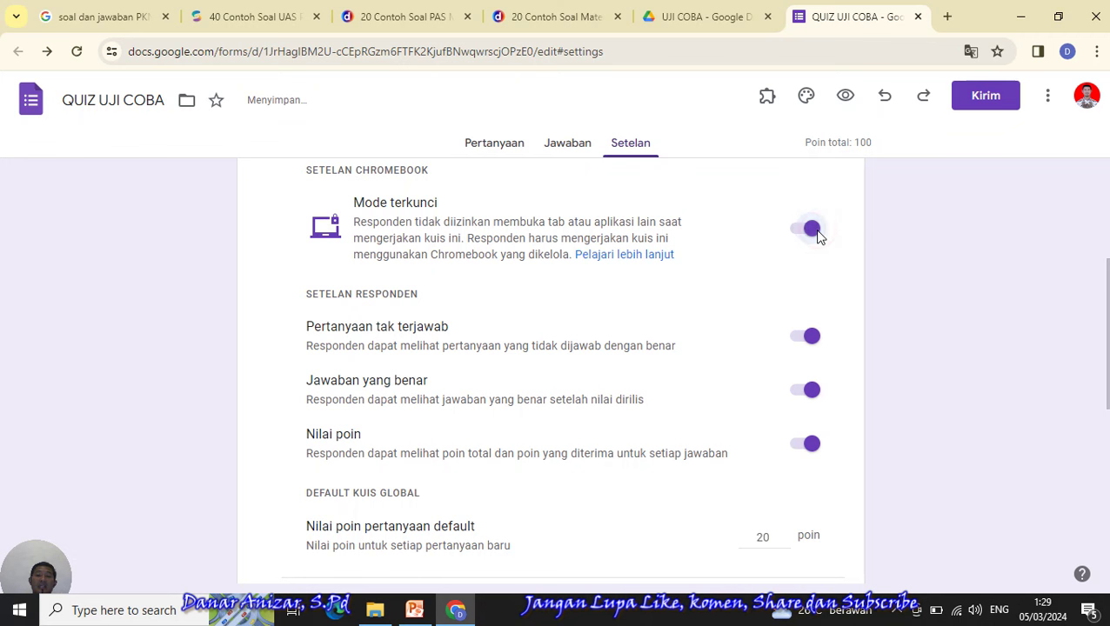
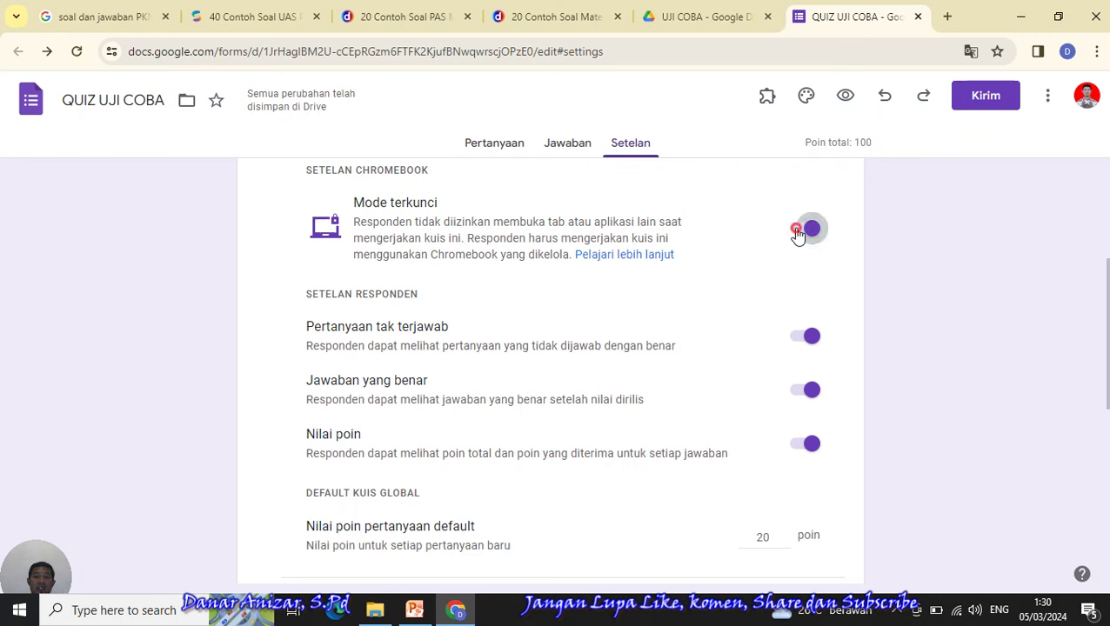
- Switch off Mode terkunci, 'Pertanyaan tak terjawab' and 'Jawaban yang benar', leaving point values shown
click(800, 231)
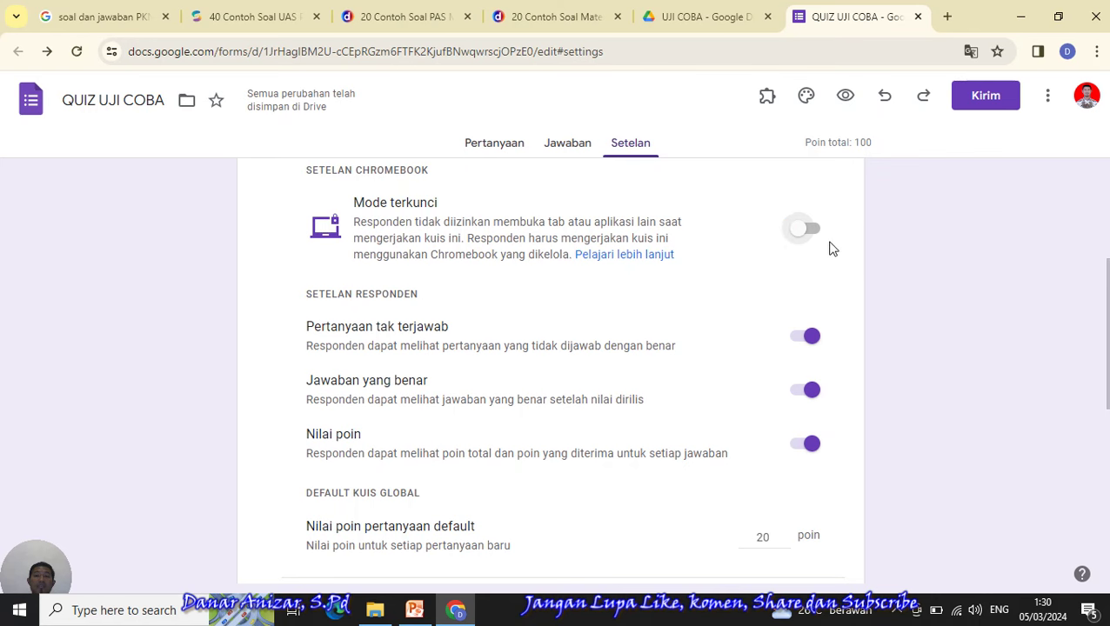
scroll(726, 324, down, 2)
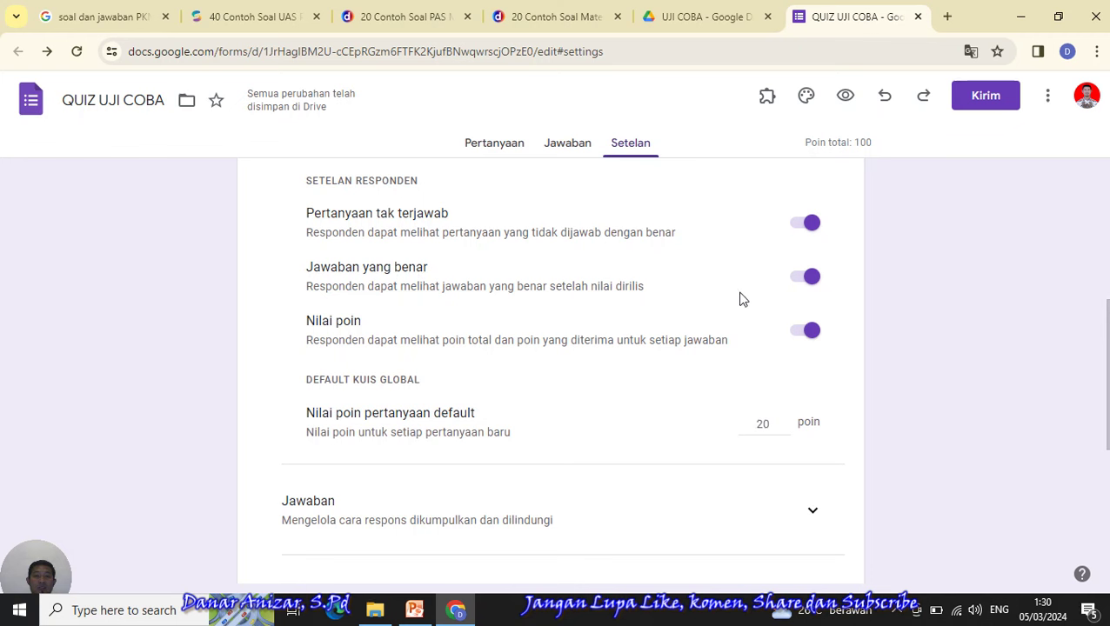
click(807, 227)
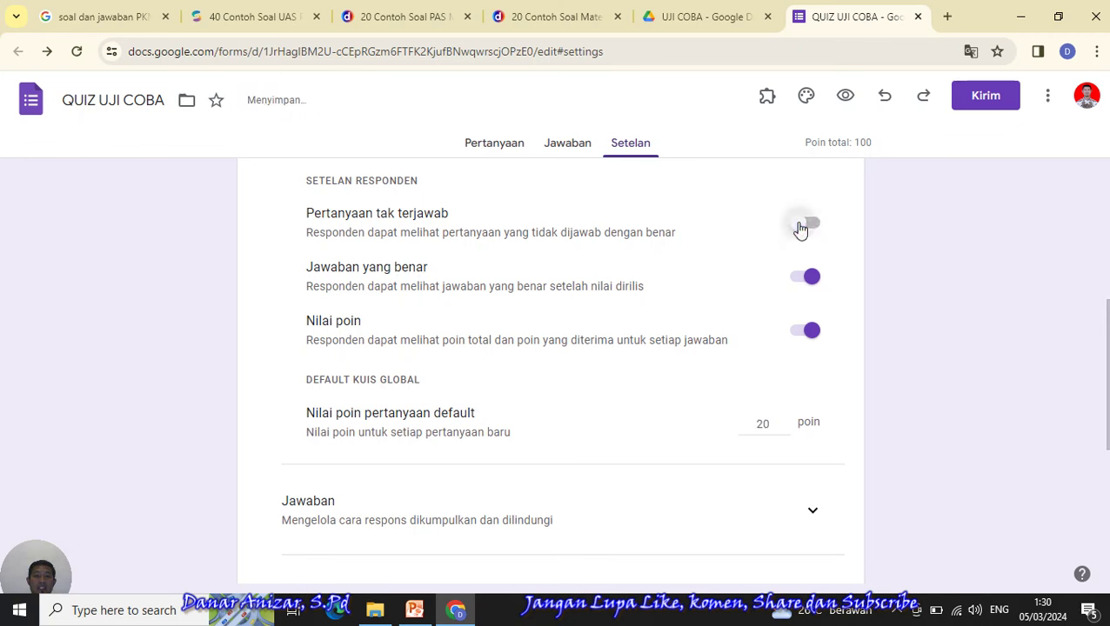
click(802, 287)
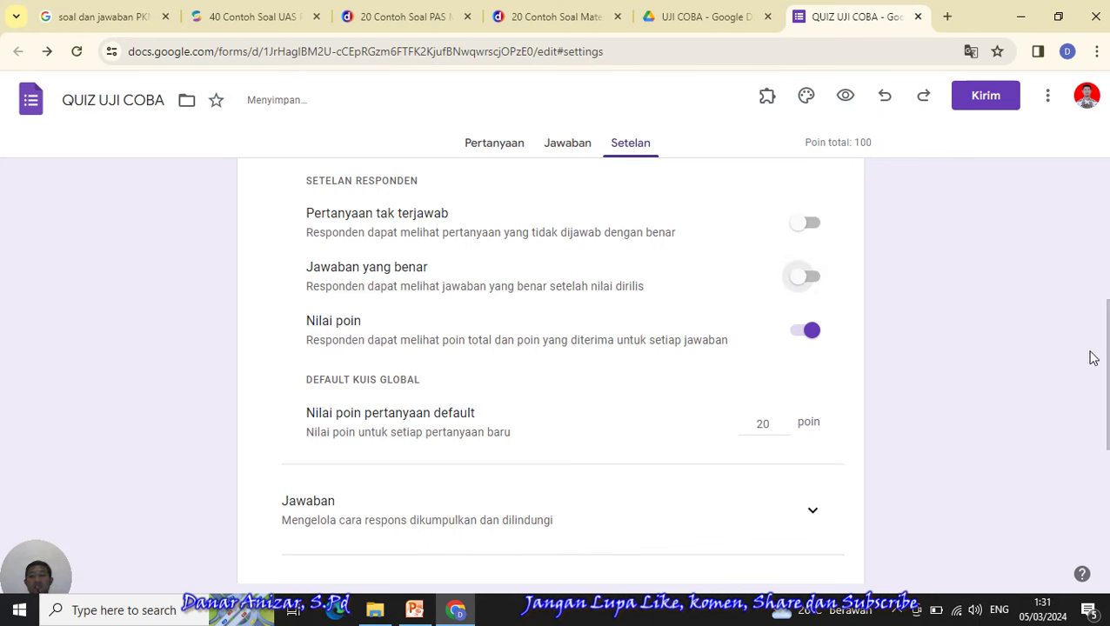
scroll(1090, 357, down, 1)
scroll(1090, 356, down, 1)
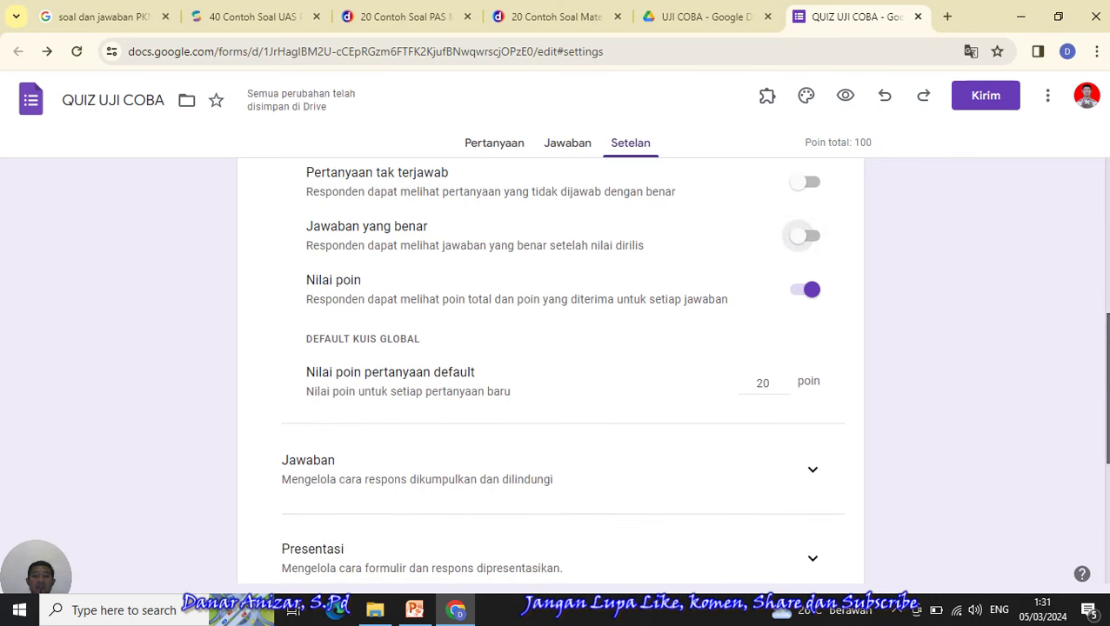
scroll(1091, 357, up, 1)
scroll(1090, 357, down, 1)
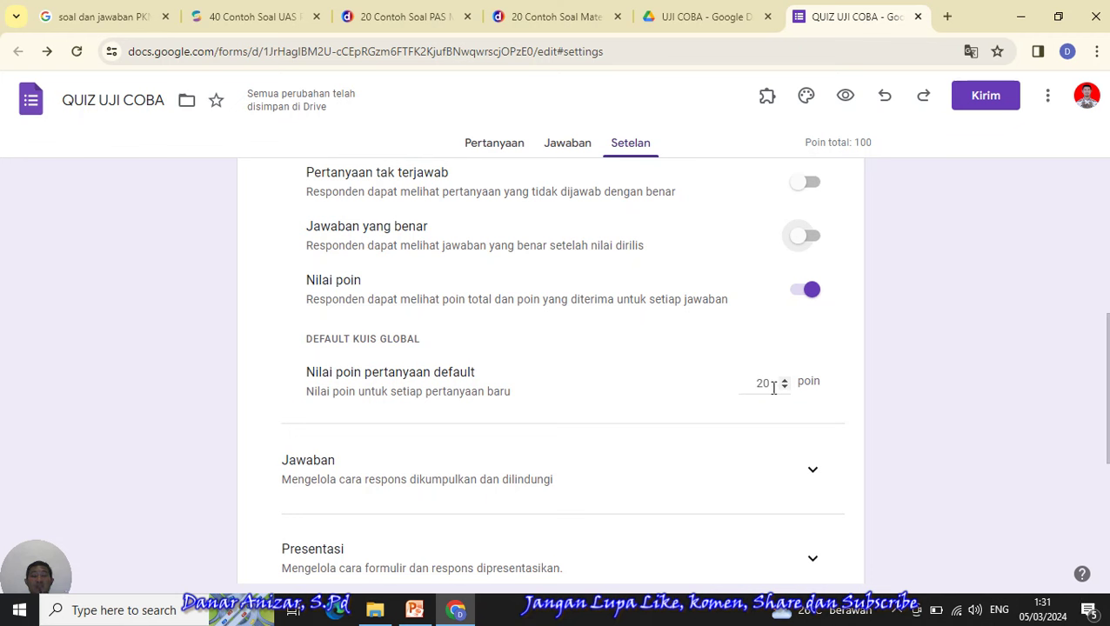
- Change the 'Nilai poin pertanyaan default' value from 20 to 50
double_click(763, 383)
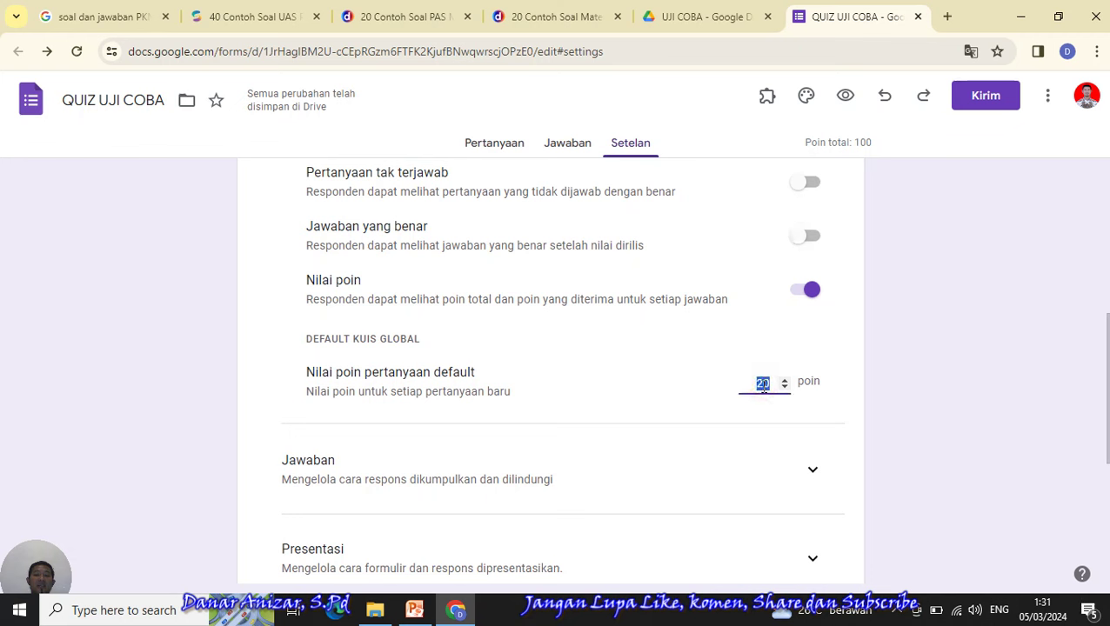
click(765, 391)
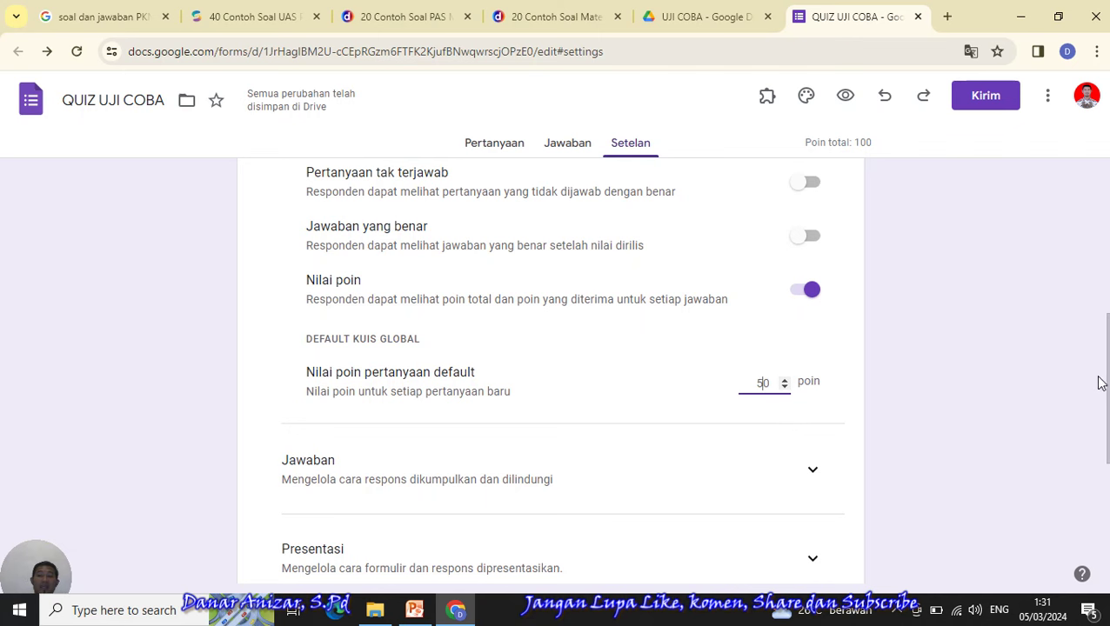
scroll(1099, 383, down, 1)
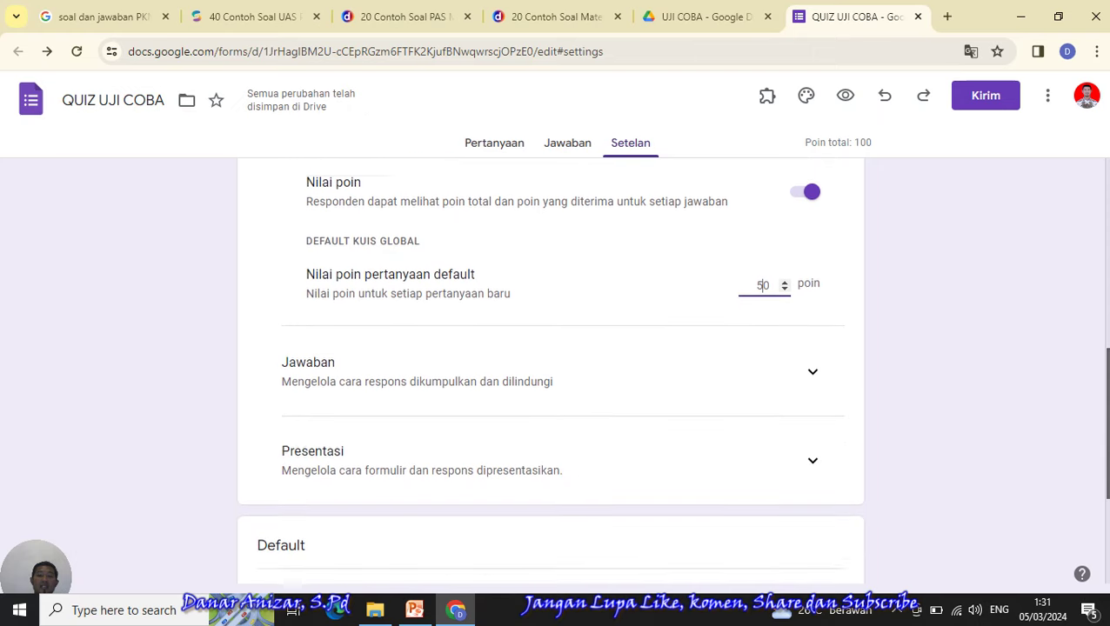
scroll(833, 303, down, 1)
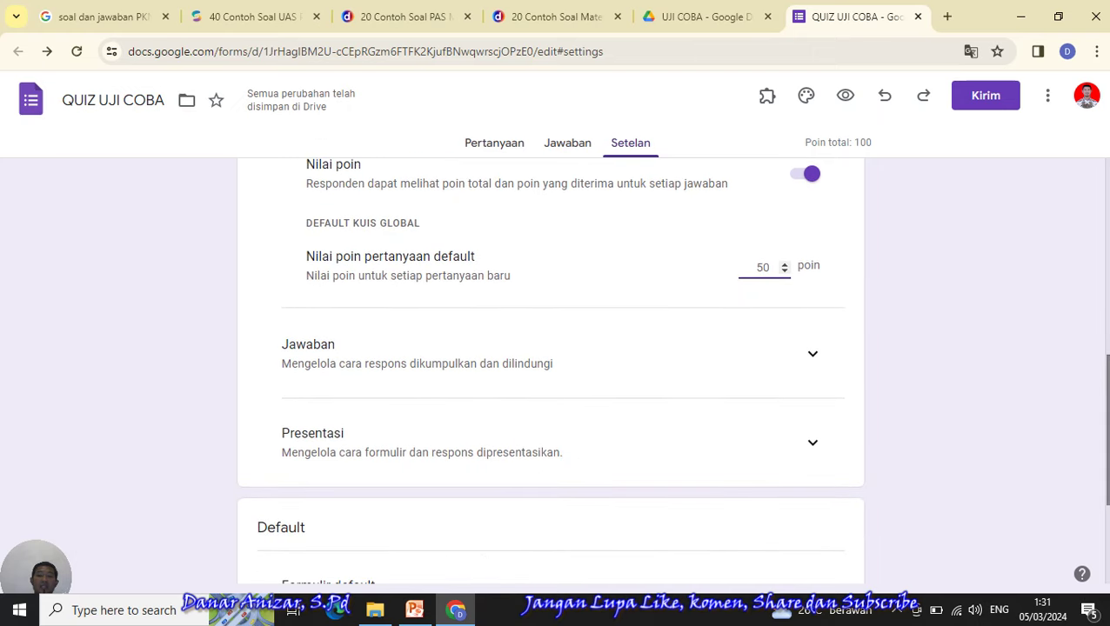
scroll(1103, 374, down, 1)
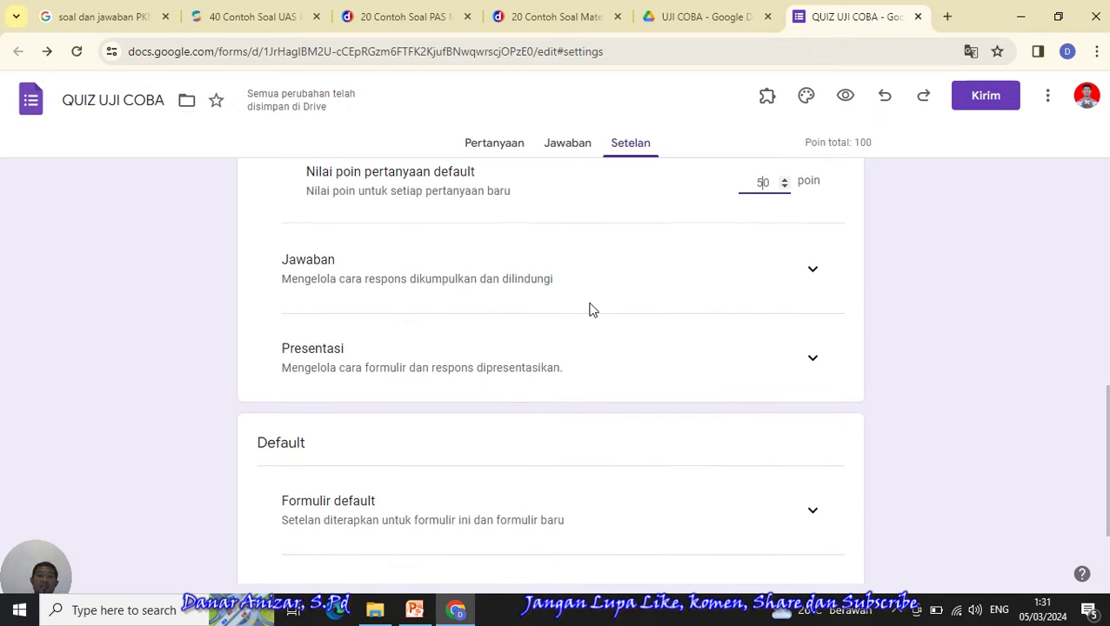
- Expand the Jawaban section and switch off the trusted-organization sign-in restriction
click(812, 272)
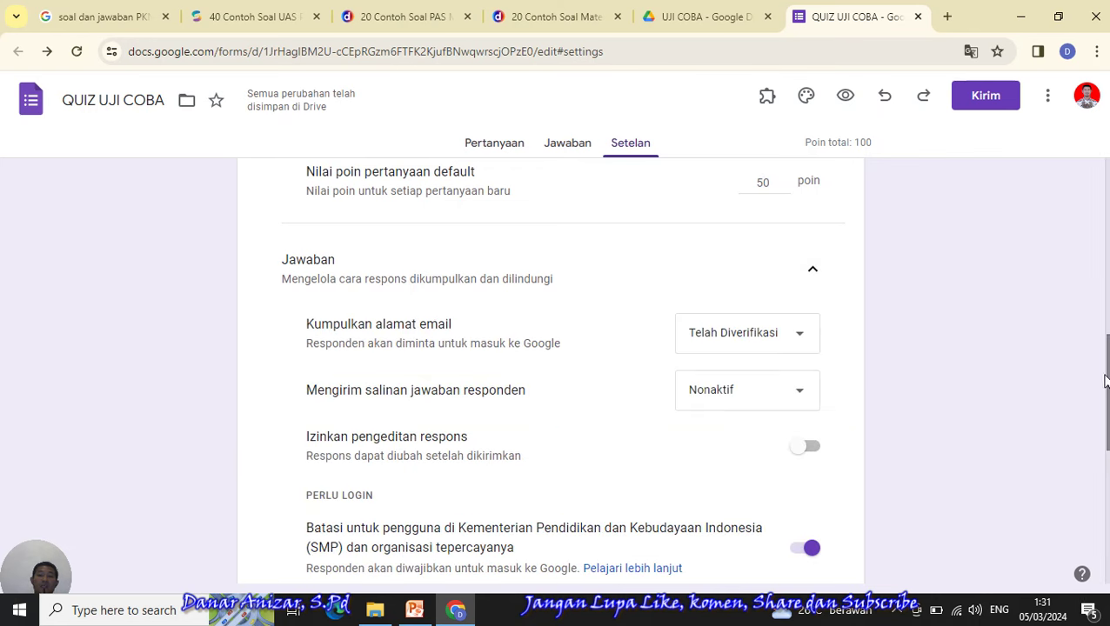
scroll(1103, 391, down, 1)
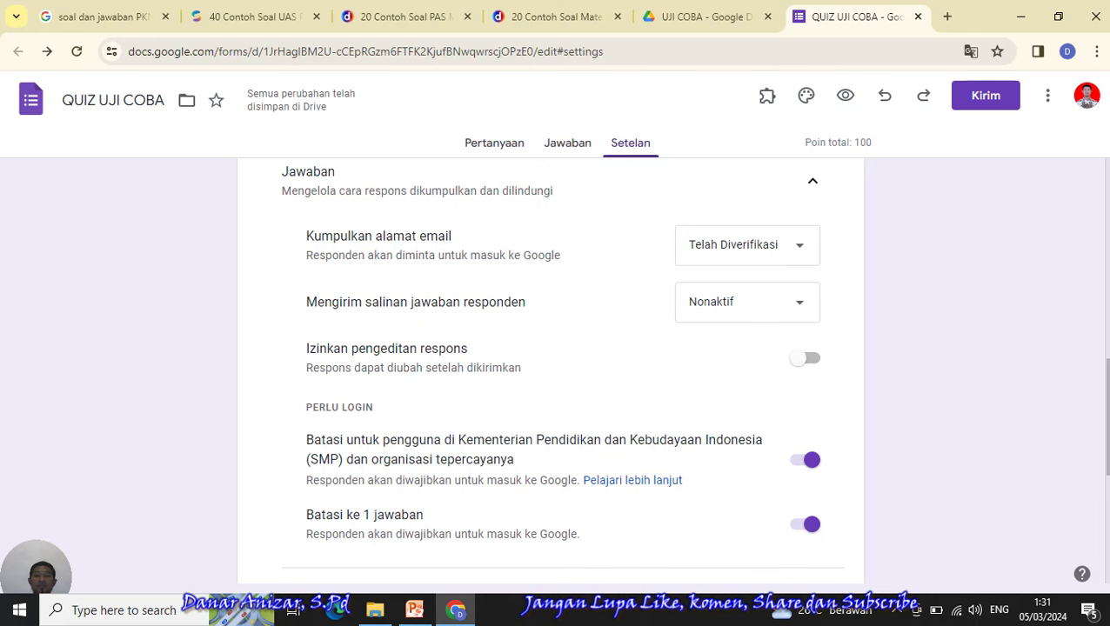
scroll(825, 305, down, 1)
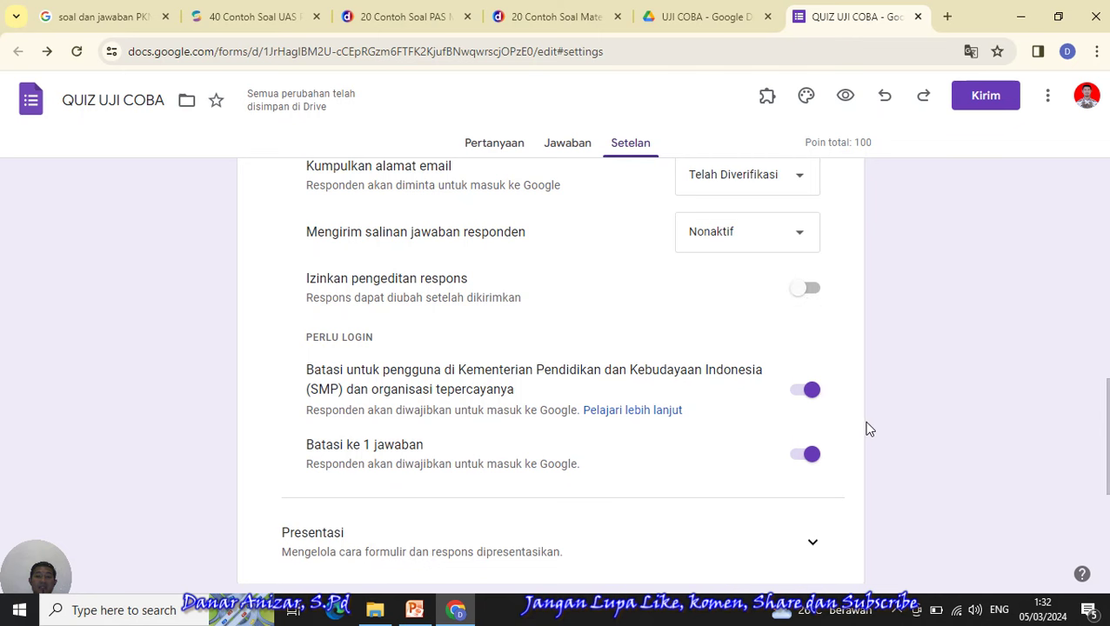
scroll(679, 433, down, 1)
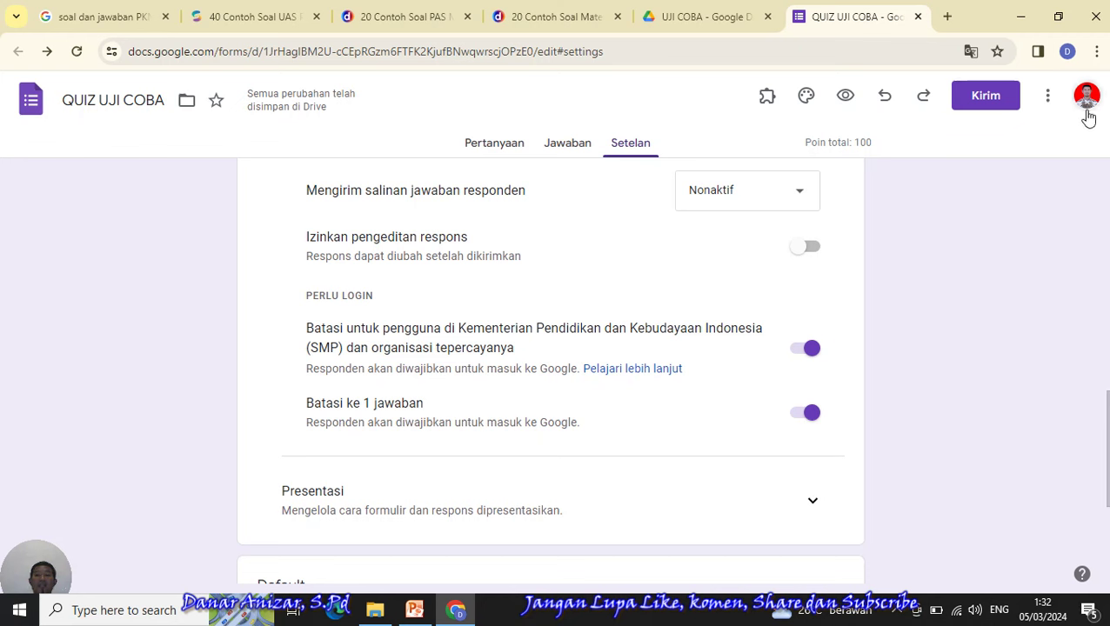
scroll(740, 332, down, 1)
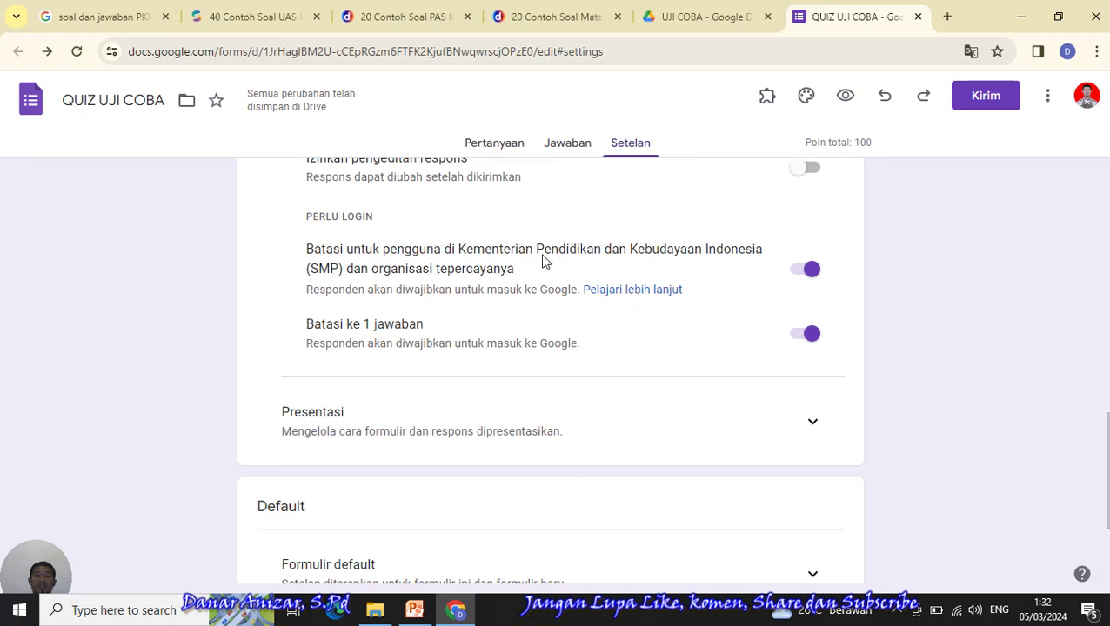
click(800, 279)
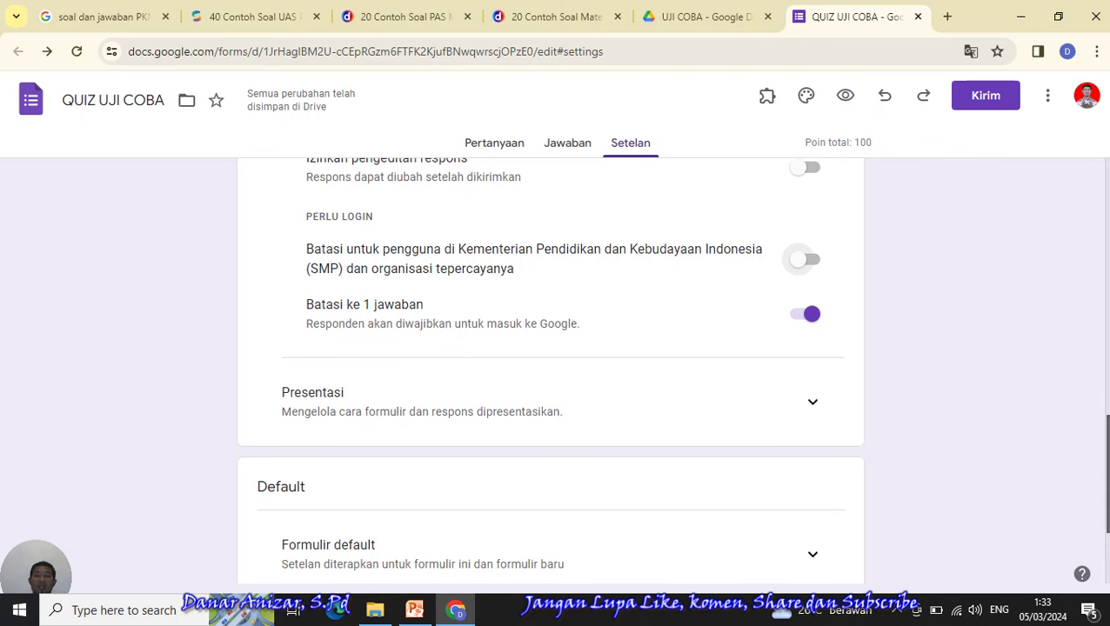
- Switch off 'Batasi ke 1 jawaban' so respondents can answer more than once
scroll(1093, 418, up, 1)
scroll(822, 348, down, 1)
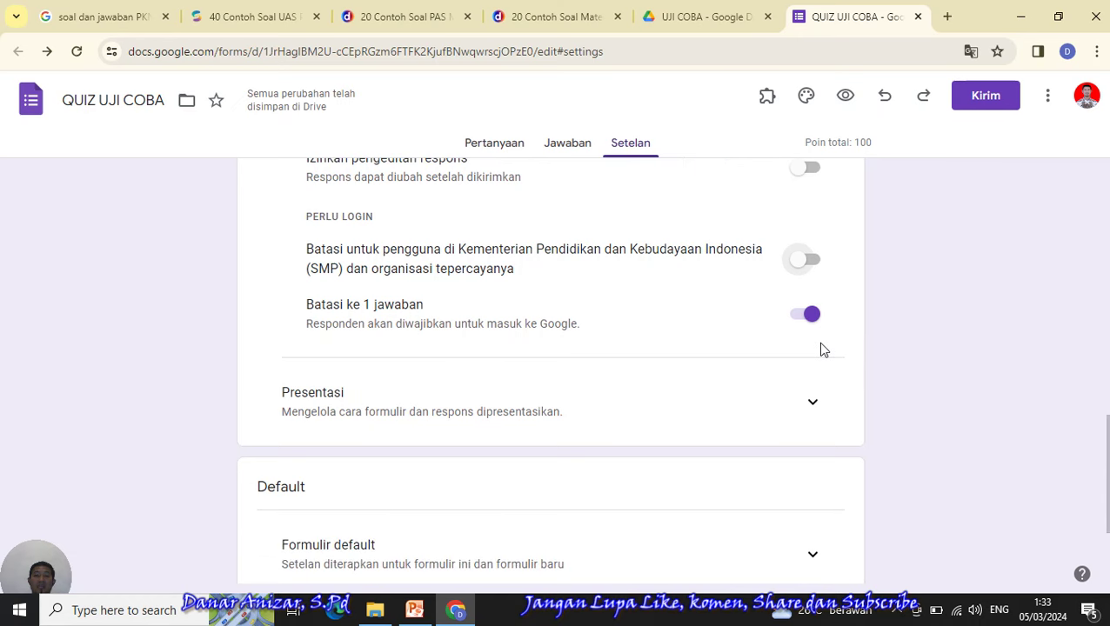
click(802, 322)
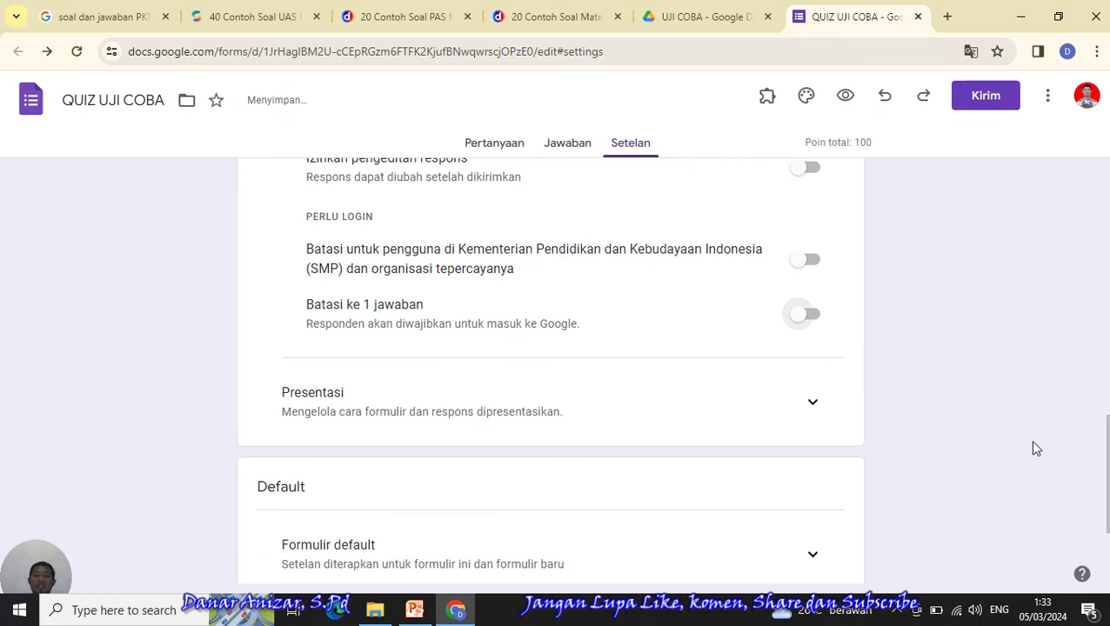
scroll(1035, 448, down, 3)
scroll(1036, 448, up, 3)
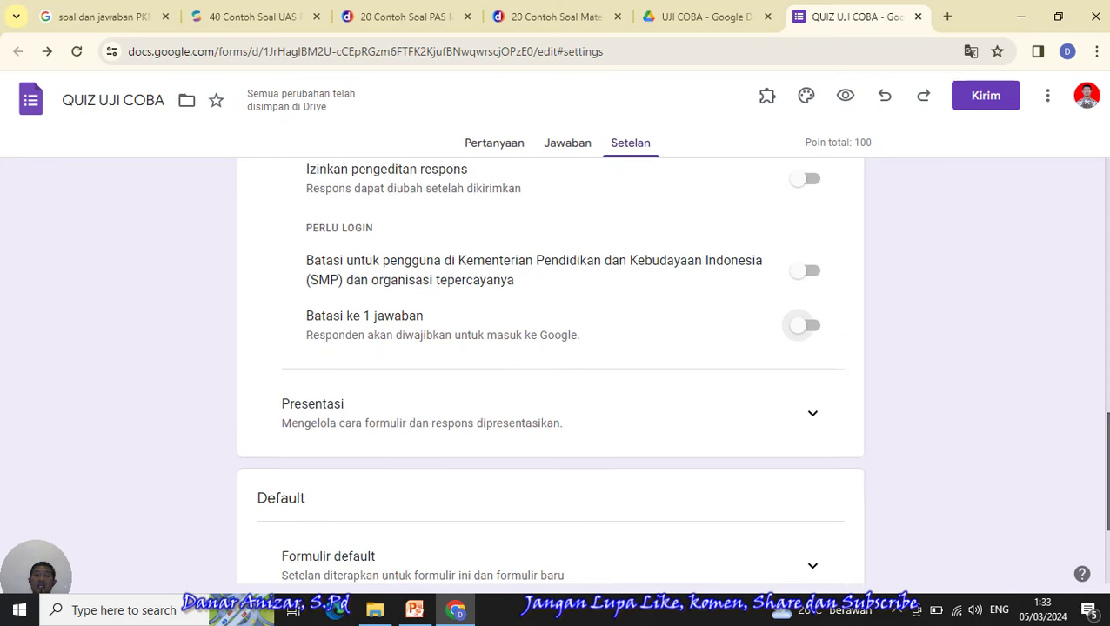
scroll(549, 366, down, 2)
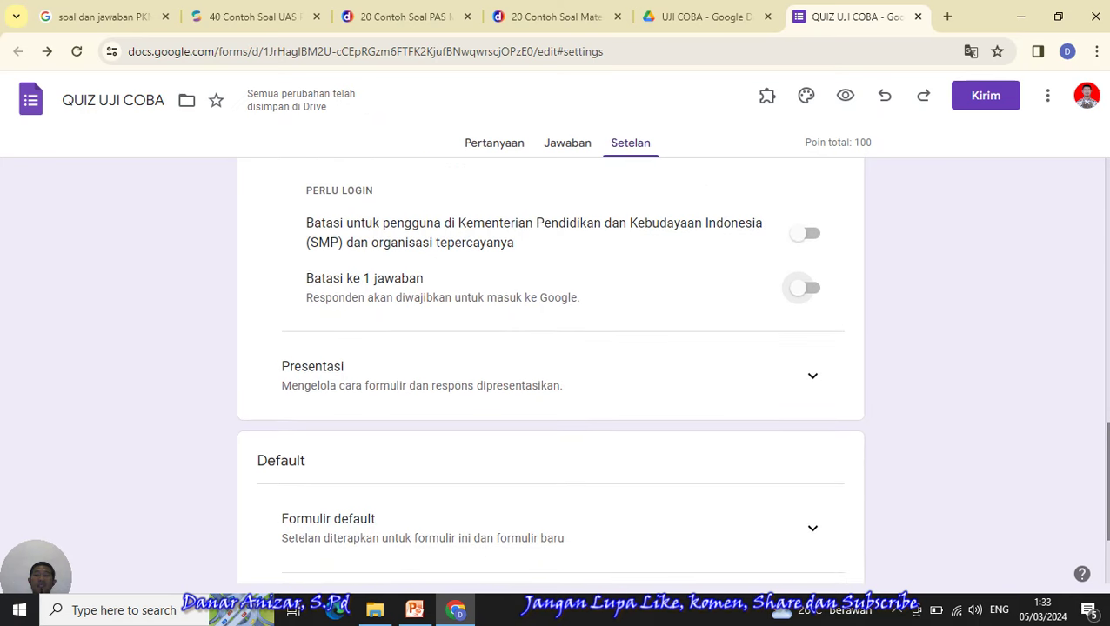
scroll(549, 370, down, 1)
scroll(549, 370, up, 2)
scroll(549, 370, down, 1)
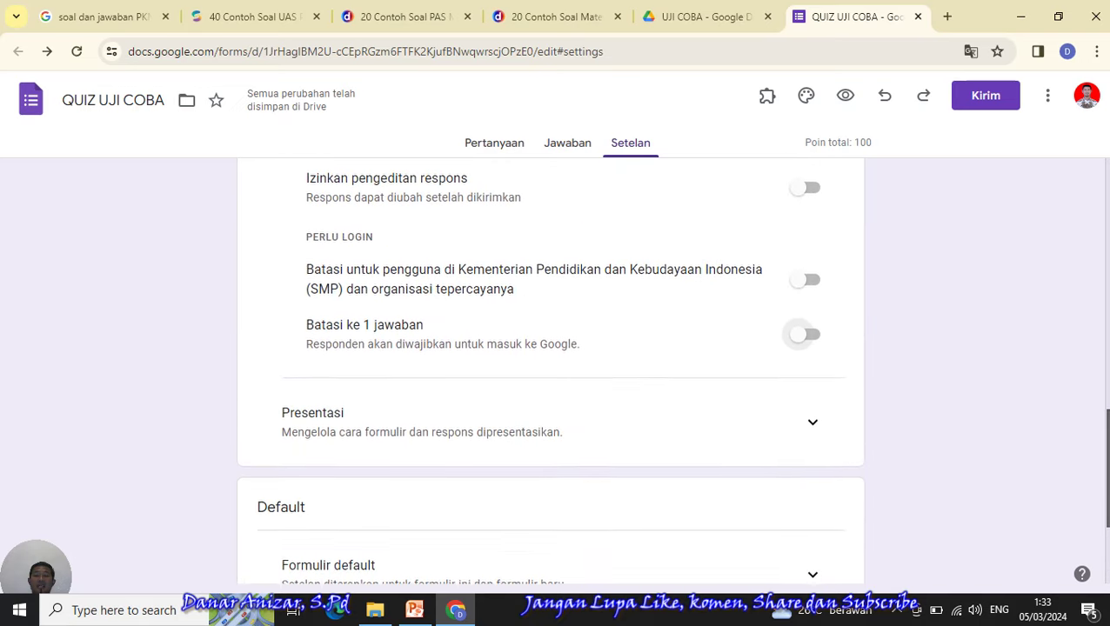
scroll(549, 370, down, 3)
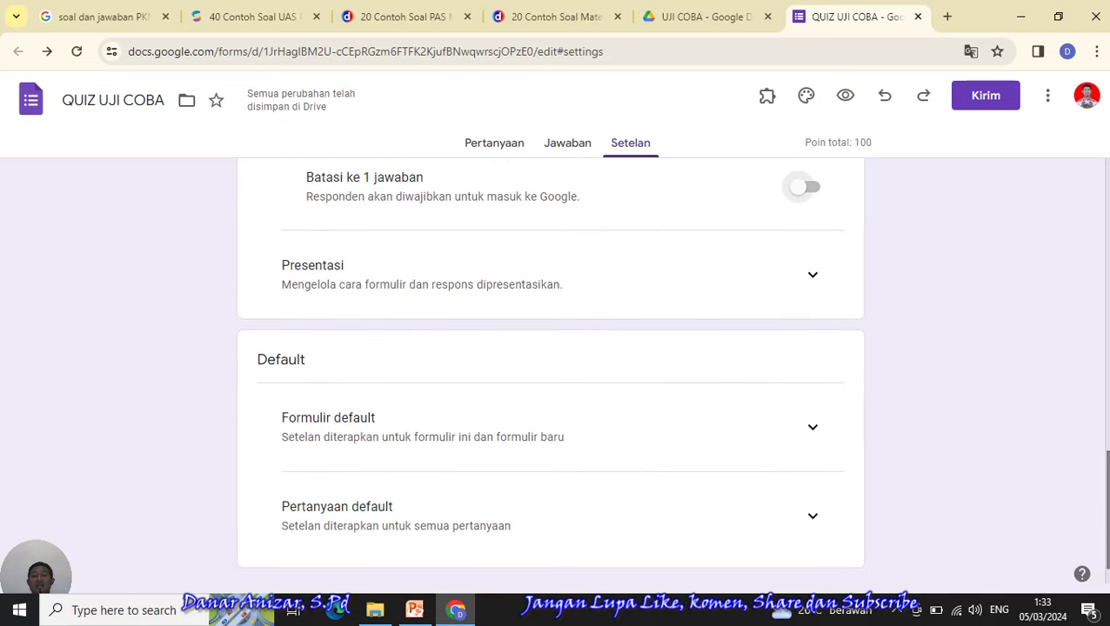
scroll(1072, 453, up, 4)
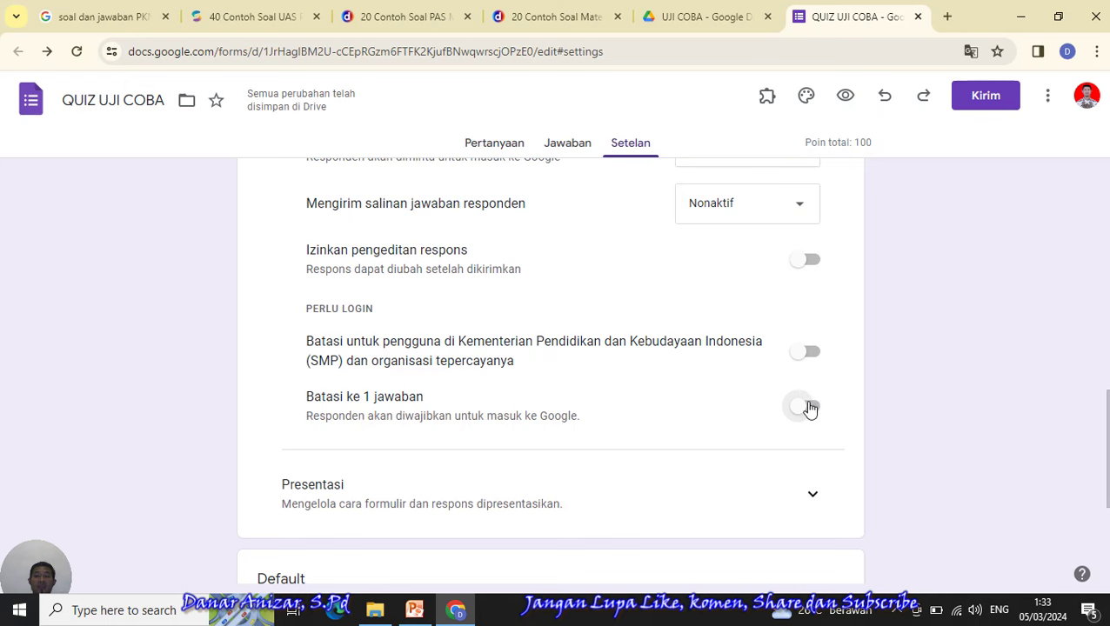
scroll(549, 369, down, 3)
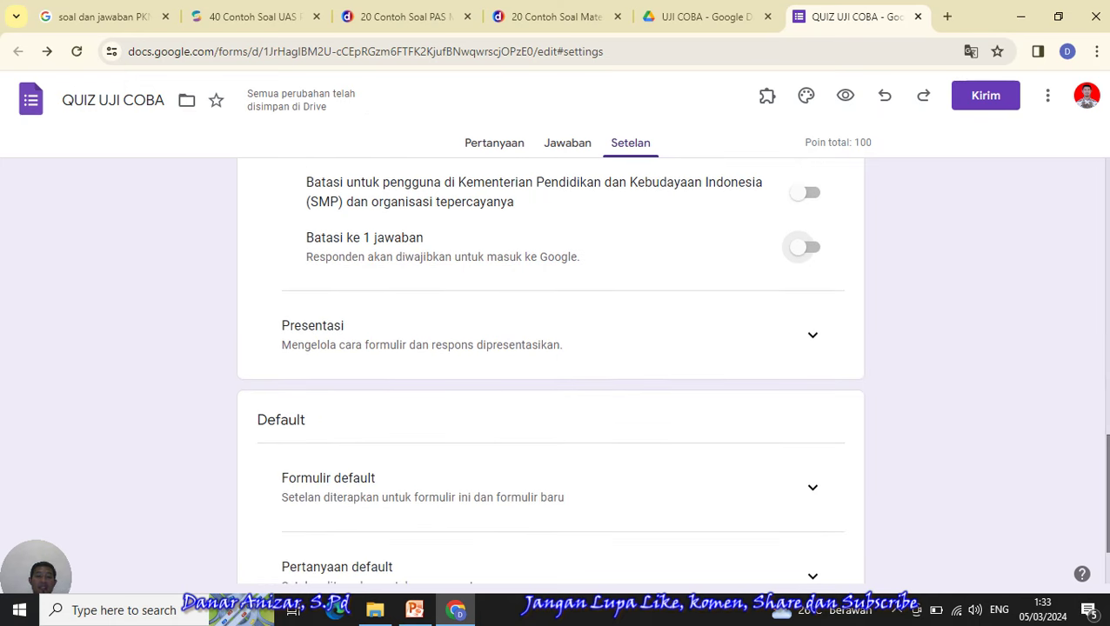
scroll(549, 370, down, 2)
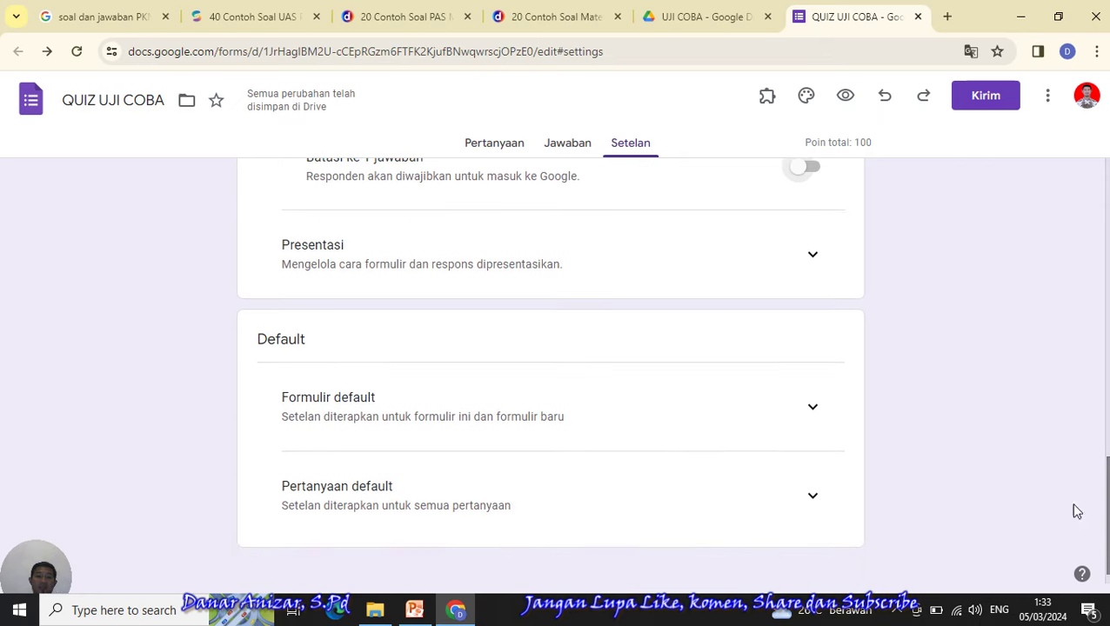
- Look over the default form settings and the default question settings sections
click(812, 406)
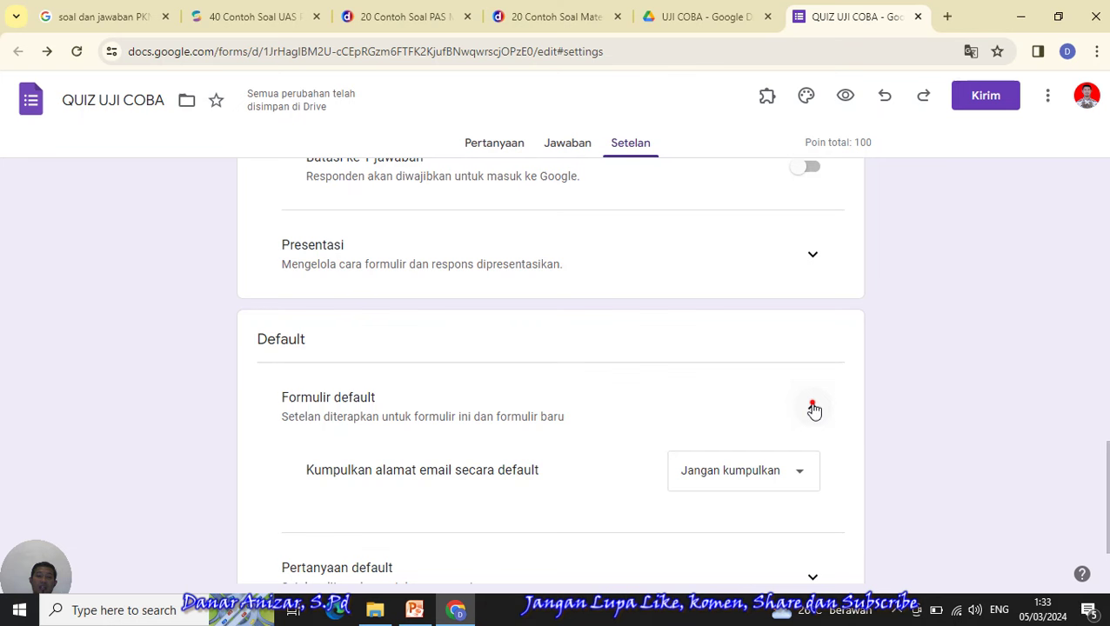
click(812, 408)
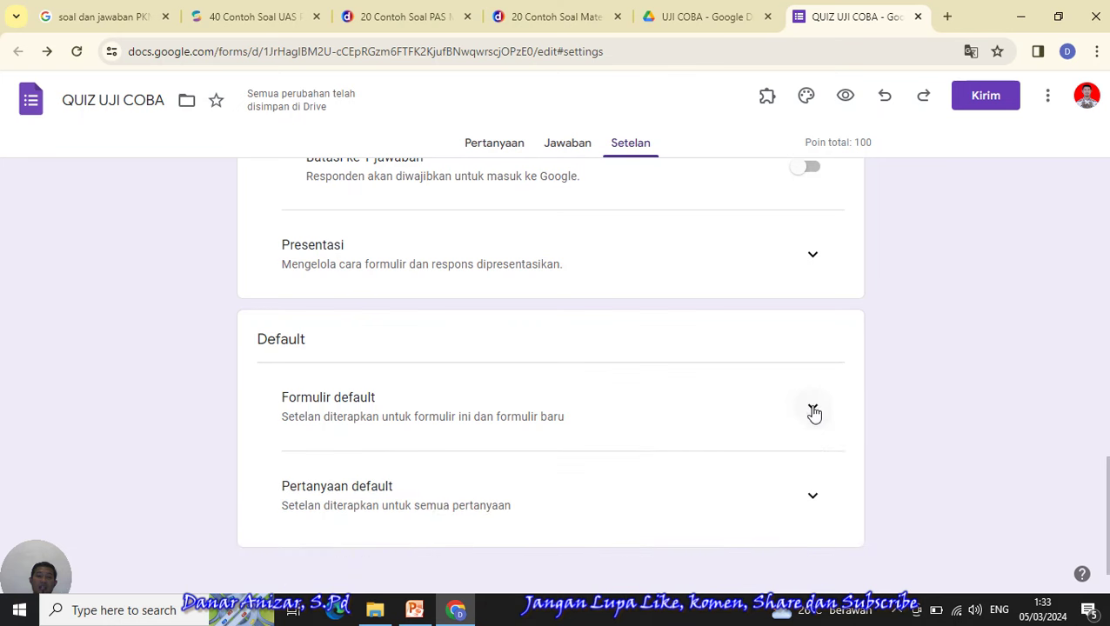
click(813, 495)
scroll(644, 487, down, 1)
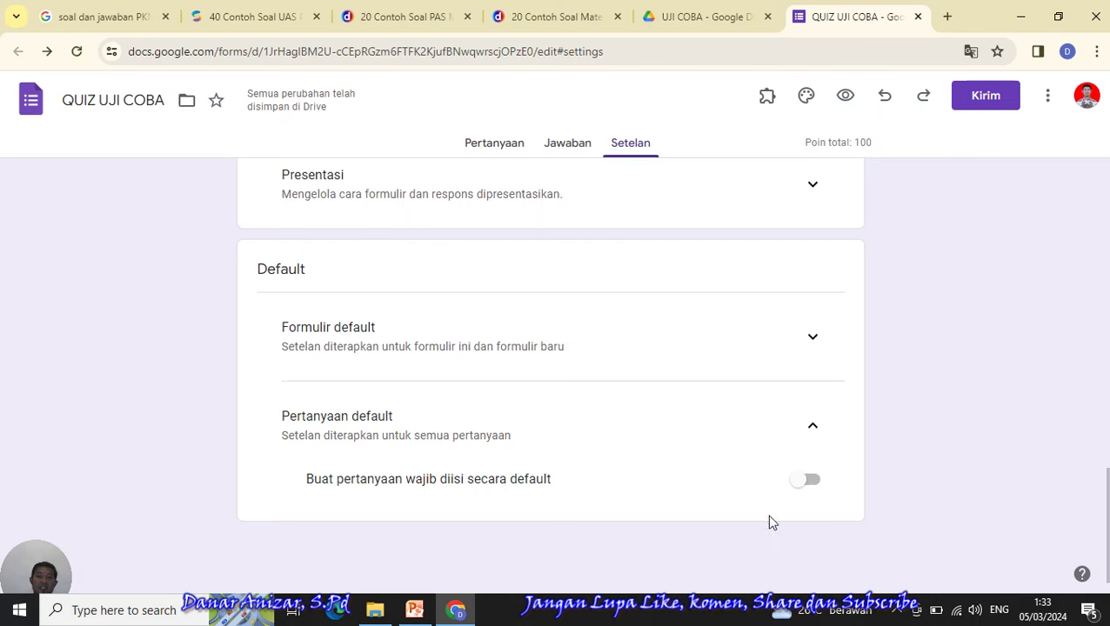
drag(1106, 522, 1092, 193)
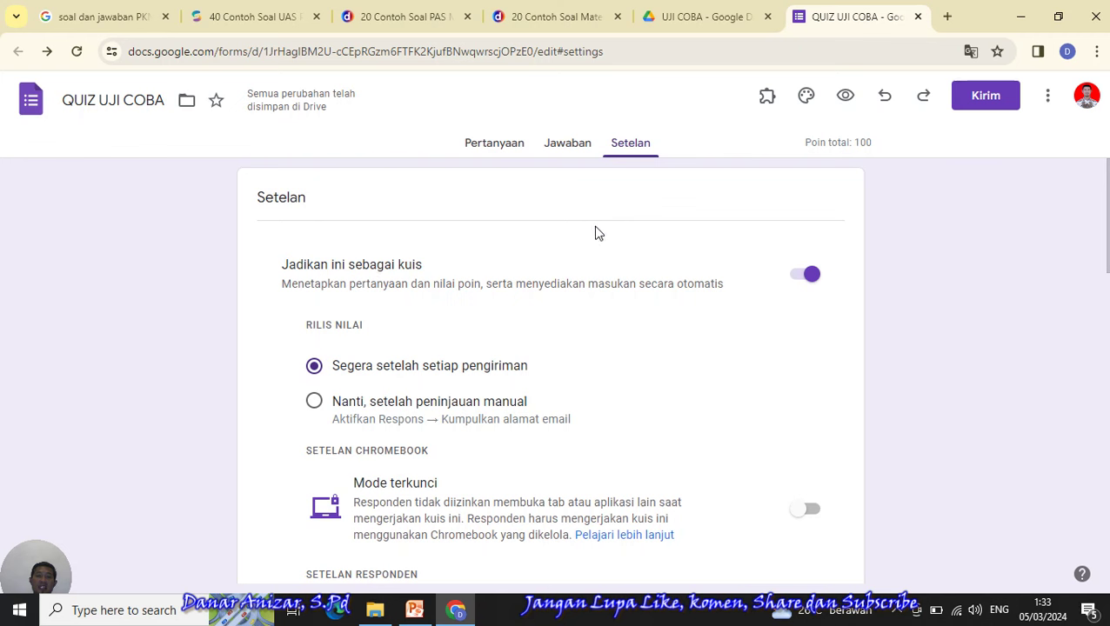
- Review the quiz questions under Pertanyaan, then switch to the '20 Contoh Soal PAS' Kelas 7 article
click(496, 147)
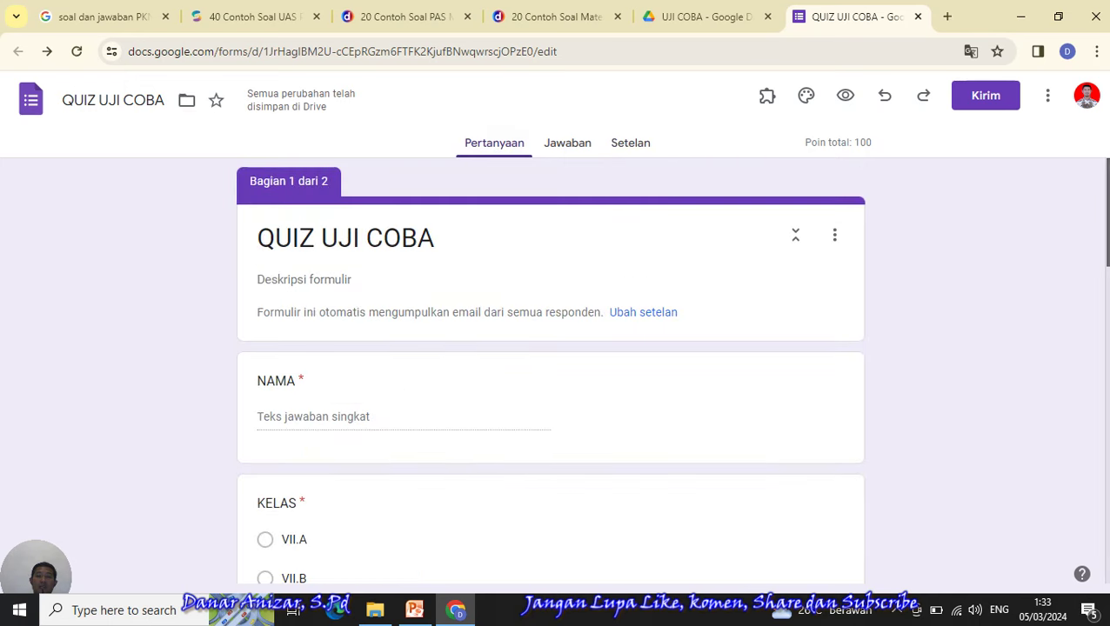
scroll(550, 370, down, 4)
scroll(549, 370, down, 5)
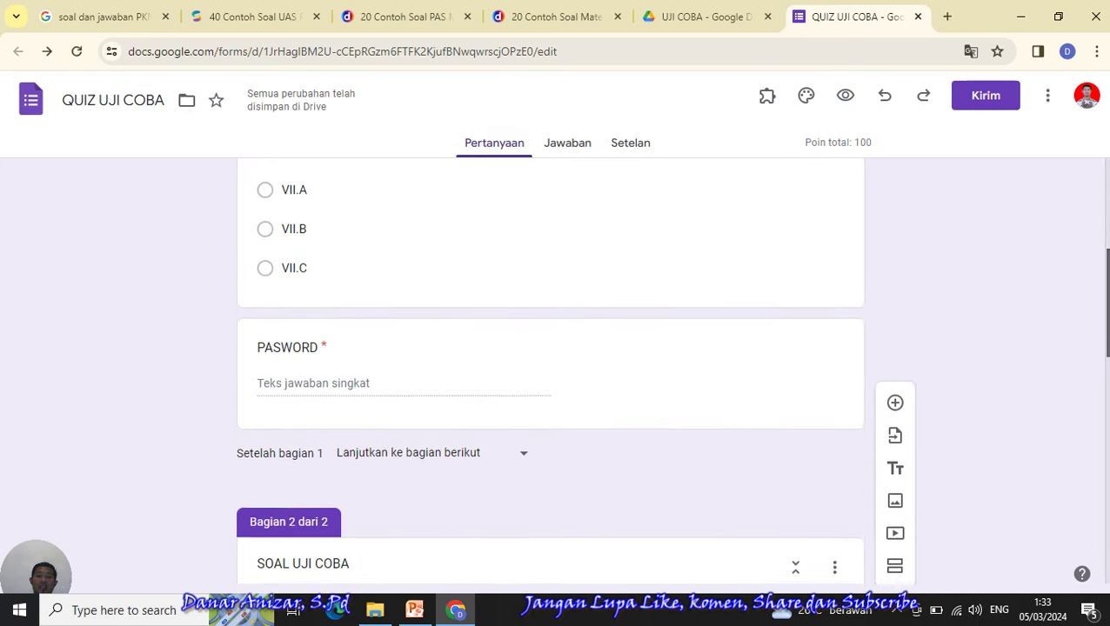
scroll(550, 370, down, 3)
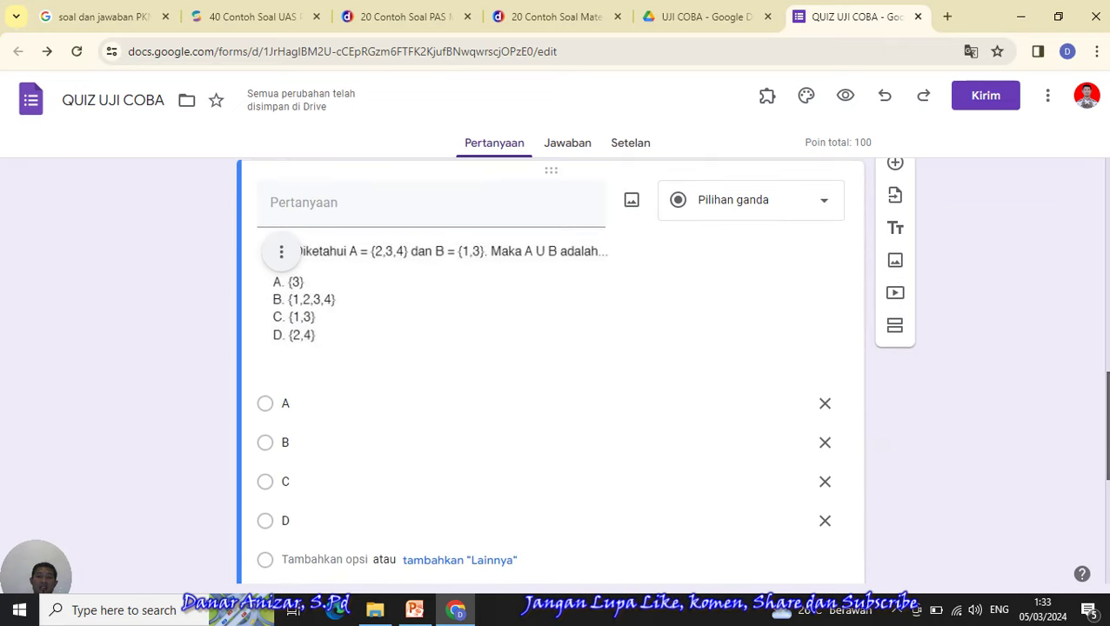
scroll(550, 370, down, 3)
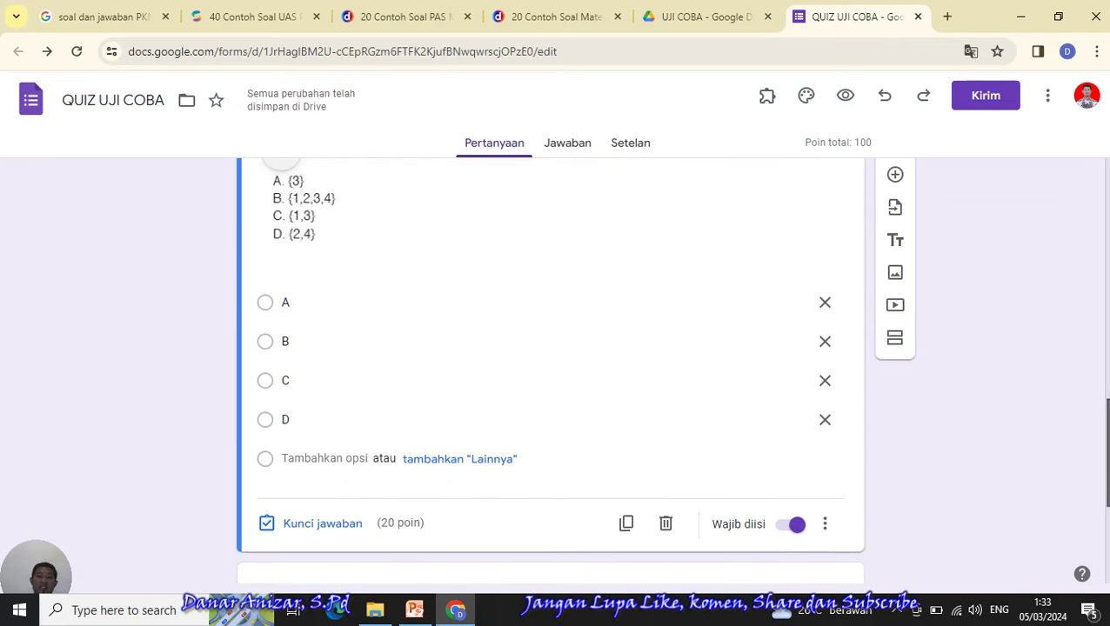
scroll(550, 370, down, 2)
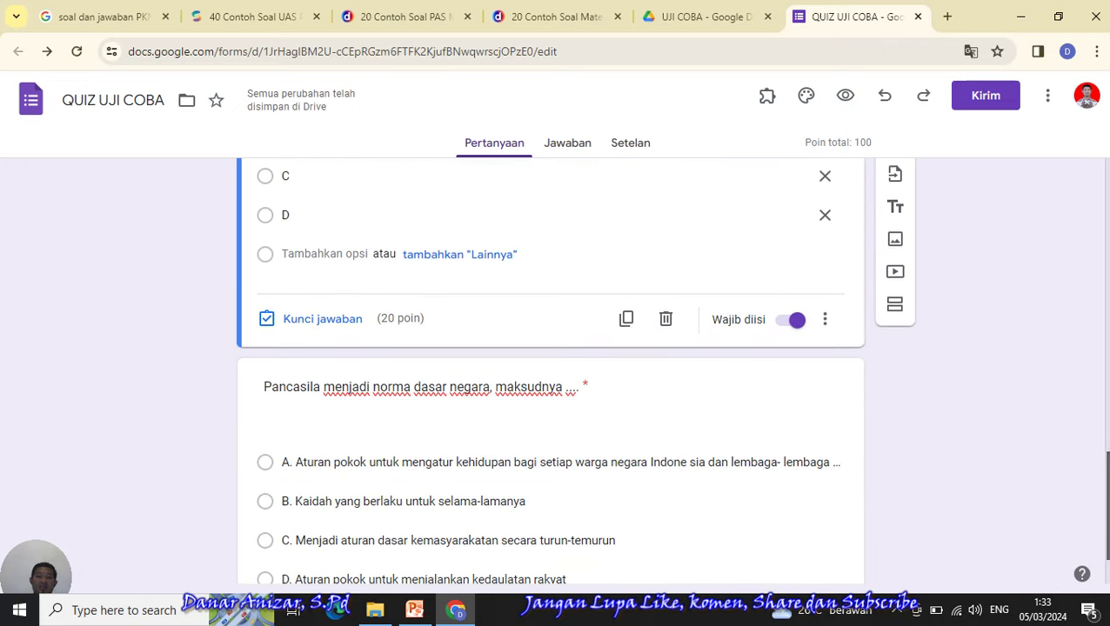
scroll(550, 370, up, 2)
scroll(550, 370, up, 2)
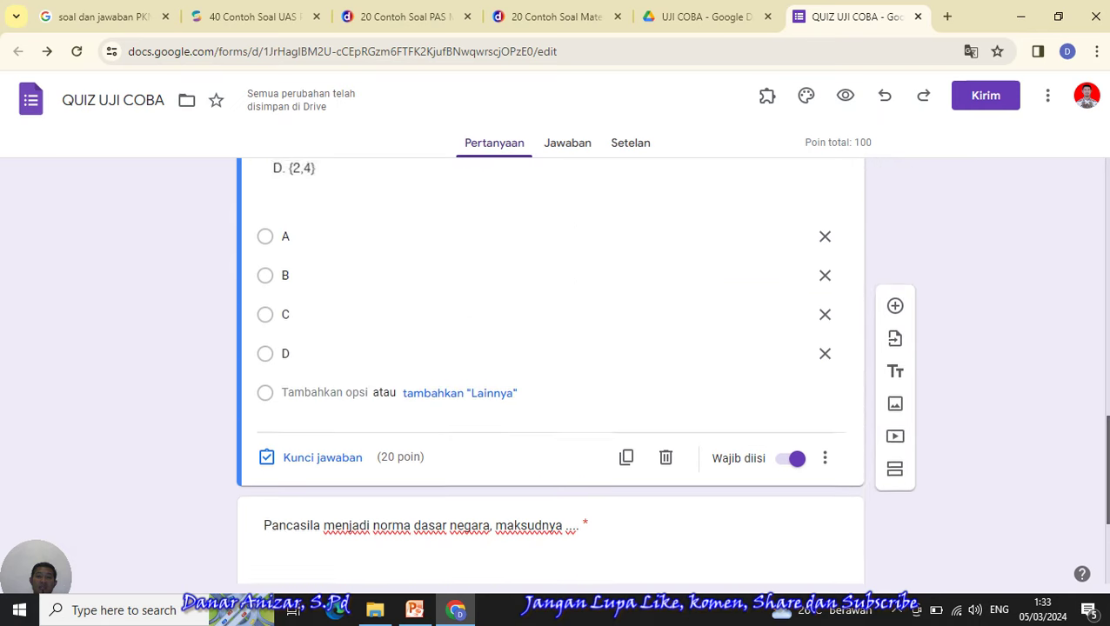
scroll(550, 370, down, 3)
scroll(550, 370, down, 1)
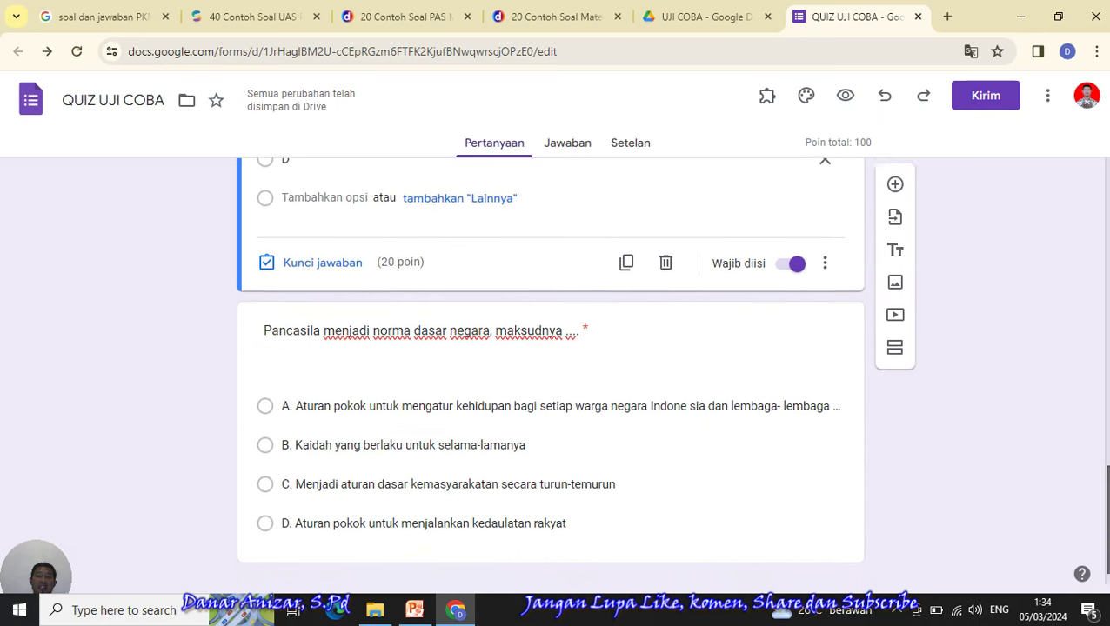
scroll(550, 369, up, 6)
scroll(550, 370, up, 5)
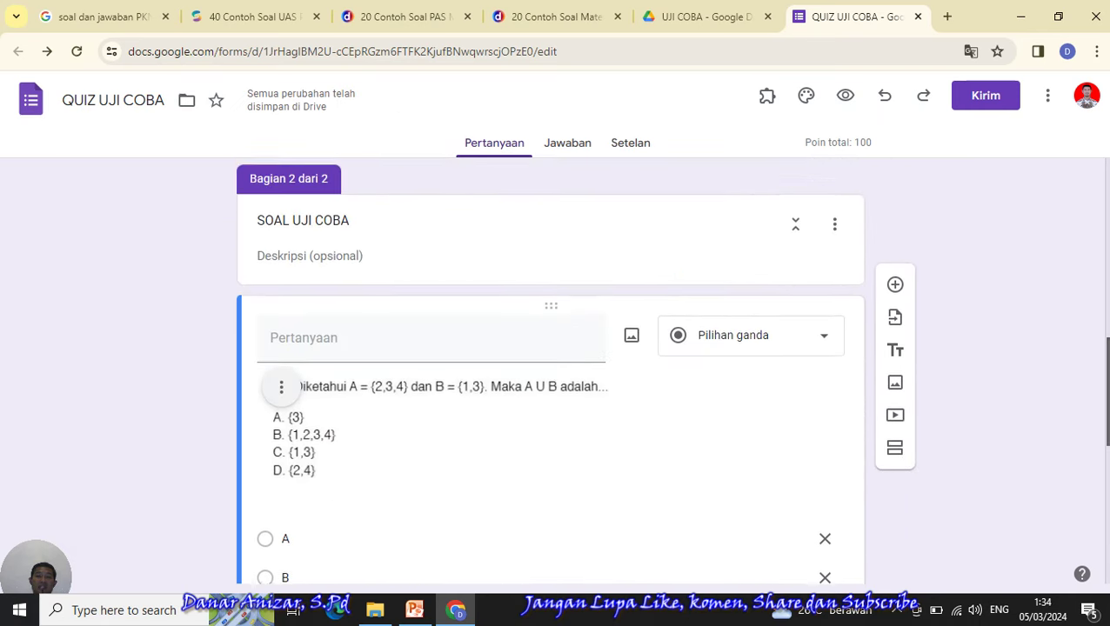
scroll(550, 369, up, 4)
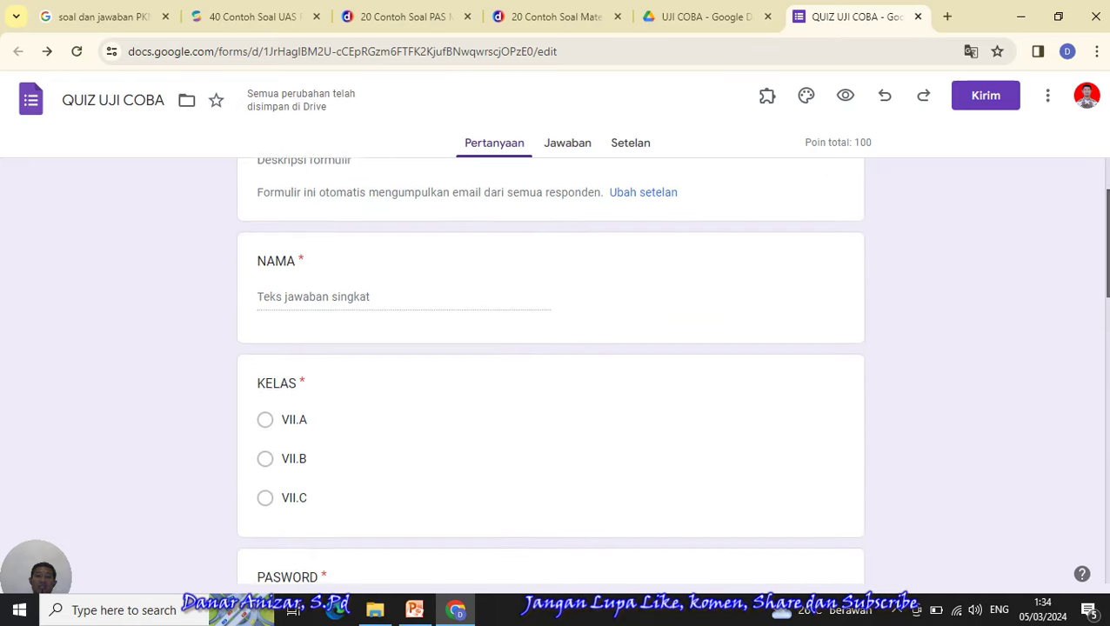
scroll(550, 370, down, 3)
scroll(738, 480, down, 10)
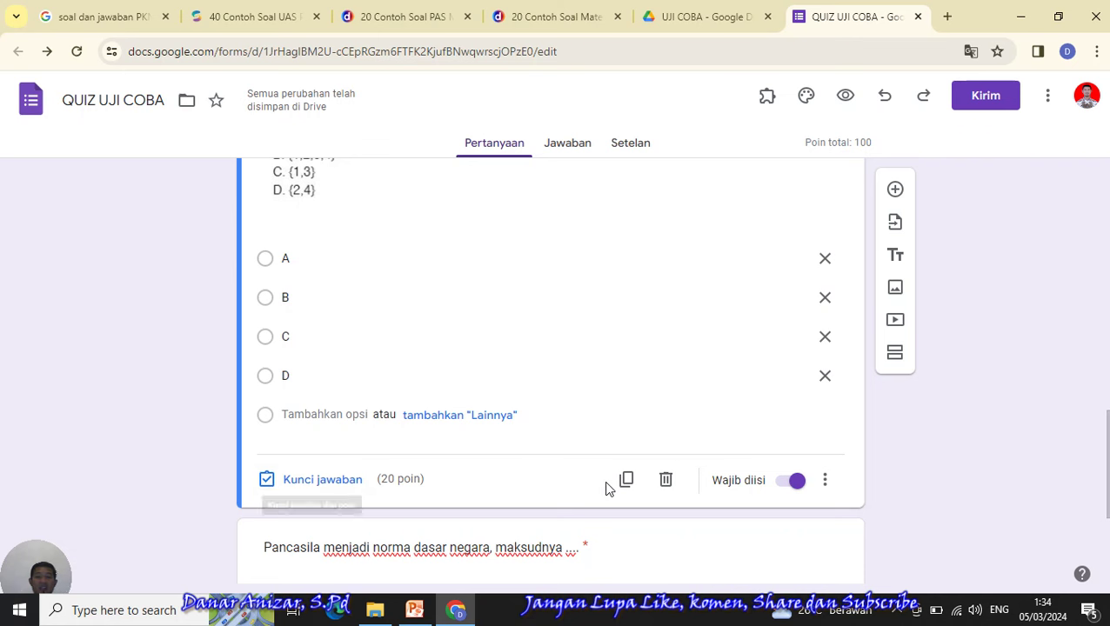
scroll(607, 489, up, 2)
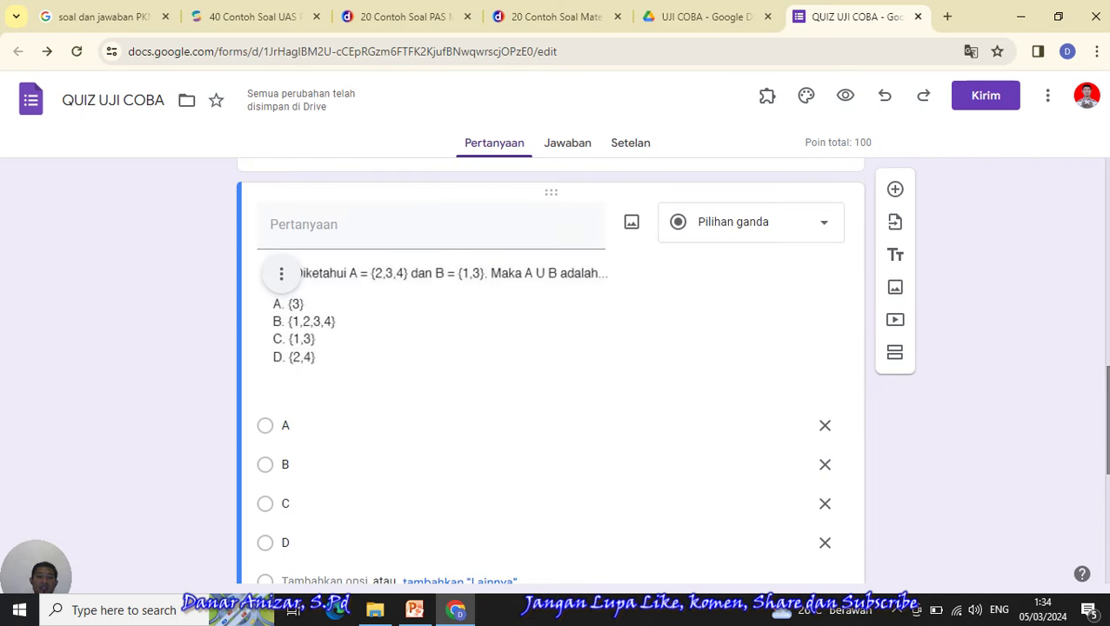
click(392, 21)
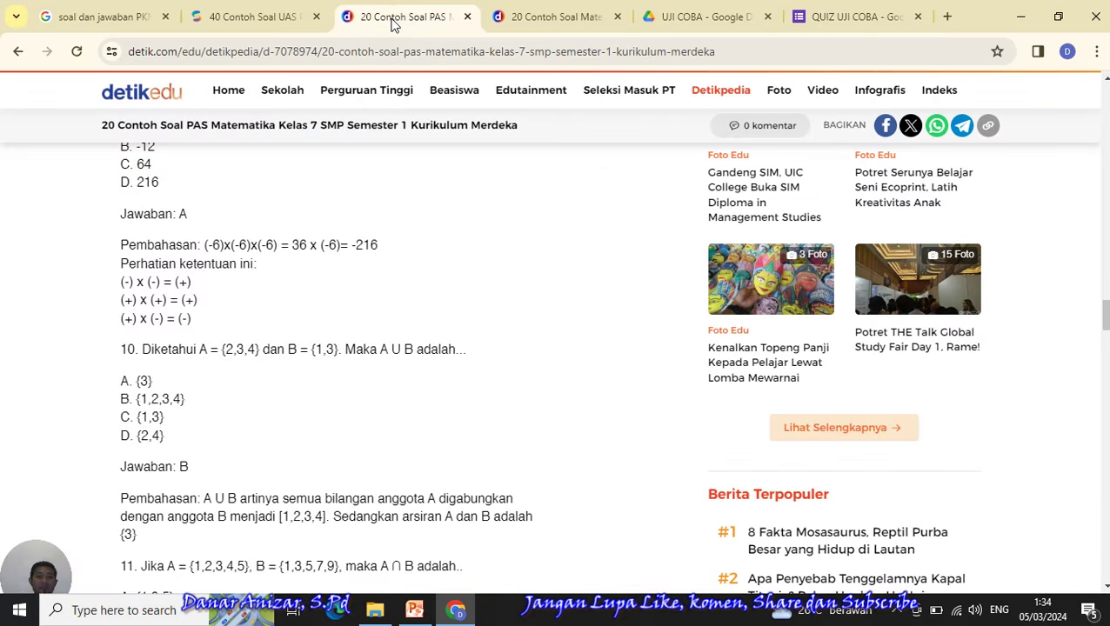
- Compare the two detik.com articles to find question 10's answer (B), then return to QUIZ UJI COBA
click(543, 19)
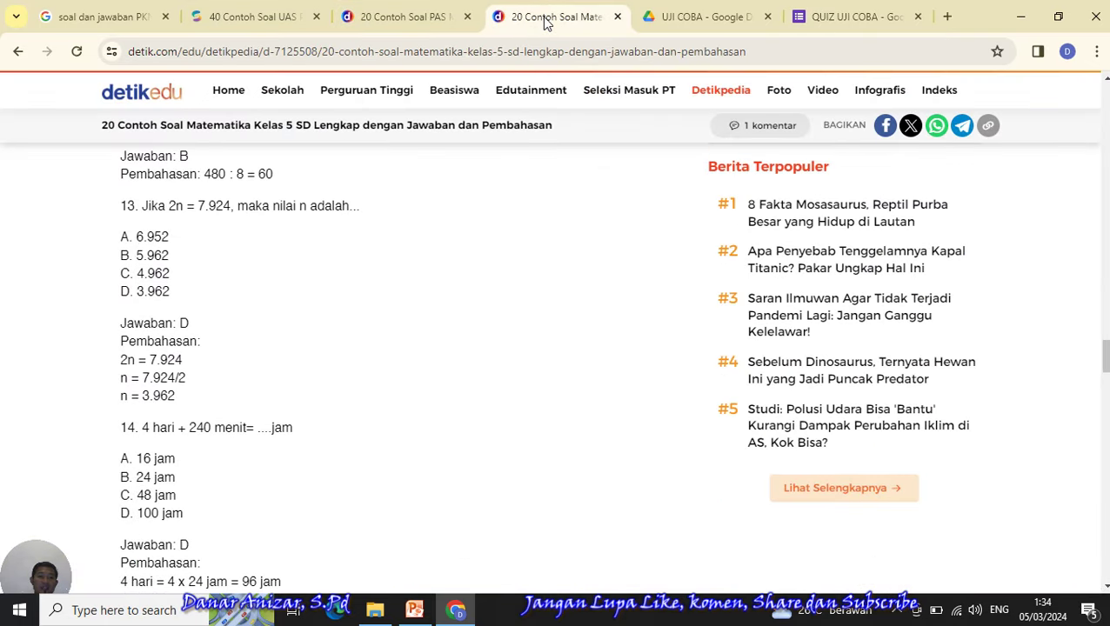
click(427, 19)
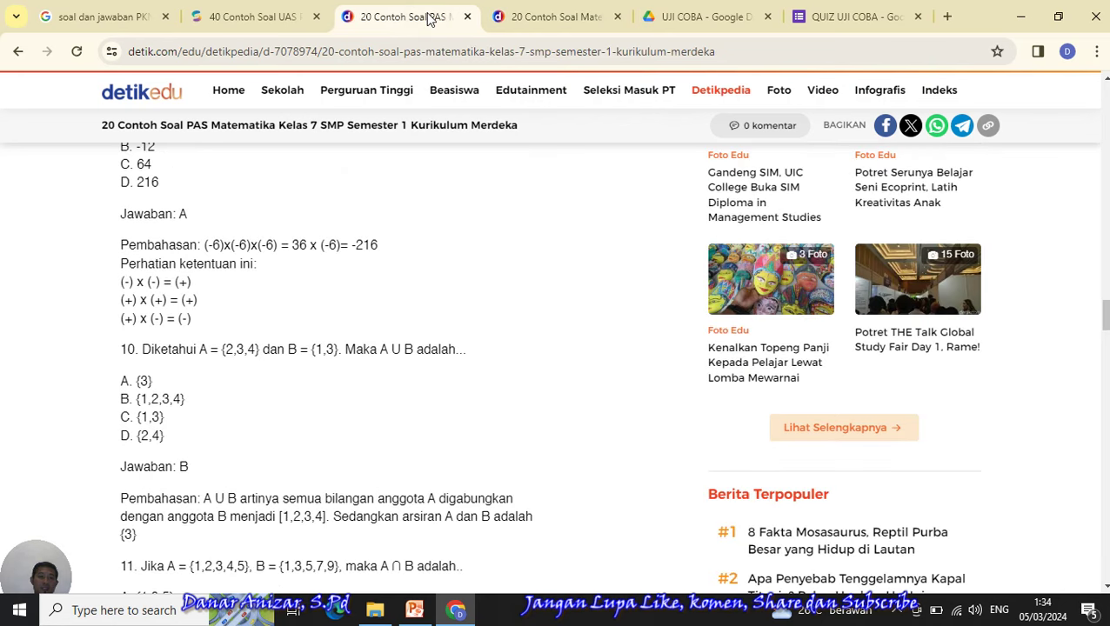
click(849, 19)
scroll(582, 354, down, 2)
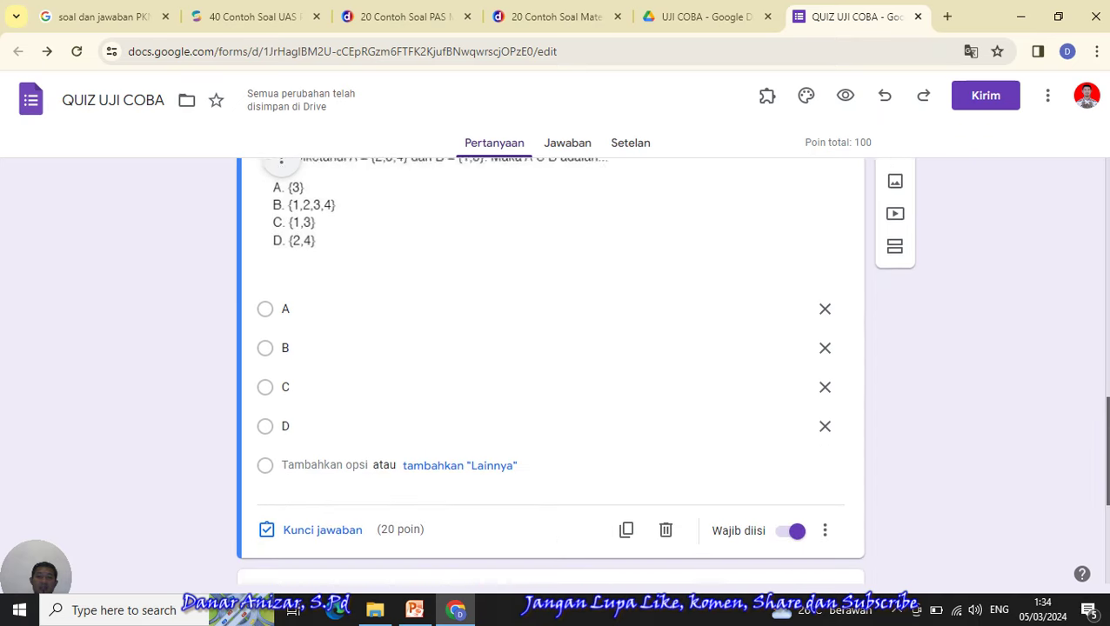
- Key the A U B question to answer B and raise its points from 20 to 50
click(313, 516)
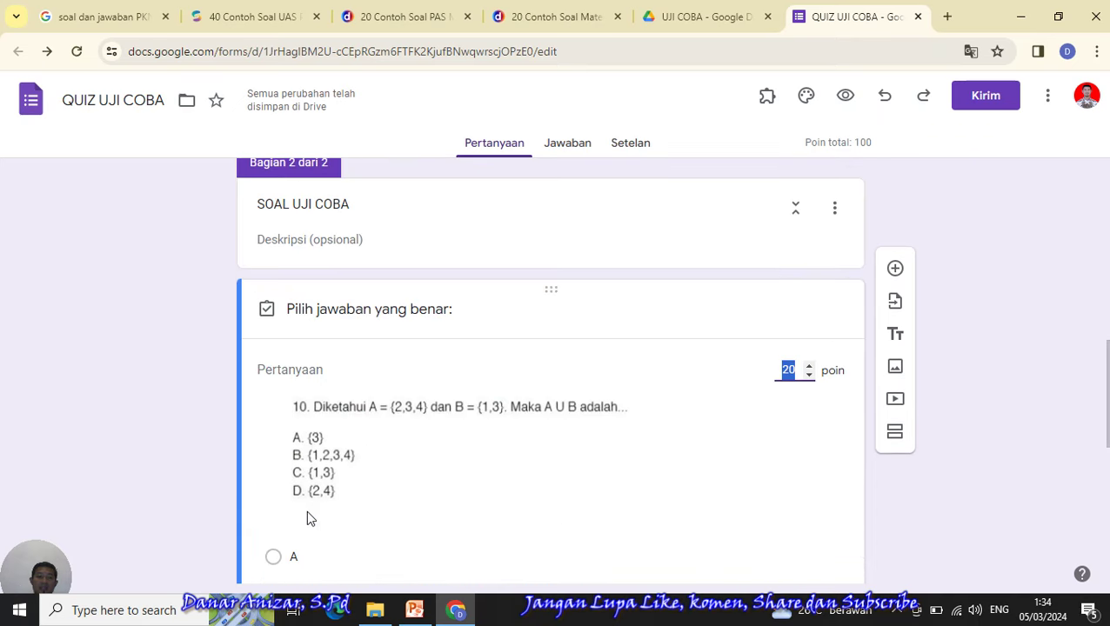
scroll(523, 295, down, 4)
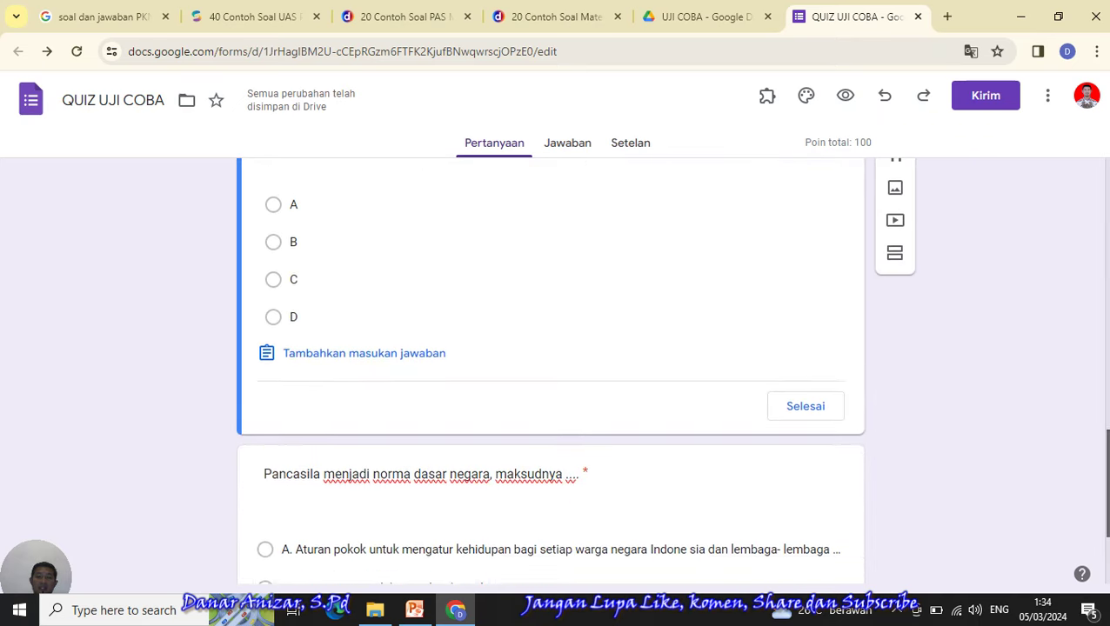
click(271, 240)
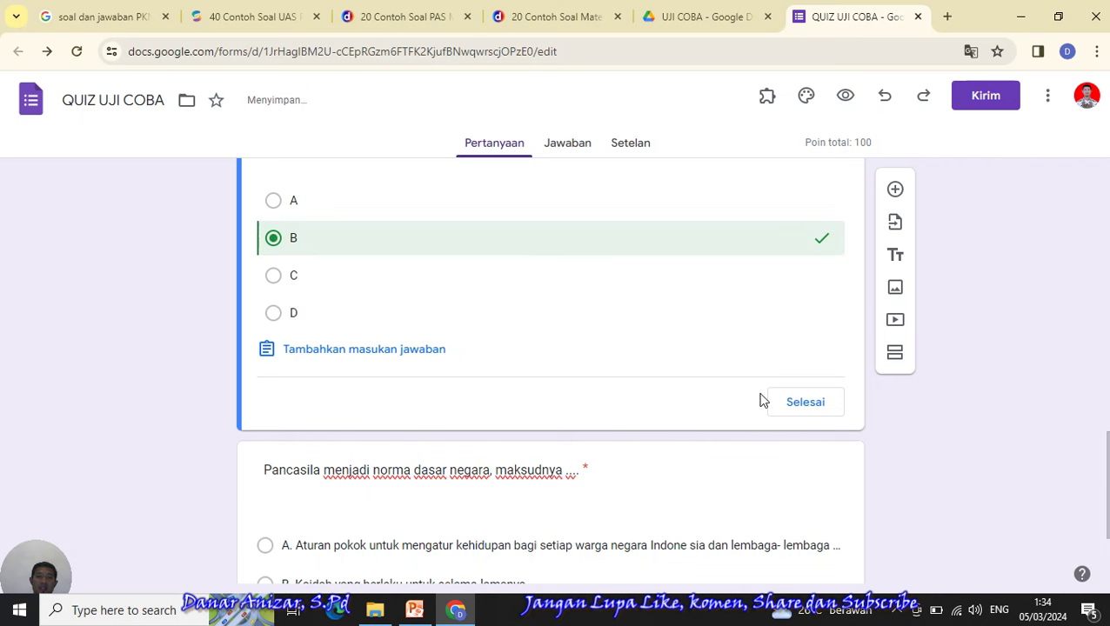
scroll(923, 386, up, 3)
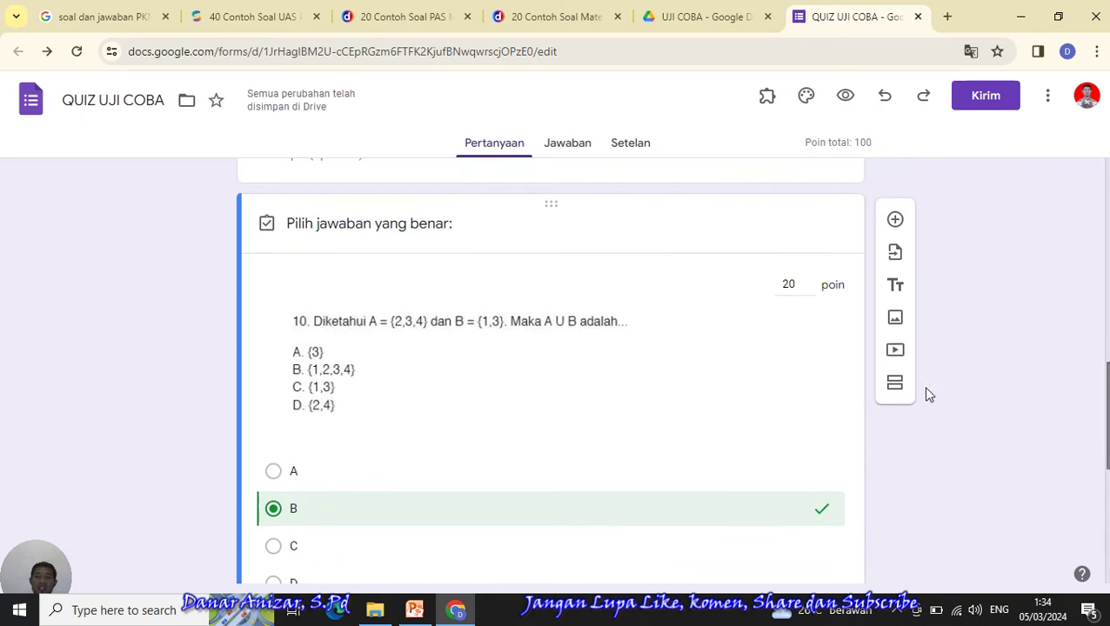
click(788, 286)
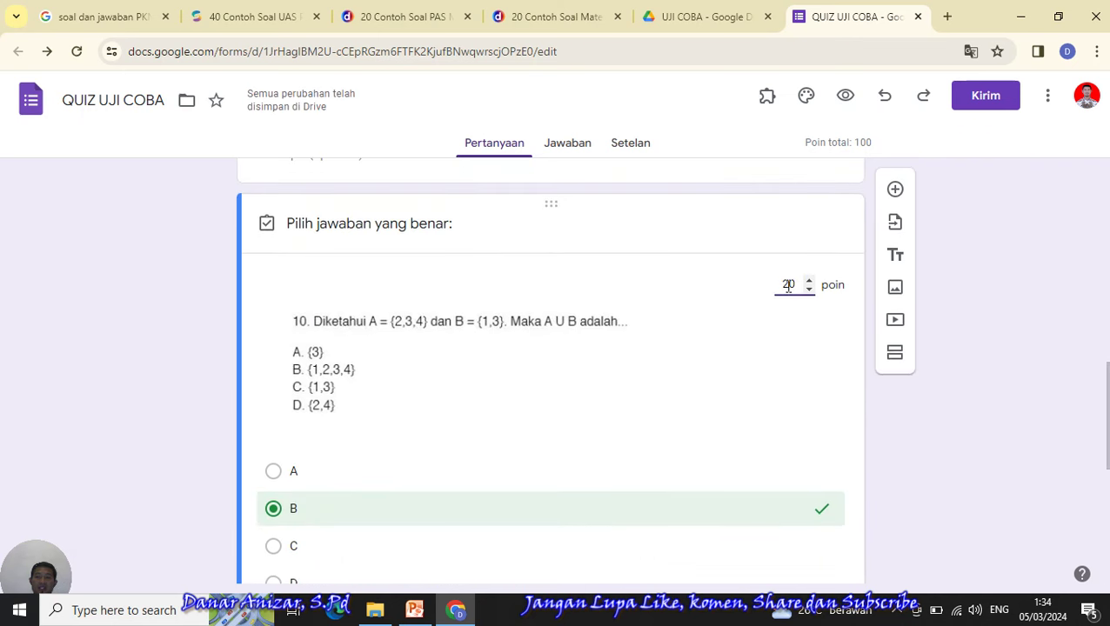
key(BackSpace)
key(BackSpace)
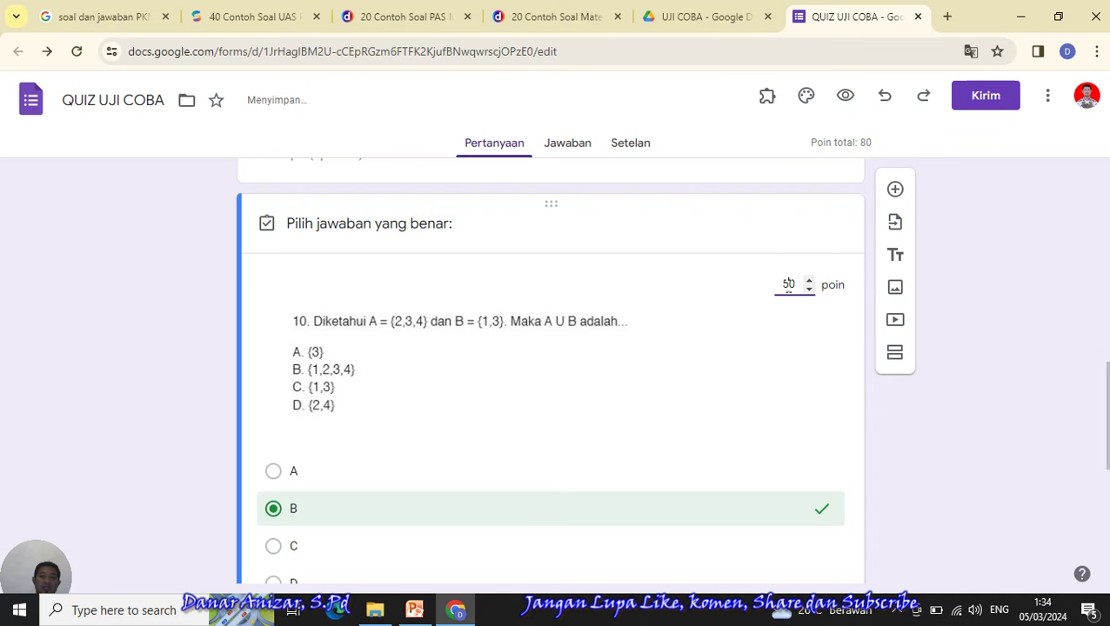
scroll(788, 287, down, 3)
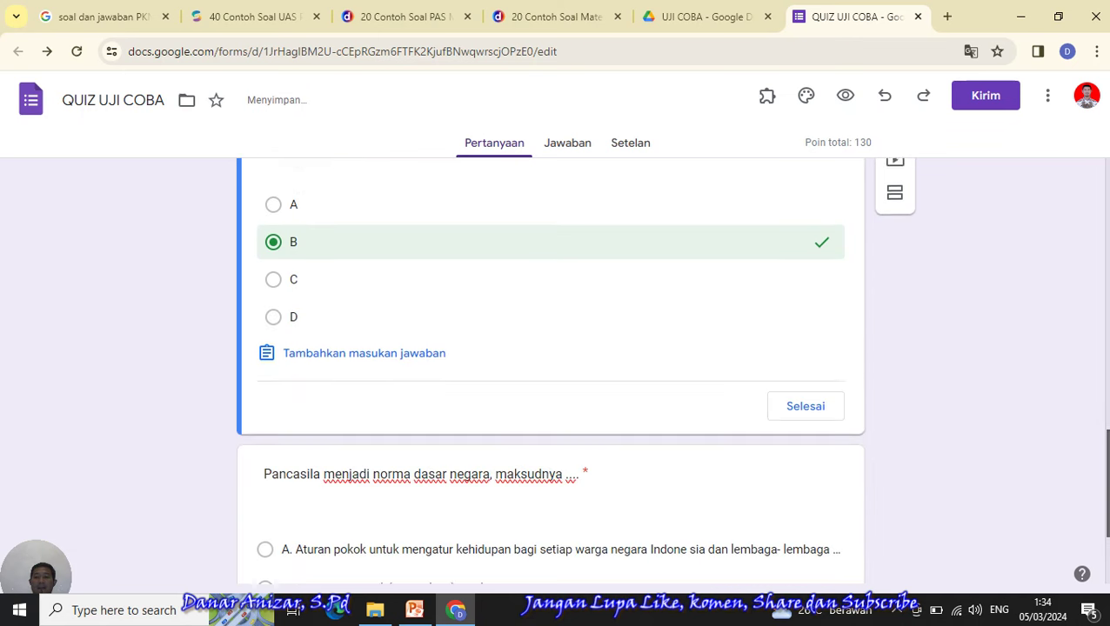
click(806, 386)
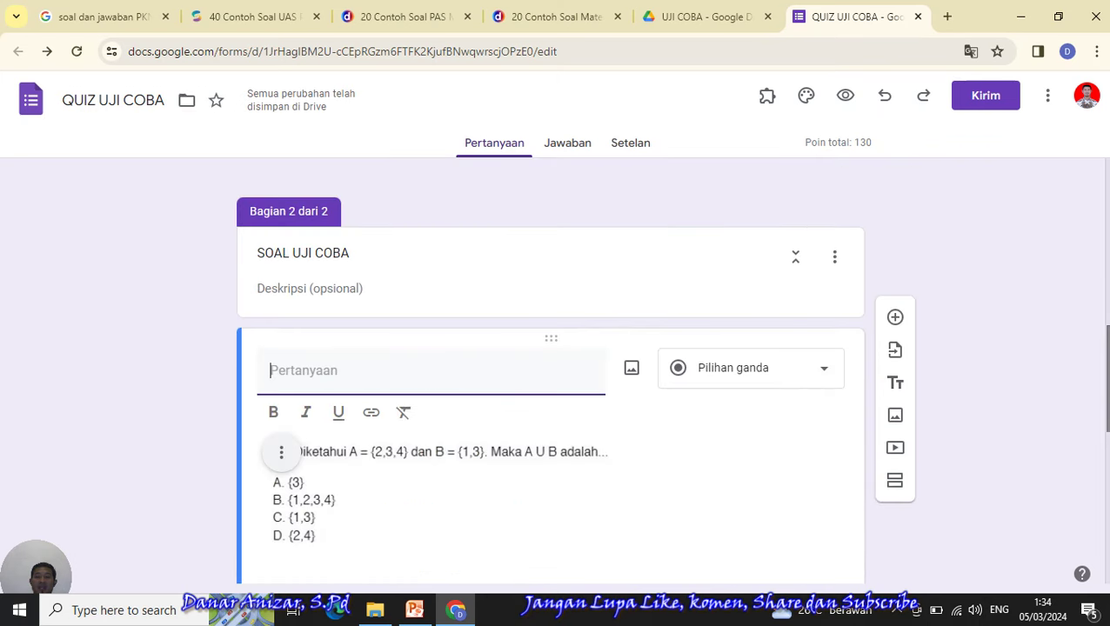
- Bring up the sonora.id '40 Contoh Soal UAS' Pancasila article to check its answer
scroll(550, 374, down, 5)
scroll(550, 181, down, 3)
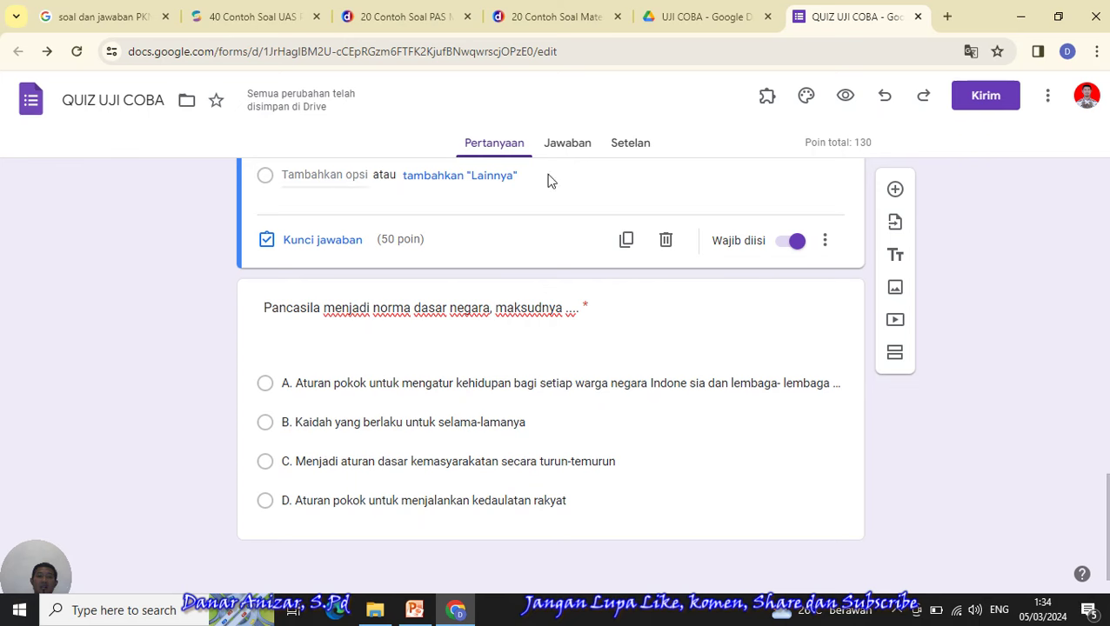
click(254, 12)
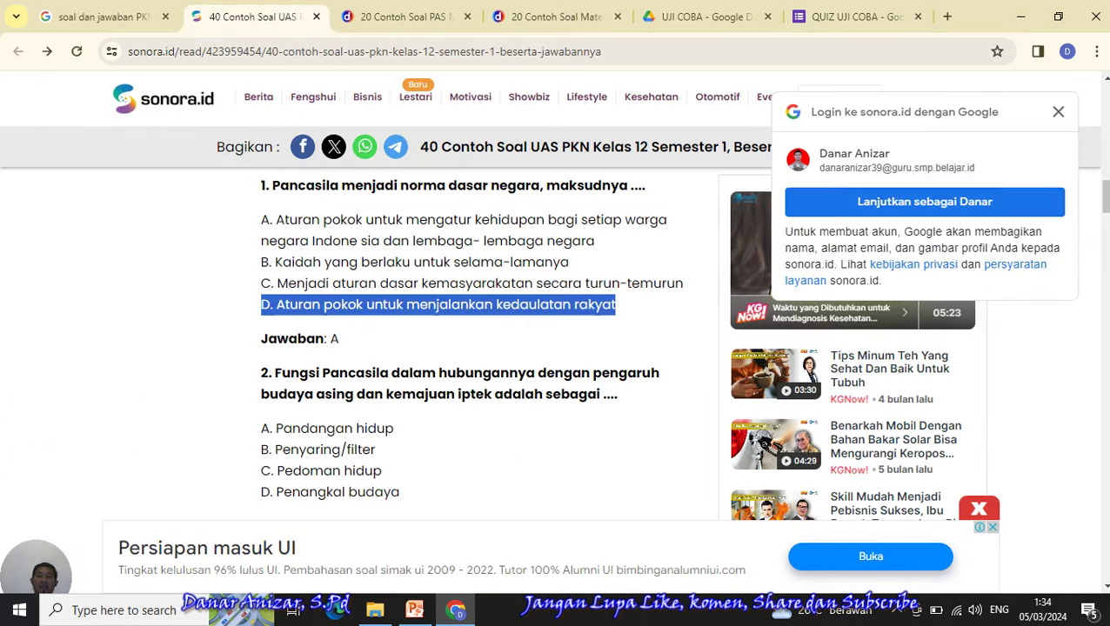
- Back in QUIZ UJI COBA, key the Pancasila question to option A for 50 points
click(853, 17)
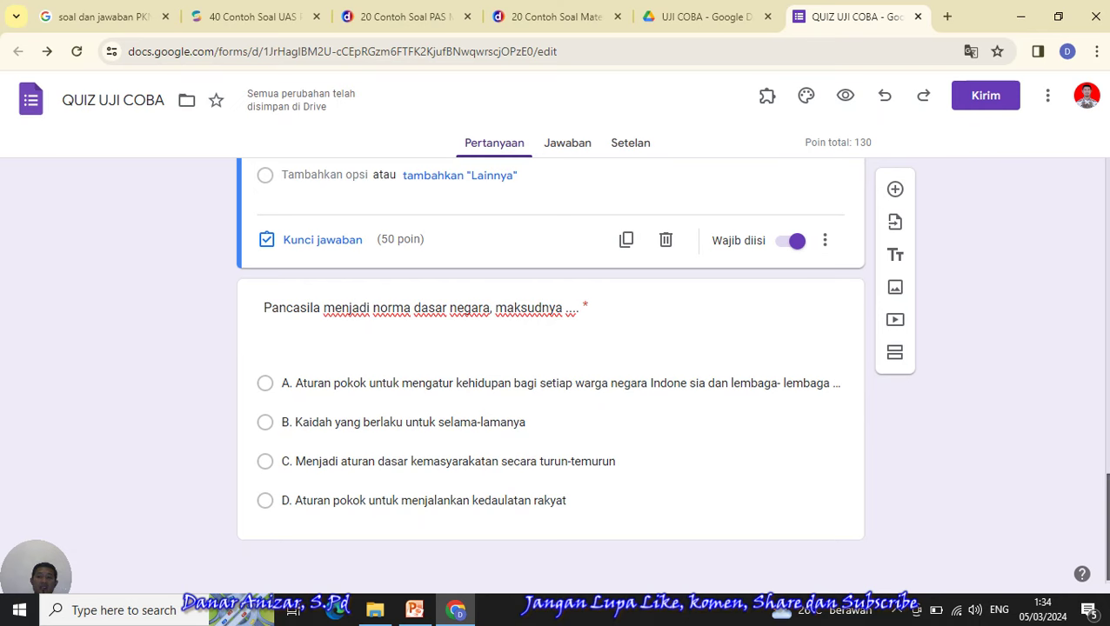
scroll(650, 288, up, 2)
scroll(649, 288, down, 2)
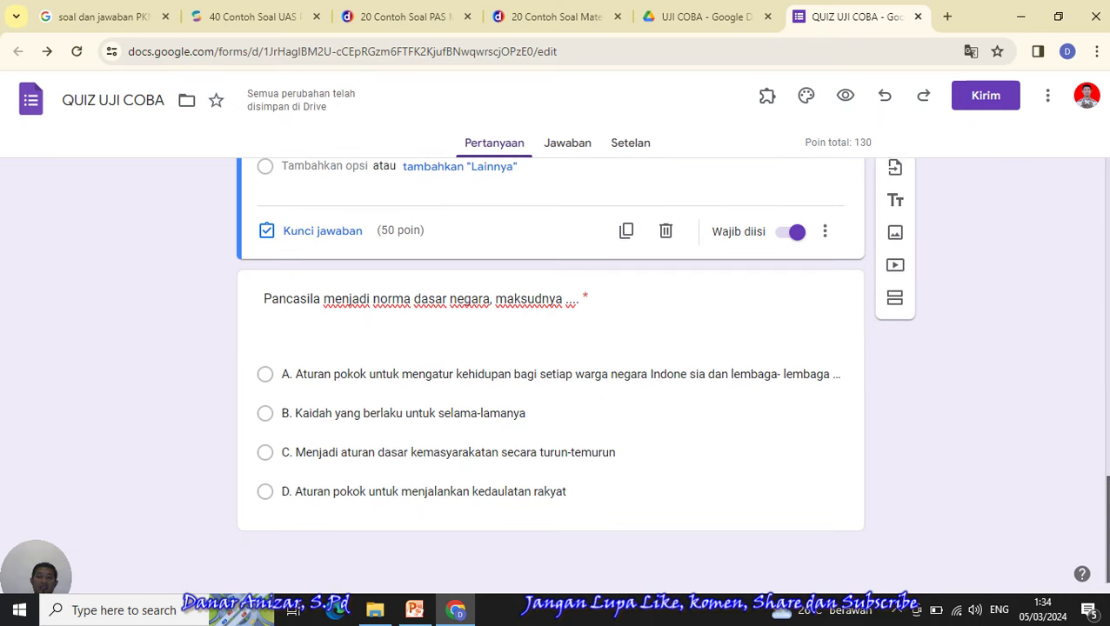
click(643, 286)
scroll(823, 522, down, 1)
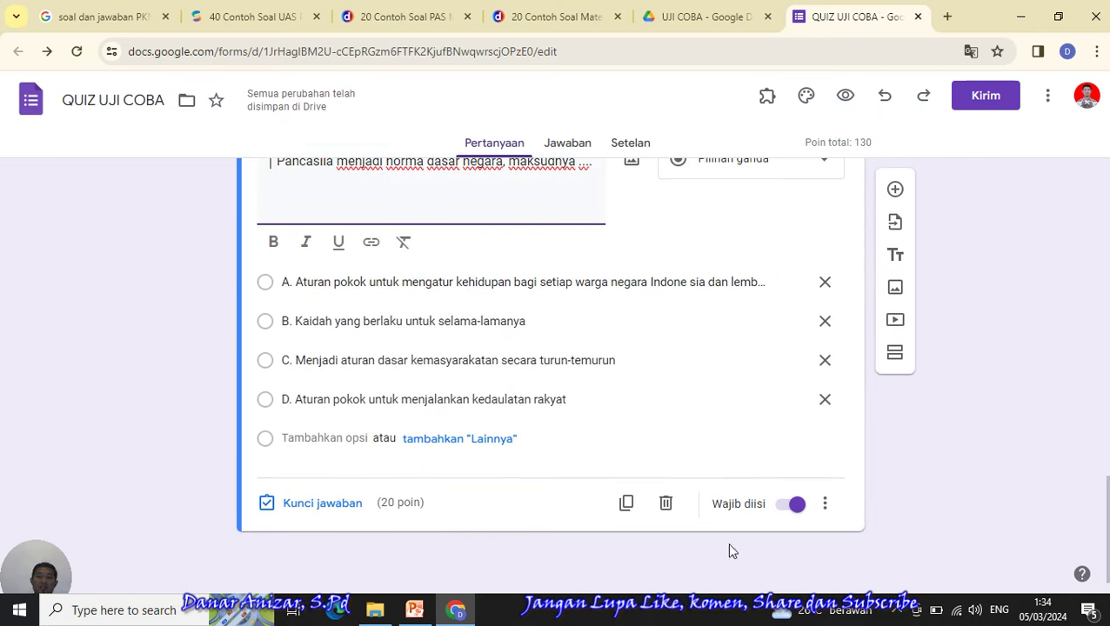
click(339, 512)
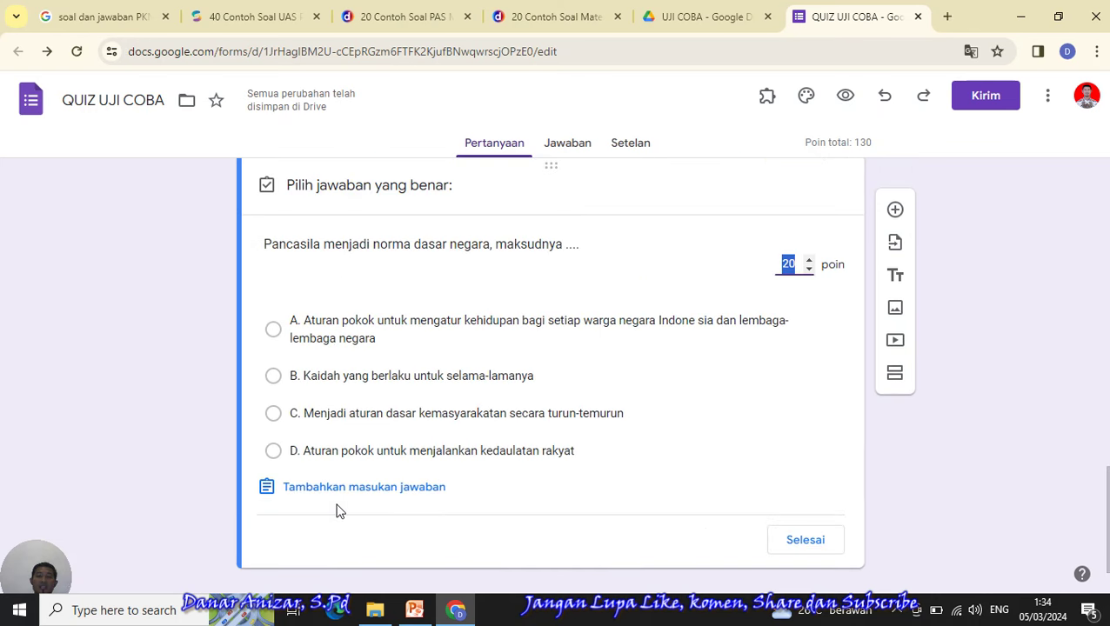
click(788, 264)
text(5)
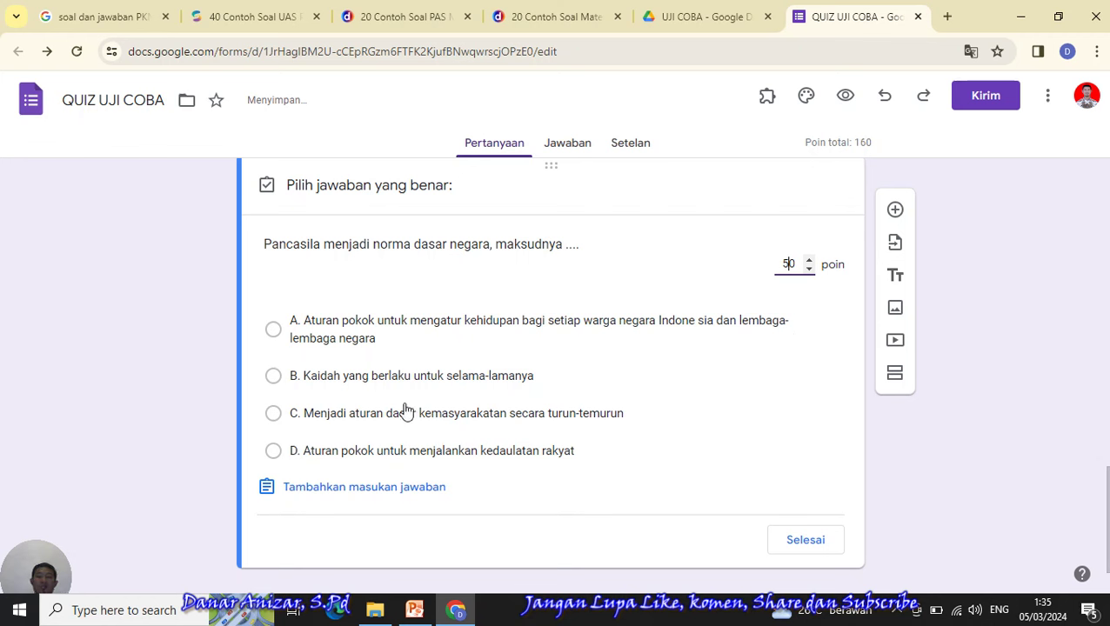
click(273, 329)
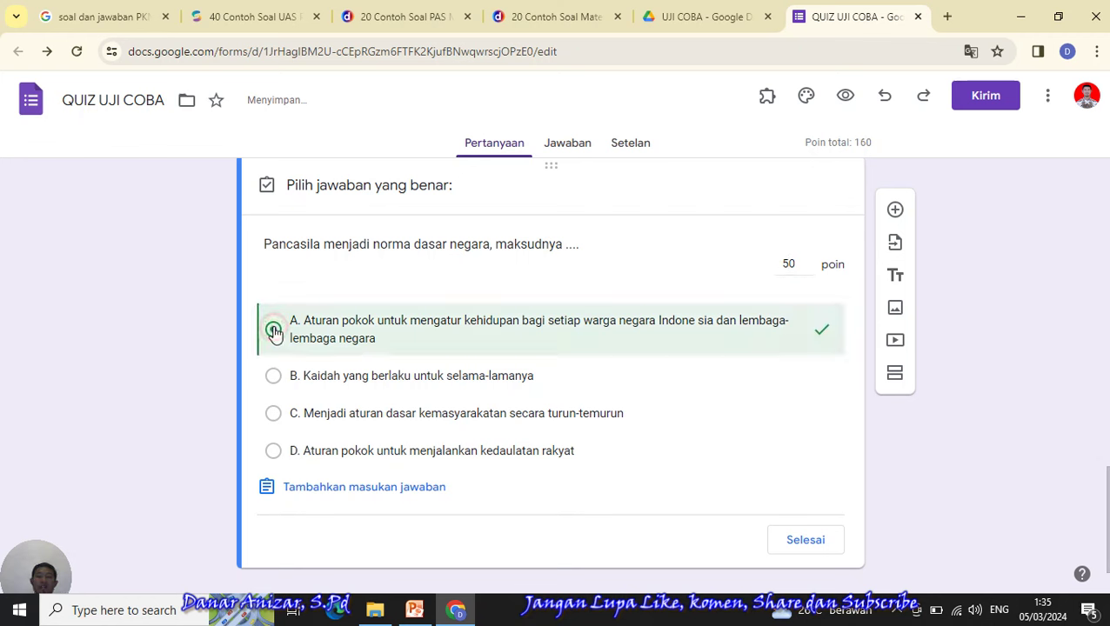
click(806, 540)
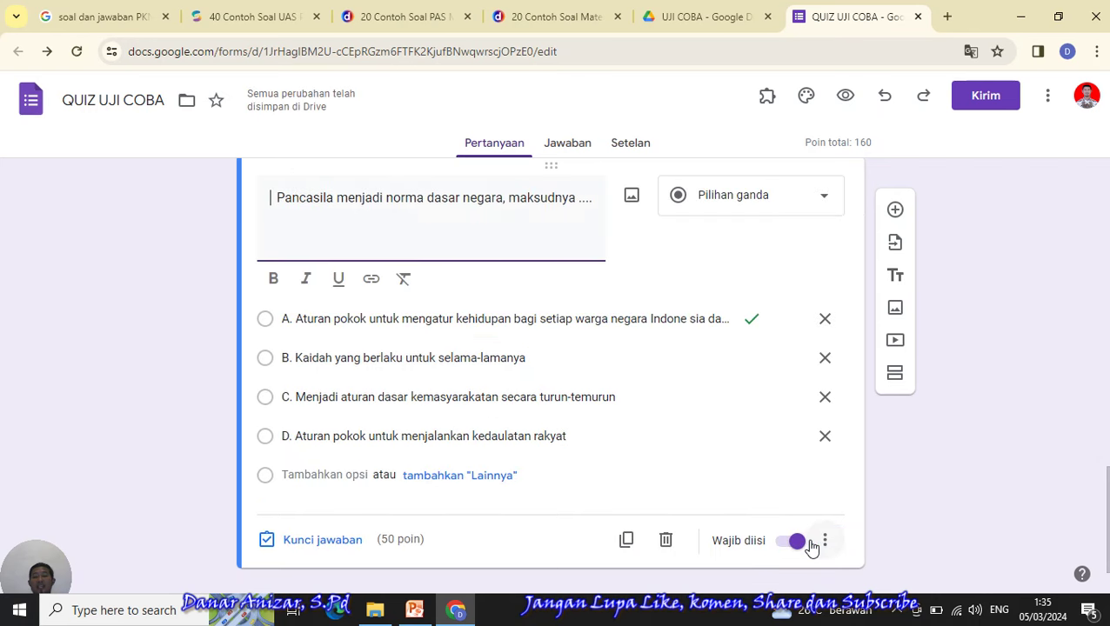
drag(1107, 482, 1105, 183)
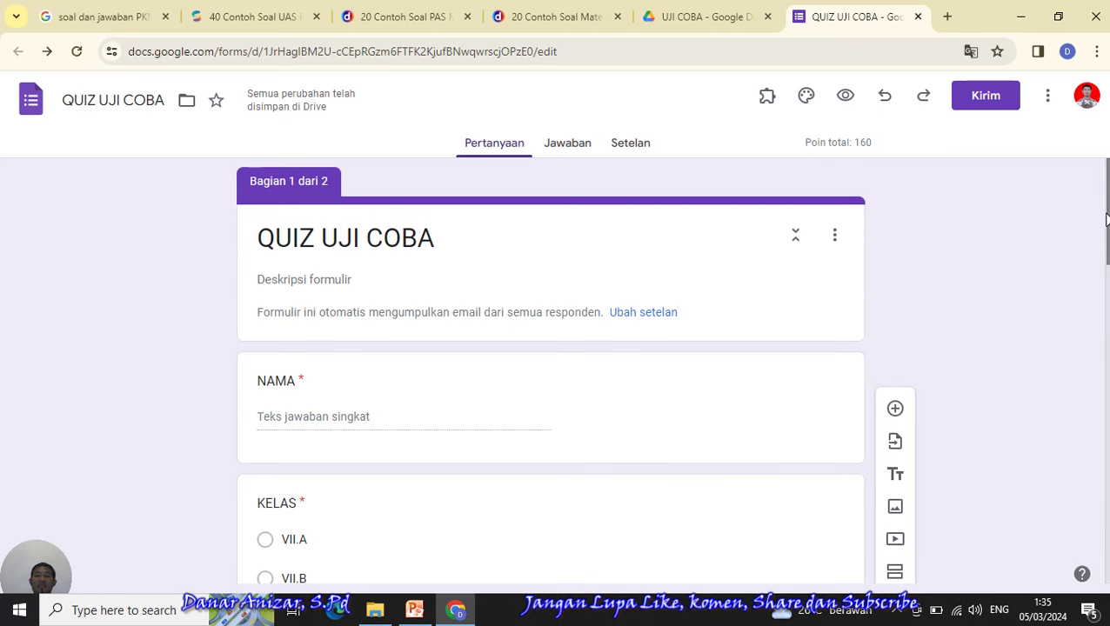
scroll(1106, 219, down, 1)
scroll(1106, 220, up, 1)
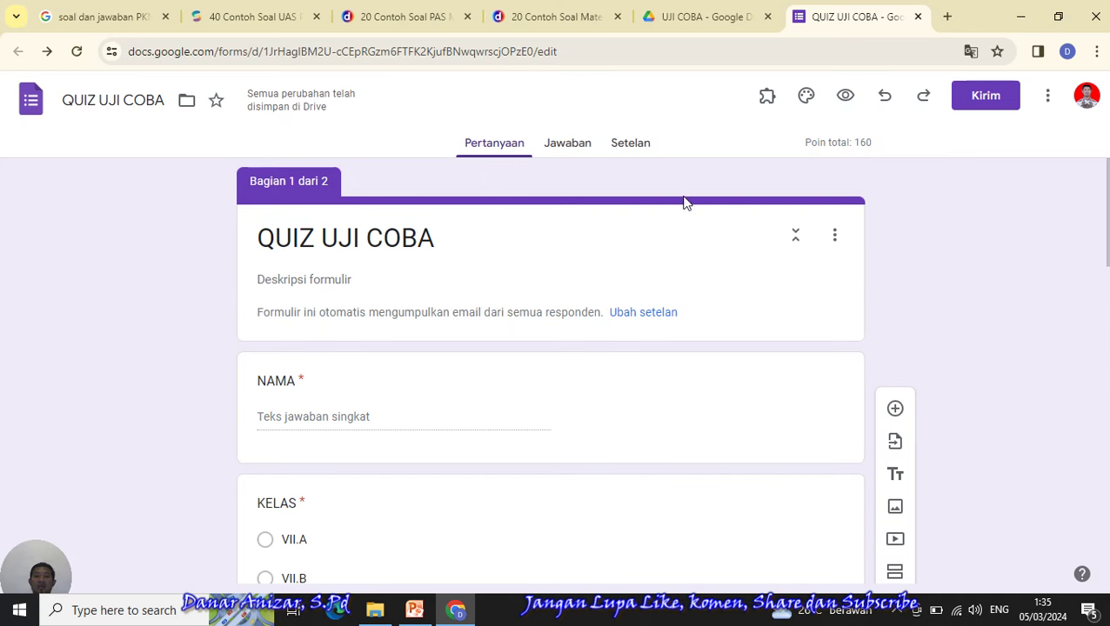
click(520, 221)
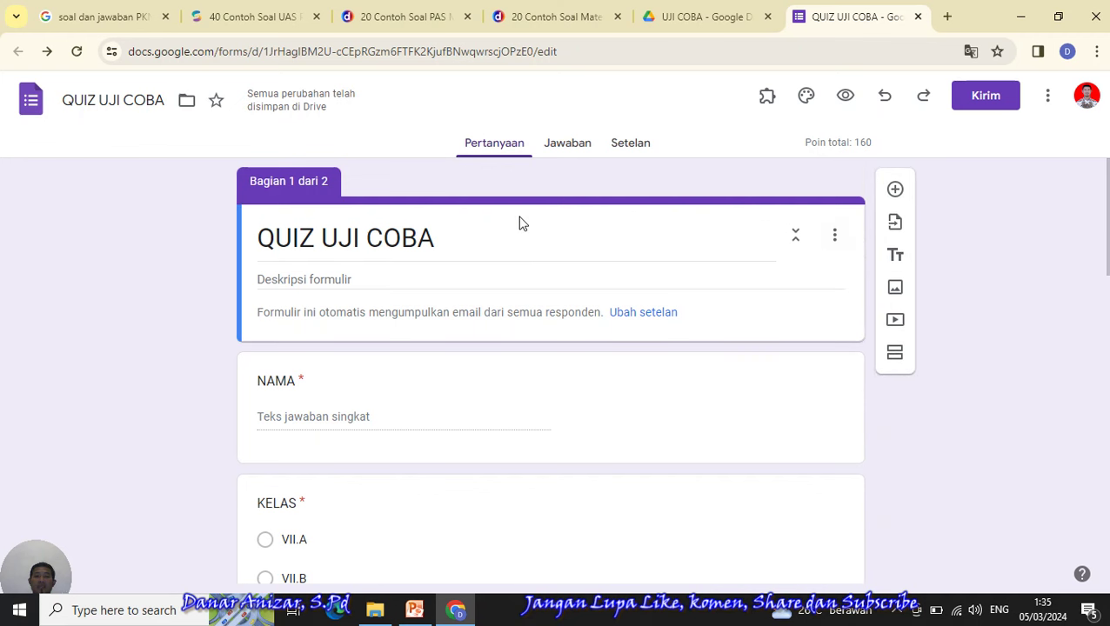
click(895, 289)
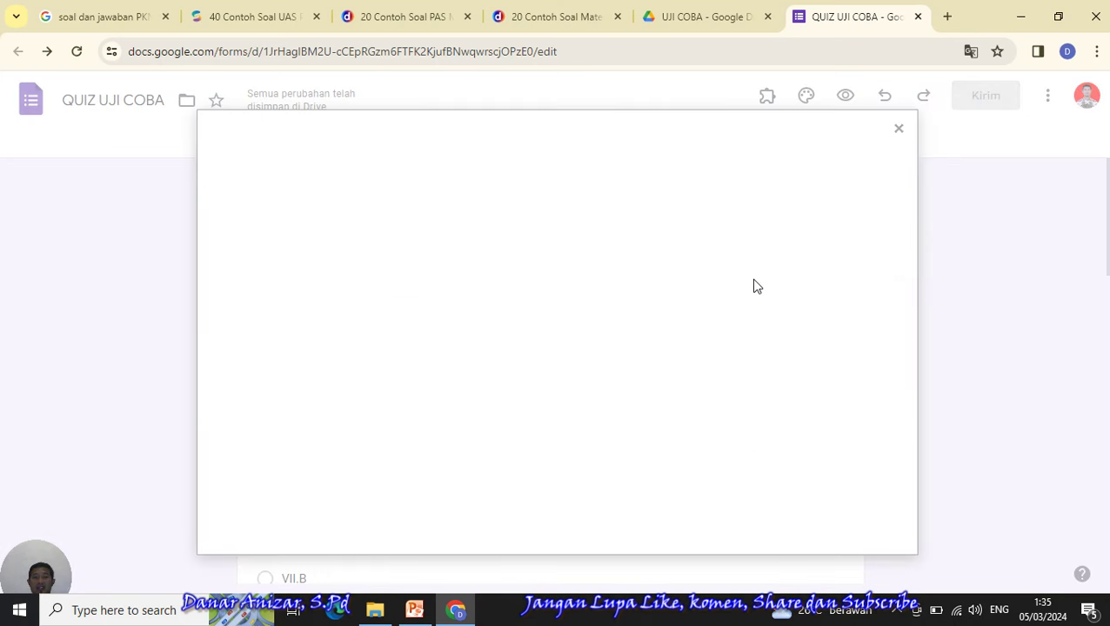
click(542, 443)
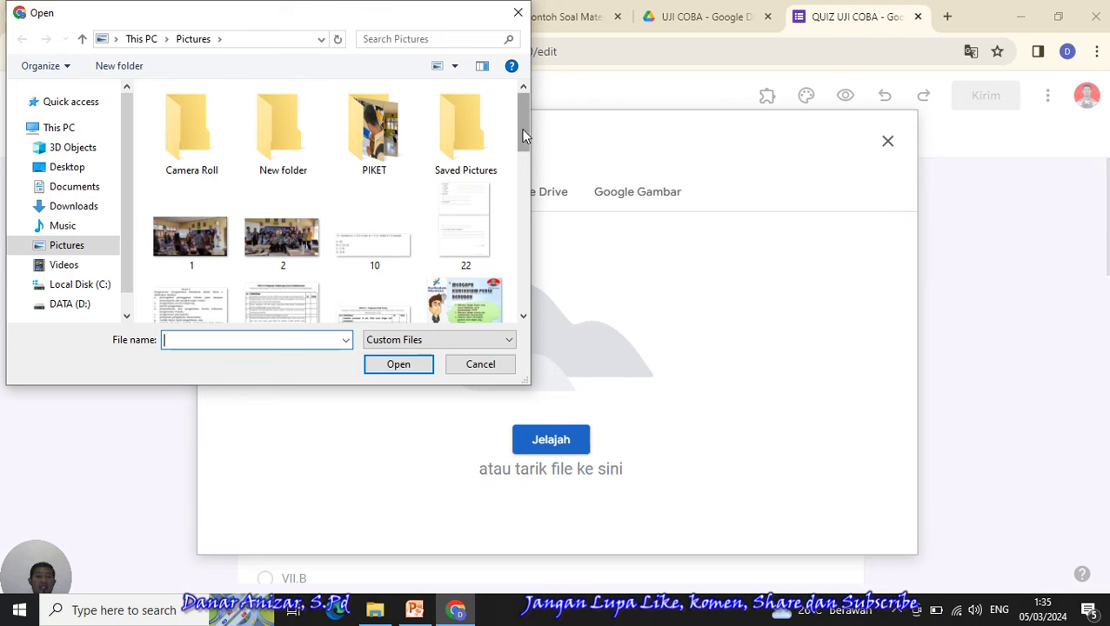
drag(523, 136, 523, 296)
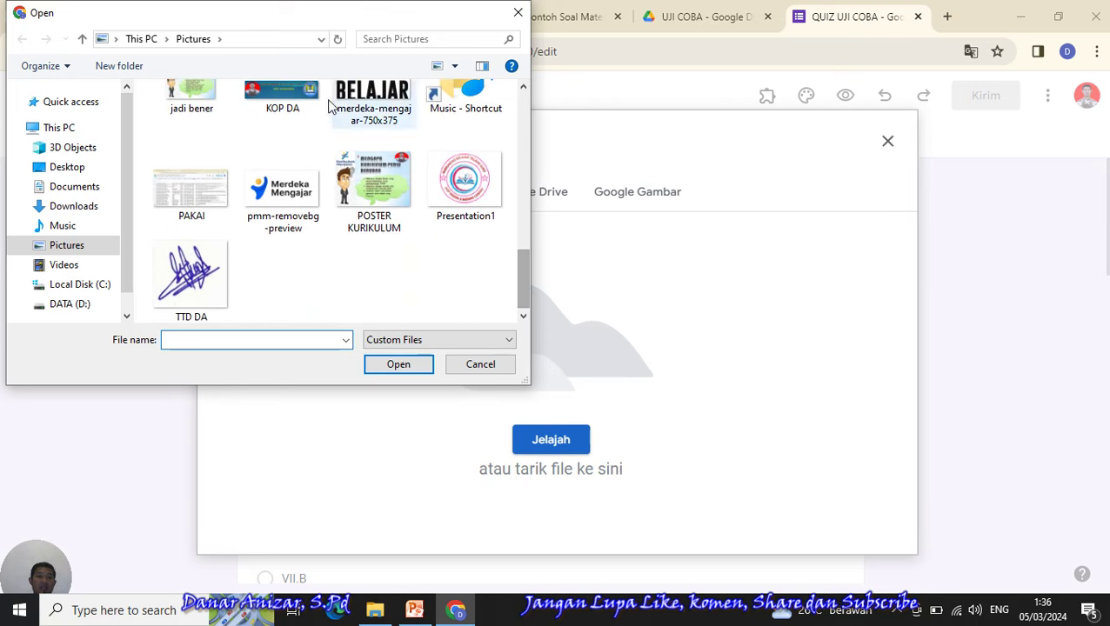
click(291, 108)
click(397, 367)
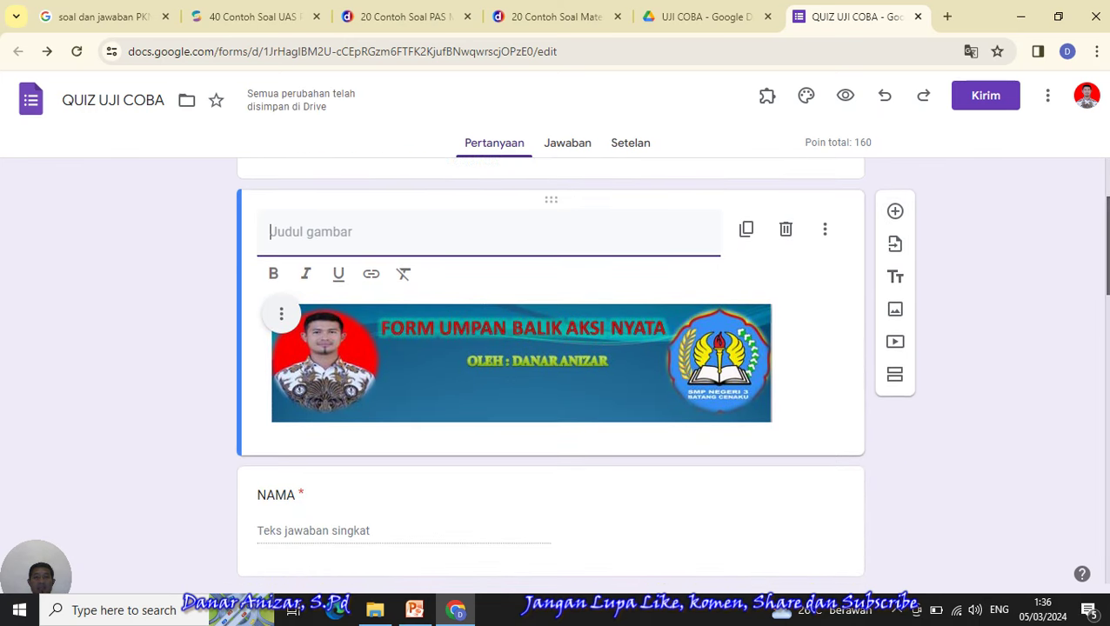
scroll(550, 370, up, 2)
scroll(742, 360, down, 2)
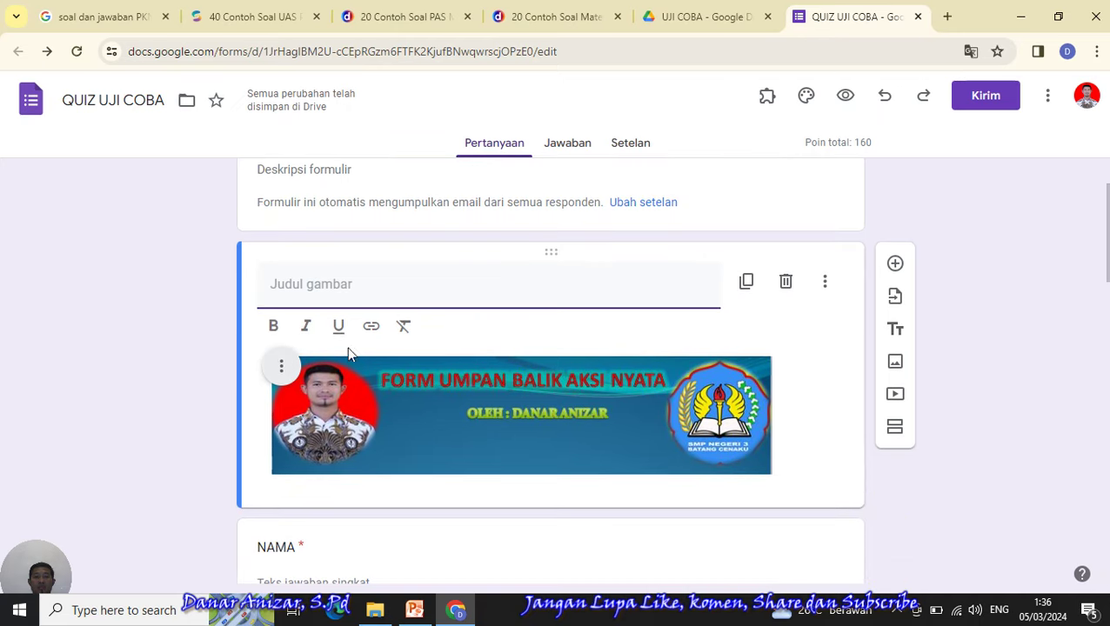
click(282, 369)
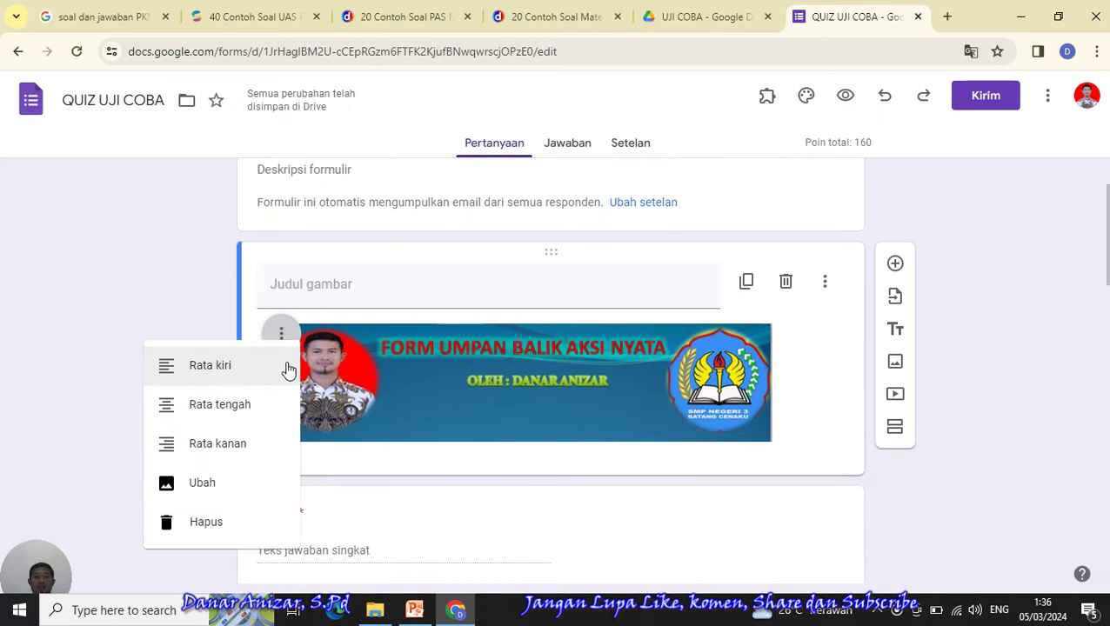
click(211, 519)
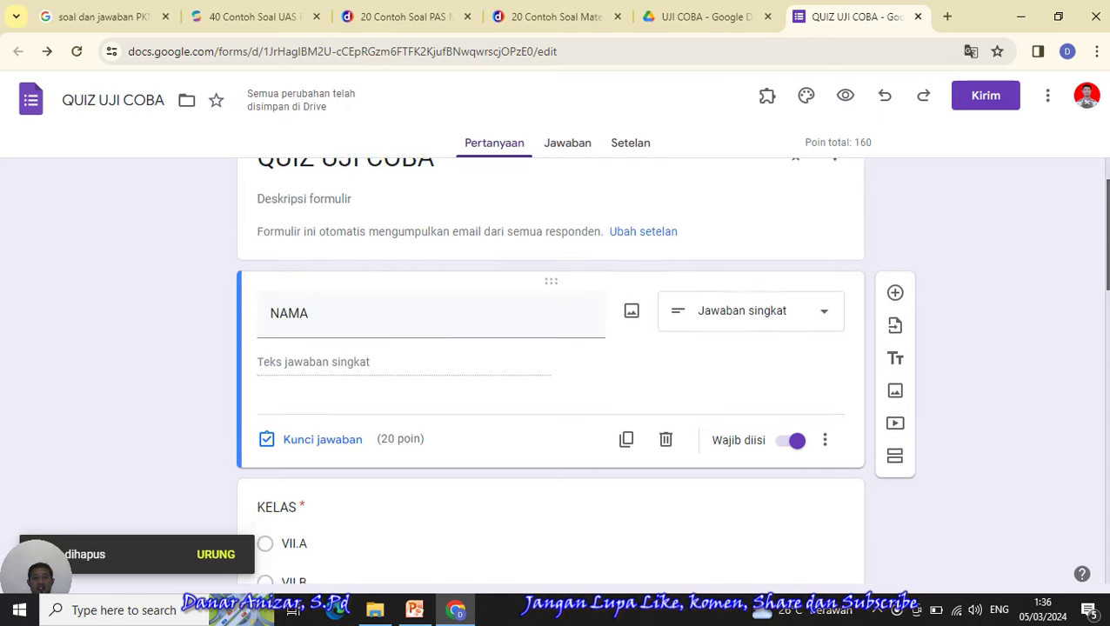
click(835, 236)
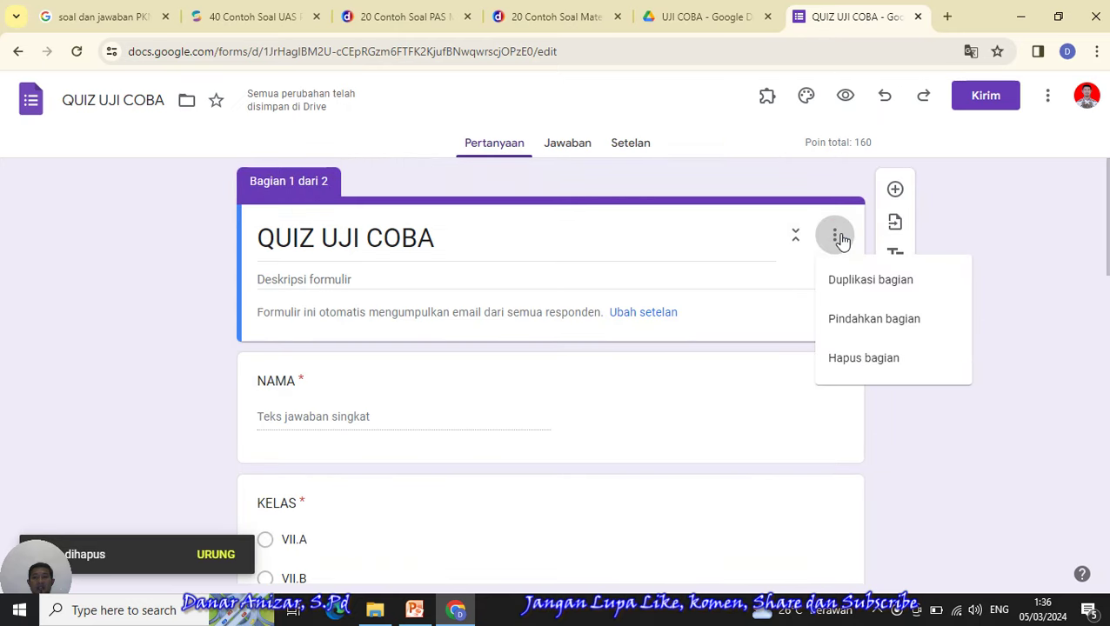
click(1050, 245)
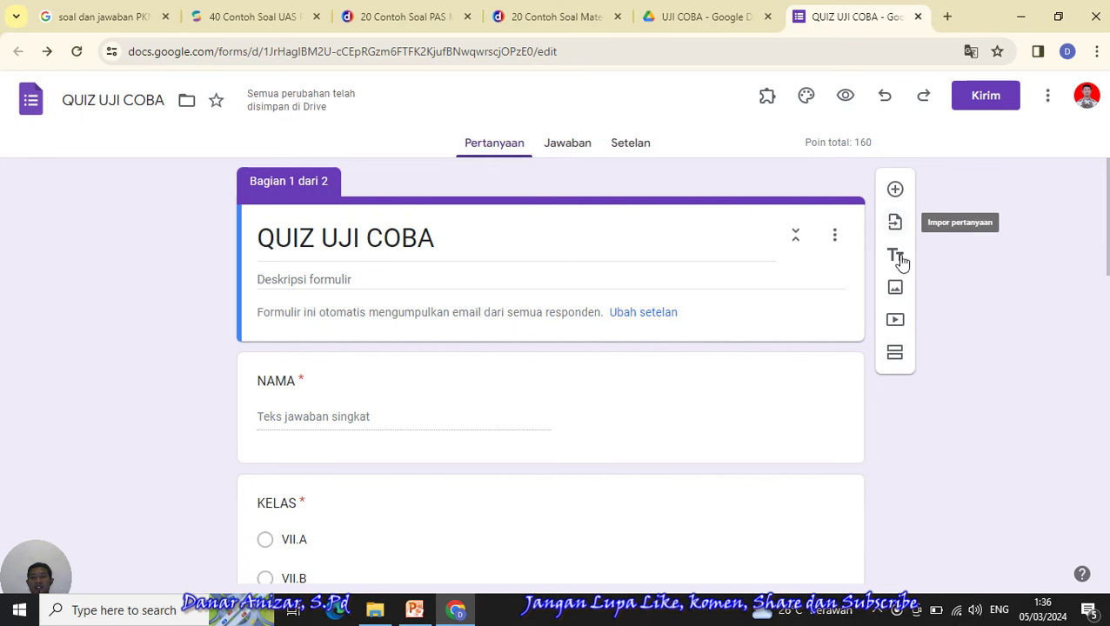
click(896, 290)
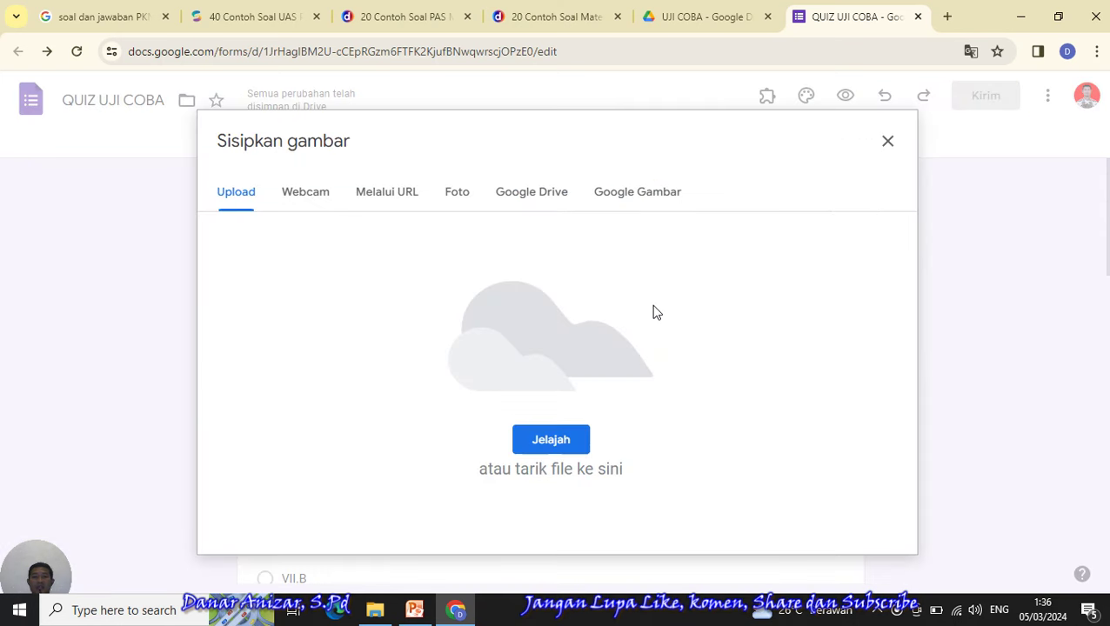
click(547, 438)
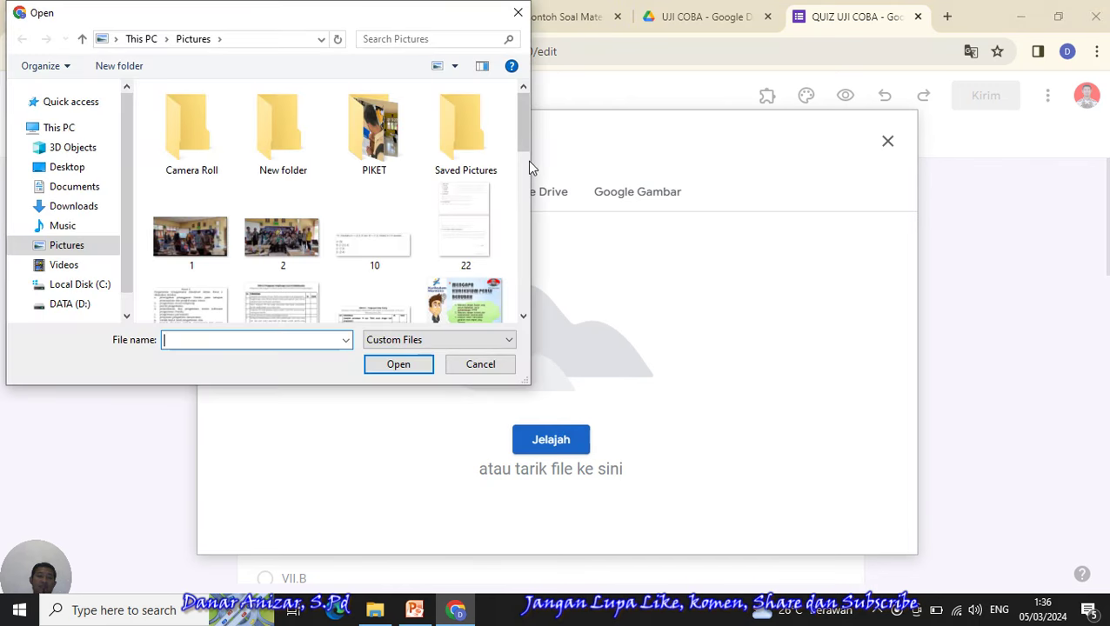
scroll(513, 200, down, 10)
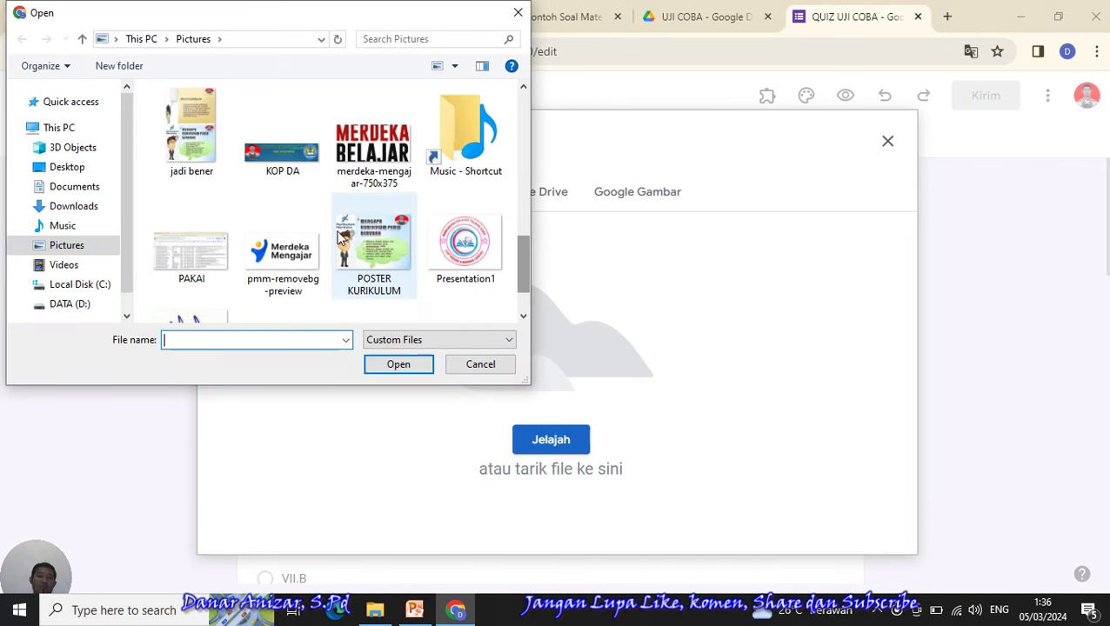
click(297, 181)
click(396, 366)
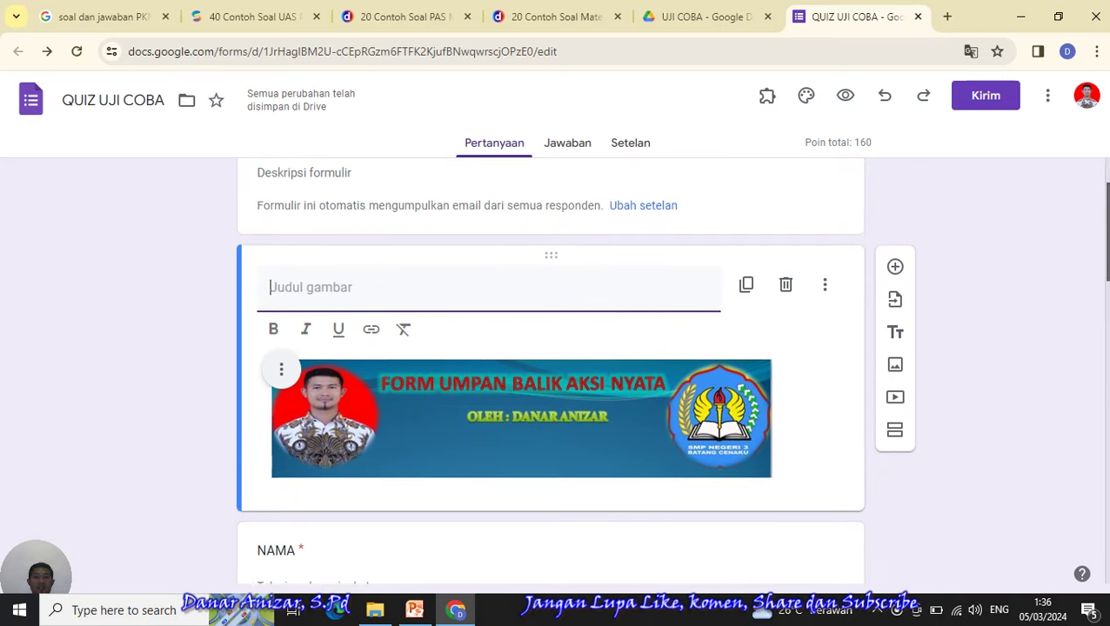
scroll(550, 374, up, 1)
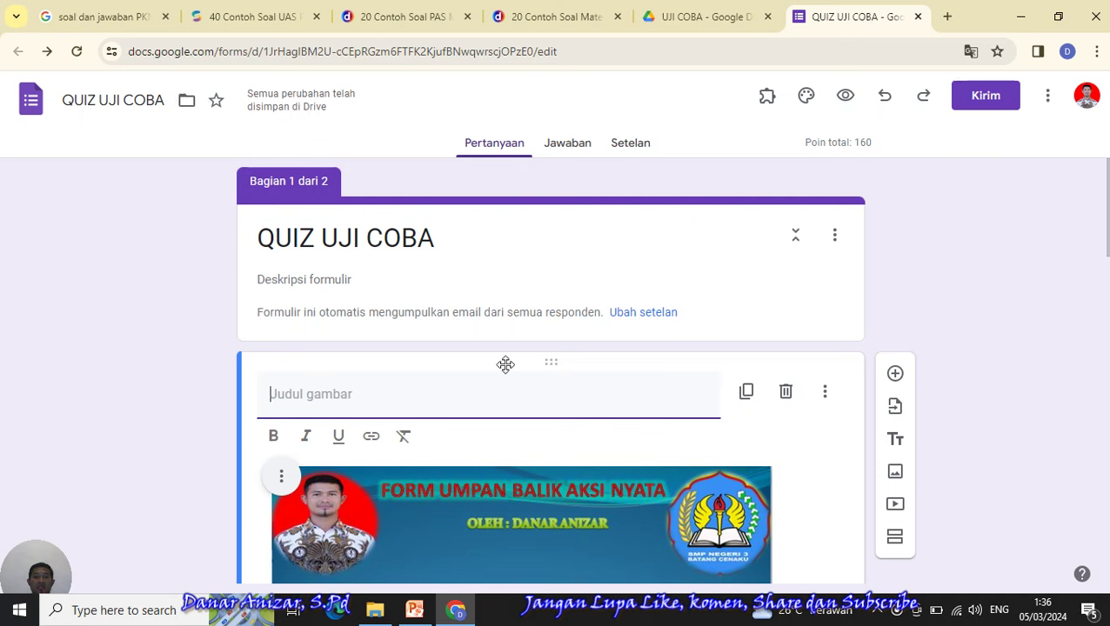
click(281, 475)
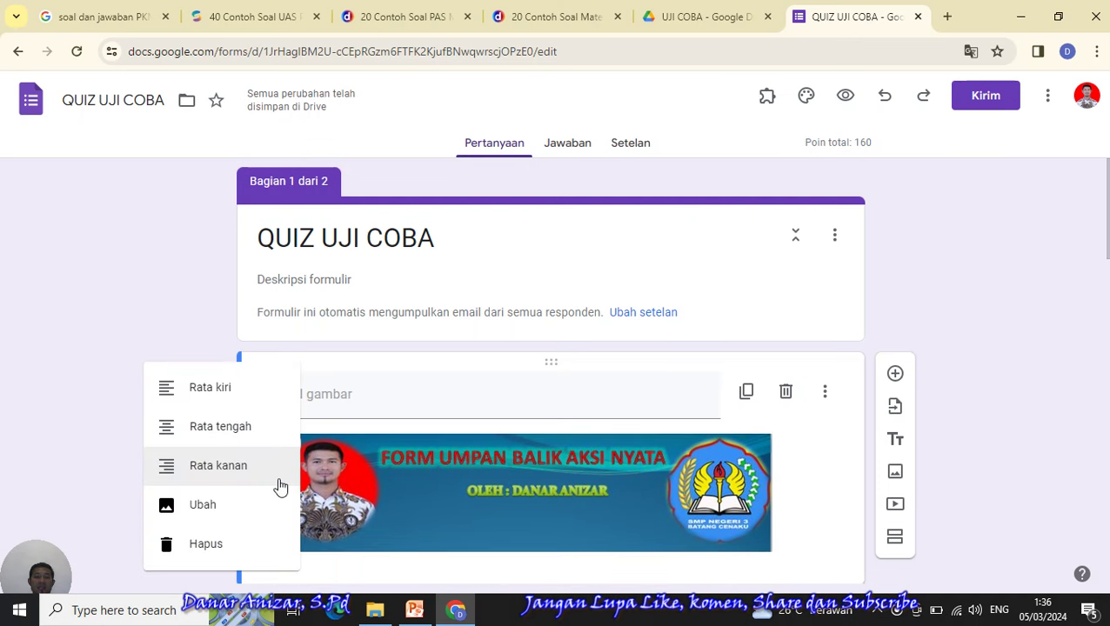
click(207, 545)
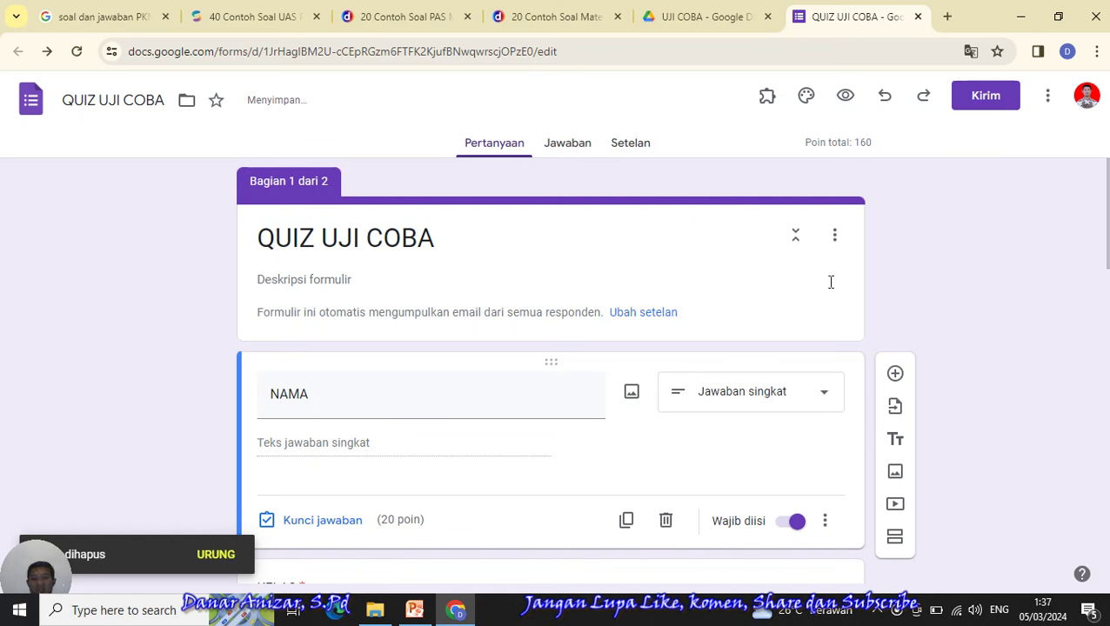
click(574, 210)
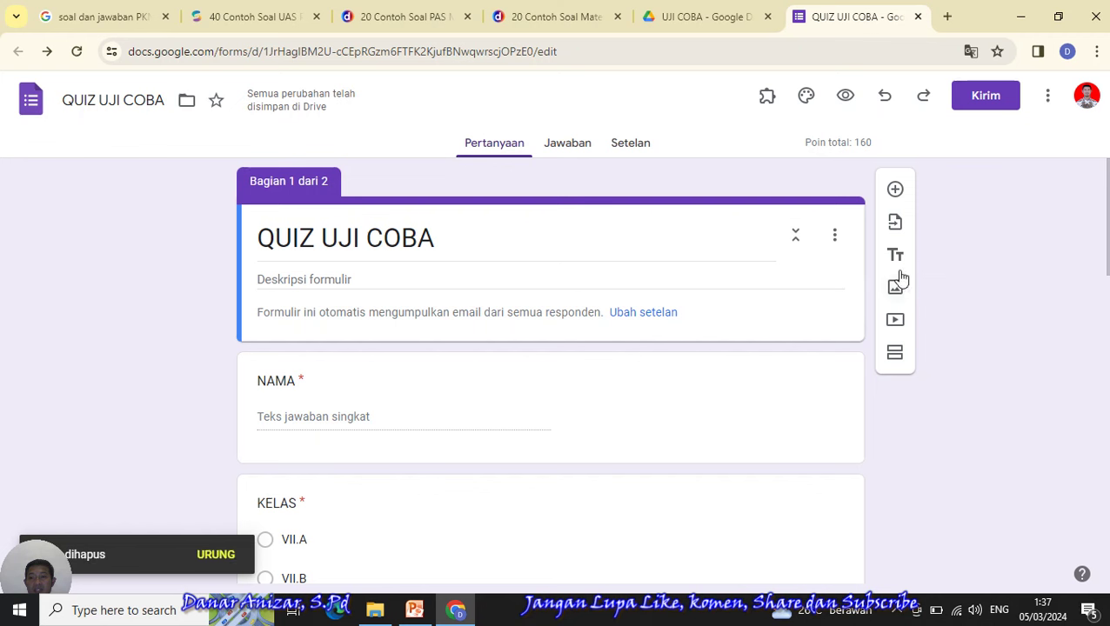
click(834, 235)
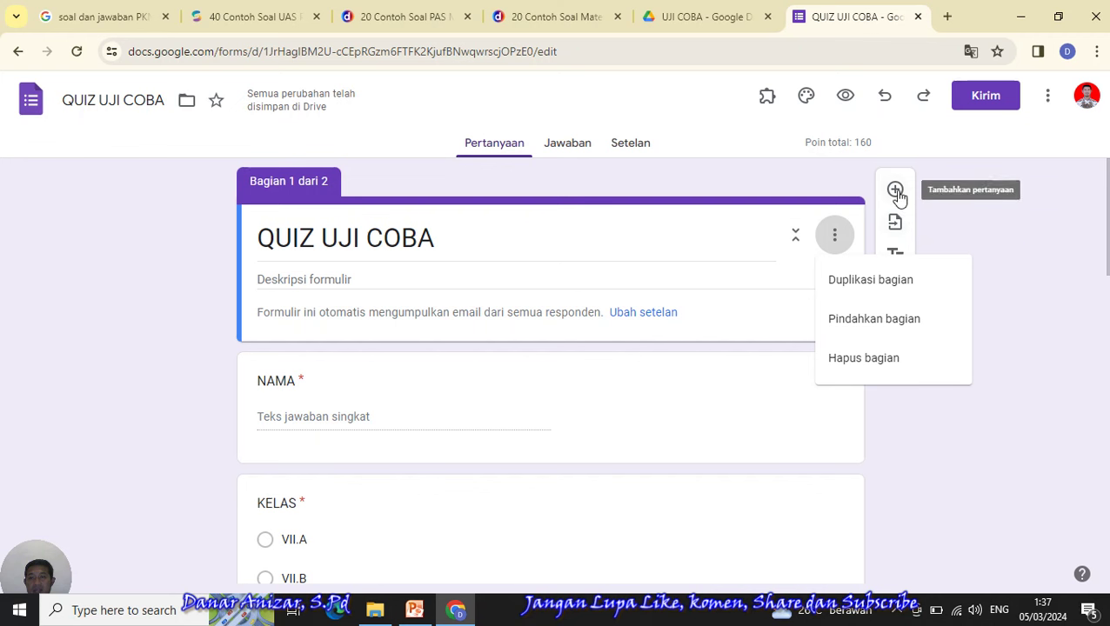
click(804, 185)
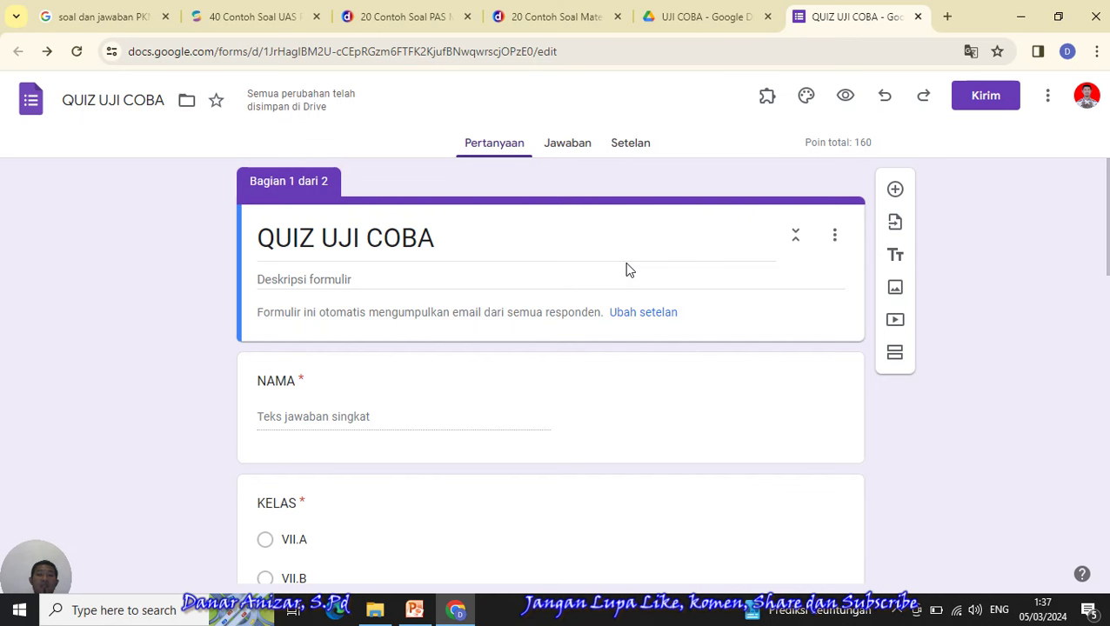
- Check the Jawaban, Setelan and Pertanyaan views, then bring up the Kirim formulir dialog
click(561, 146)
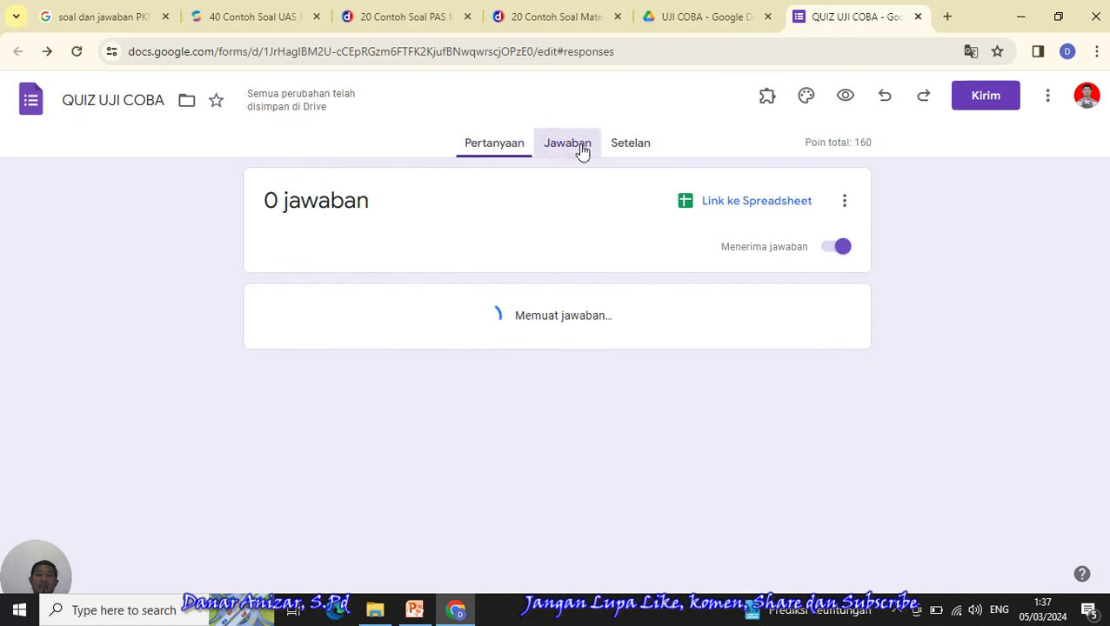
click(627, 148)
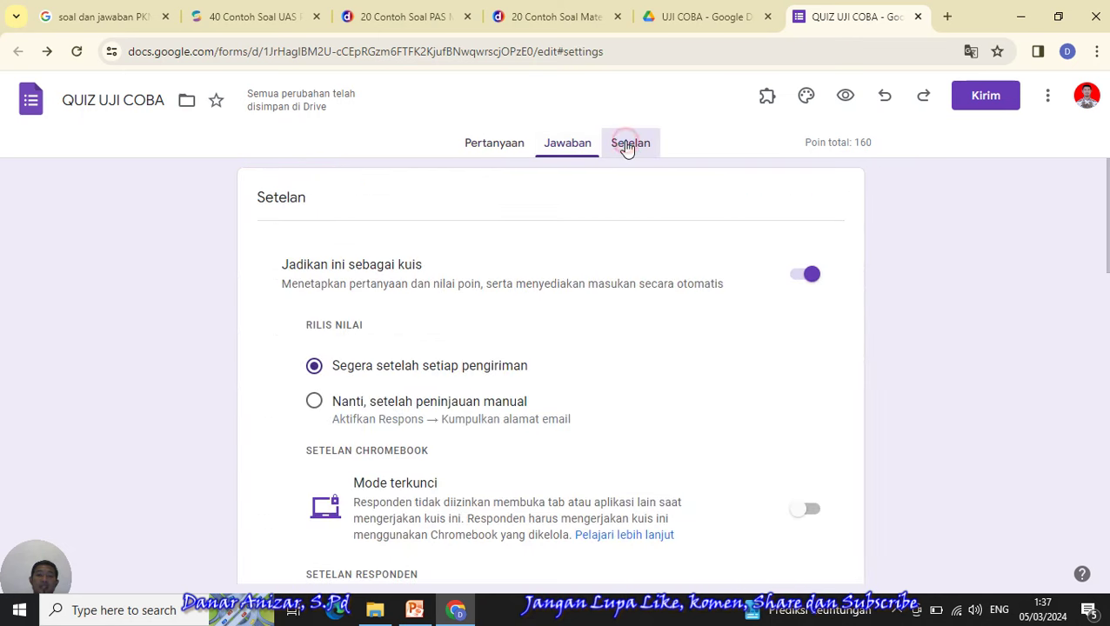
click(516, 150)
click(994, 102)
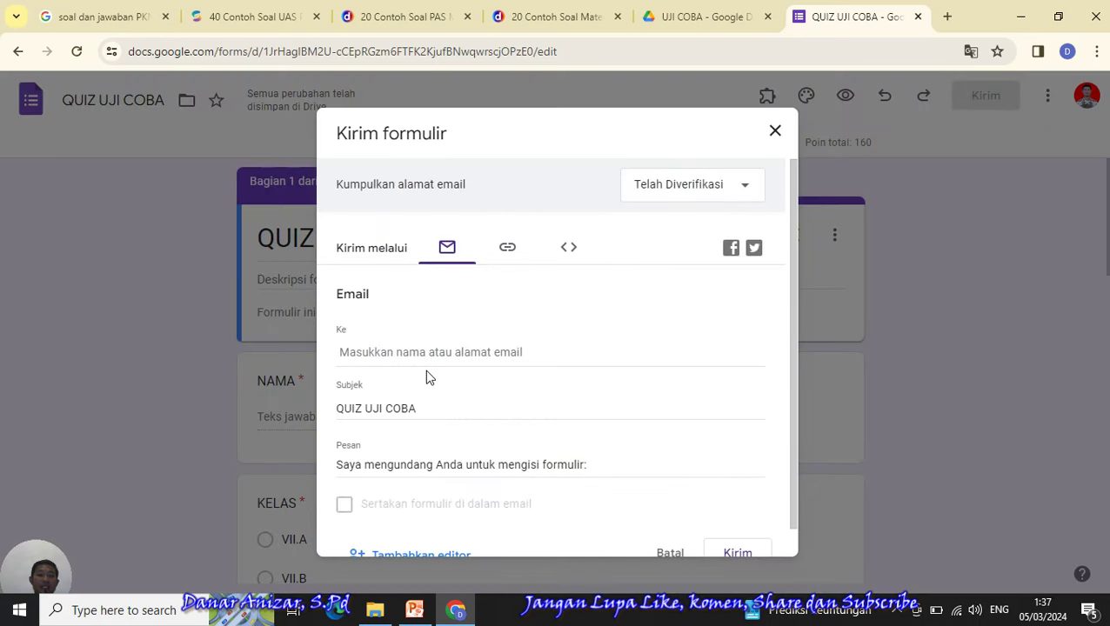
- Copy the form's shortened share link, then close the Kirim formulir dialog
click(509, 250)
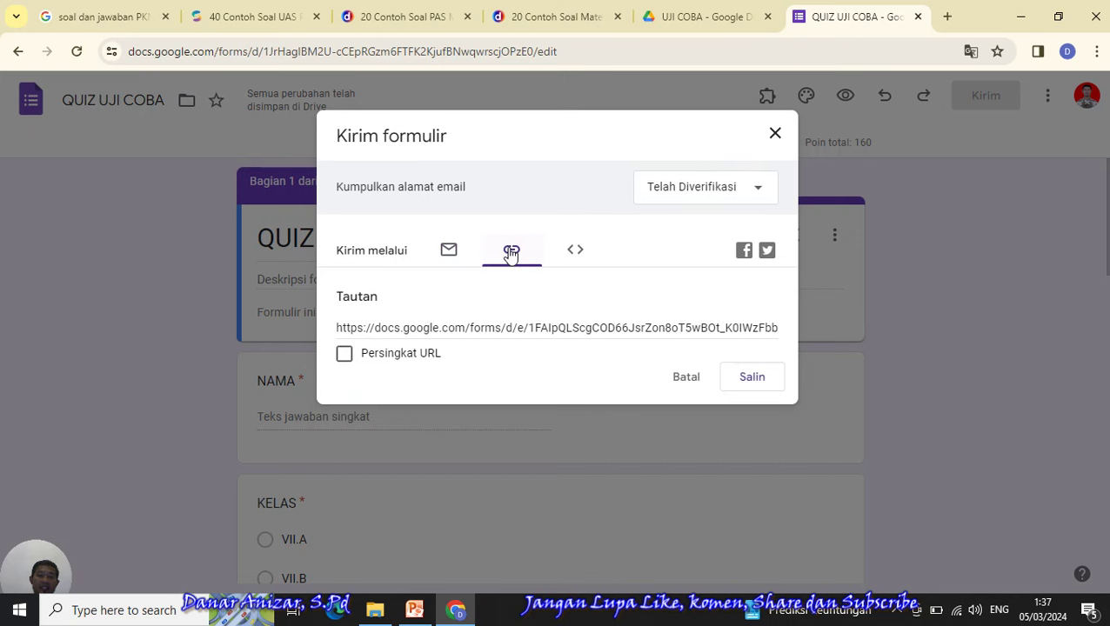
click(344, 355)
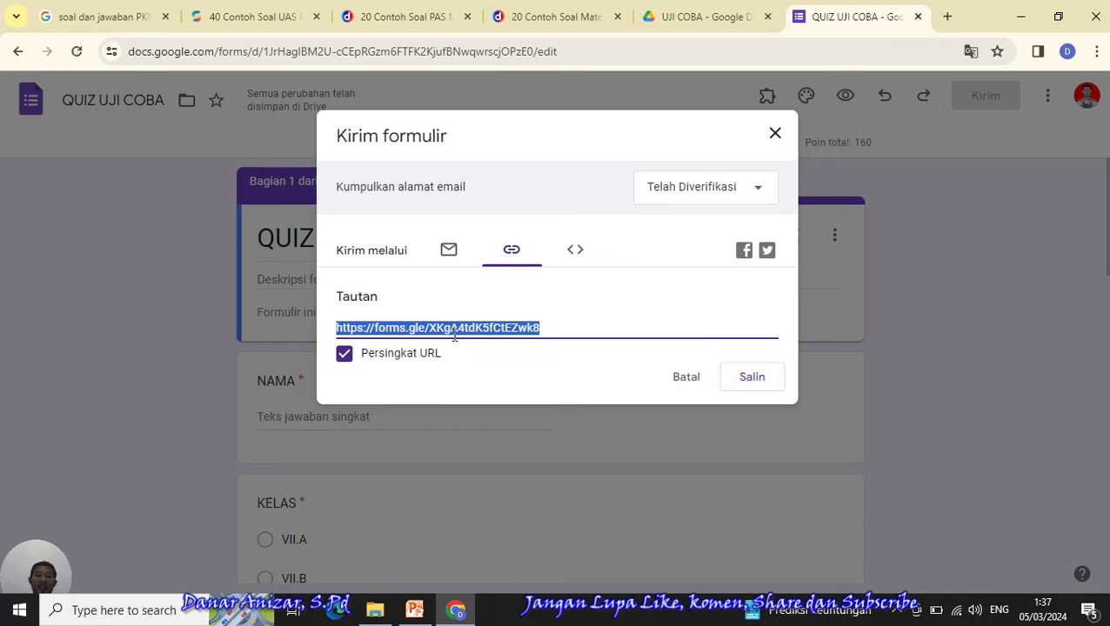
click(759, 386)
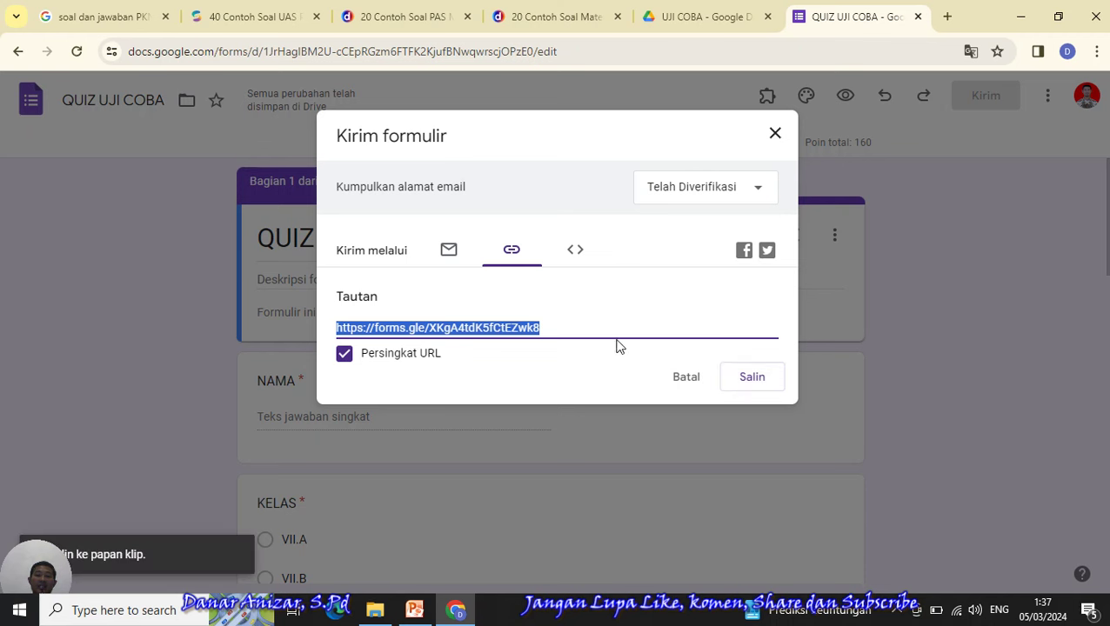
click(776, 136)
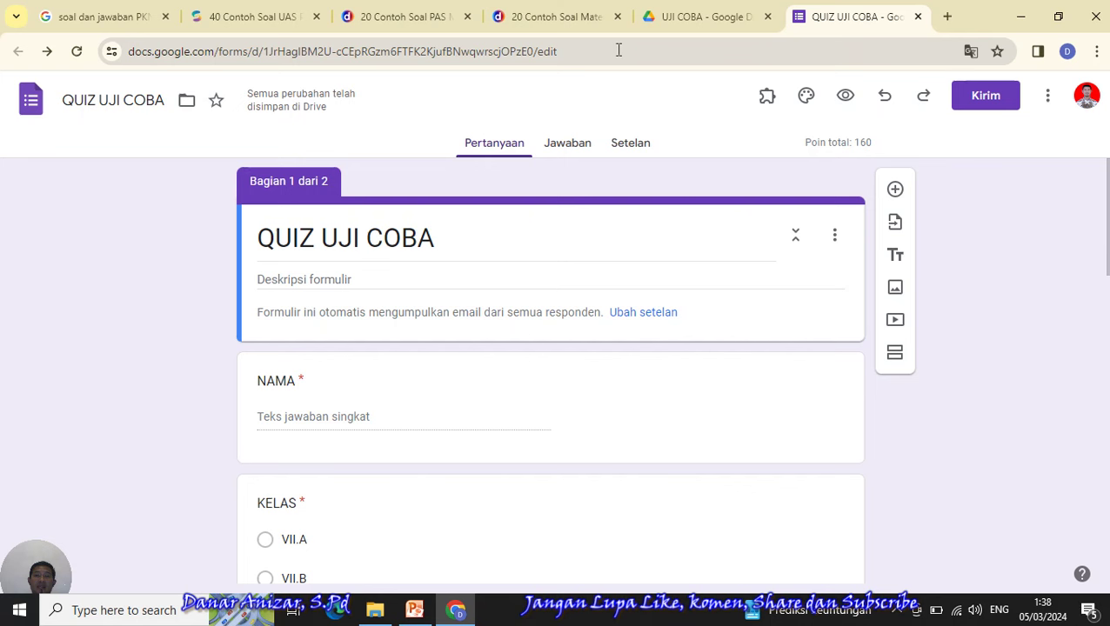
- Search 'WA' in a new tab and open WhatsApp Web in its own tab, then return to the form
click(950, 21)
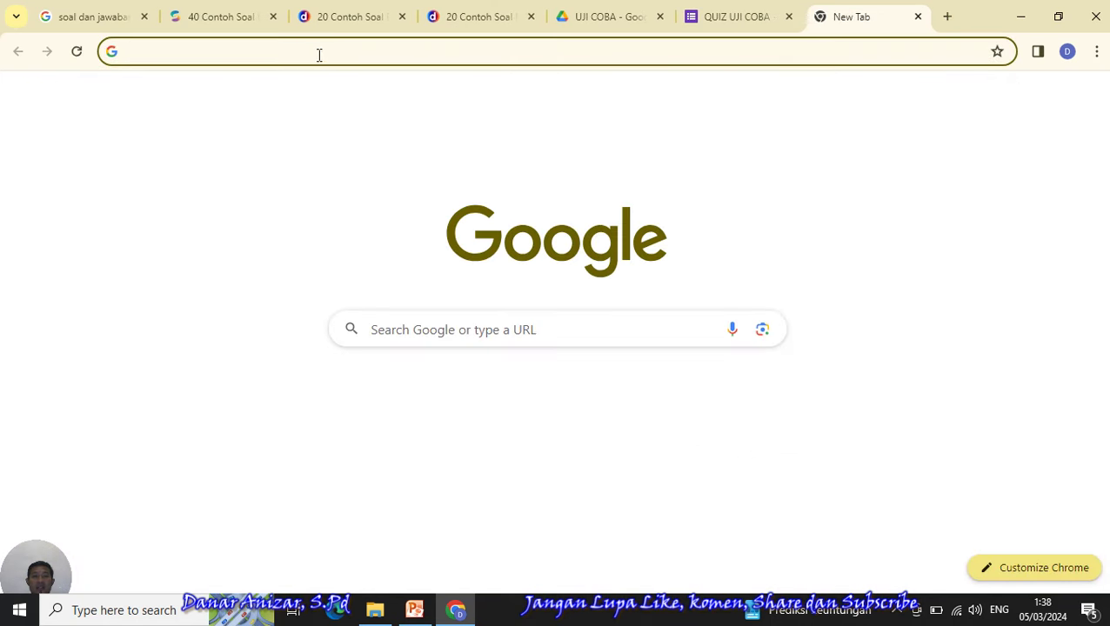
click(461, 334)
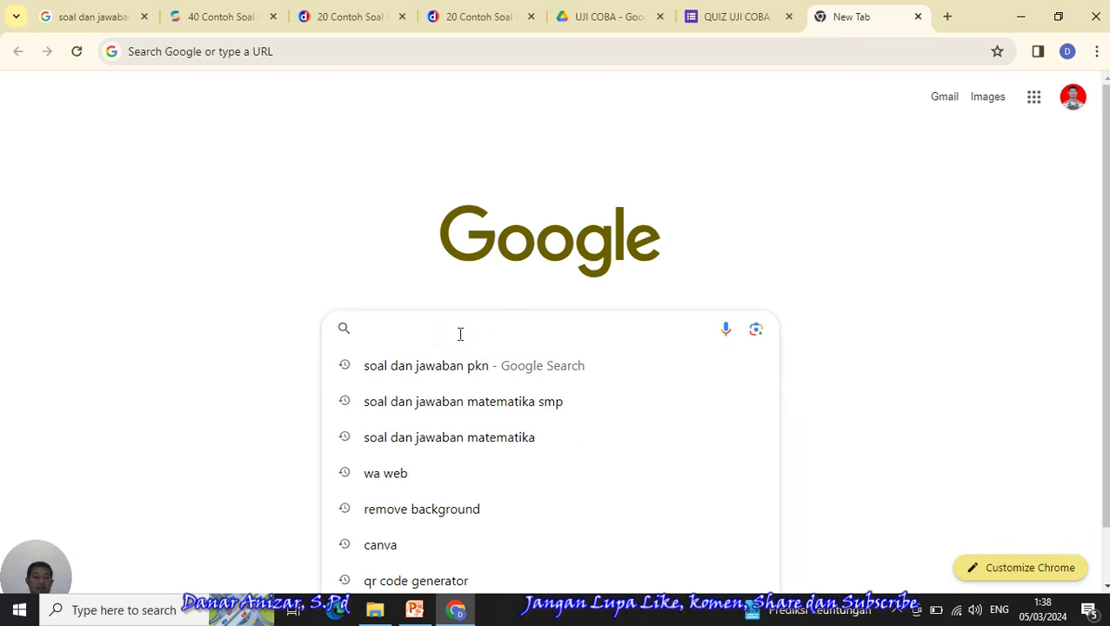
text(WA)
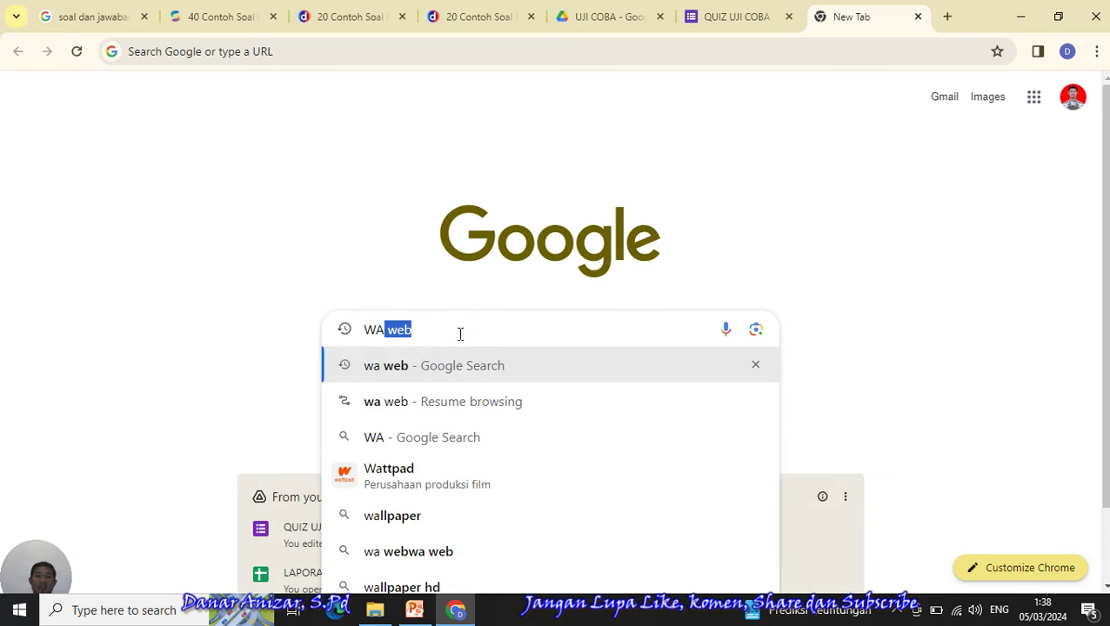
key(Return)
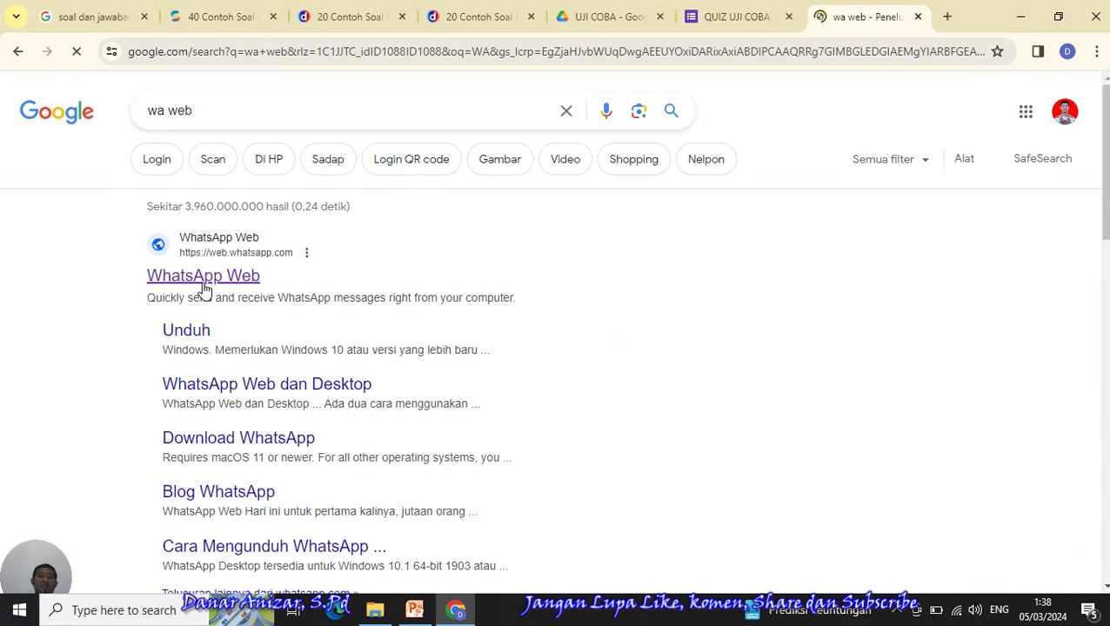
right_click(203, 287)
click(231, 299)
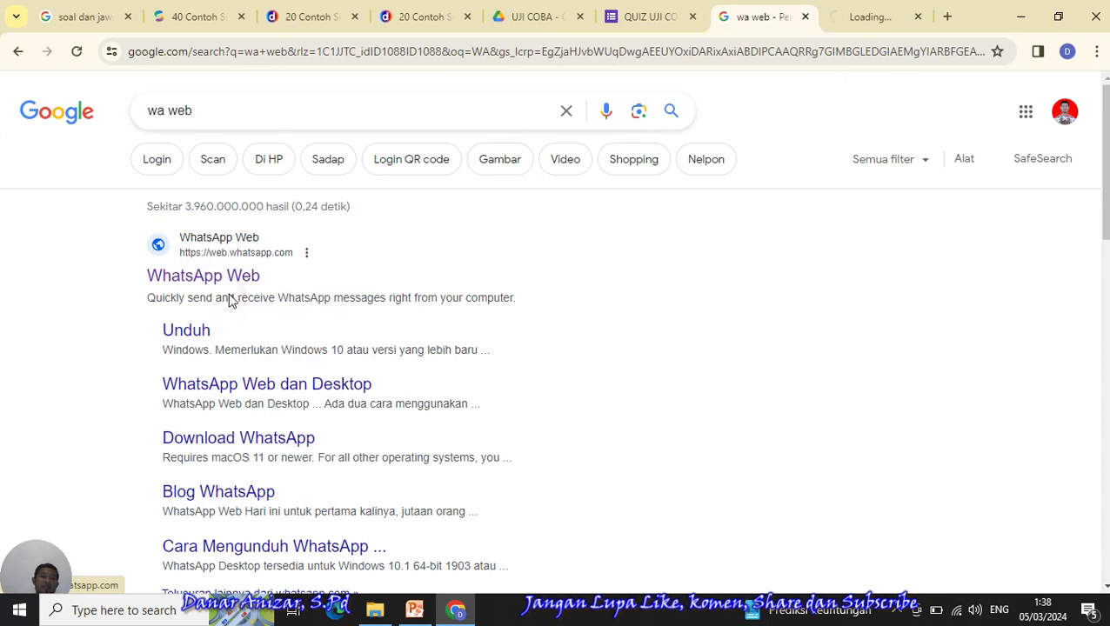
click(873, 19)
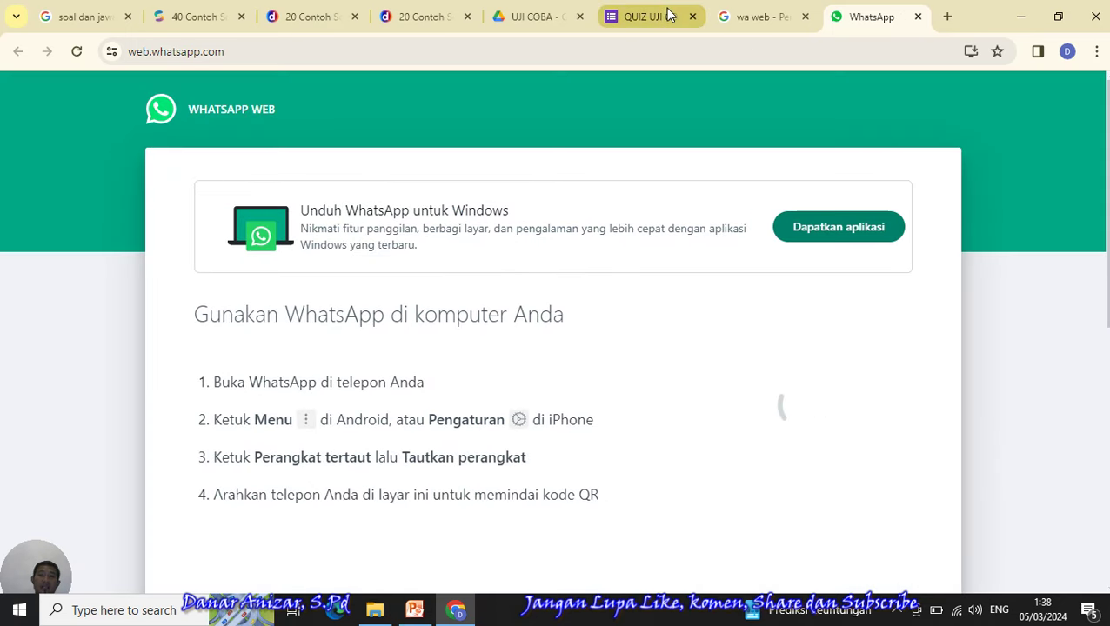
click(644, 16)
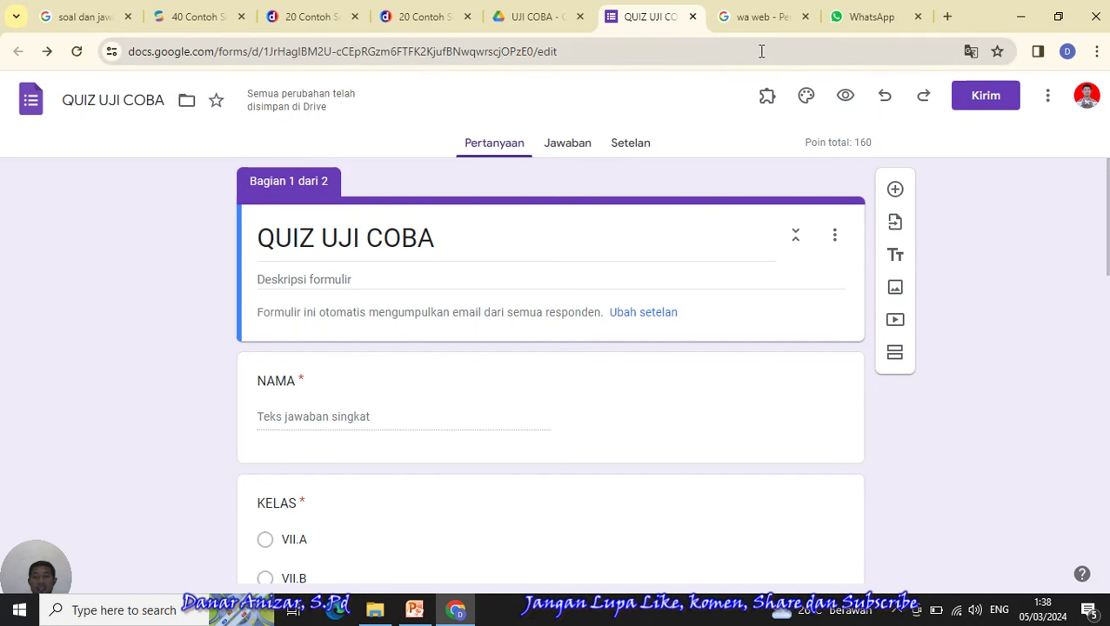
- From the Jawaban tab, link responses to a new spreadsheet named QUIZ UJI COBA (Jawaban)
click(565, 154)
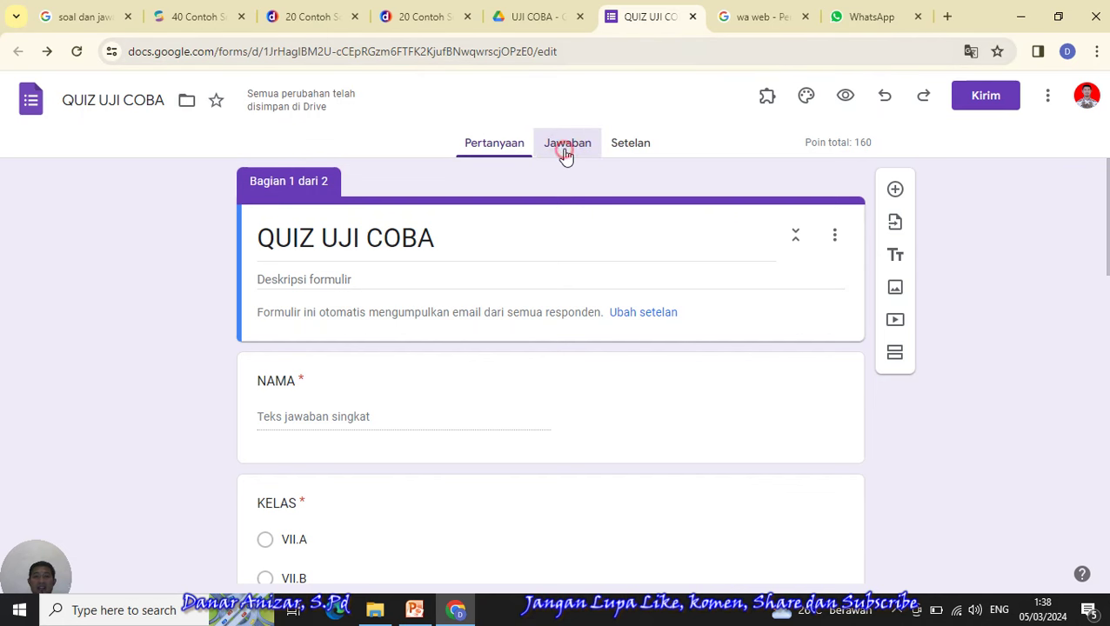
click(491, 150)
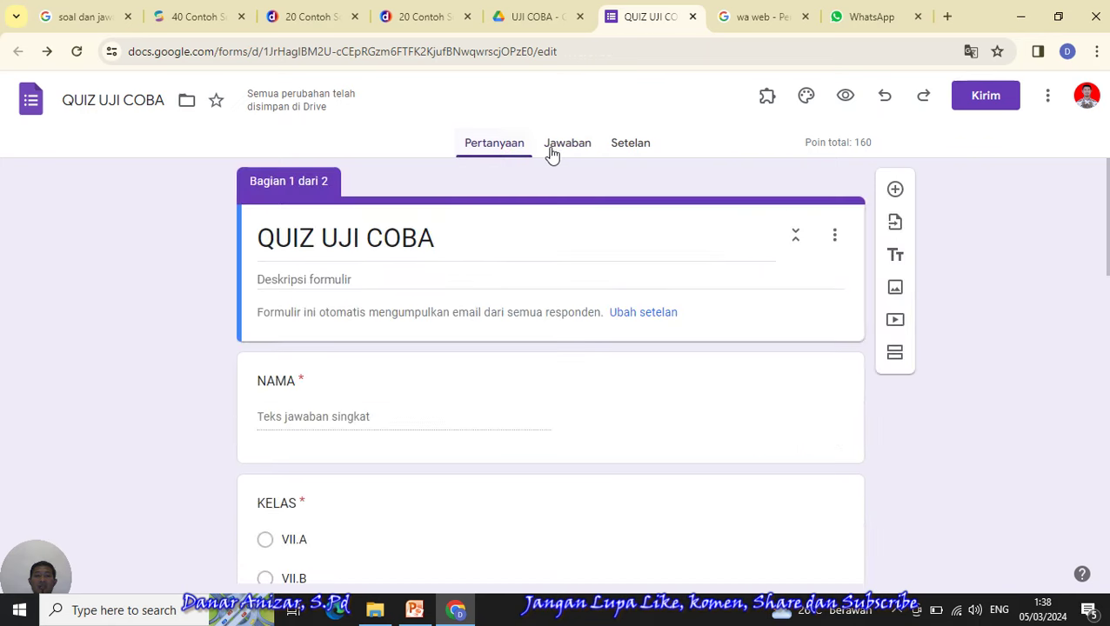
click(555, 154)
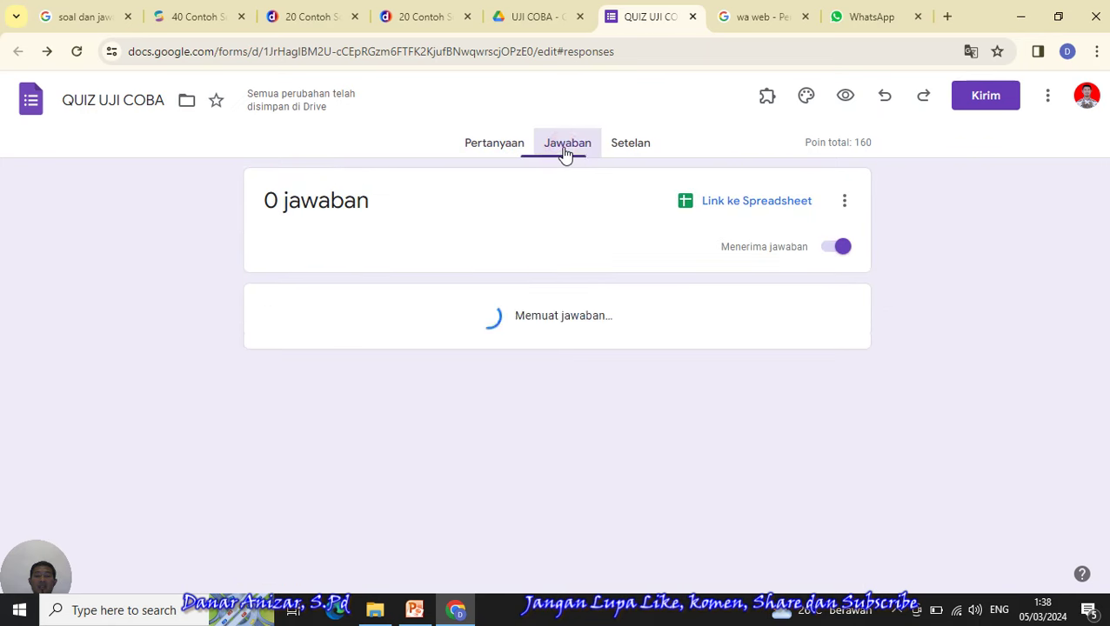
click(479, 150)
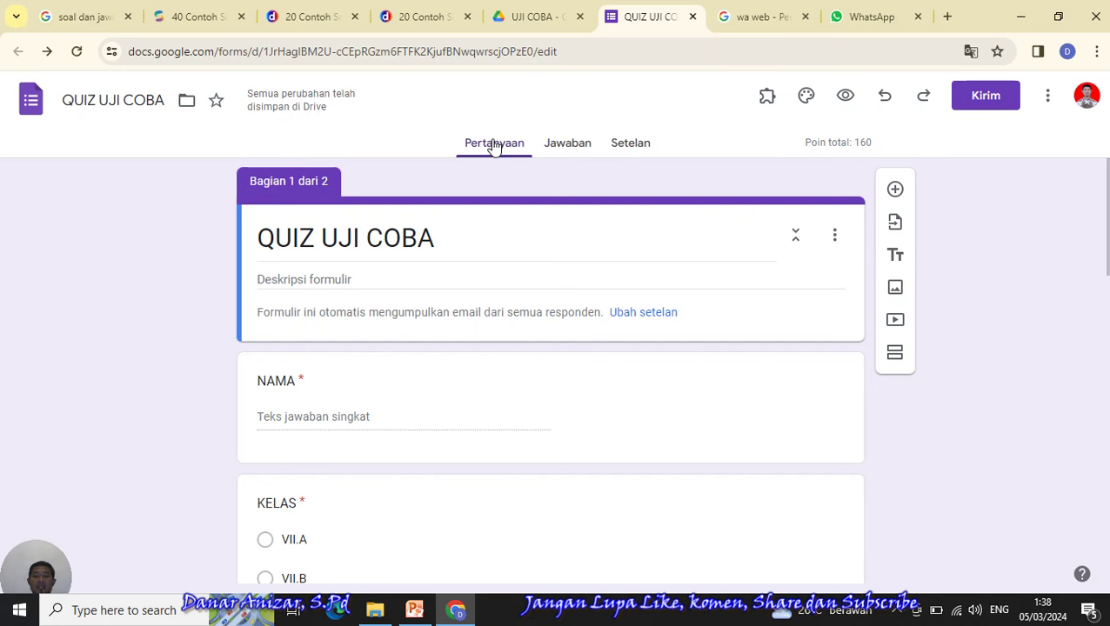
click(570, 148)
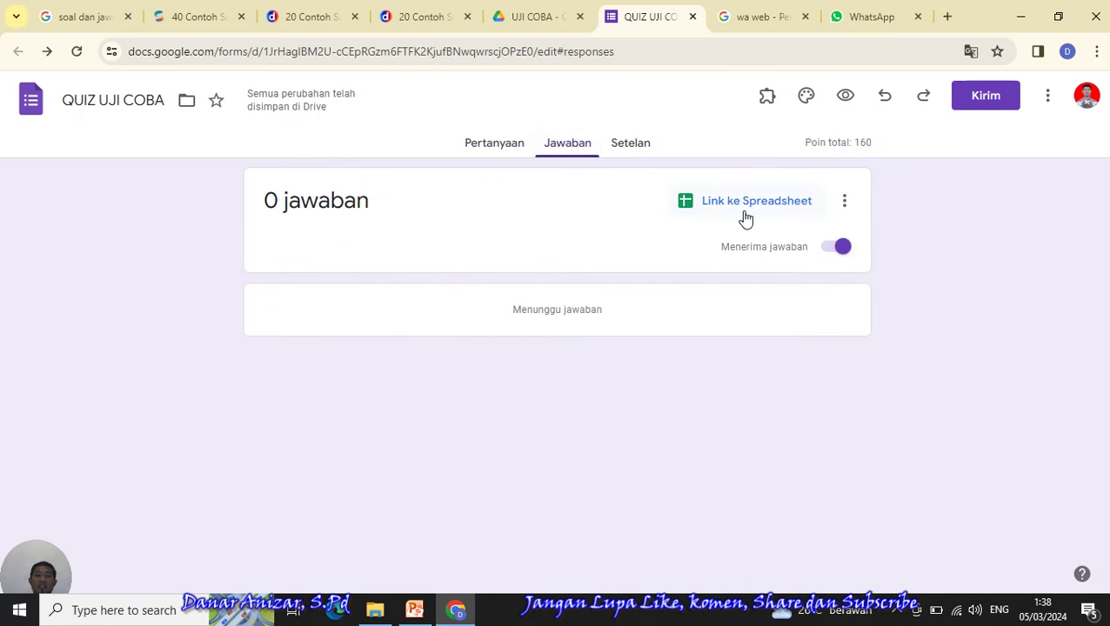
click(741, 209)
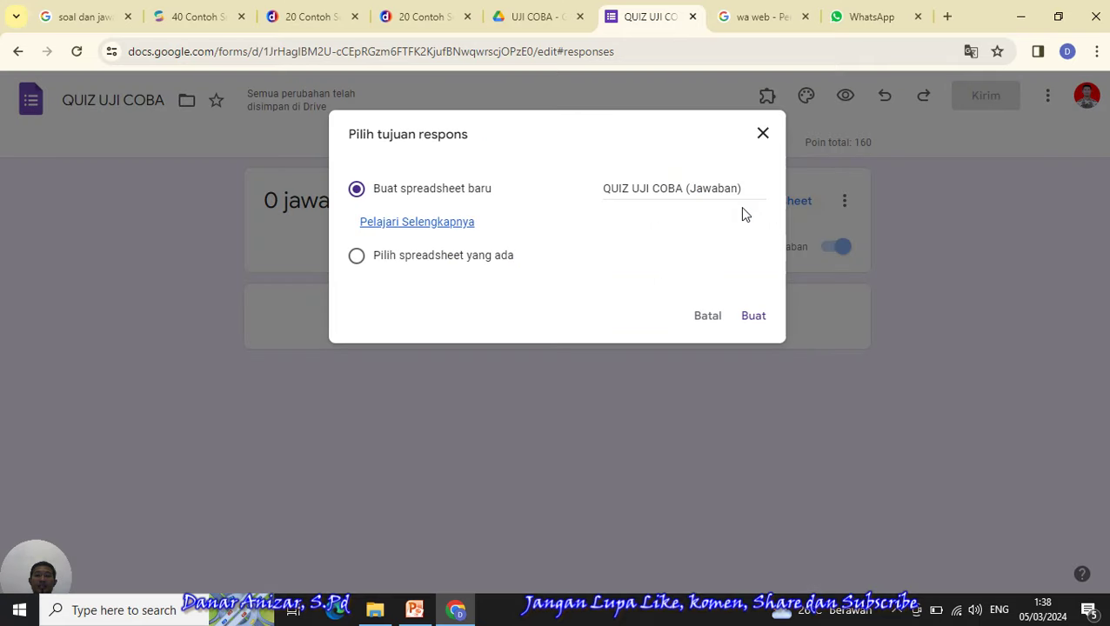
click(754, 320)
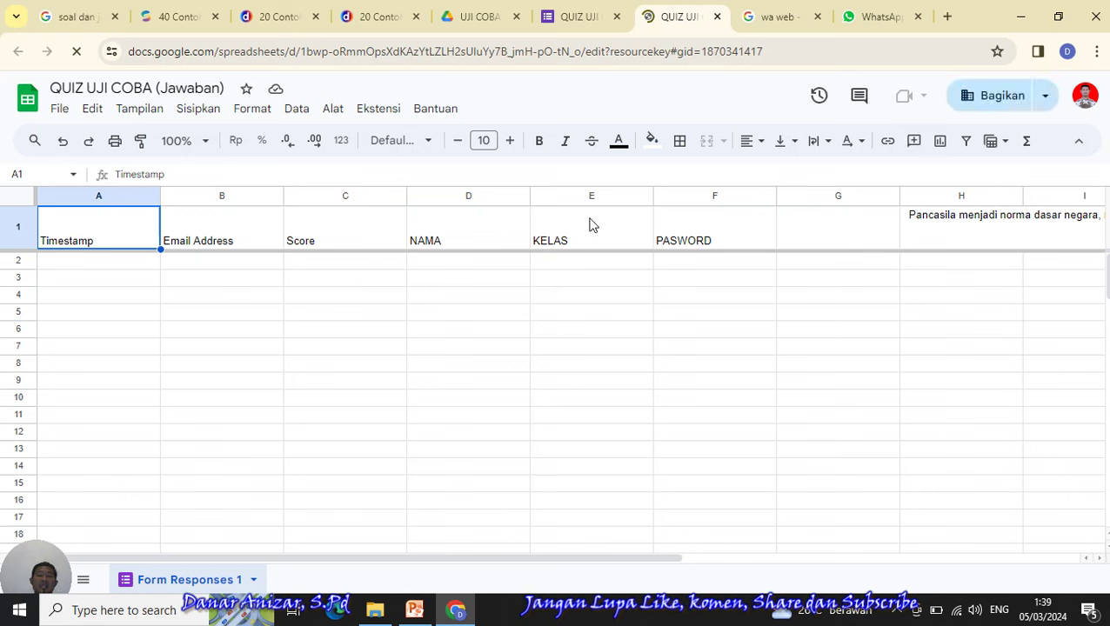
- Select some NAMA column cells, decline offline access with Lain kali, and open the Bagikan dialog
click(443, 264)
click(456, 320)
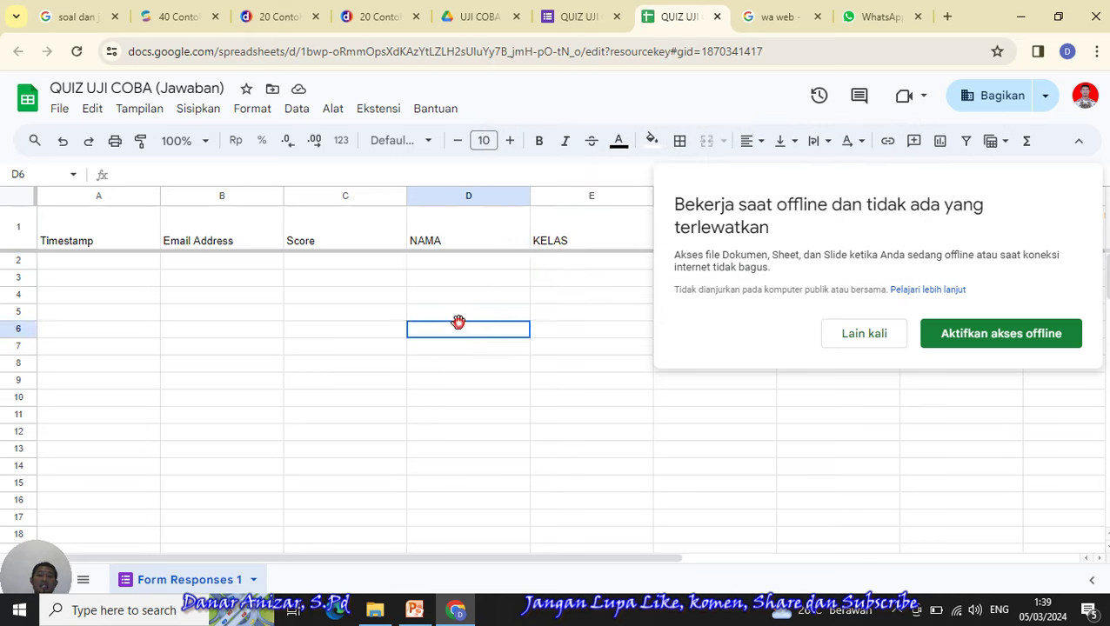
click(452, 263)
click(449, 279)
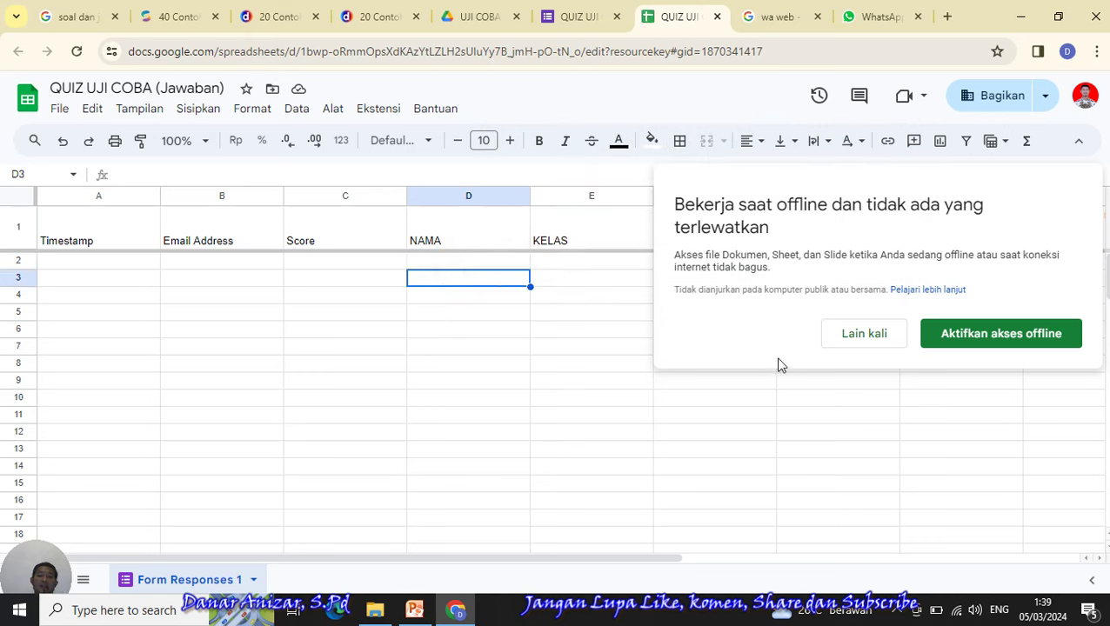
click(873, 338)
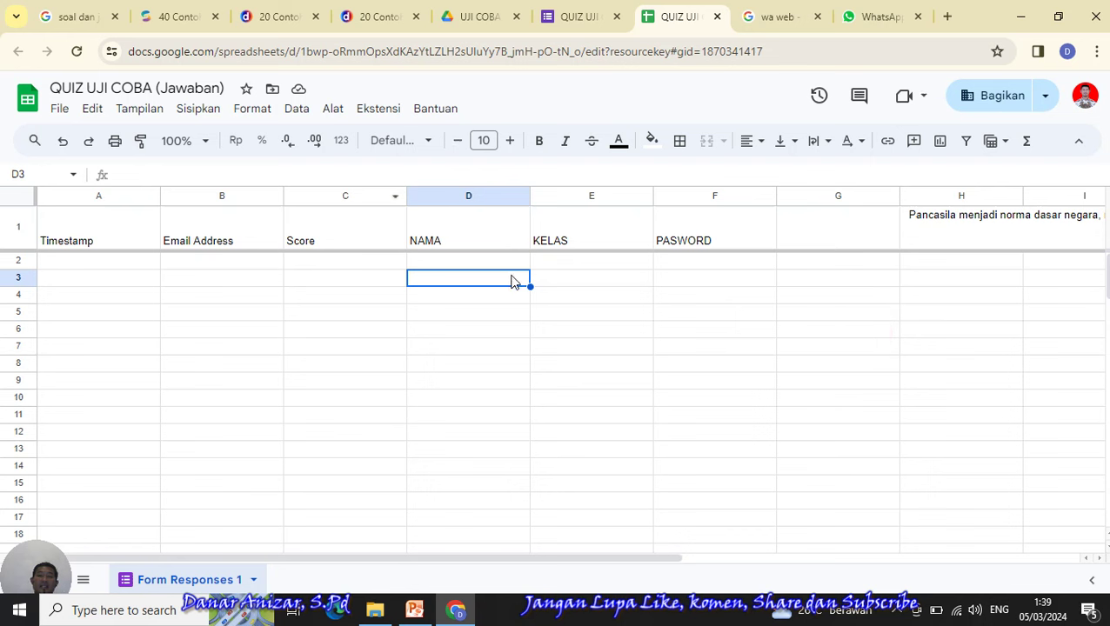
click(1014, 106)
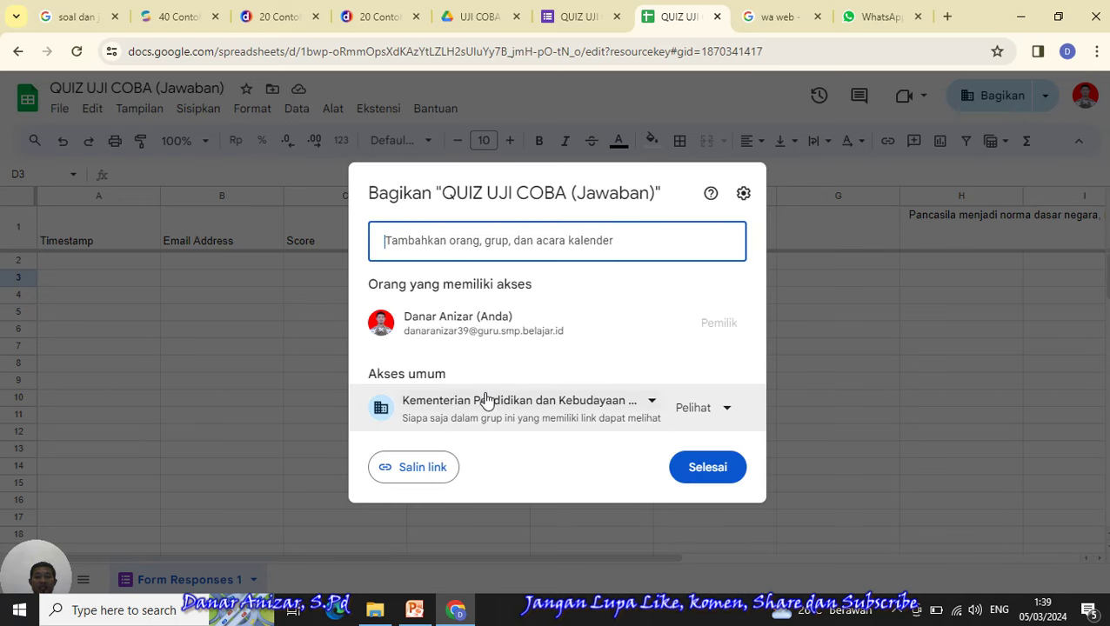
- Set general access to 'Siapa saja yang memiliki link' as viewer and copy the sheet's link
click(652, 407)
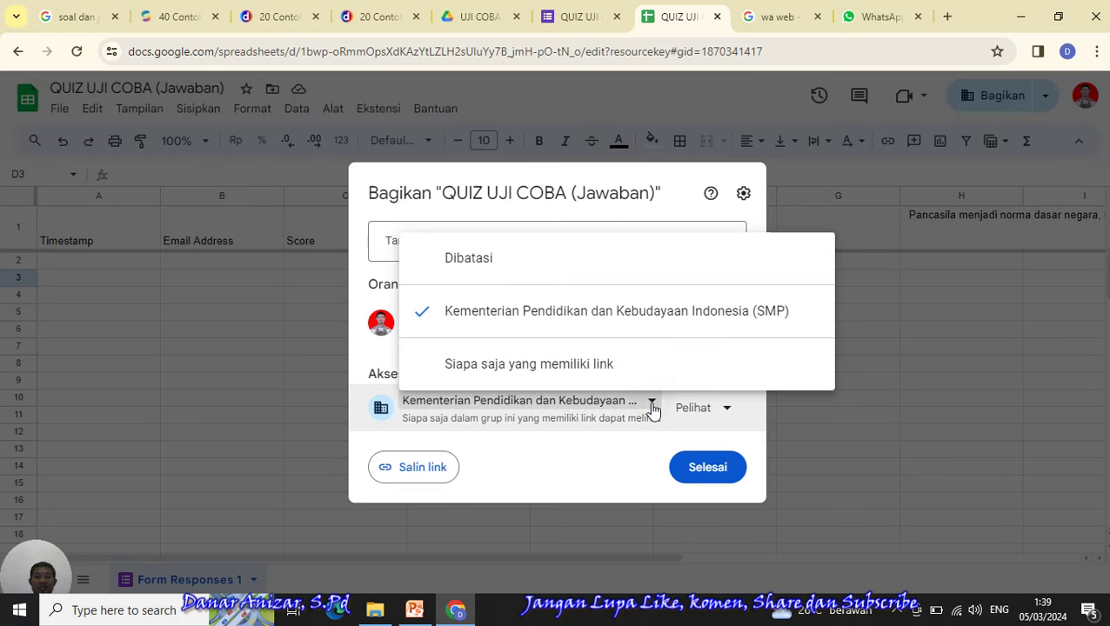
click(822, 409)
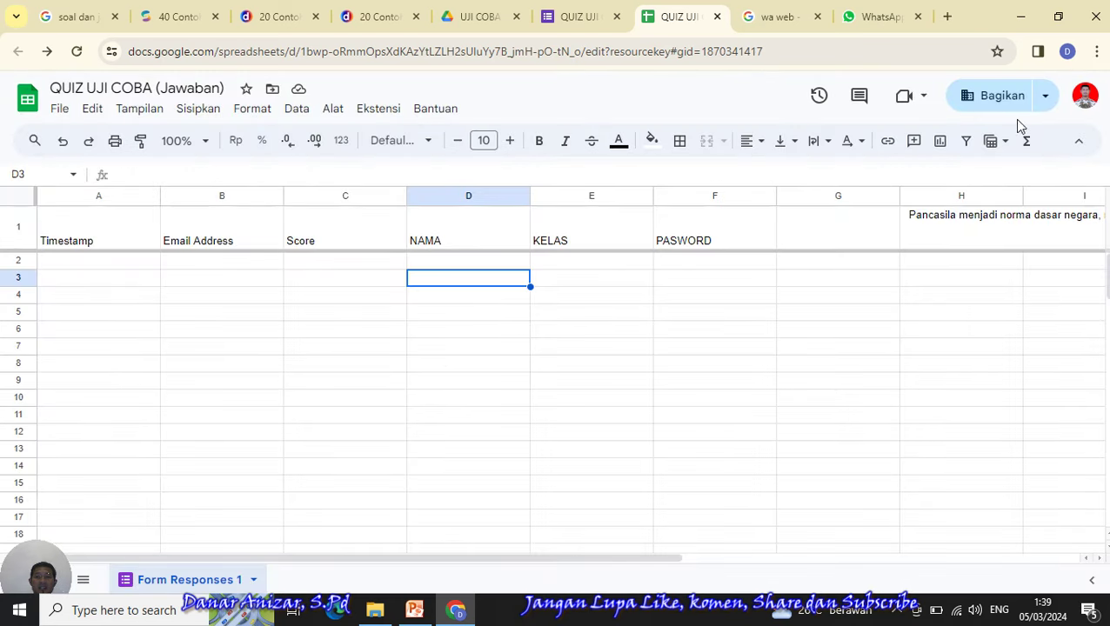
click(998, 94)
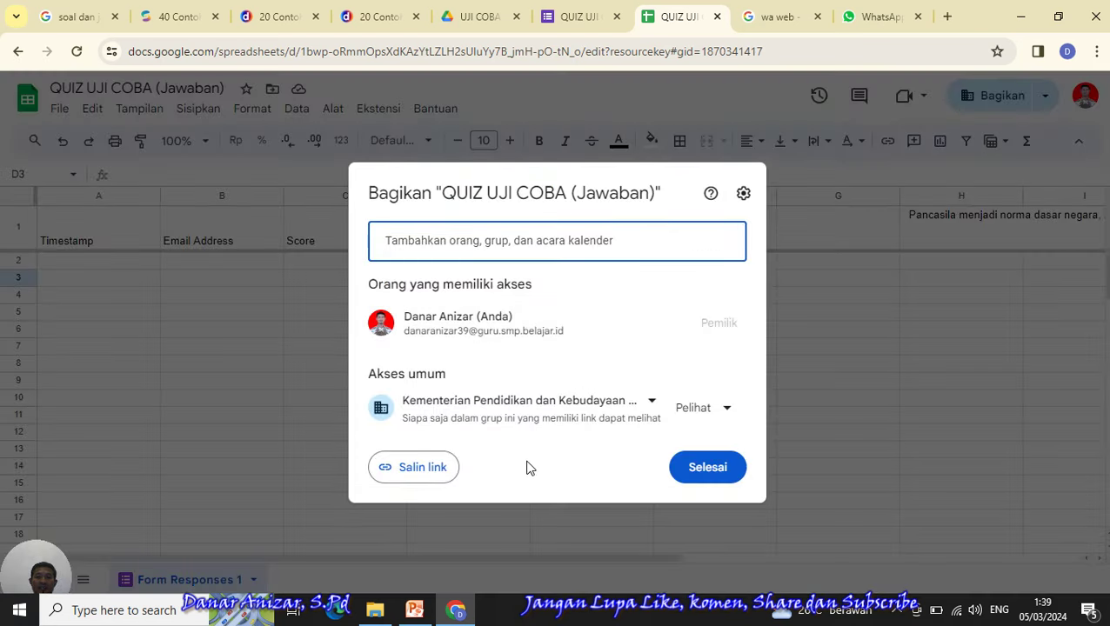
click(653, 405)
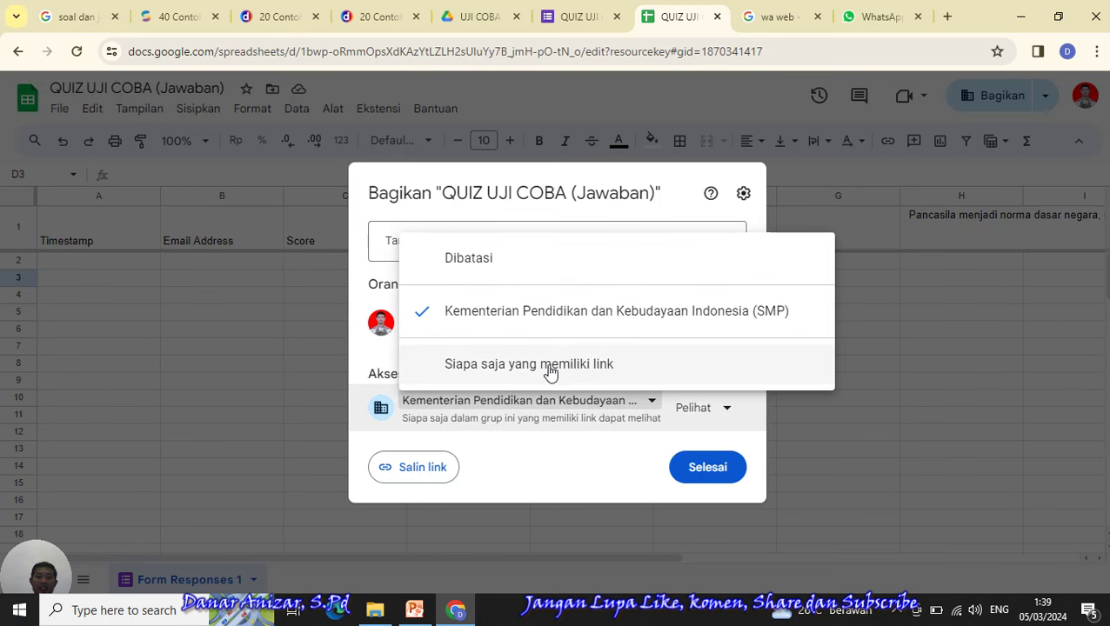
click(550, 365)
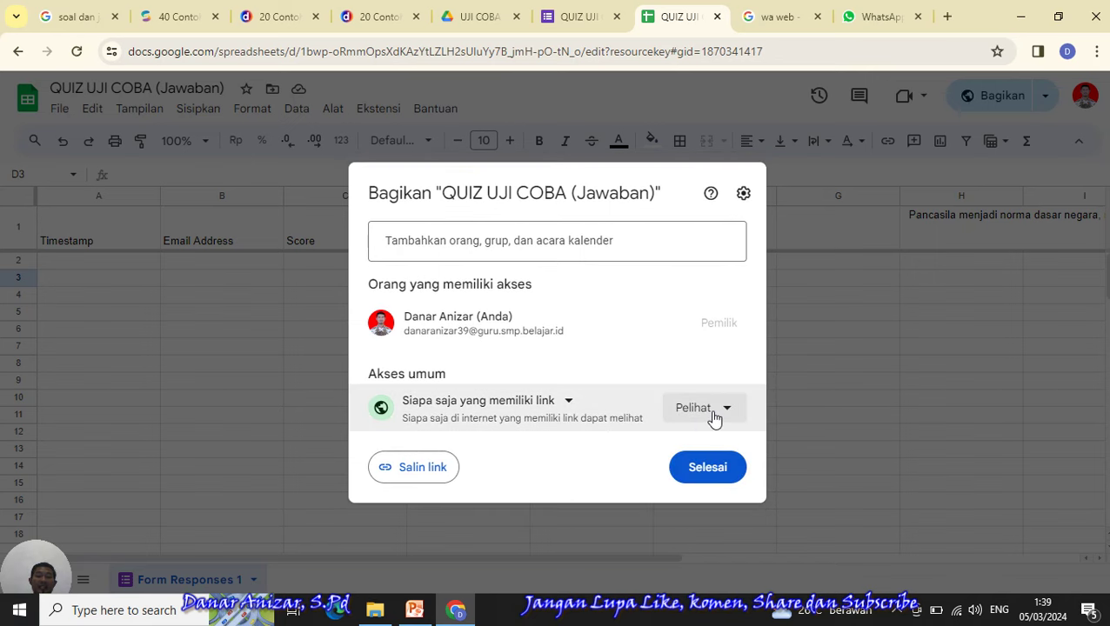
click(410, 470)
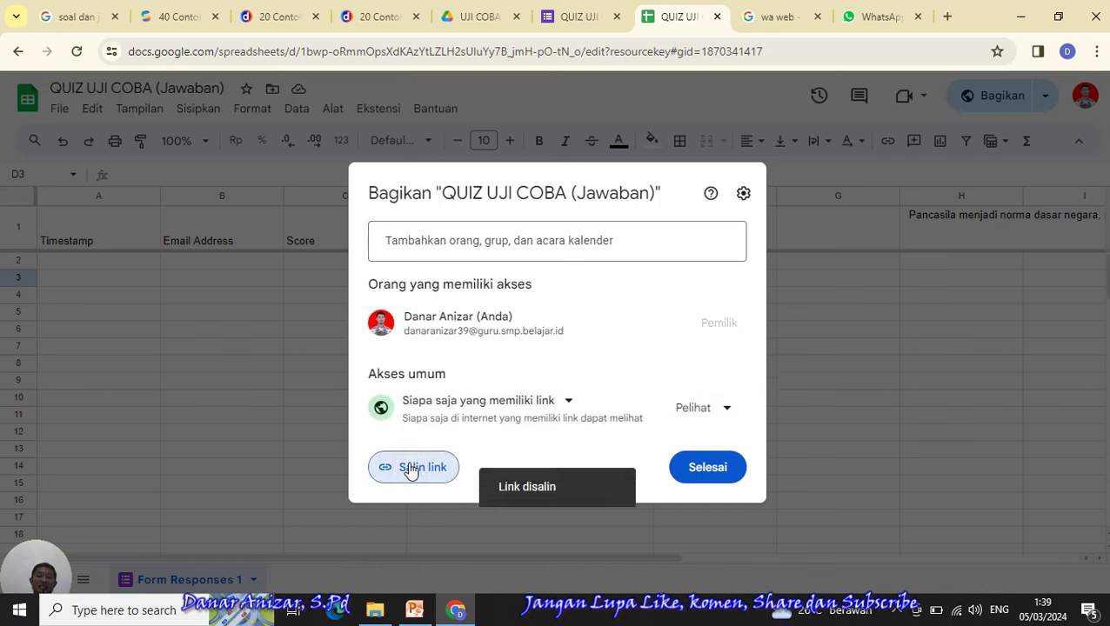
click(884, 25)
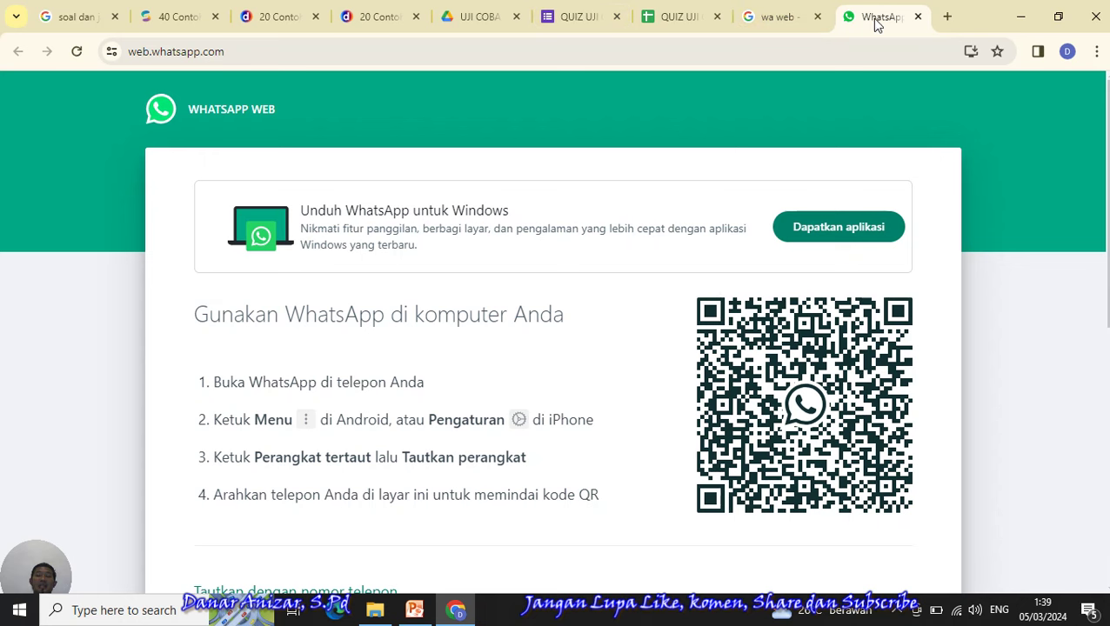
- Cycle through the form, WhatsApp Web and response-sheet tabs, ending on the form's Jawaban page
click(596, 17)
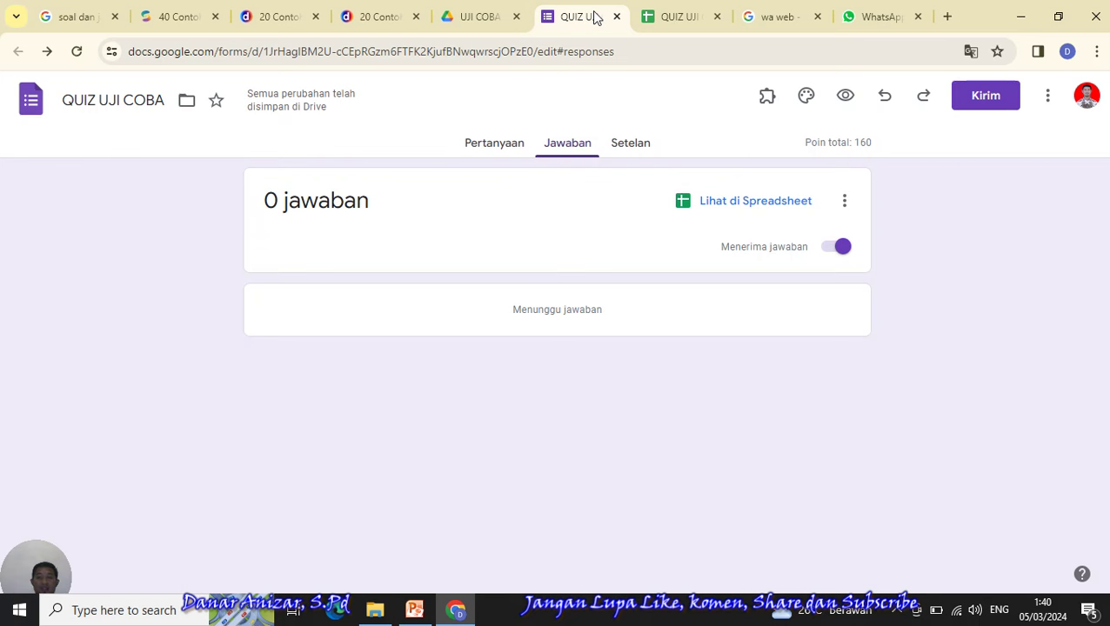
click(887, 21)
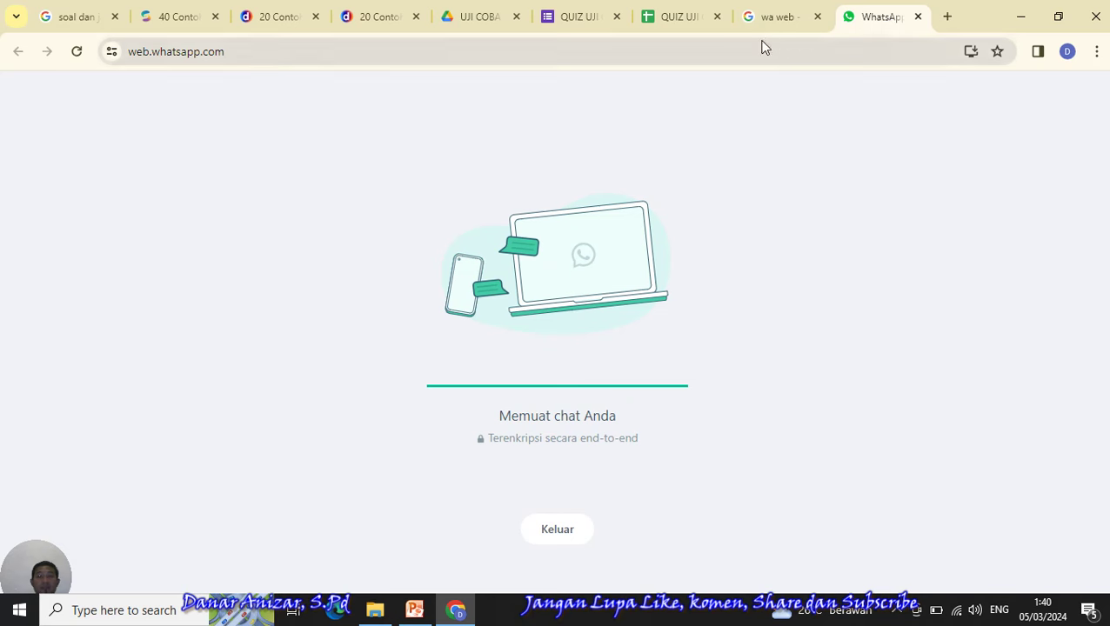
click(688, 20)
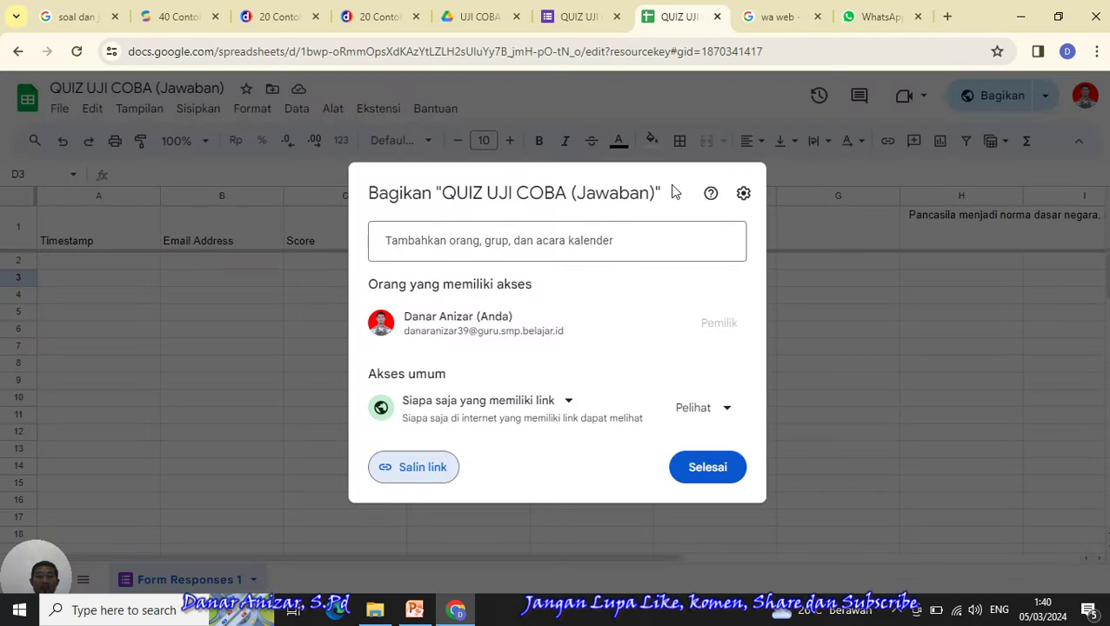
click(409, 474)
click(577, 17)
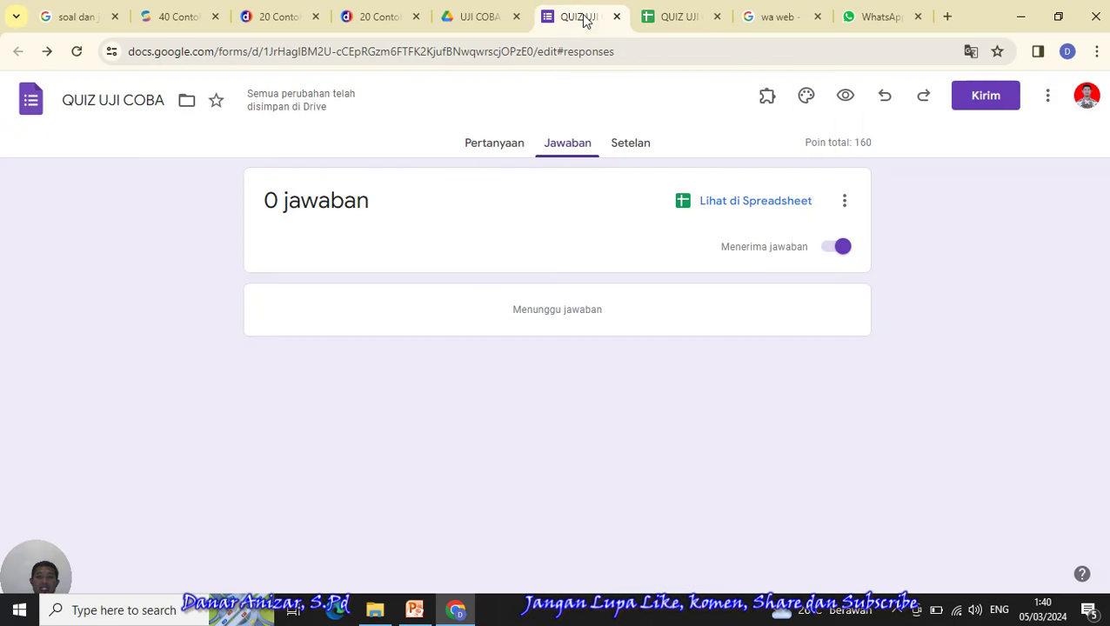
- Copy the QUIZ UJI COBA form's shortened link from the Kirim dialog, then close it
click(978, 101)
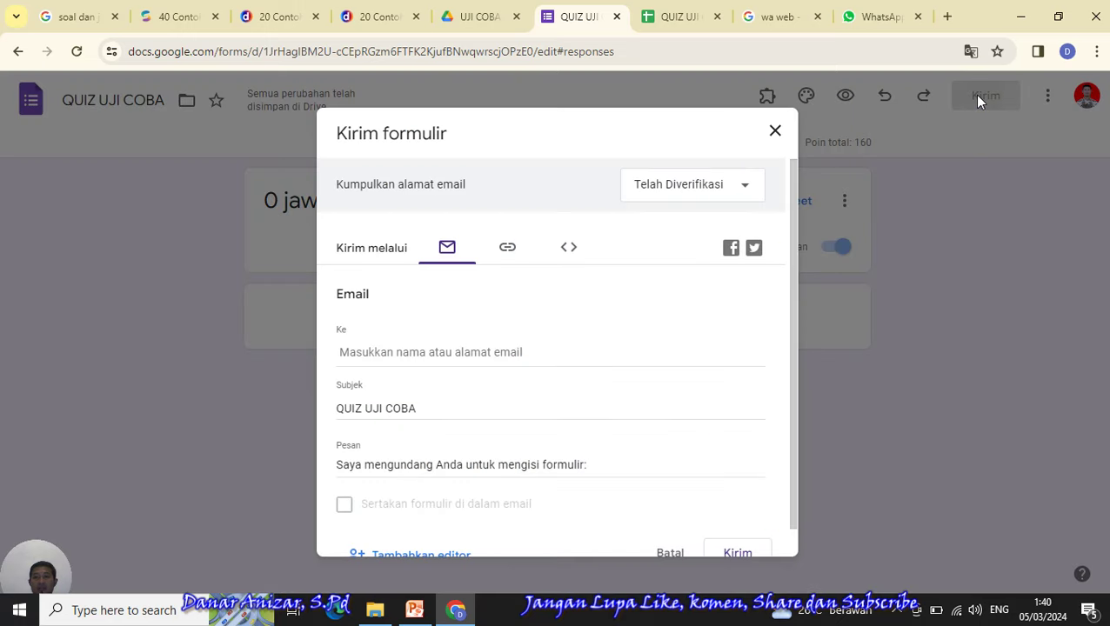
click(508, 249)
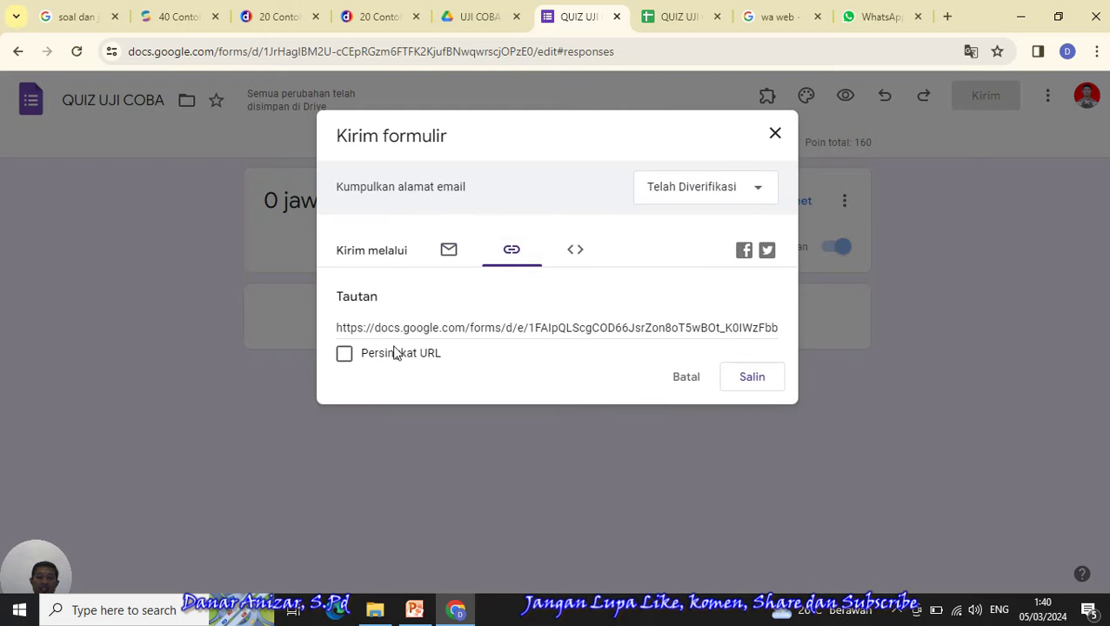
click(346, 356)
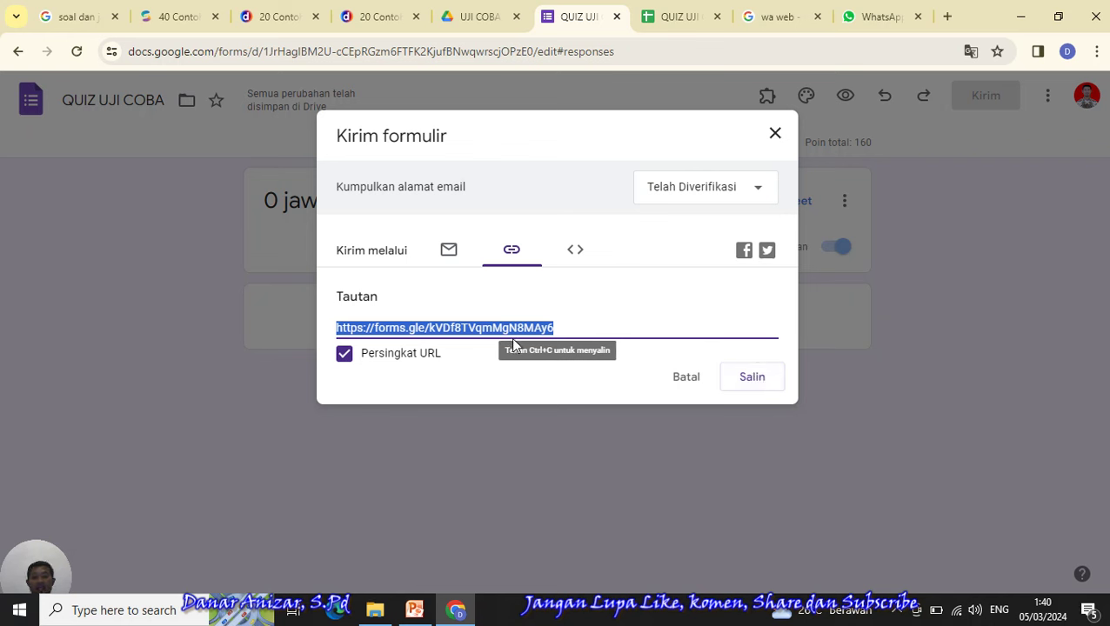
click(752, 377)
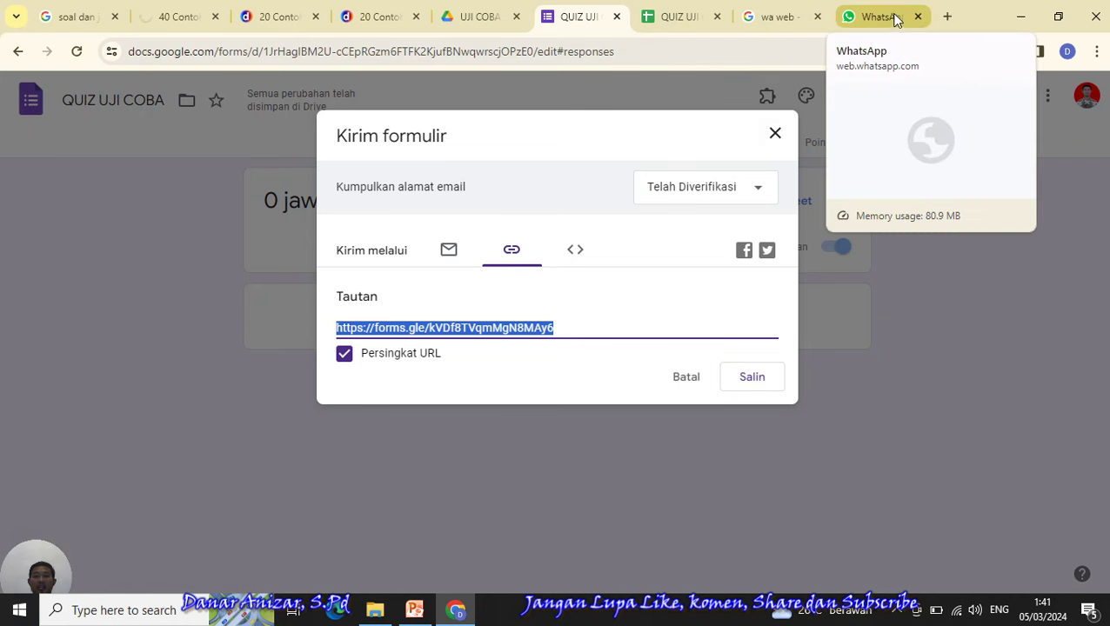
click(773, 135)
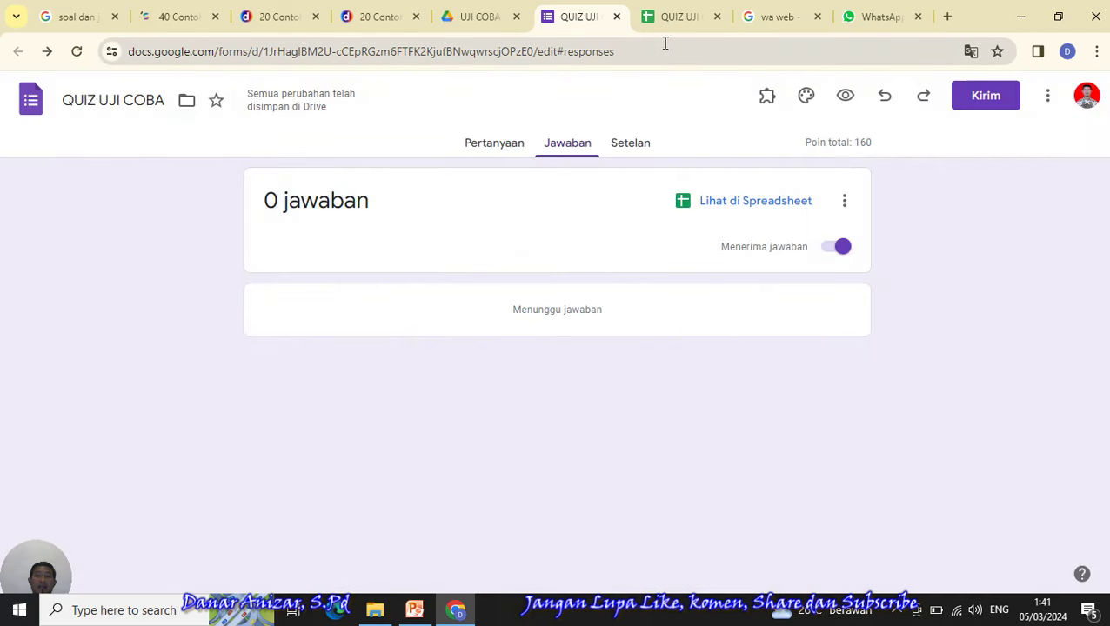
click(675, 17)
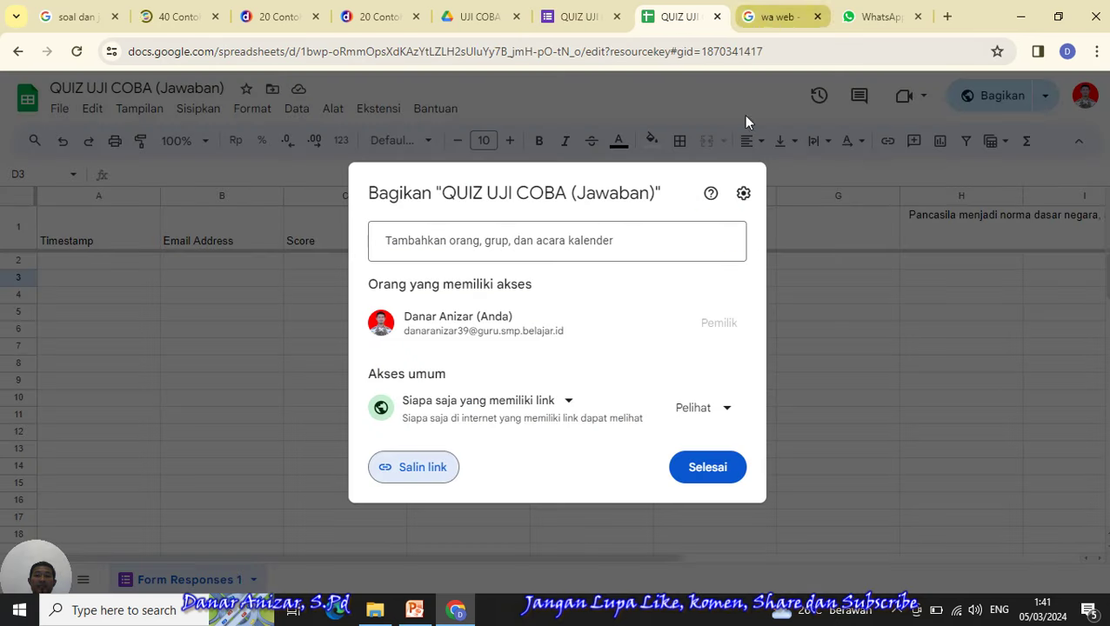
- Close the share dialog and the sonora.id and two detik.com article tabs, ending on the form's responses
click(709, 470)
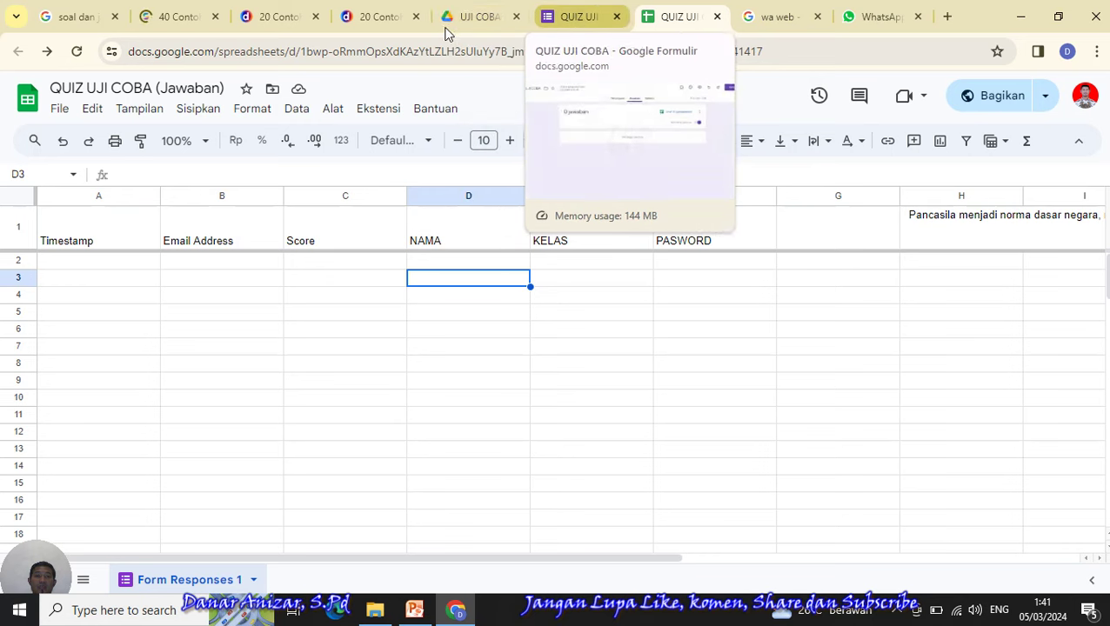
click(198, 24)
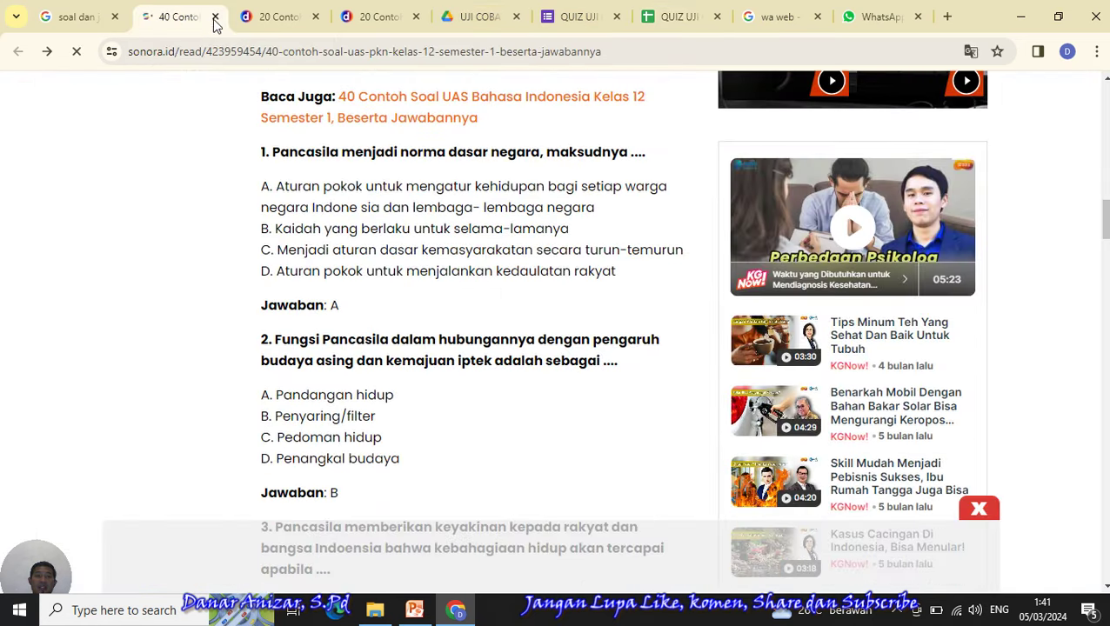
click(215, 18)
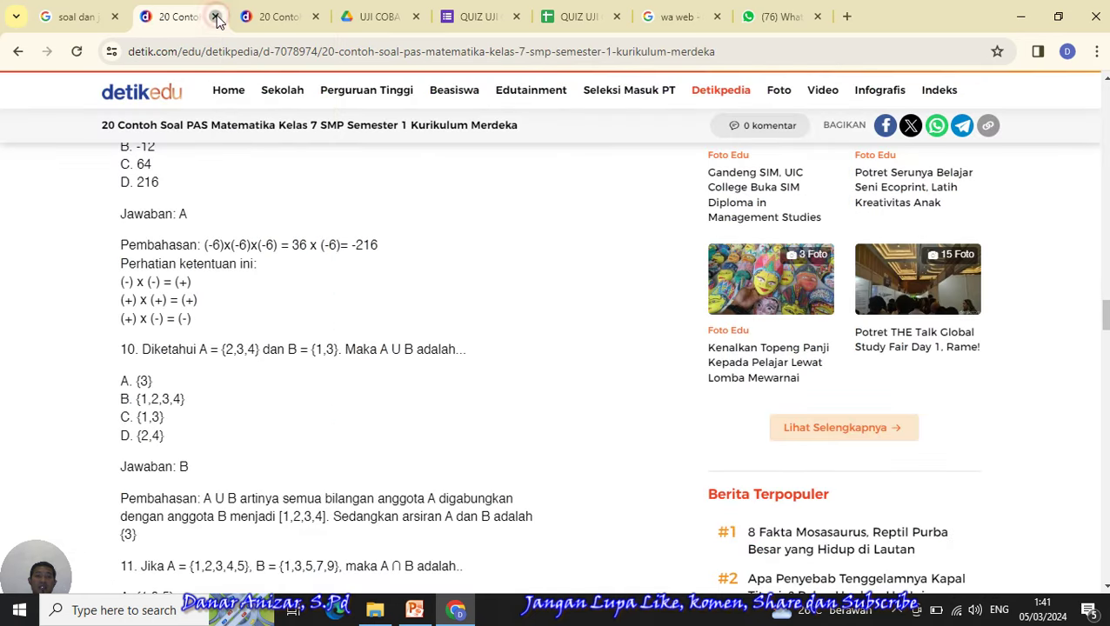
click(215, 17)
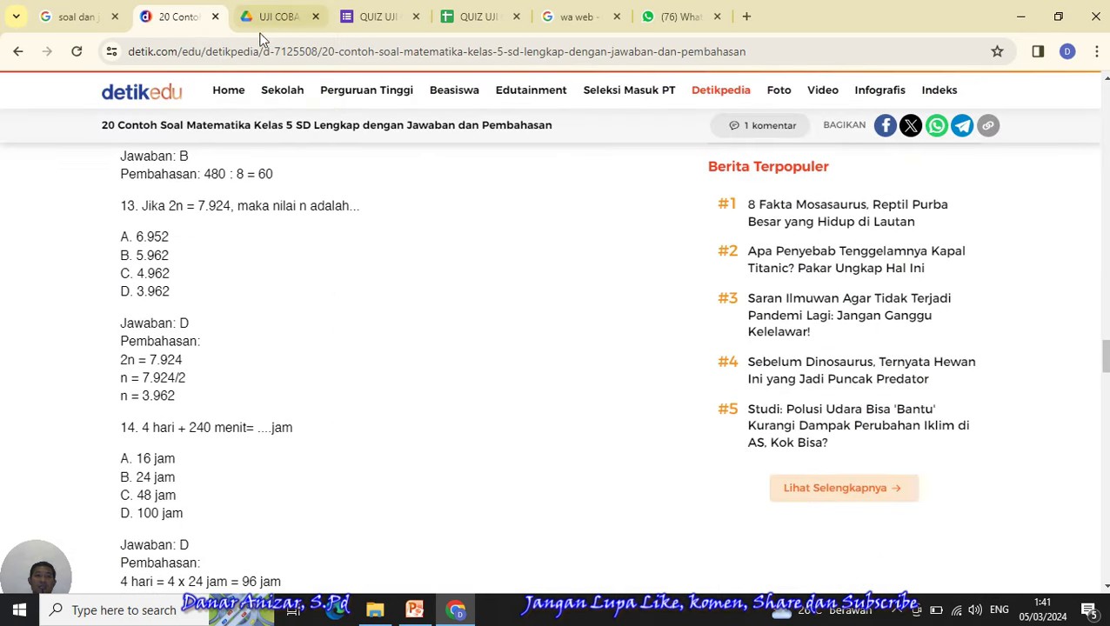
click(215, 17)
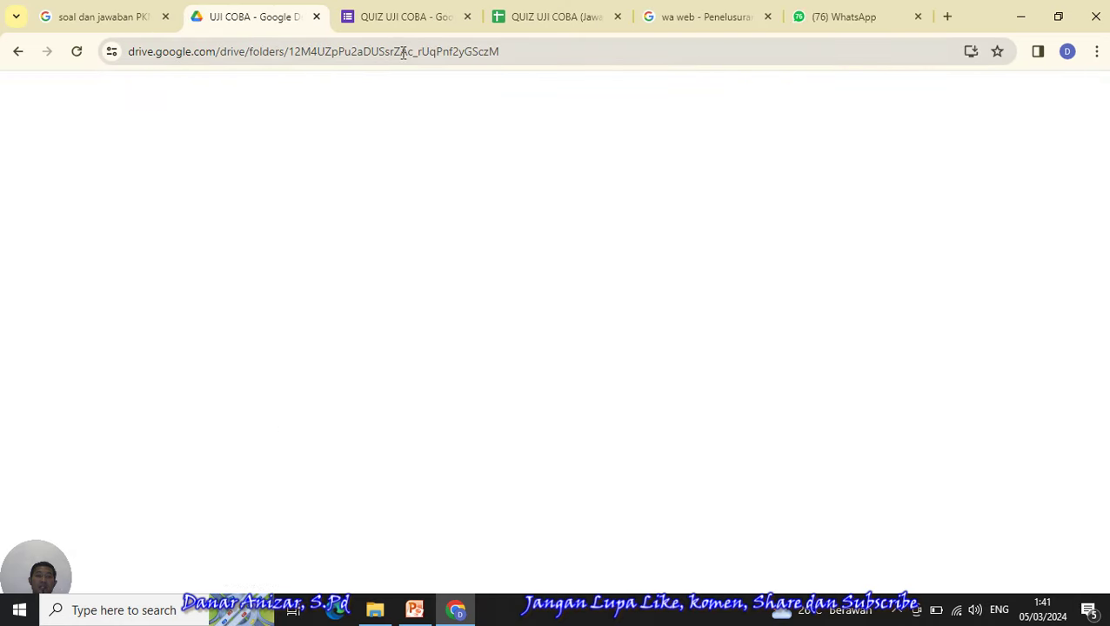
click(543, 22)
click(418, 19)
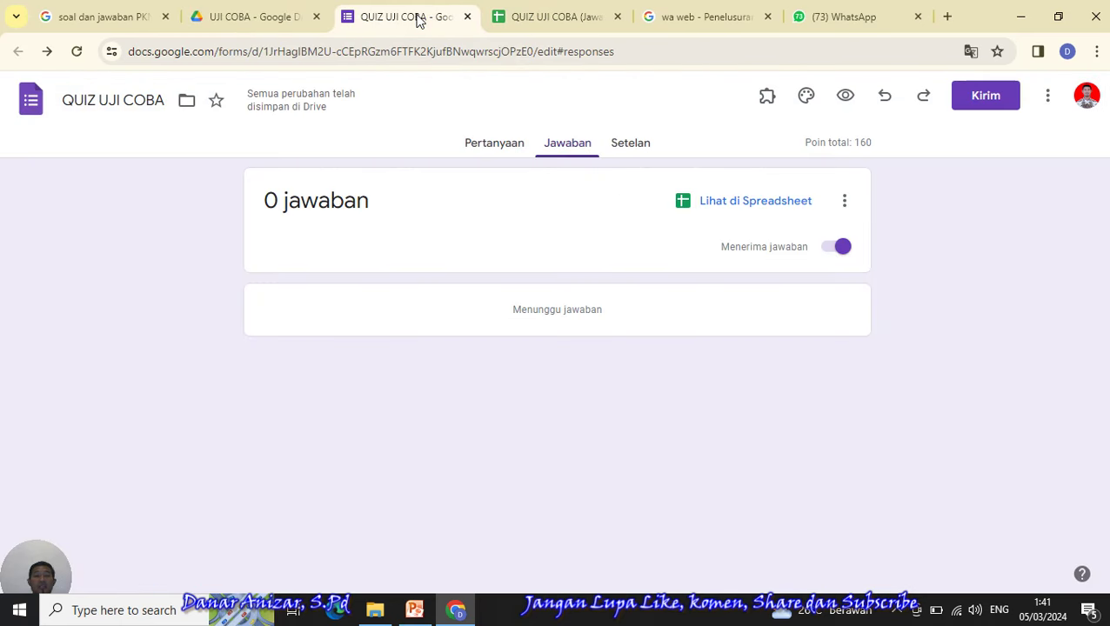
click(564, 15)
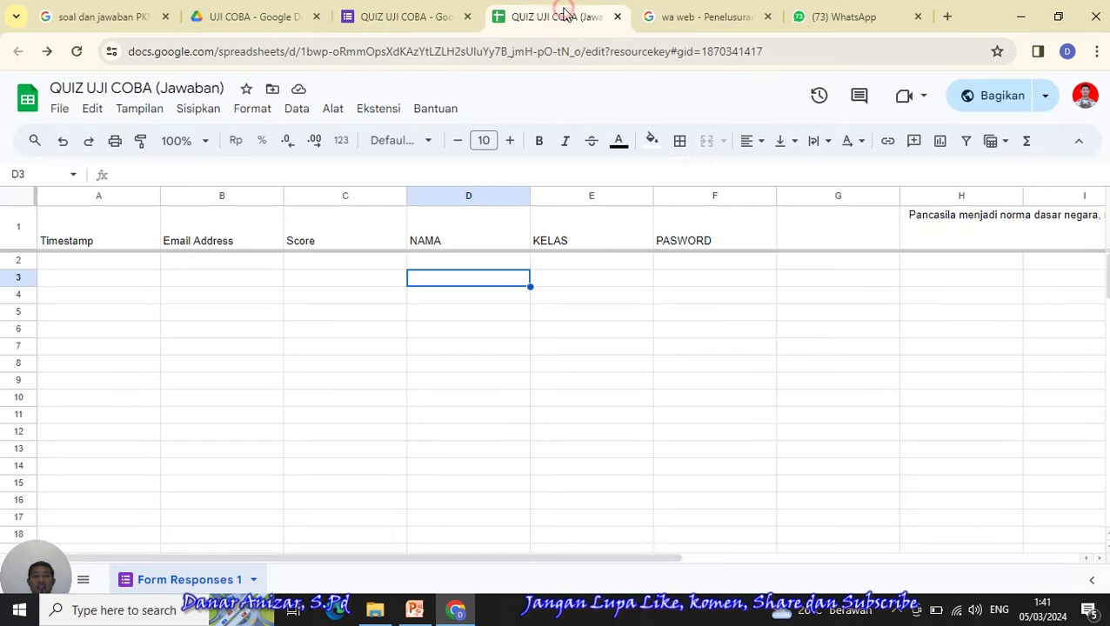
click(414, 21)
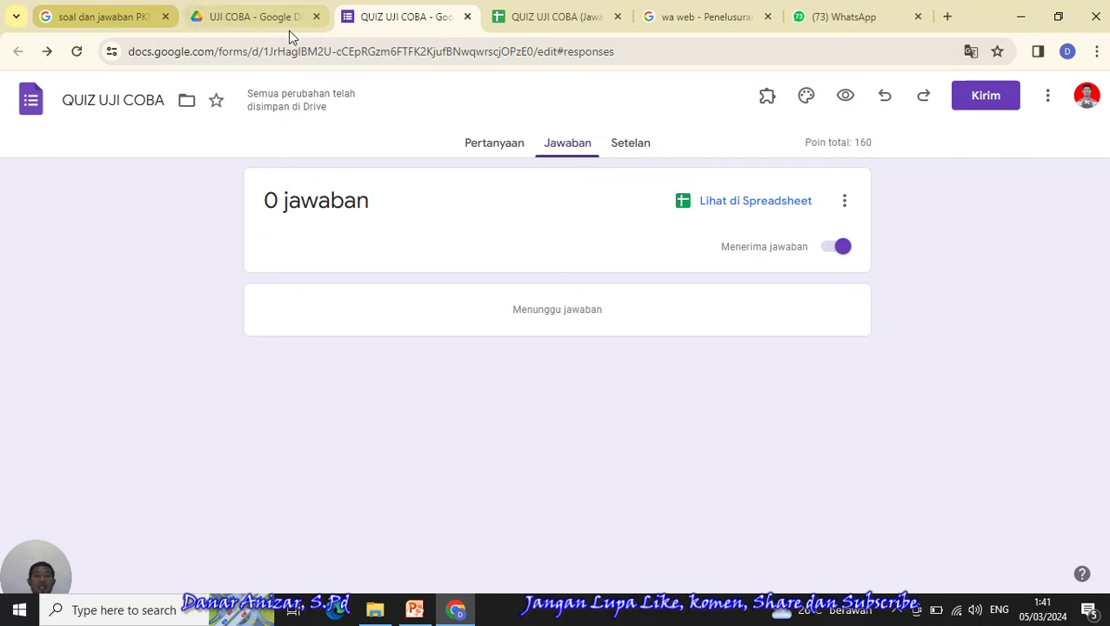
- Search 'qr code generator' and open the QR Code Generator result in a new tab
click(62, 20)
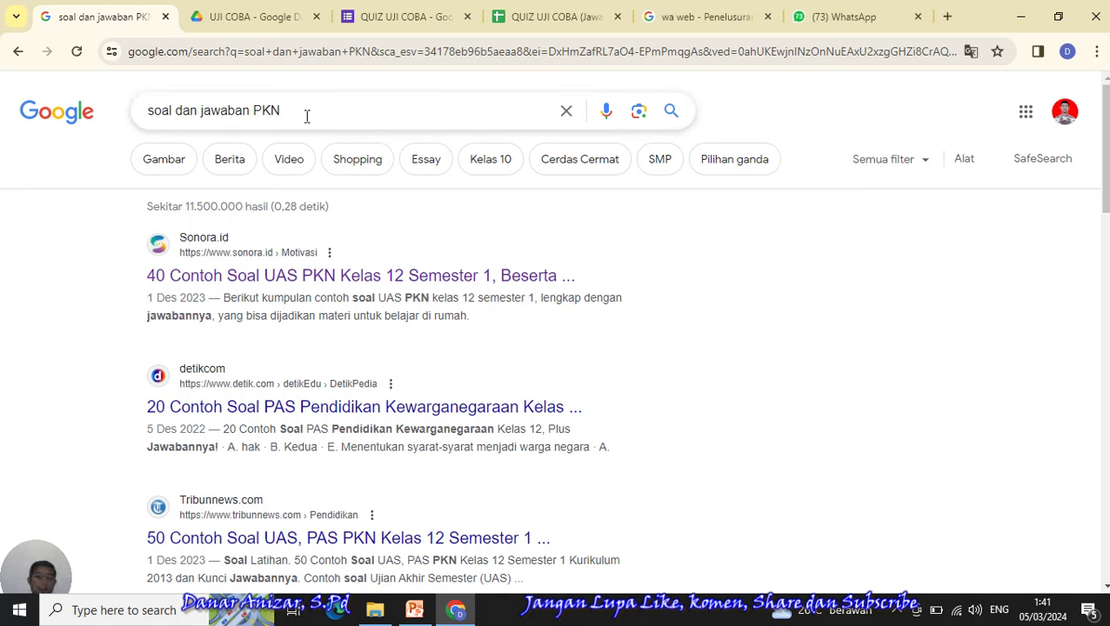
drag(304, 114, 150, 113)
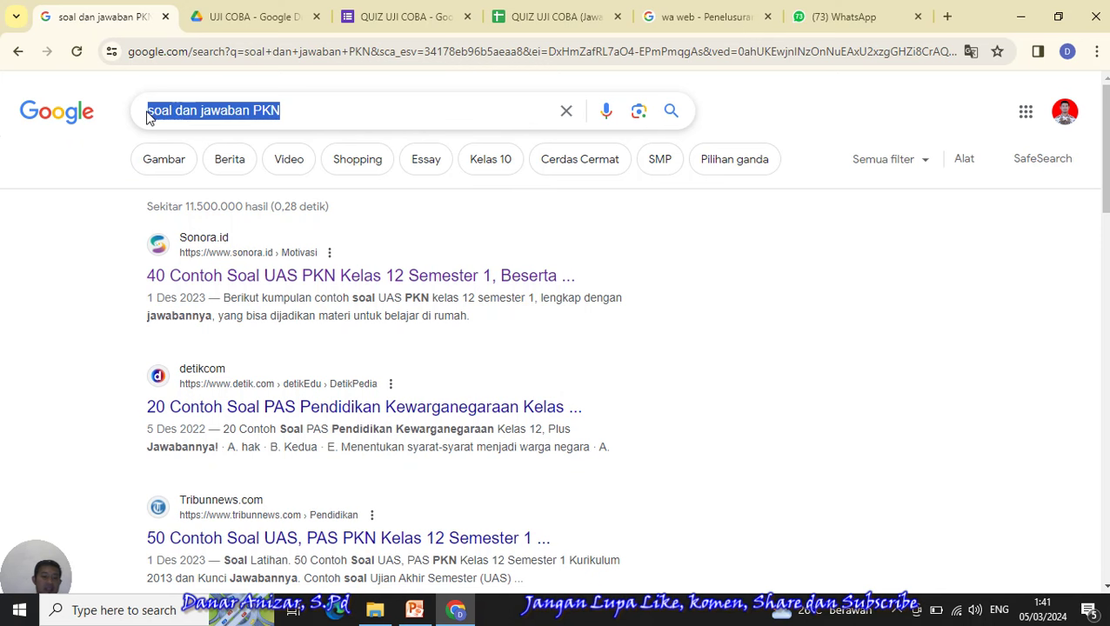
text(qr)
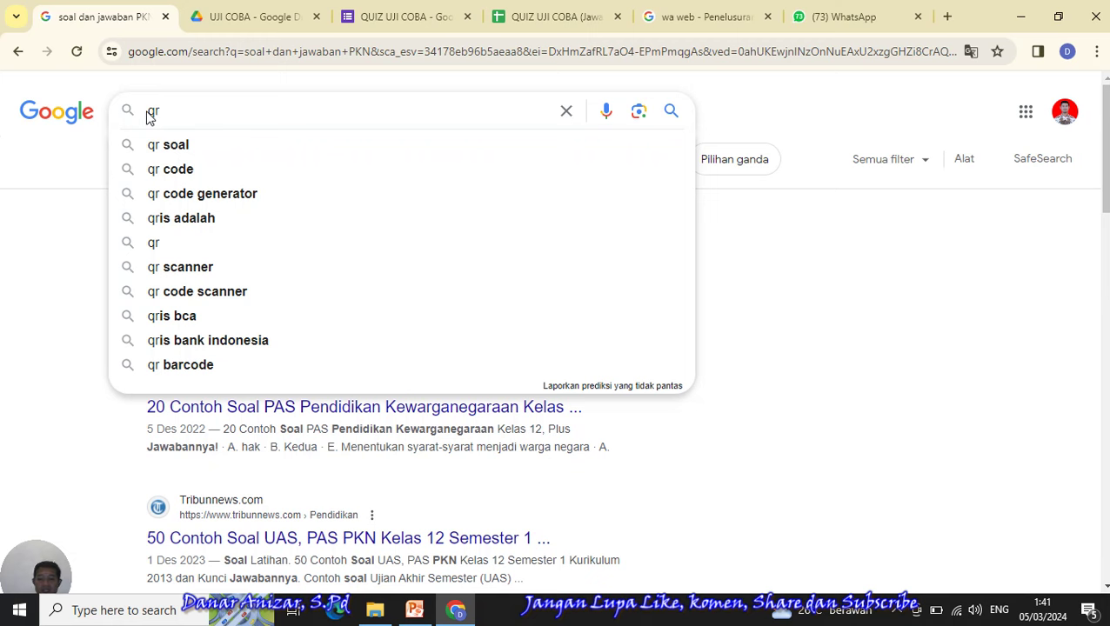
click(239, 194)
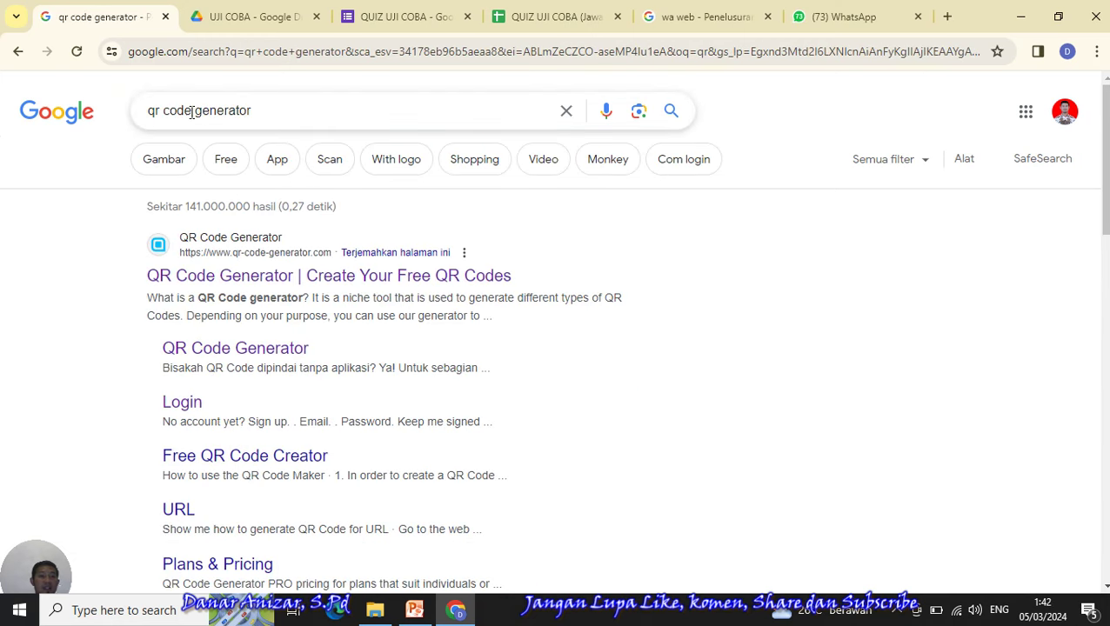
right_click(235, 278)
click(270, 294)
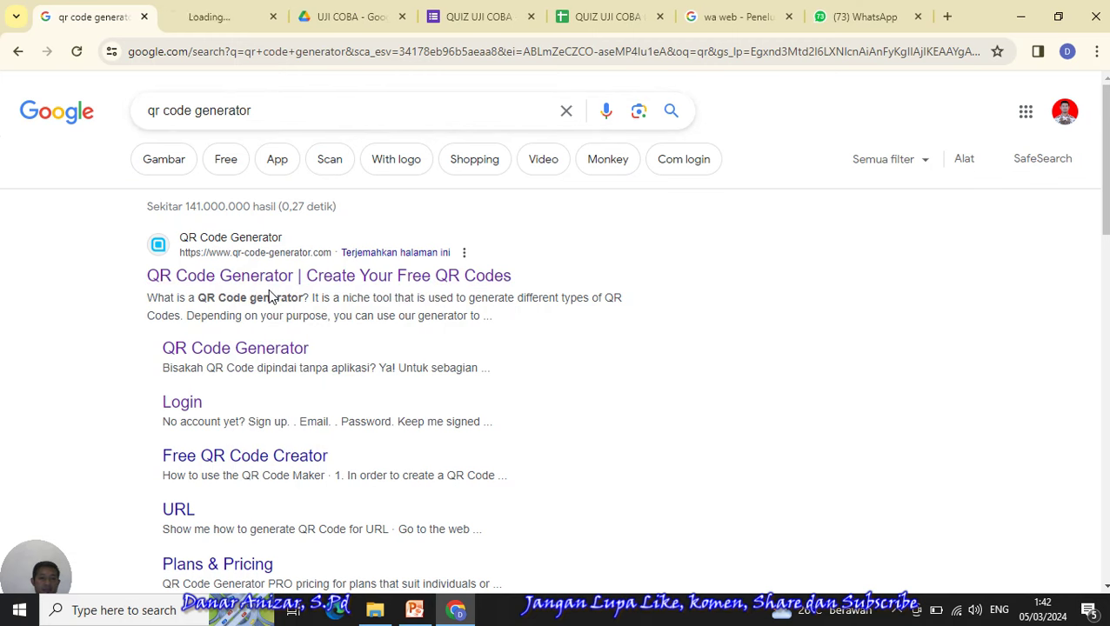
click(233, 26)
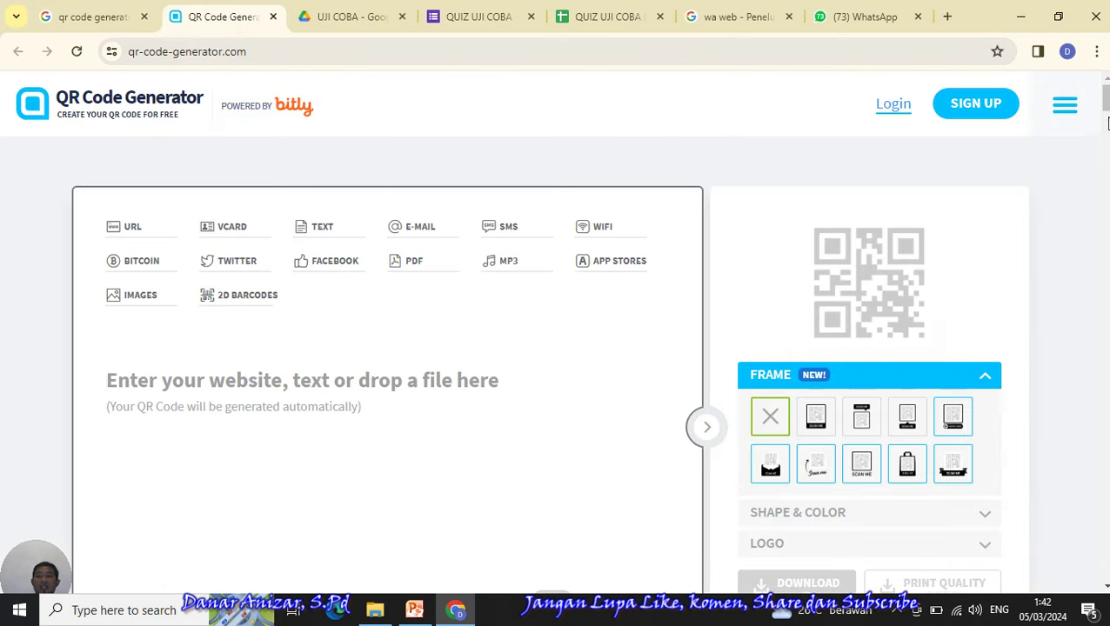
- Scroll the QR Code Generator page, click its 'Enter your website' field, then return to the form
scroll(556, 348, down, 2)
scroll(556, 348, up, 2)
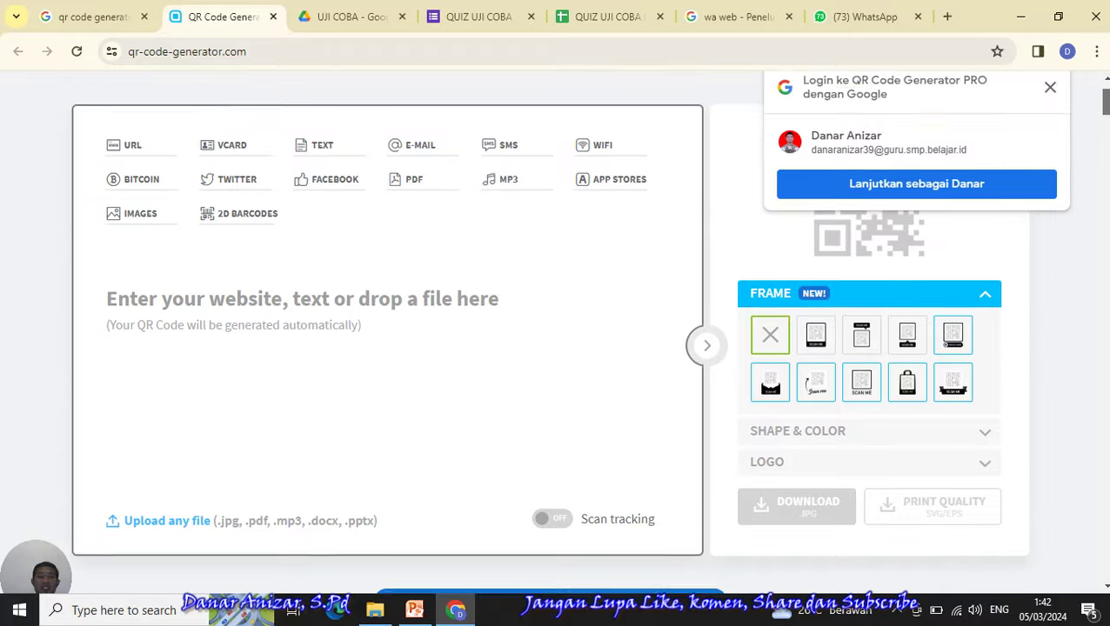
scroll(553, 339, down, 1)
scroll(554, 339, up, 1)
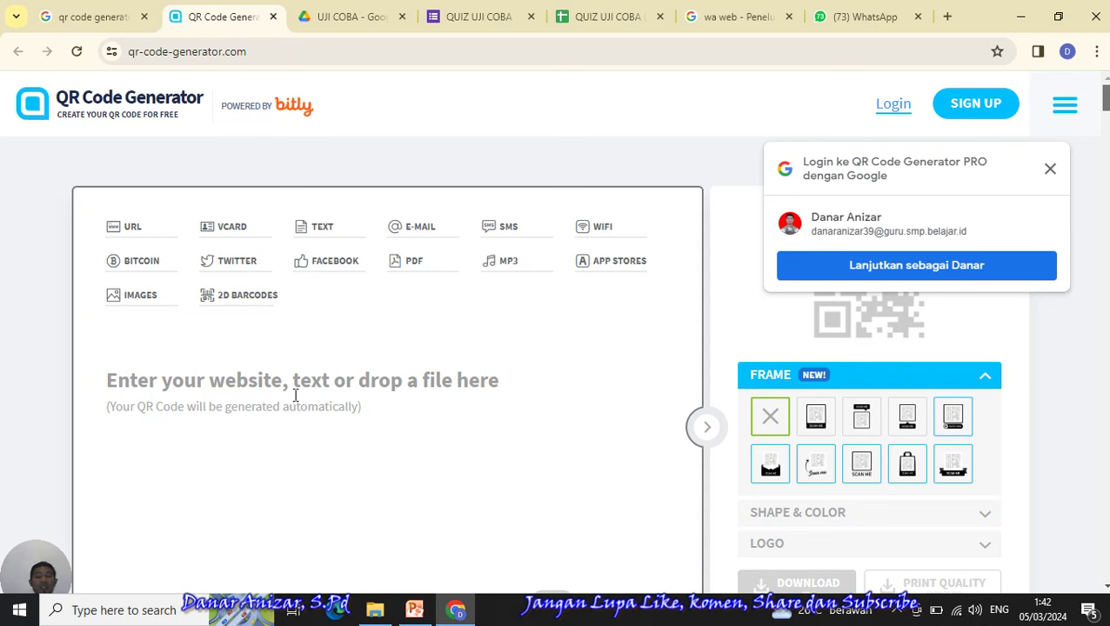
click(296, 395)
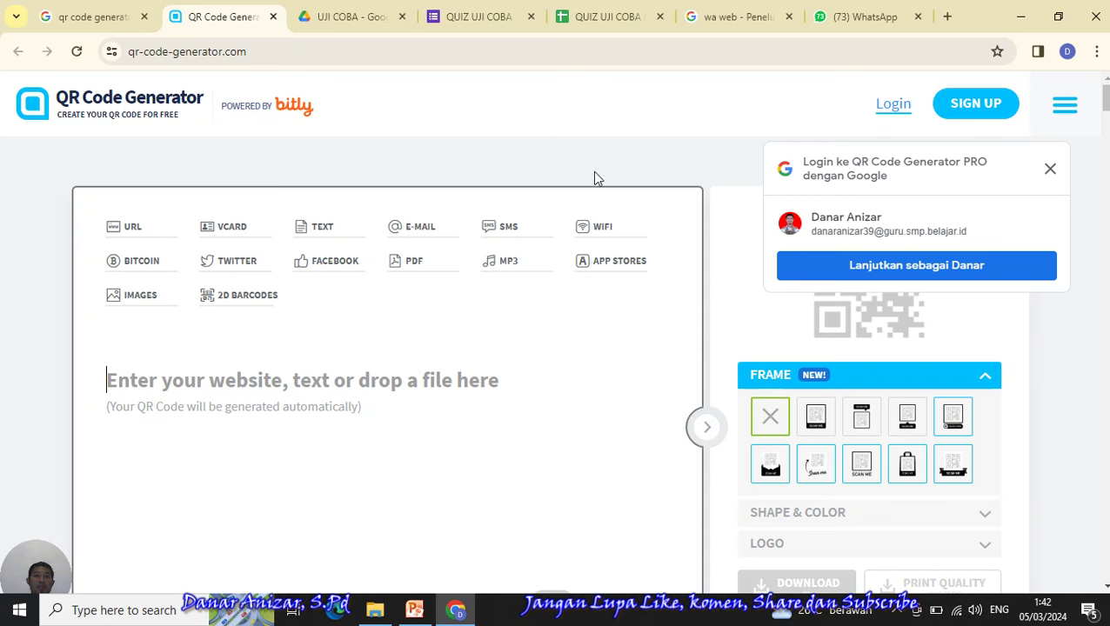
click(464, 22)
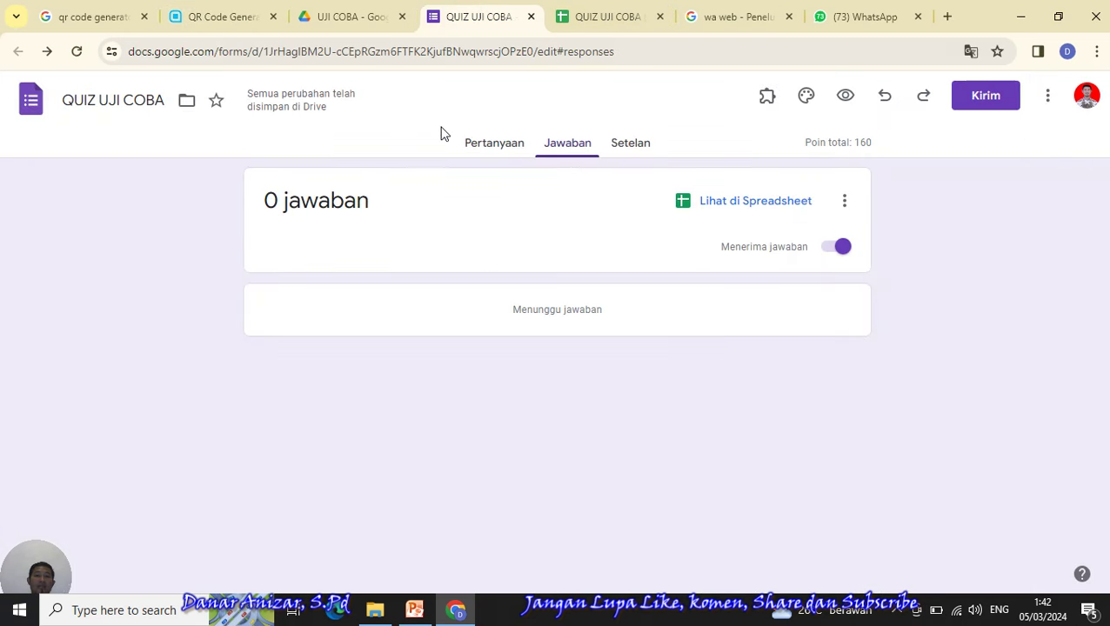
- Copy the form's shortened link again from the Kirim dialog and go back to QR Code Generator
click(484, 146)
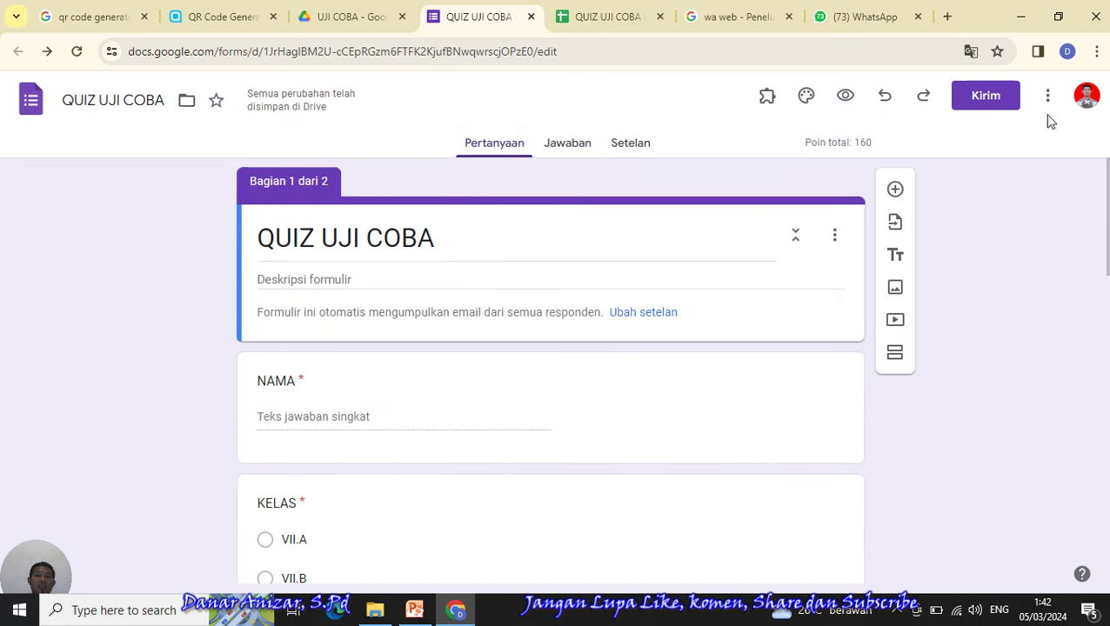
click(981, 98)
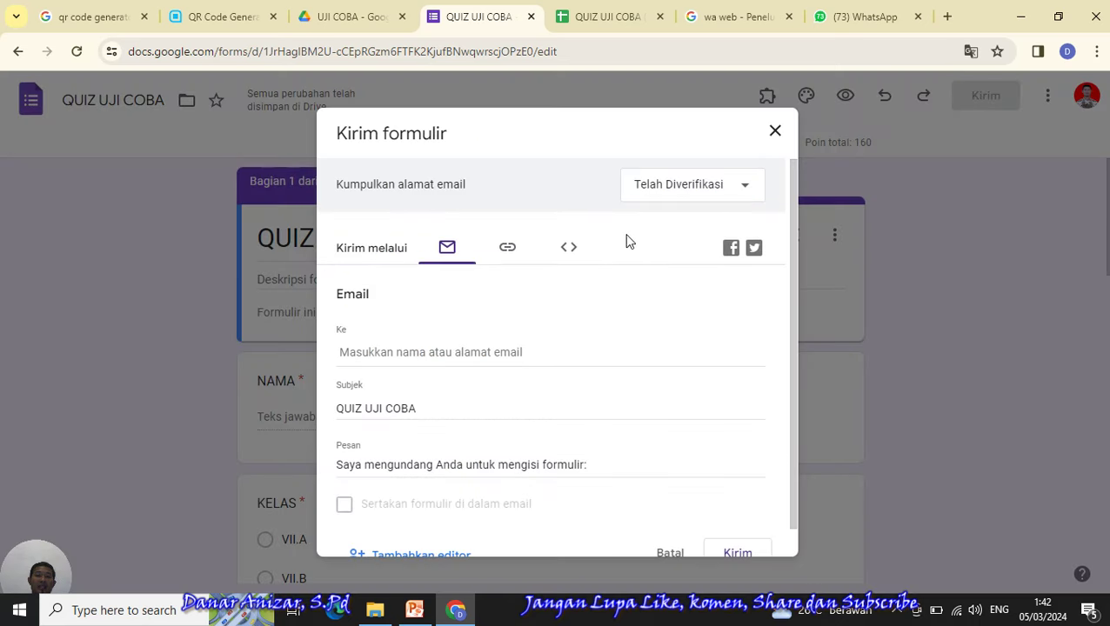
click(512, 252)
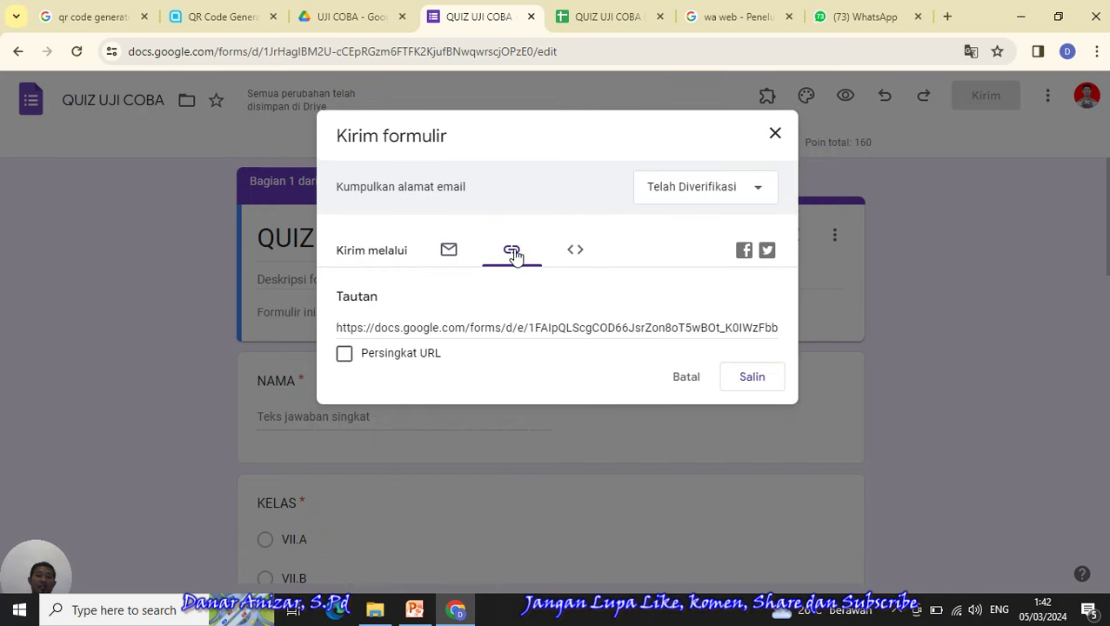
click(345, 355)
key(ctrl+c)
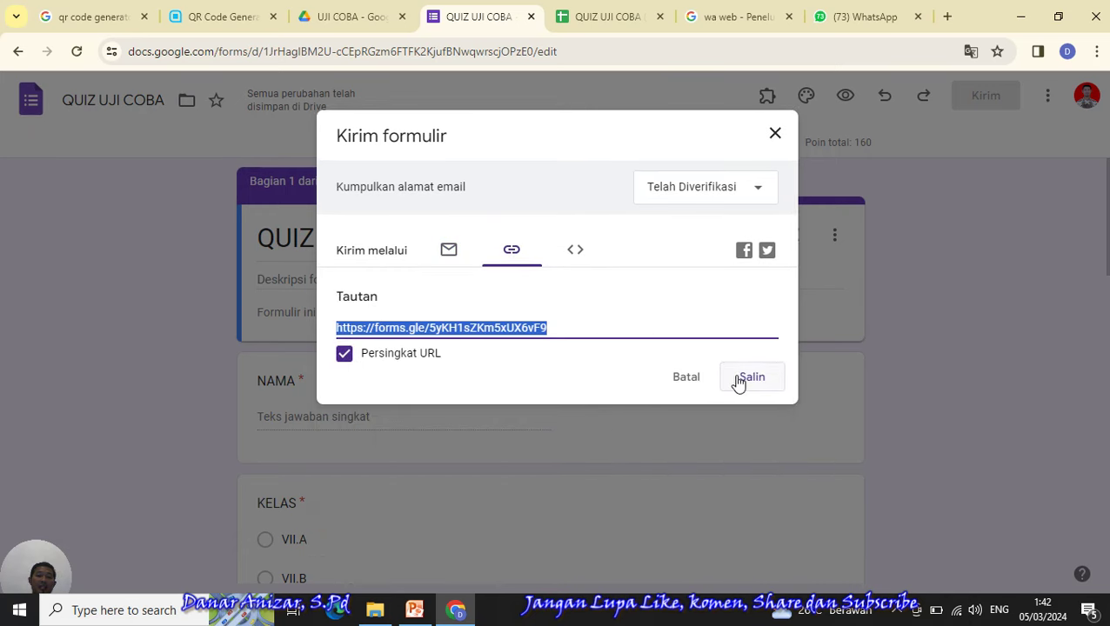
click(739, 379)
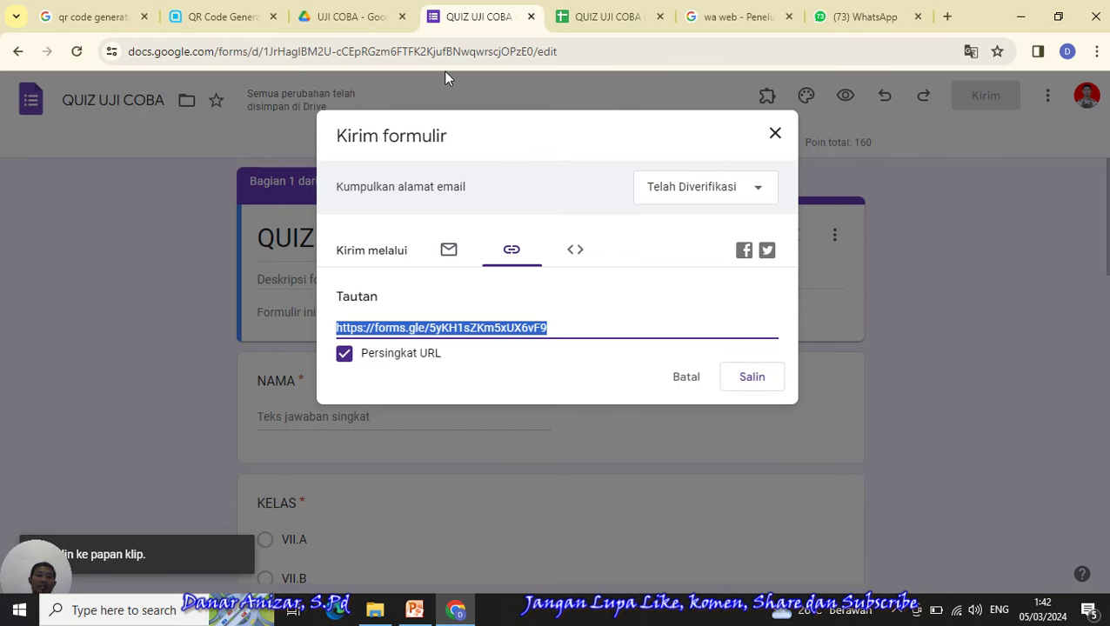
click(197, 24)
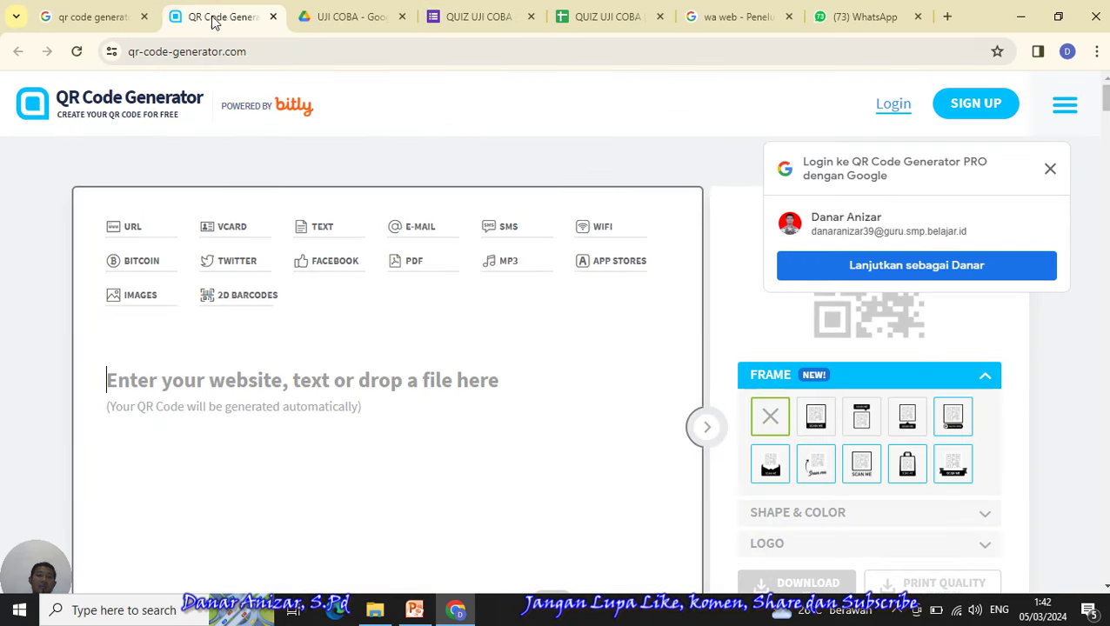
- Paste the forms.gle quiz link into QR Code Generator's website field and dismiss the Google login prompt
click(218, 372)
key(ctrl+v)
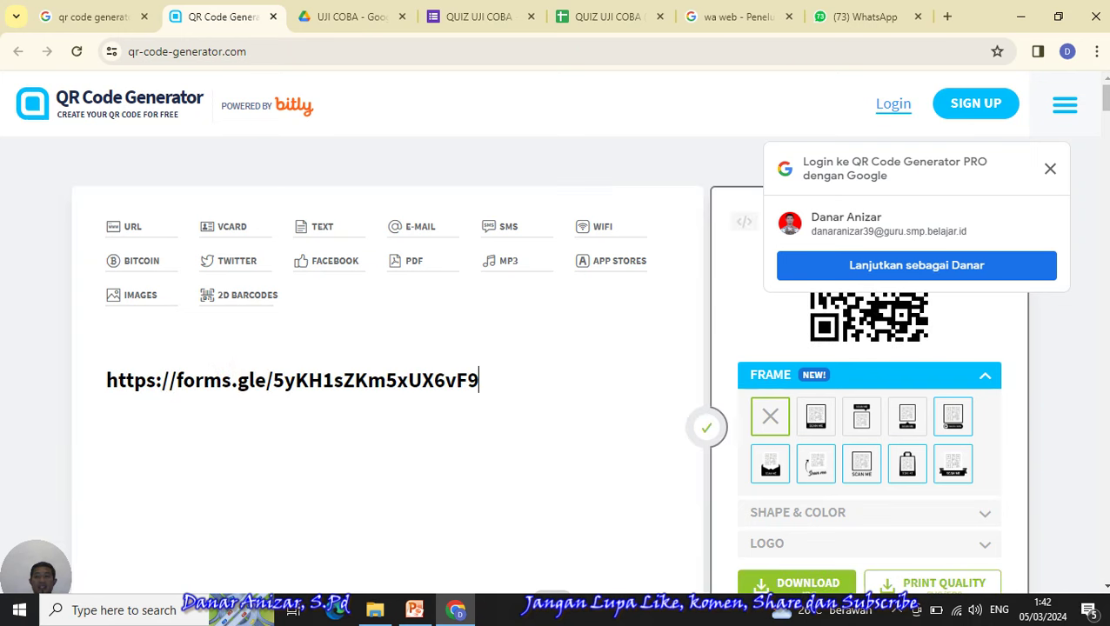
scroll(1107, 105, down, 3)
scroll(1106, 104, up, 2)
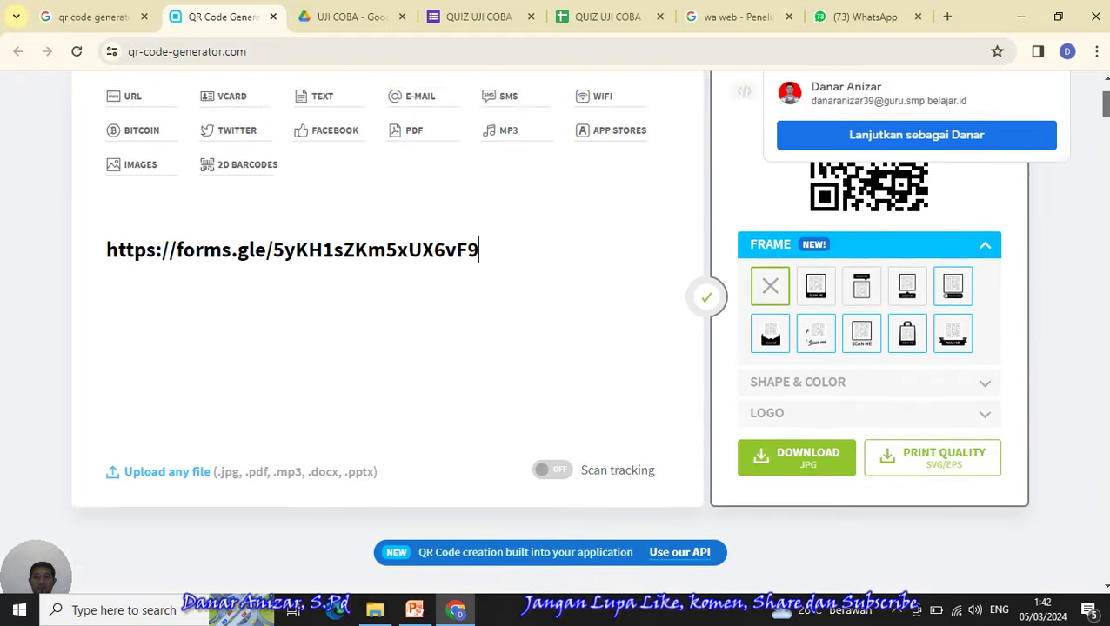
click(1050, 154)
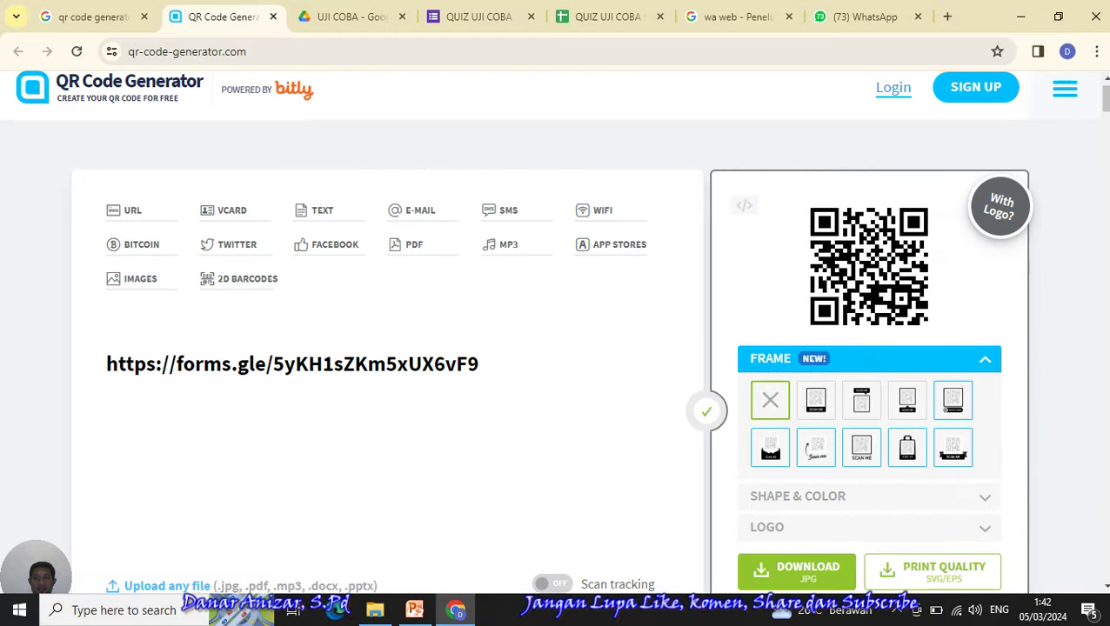
scroll(1088, 131, down, 3)
scroll(549, 331, up, 3)
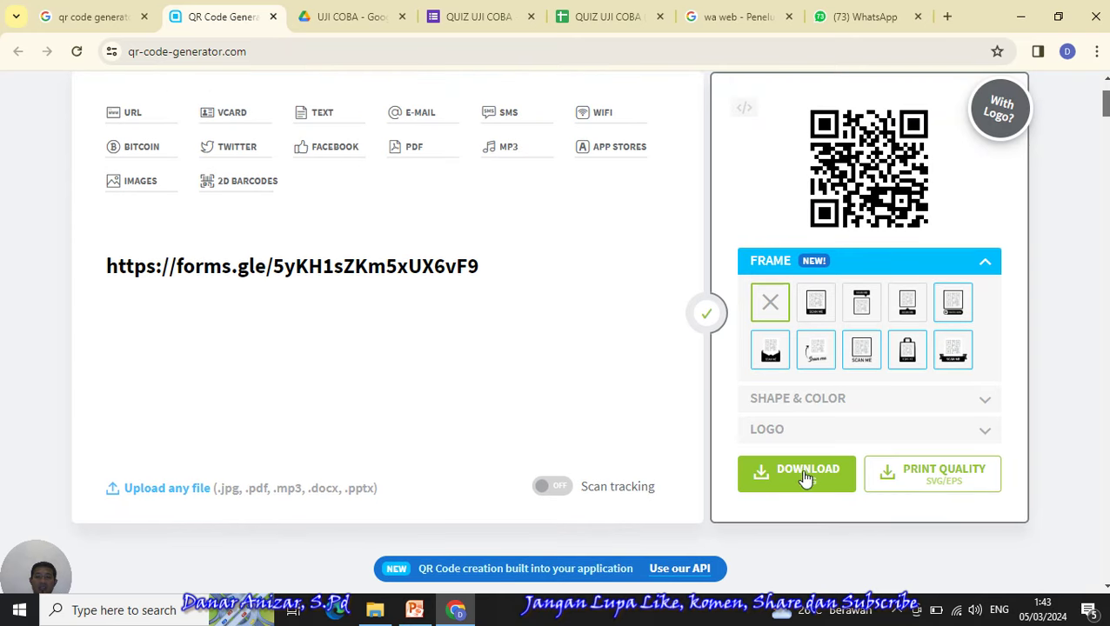
- Try downloading the QR code, close the sign-up offer, and retry until the existing-account notice appears
click(805, 477)
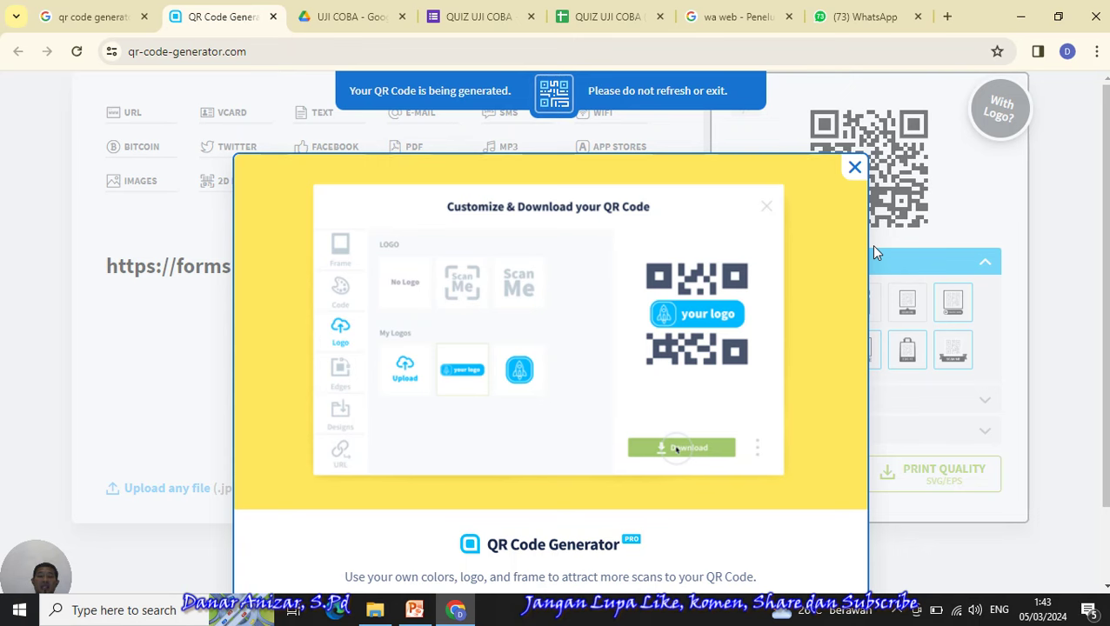
click(856, 170)
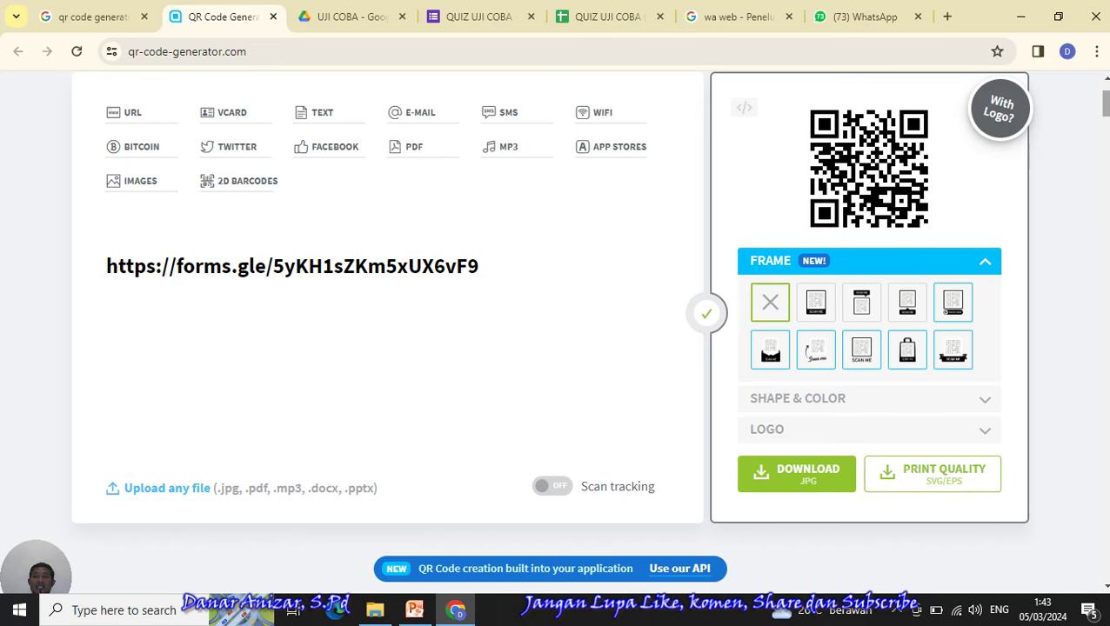
scroll(588, 330, down, 4)
scroll(589, 331, up, 6)
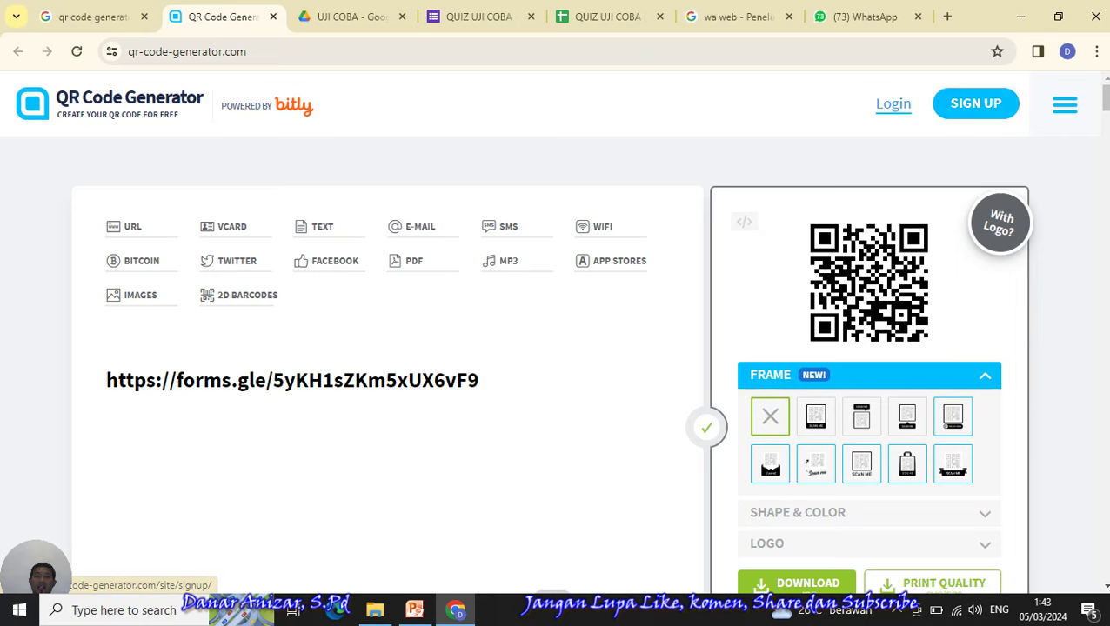
scroll(1102, 98, down, 1)
scroll(1102, 97, up, 1)
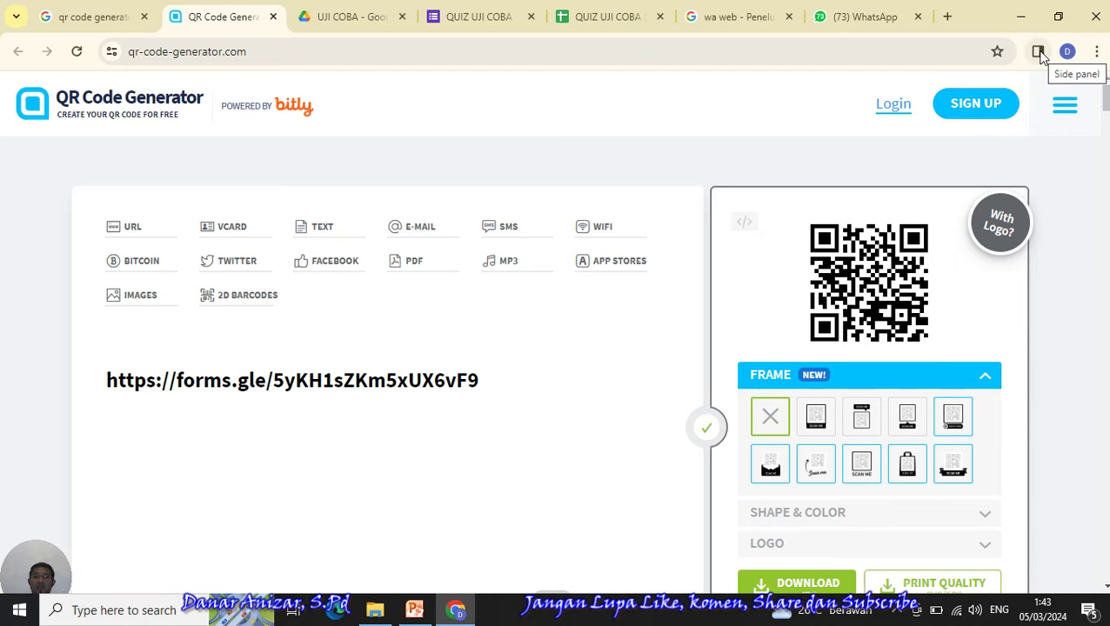
scroll(1031, 130, down, 5)
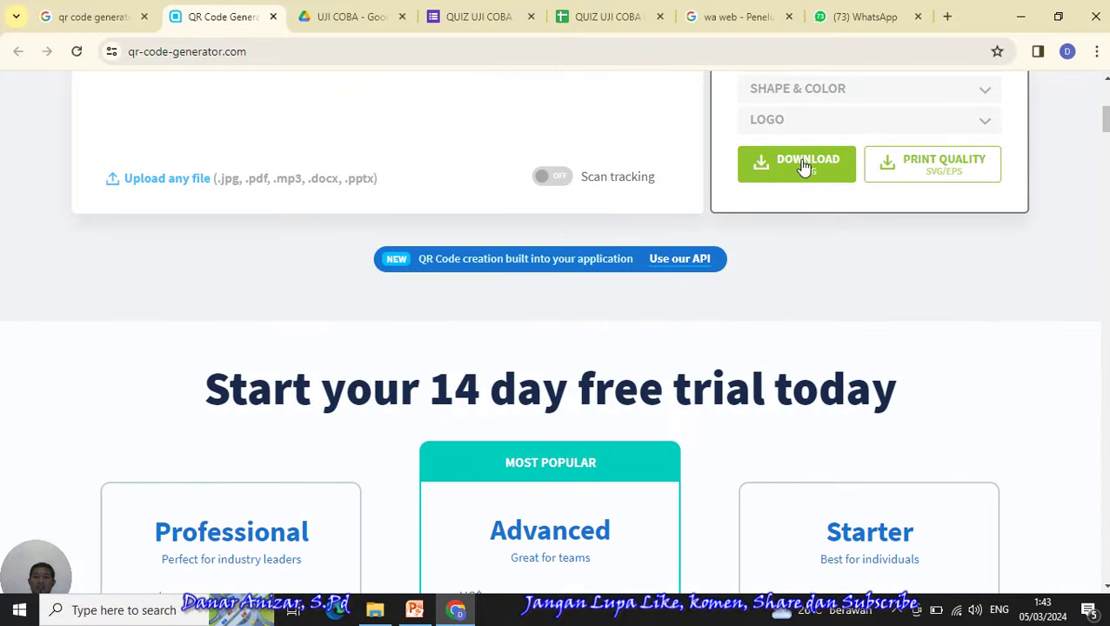
click(803, 165)
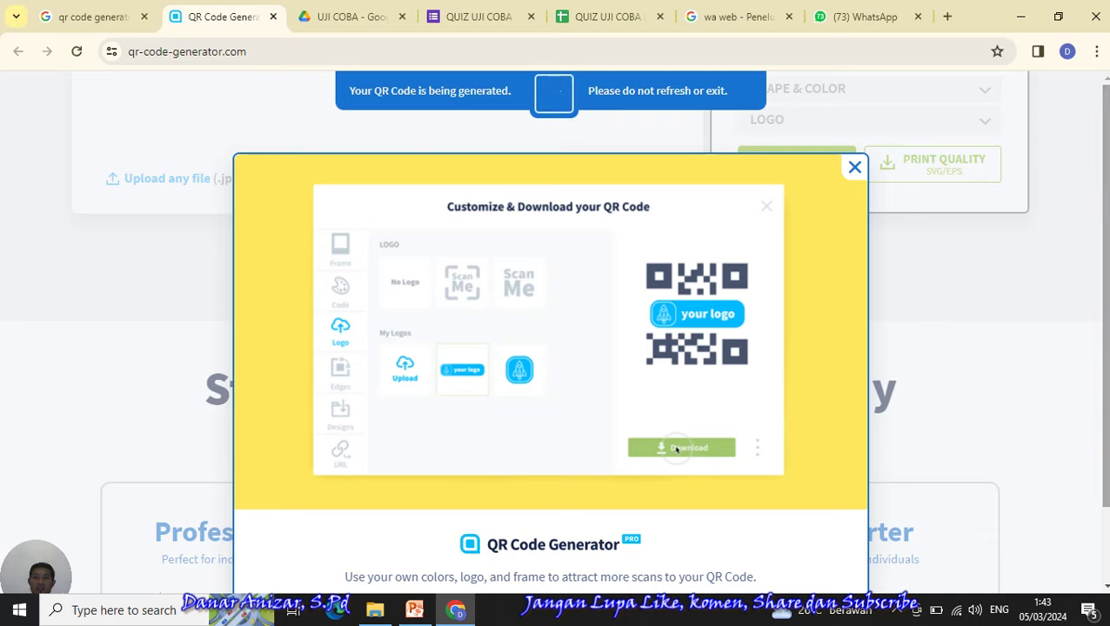
scroll(1062, 215, down, 2)
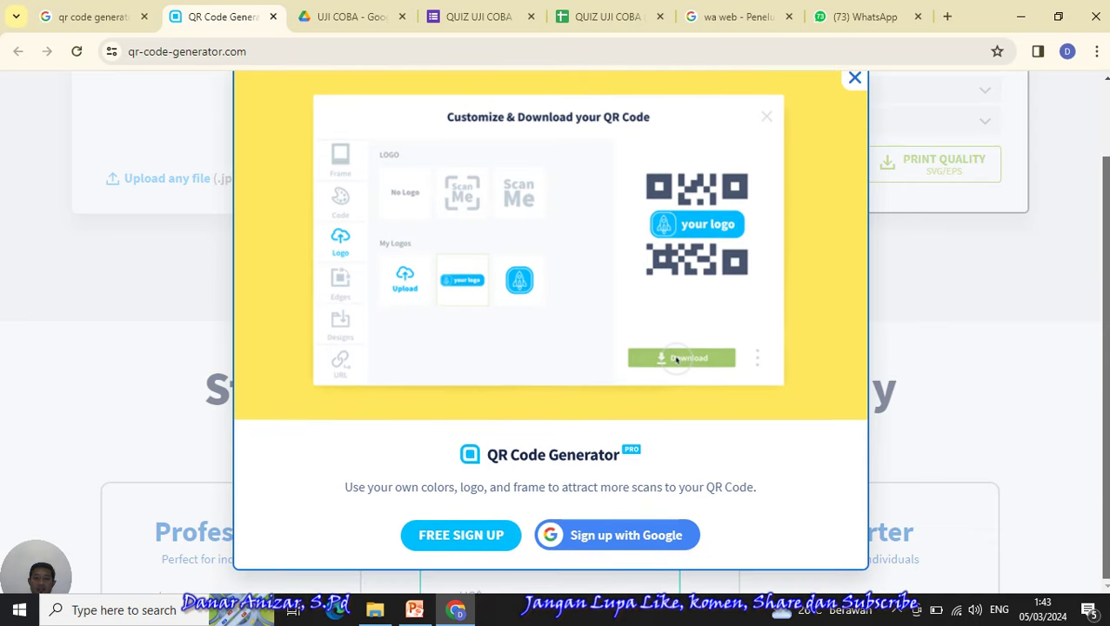
scroll(556, 331, up, 2)
scroll(557, 331, down, 2)
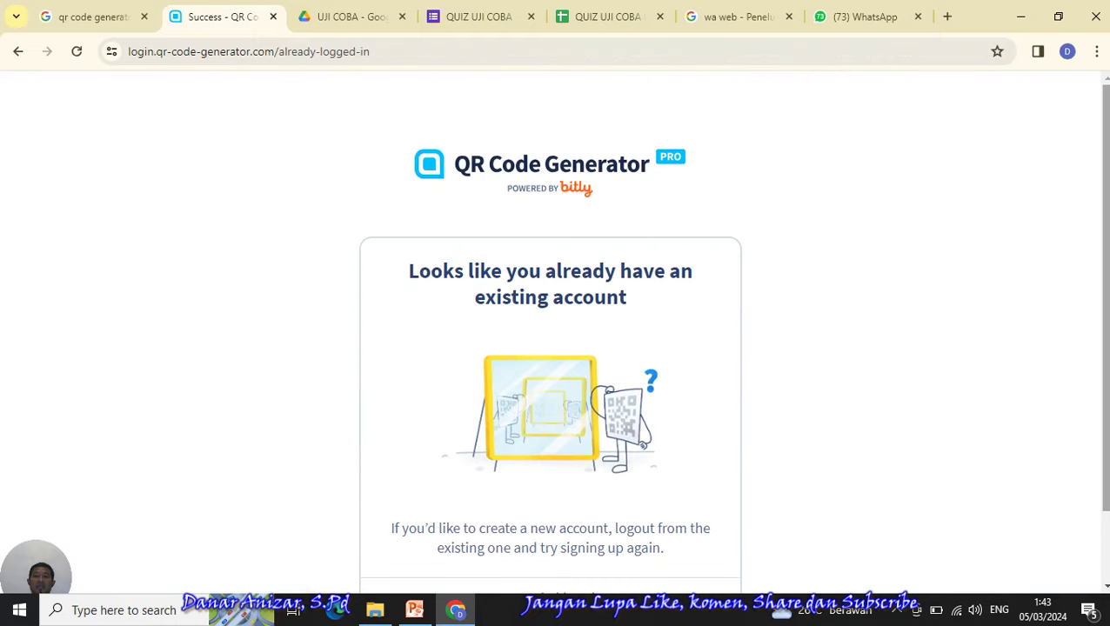
- From the account dashboard, start a new Website-type QR code
scroll(870, 418, down, 1)
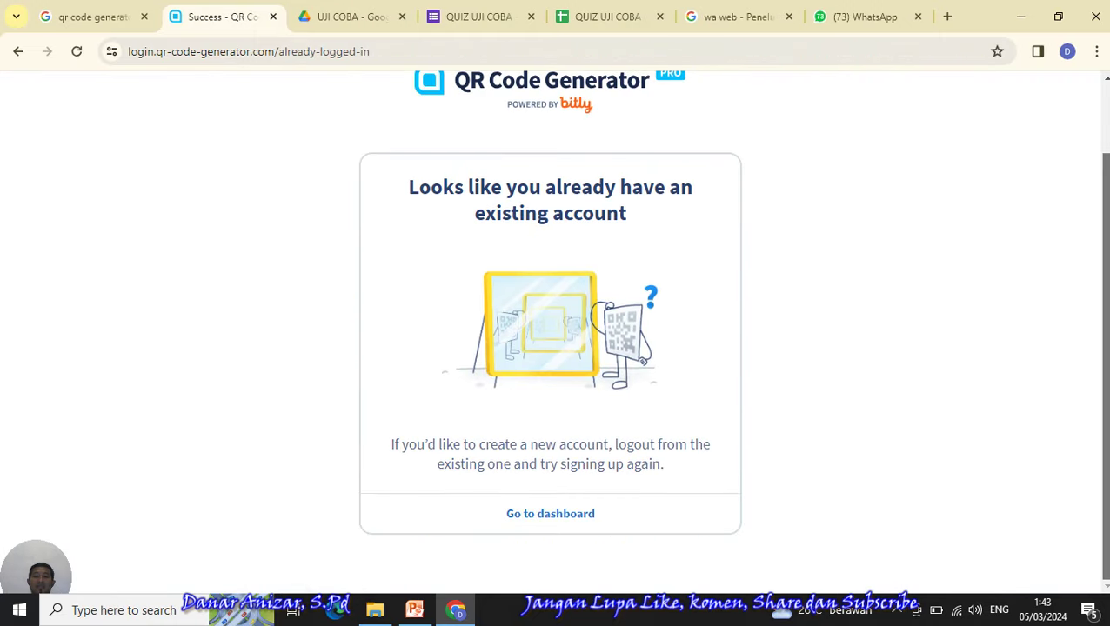
click(565, 515)
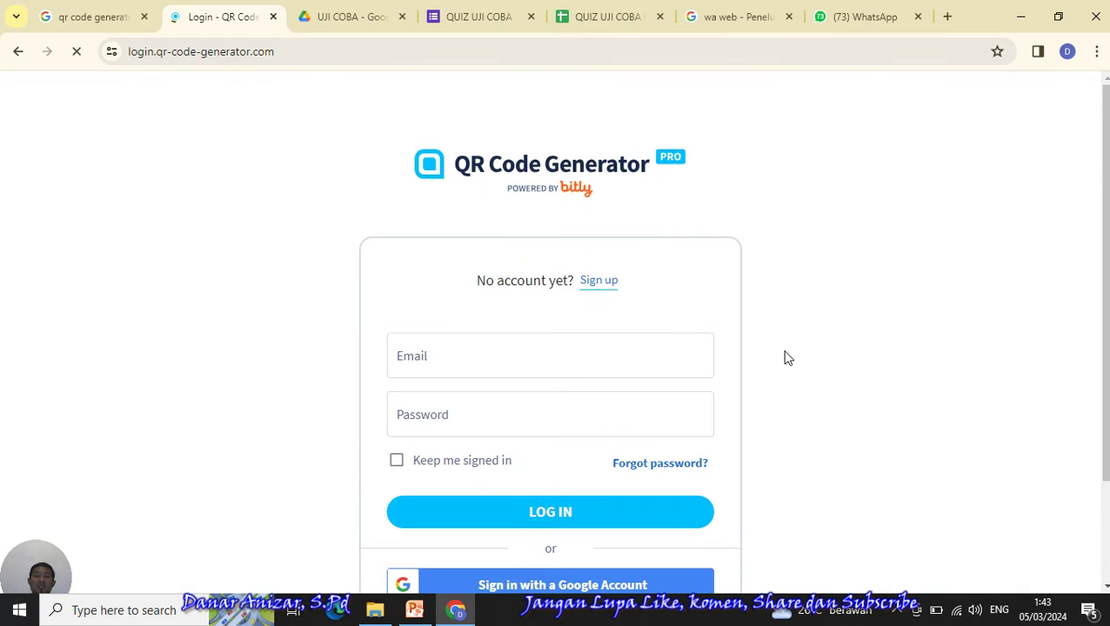
scroll(711, 432, down, 2)
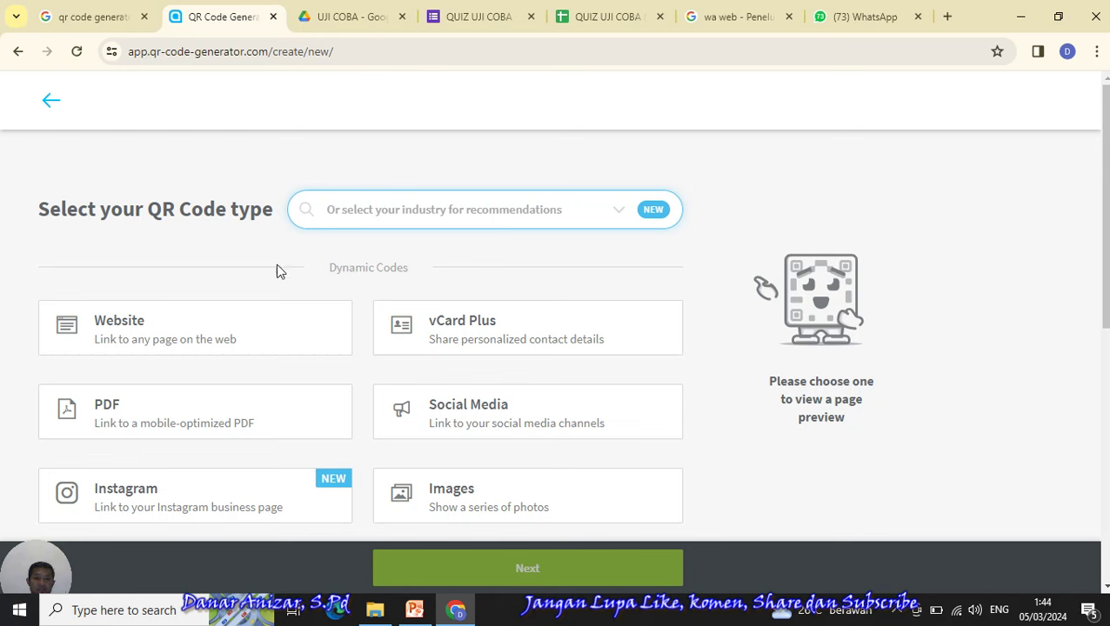
click(193, 347)
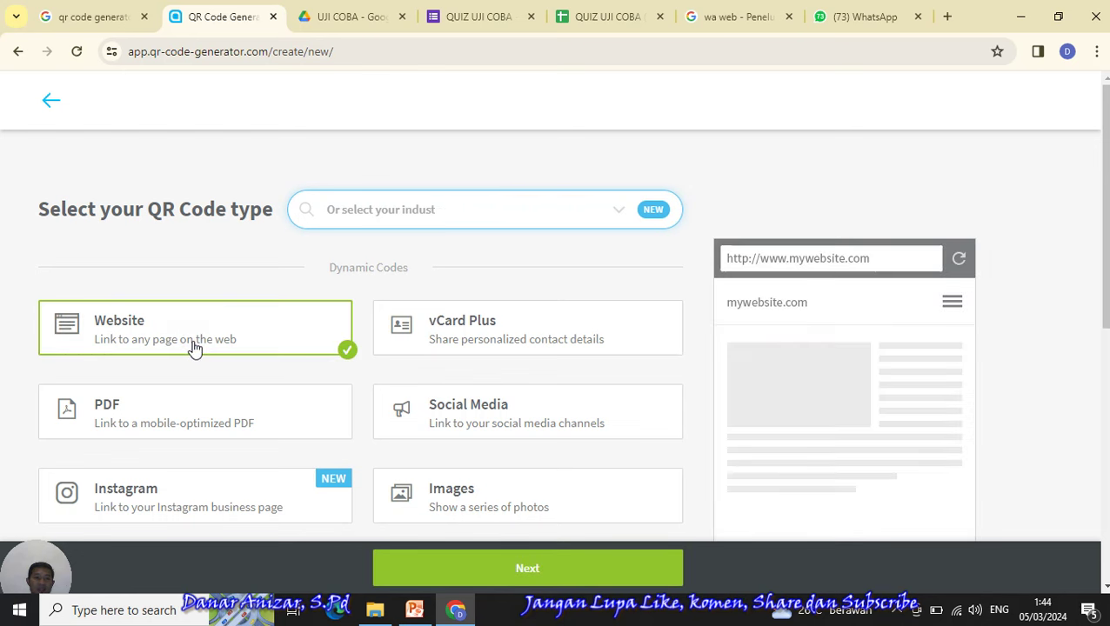
click(522, 568)
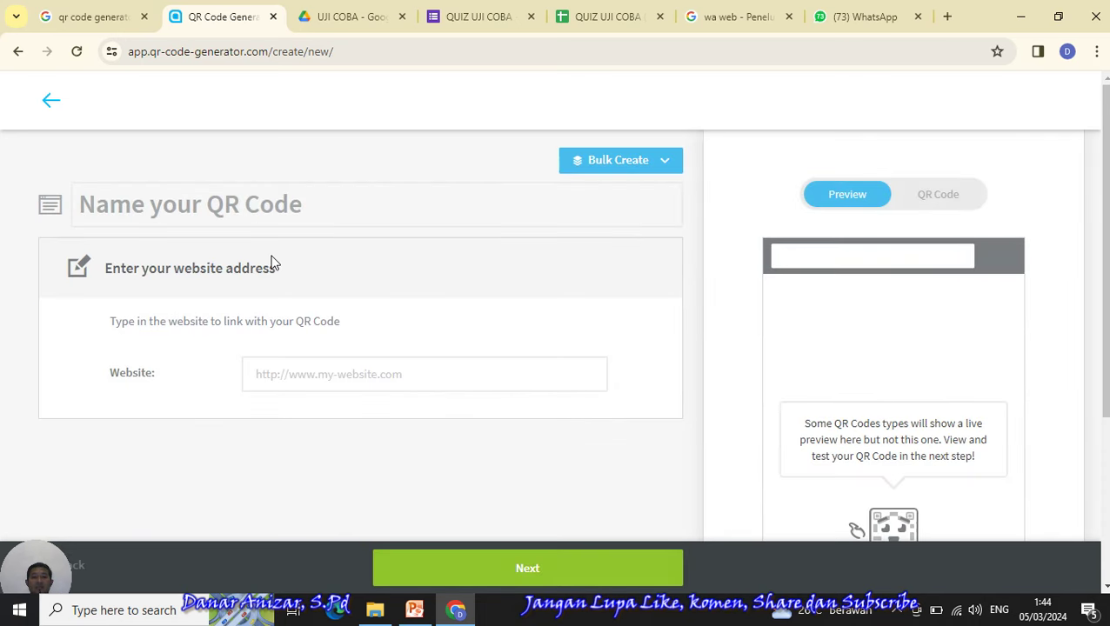
- Copy the form's short link with Salin, paste it as the website address, and preview the QR code
click(305, 375)
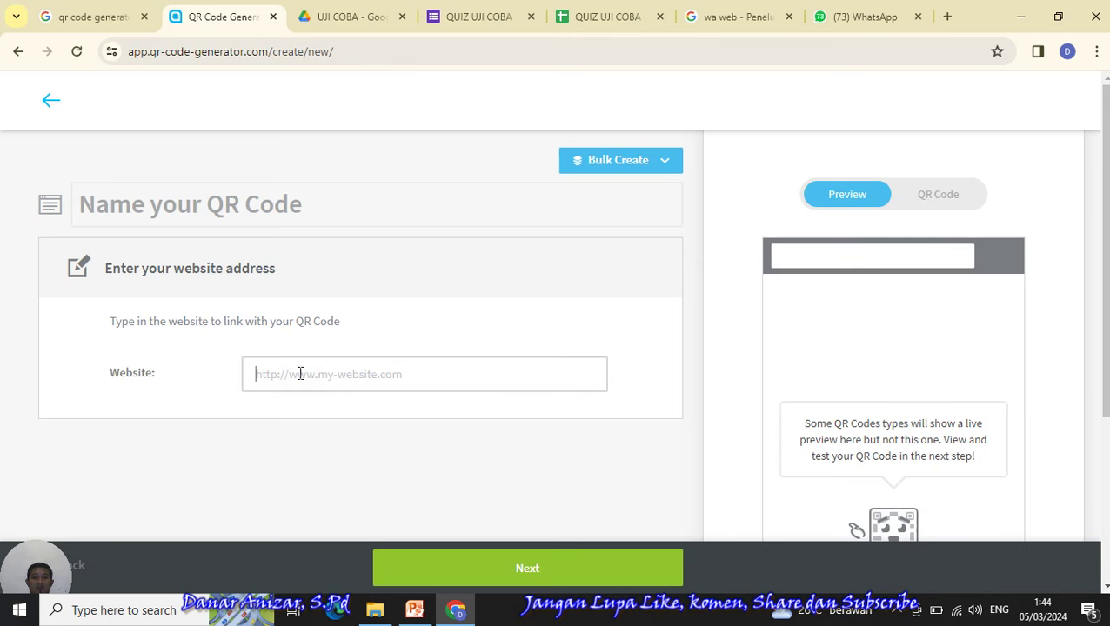
click(492, 14)
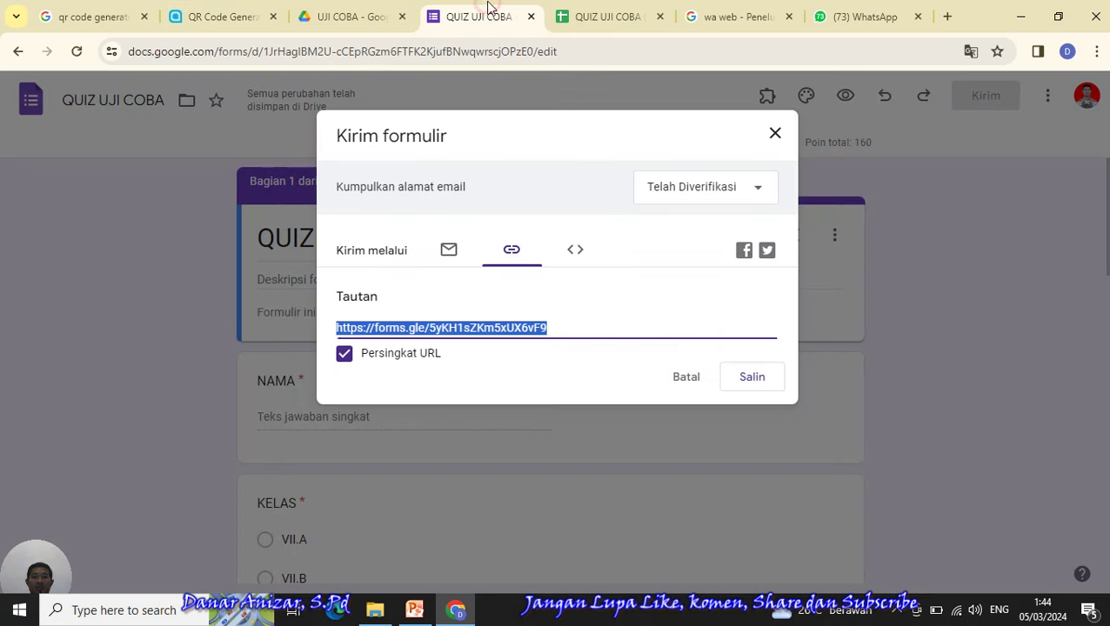
click(746, 379)
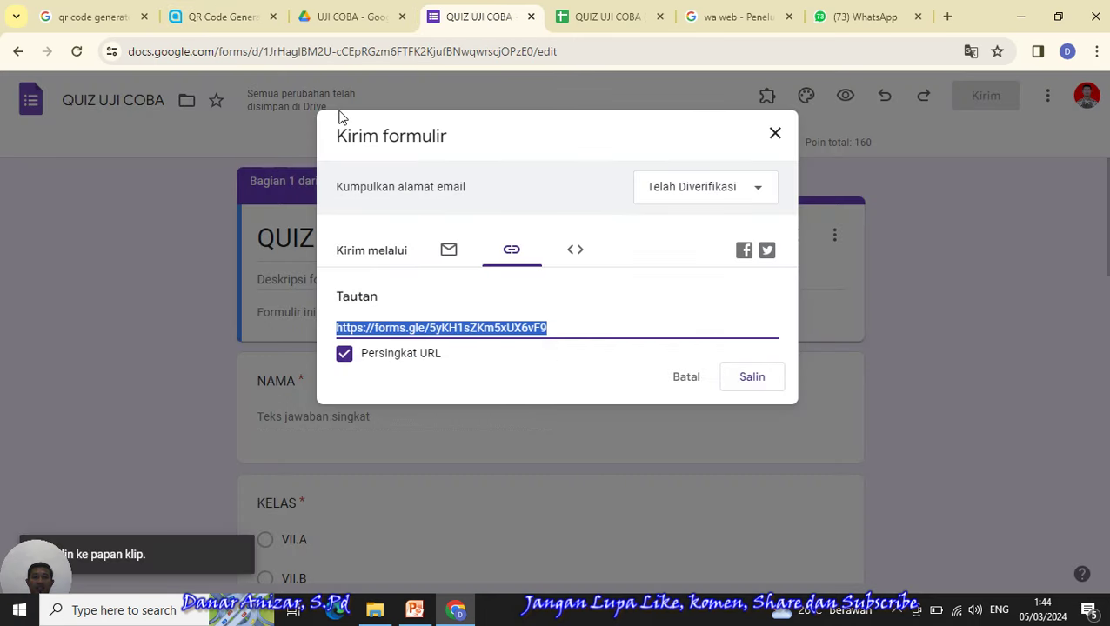
click(228, 17)
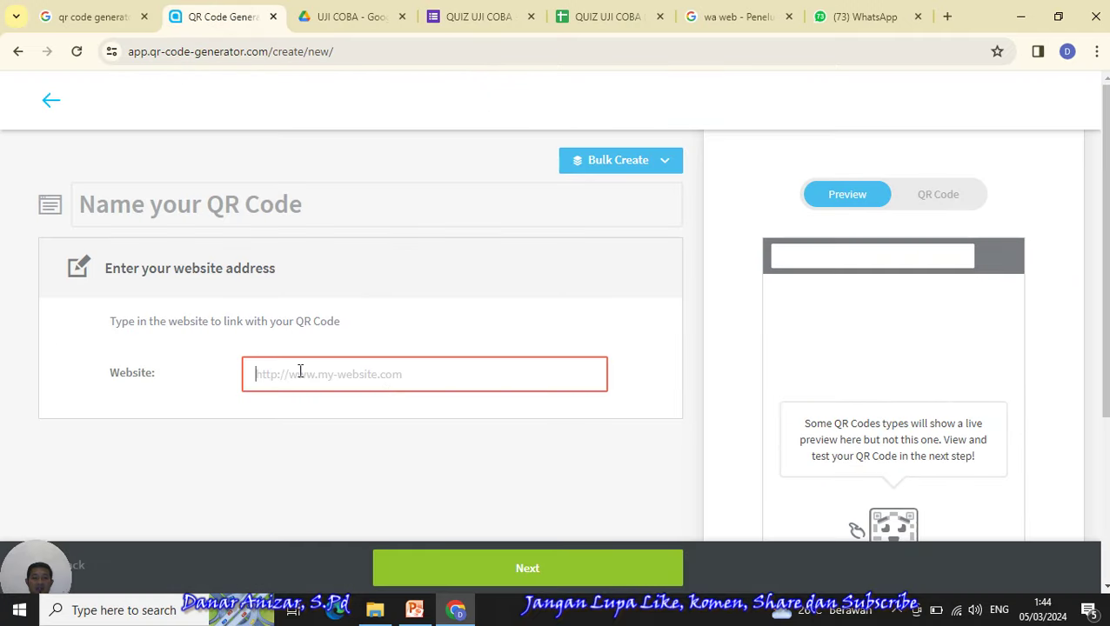
text(https://forms.gle/5yKH1sZKm5xUX6vF9)
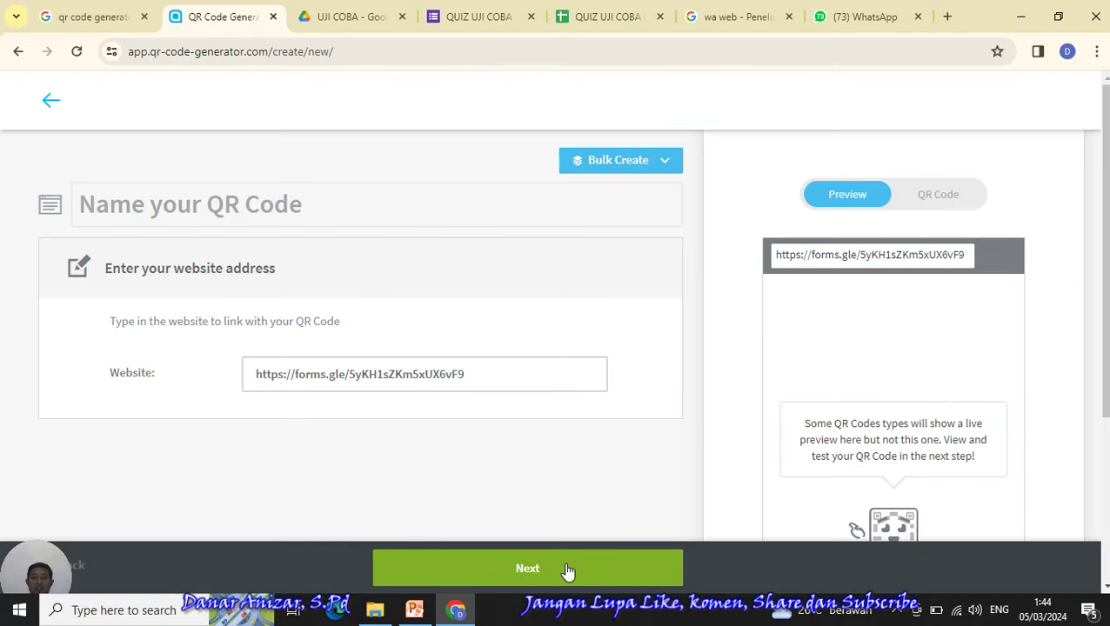
click(948, 194)
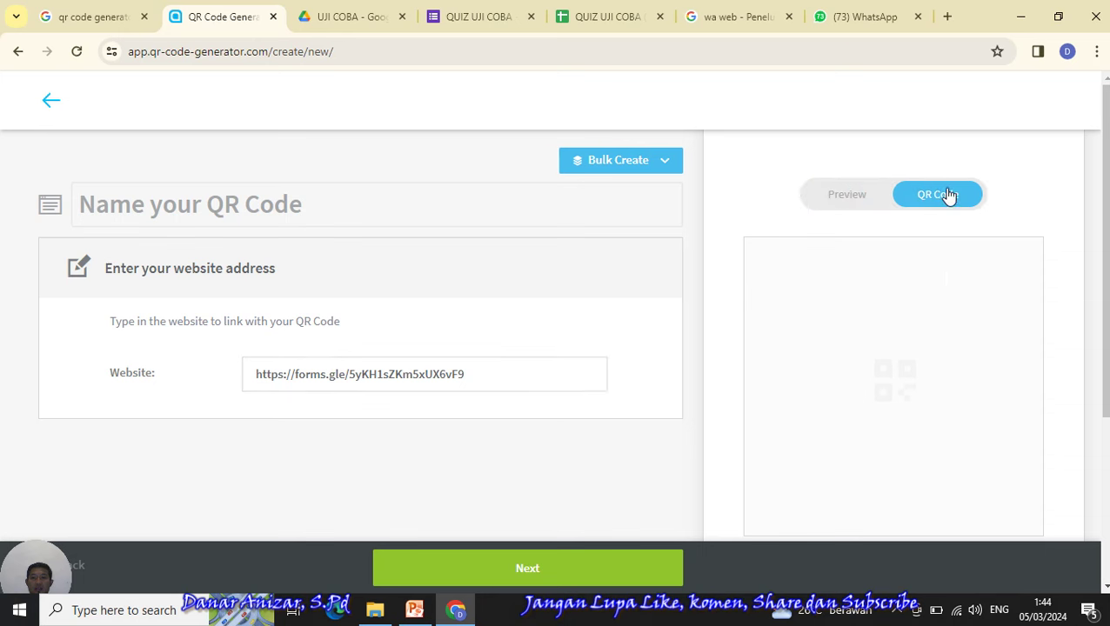
- Apply the handwritten 'Scan me' frame and download the QR code as frame (2).png
click(584, 566)
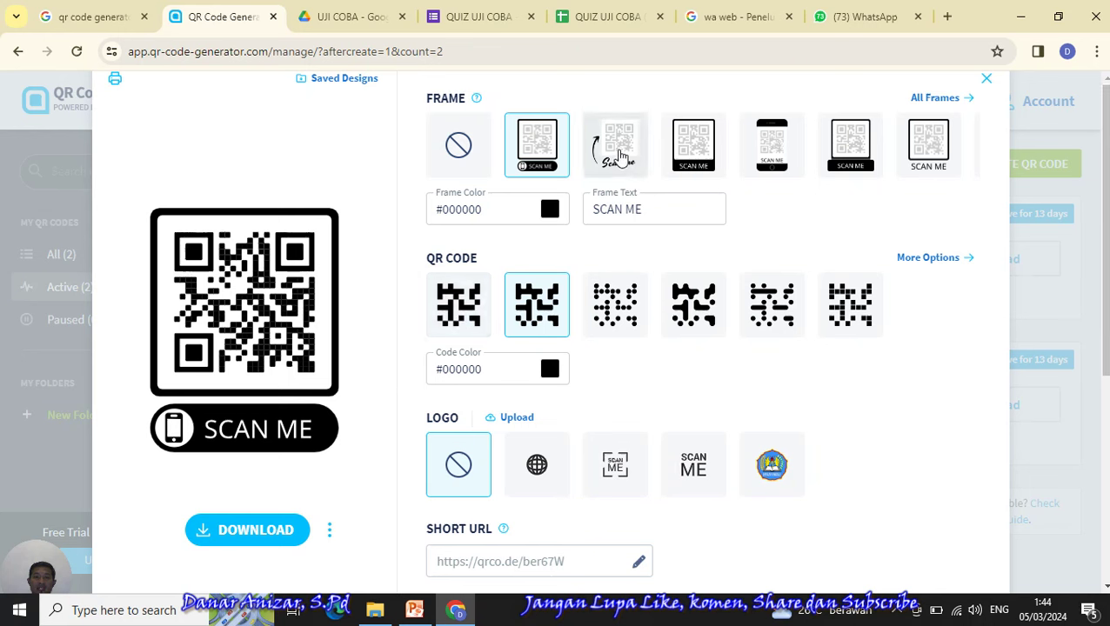
click(621, 155)
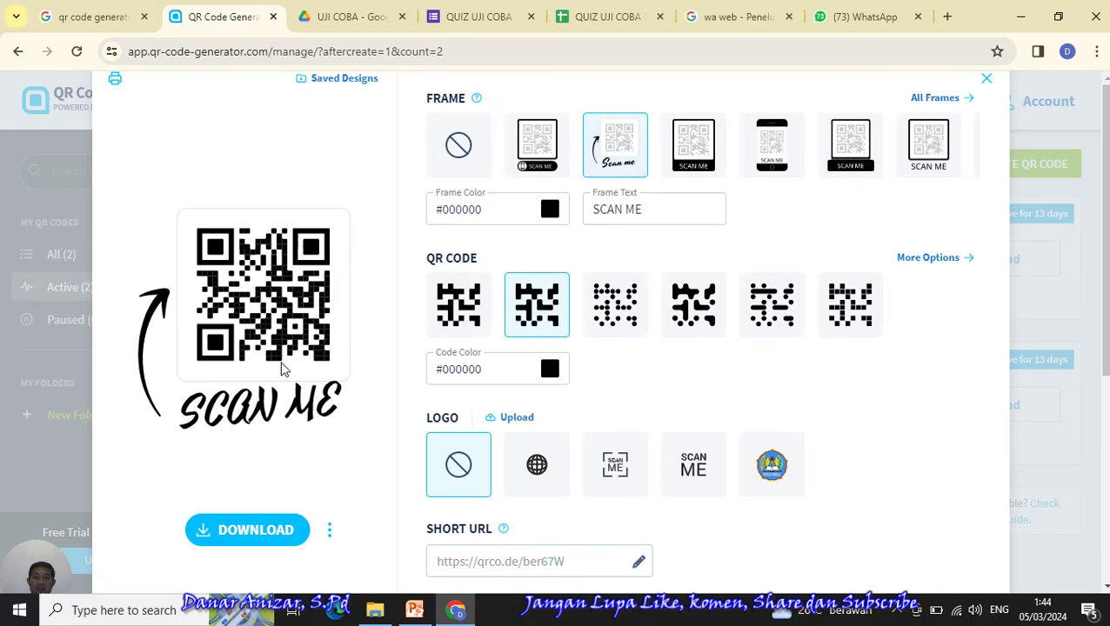
click(240, 537)
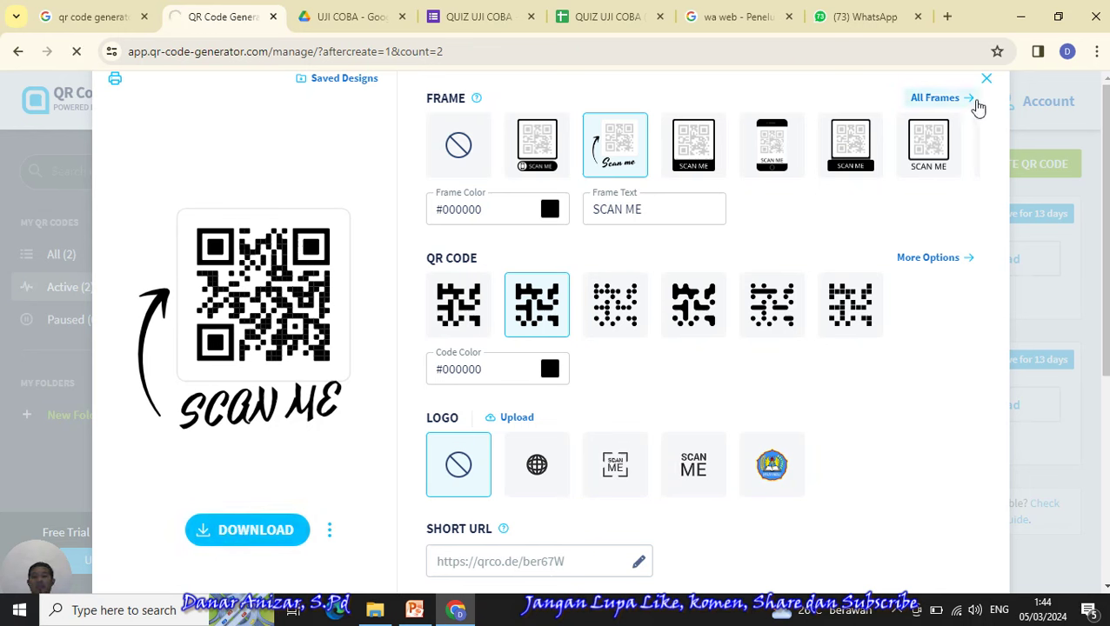
scroll(1035, 253, down, 4)
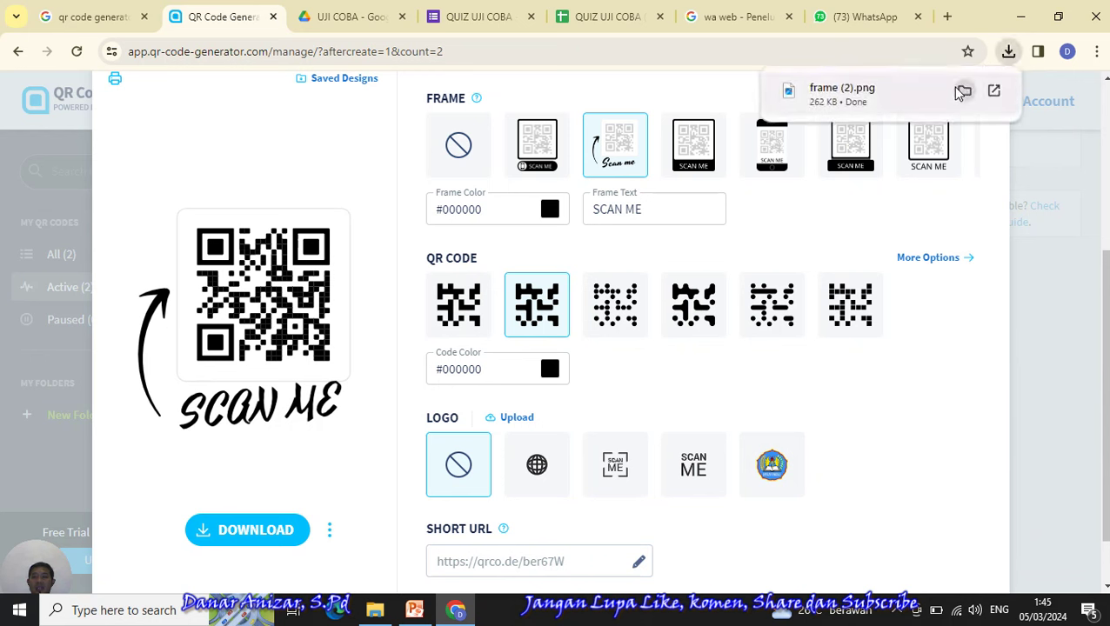
- Open frame (2).png from Downloads in Photos to check it, then return to Chrome
click(961, 91)
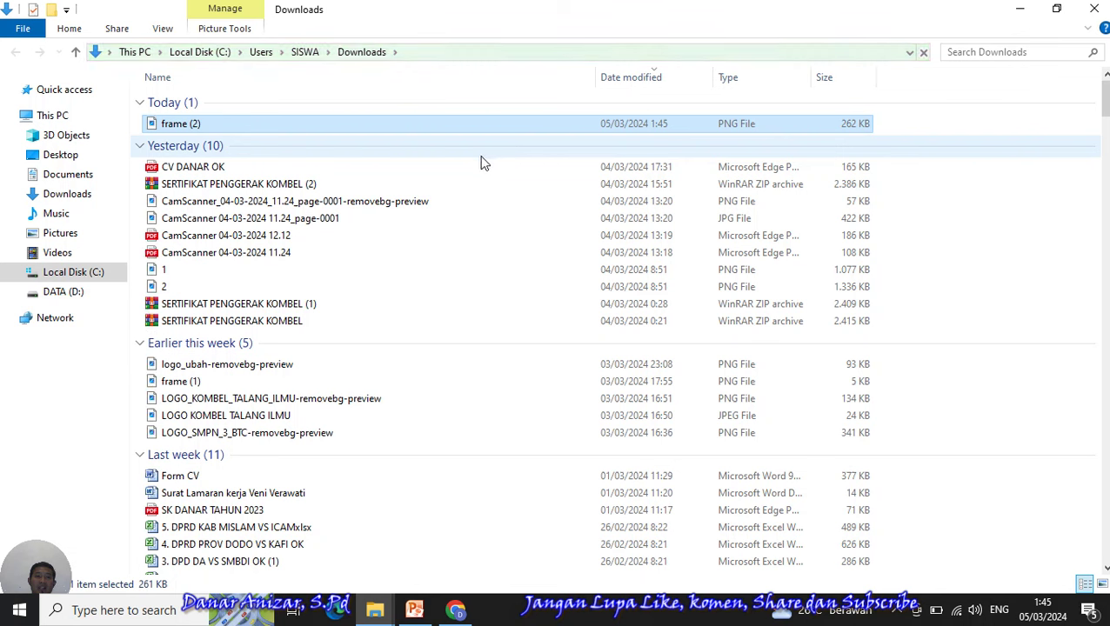
double_click(241, 129)
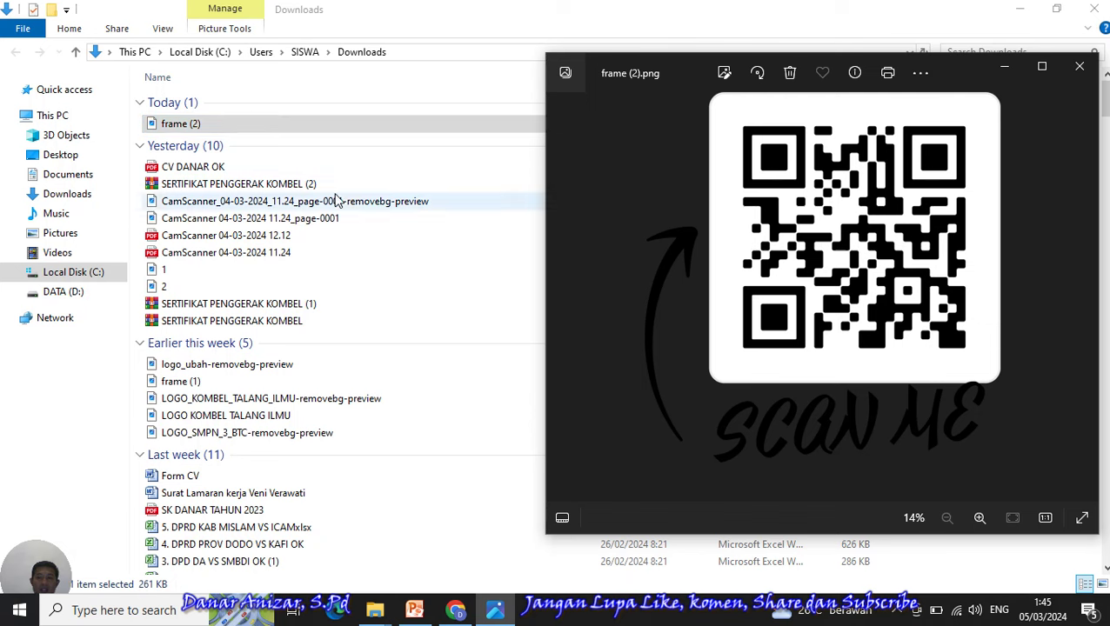
click(461, 612)
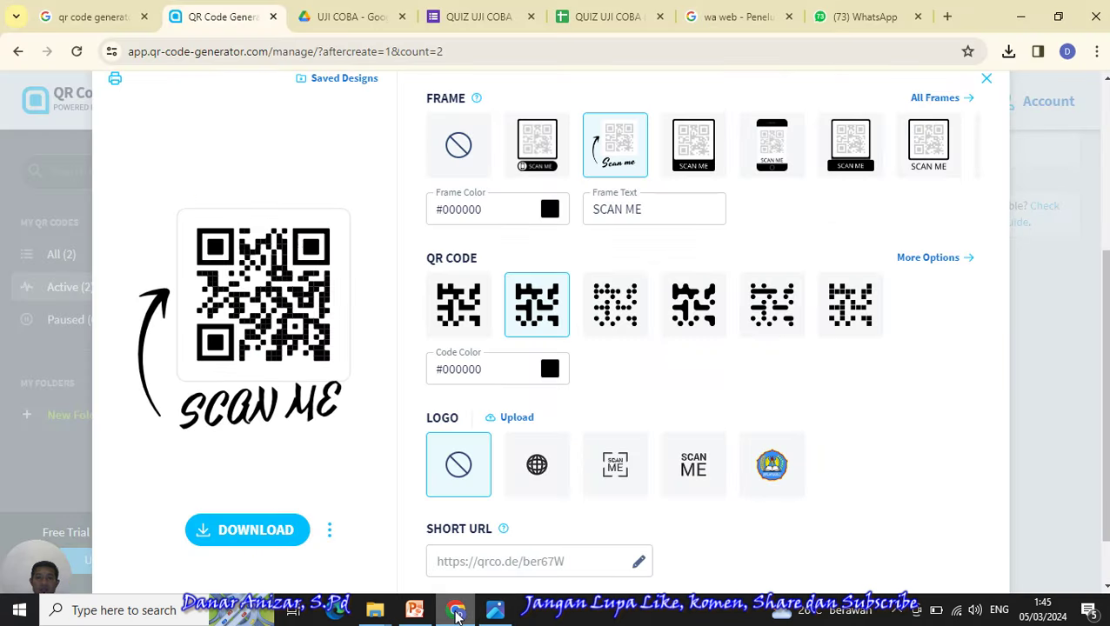
- Load google.com in the first Chrome tab
click(79, 15)
drag(272, 104, 146, 111)
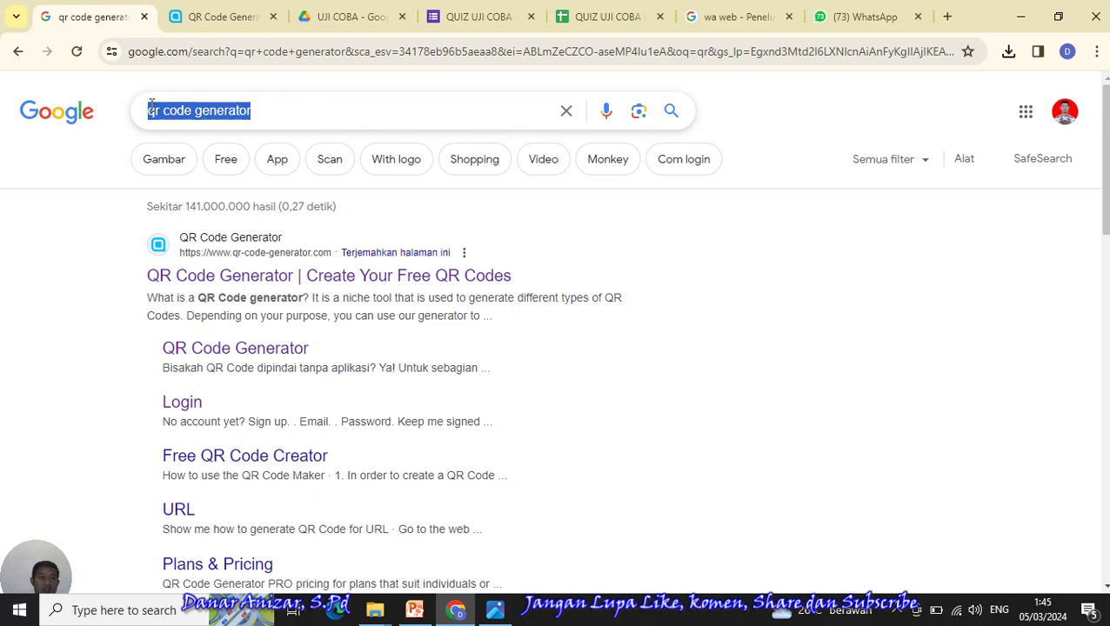
click(161, 51)
text(g)
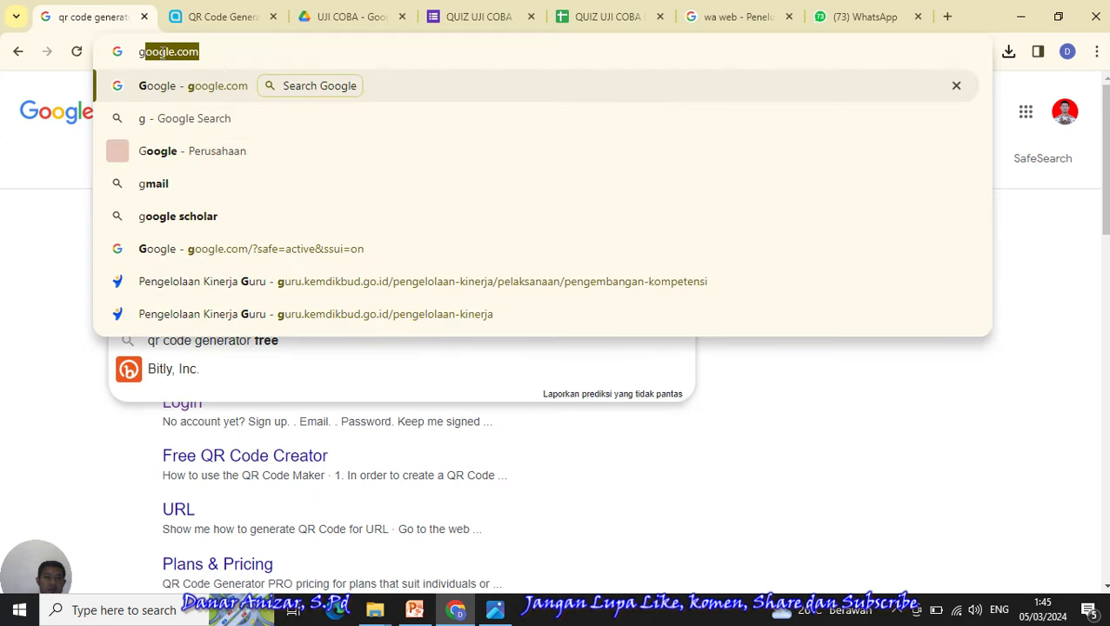
key(Return)
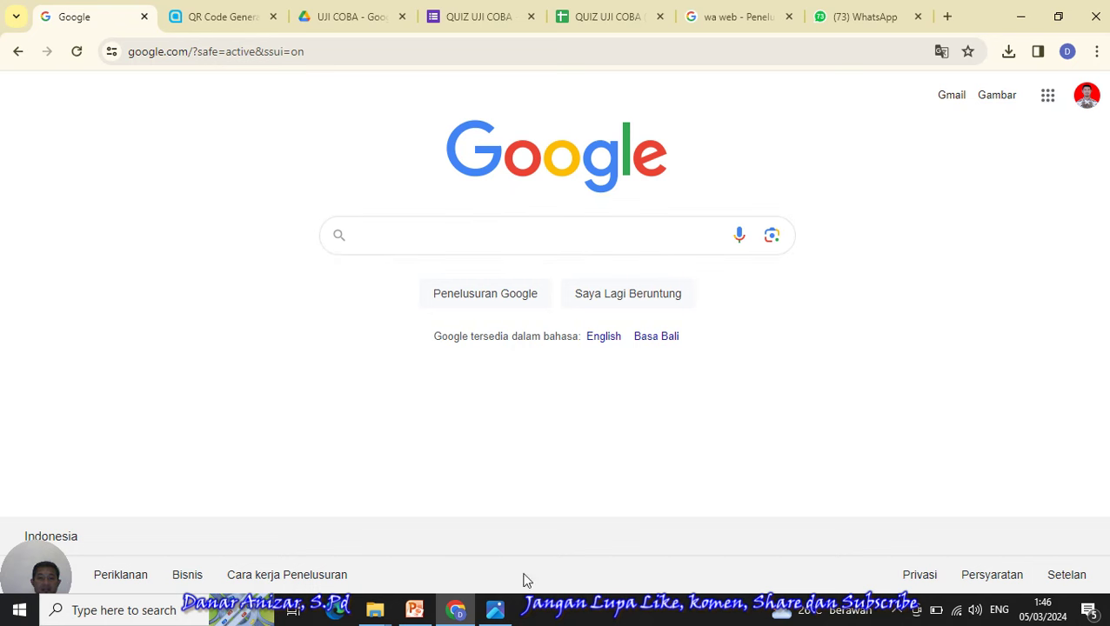
- Glance at the saved QR image, close the Google Lens panel, and switch to the QUIZ UJI COBA tab
click(495, 611)
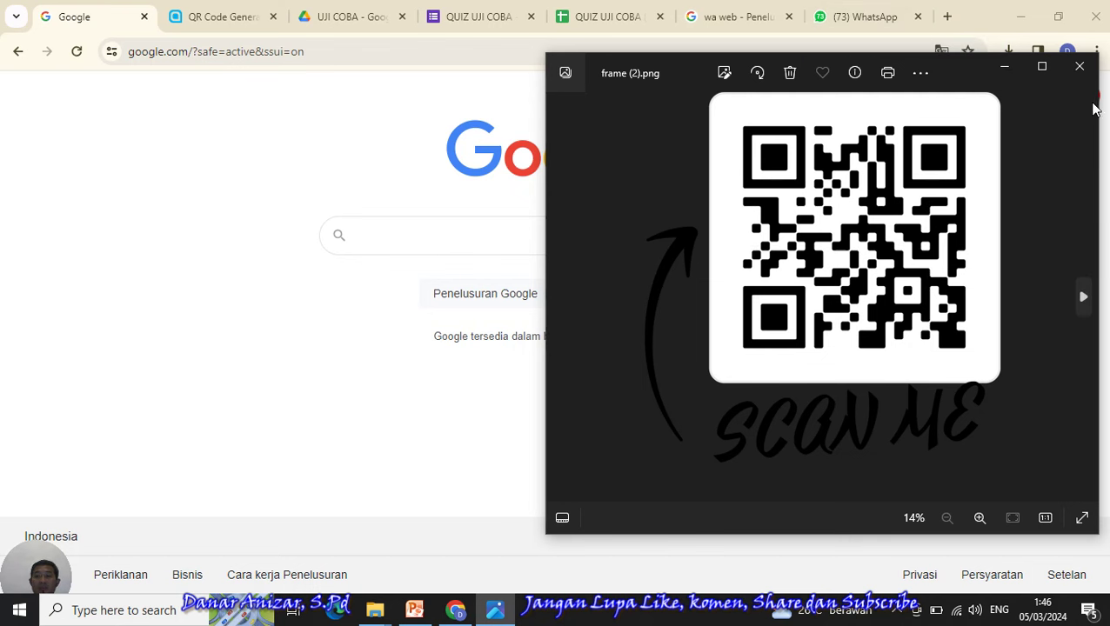
click(446, 511)
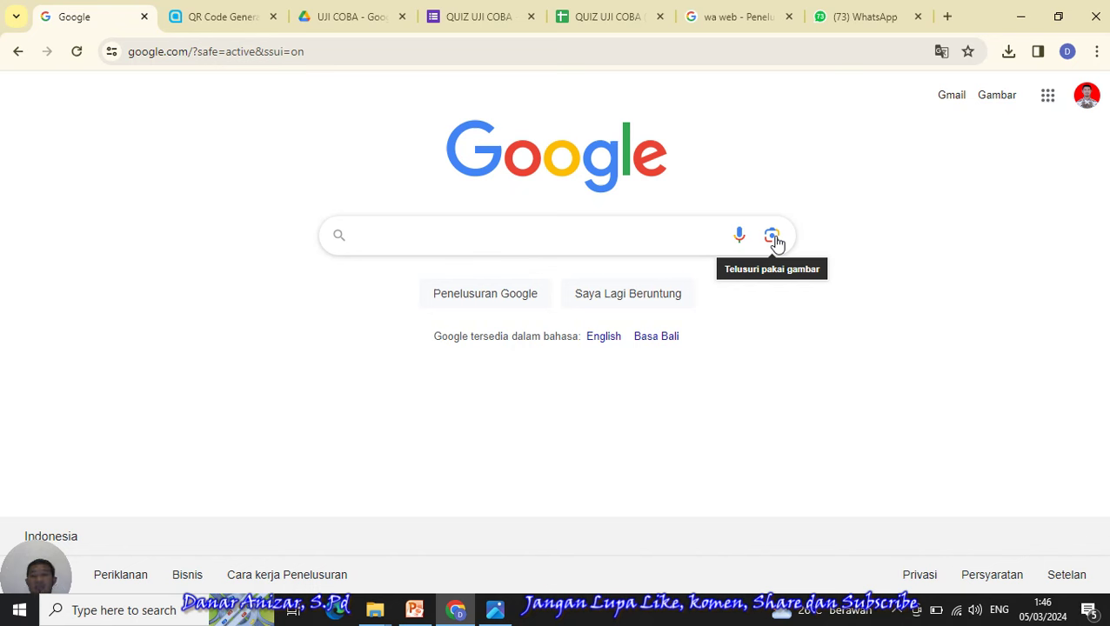
click(774, 236)
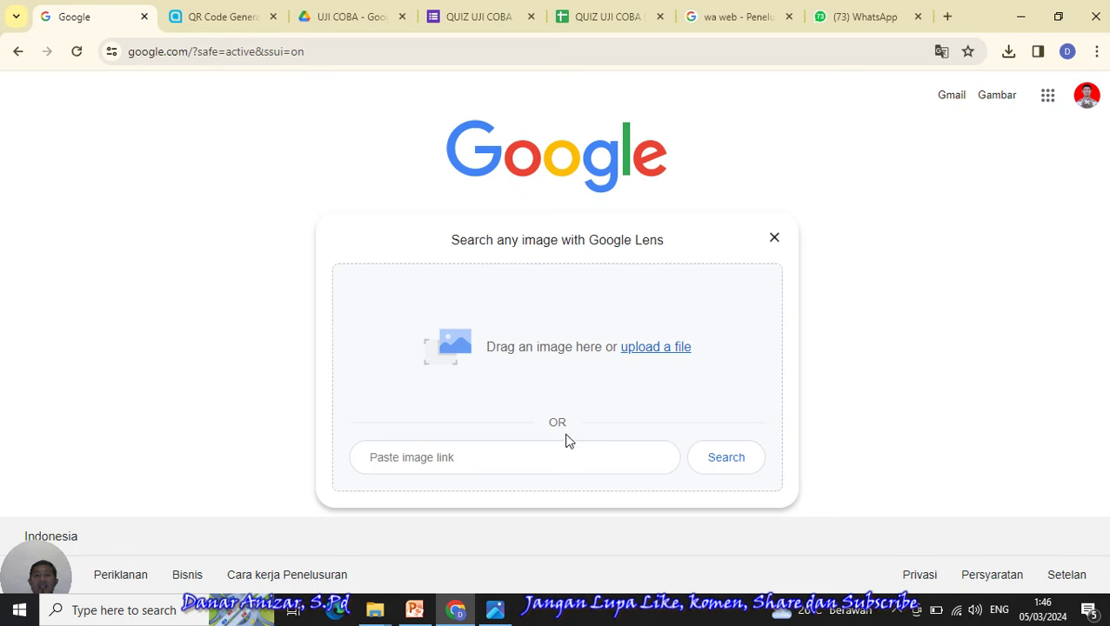
click(773, 239)
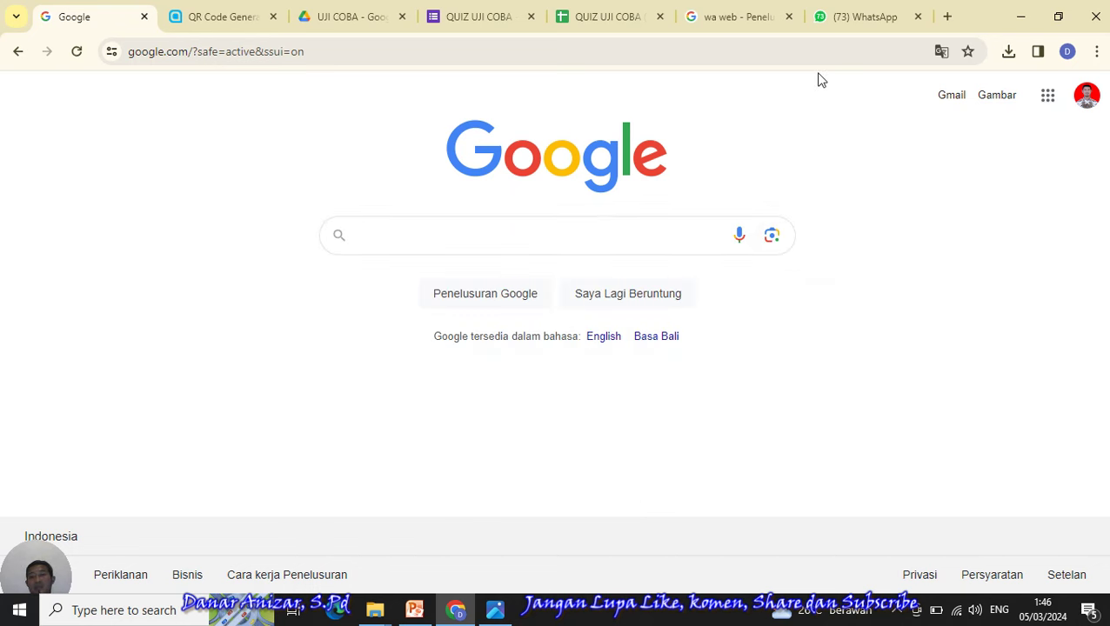
click(480, 16)
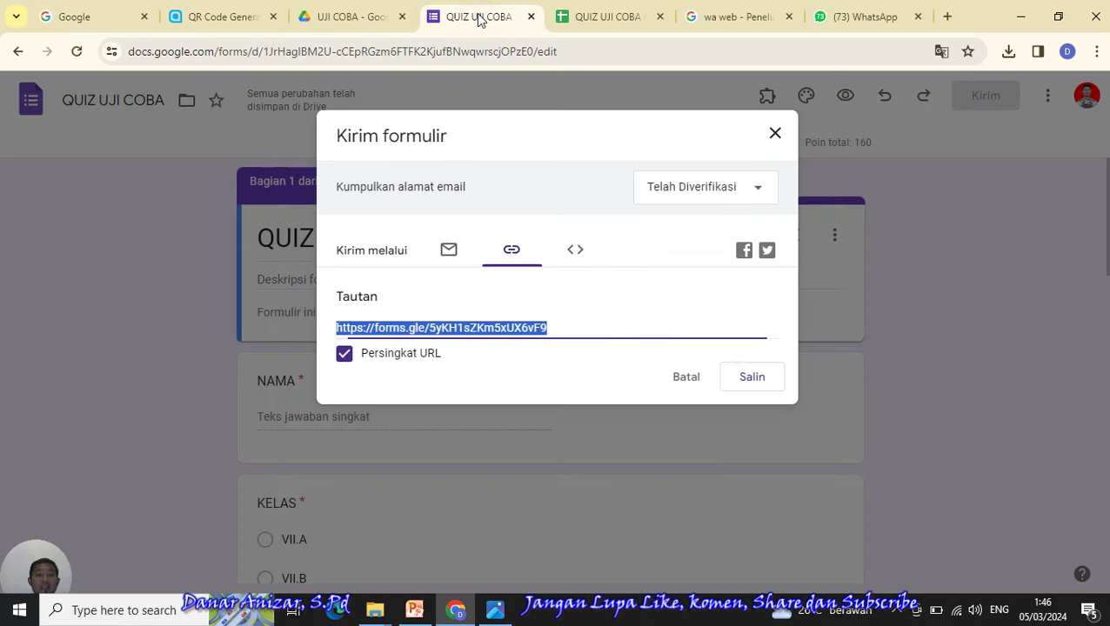
- Copy the quiz's short link, close the send dialog, confirm 0 responses, and reopen the NAMA question
click(763, 392)
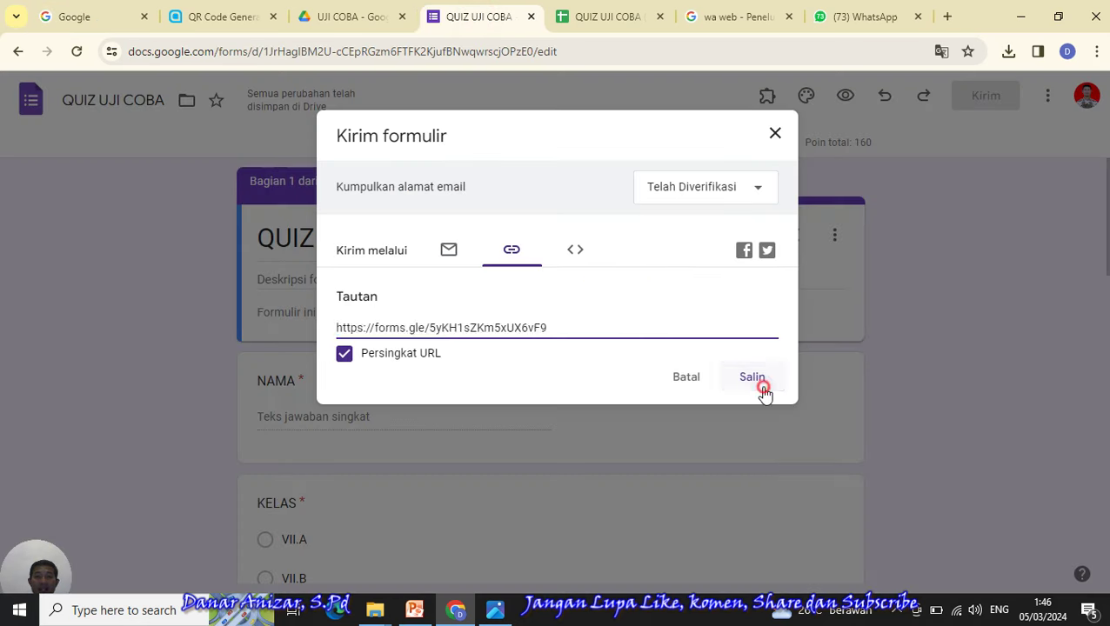
click(775, 137)
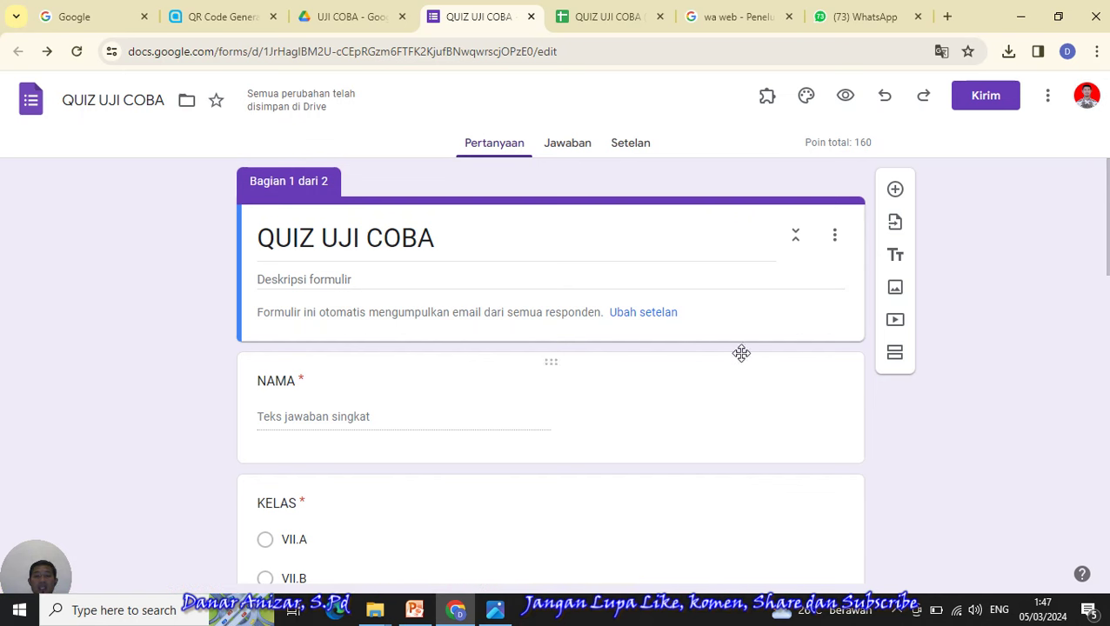
mouse_move(1107, 184)
mouse_down()
mouse_move(1108, 235)
mouse_move(1107, 185)
mouse_up()
click(576, 149)
click(509, 147)
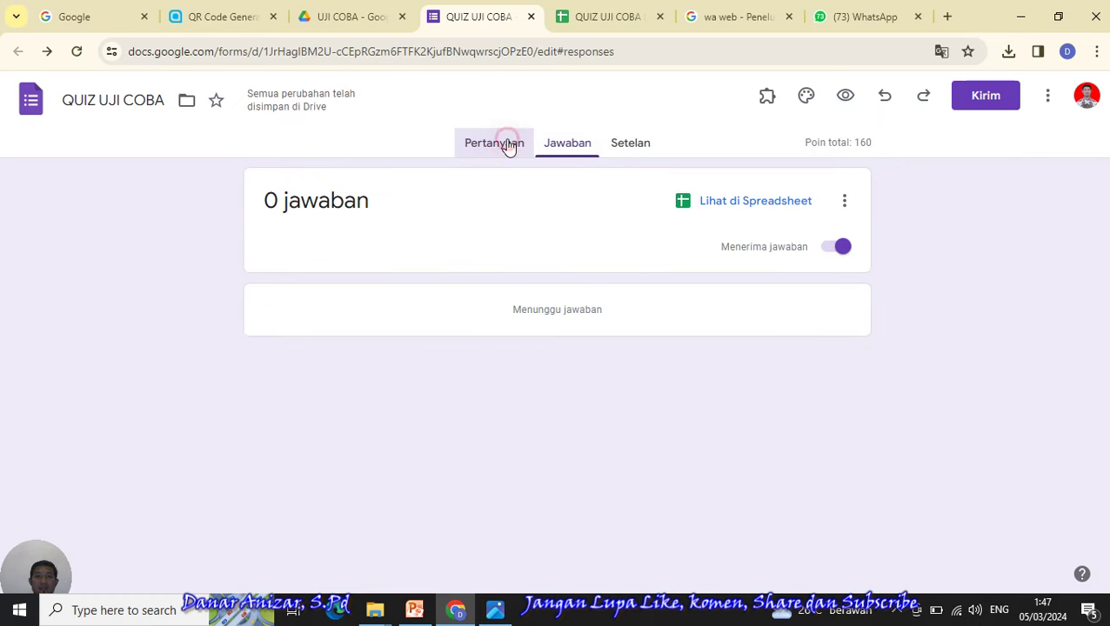
click(76, 54)
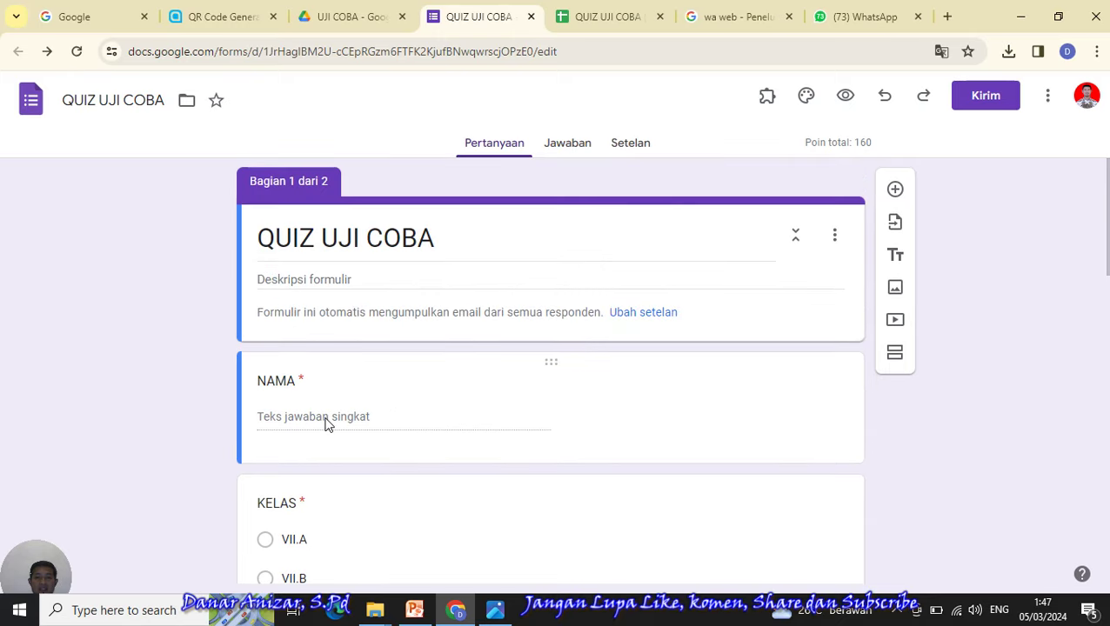
click(556, 361)
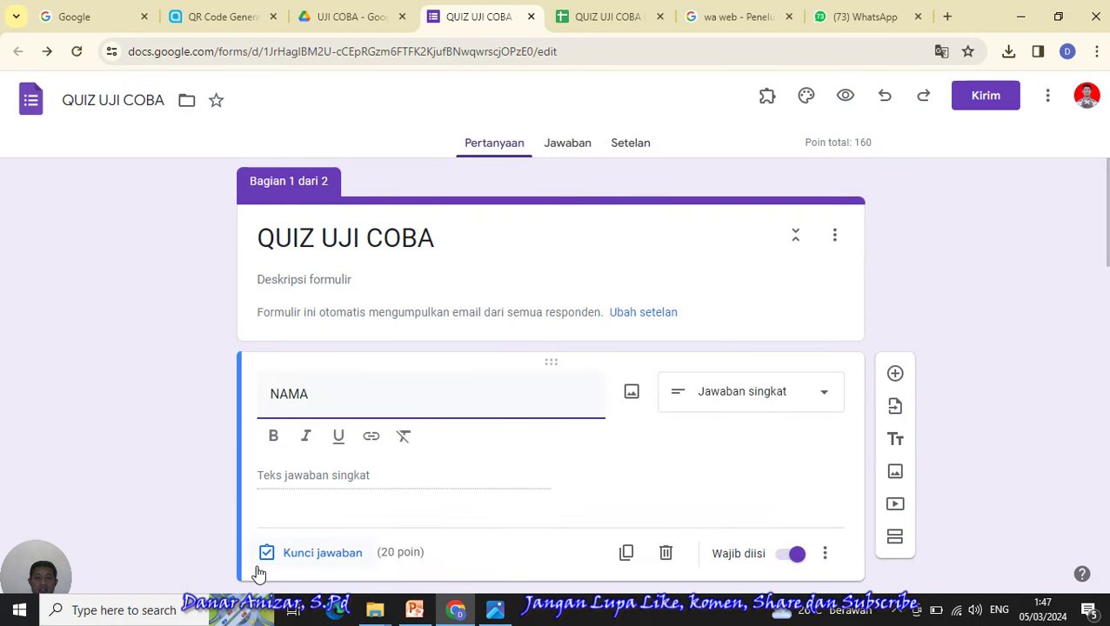
- Sign in to the second Google account with its password and accept the existing Chrome profile
click(974, 320)
click(1090, 100)
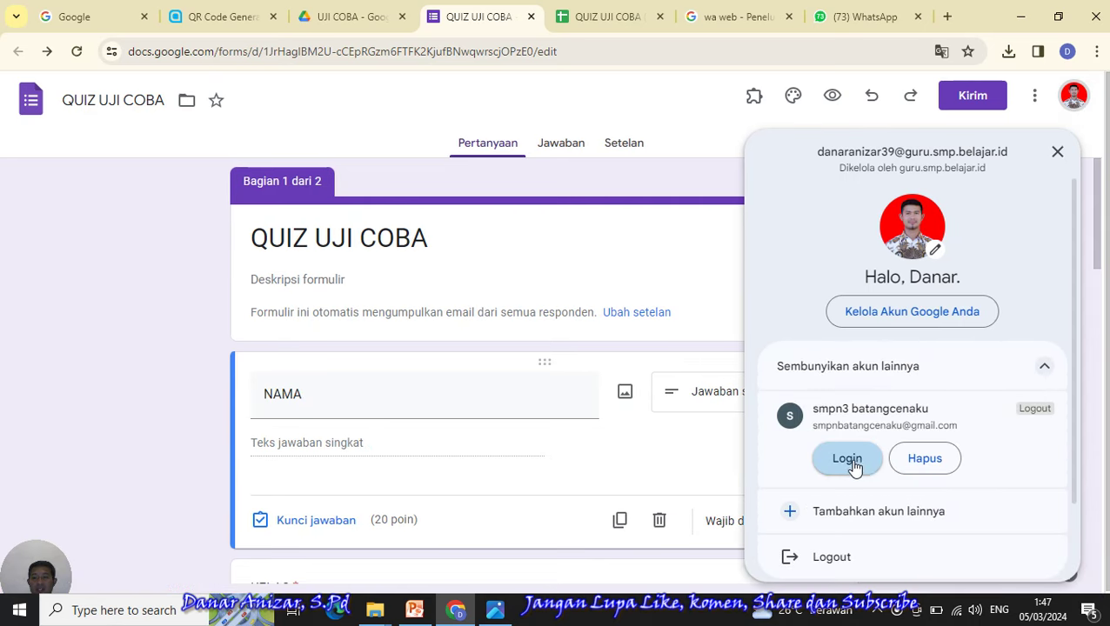
click(842, 463)
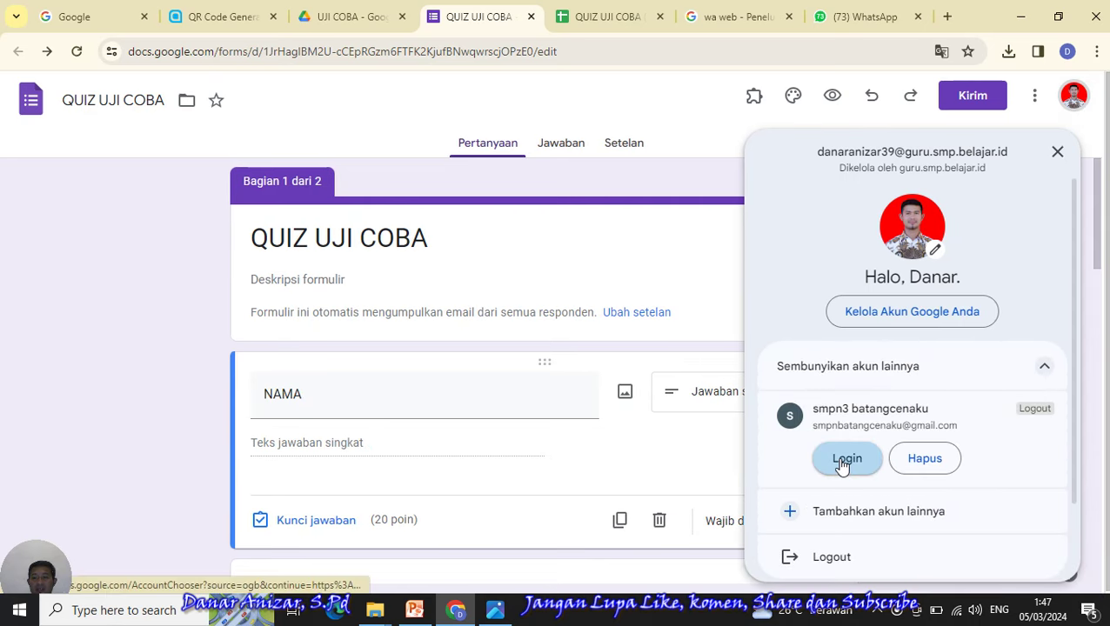
click(842, 463)
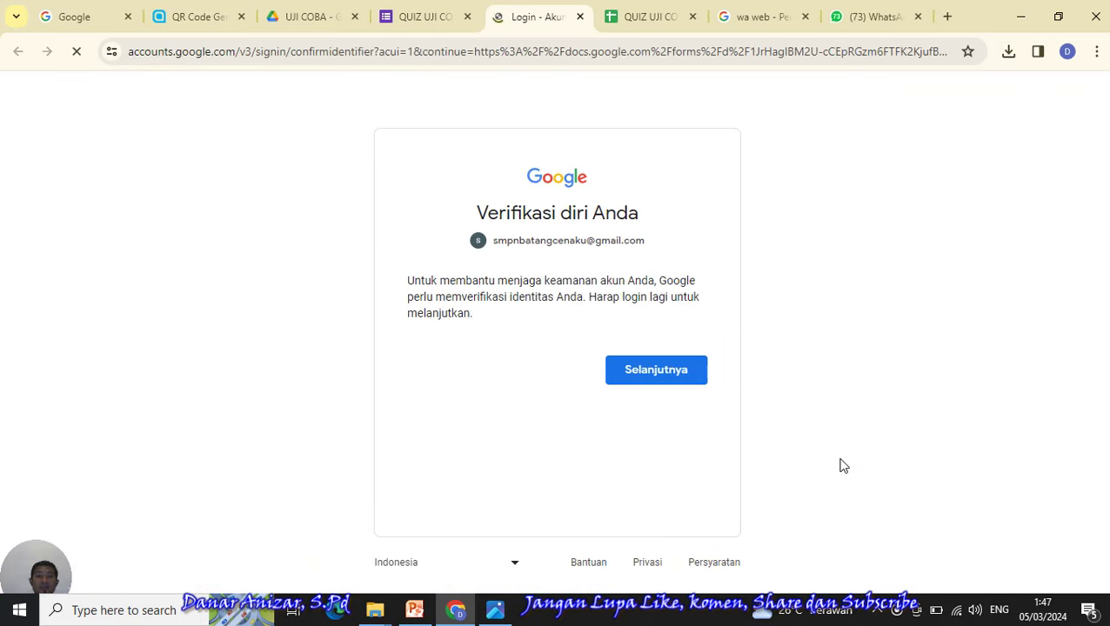
click(663, 437)
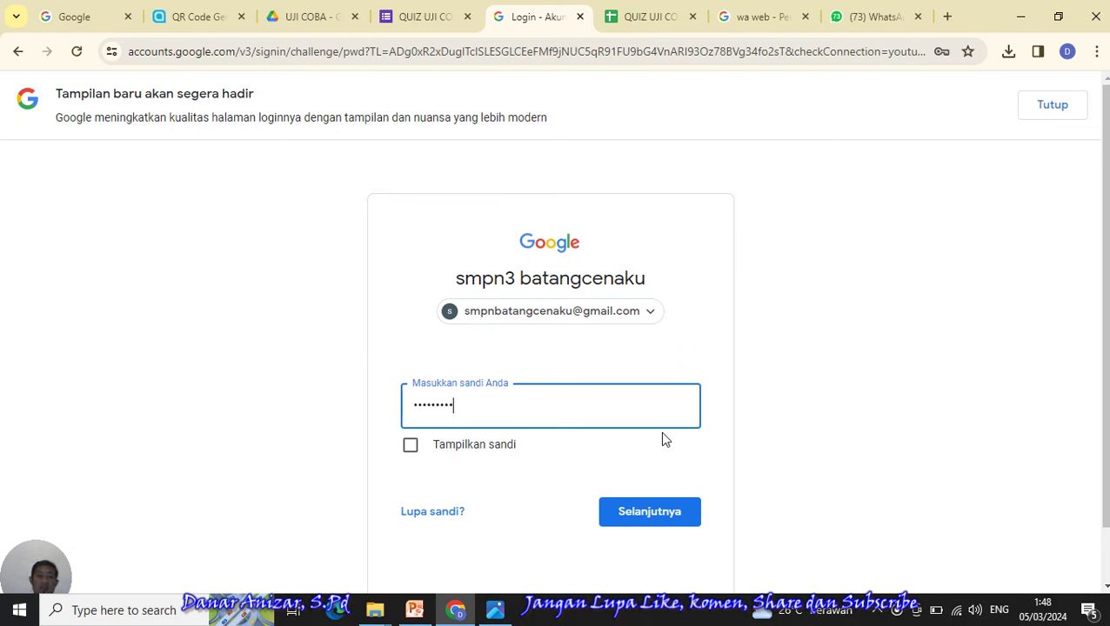
click(660, 523)
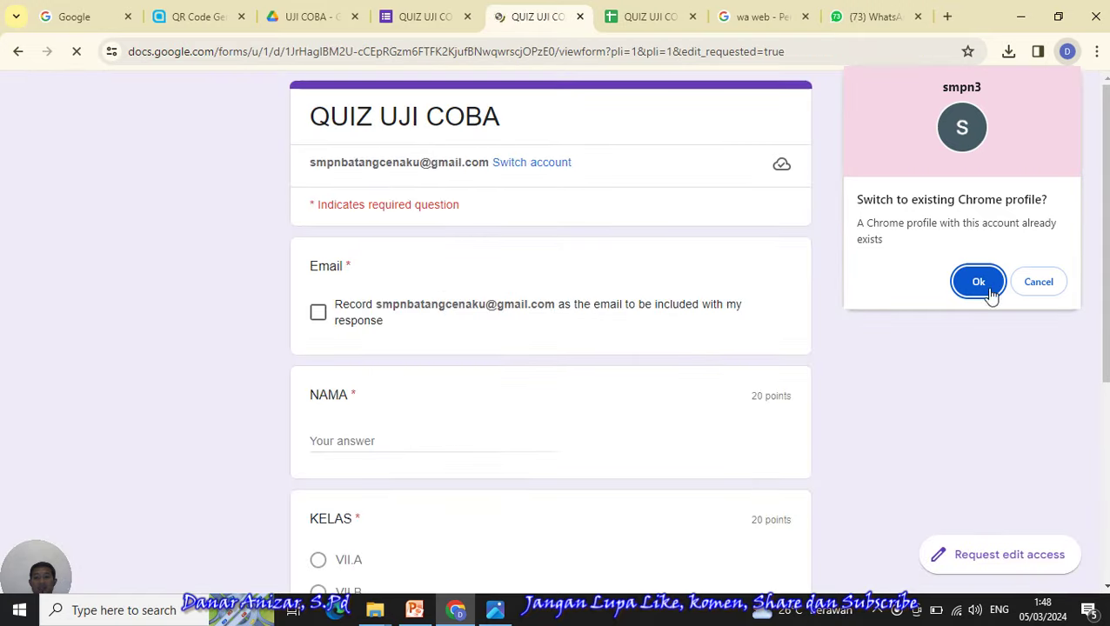
click(977, 285)
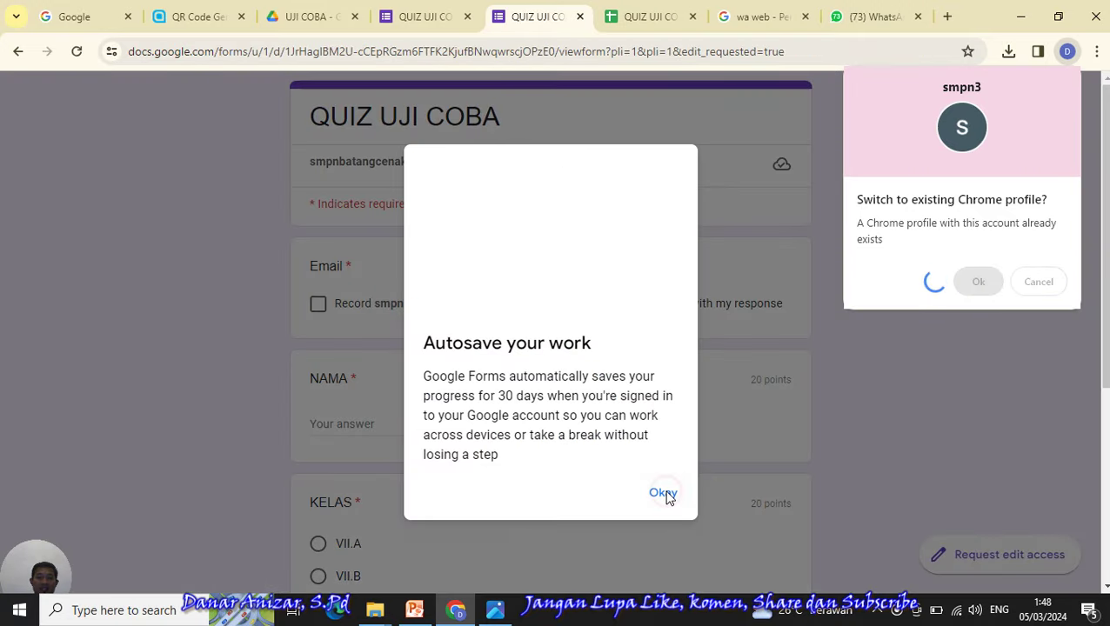
- Dismiss the autosave notice, tick Record email in the respondent view, and close that tab
click(663, 493)
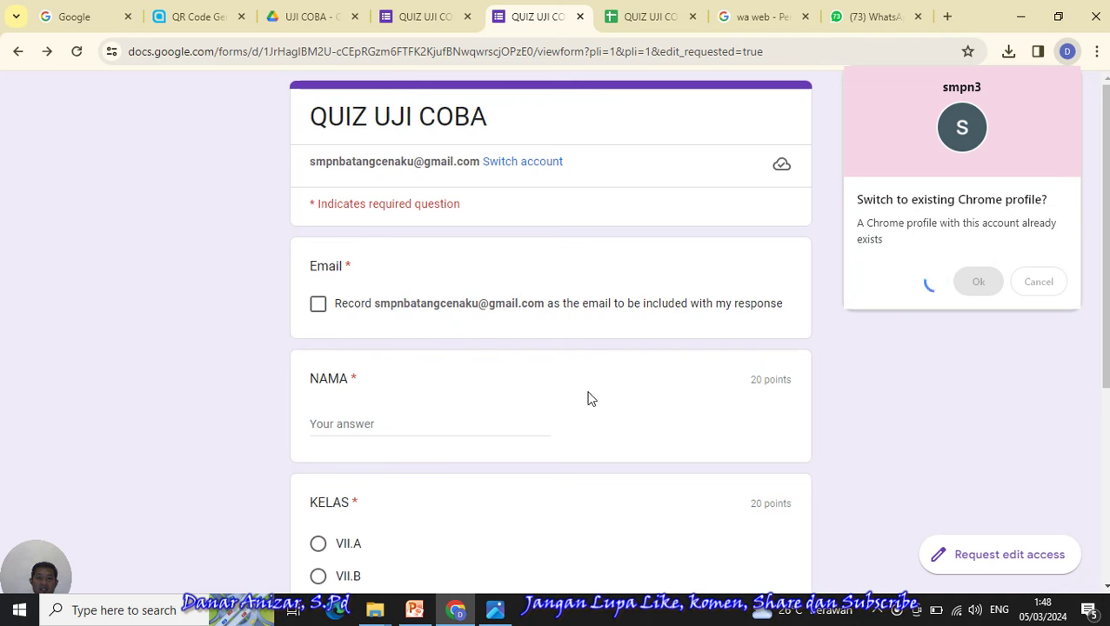
click(319, 304)
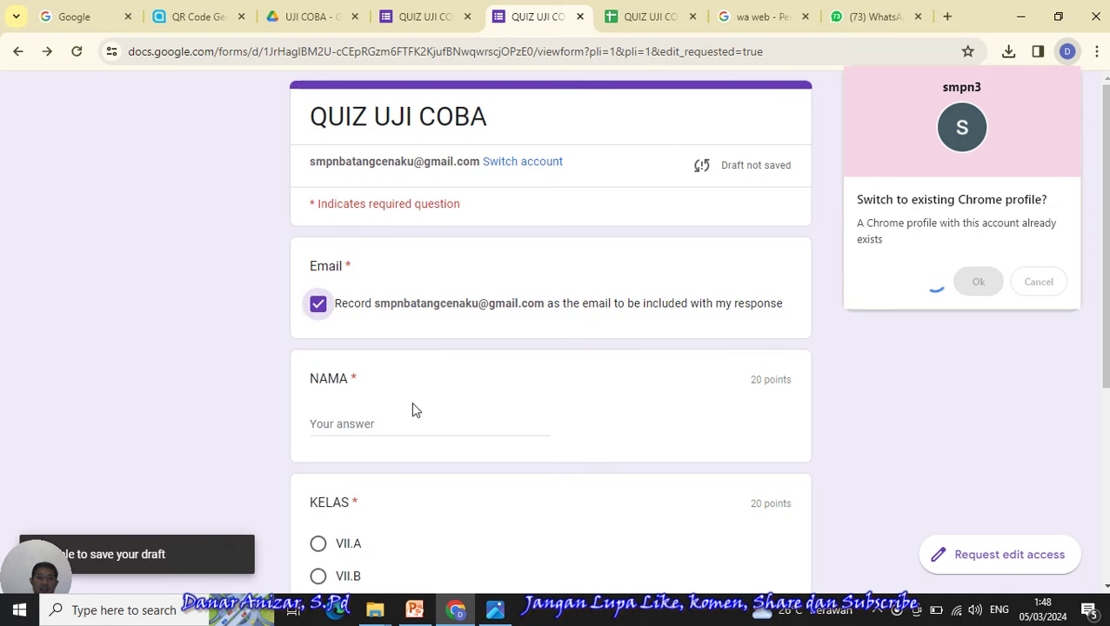
key(ctrl+w)
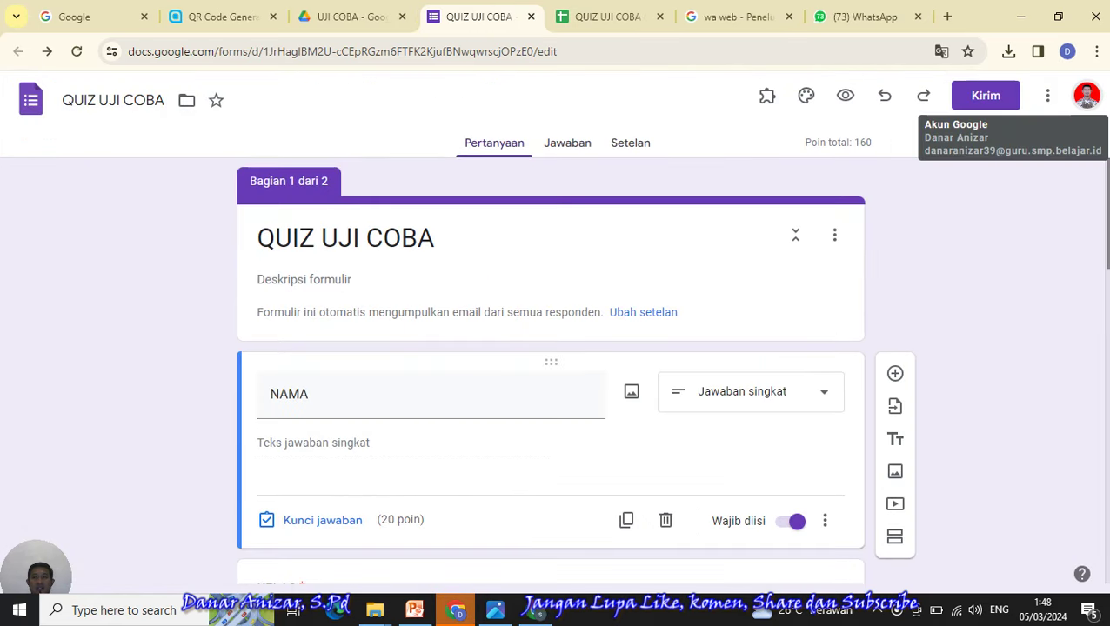
- In the student's window, tick Record email, enter the student's name, choose VII.A, and focus PASWORD
scroll(468, 438, down, 2)
scroll(577, 370, up, 2)
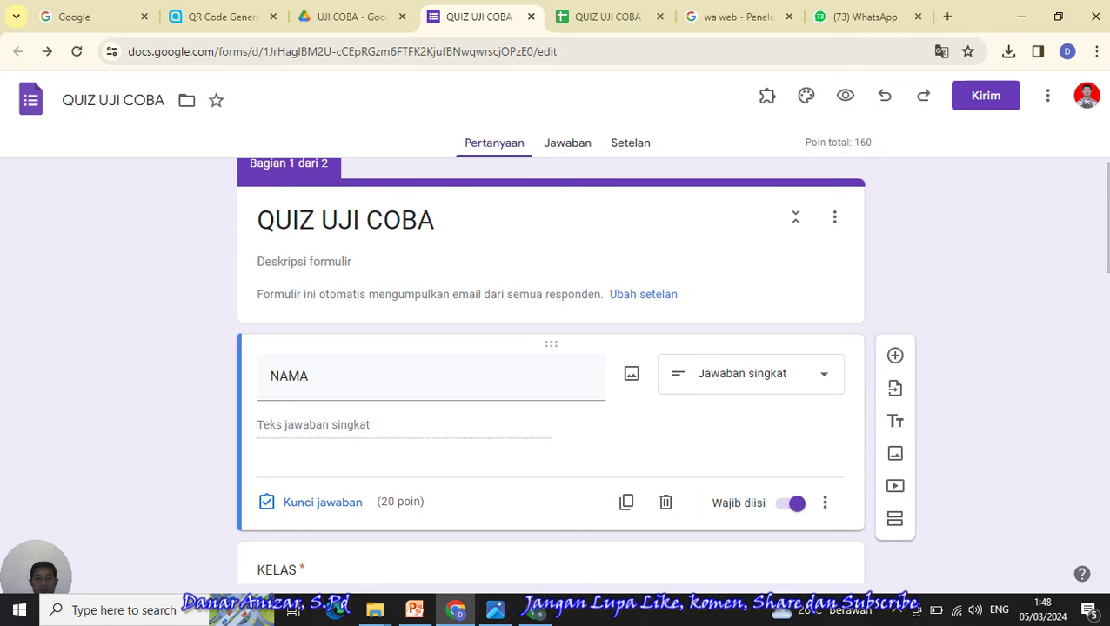
click(535, 612)
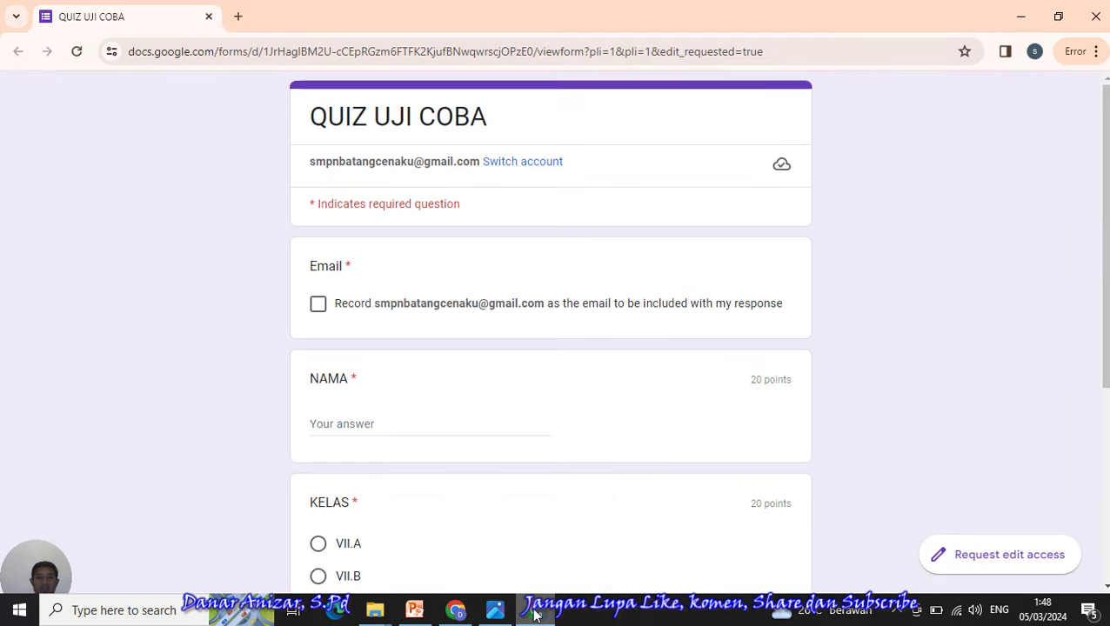
click(319, 305)
click(368, 422)
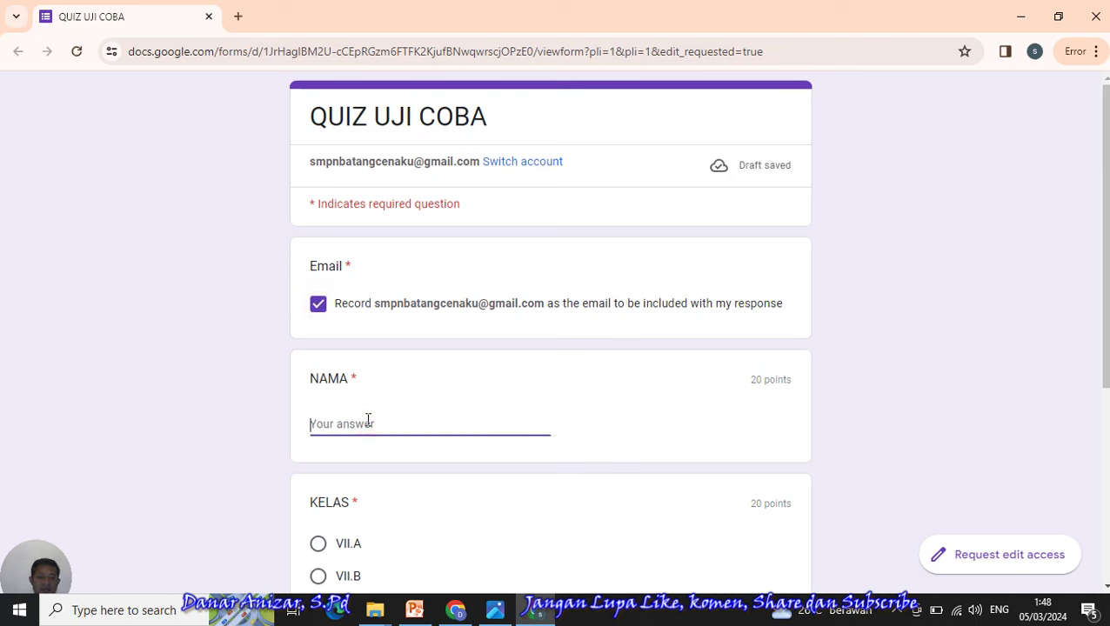
text(andi)
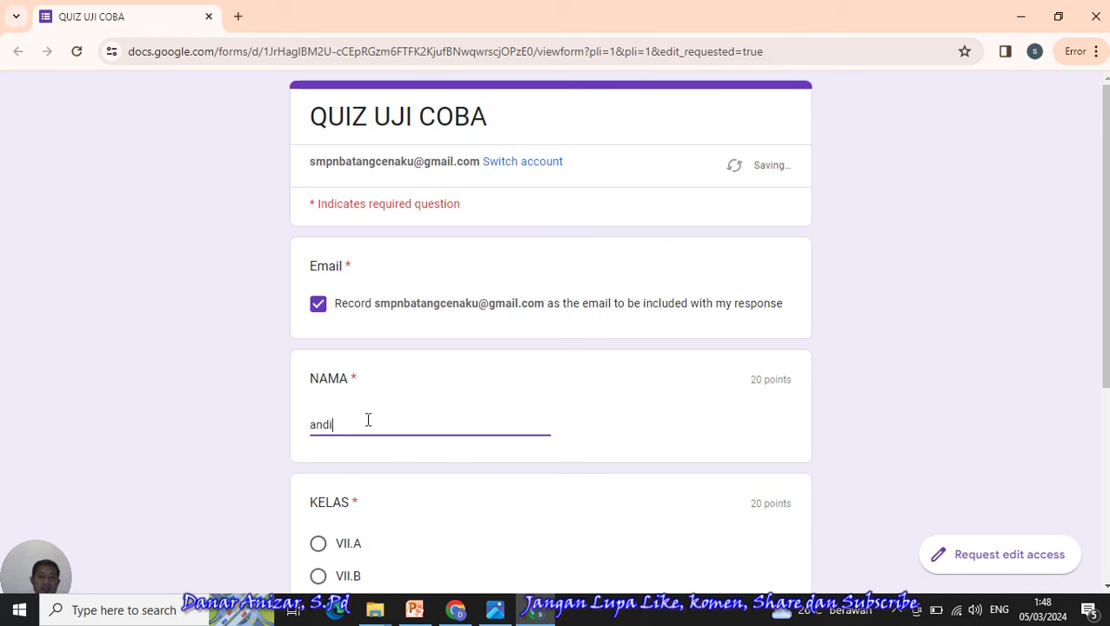
click(326, 544)
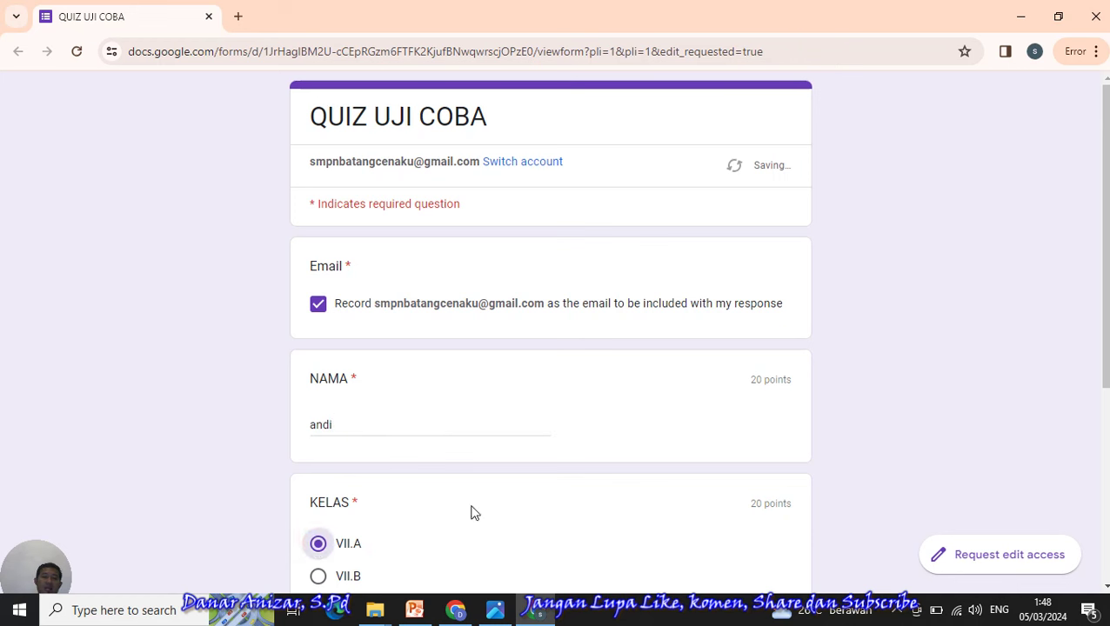
scroll(616, 486, down, 3)
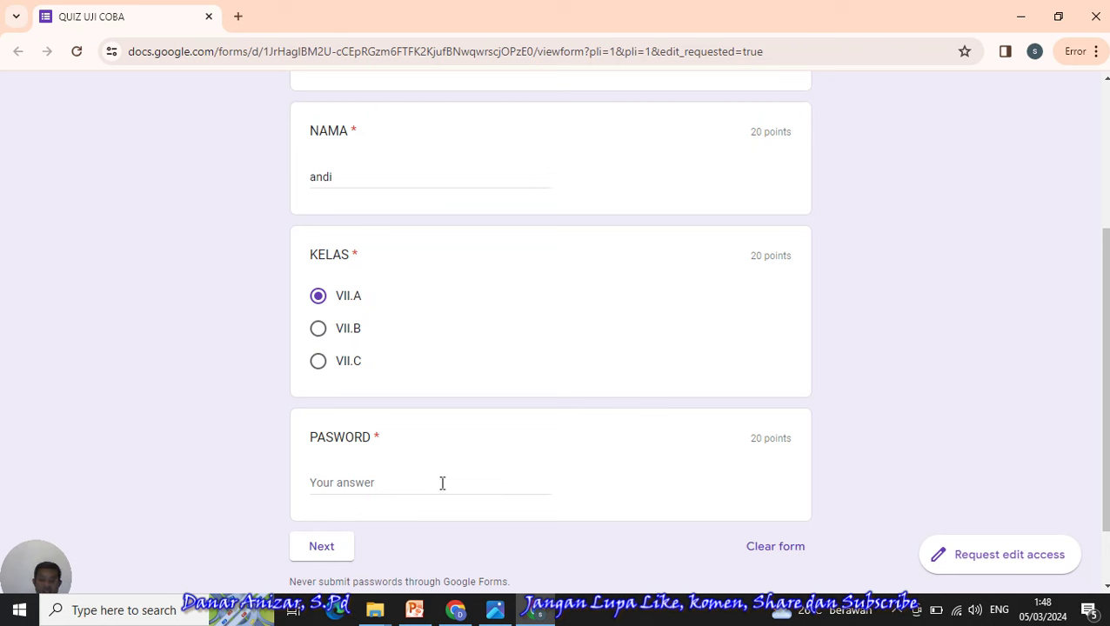
click(360, 483)
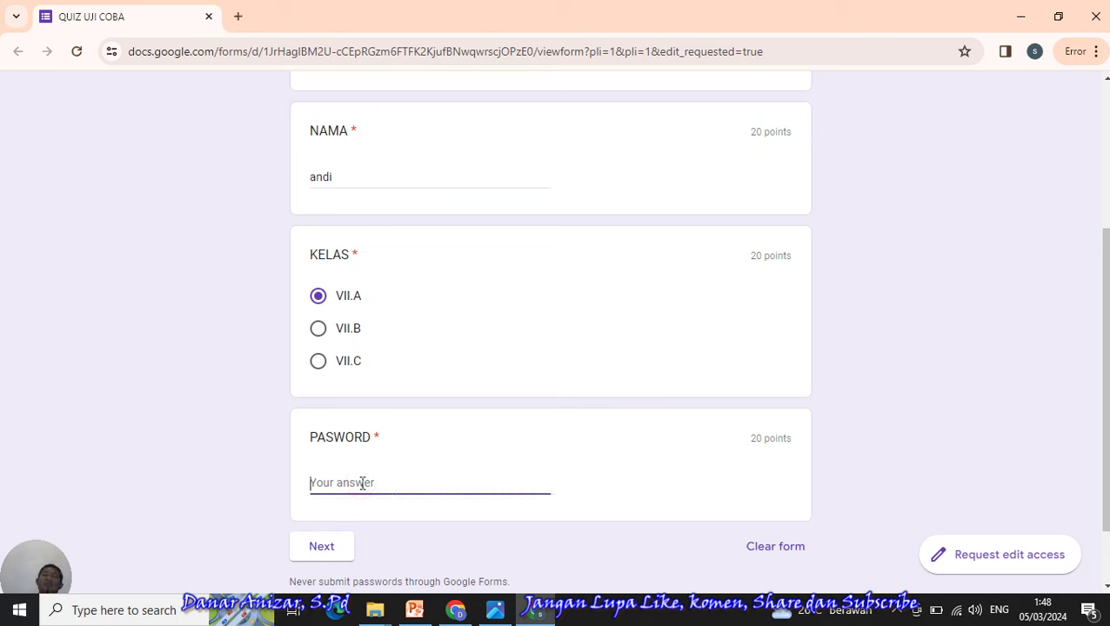
click(463, 614)
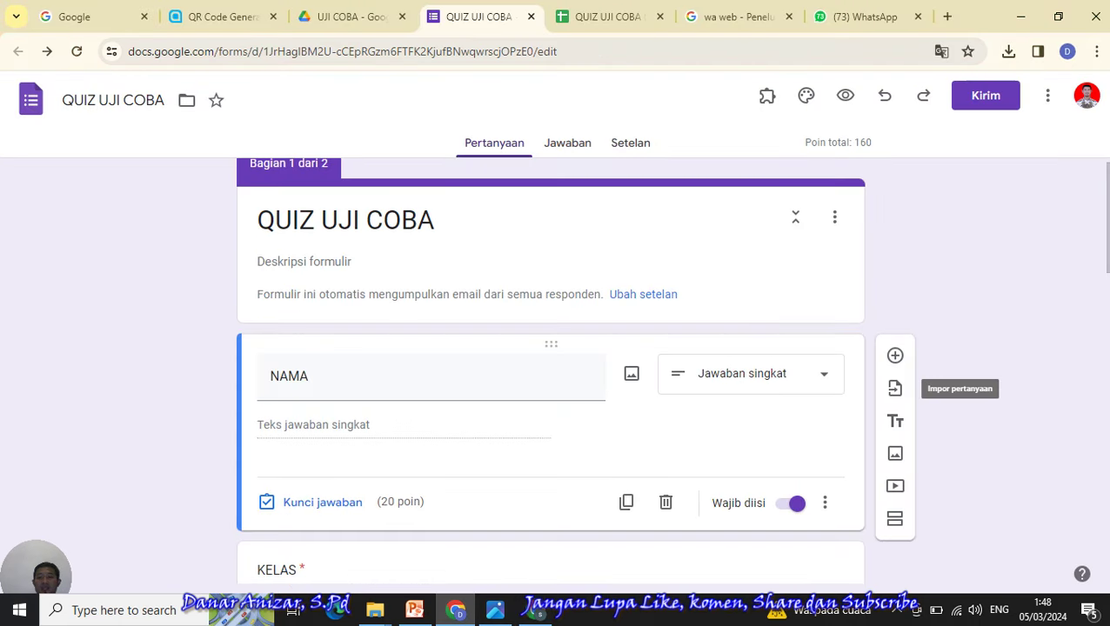
scroll(1098, 270, down, 3)
scroll(674, 292, down, 3)
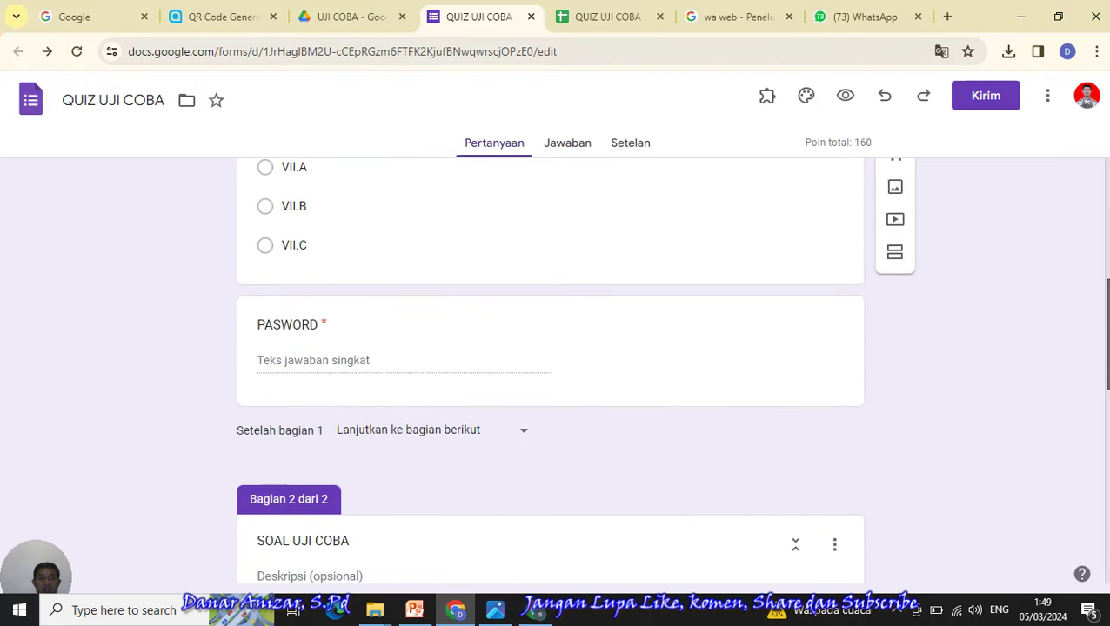
click(625, 310)
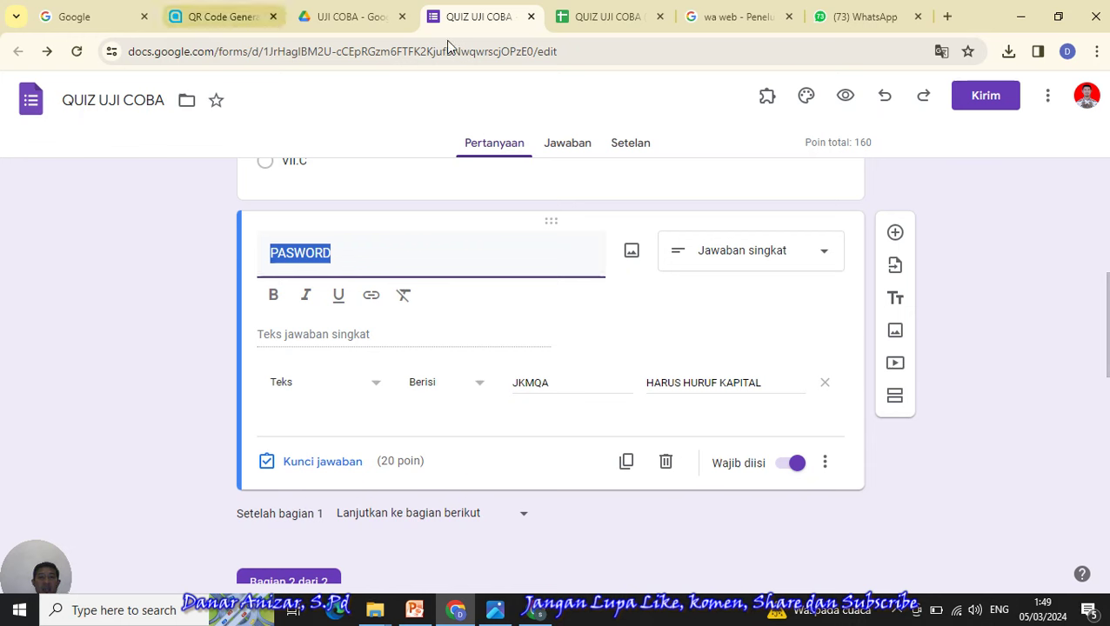
click(538, 610)
- Correct the PASWORD entry to the quiz password and continue to the questions section
text(i)
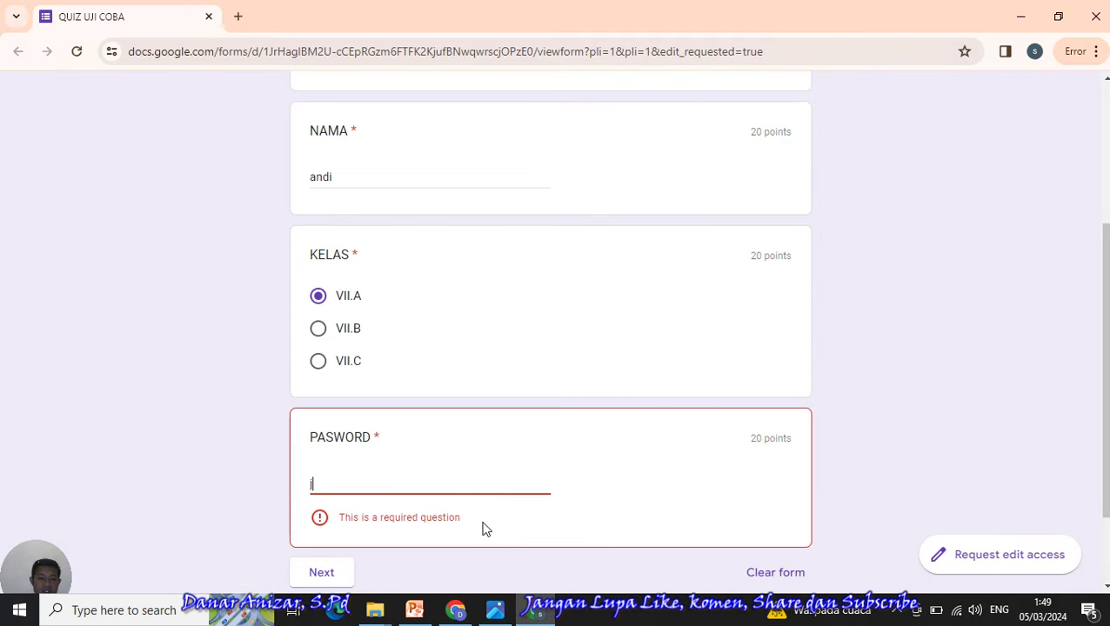
key(BackSpace)
key(BackSpace)
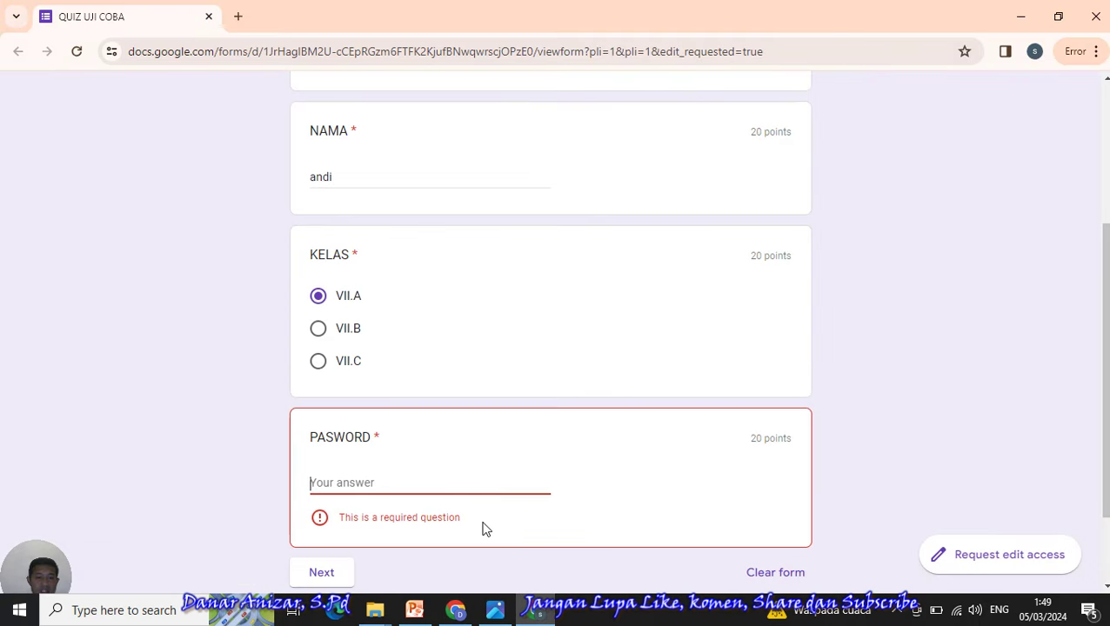
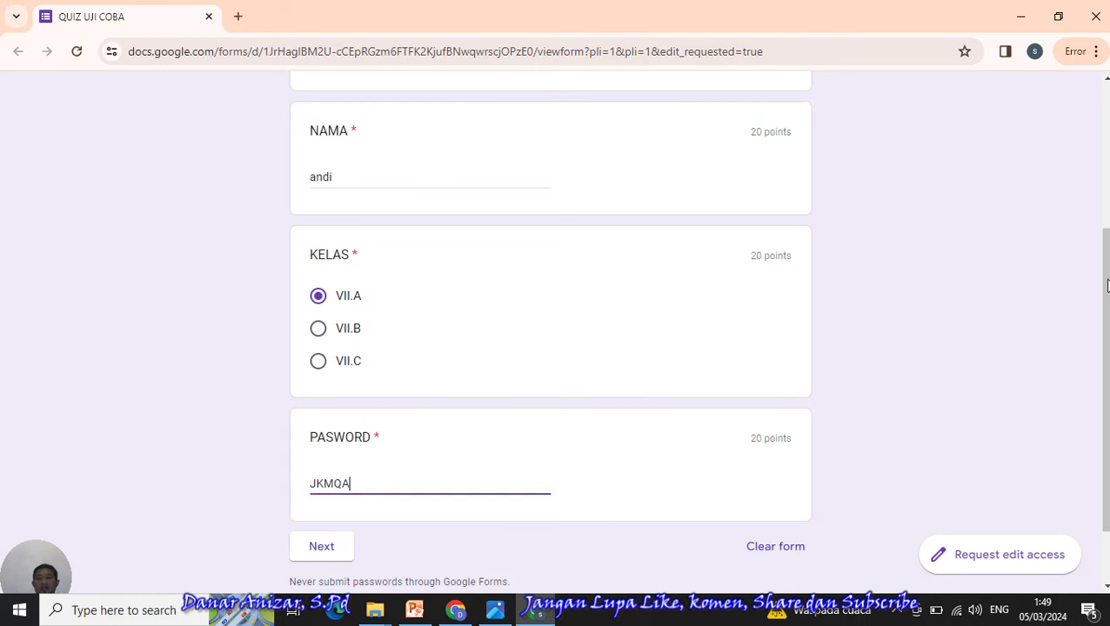
scroll(1107, 286, down, 1)
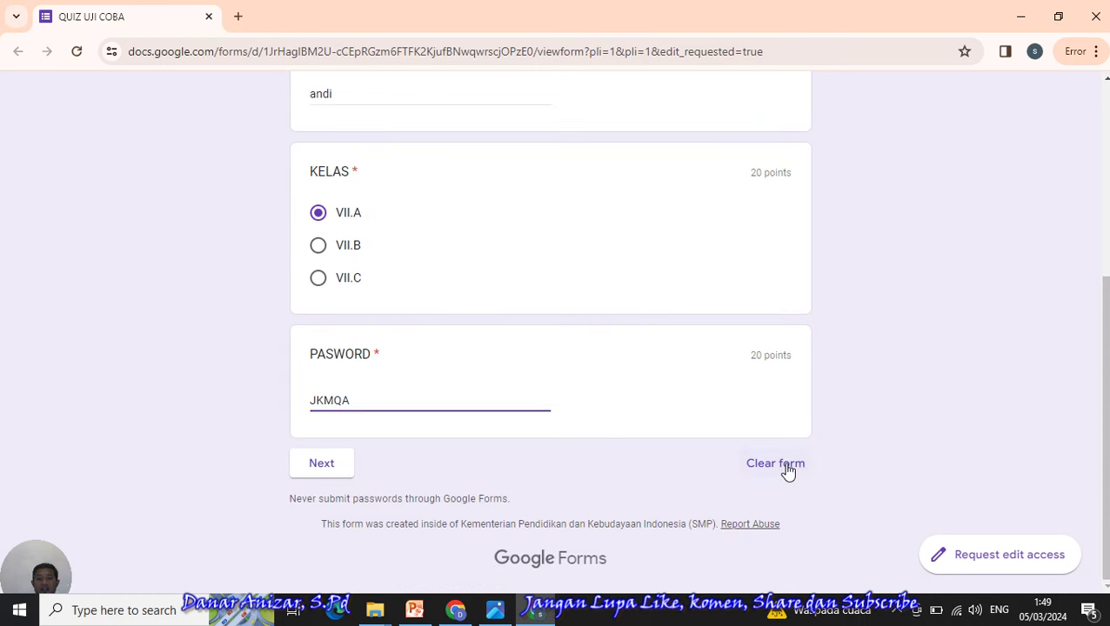
click(337, 471)
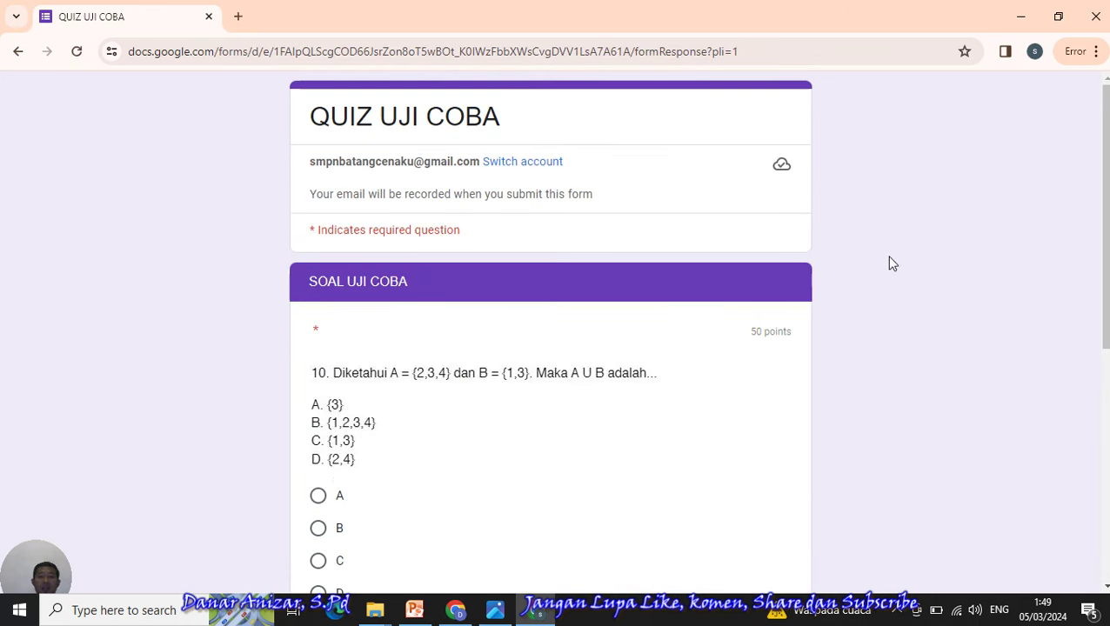
- Answer B for question 10 and A for the Pancasila question, then submit the quiz
scroll(620, 363, down, 4)
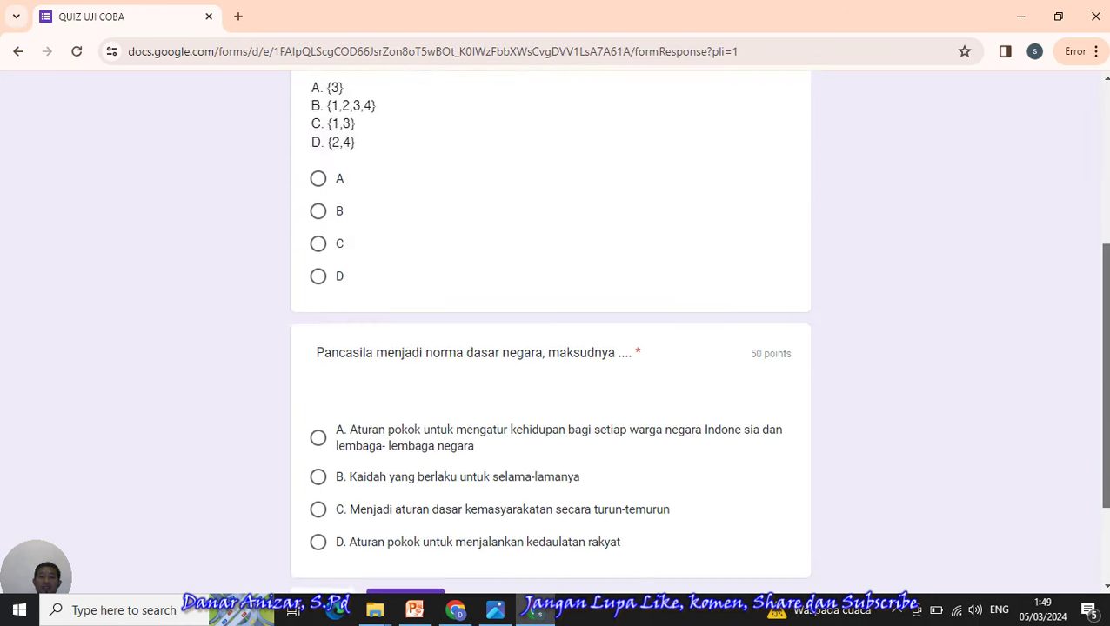
scroll(739, 366, up, 4)
scroll(738, 366, down, 2)
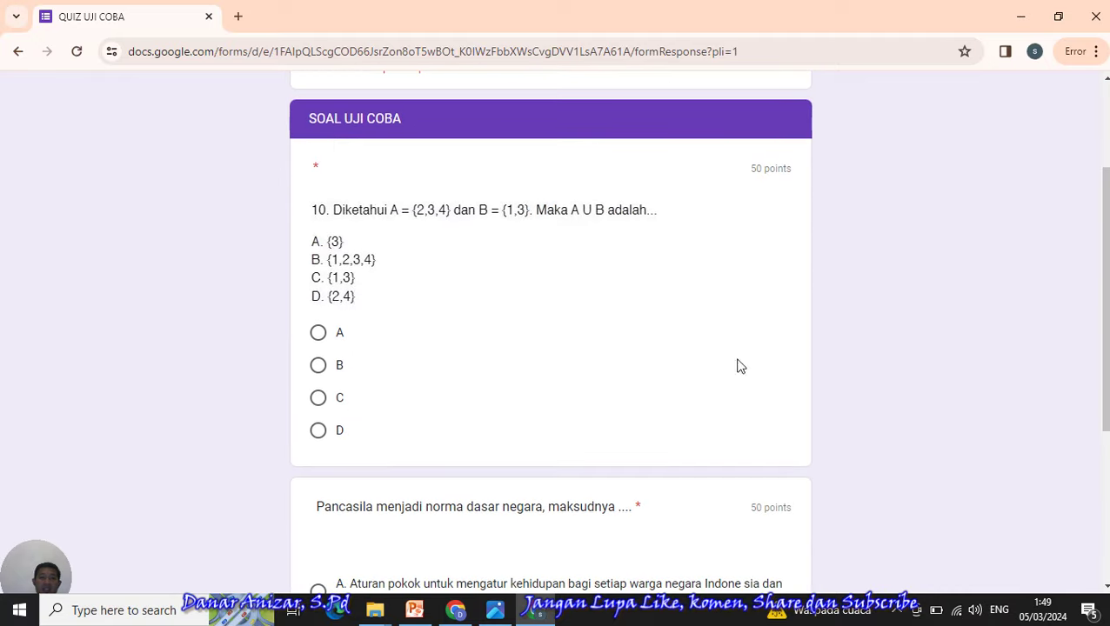
click(317, 367)
scroll(522, 383, down, 3)
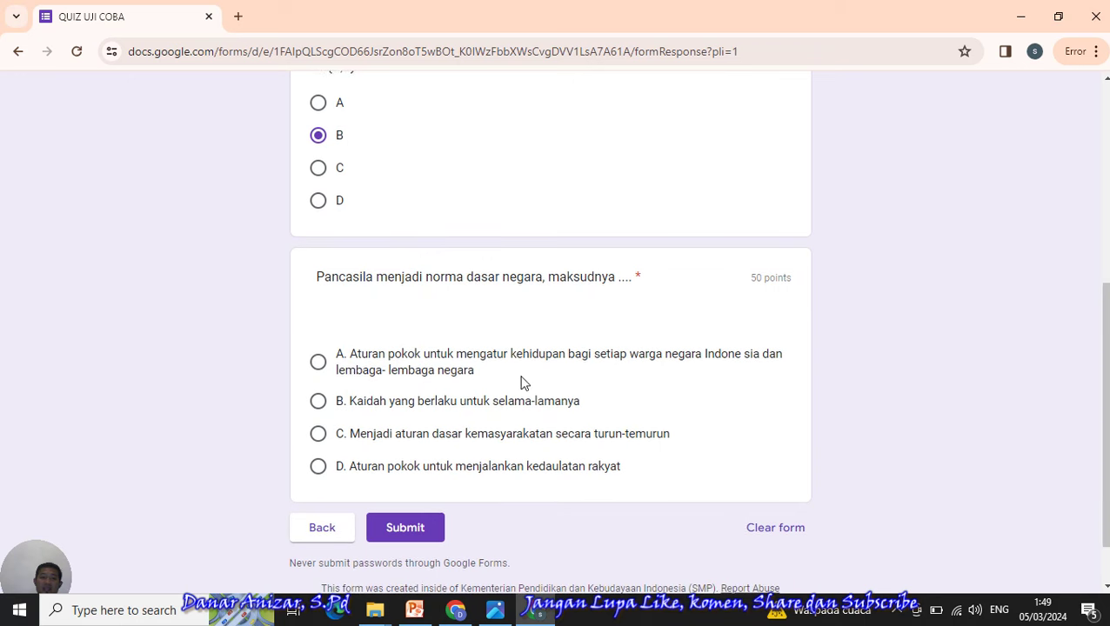
click(320, 363)
click(420, 529)
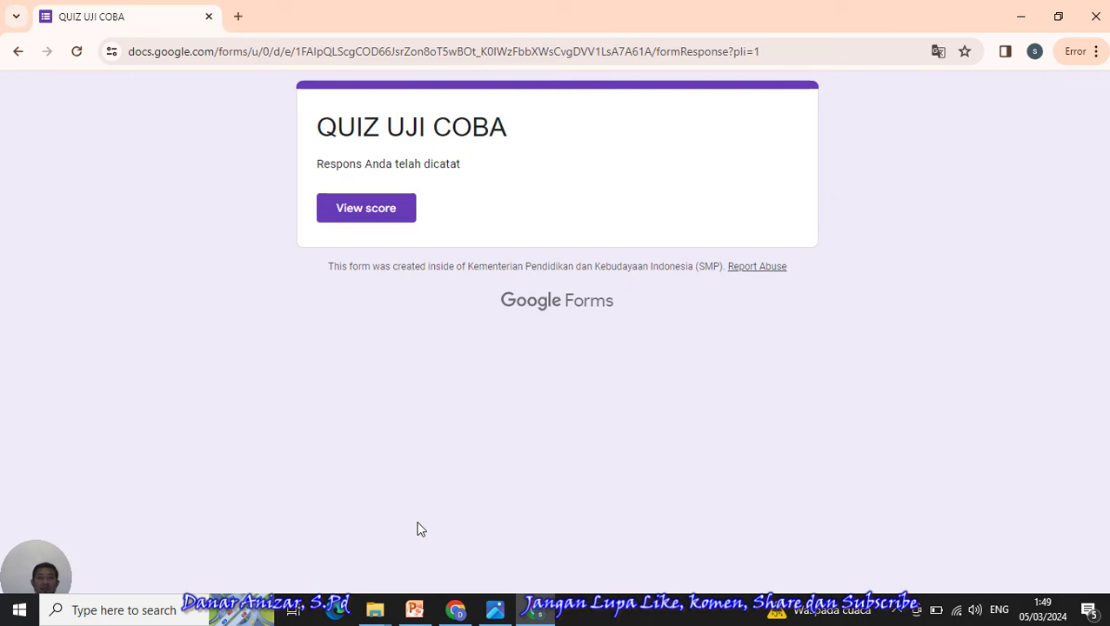
- Review the 100/160 score page in a new tab, then return to the confirmation tab
click(363, 215)
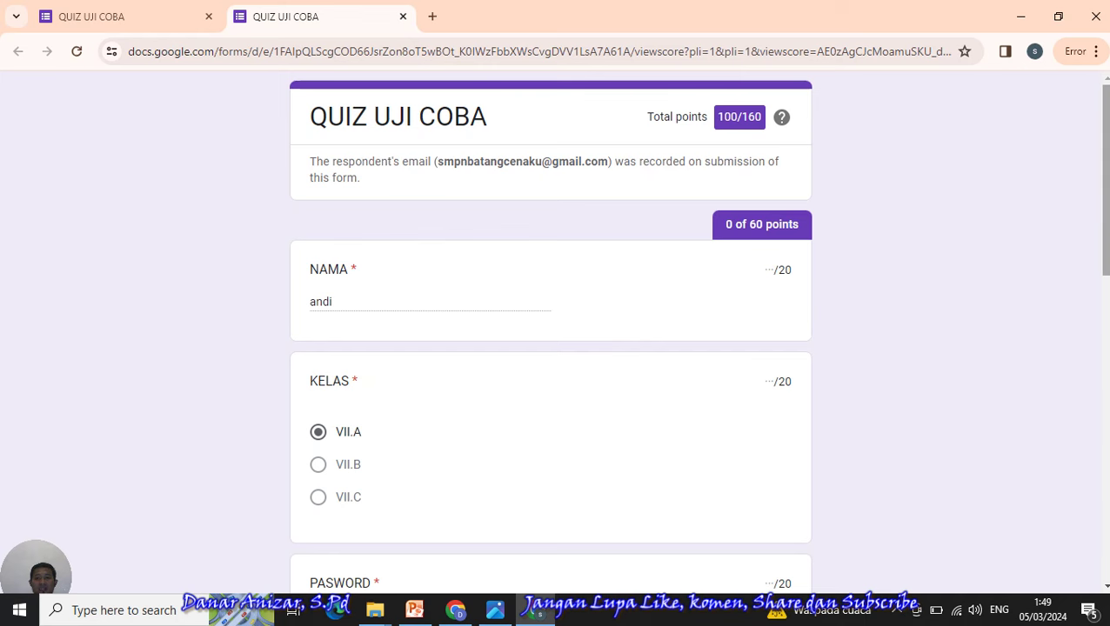
scroll(1103, 208, down, 3)
scroll(1107, 170, up, 3)
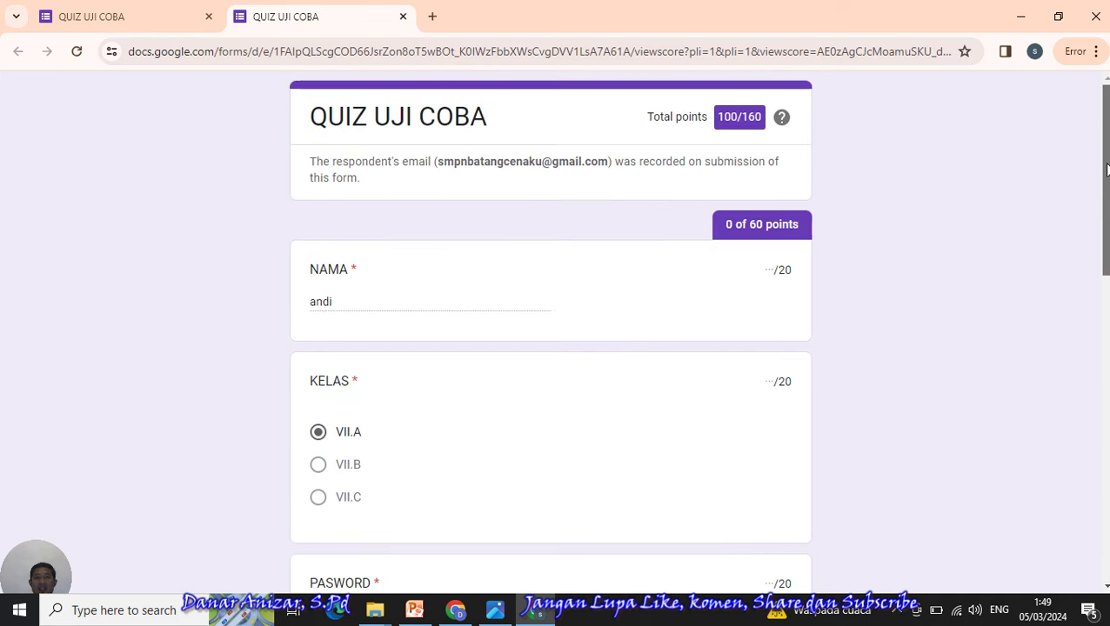
scroll(551, 331, down, 3)
scroll(551, 331, up, 2)
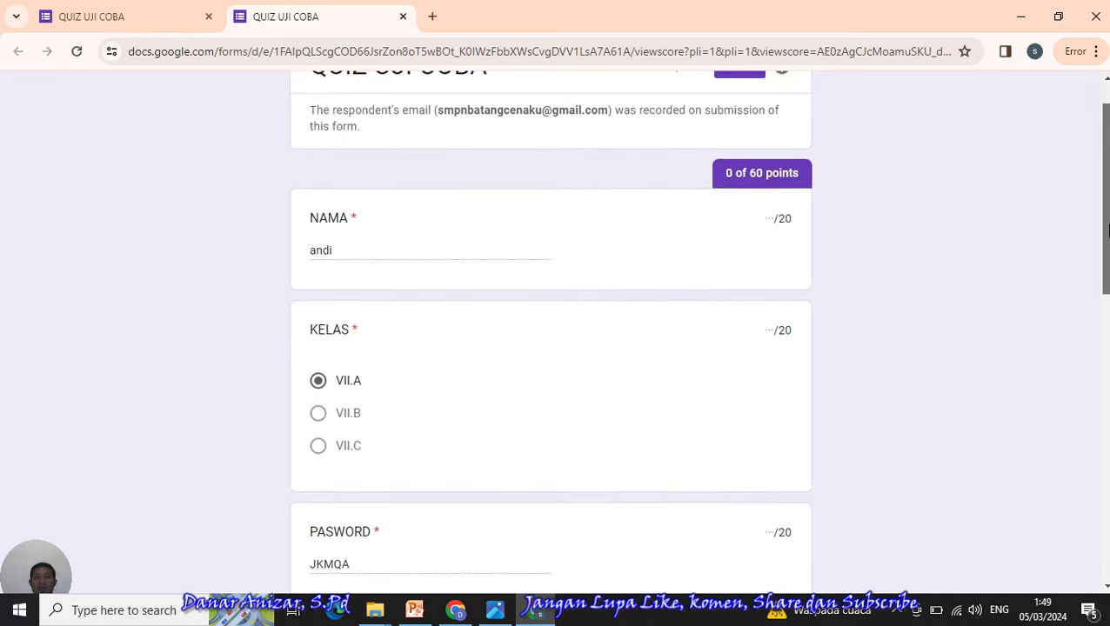
scroll(550, 331, down, 6)
scroll(320, 152, up, 6)
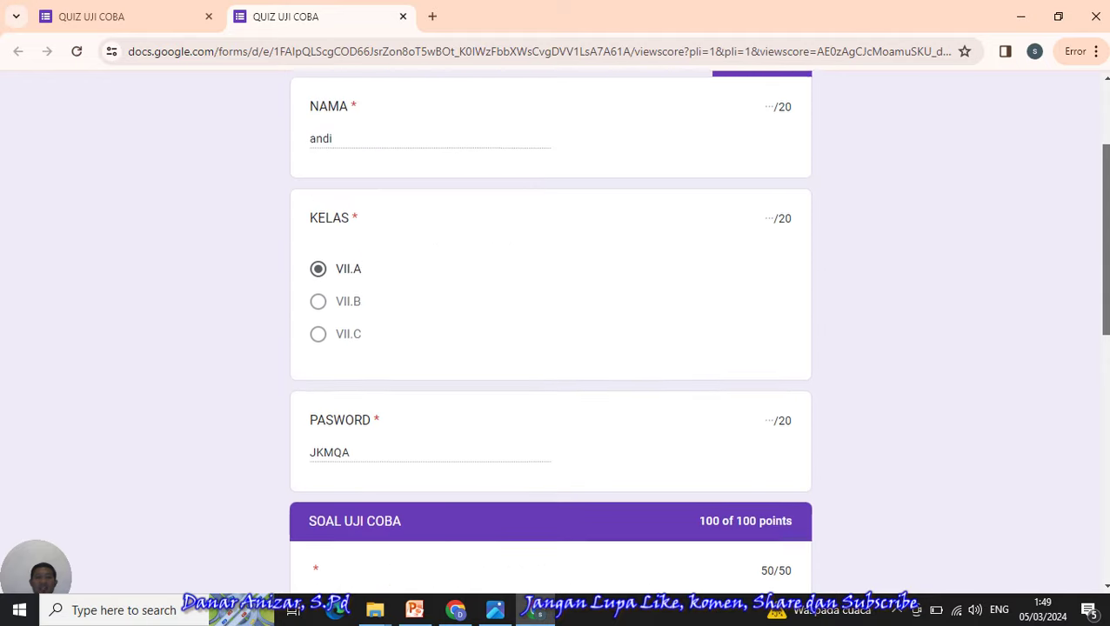
click(124, 18)
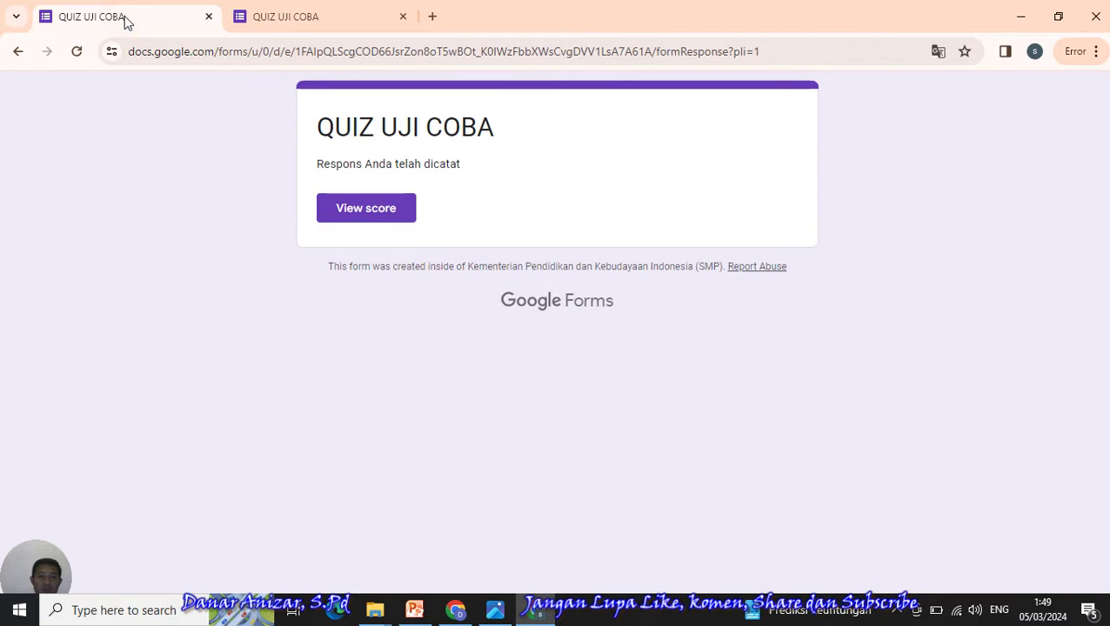
- In the quiz editor, remove the 20 points from the PASWORD question's answer key
click(456, 610)
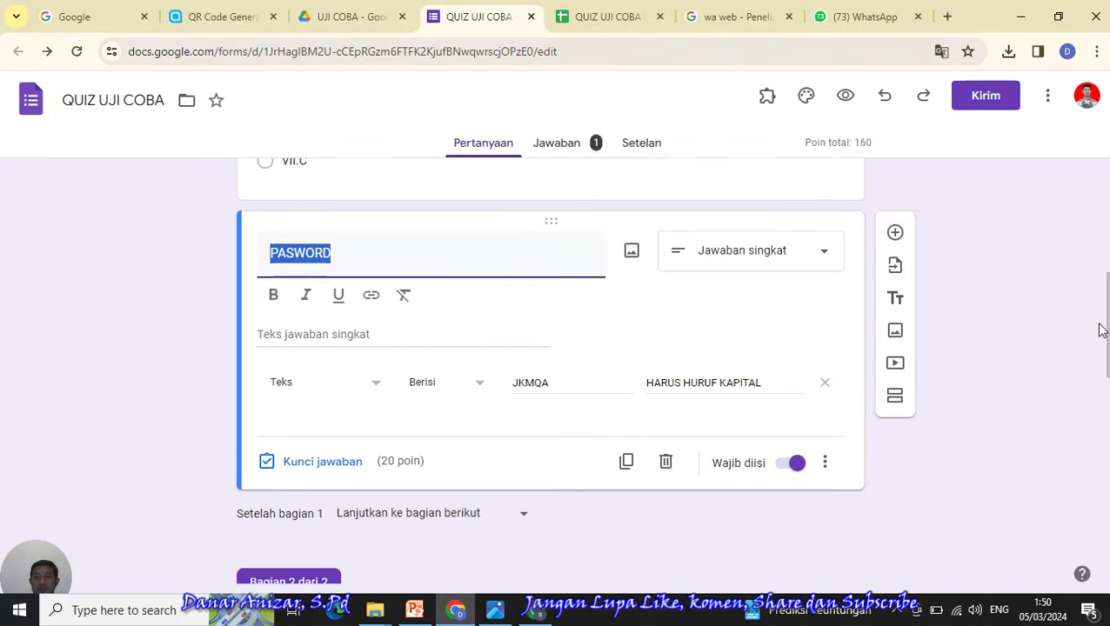
click(322, 462)
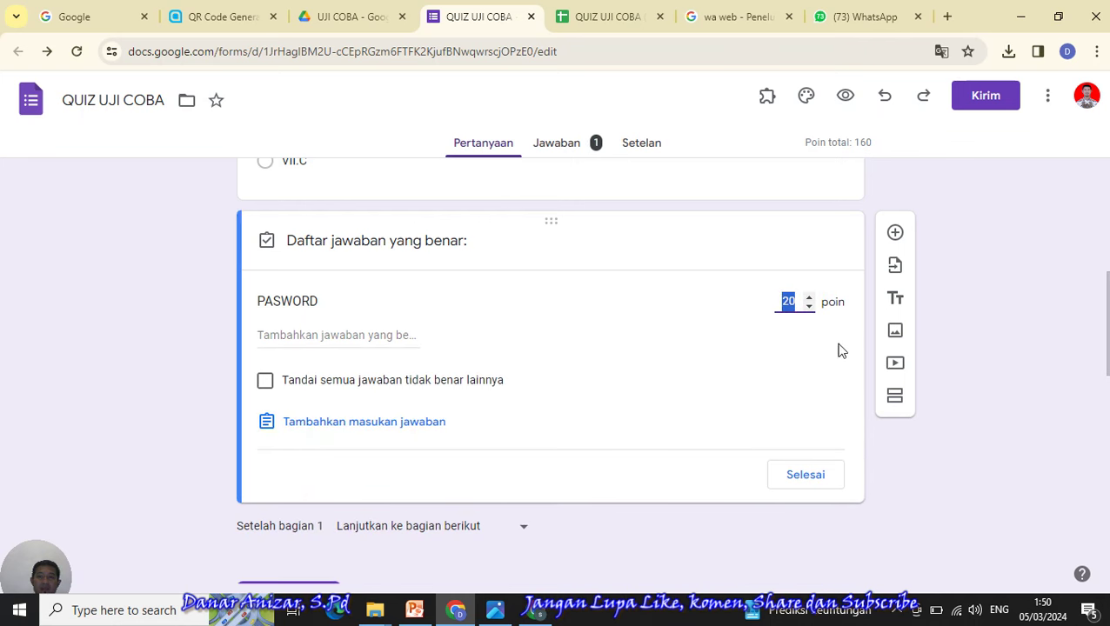
key(BackSpace)
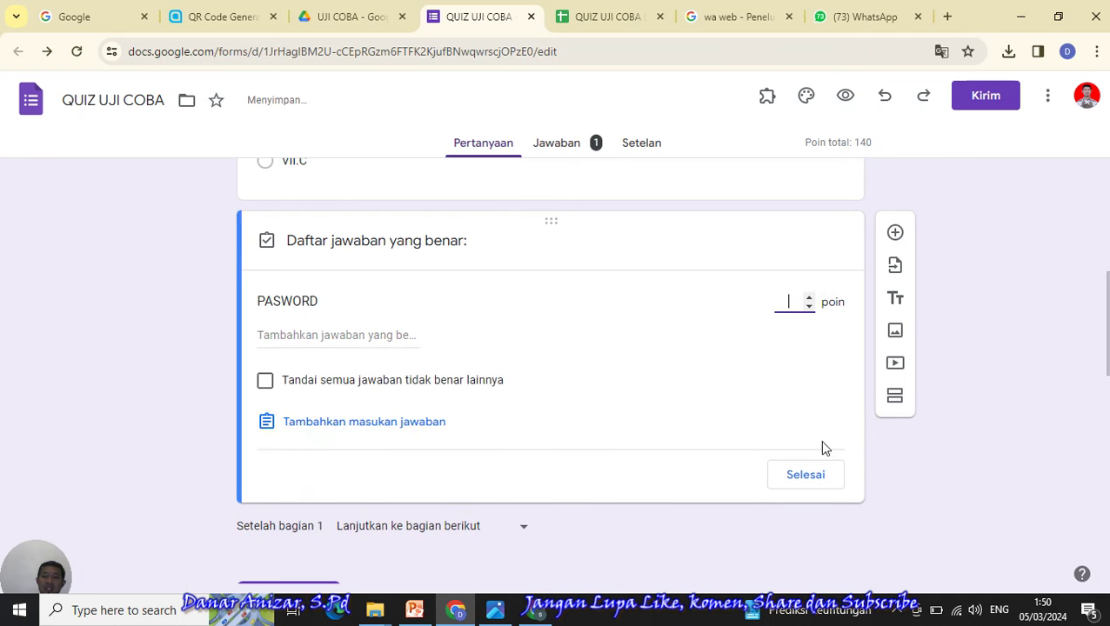
click(806, 476)
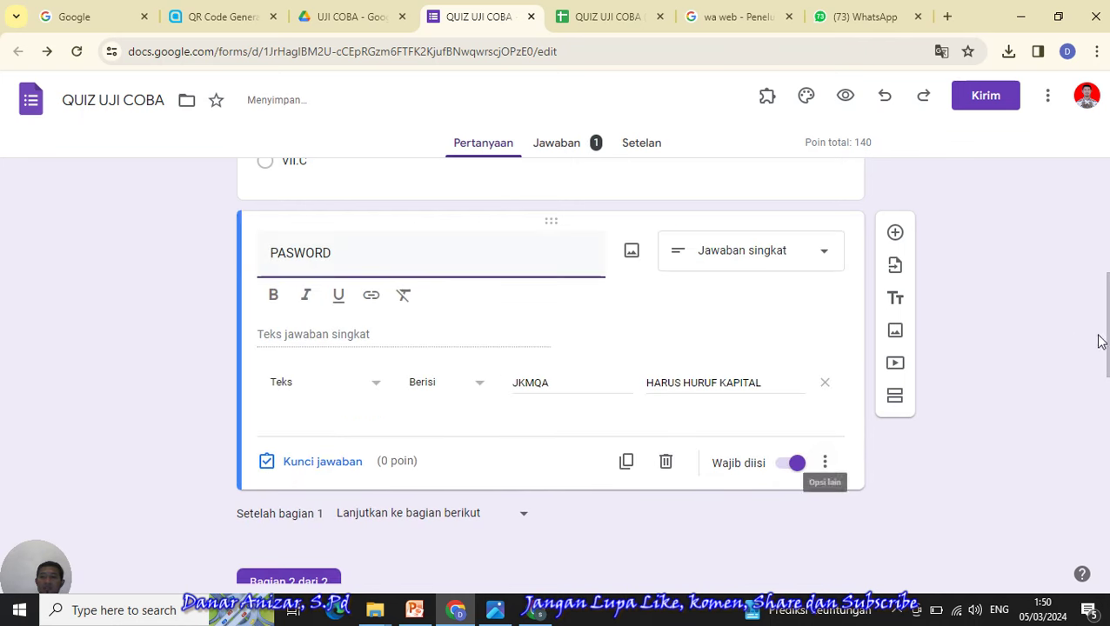
mouse_move(1107, 335)
mouse_down()
mouse_move(1107, 225)
mouse_move(1103, 320)
mouse_up()
- Check the KELAS answer key and remove the 20 points from the NAMA question
click(586, 363)
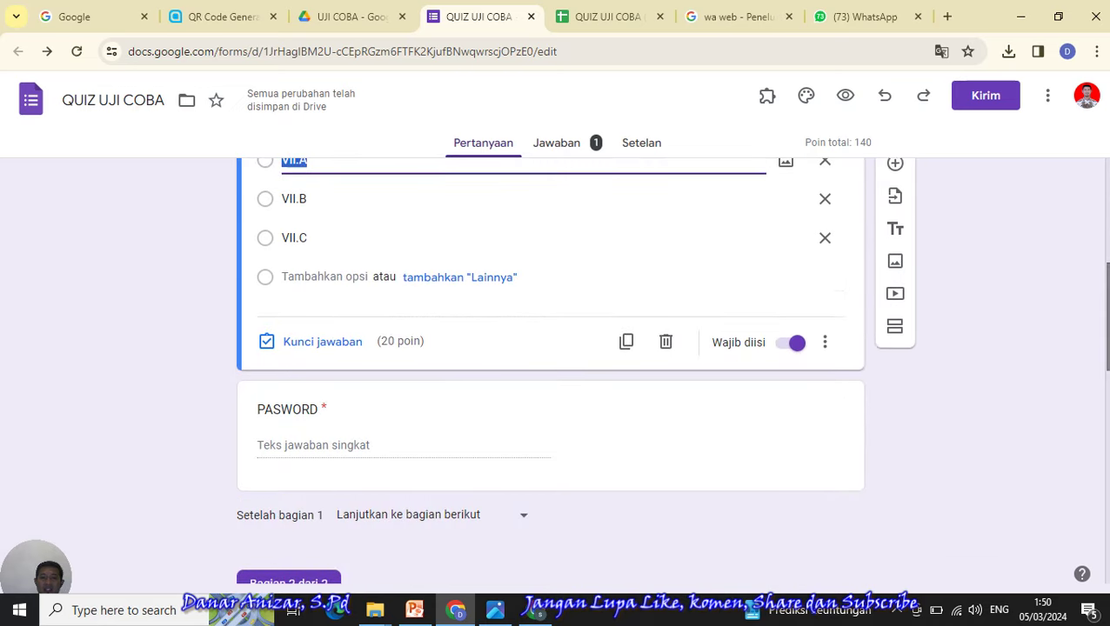
click(322, 350)
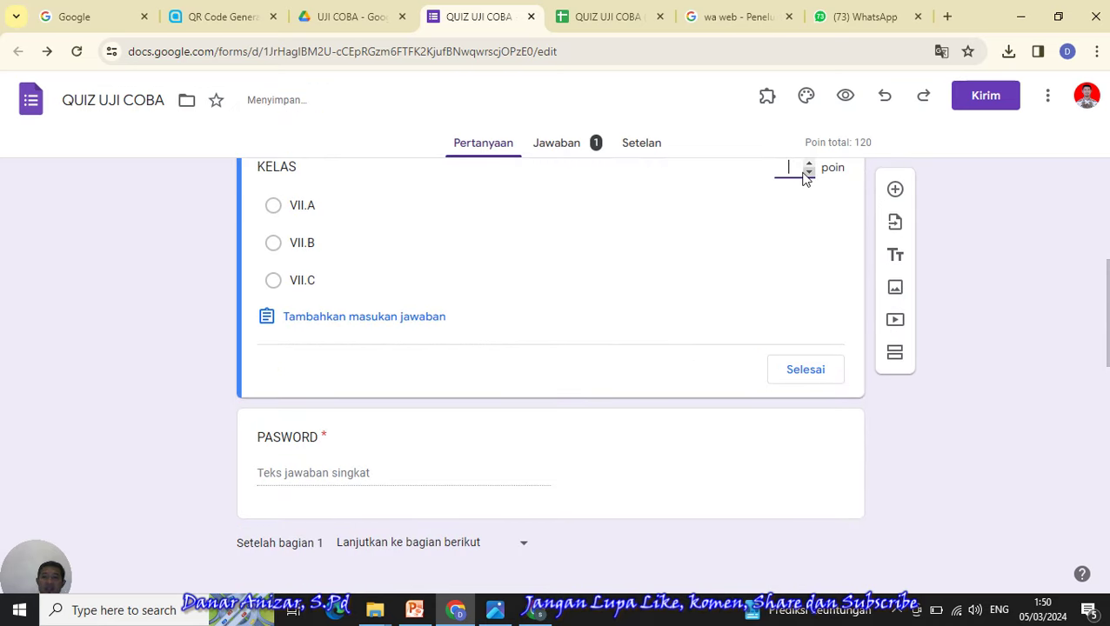
click(806, 371)
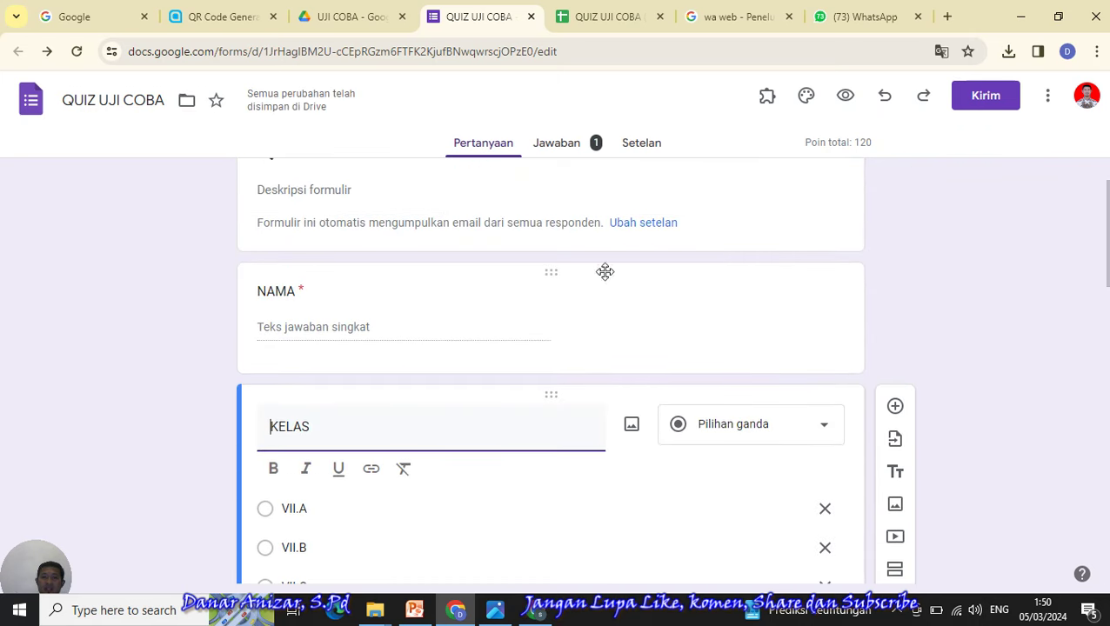
click(602, 273)
click(316, 461)
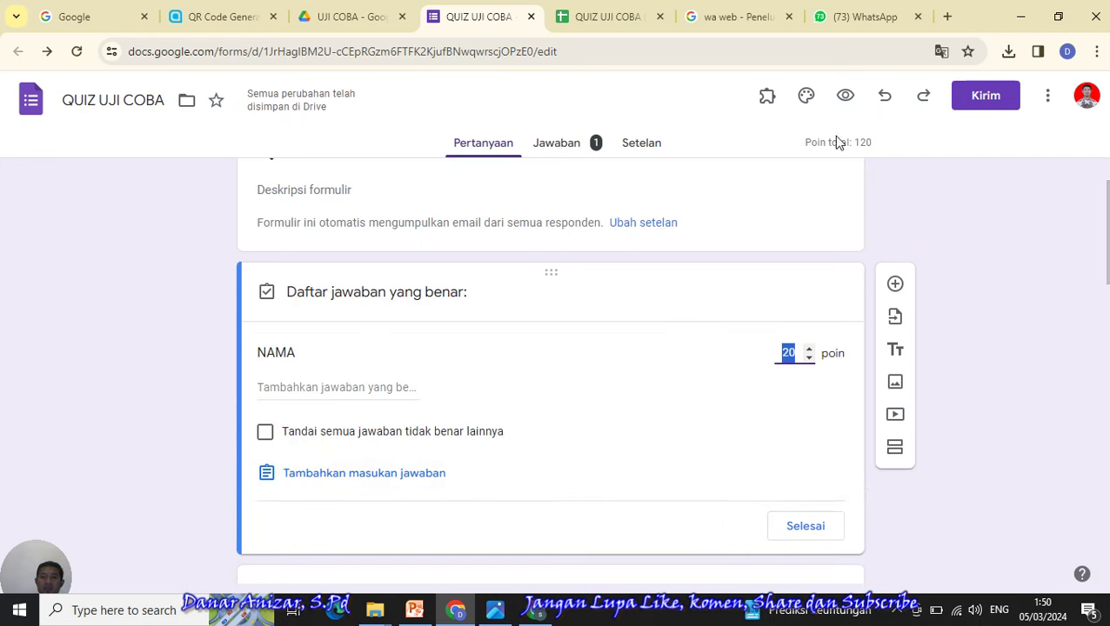
key(BackSpace)
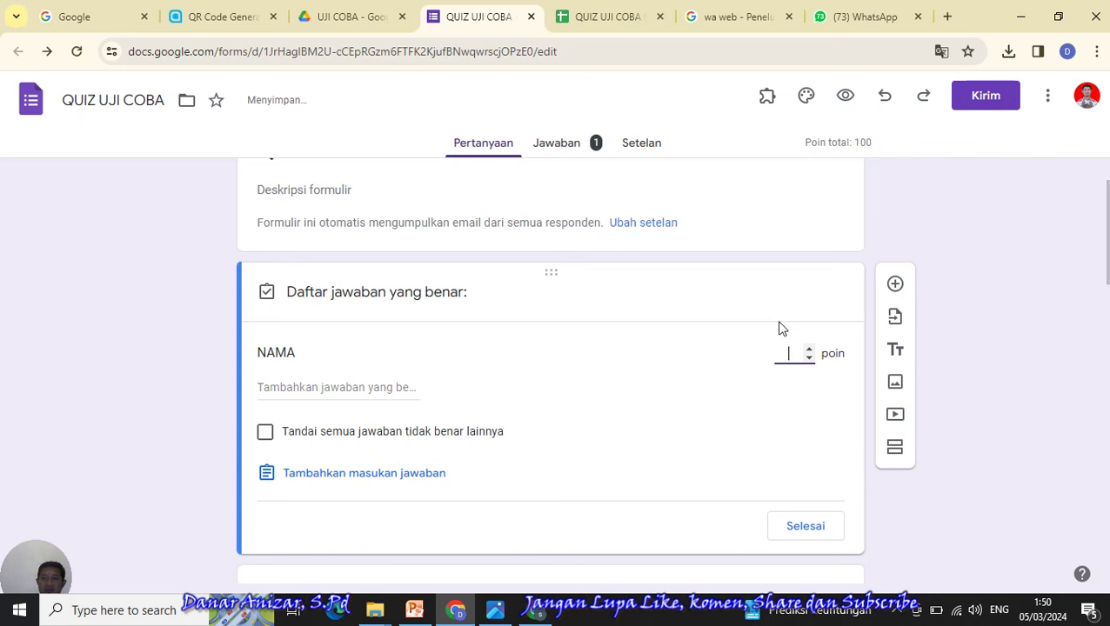
click(816, 527)
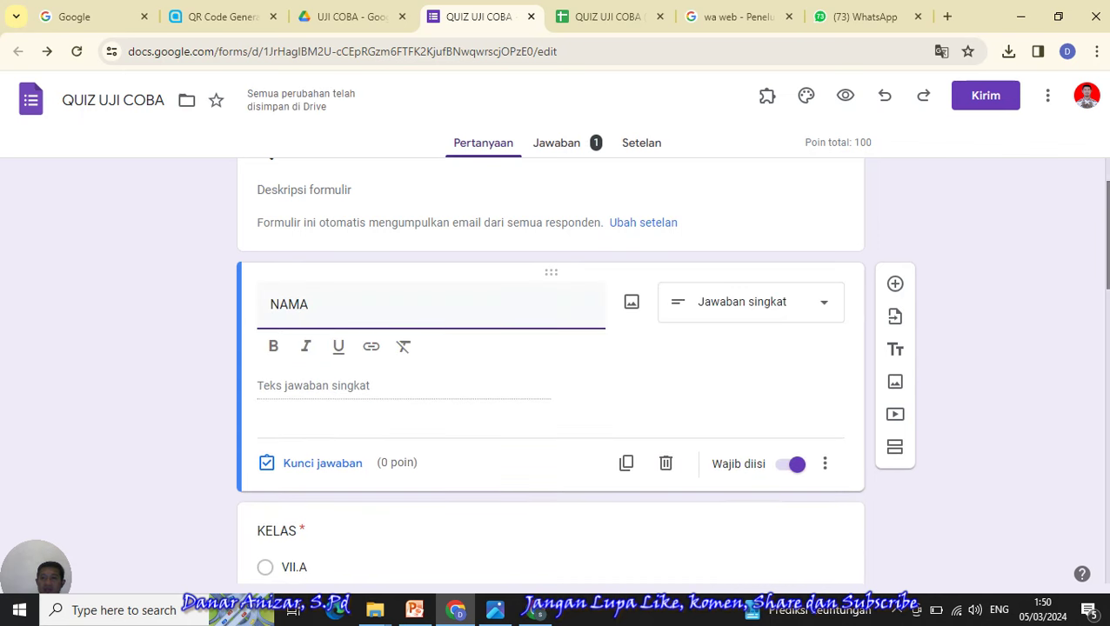
- Re-inspect the PASWORD, KELAS and NAMA questions, then return to the student's browser window
scroll(551, 374, down, 5)
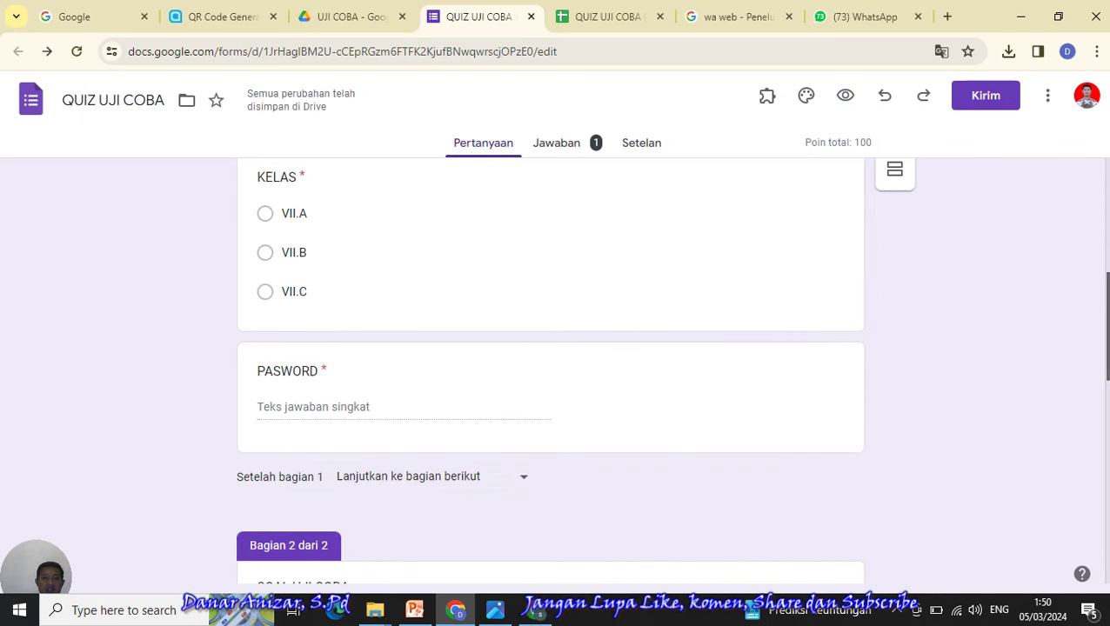
scroll(574, 364, down, 1)
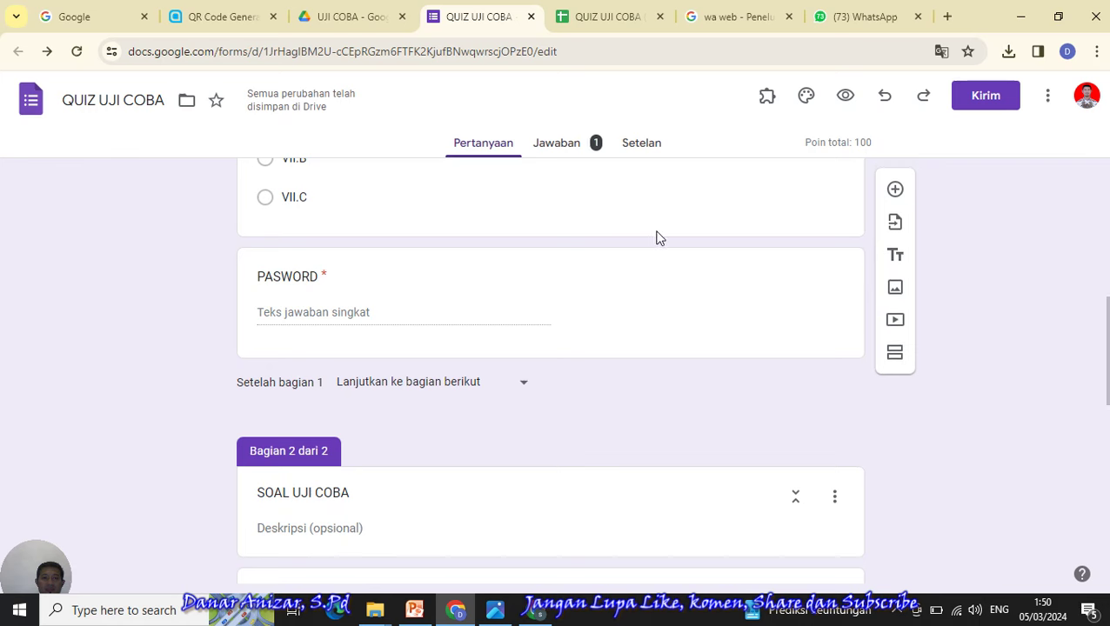
click(615, 266)
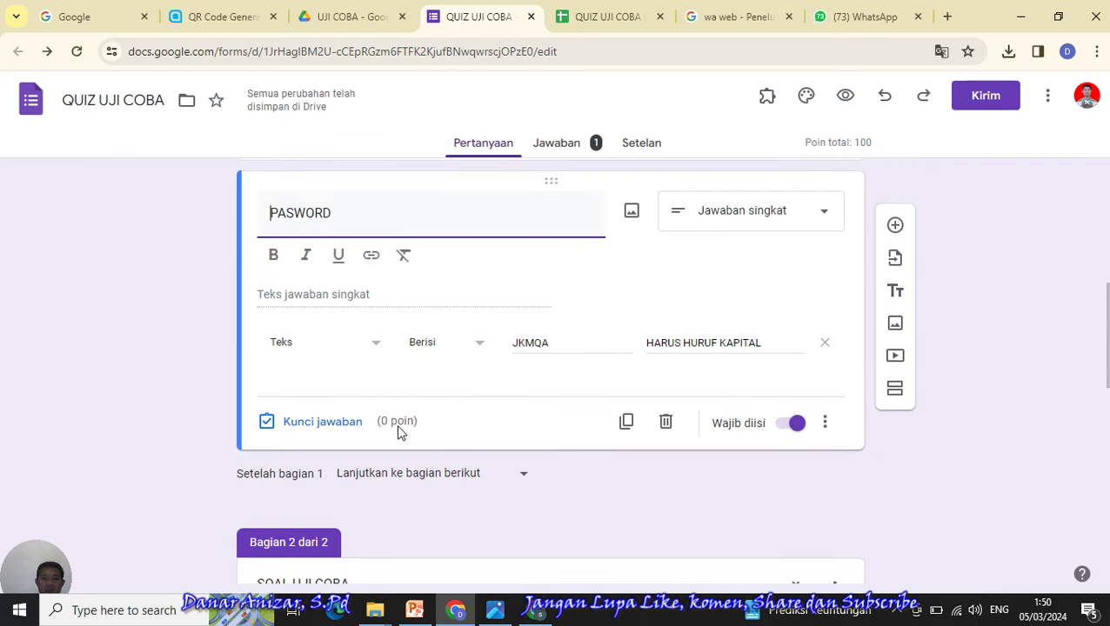
scroll(574, 345, up, 3)
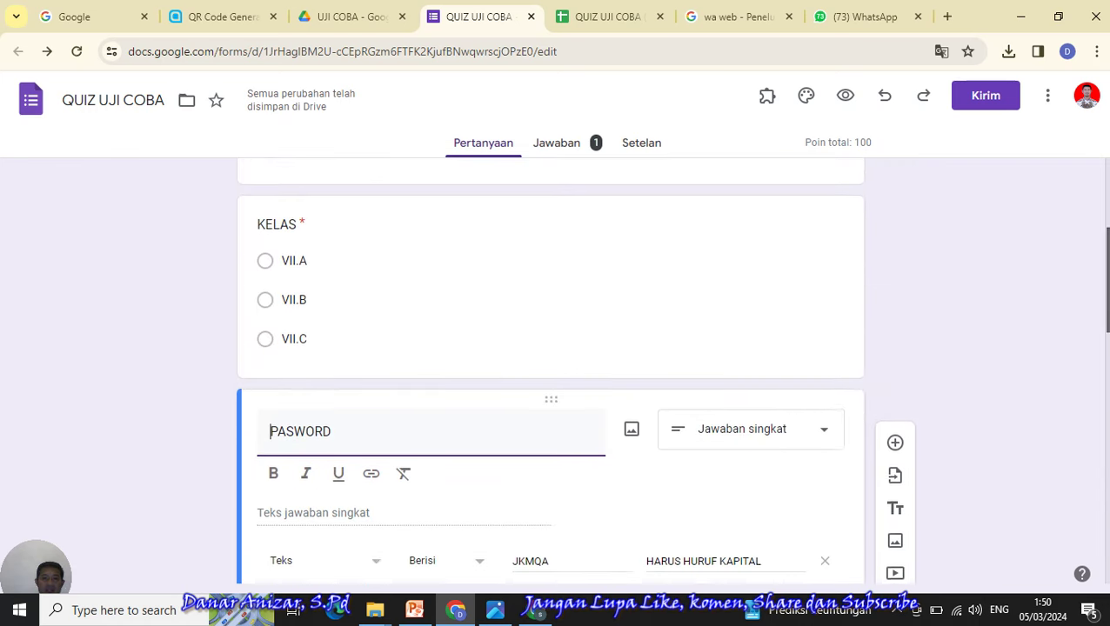
click(558, 323)
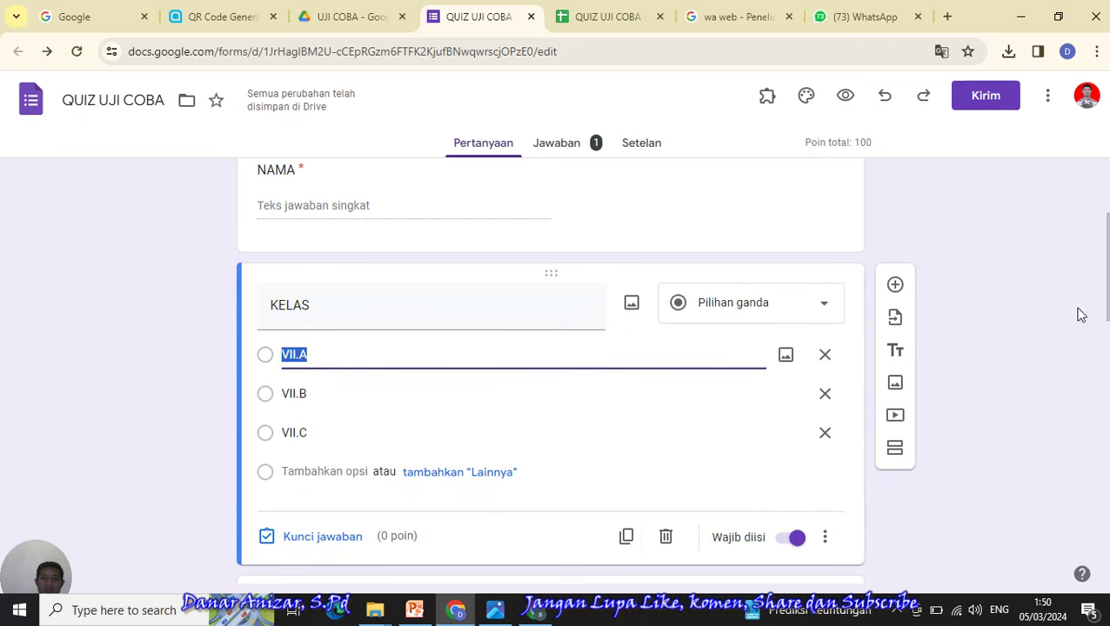
scroll(1100, 287, up, 1)
scroll(1098, 296, up, 2)
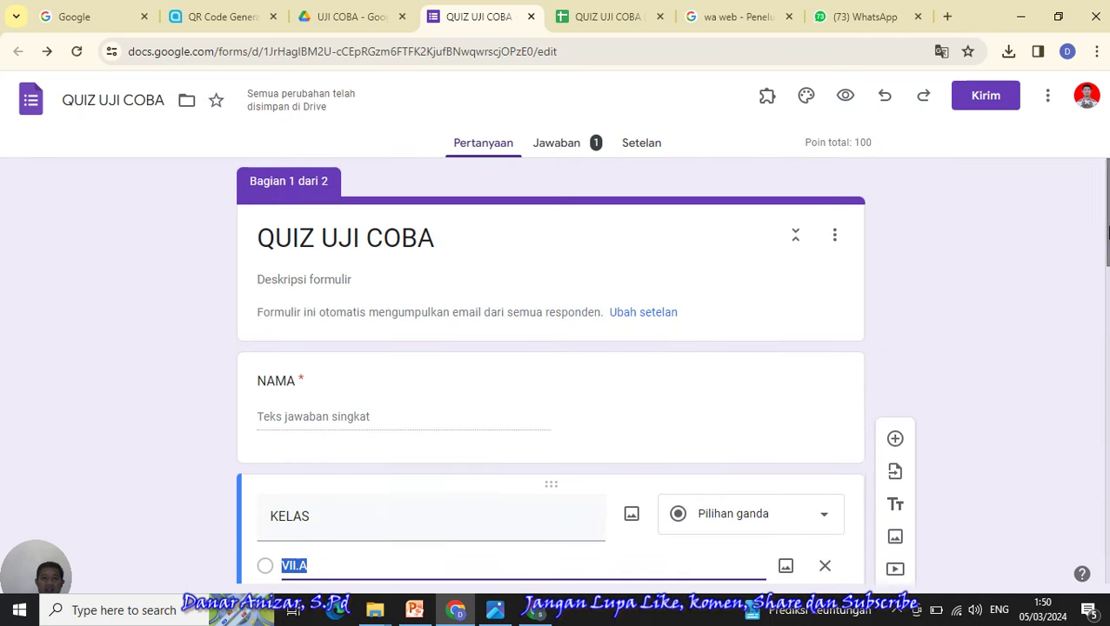
click(637, 362)
scroll(1098, 299, down, 2)
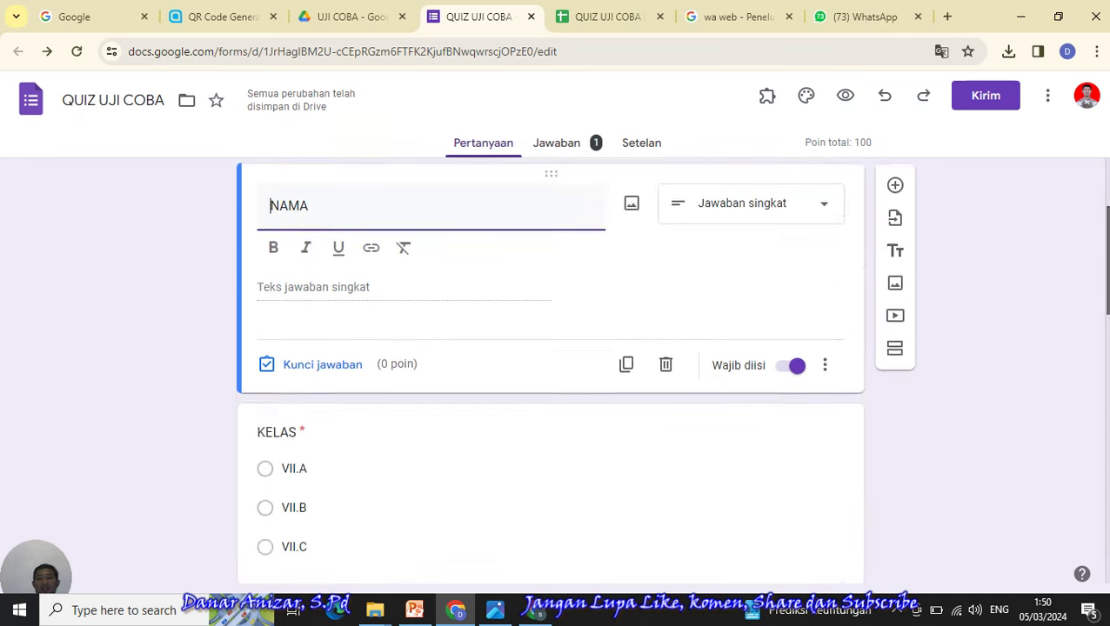
scroll(1098, 299, up, 2)
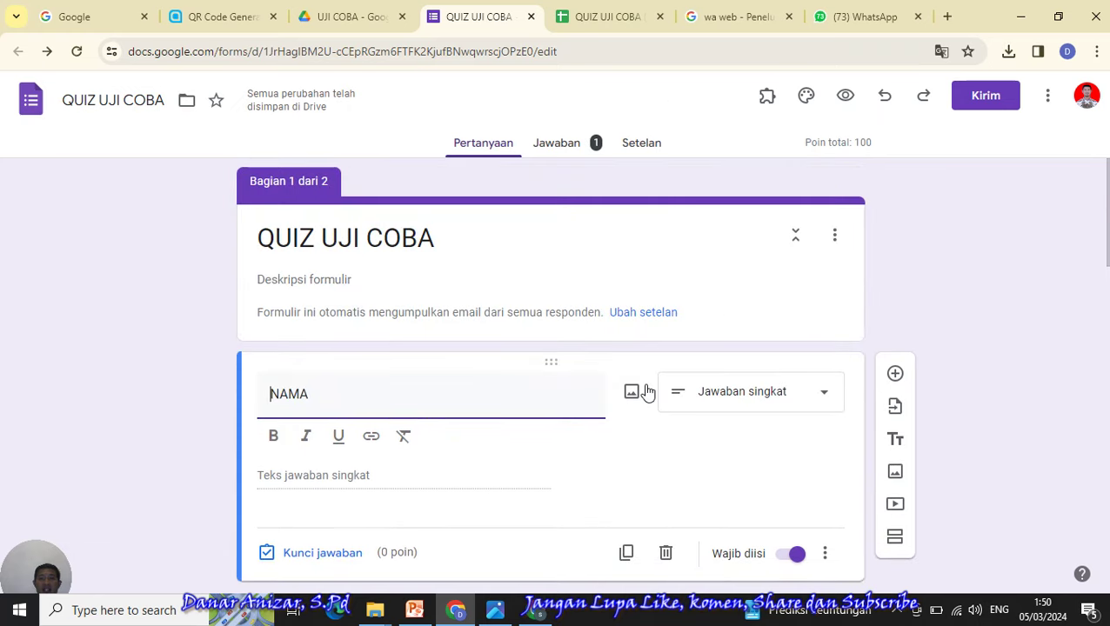
click(540, 616)
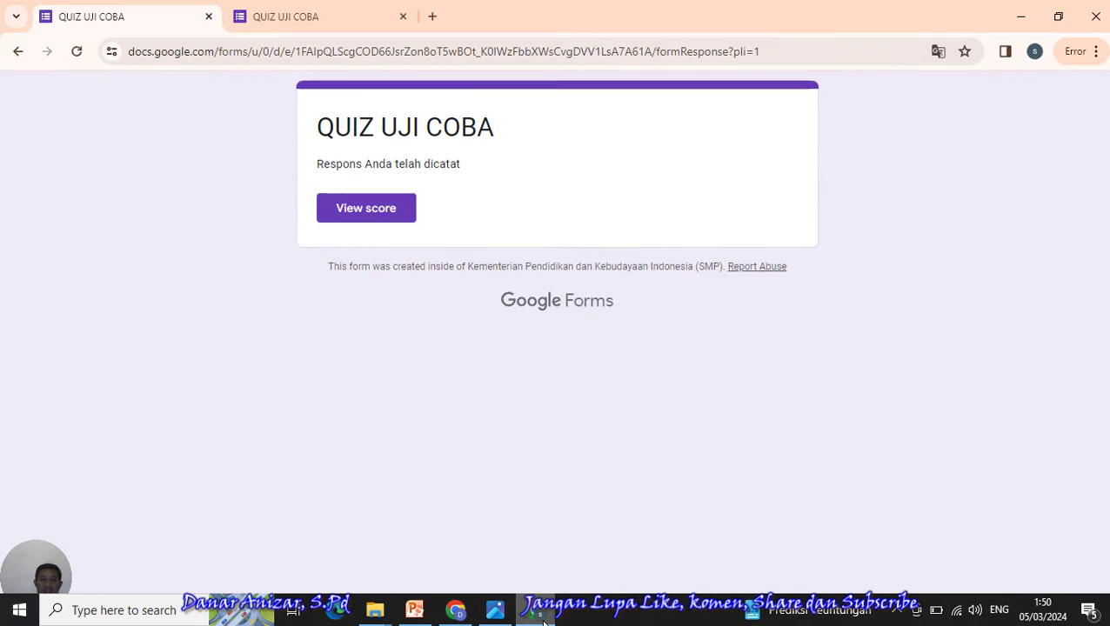
- Start a new response recording the email, with the student's name, class VII.B and the password
click(19, 52)
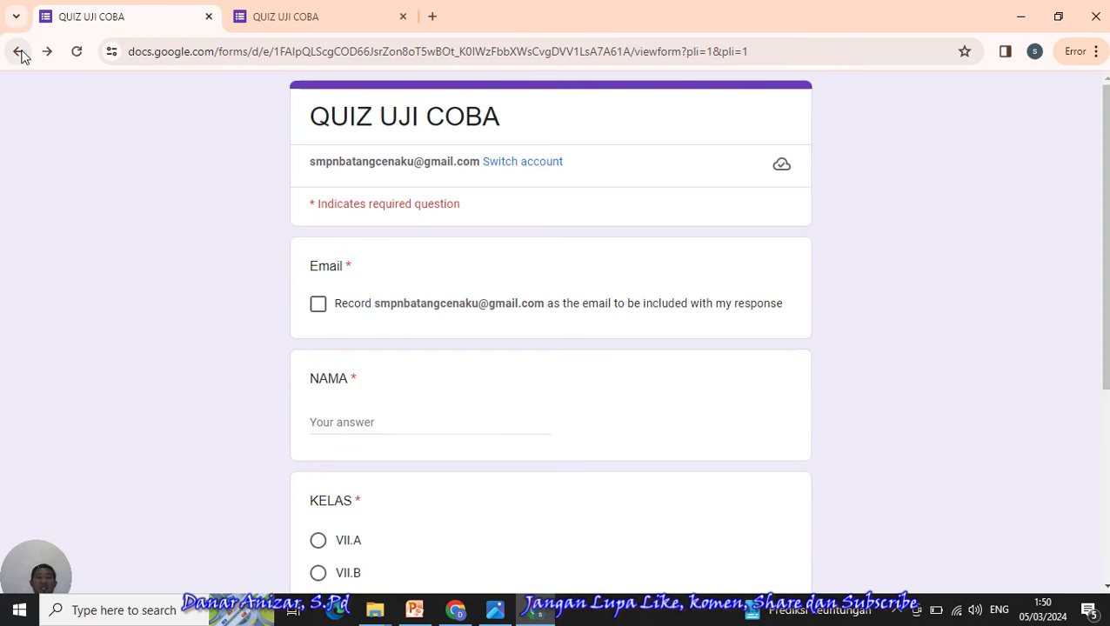
click(320, 306)
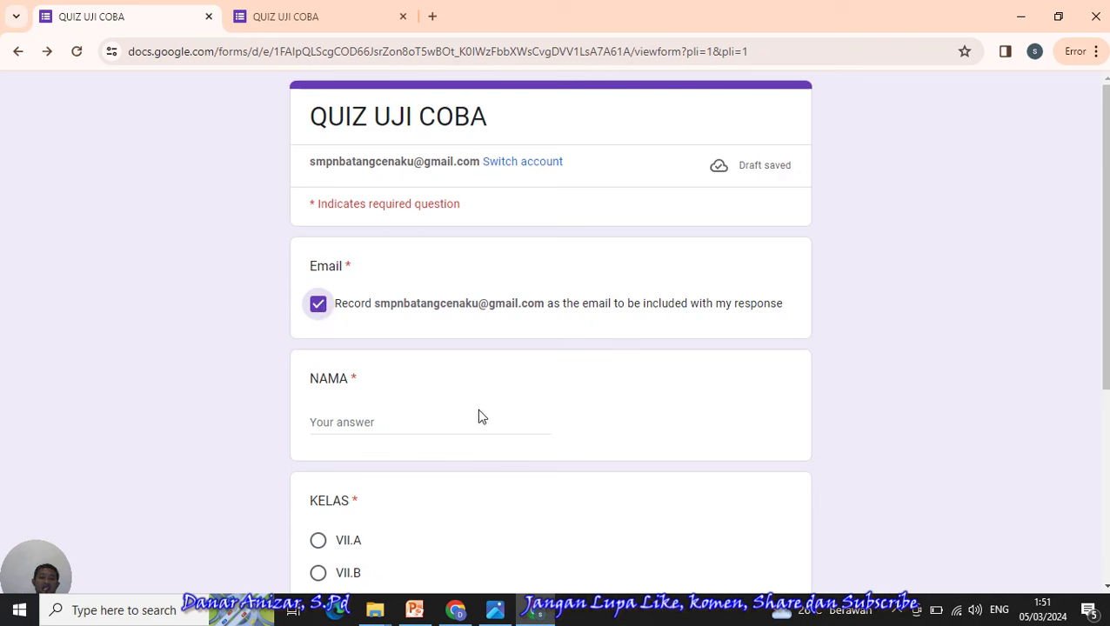
click(378, 423)
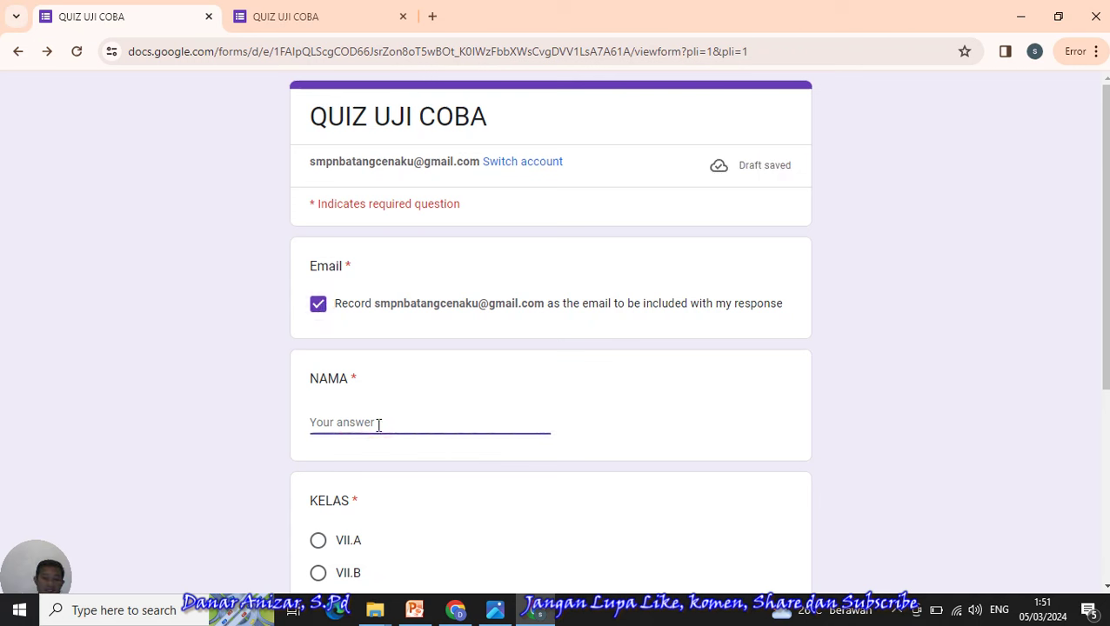
text(BUDI)
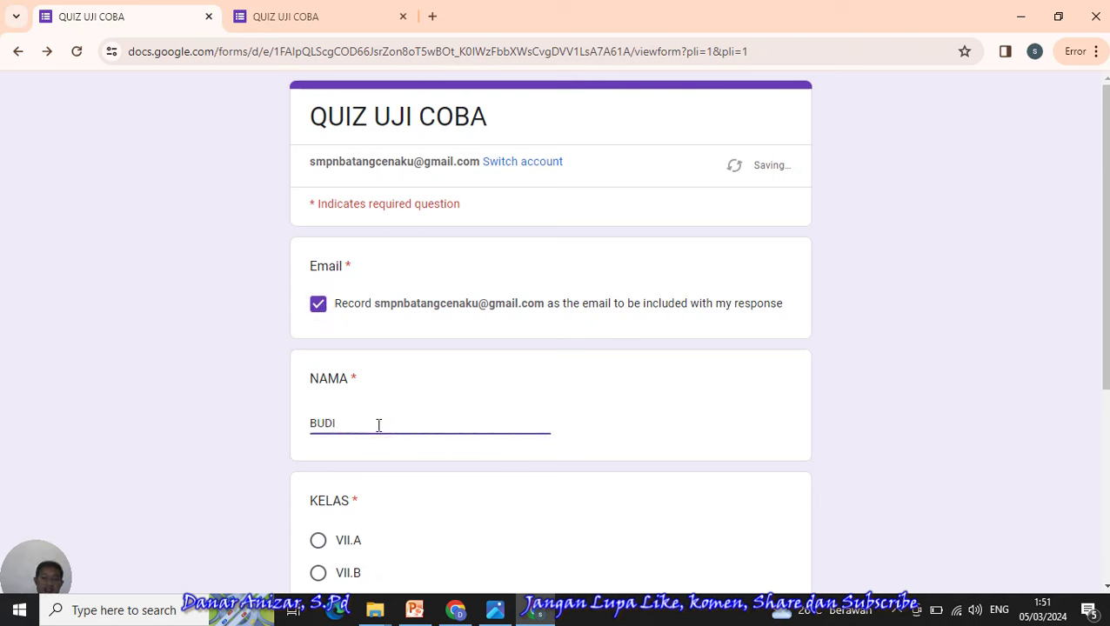
click(318, 574)
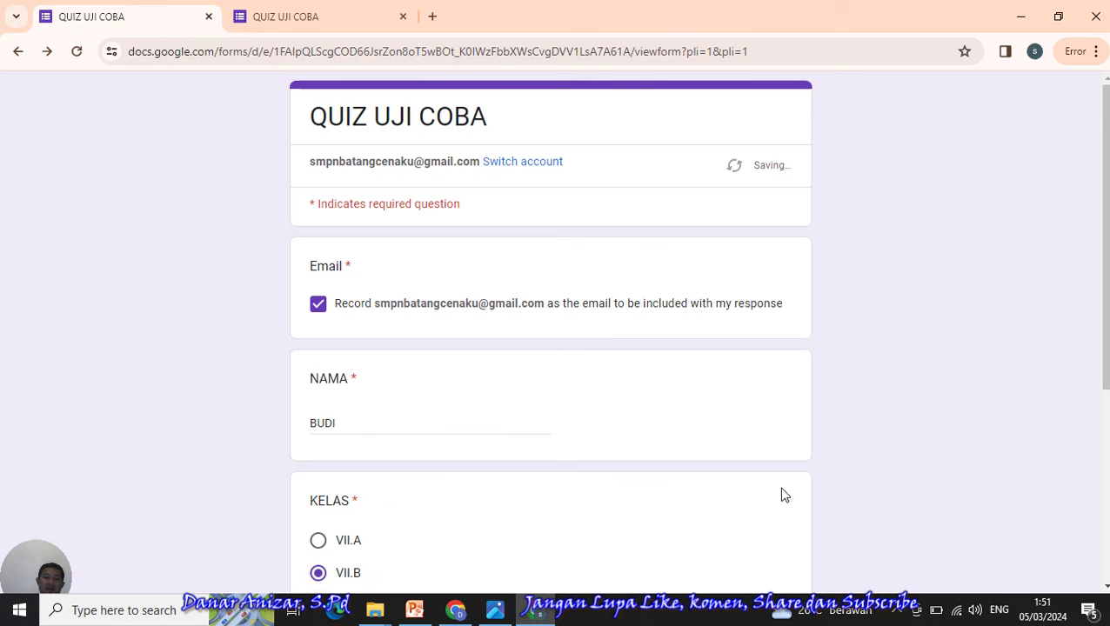
scroll(498, 436, down, 4)
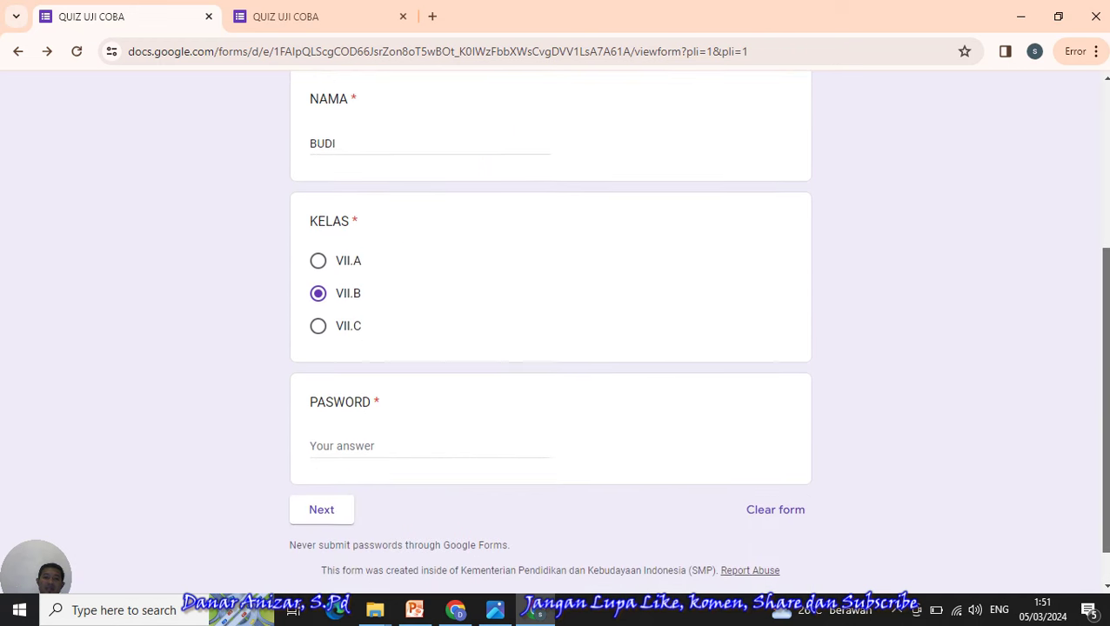
click(375, 440)
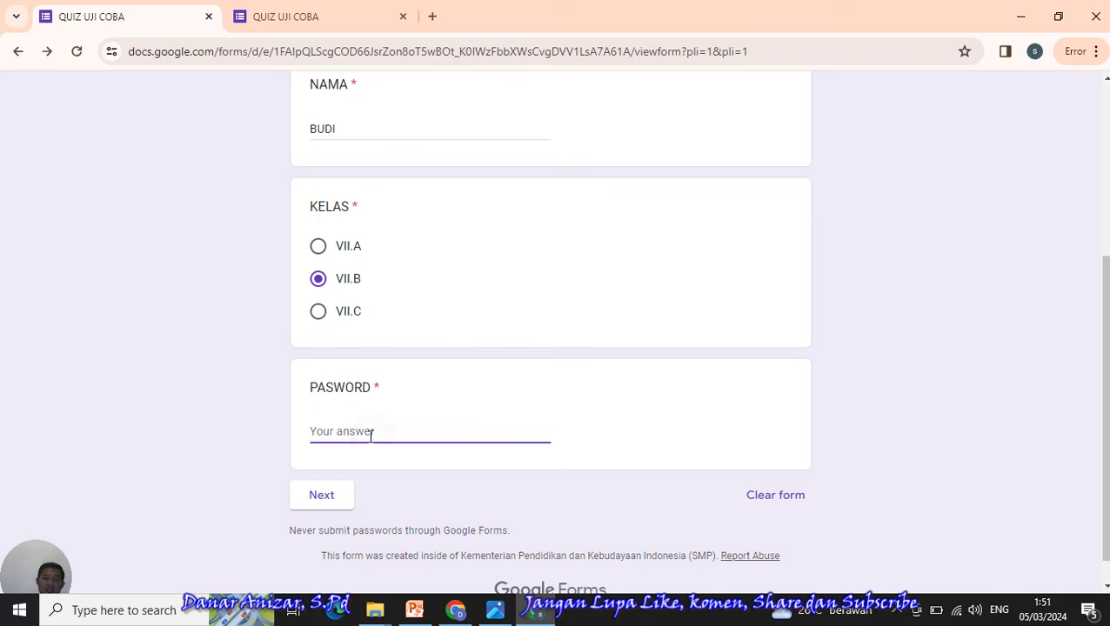
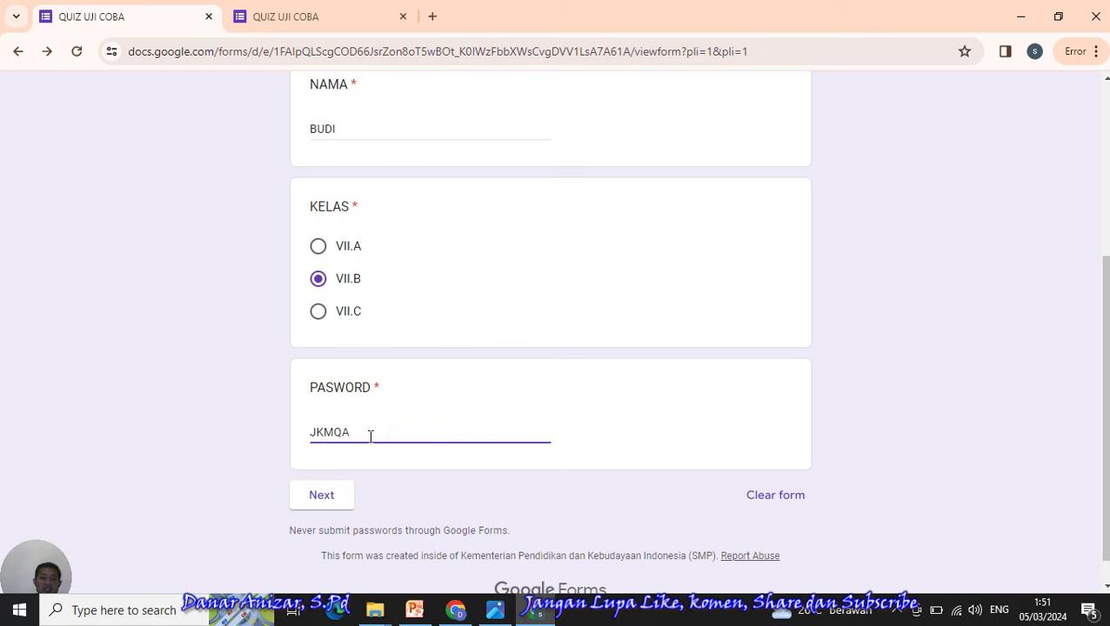
- On the questions page, choose B for question 10 and A for Pancasila, and submit
click(321, 495)
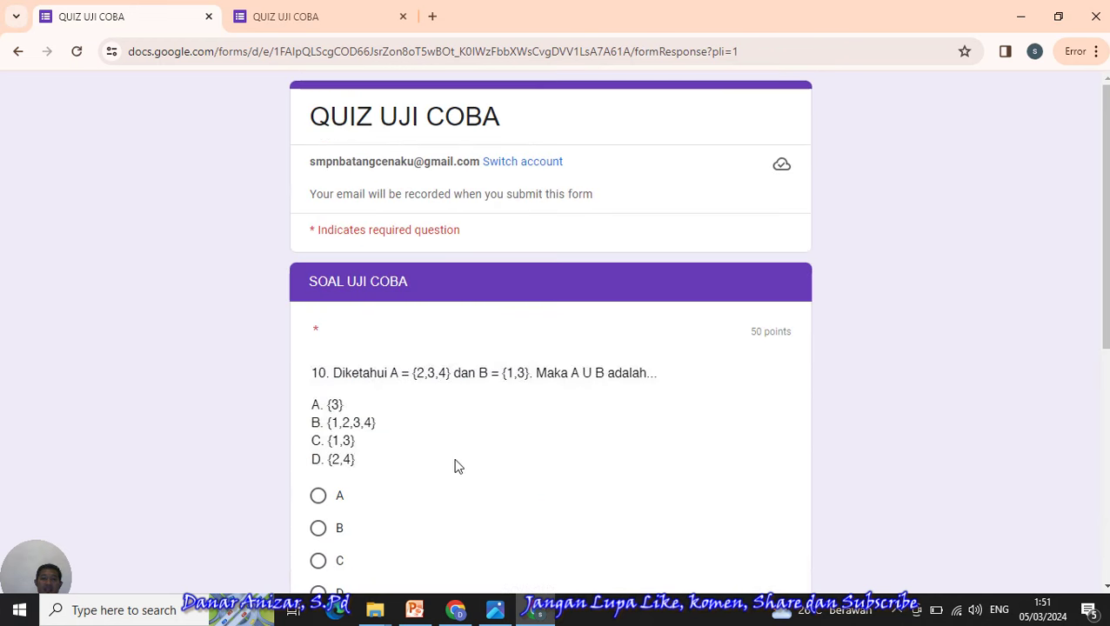
click(320, 528)
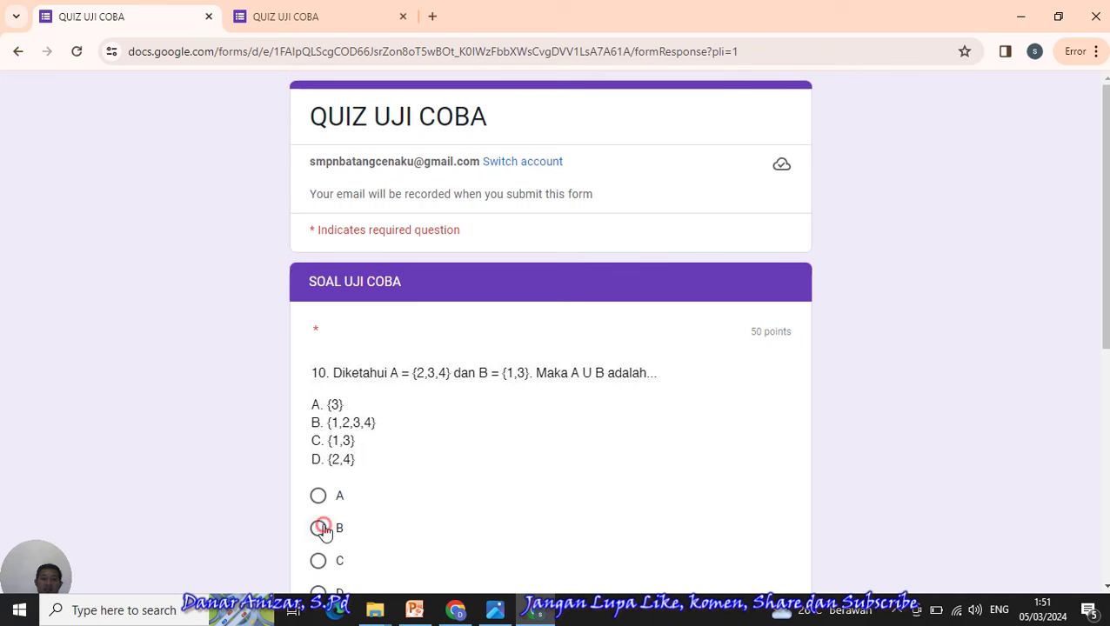
scroll(664, 468, down, 1)
scroll(643, 490, down, 3)
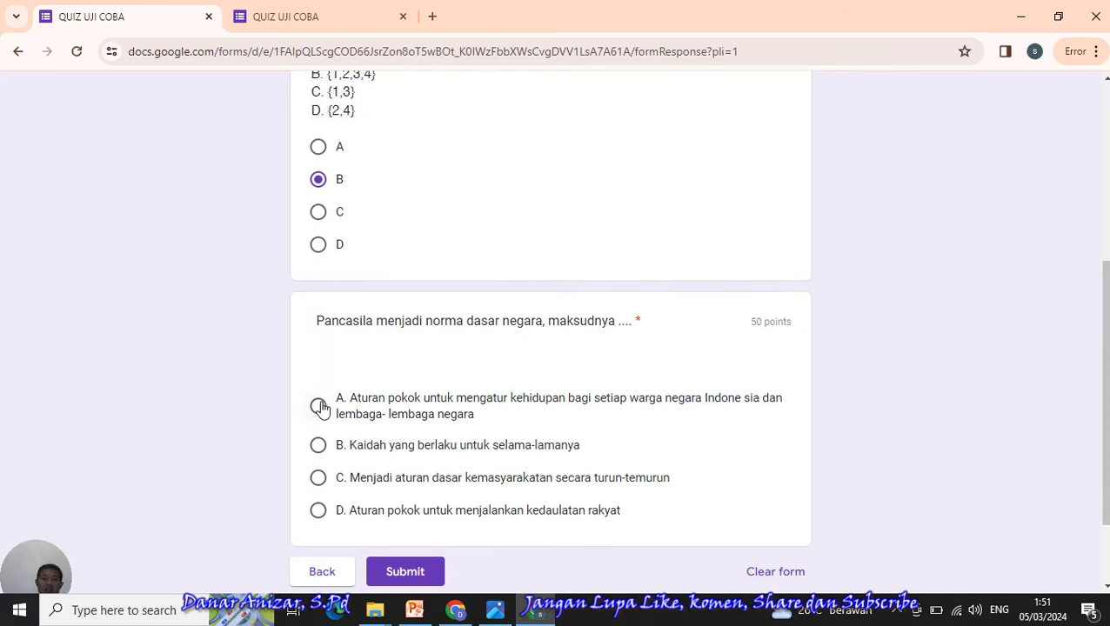
click(318, 405)
scroll(550, 330, down, 2)
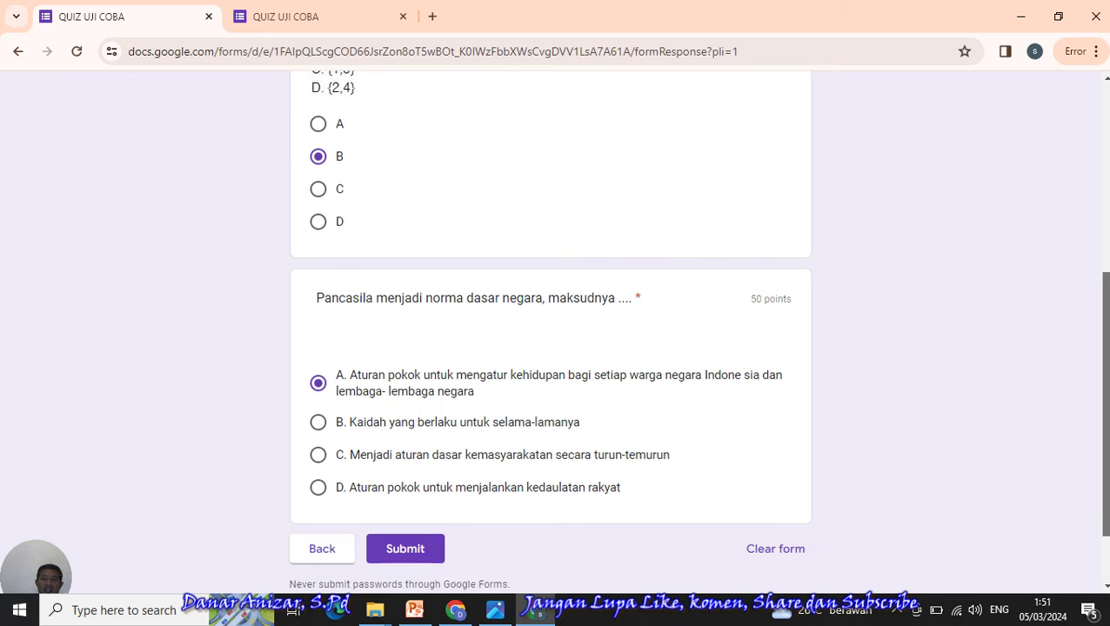
click(414, 470)
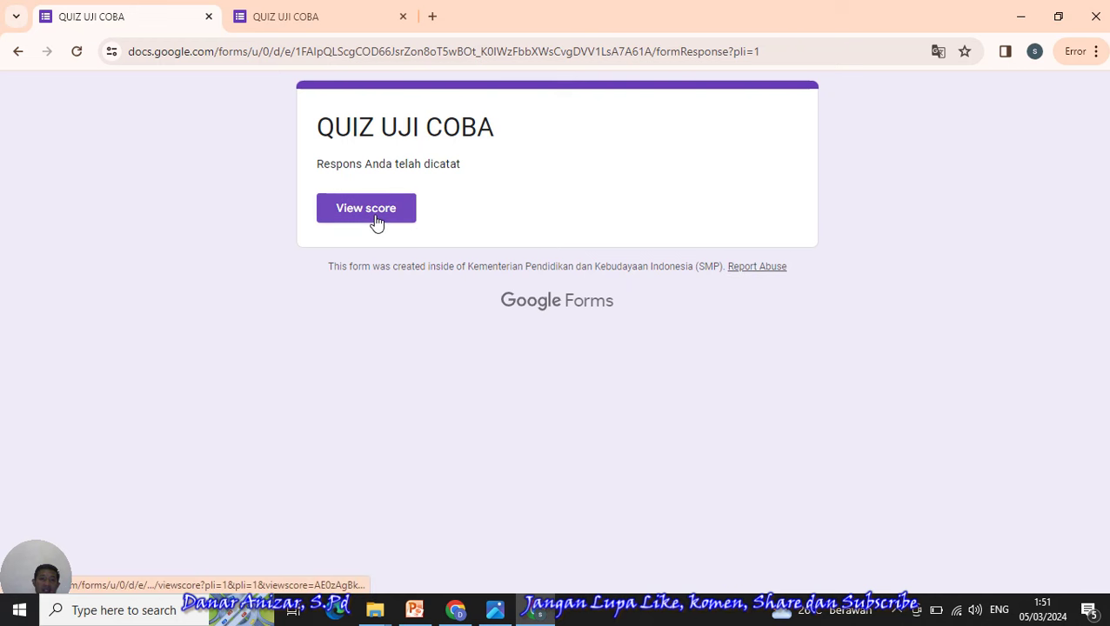
- Close the first score page, view the second student's 100/100 score, and return to the editor
click(293, 22)
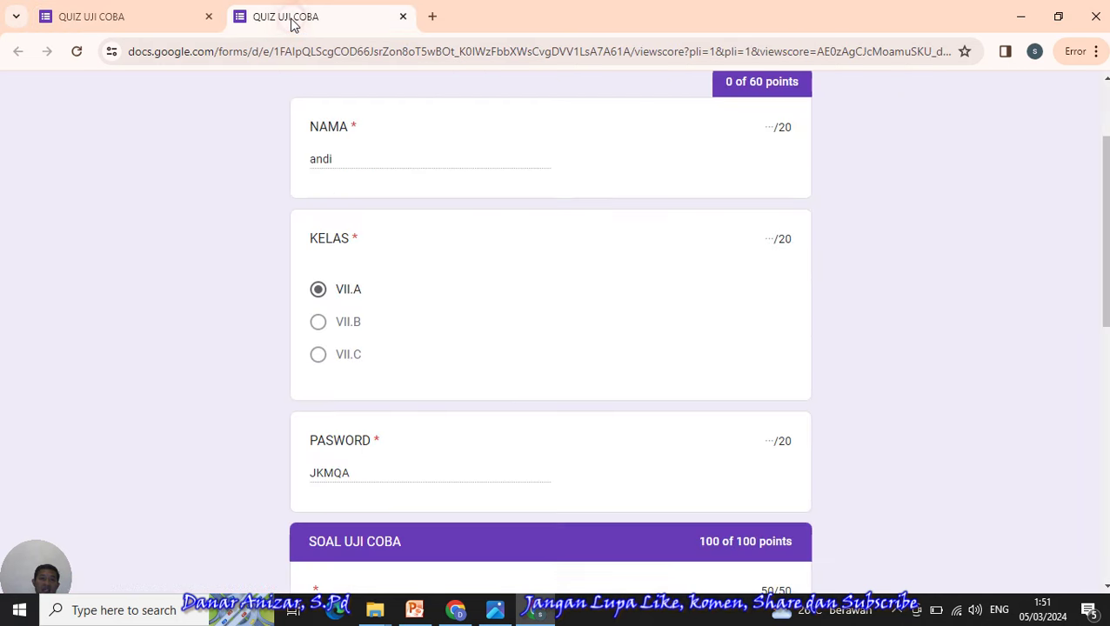
click(402, 16)
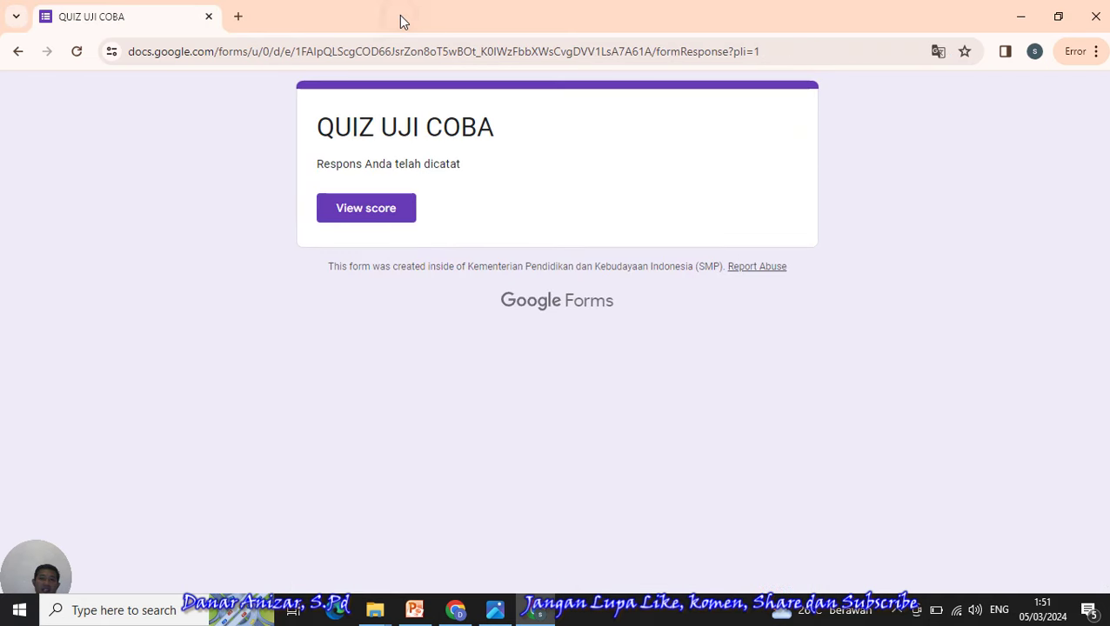
click(368, 219)
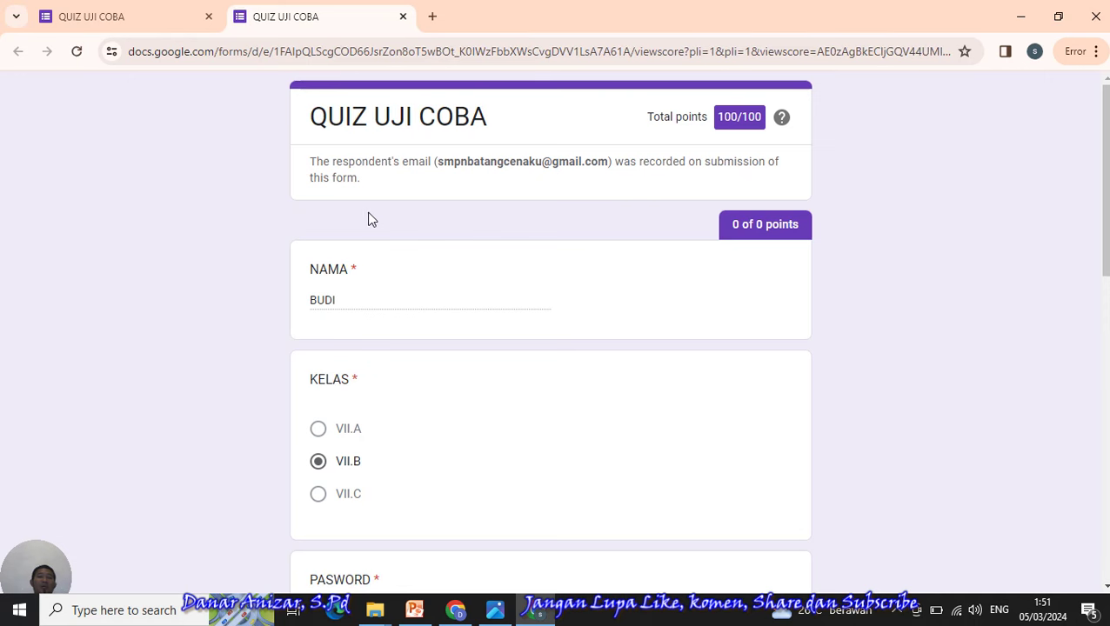
click(148, 17)
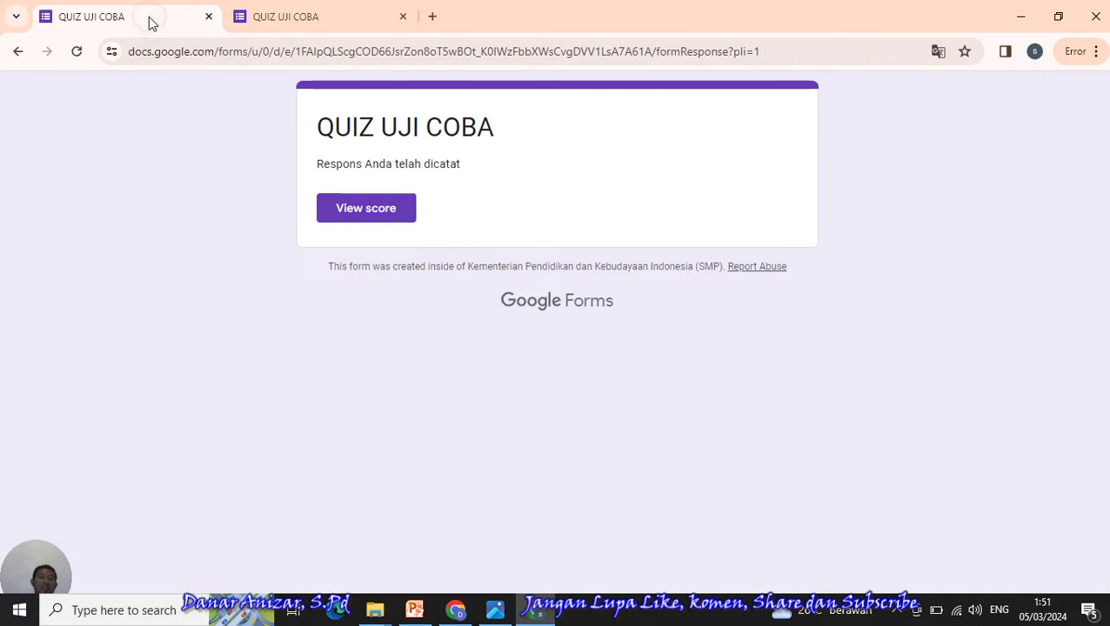
click(458, 610)
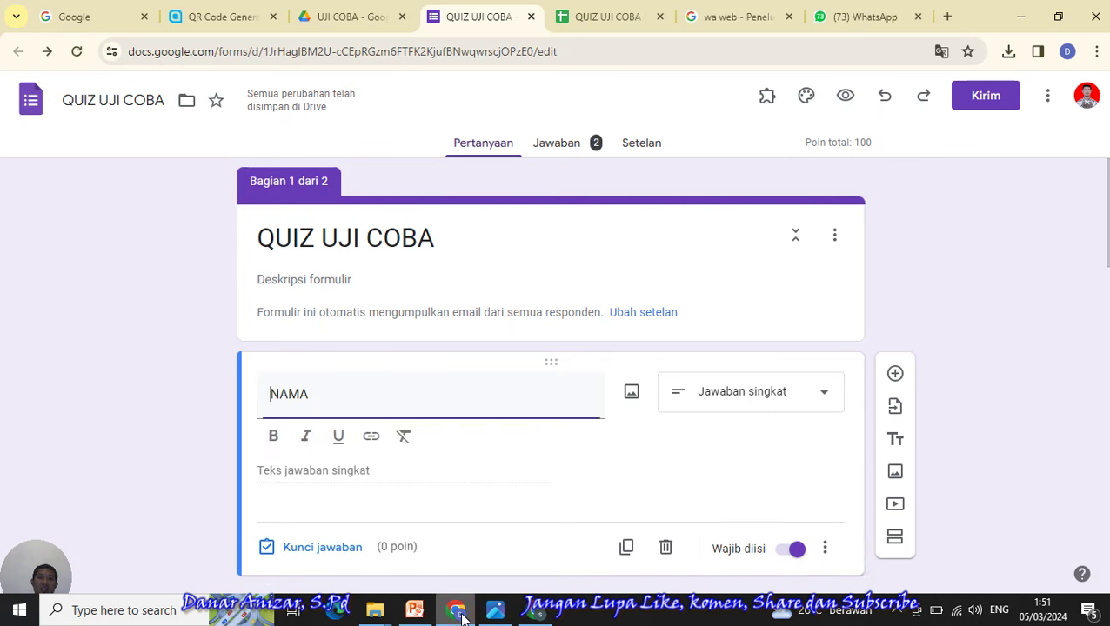
- Open the Jawaban tab and dismiss the tip to see 2 responses averaging 100/100
click(564, 148)
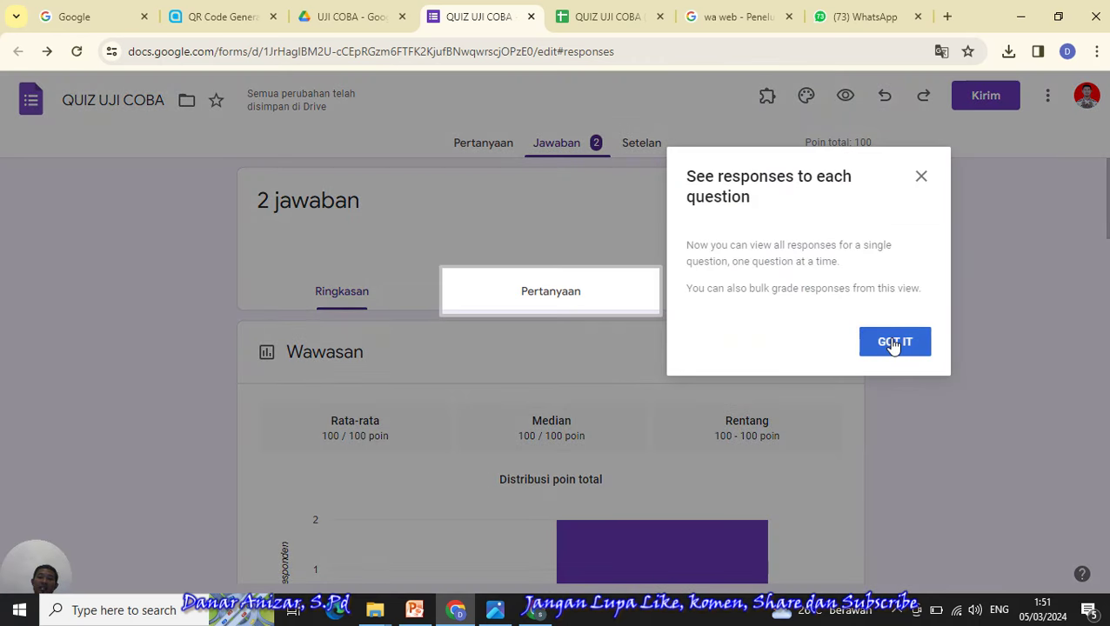
click(893, 343)
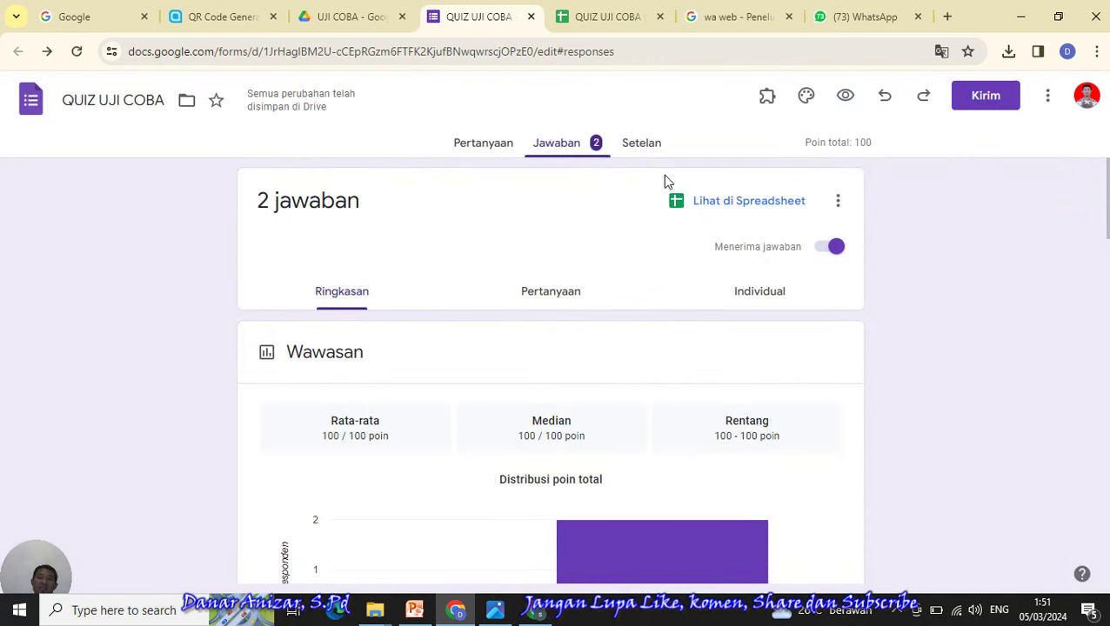
- Give anyone with the link Pelihat access to QUIZ UJI COBA (Jawaban) and copy the link
click(600, 17)
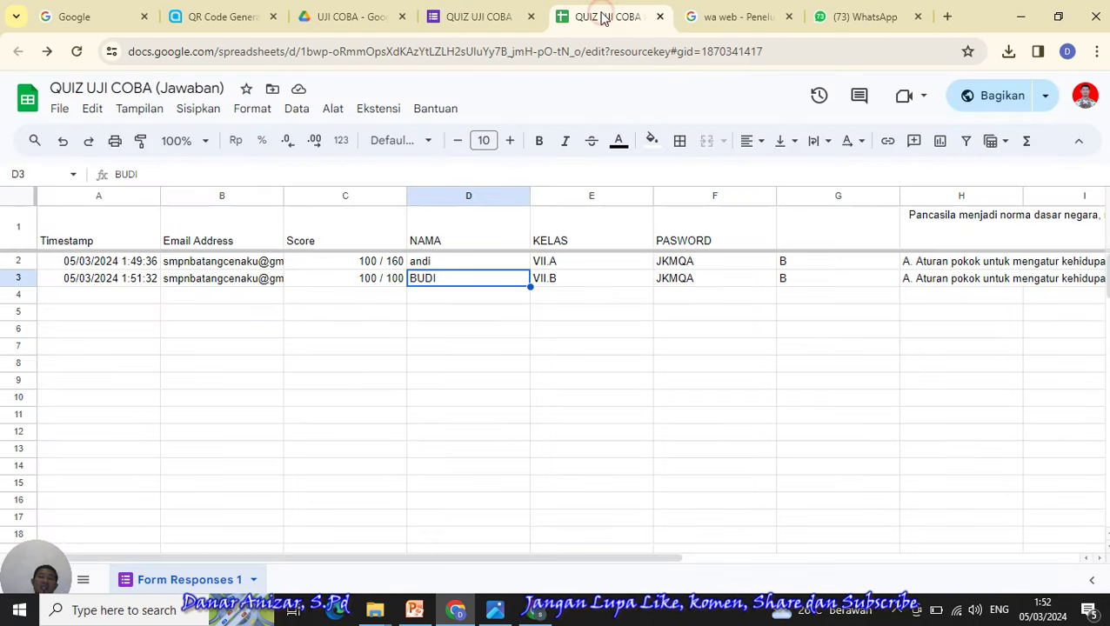
click(650, 332)
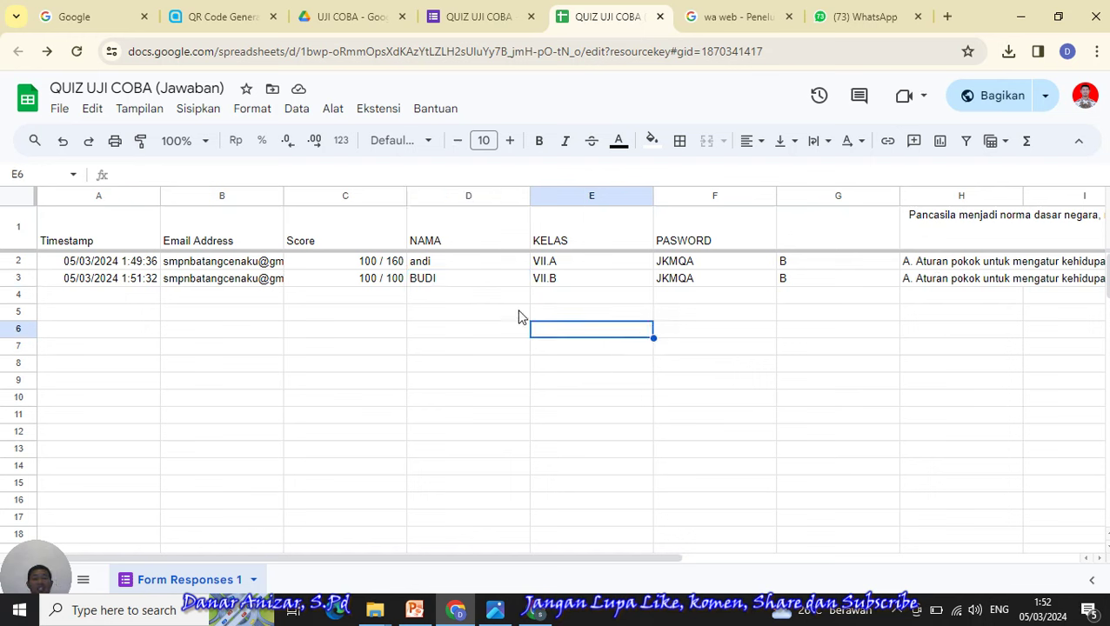
click(1005, 98)
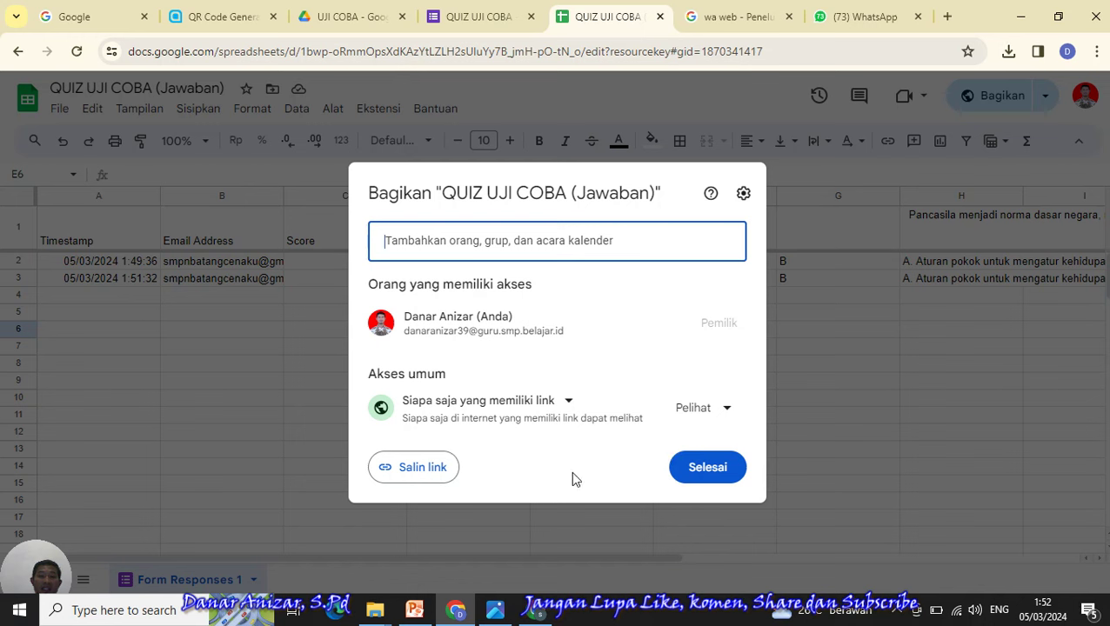
click(416, 474)
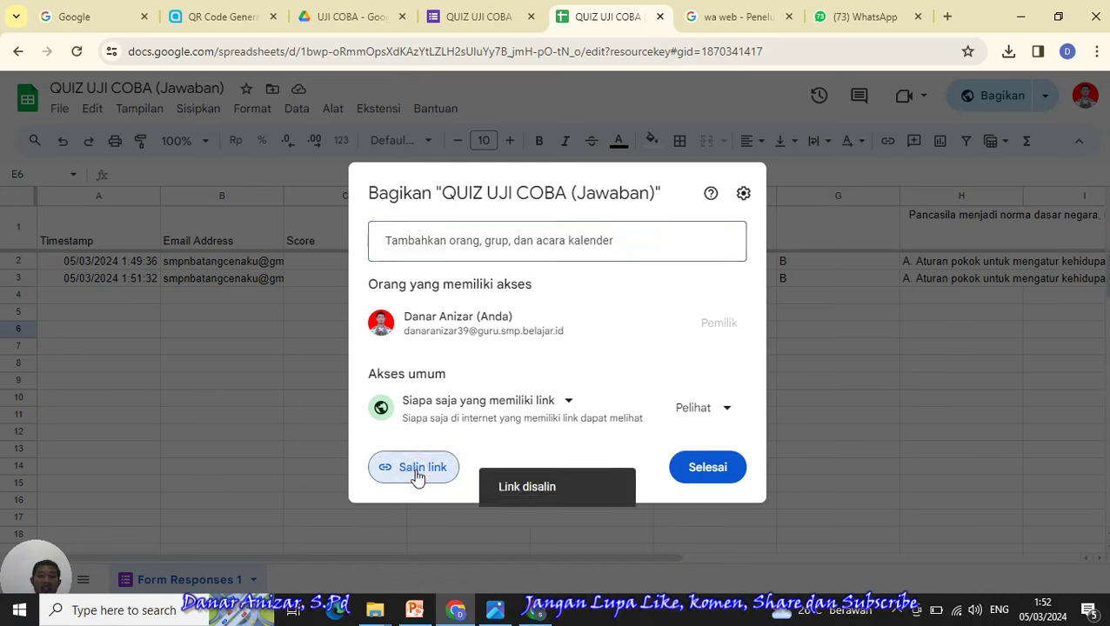
click(707, 468)
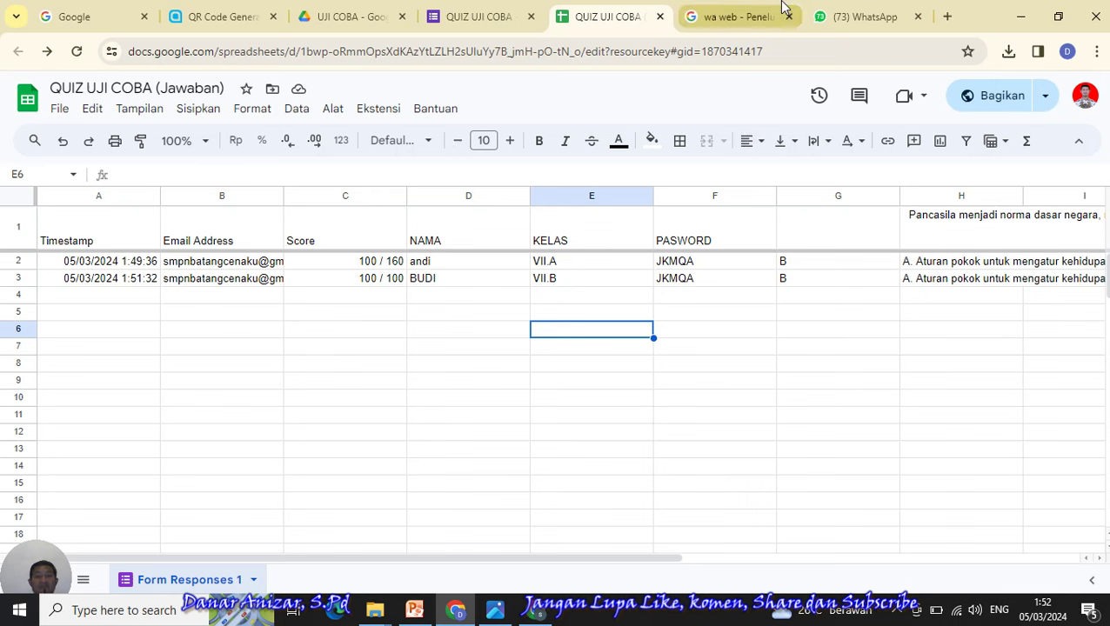
- Look over the Forms, Drive and Sheets tabs, then open the QR code image frame (2).png
click(479, 16)
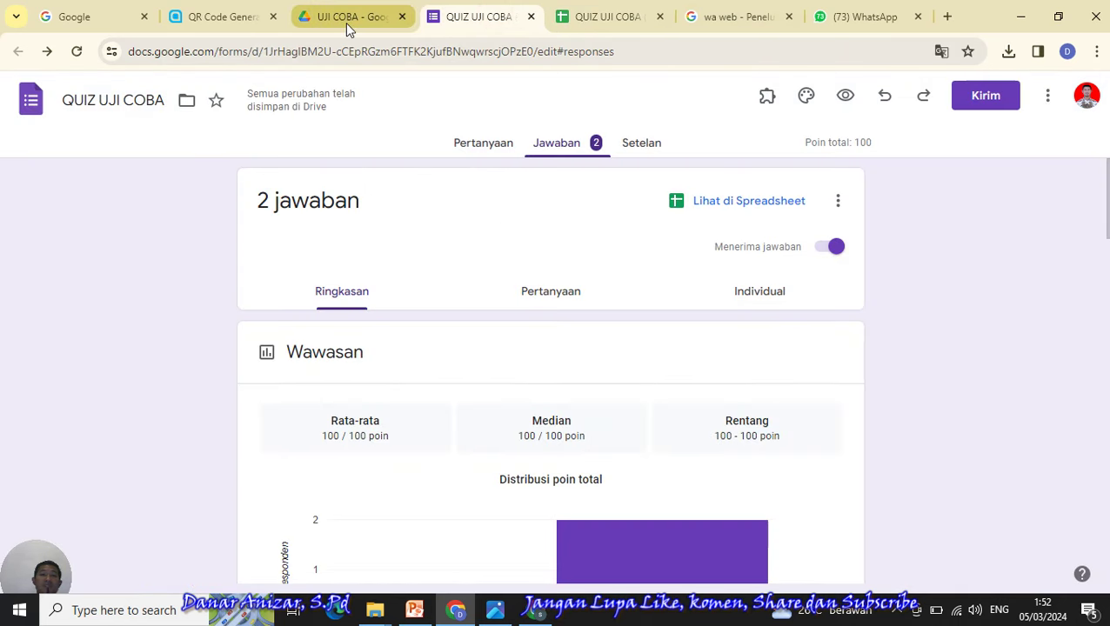
click(604, 20)
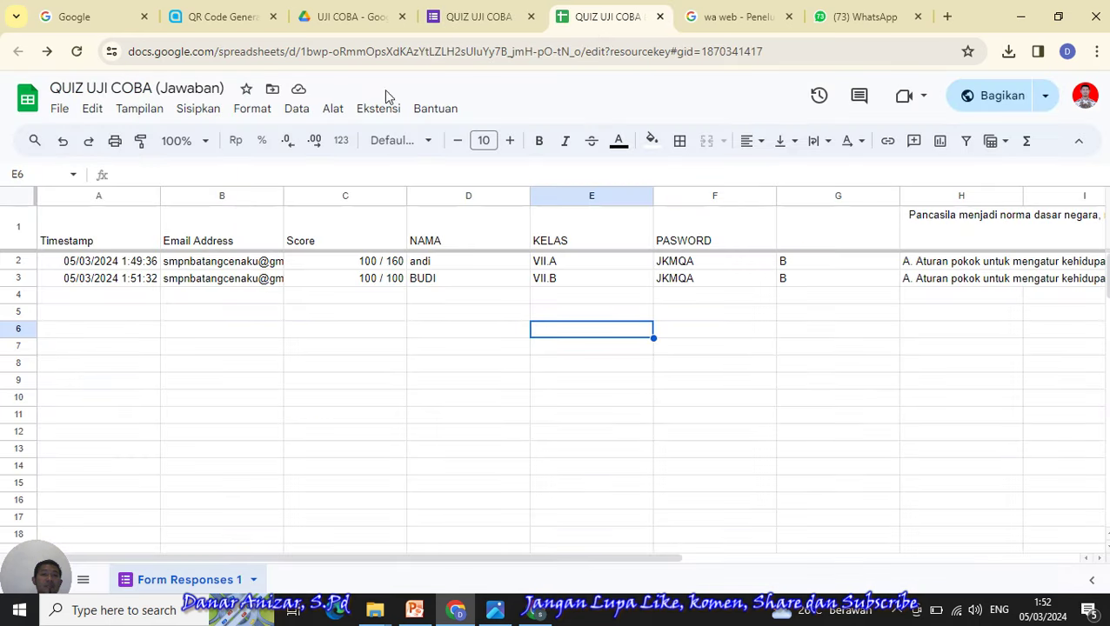
click(475, 19)
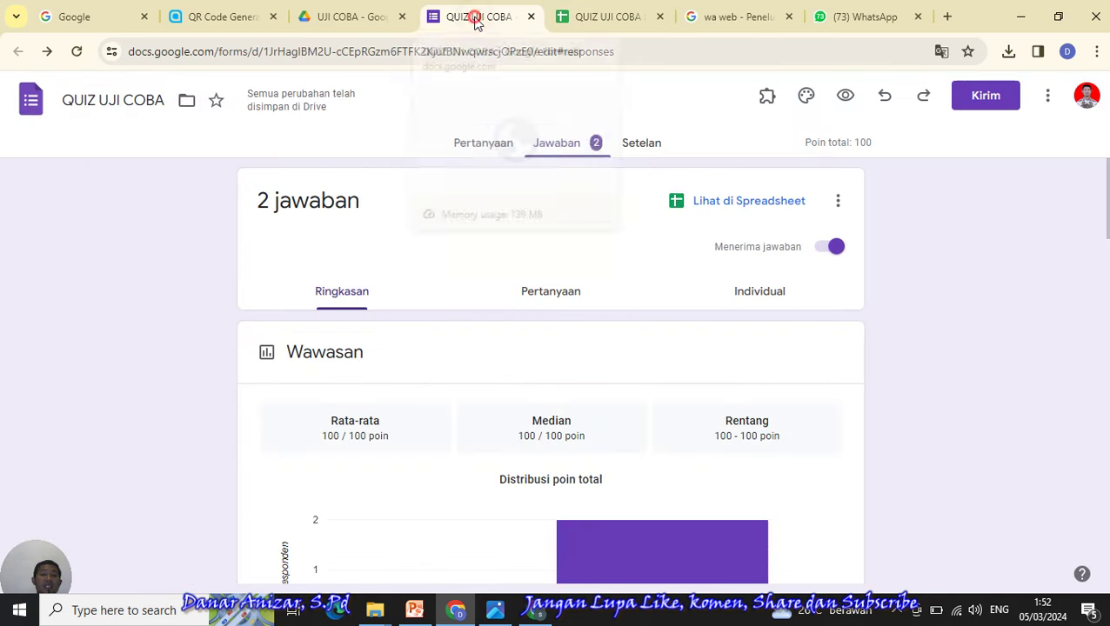
click(350, 19)
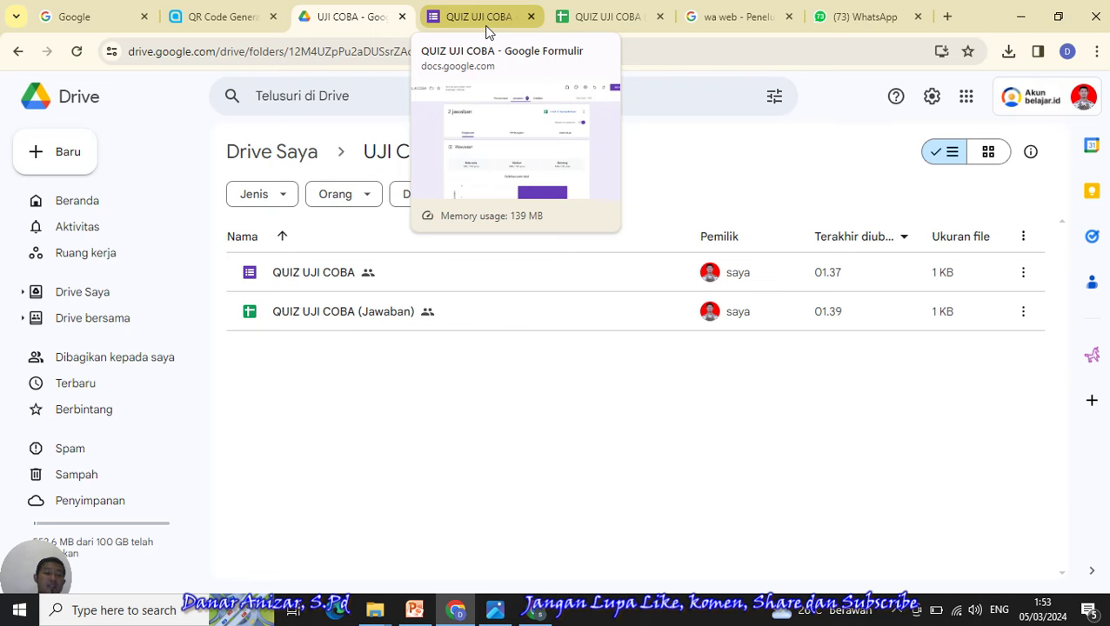
click(480, 17)
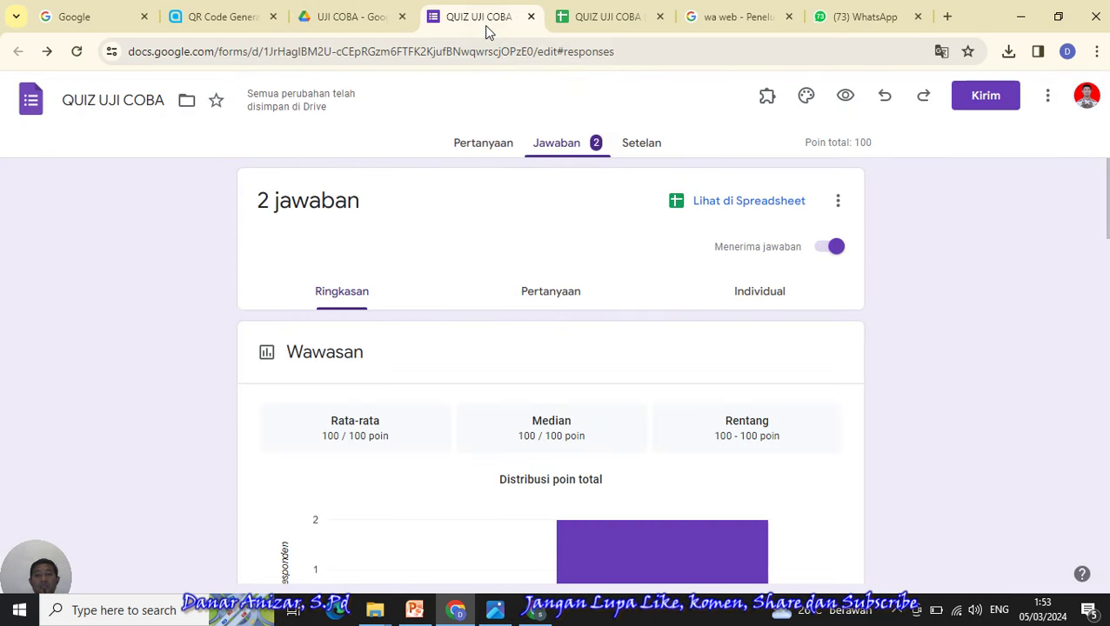
click(595, 20)
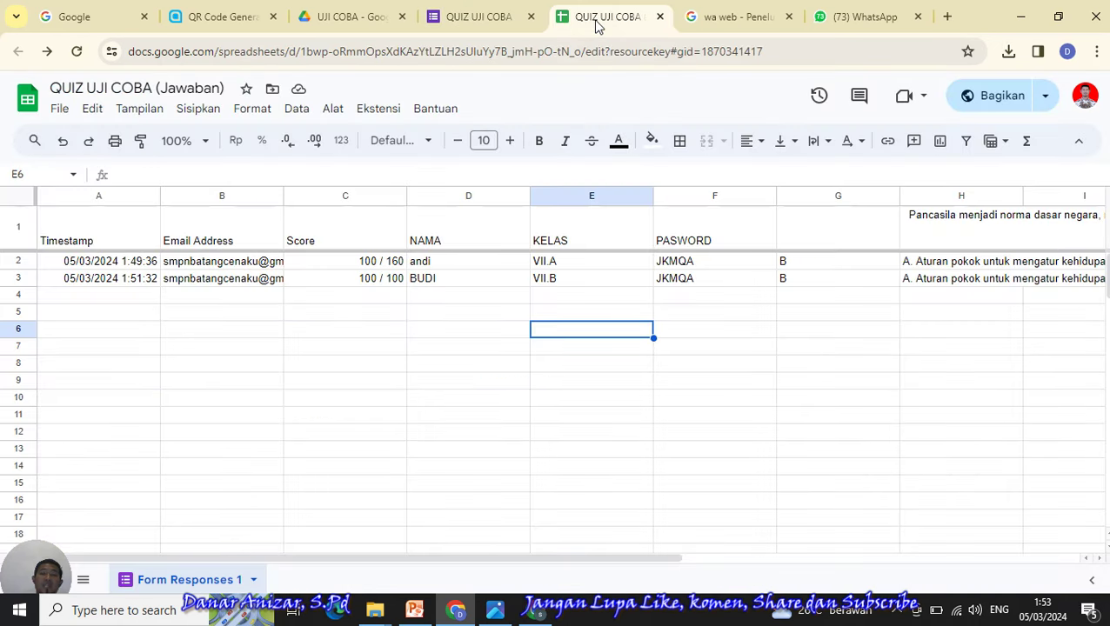
click(468, 25)
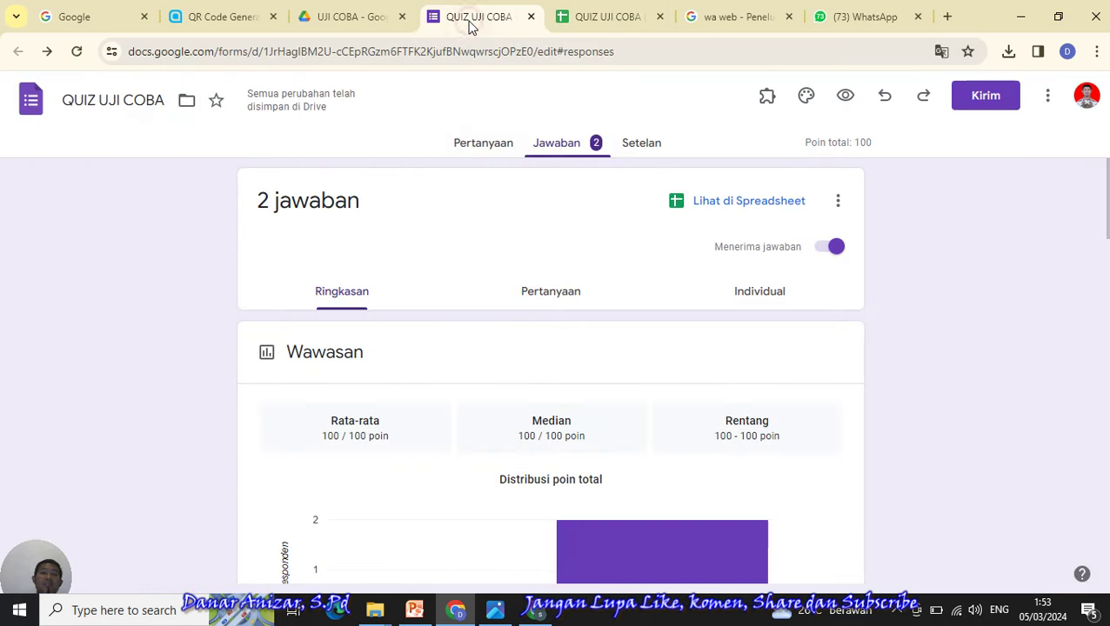
click(616, 21)
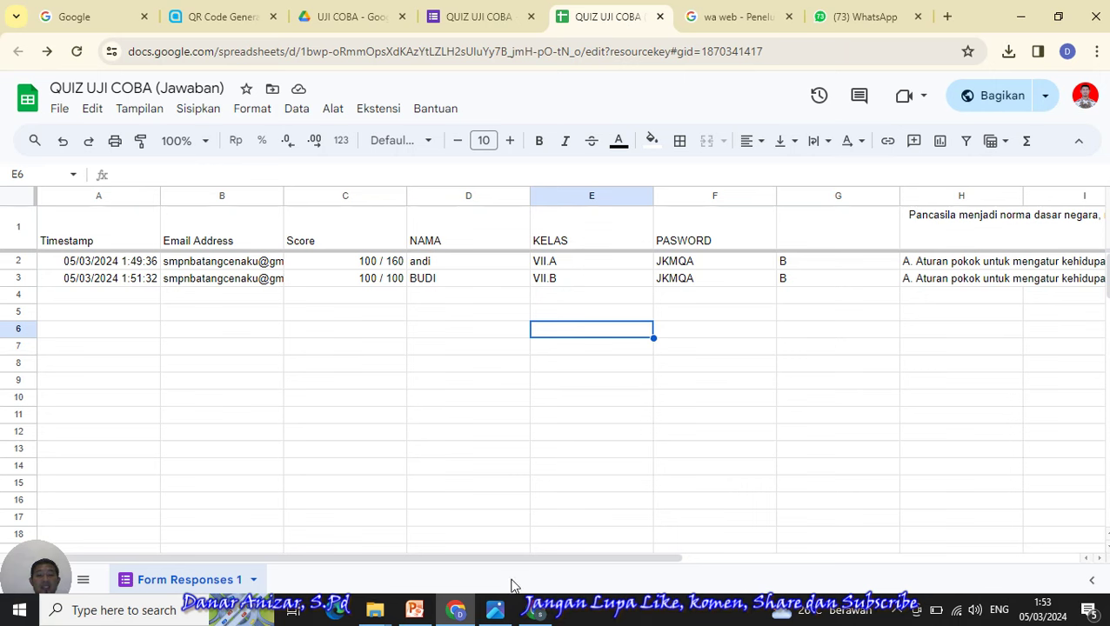
click(495, 611)
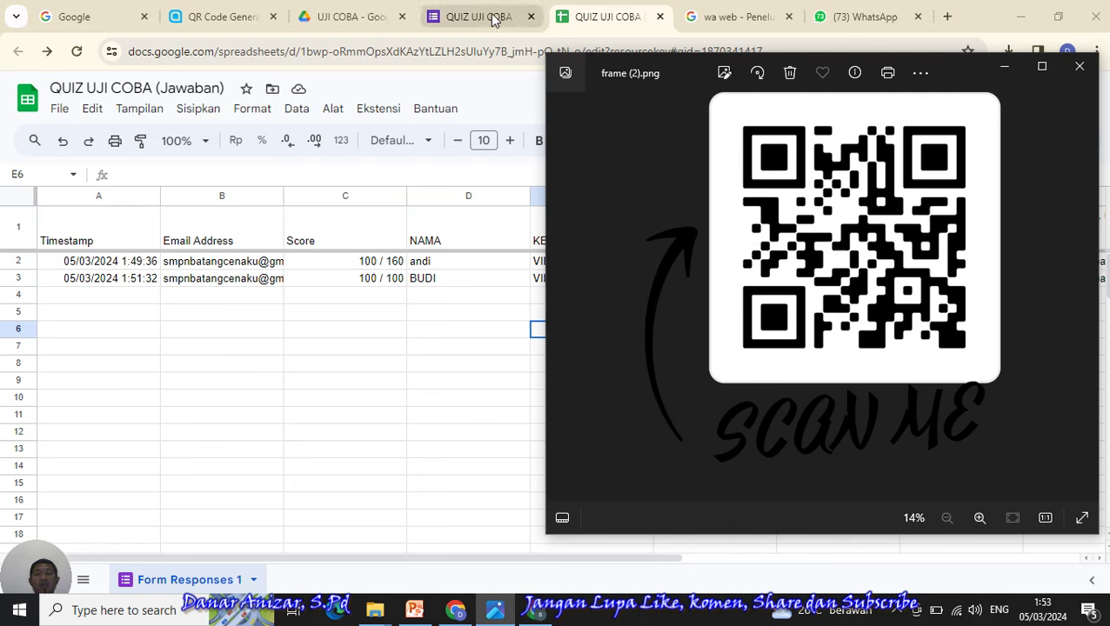
- Close the frame (2).png viewer and go back to the response spreadsheet via the Forms tab
click(1080, 66)
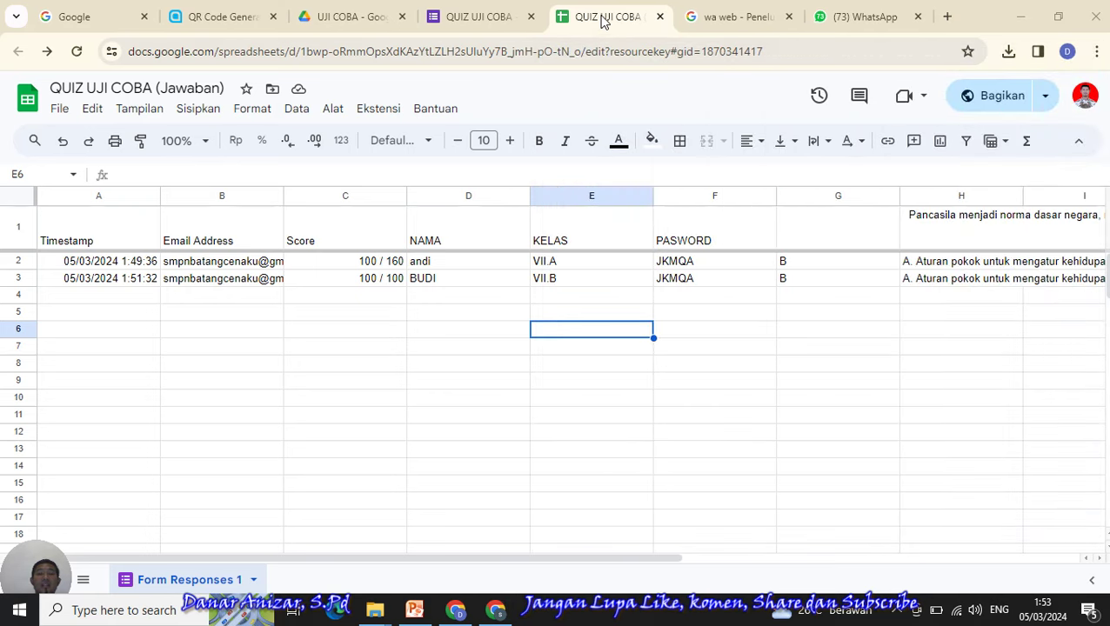
click(461, 16)
click(609, 16)
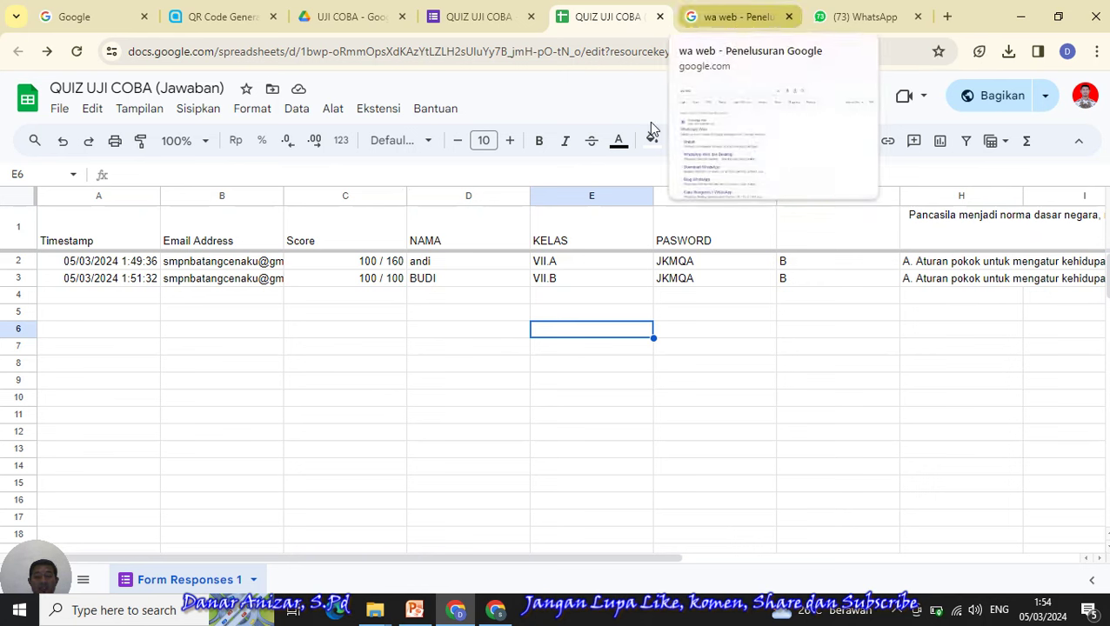
- Minimize the spreadsheet and confirmation windows and restore the WEBINER PowerPoint presentation
click(412, 614)
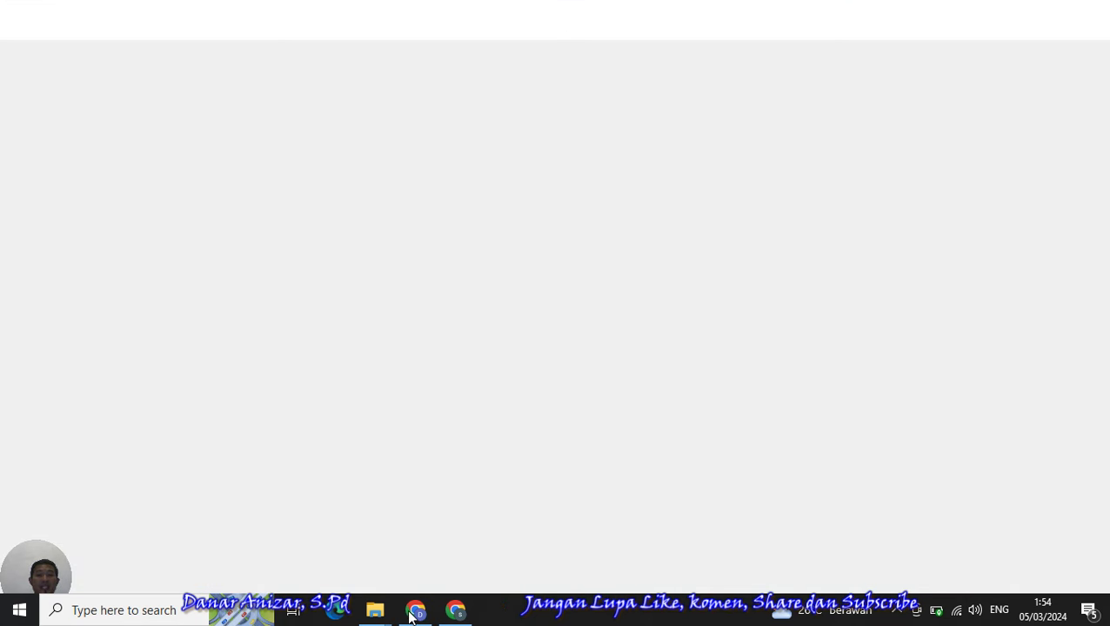
mouse_move(415, 612)
mouse_move(389, 562)
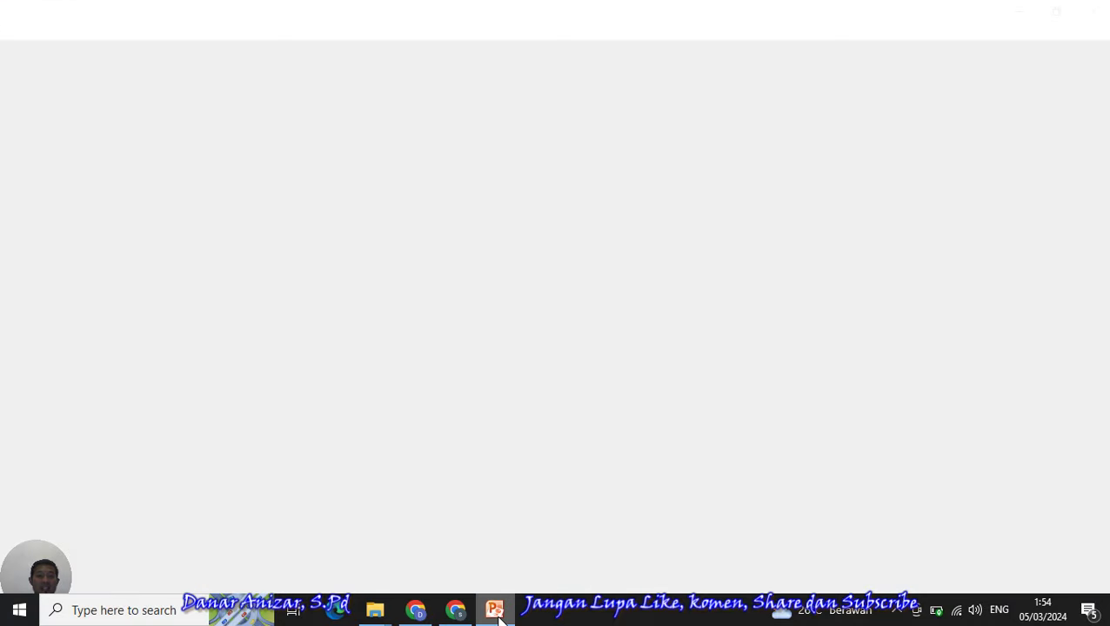
click(500, 617)
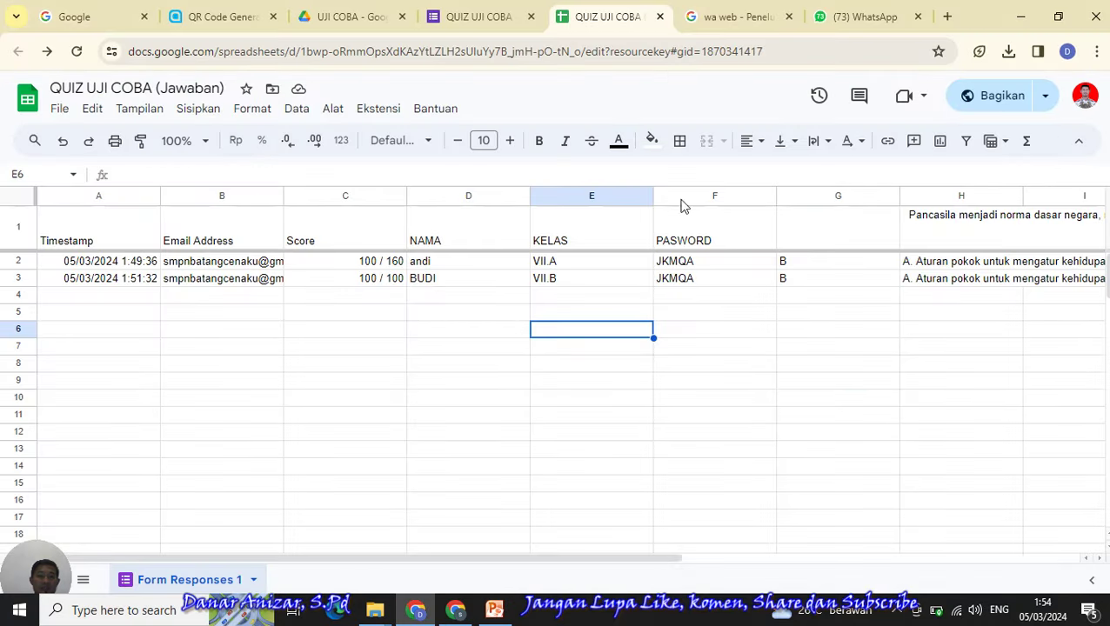
click(1015, 19)
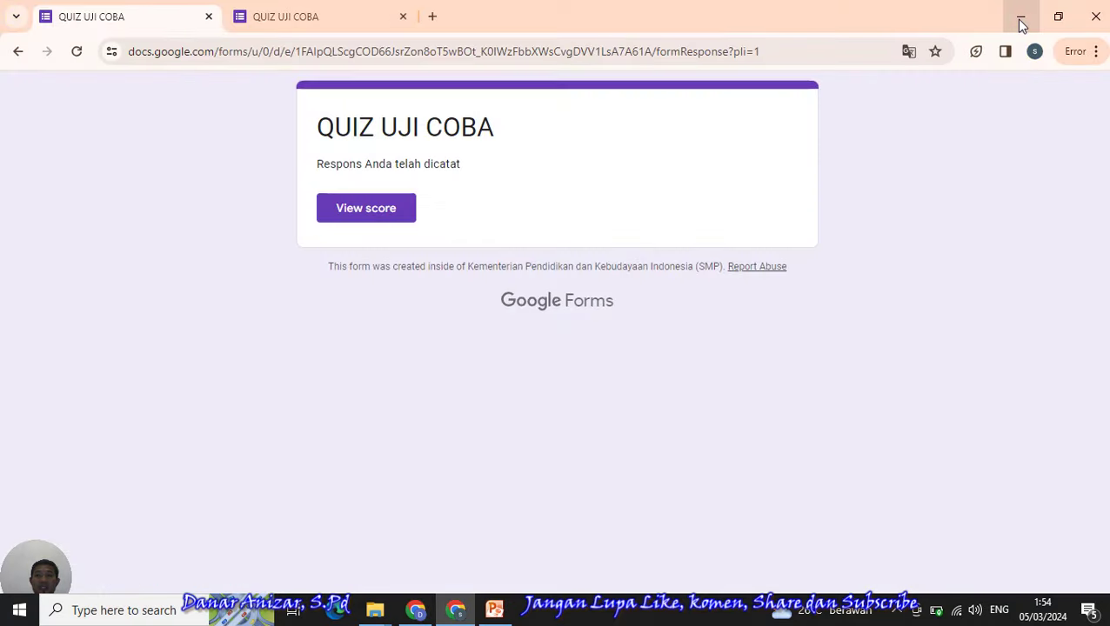
click(1021, 17)
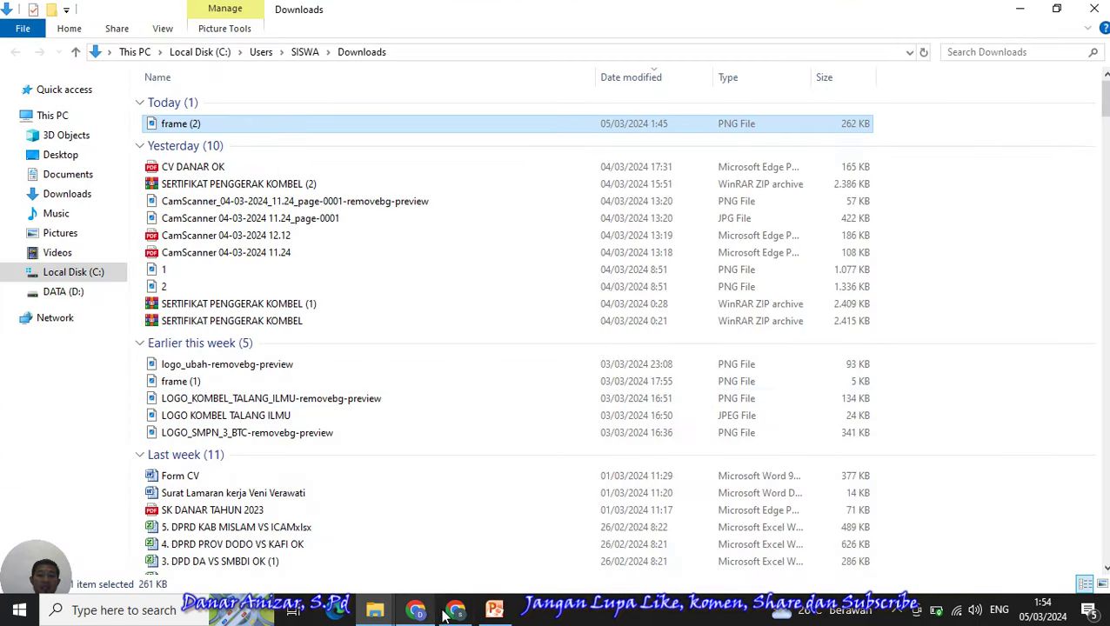
mouse_move(438, 616)
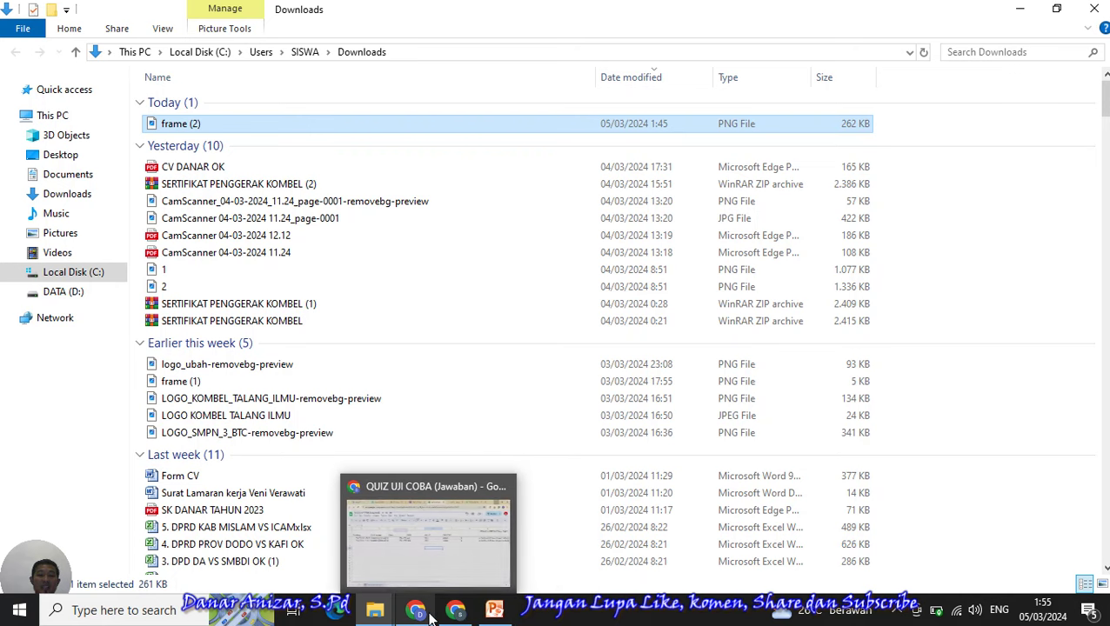
click(427, 614)
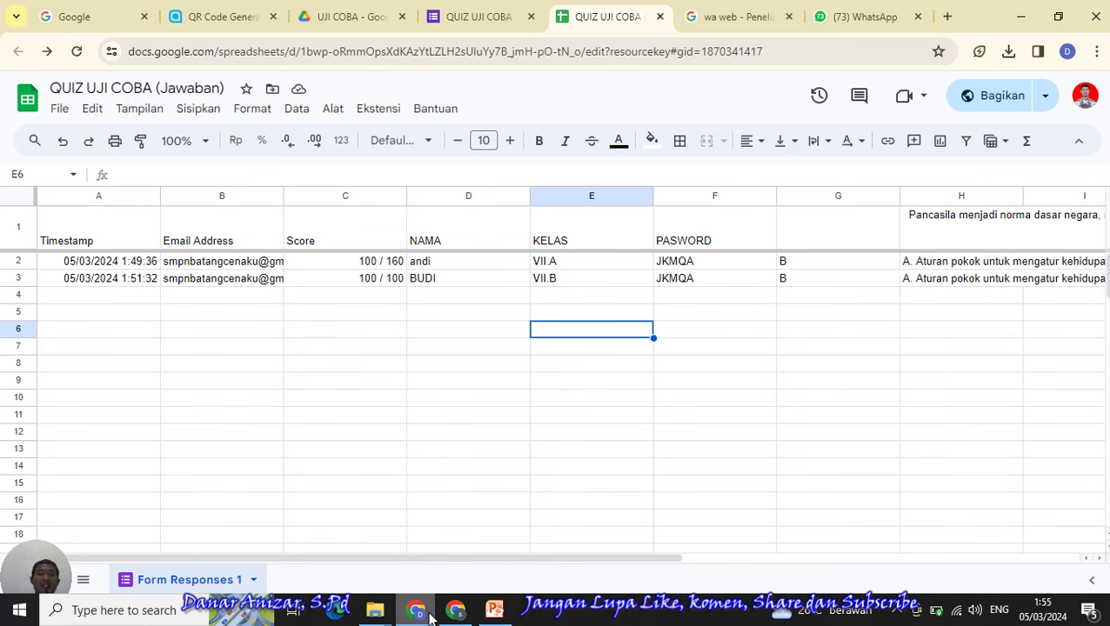
click(458, 612)
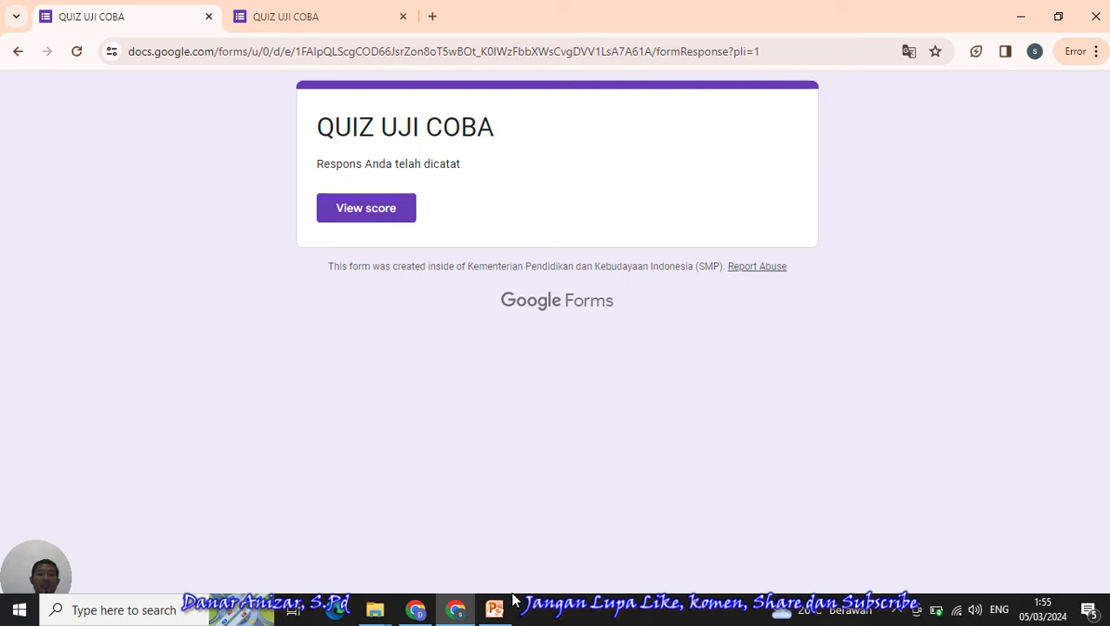
mouse_move(503, 605)
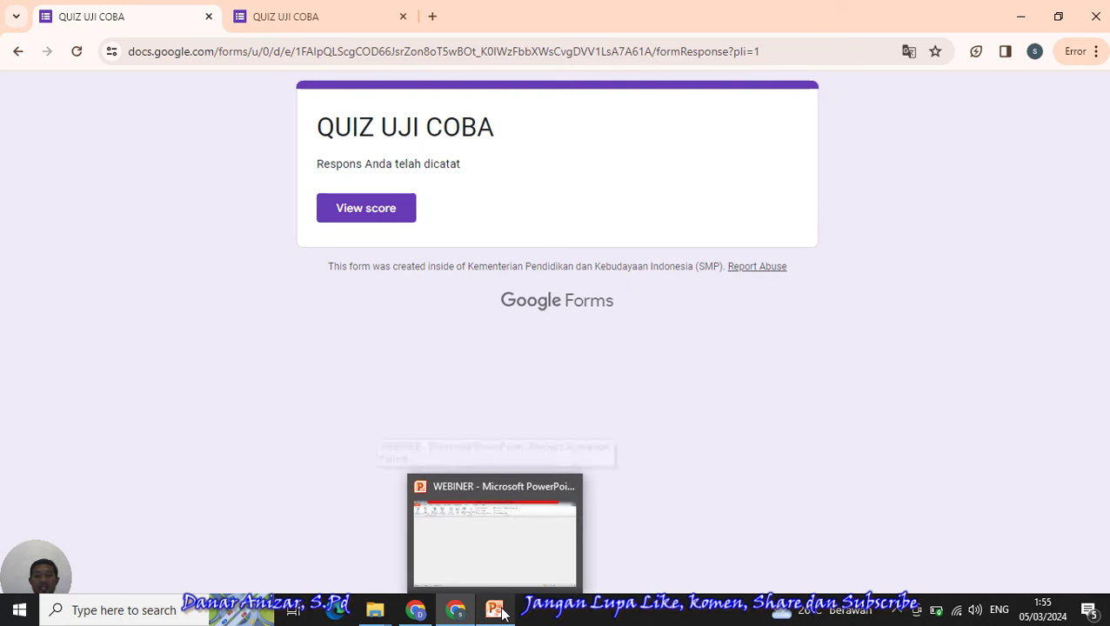
click(491, 559)
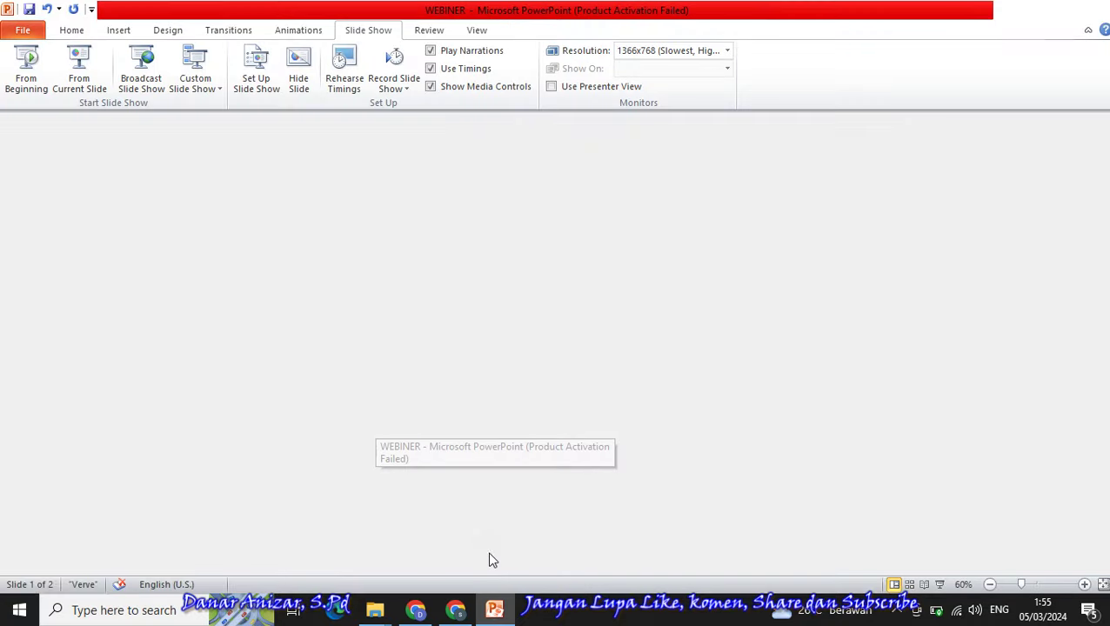